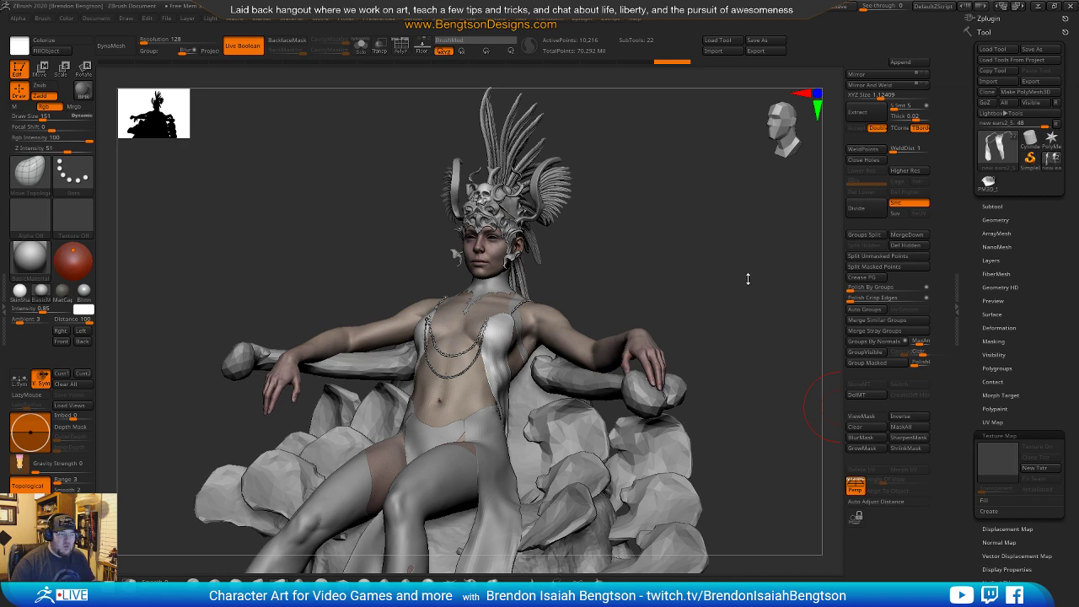
Examine the seated figure and its feathered skull headdress from the front and in three-quarter views, ending close up on the headdress.
drag(641, 275, 659, 459)
drag(560, 425, 504, 421)
mouse_move(672, 403)
alt+mouse_down()
mouse_move(638, 334)
mouse_move(653, 361)
mouse_move(598, 357)
mouse_move(690, 357)
alt+mouse_up()
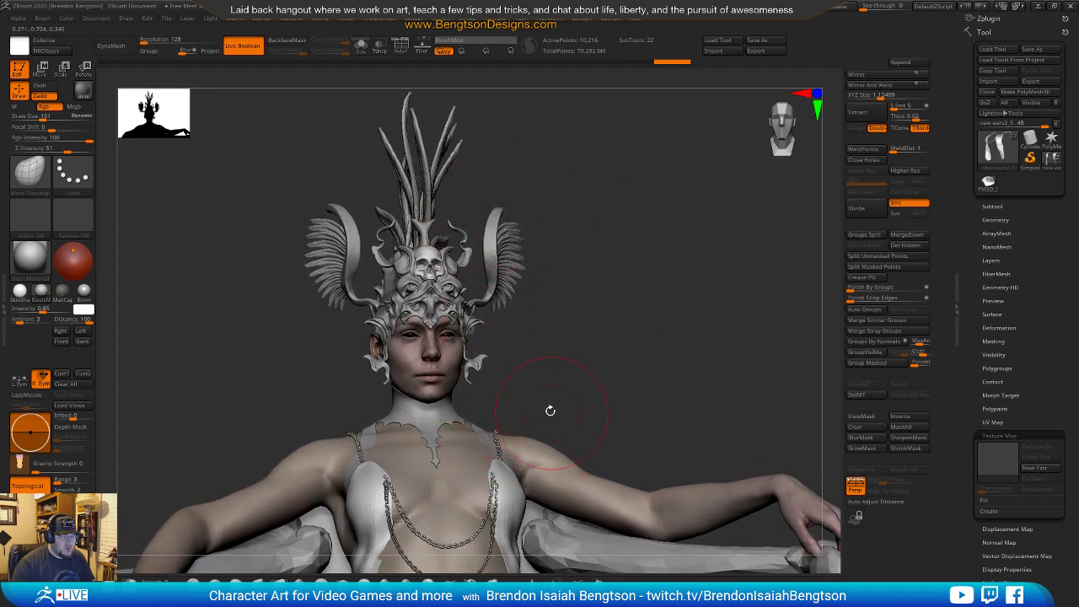
mouse_move(700, 406)
mouse_down()
mouse_move(670, 349)
mouse_move(647, 369)
mouse_move(669, 331)
mouse_move(585, 331)
mouse_move(634, 339)
mouse_move(623, 277)
mouse_move(638, 312)
mouse_move(624, 268)
mouse_move(646, 244)
mouse_move(638, 258)
mouse_up()
key(space)
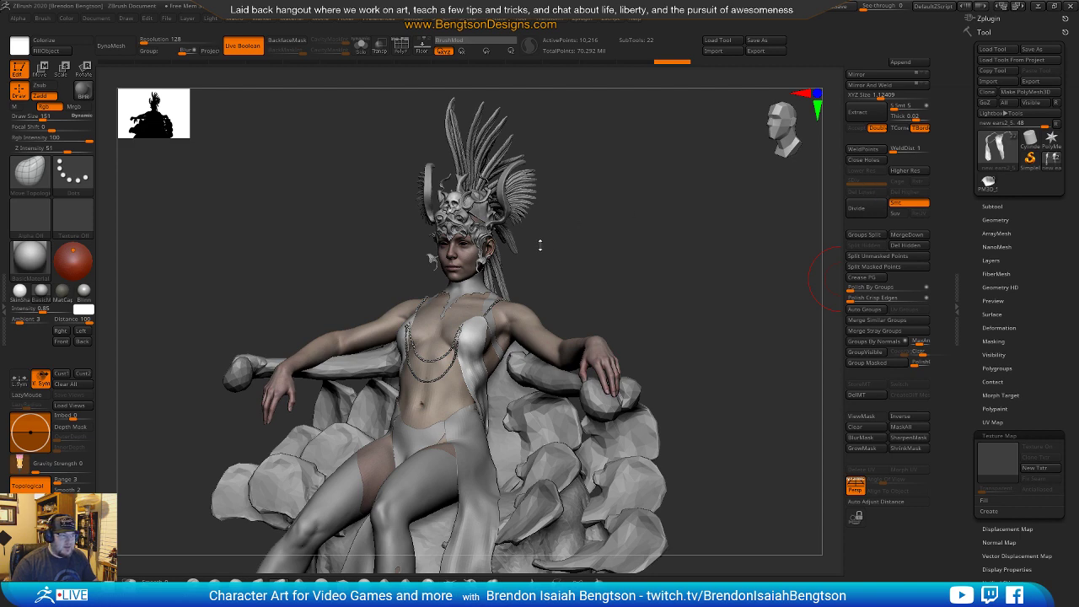
drag(600, 257, 598, 234)
alt+drag(506, 274, 546, 257)
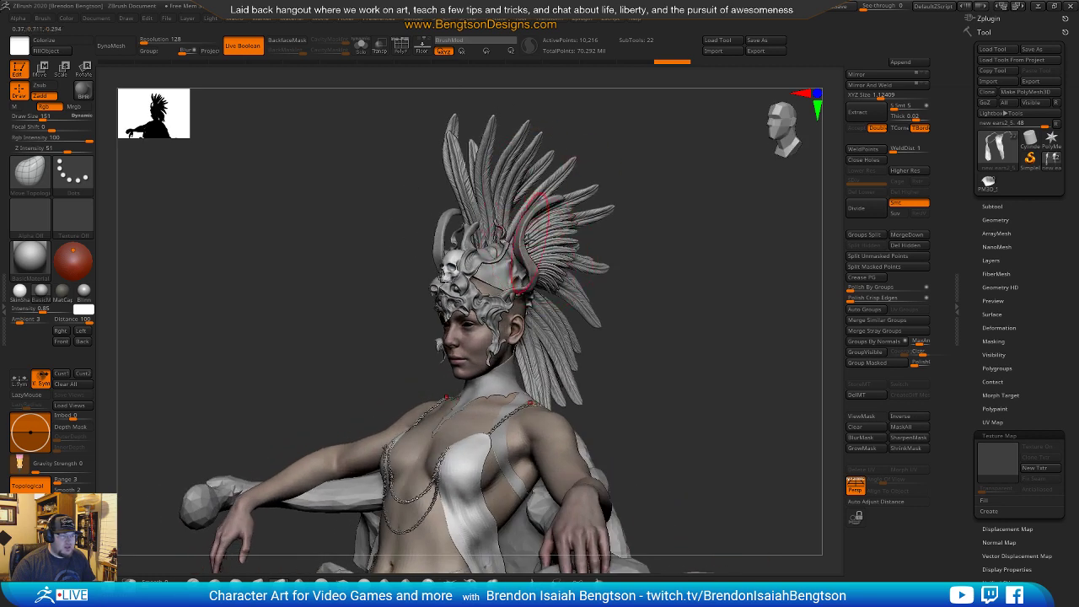
right_drag(525, 238, 535, 228)
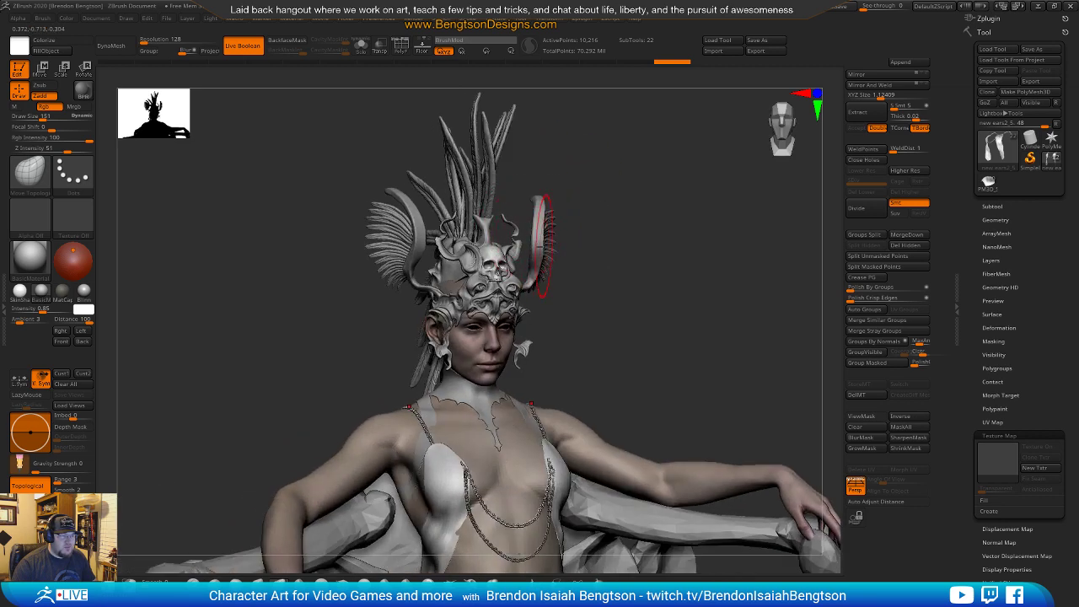
mouse_move(627, 349)
right_down()
mouse_move(622, 357)
mouse_move(532, 259)
right_up()
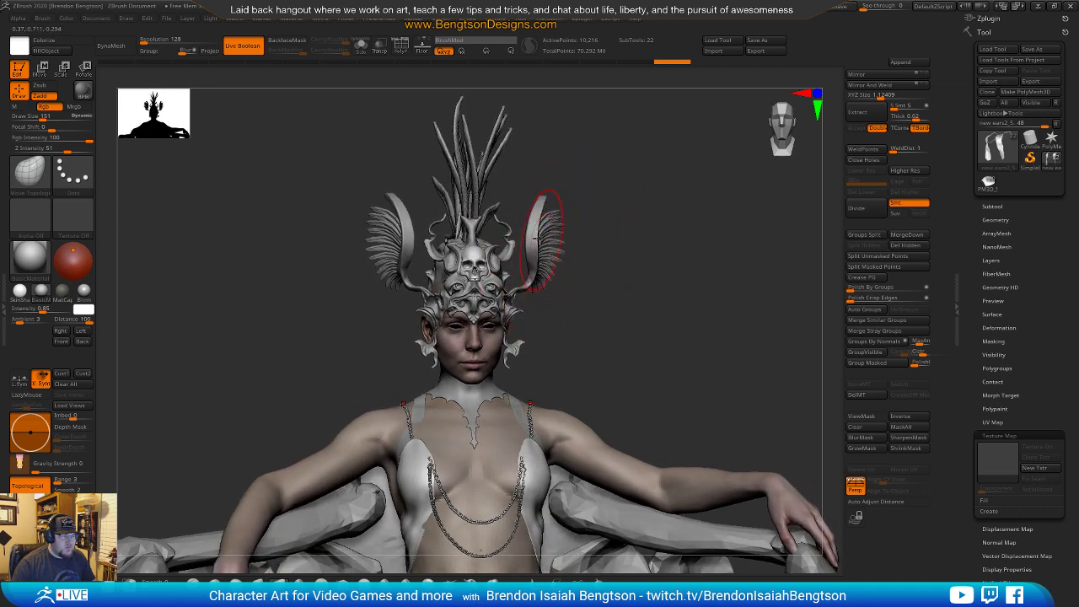
right_drag(532, 259, 523, 347)
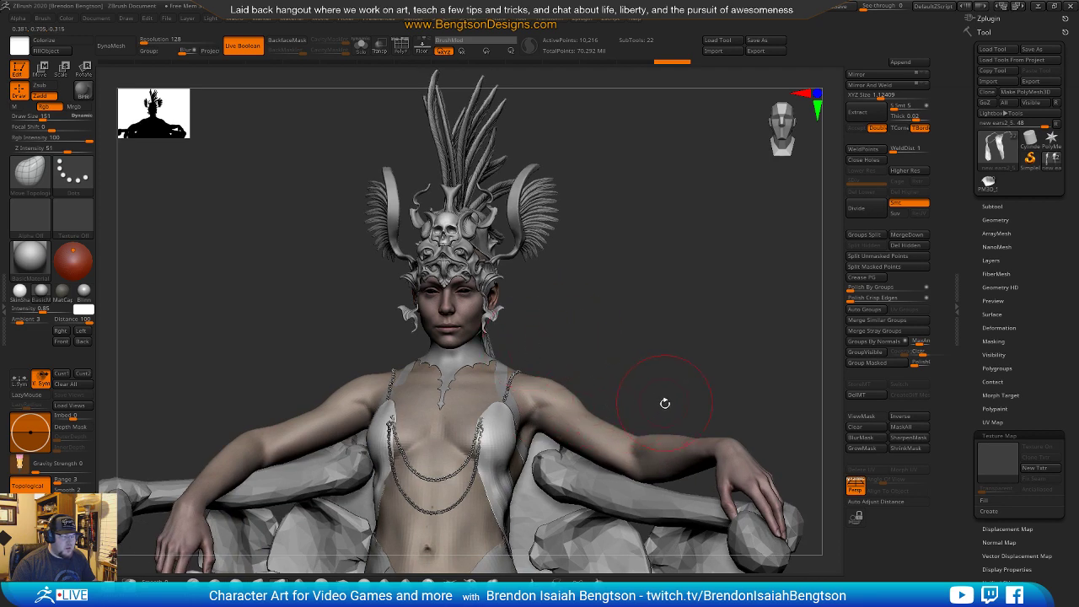
right_drag(616, 401, 601, 341)
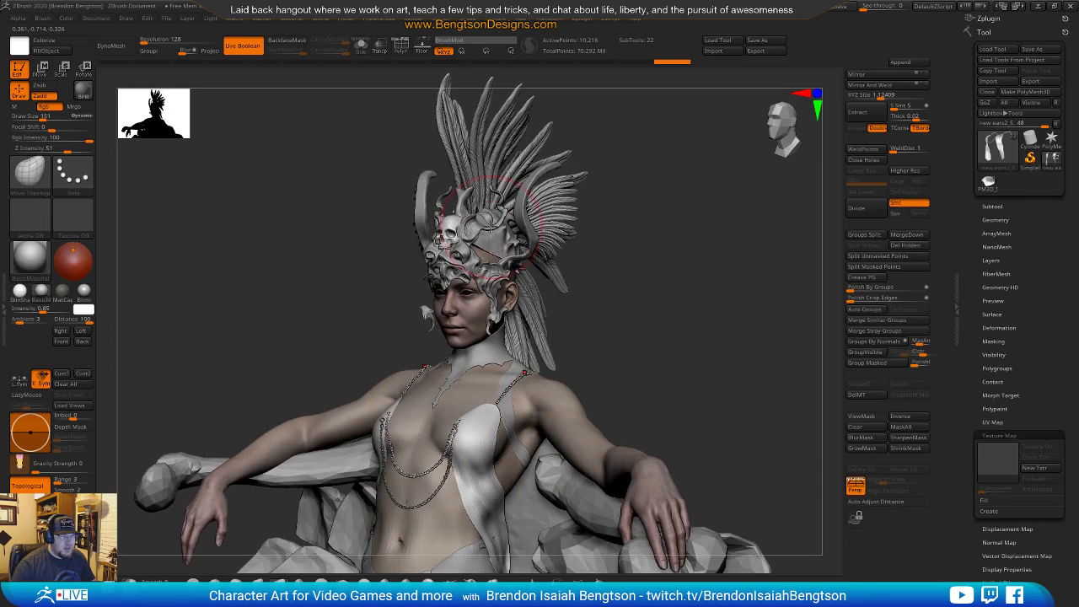
right_drag(668, 333, 665, 284)
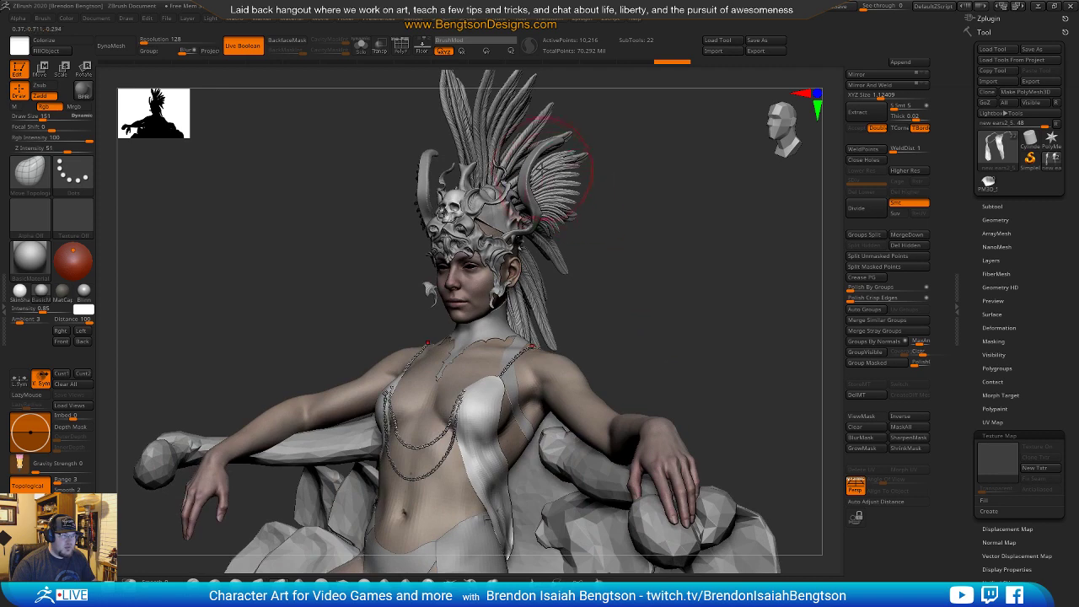
mouse_move(565, 191)
ctrl+right_down()
mouse_move(567, 101)
mouse_move(590, 348)
mouse_move(583, 331)
mouse_move(578, 375)
mouse_move(560, 307)
ctrl+right_up()
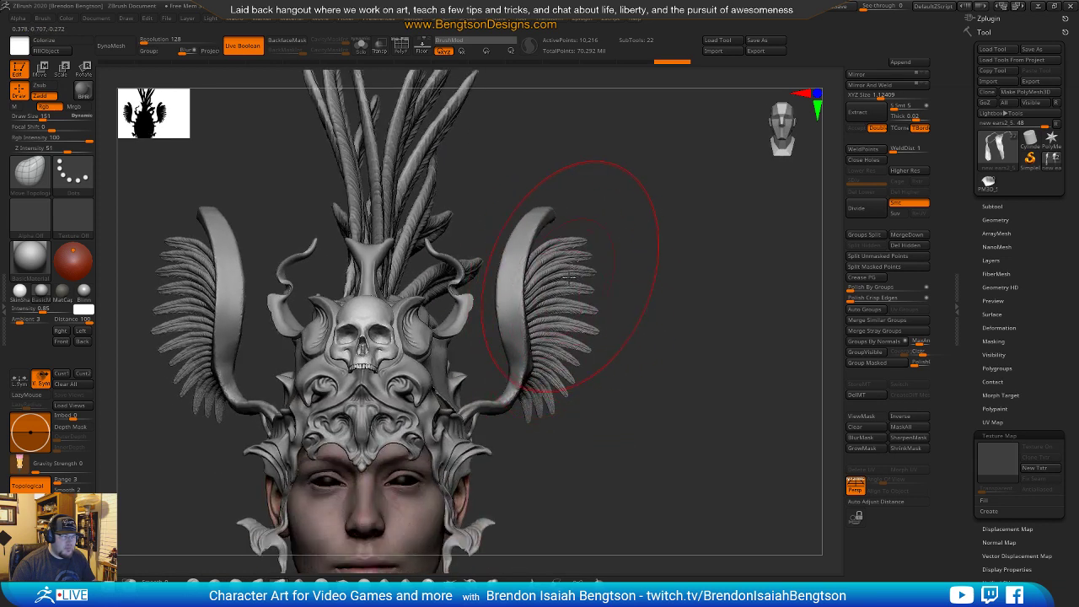
mouse_move(564, 366)
alt+right_down()
mouse_move(597, 349)
mouse_move(582, 362)
alt+right_up()
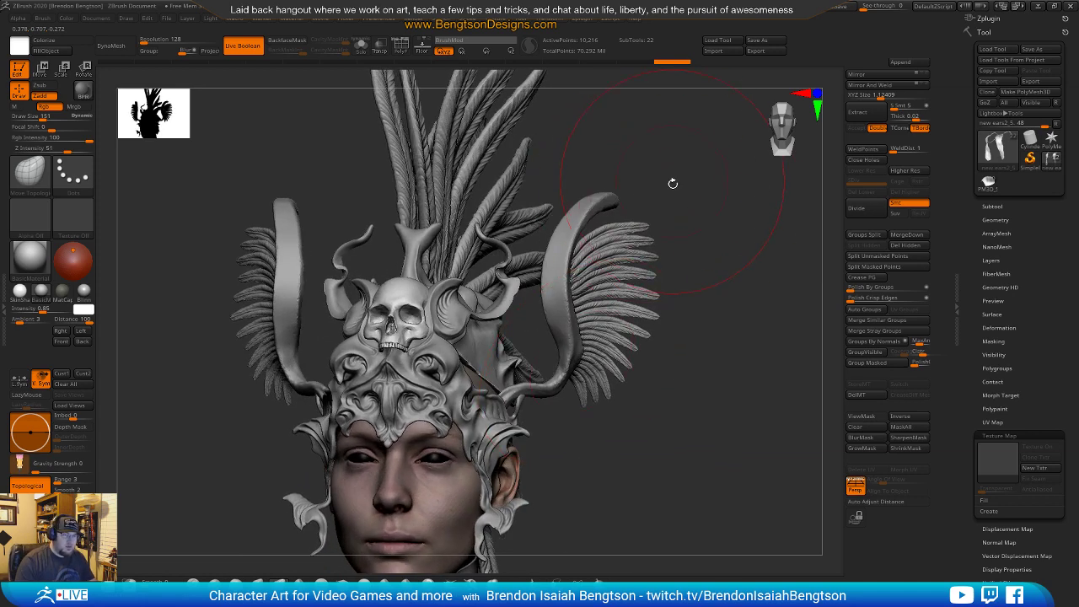
Make the headdress's side-wing feathers the active subtool and check its polygon and point counts in the subtool list.
key(space)
drag(711, 210, 631, 264)
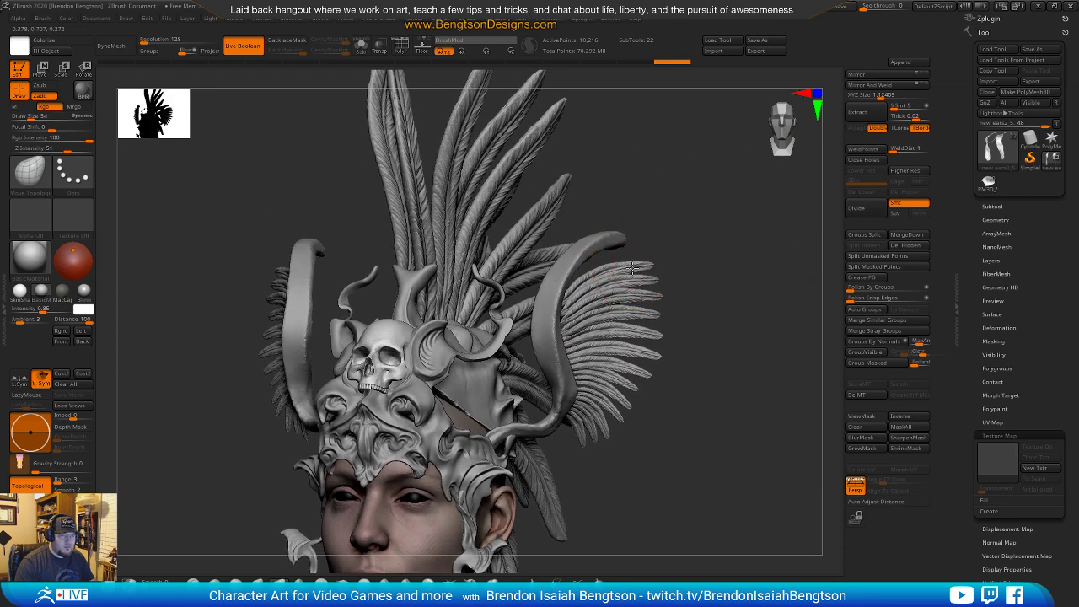
alt+click(633, 266)
mouse_move(780, 231)
mouse_down()
mouse_move(670, 236)
mouse_move(781, 233)
mouse_up()
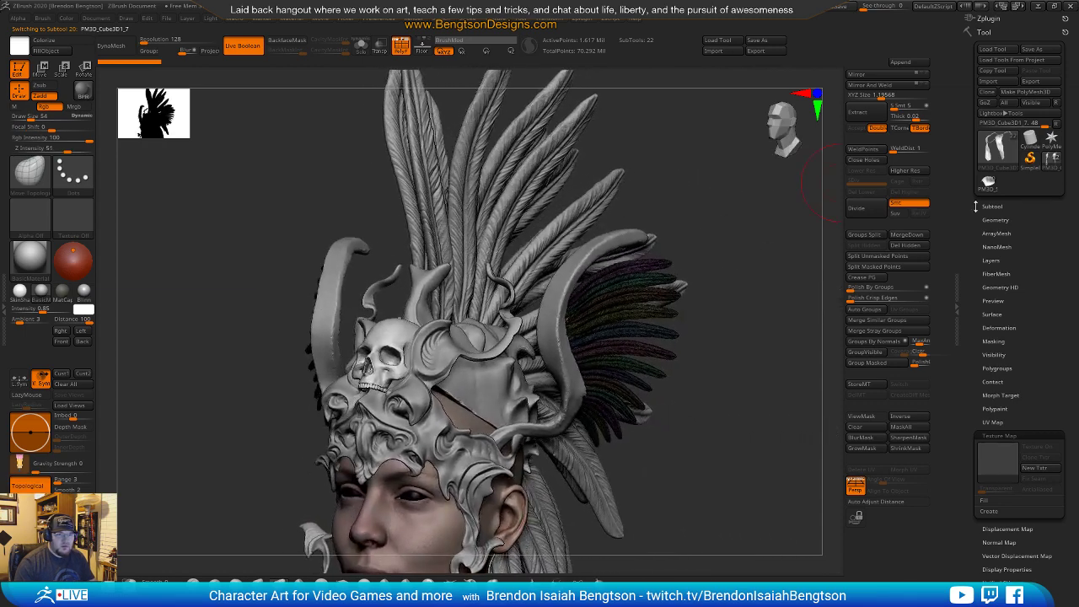
click(972, 206)
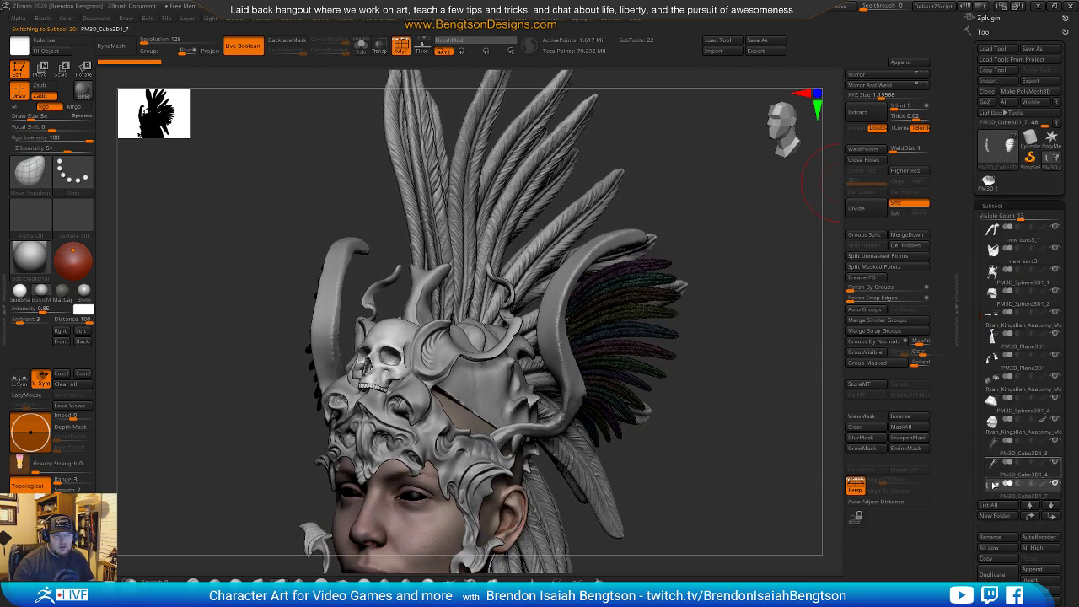
mouse_move(993, 487)
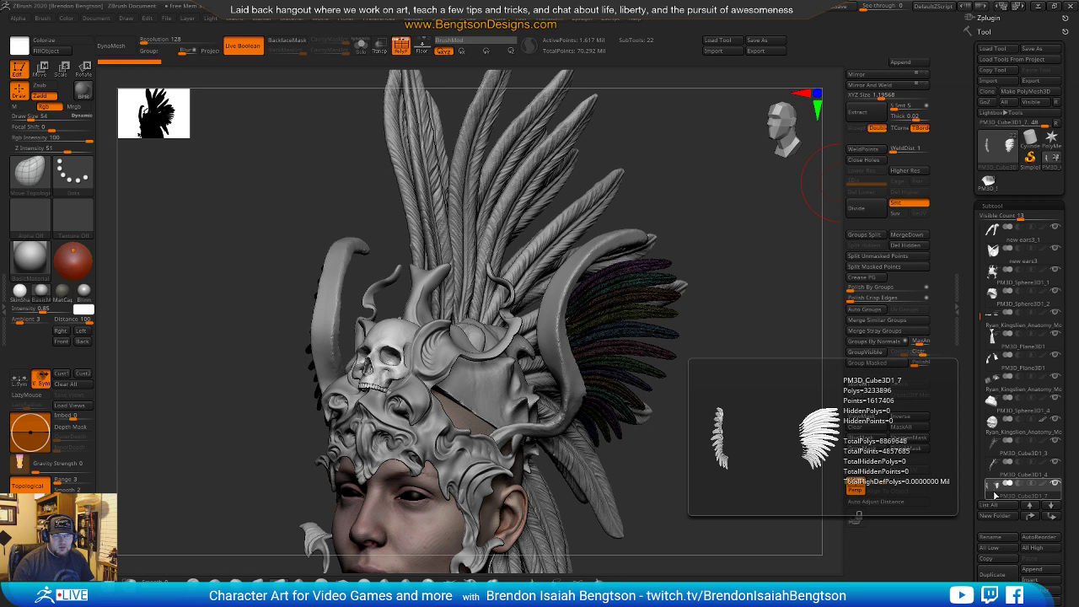
Inspect the side-wing feathers' sculpted detail up close and reduce the brush draw size to 12.
drag(728, 313, 683, 329)
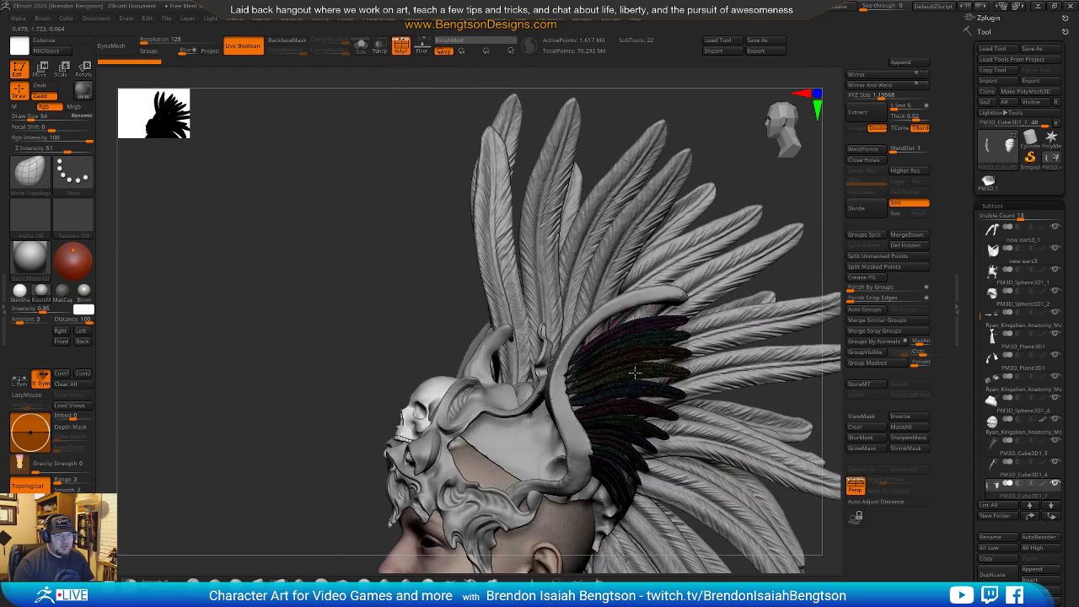
scroll(633, 361, up, 5)
scroll(643, 361, up, 5)
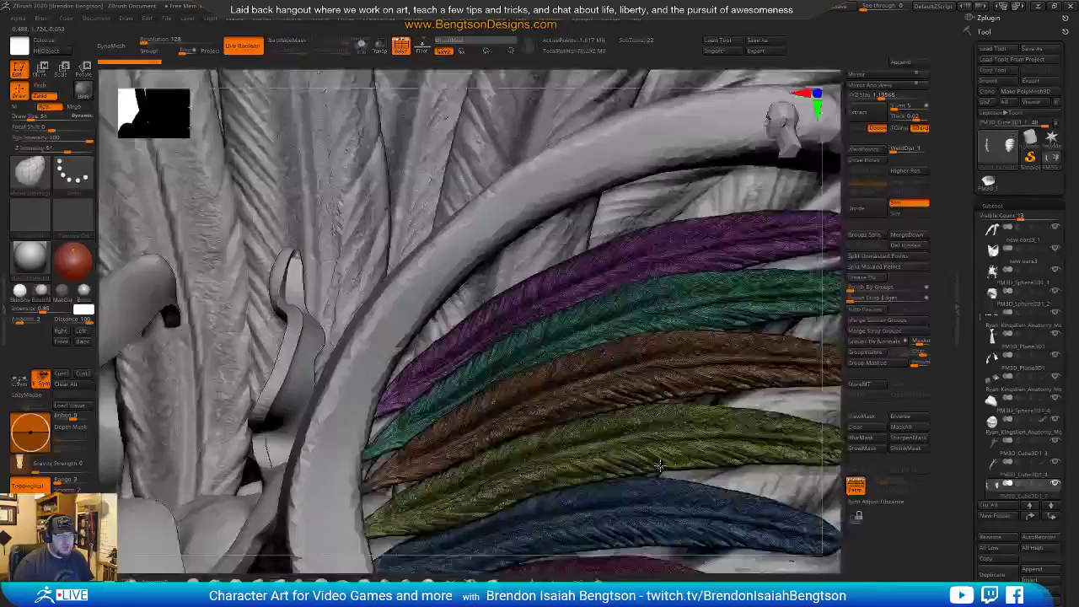
key(space)
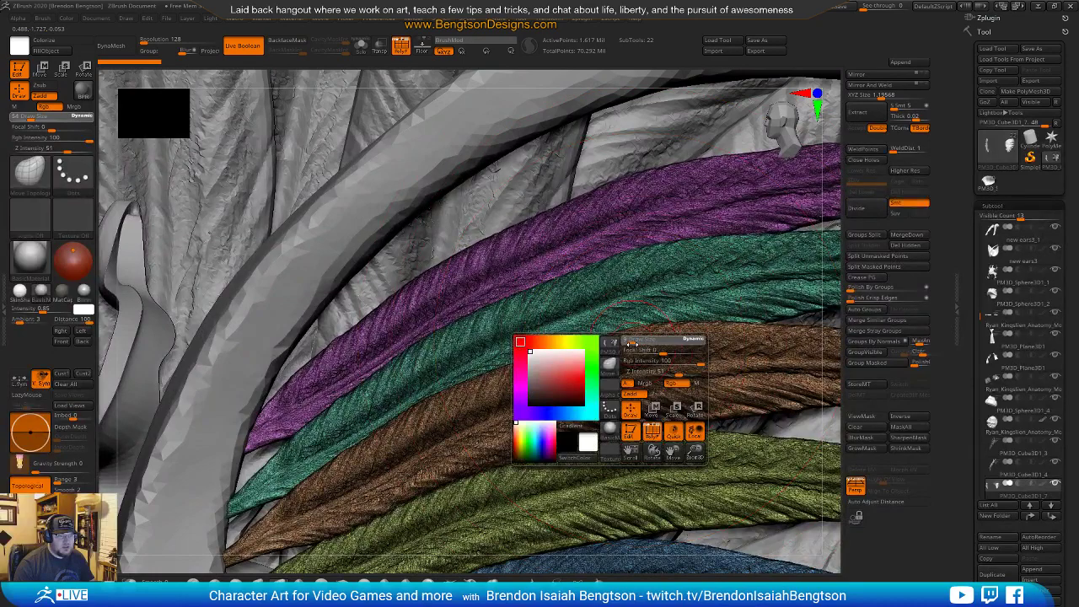
mouse_move(621, 390)
right_down()
mouse_move(626, 410)
mouse_move(652, 411)
mouse_move(638, 410)
mouse_move(651, 314)
right_up()
mouse_move(750, 255)
right_down()
mouse_move(683, 239)
mouse_move(754, 258)
mouse_move(752, 223)
mouse_move(722, 208)
mouse_move(547, 237)
right_up()
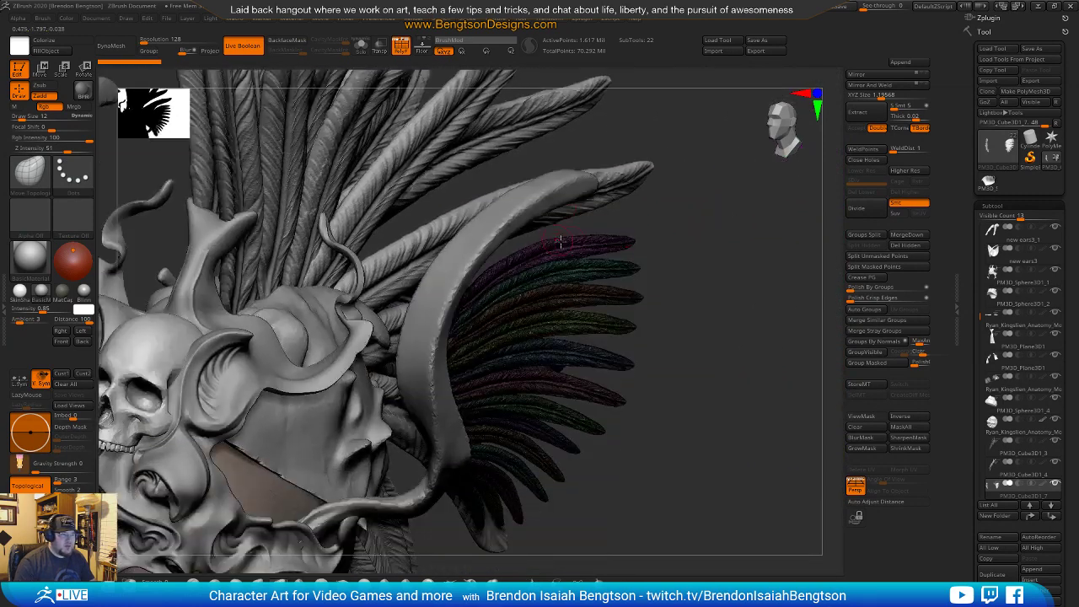
Hide the uppermost purple feather's polygroup on the side wing and split the hidden part into its own subtool.
ctrl+shift+click(582, 253)
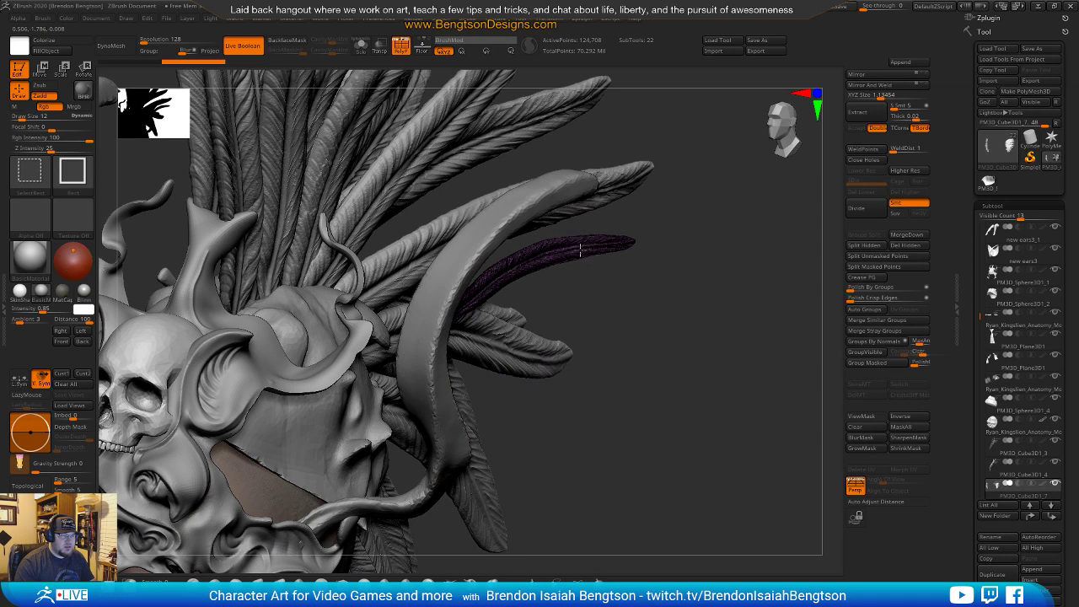
ctrl+shift+click(595, 226)
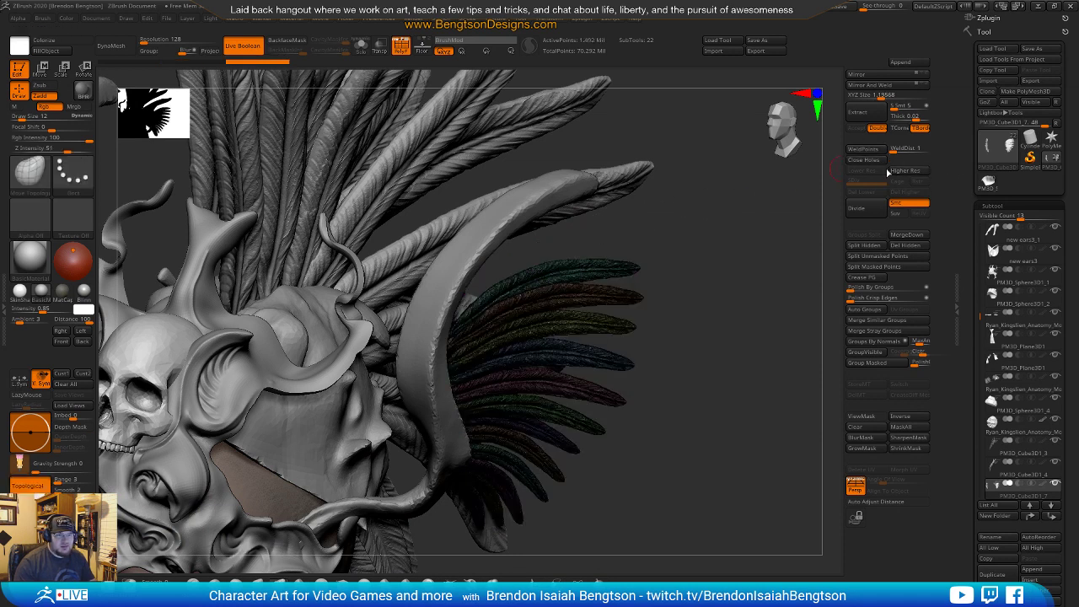
click(874, 246)
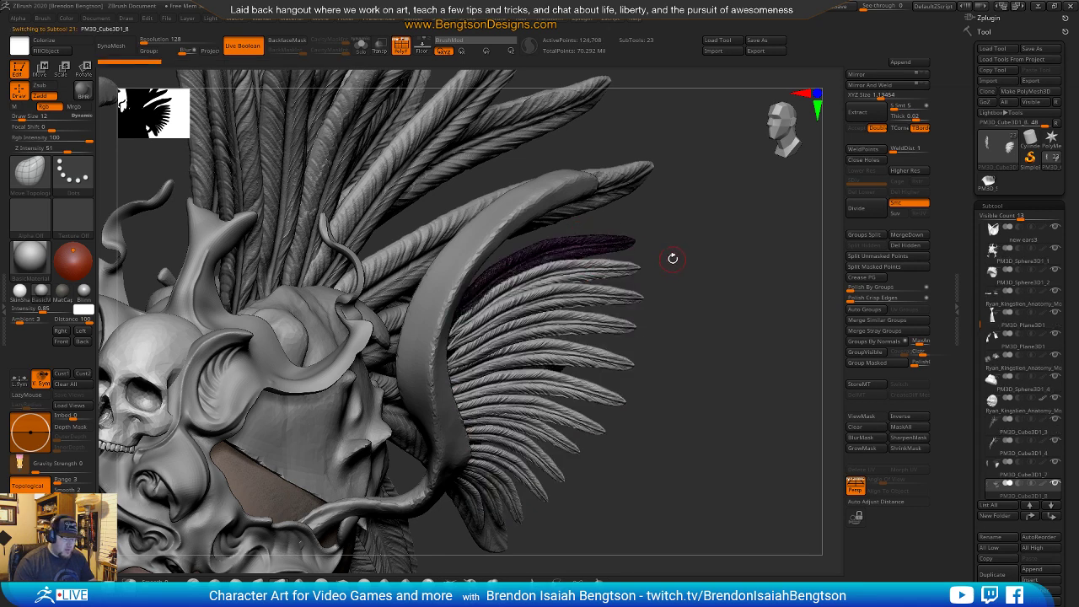
Show the split feather in Solo mode and dock the Zplugin palette beside the canvas with the Decimation Master options expanded.
key(shift+s)
alt+drag(709, 256, 727, 221)
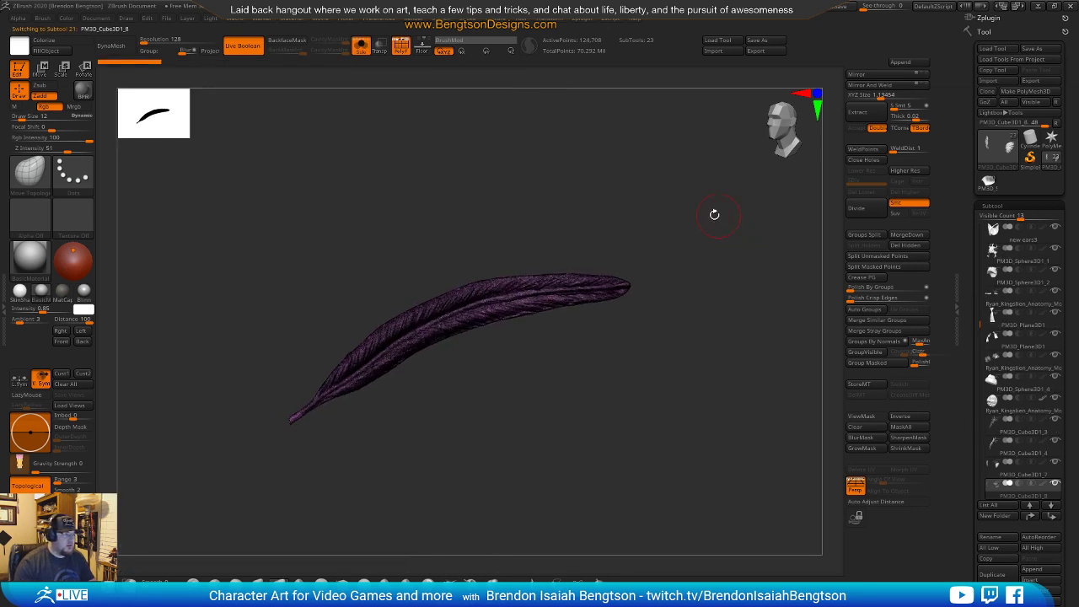
click(5, 309)
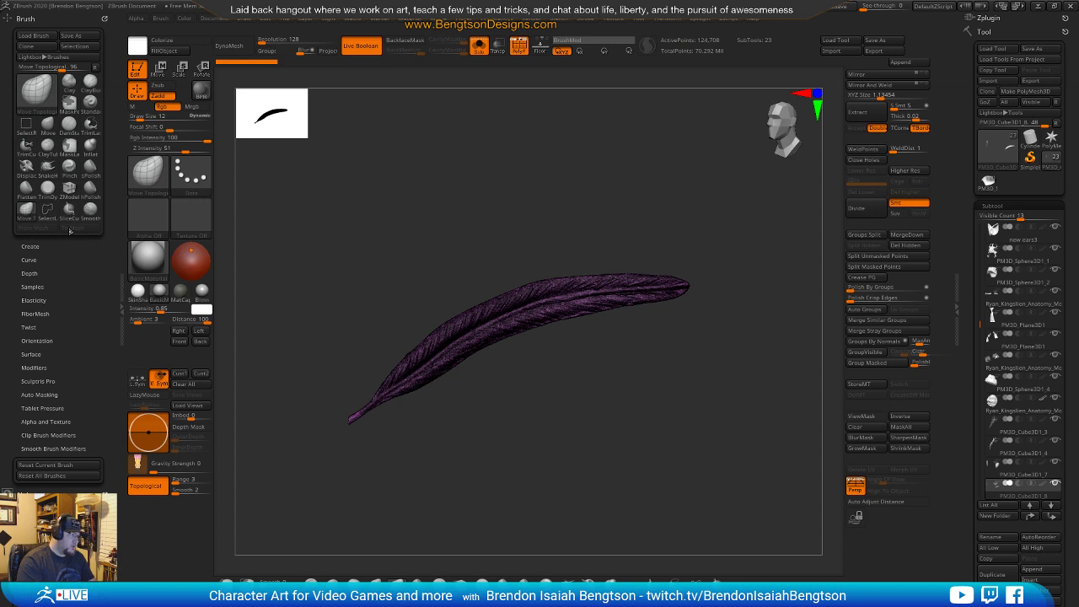
click(698, 19)
drag(694, 31, 73, 244)
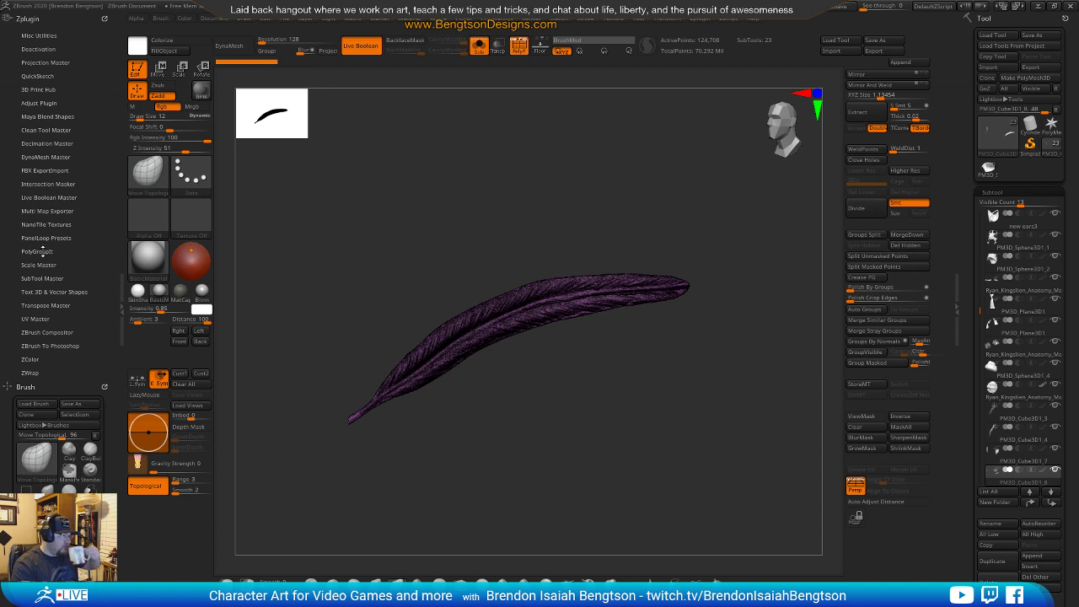
click(43, 143)
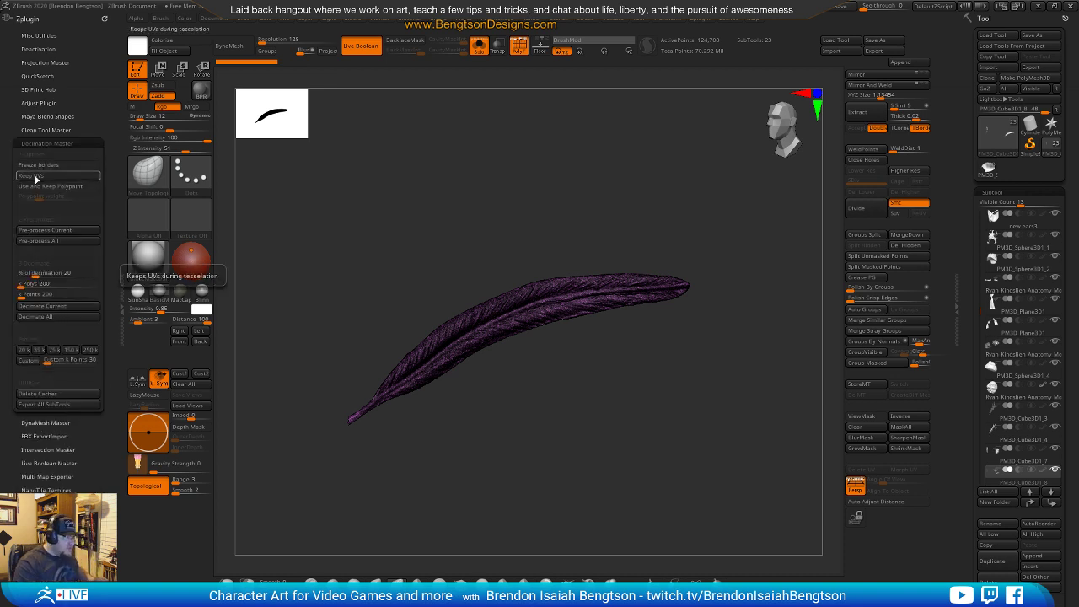
Pre-process the split feather with Decimation Master, decimate it at 20 percent, and look over the reduced mesh.
click(54, 230)
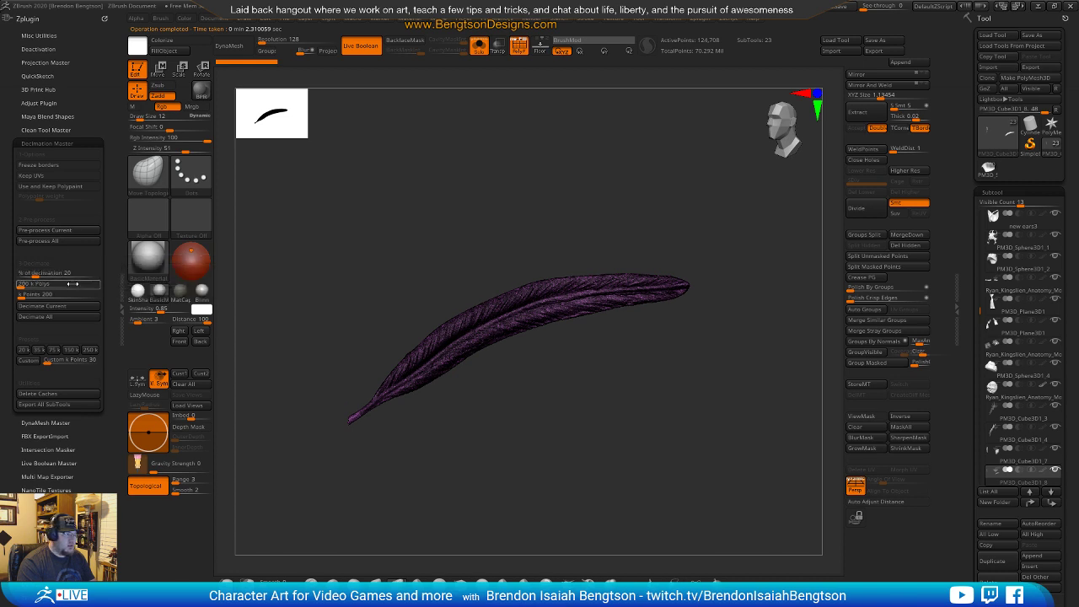
click(72, 309)
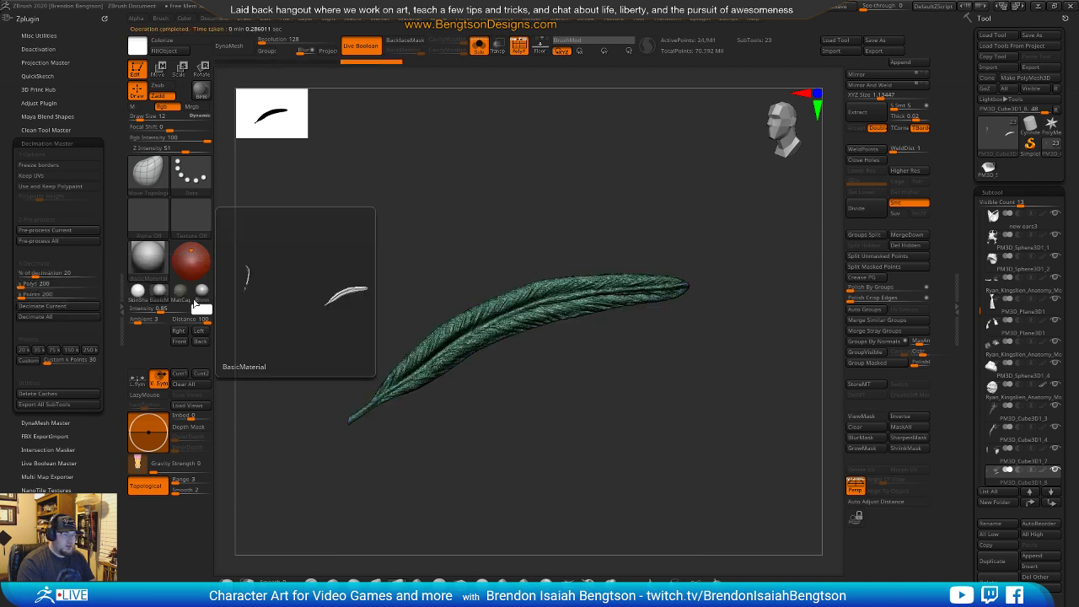
ctrl+right_drag(533, 372, 539, 415)
drag(539, 414, 683, 232)
mouse_move(996, 479)
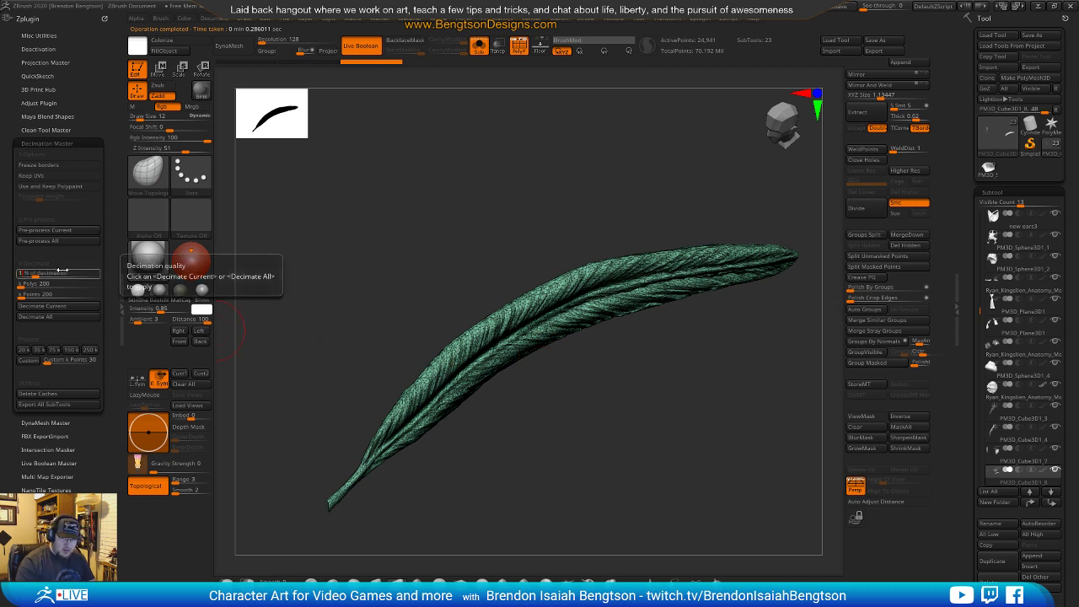
Decimate the feather again at 10 percent and inspect it with the polyframe off and on.
key(Return)
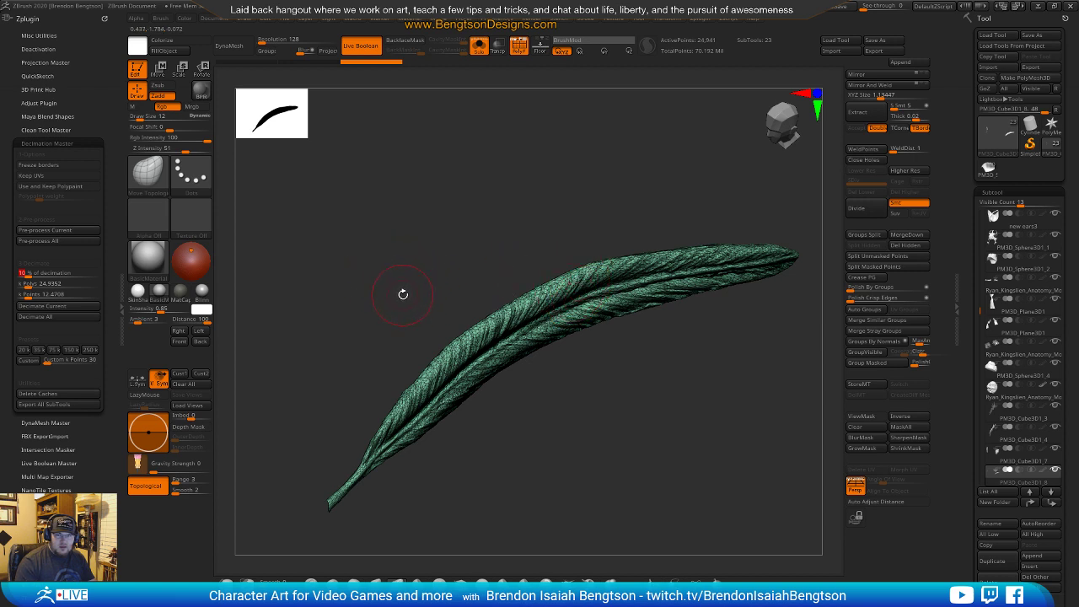
click(77, 311)
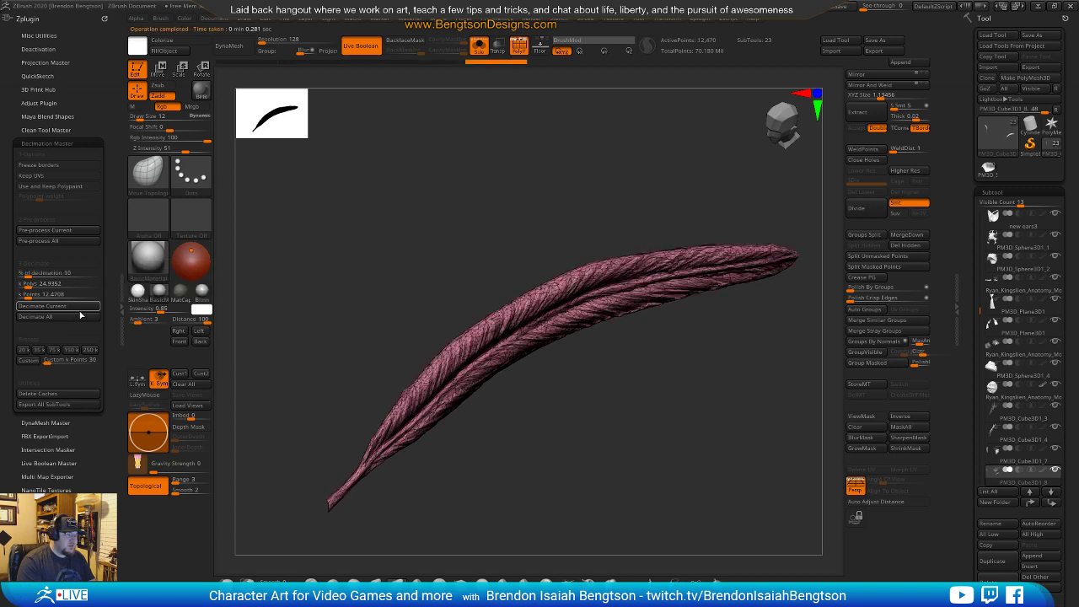
drag(590, 380, 605, 168)
key(shift+f)
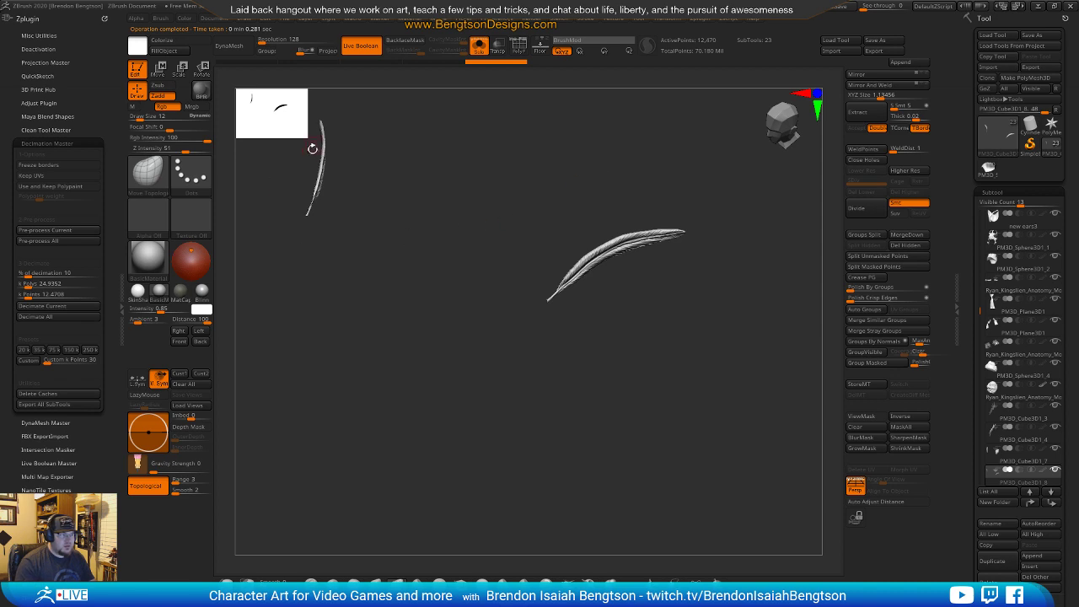
alt+drag(718, 379, 653, 434)
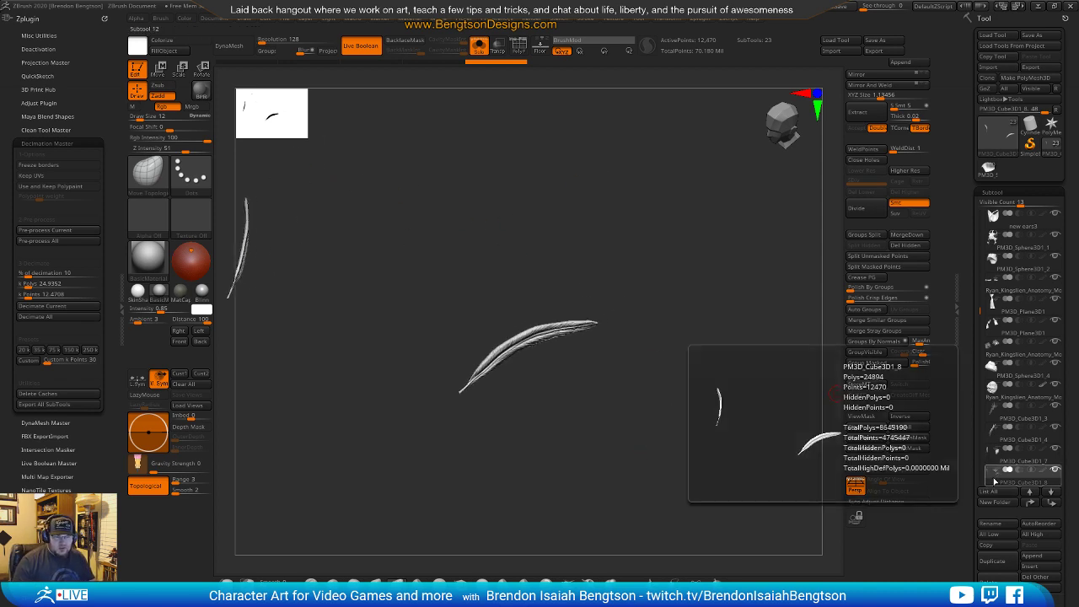
mouse_move(657, 393)
alt+mouse_down()
mouse_move(674, 374)
mouse_move(684, 556)
alt+mouse_up()
key(shift+f)
mouse_move(660, 371)
alt+mouse_down()
mouse_move(614, 415)
mouse_move(635, 408)
mouse_move(627, 382)
mouse_move(629, 393)
mouse_move(672, 376)
alt+mouse_up()
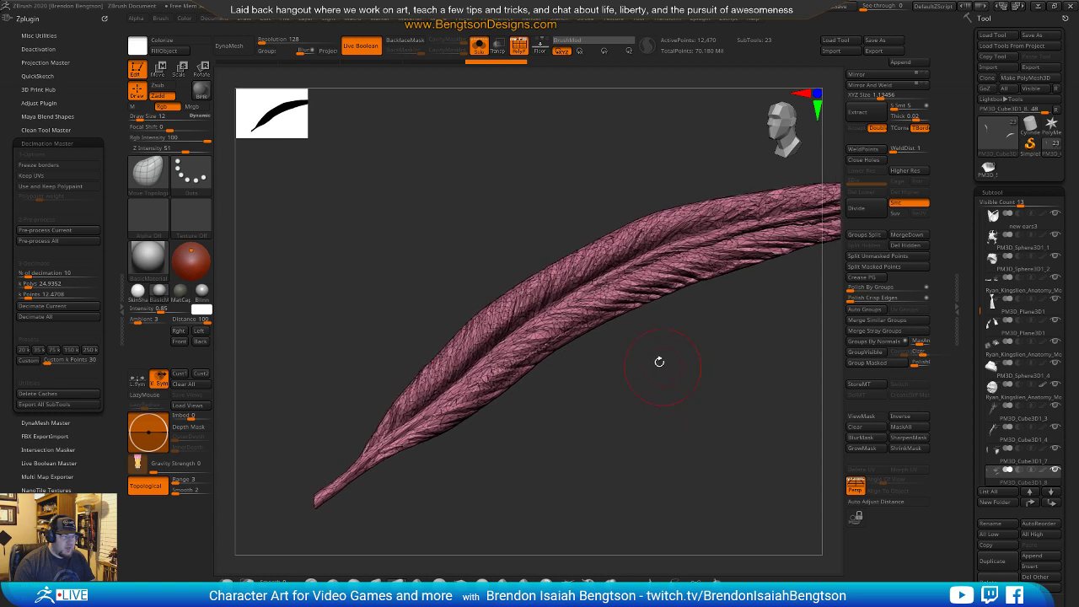
Decimate the feather again at 5 percent and check the reduced mesh without the polyframe, including its subtool polygon count.
click(66, 272)
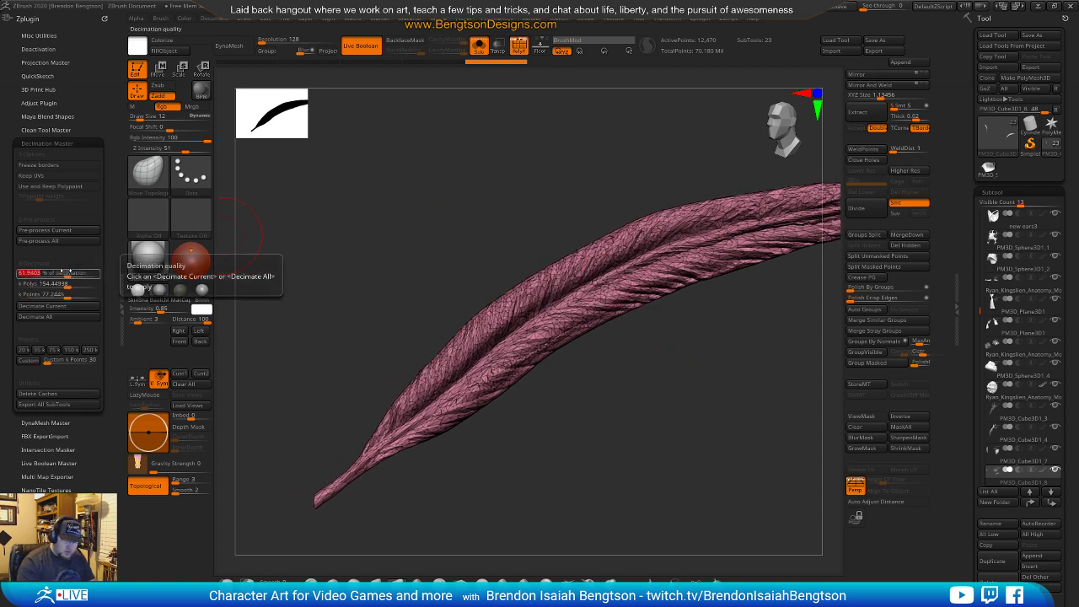
text(5)
key(Return)
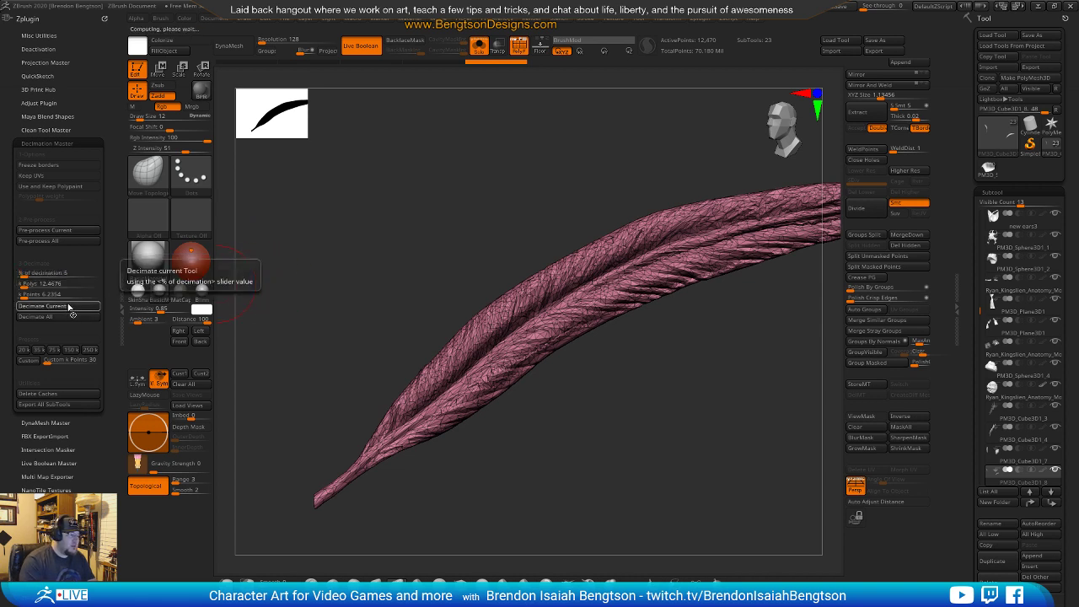
click(59, 305)
alt+drag(643, 435, 635, 161)
key(shift+f)
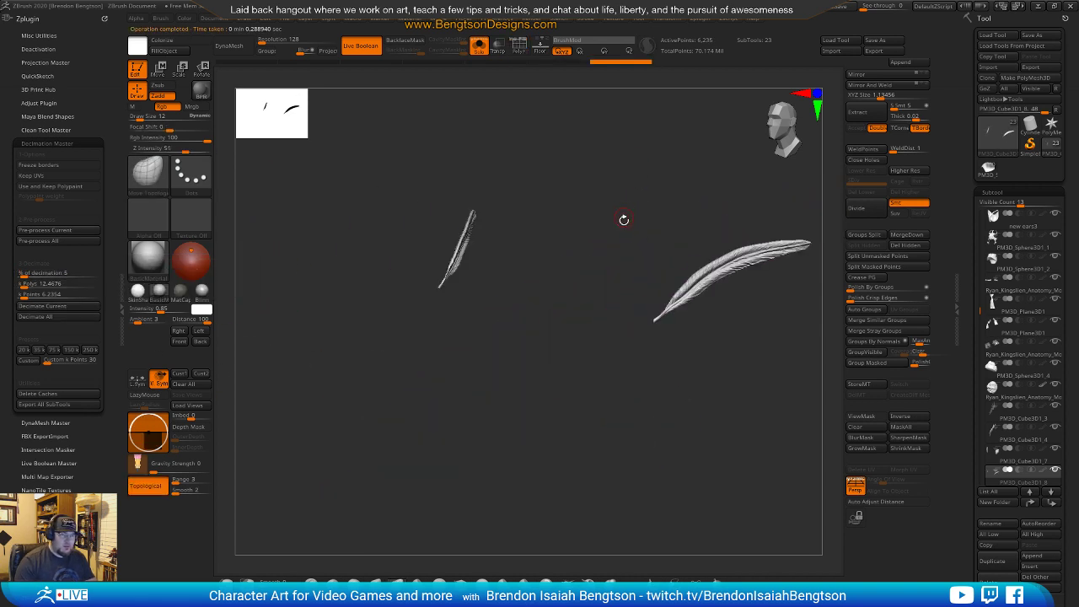
drag(602, 430, 531, 340)
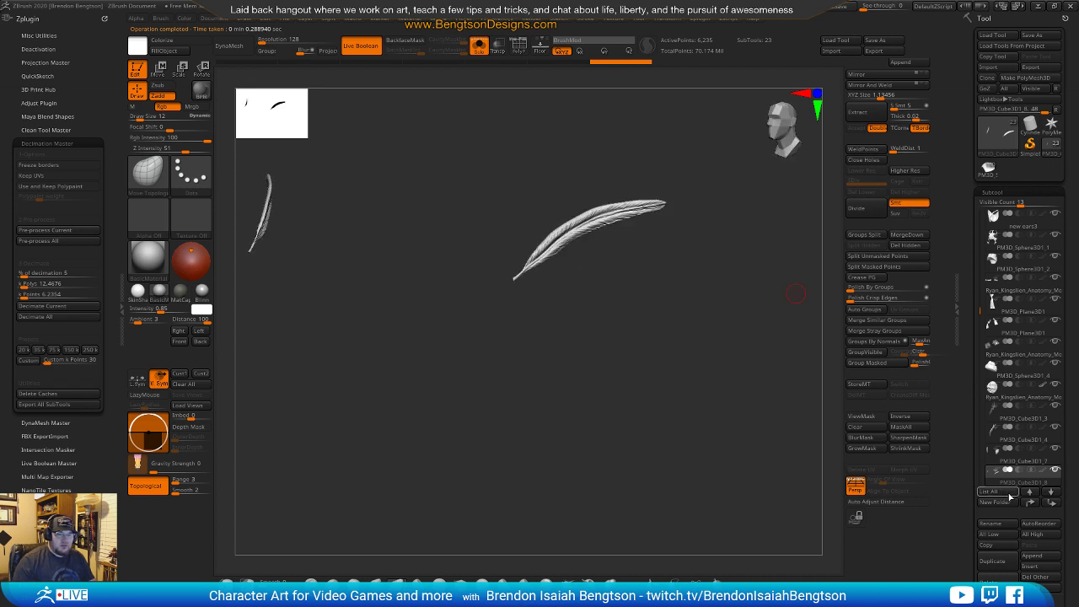
mouse_move(1001, 480)
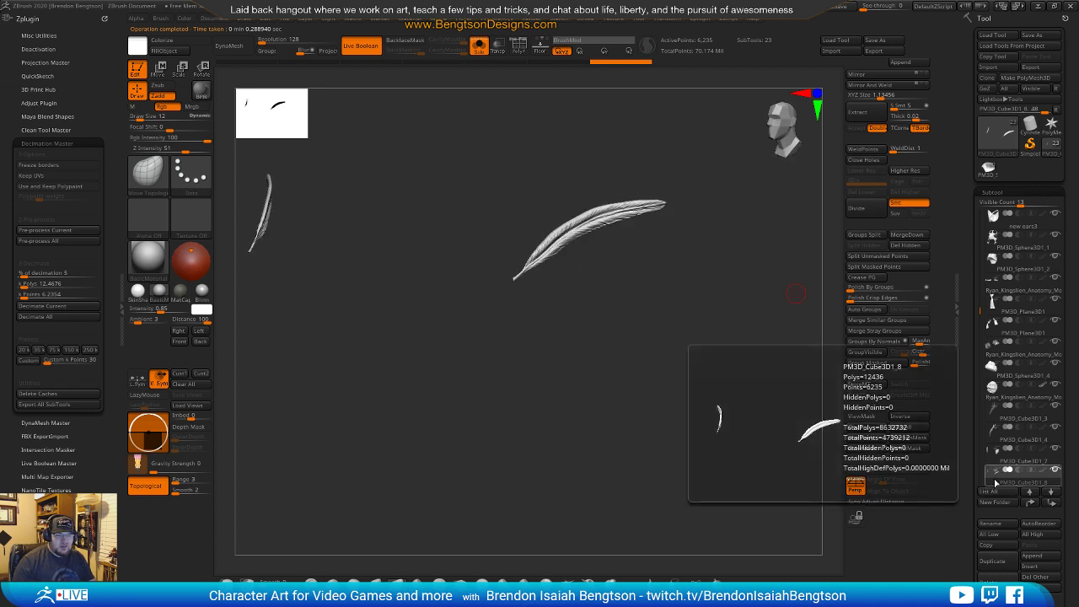
drag(689, 381, 672, 349)
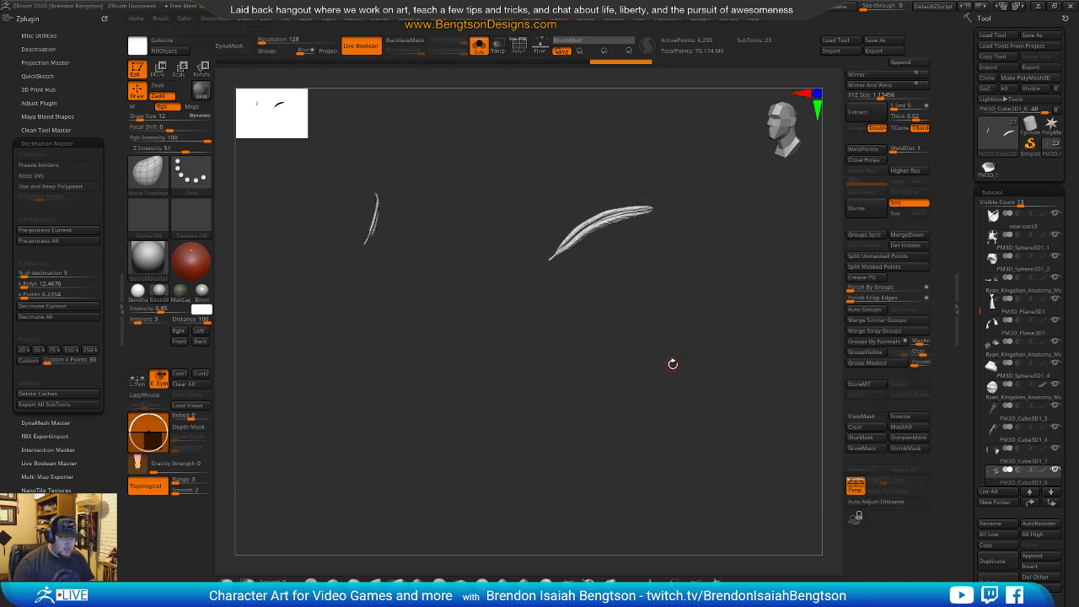
Show the whole headdress again and place the reset Move gizmo on the decimated feather in the side wing.
click(673, 362)
shift+drag(716, 335, 647, 321)
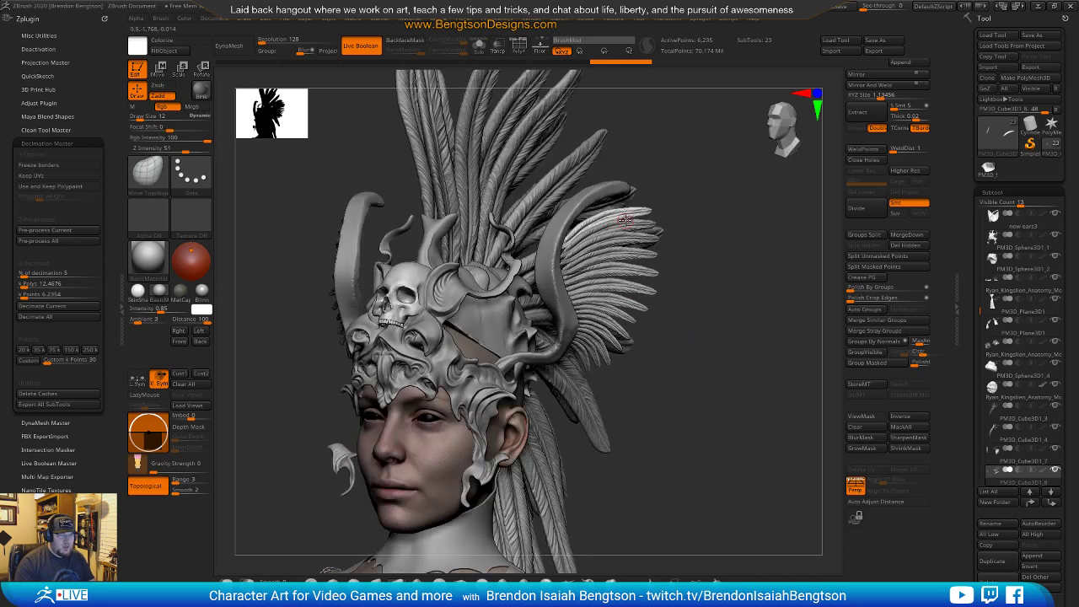
drag(746, 263, 742, 303)
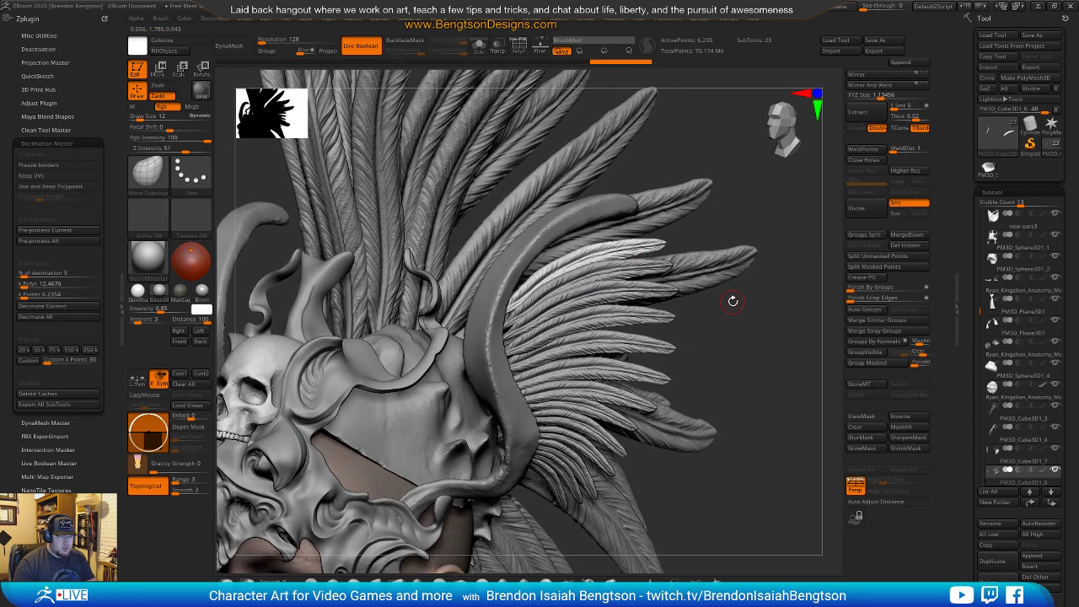
key(w)
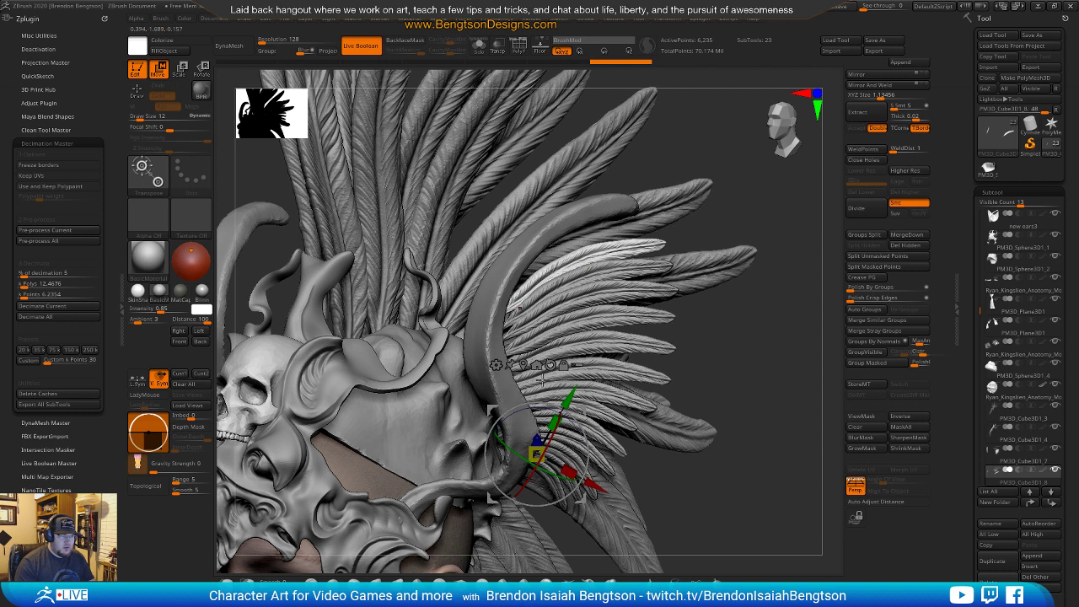
click(550, 365)
click(523, 364)
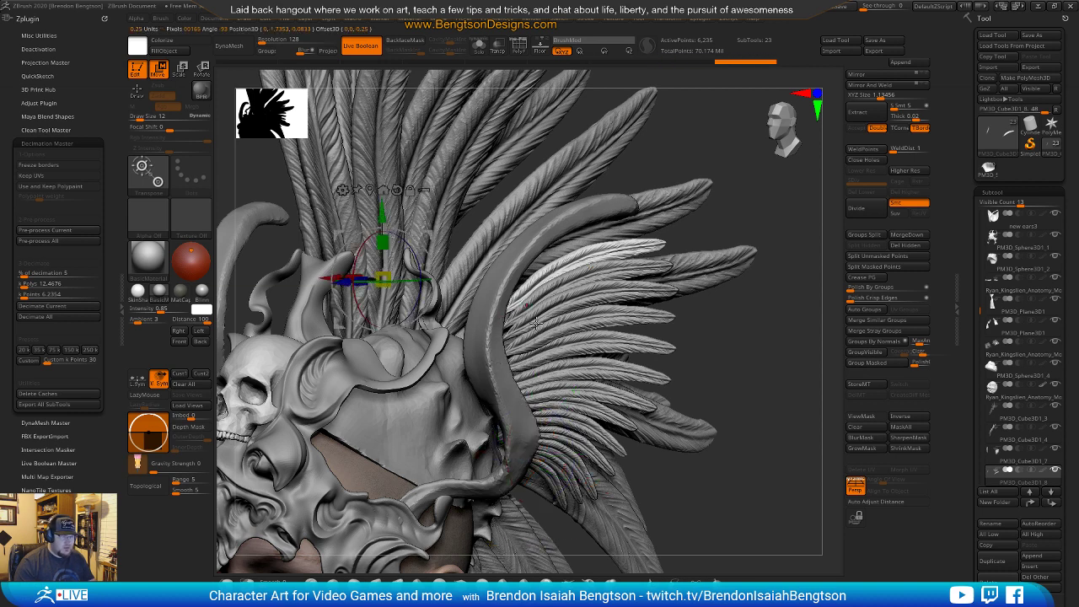
click(565, 272)
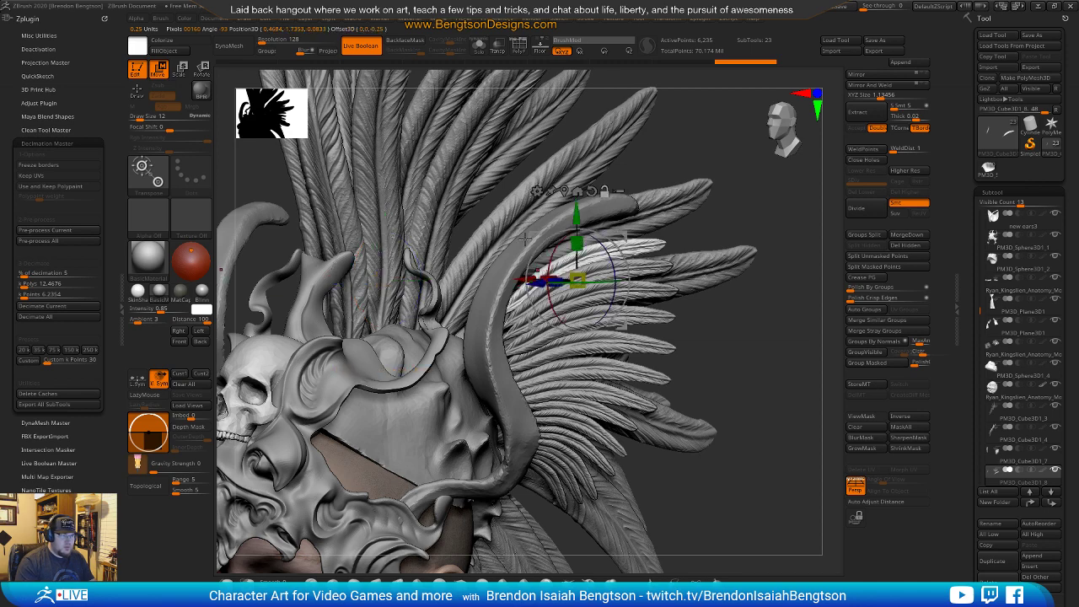
drag(793, 213, 763, 217)
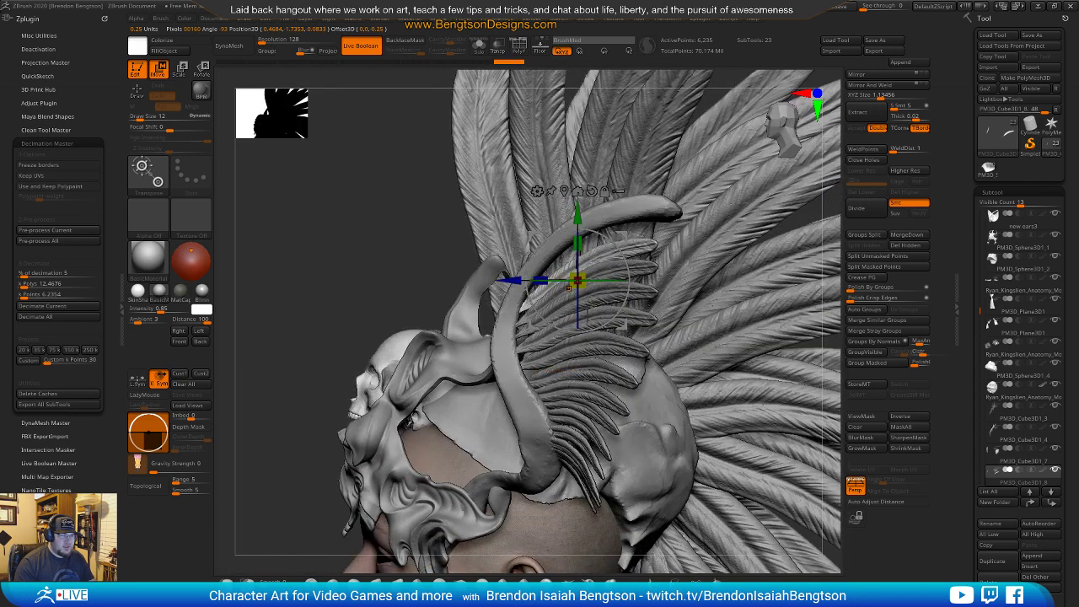
Duplicate the decimated feather twice down the side wing and adjust the copies' position and angle to follow the wing's curve.
right_drag(569, 288, 595, 310)
alt+drag(689, 273, 712, 307)
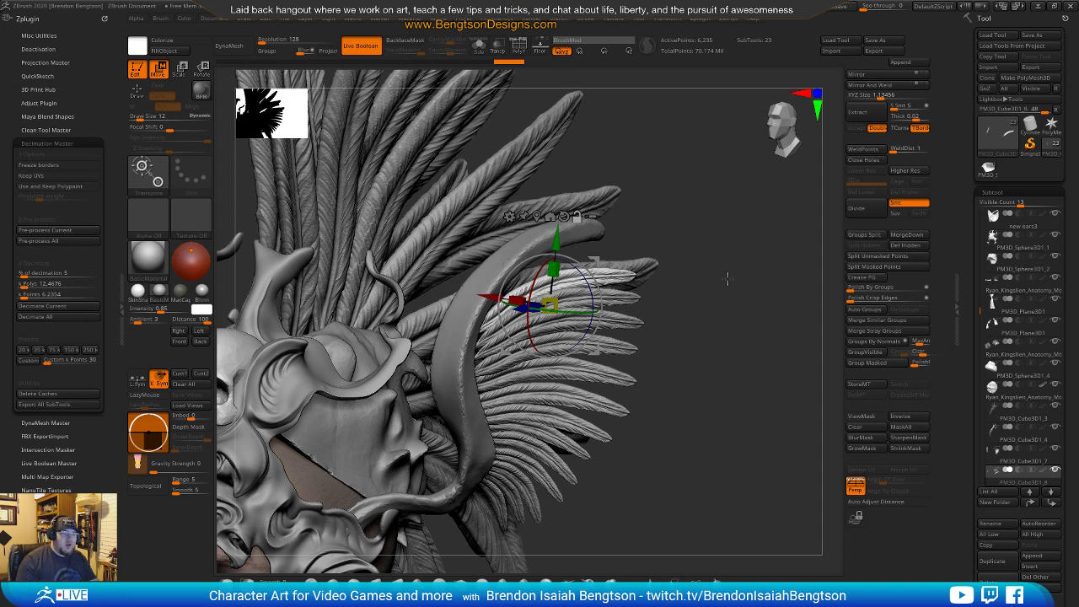
mouse_move(731, 284)
mouse_down()
mouse_move(718, 306)
mouse_move(725, 325)
mouse_move(745, 317)
mouse_move(753, 252)
mouse_up()
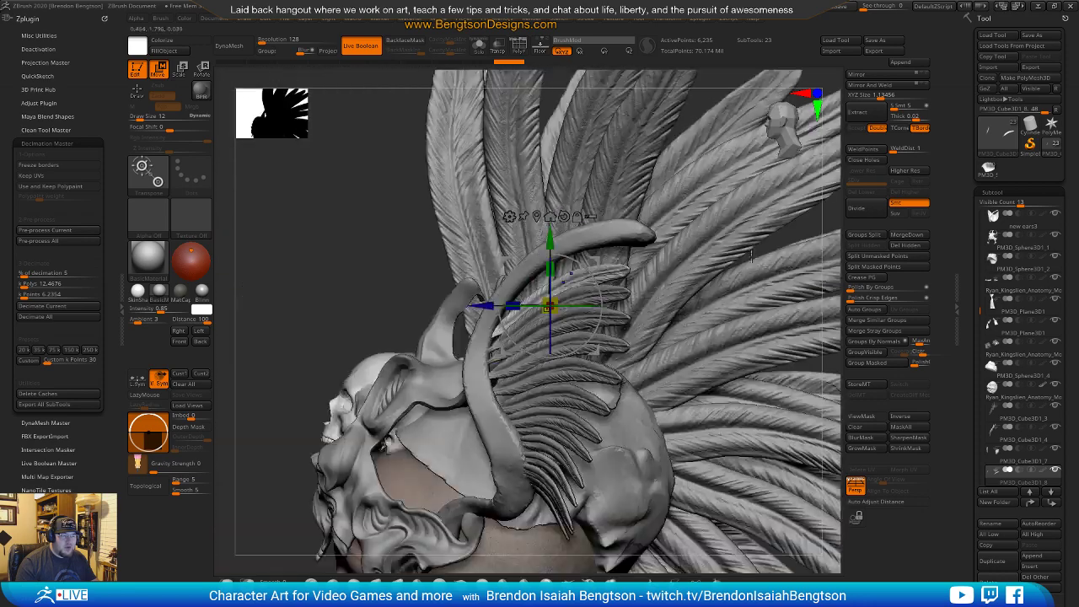
drag(508, 359, 632, 371)
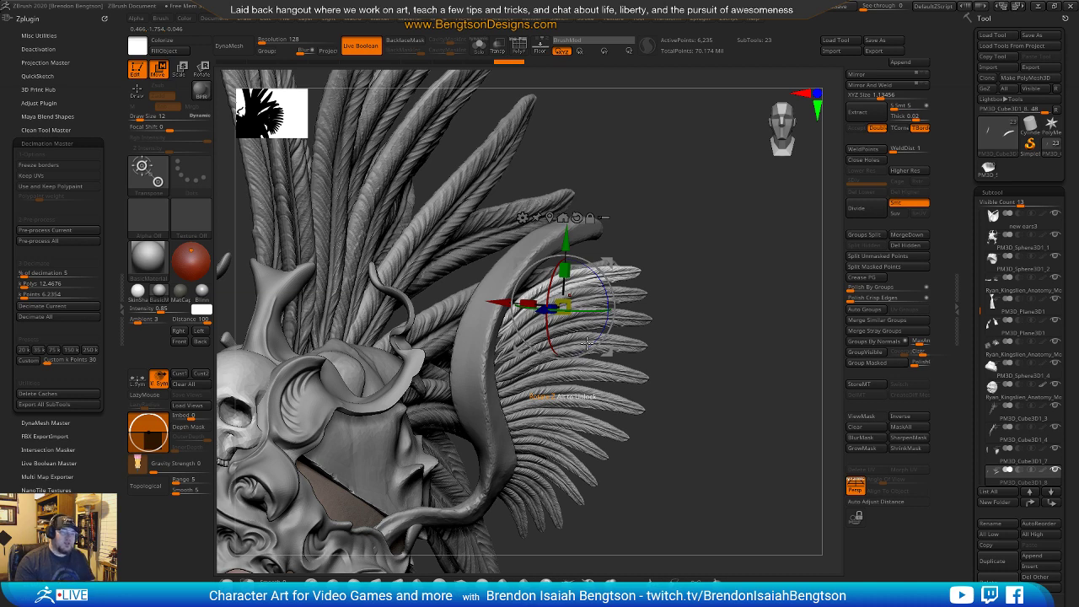
drag(749, 252, 755, 232)
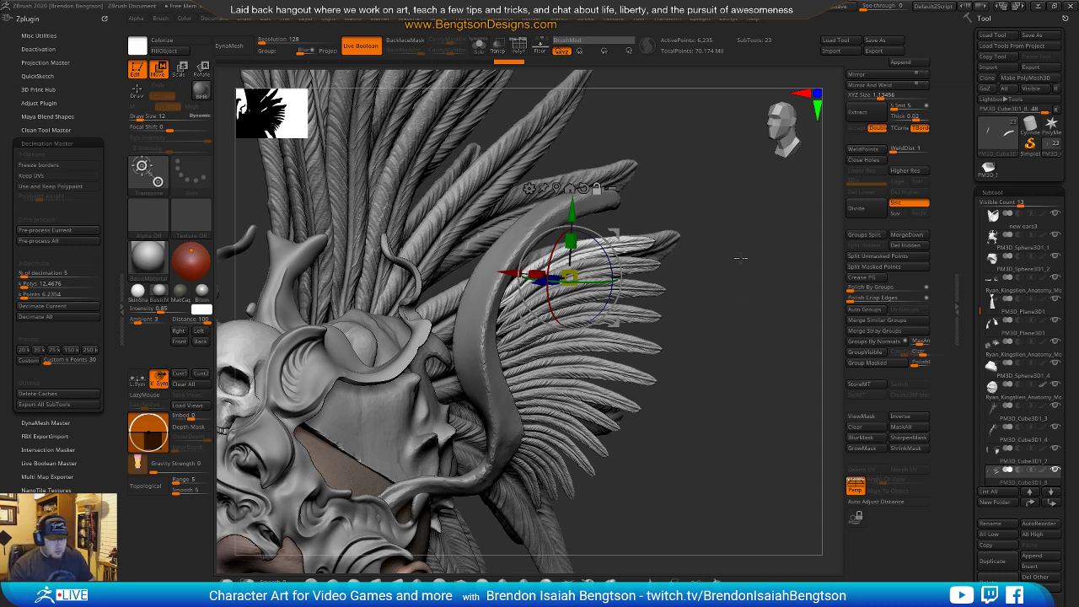
drag(771, 287, 764, 248)
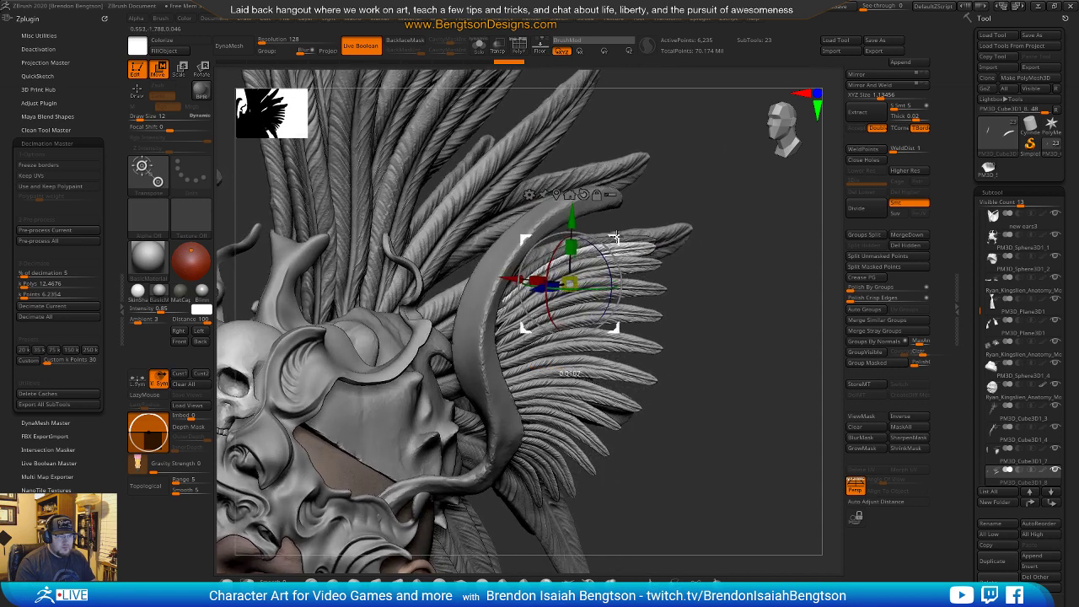
drag(617, 247, 615, 251)
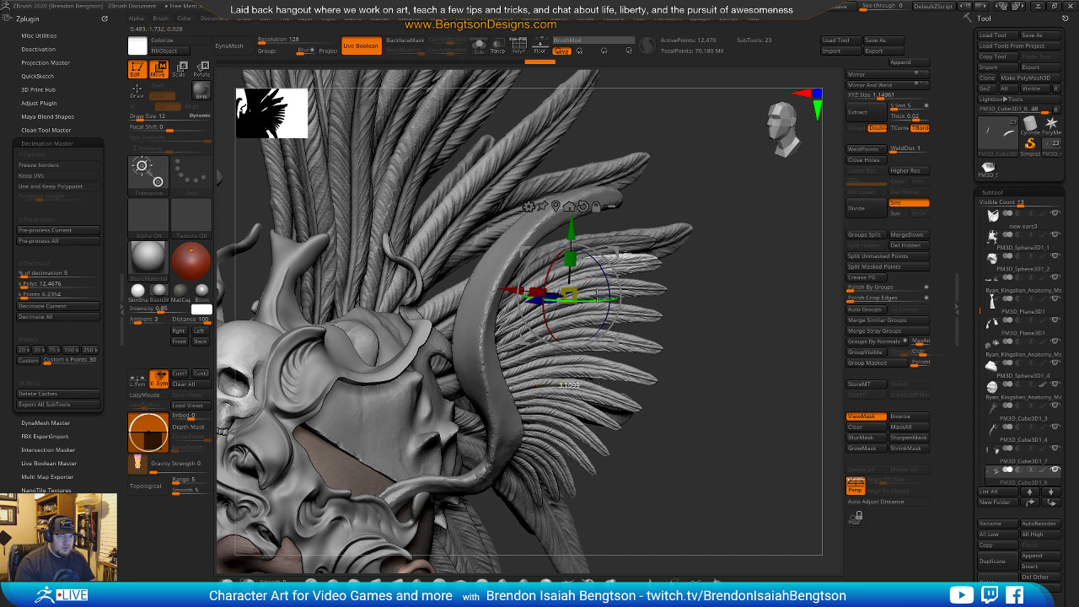
drag(610, 258, 592, 280)
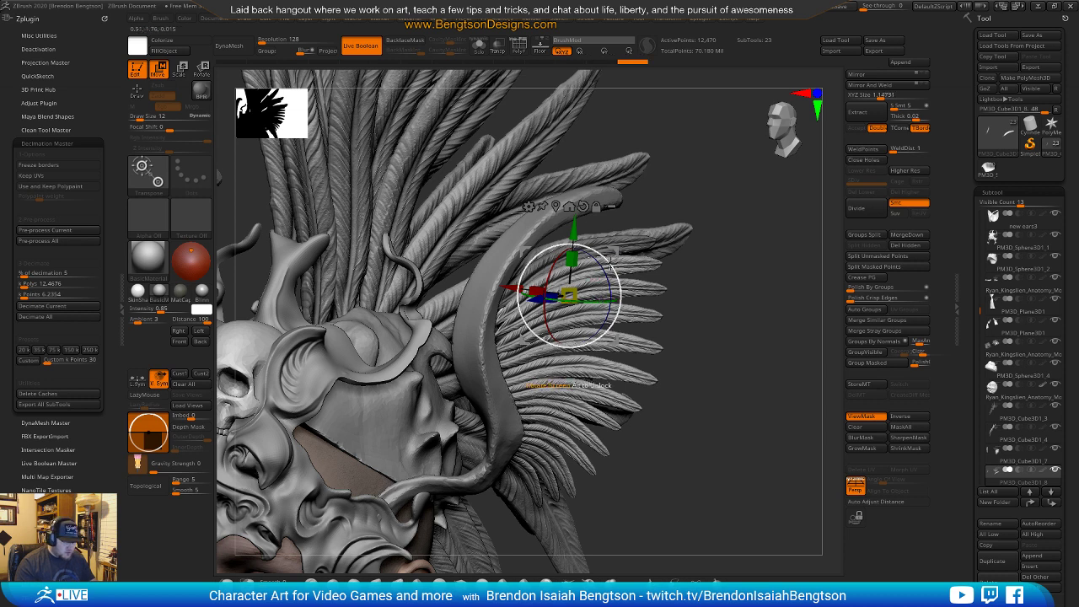
ctrl+drag(616, 251, 619, 267)
drag(793, 270, 700, 270)
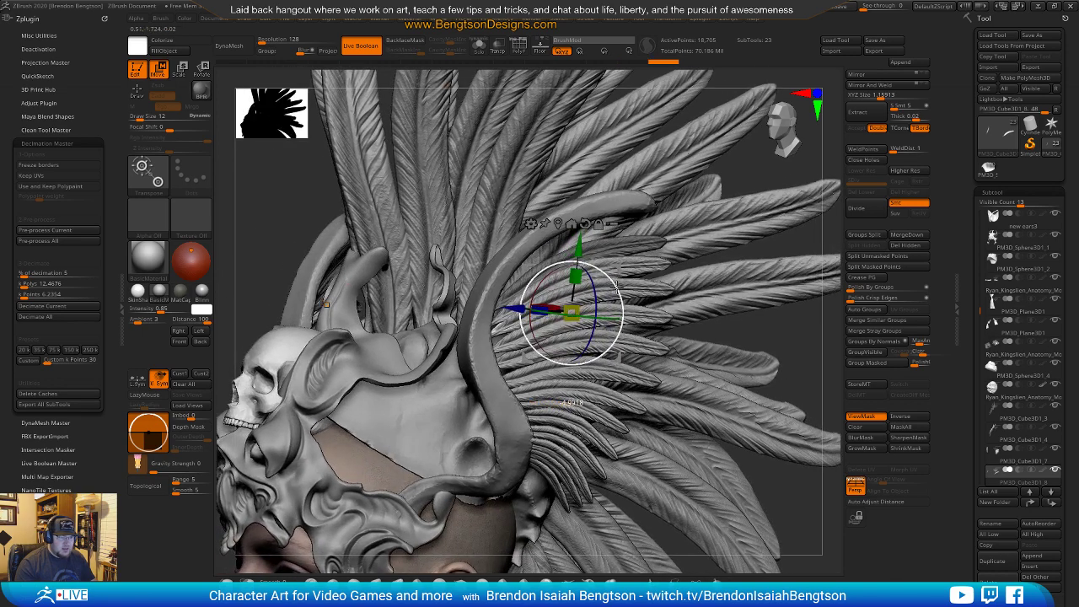
drag(616, 285, 618, 283)
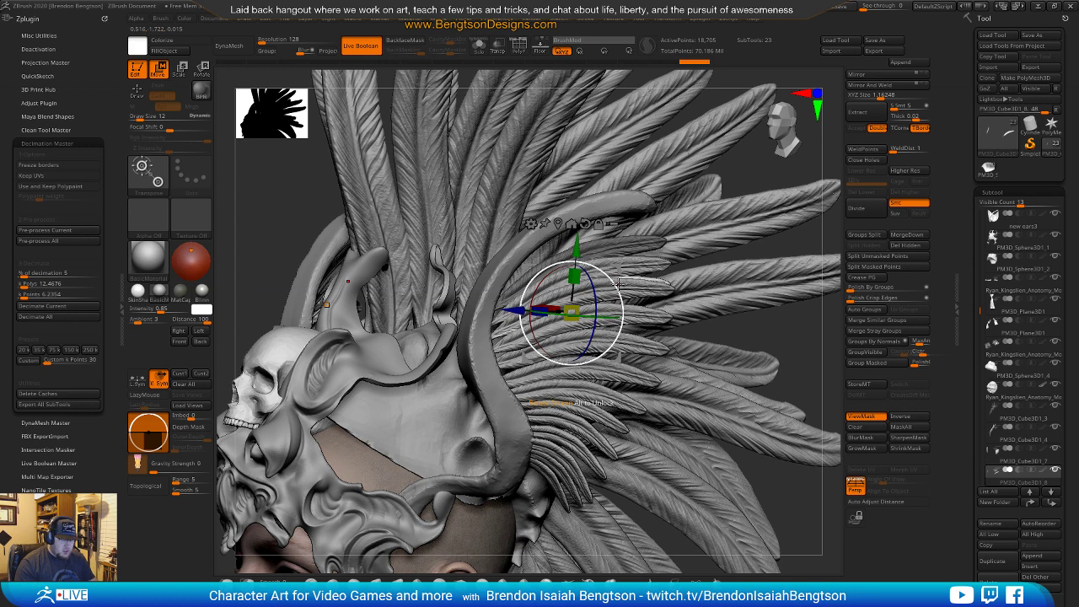
Inspect the decimated feather copies in Solo mode with the polyframe on, and compare them with the full headdress.
key(alt+s)
drag(730, 270, 745, 294)
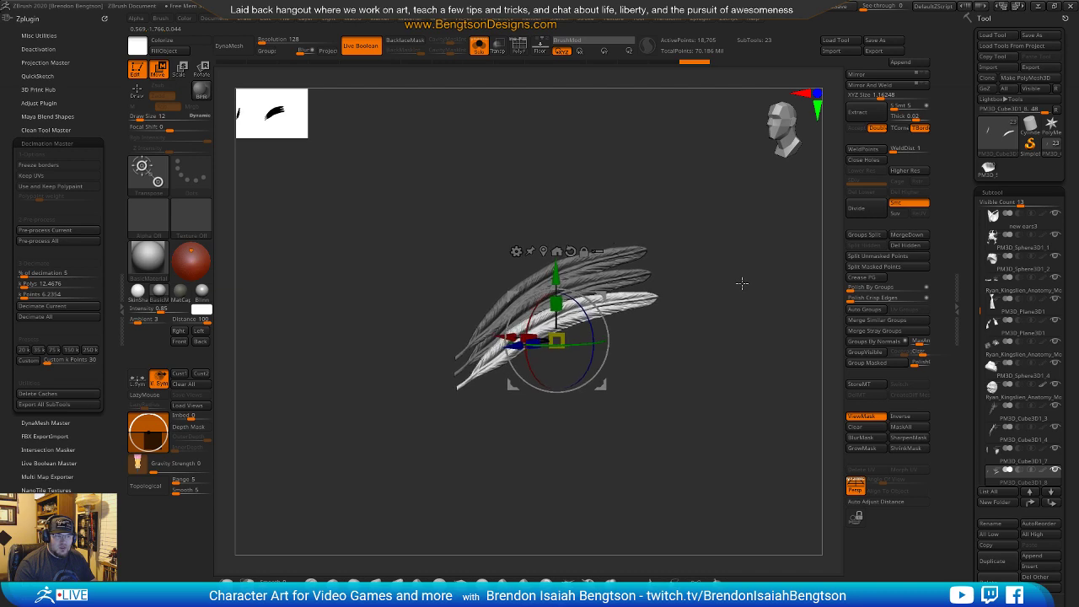
key(shift+f)
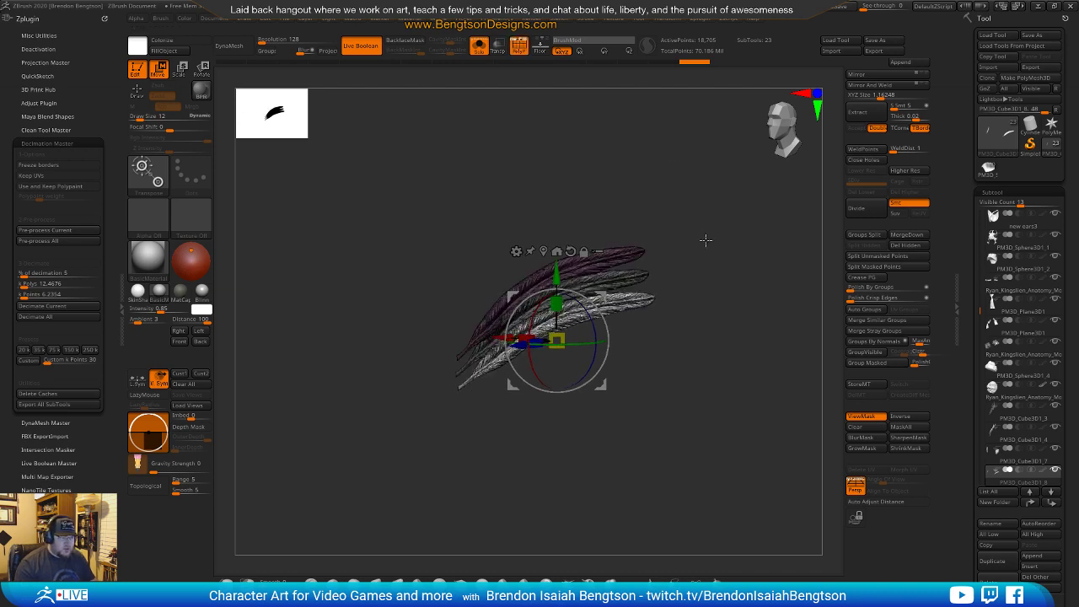
key(alt+s)
drag(723, 317, 595, 336)
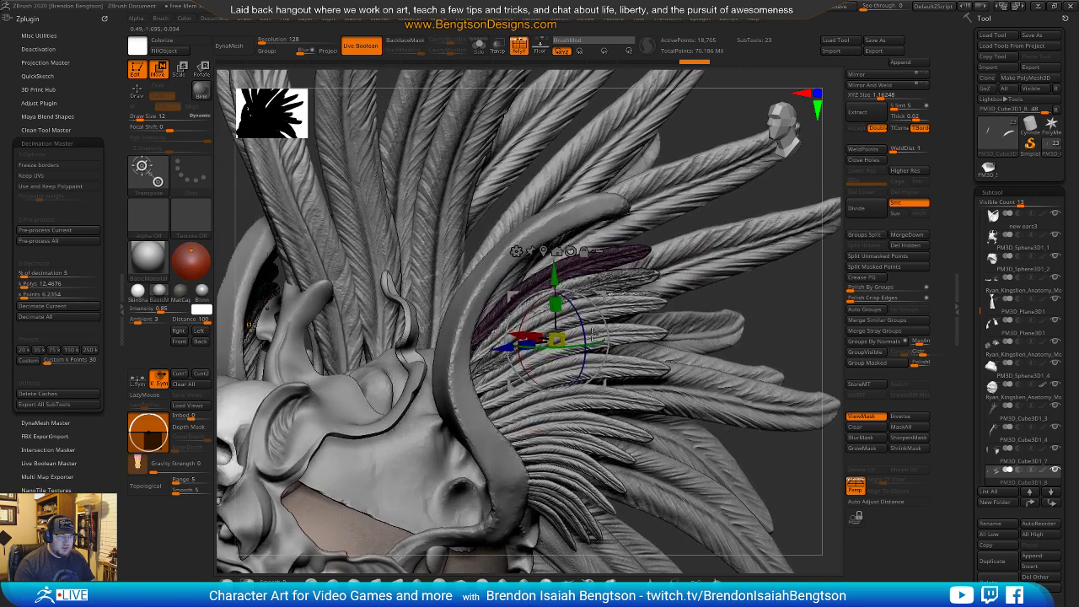
Isolate the feathers to set the gizmo at the root of the lowest copy, and rotate that copy slightly within the full headdress.
key(alt+s)
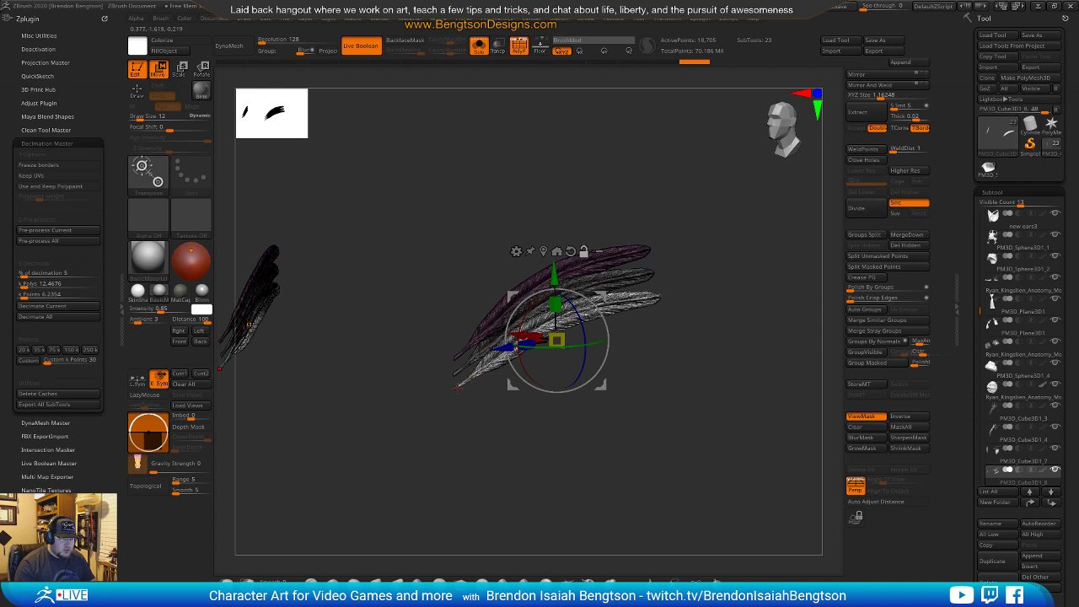
click(458, 388)
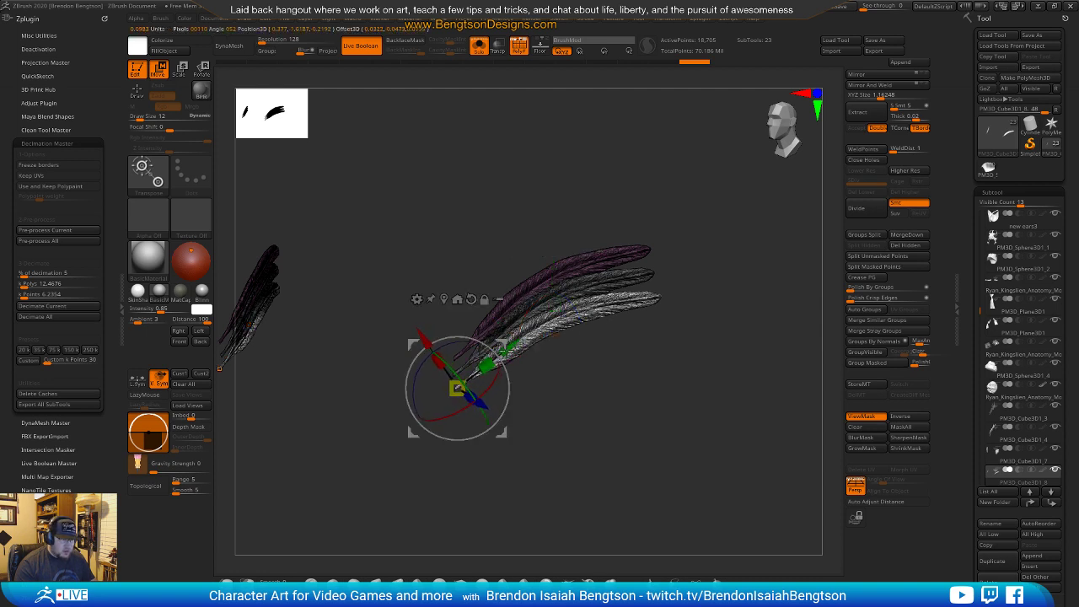
drag(555, 327, 587, 367)
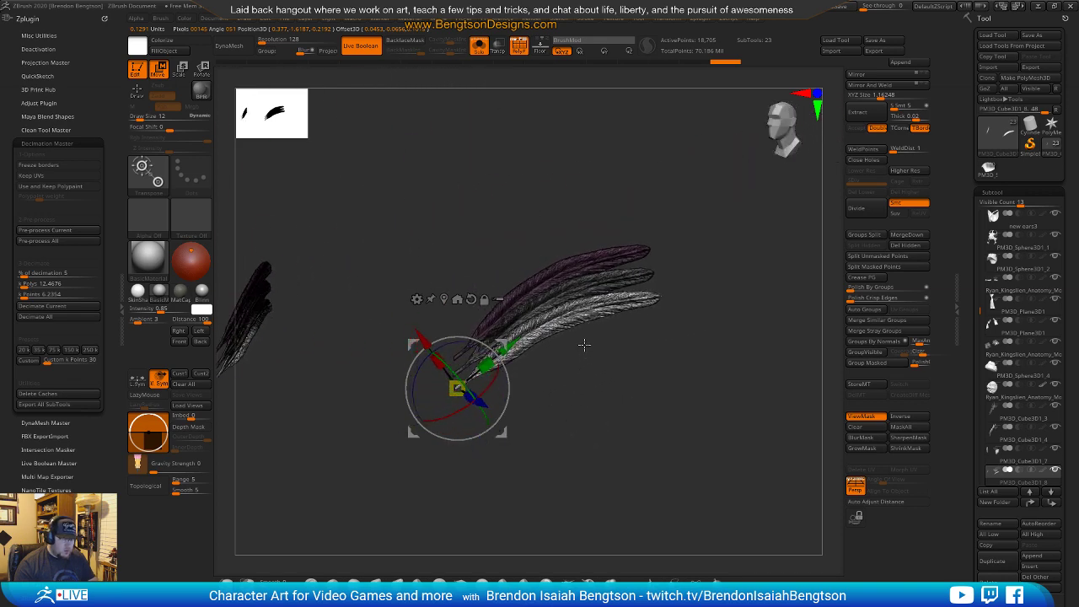
key(alt+s)
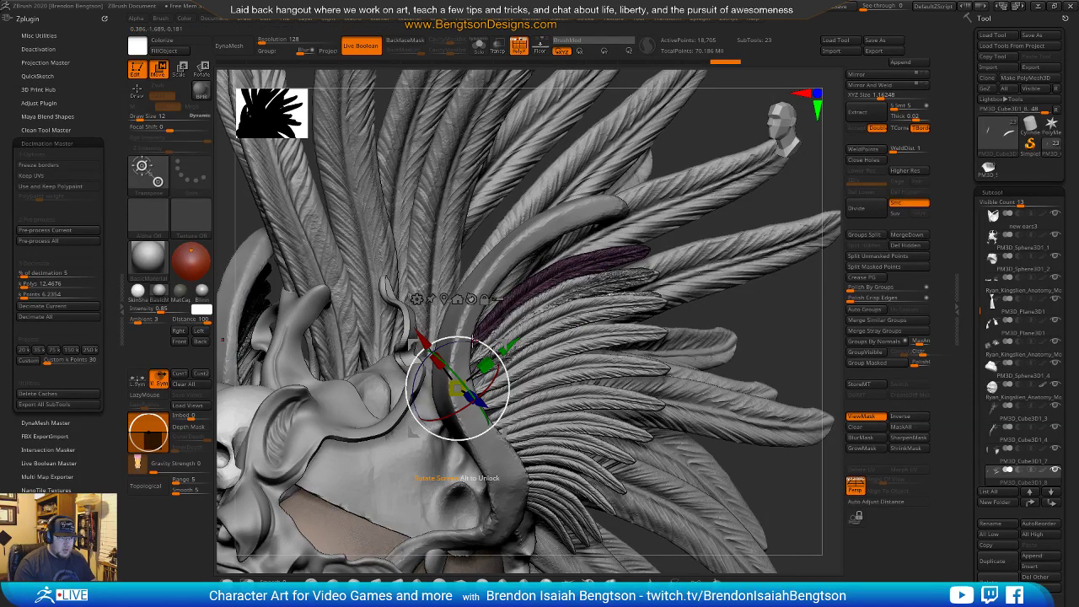
drag(453, 340, 456, 342)
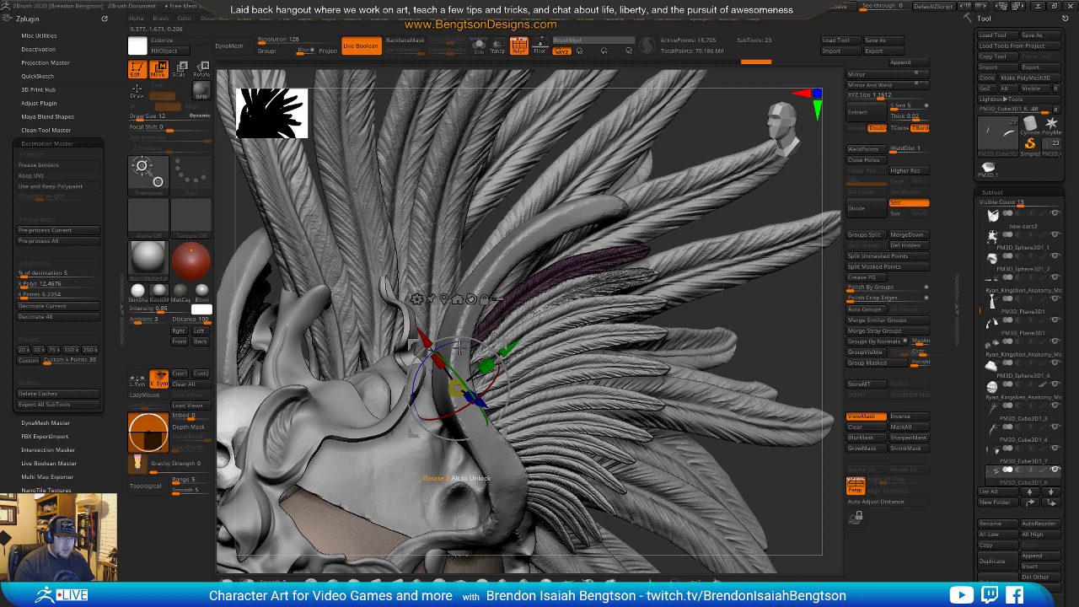
drag(793, 310, 742, 287)
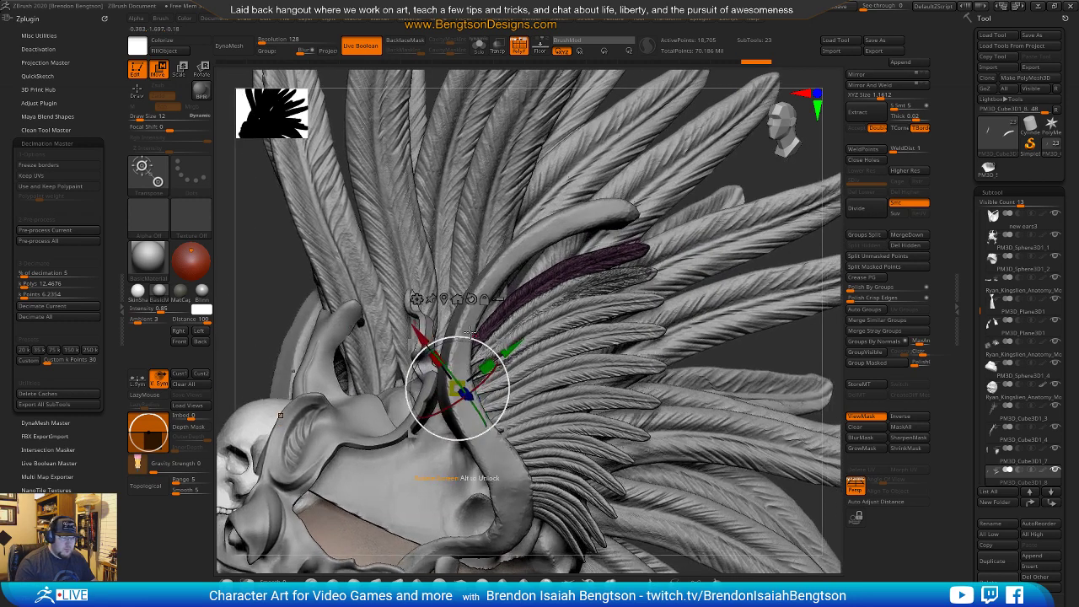
Add two more feather copies further down the side wing and adjust their placement and angle around the feather root.
ctrl+drag(503, 342, 508, 358)
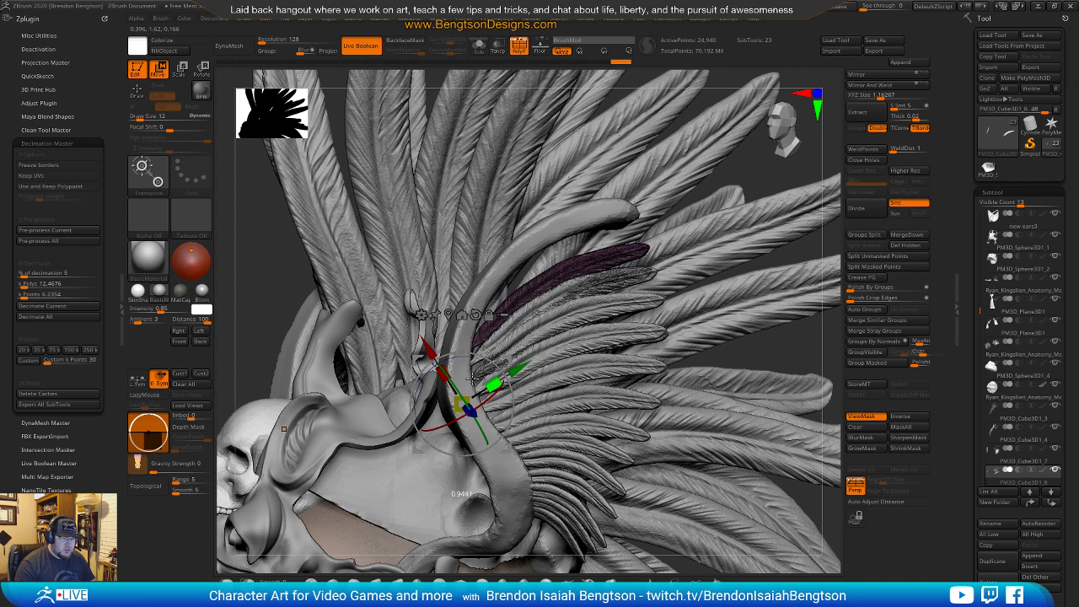
drag(479, 357, 509, 372)
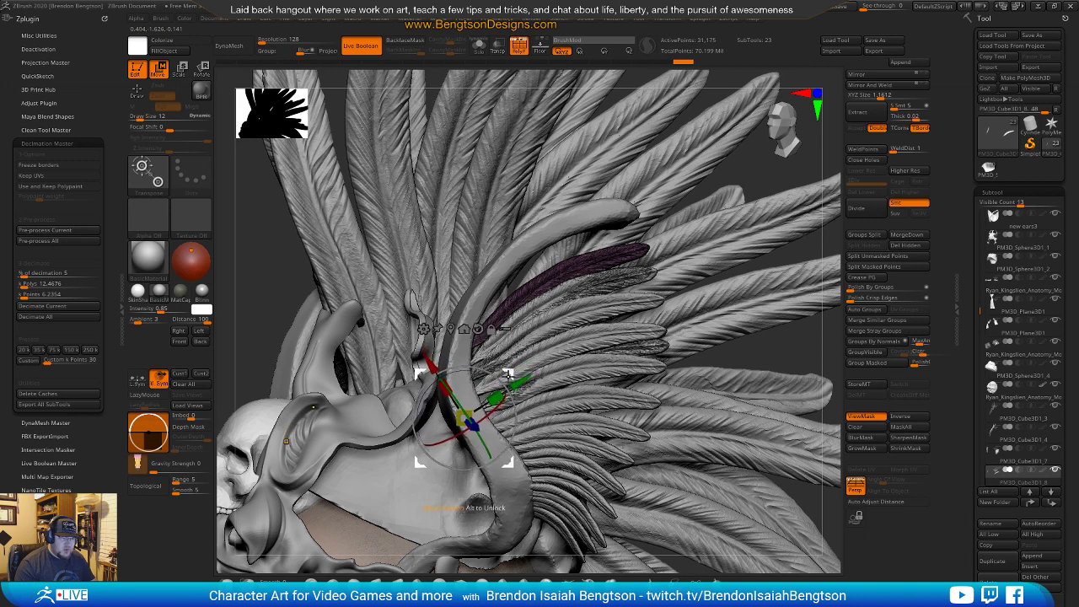
drag(496, 409, 490, 380)
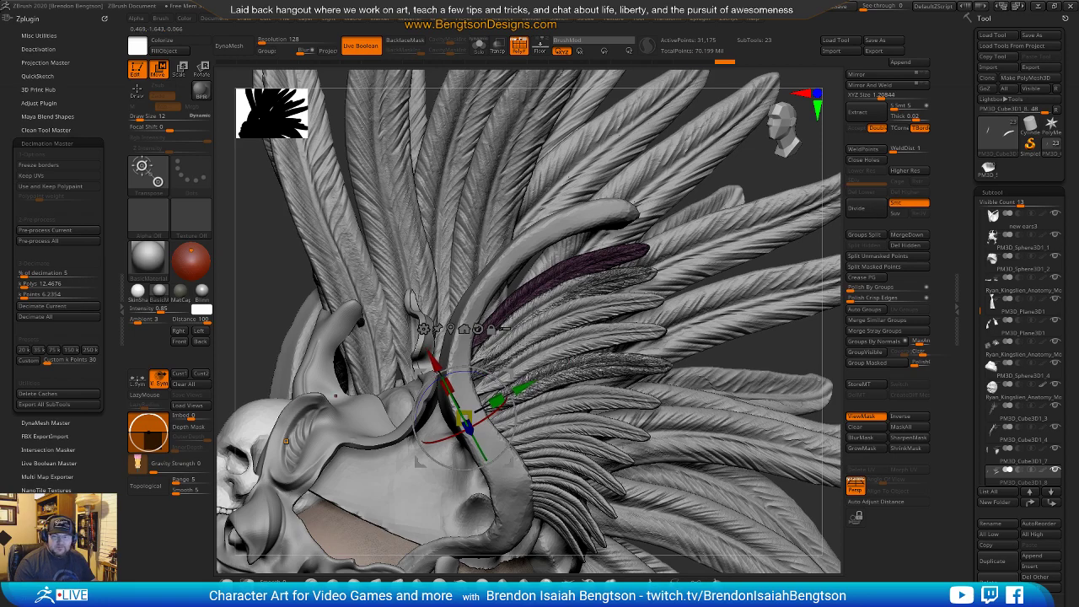
right_drag(440, 455, 516, 464)
drag(516, 464, 521, 434)
drag(693, 383, 711, 244)
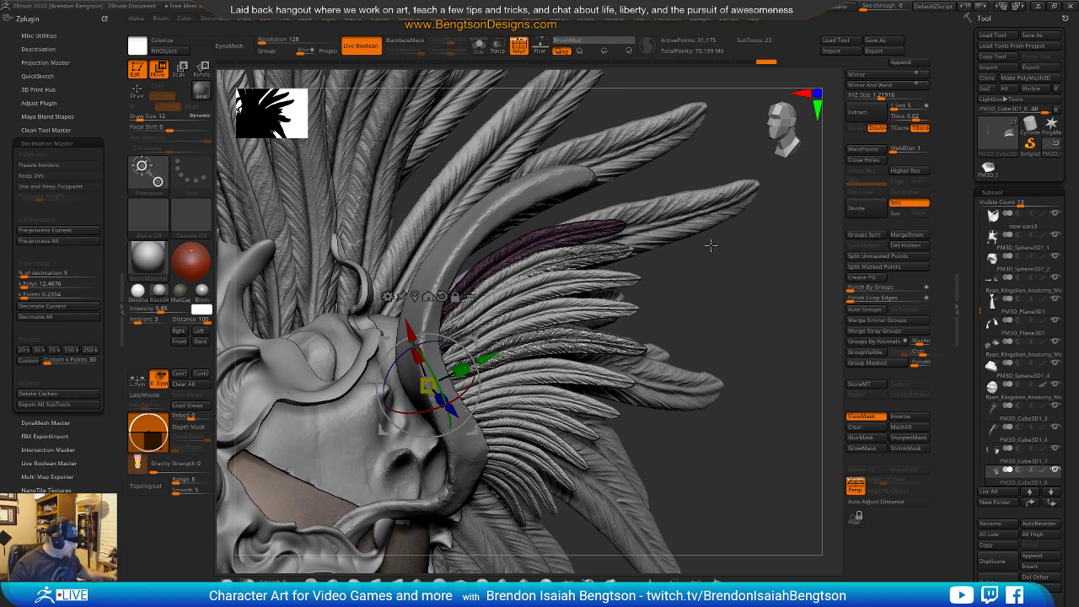
alt+drag(713, 302, 582, 289)
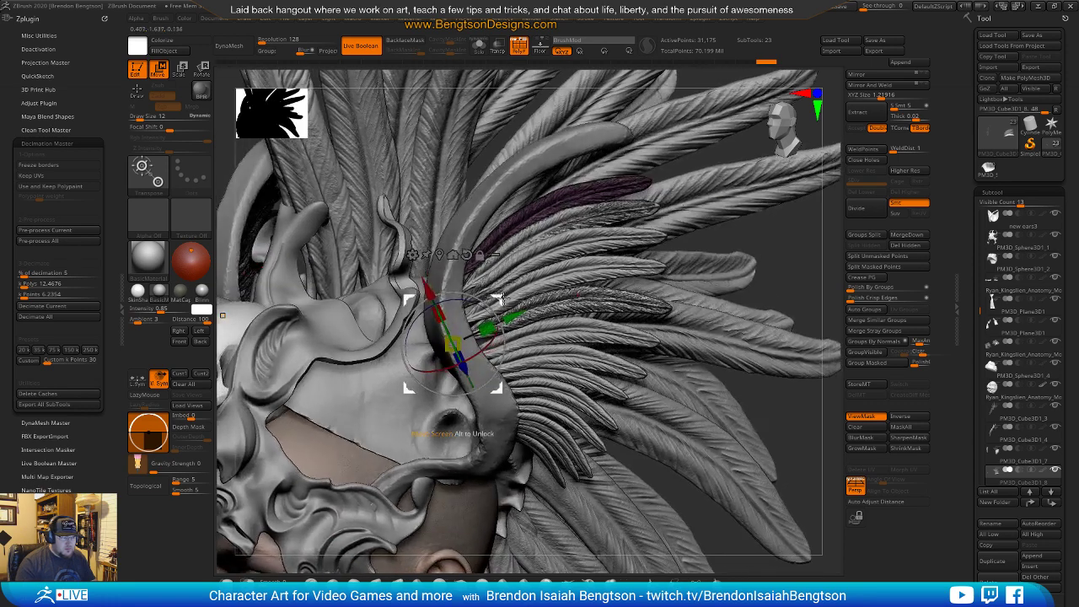
Duplicate the lowest decimated feather further down the side wing and adjust the copy's position and angle.
ctrl+drag(498, 298, 512, 320)
drag(478, 391, 475, 383)
mouse_move(490, 319)
mouse_down()
mouse_move(497, 347)
mouse_move(425, 353)
mouse_up()
right_drag(588, 326, 528, 360)
drag(527, 350, 527, 350)
drag(482, 379, 474, 383)
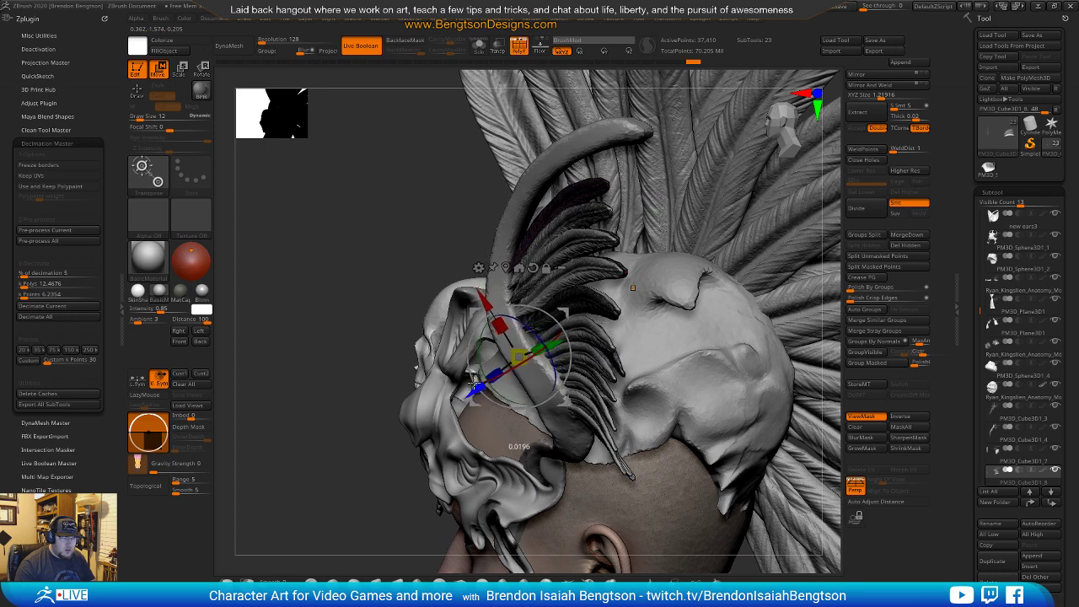
Fine-tune the new feather copy's rotation and placement from several sides so its root sits against the horn.
right_drag(473, 383, 549, 337)
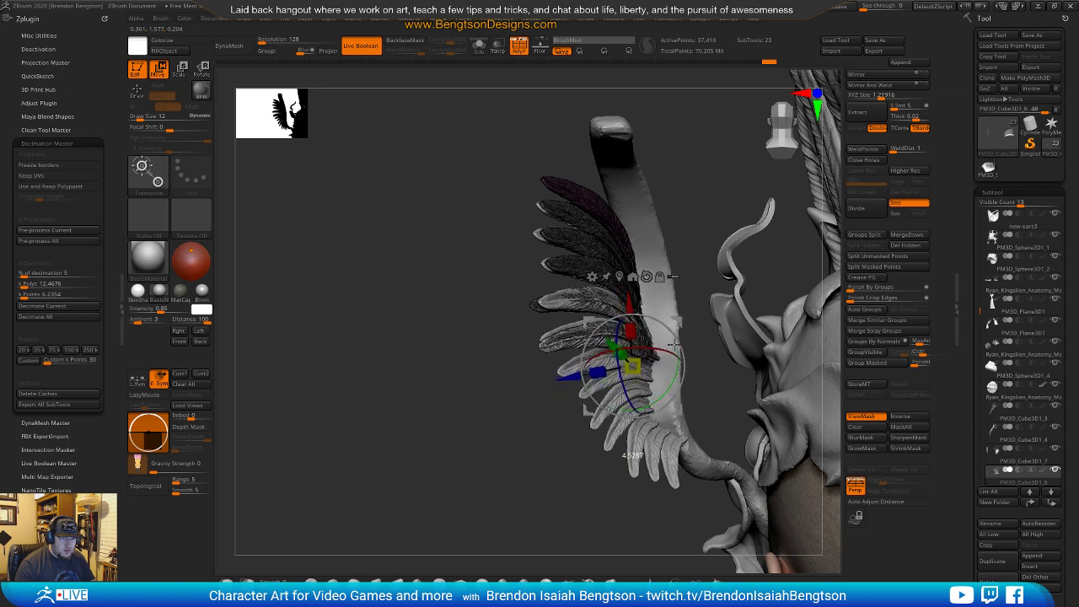
drag(515, 398, 571, 378)
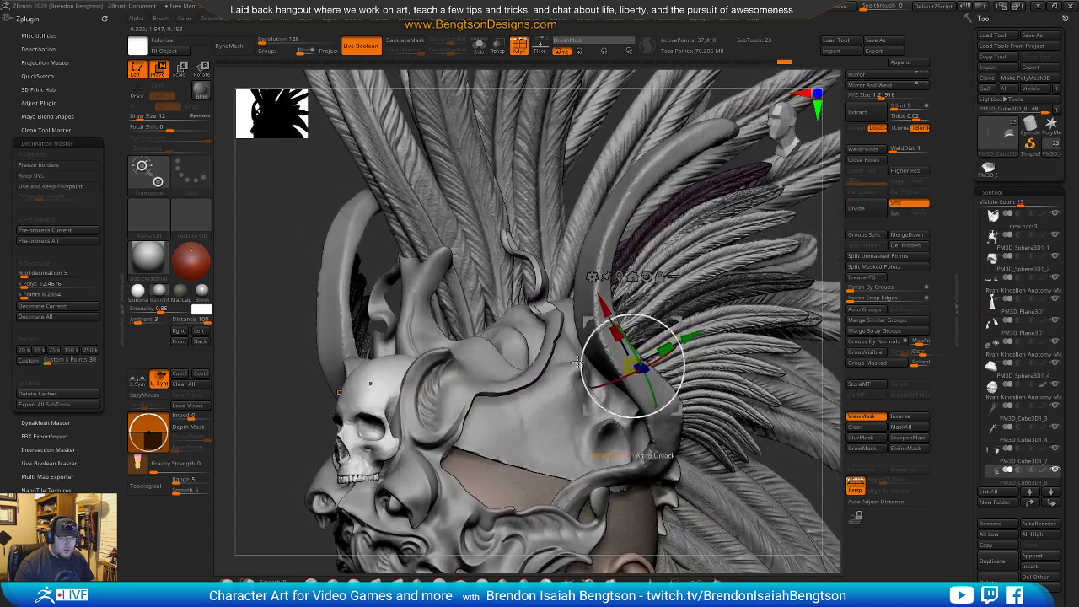
alt+right_drag(657, 318, 511, 287)
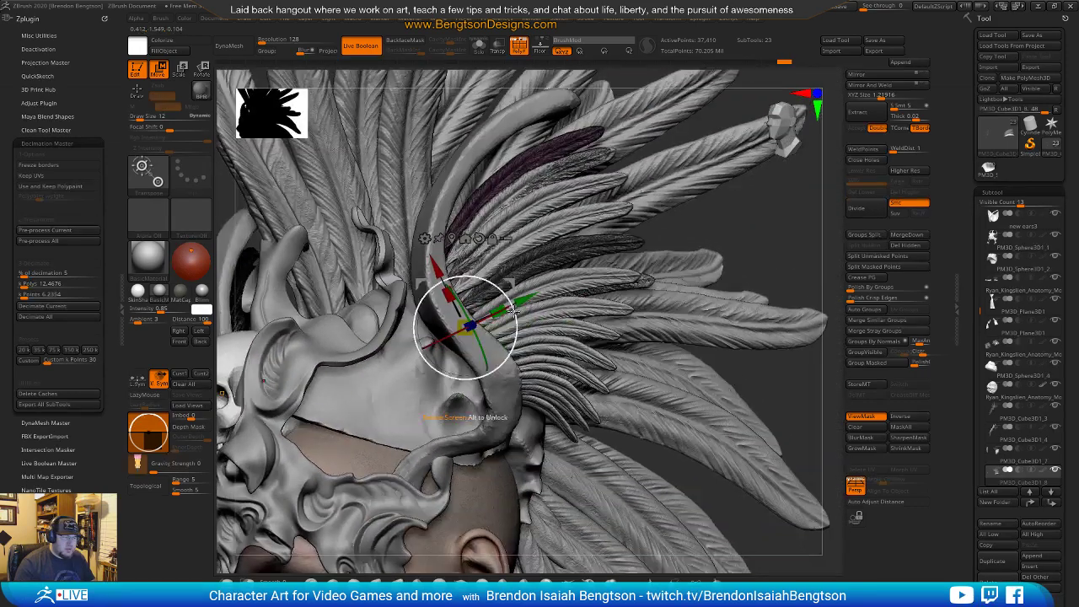
drag(511, 282, 496, 279)
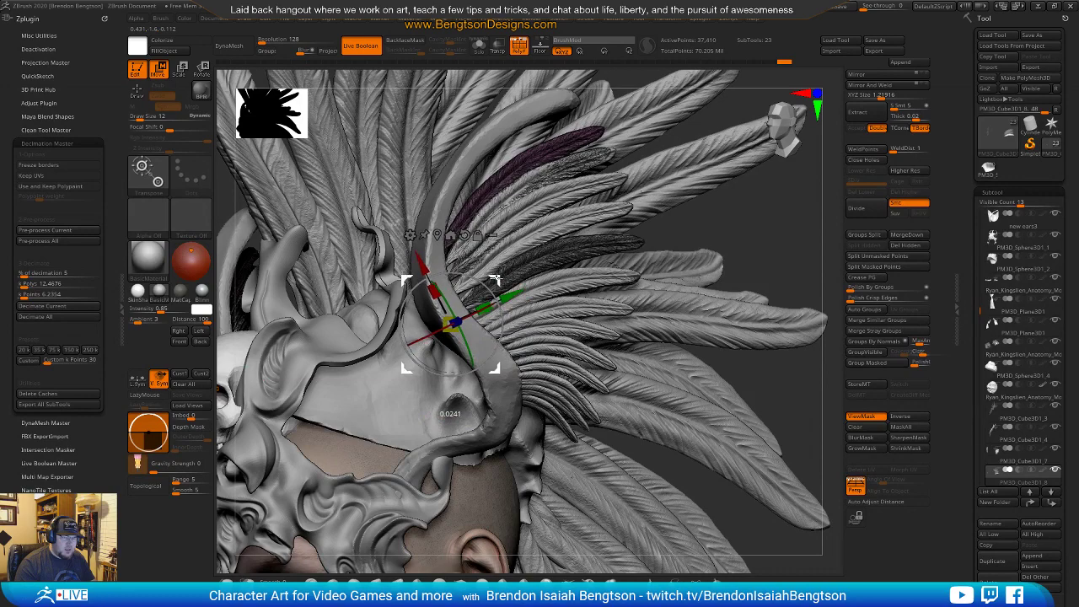
right_drag(645, 327, 571, 348)
drag(613, 258, 609, 258)
right_drag(460, 399, 572, 264)
mouse_move(715, 275)
alt+right_down()
mouse_move(637, 297)
mouse_move(629, 326)
mouse_move(648, 312)
alt+right_up()
Add another feather copy below the last one and shift its root in line with the wing.
drag(537, 292, 533, 329)
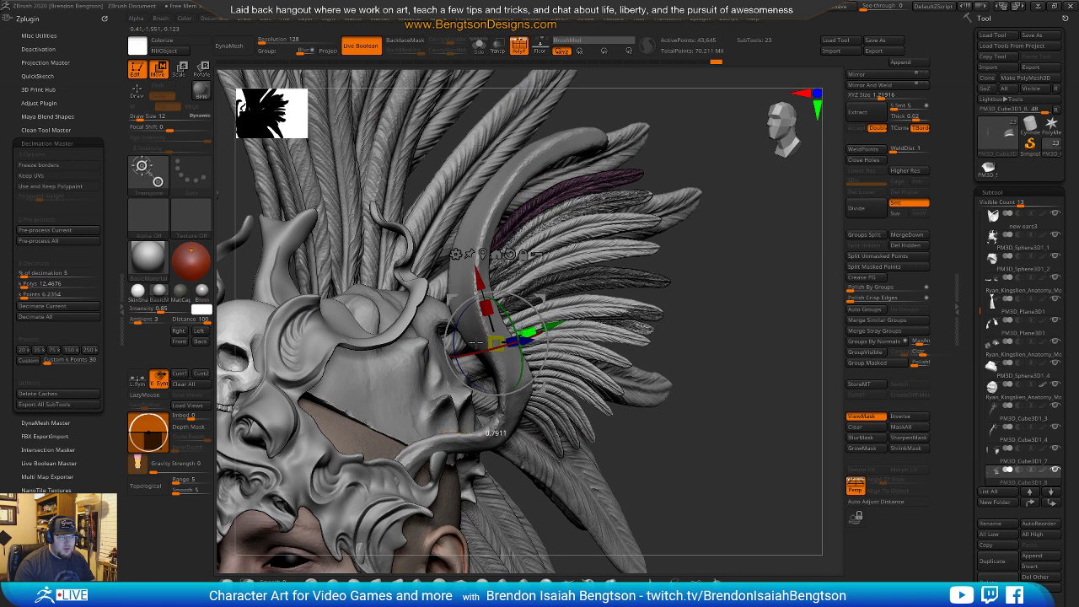
drag(538, 333, 544, 329)
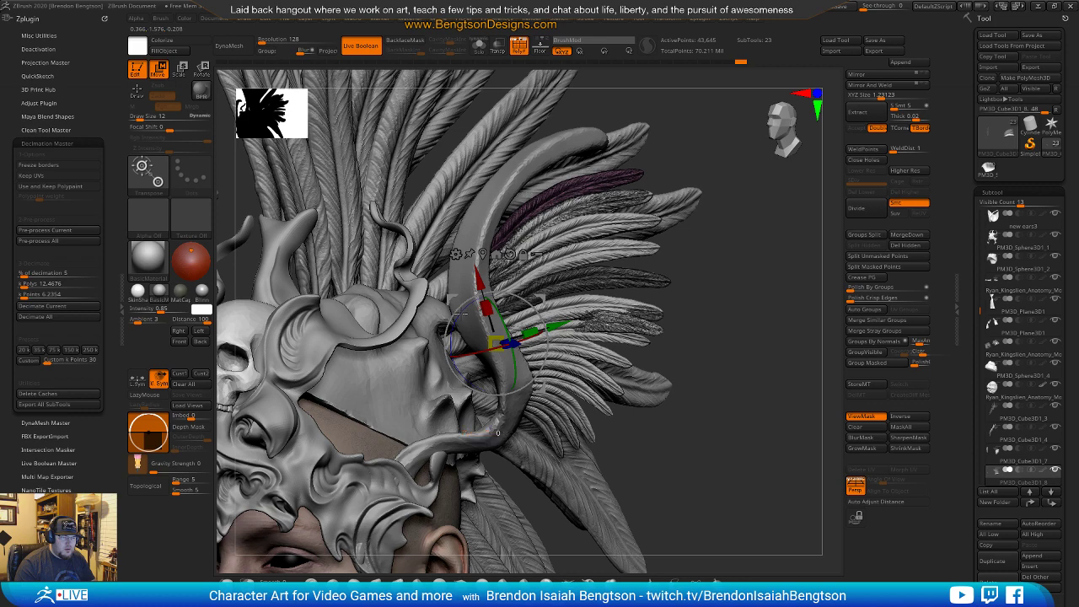
right_drag(633, 287, 525, 341)
drag(532, 344, 540, 340)
drag(543, 297, 524, 297)
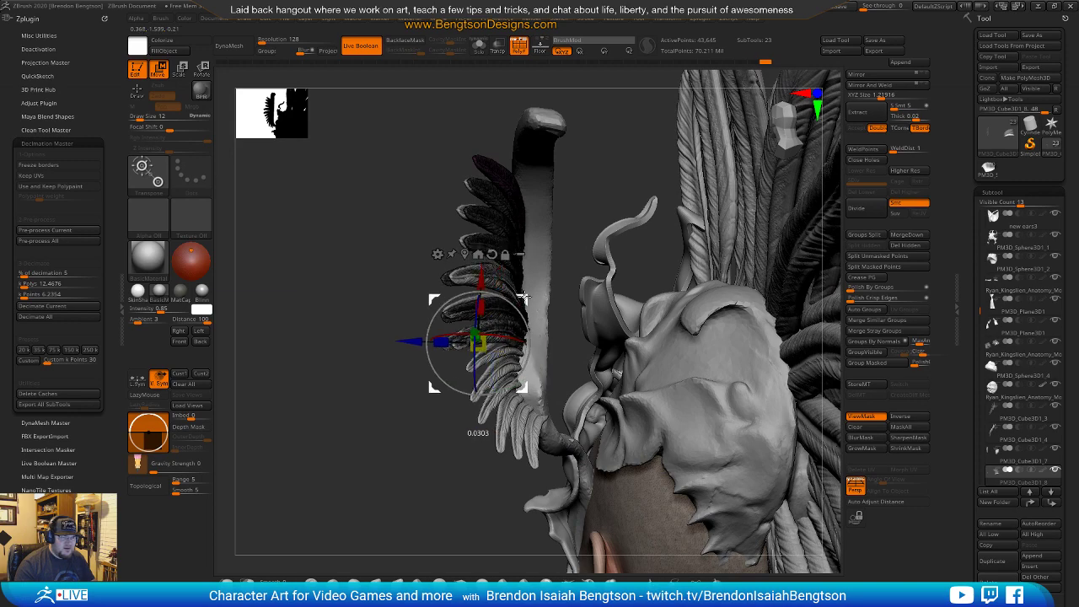
Check the feather row in Solo mode and rotate the newest copy to follow the wing's curve.
right_drag(523, 300, 363, 396)
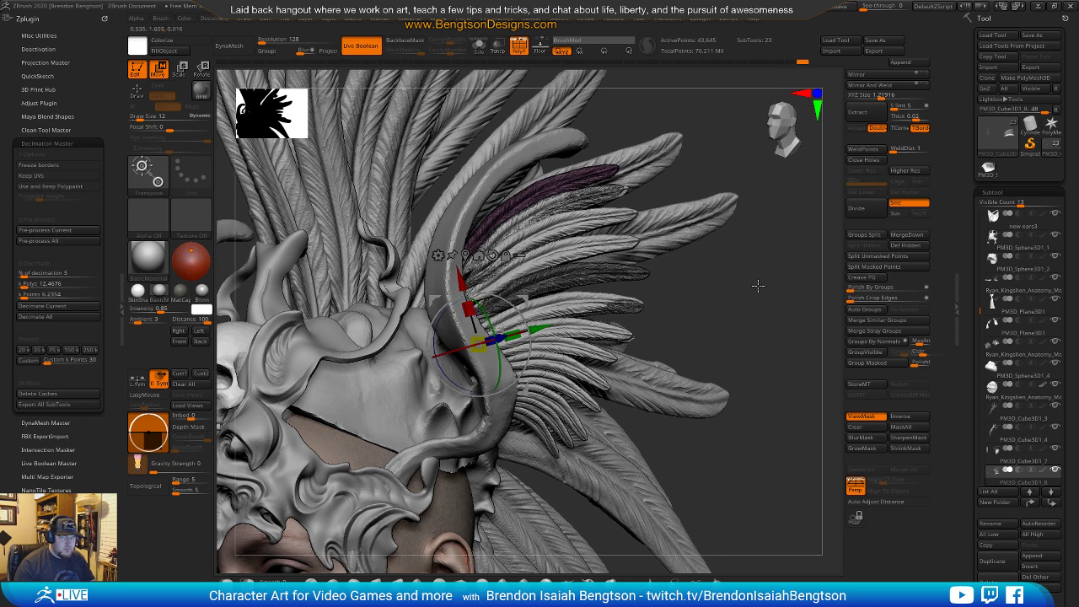
key(alt+s)
drag(754, 279, 676, 293)
key(alt+s)
drag(558, 332, 549, 358)
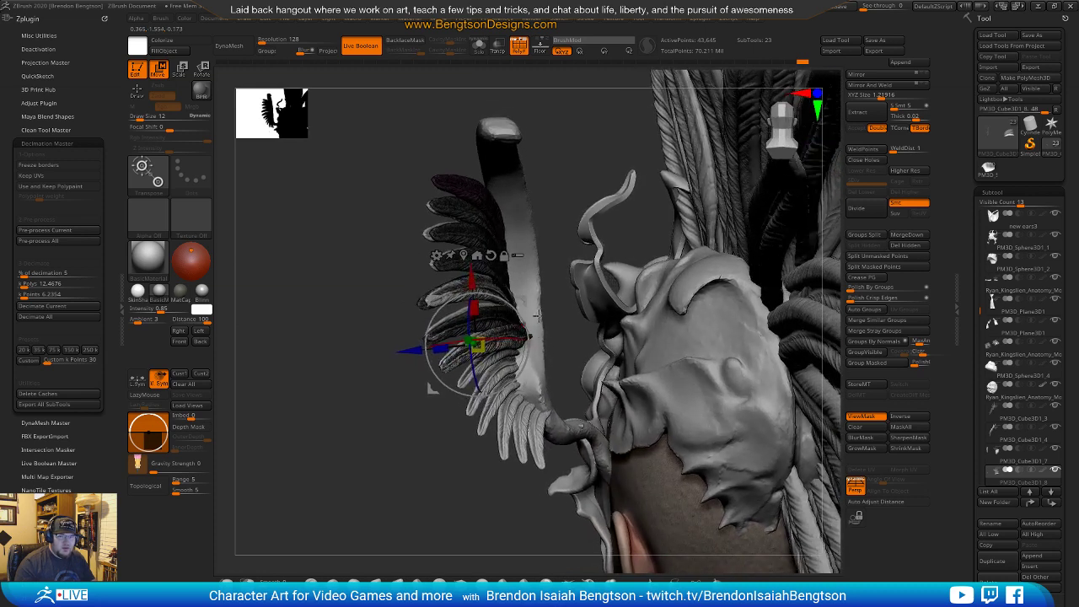
mouse_move(523, 297)
mouse_down()
mouse_move(505, 305)
mouse_move(504, 341)
mouse_move(503, 301)
mouse_up()
drag(393, 465, 539, 342)
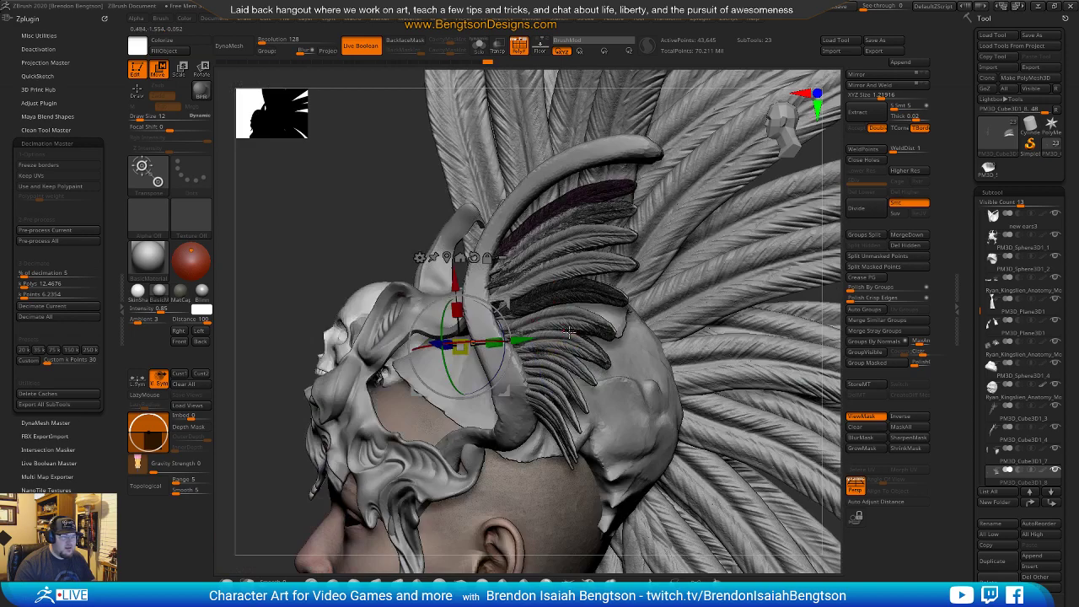
drag(404, 362, 508, 304)
drag(624, 338, 471, 397)
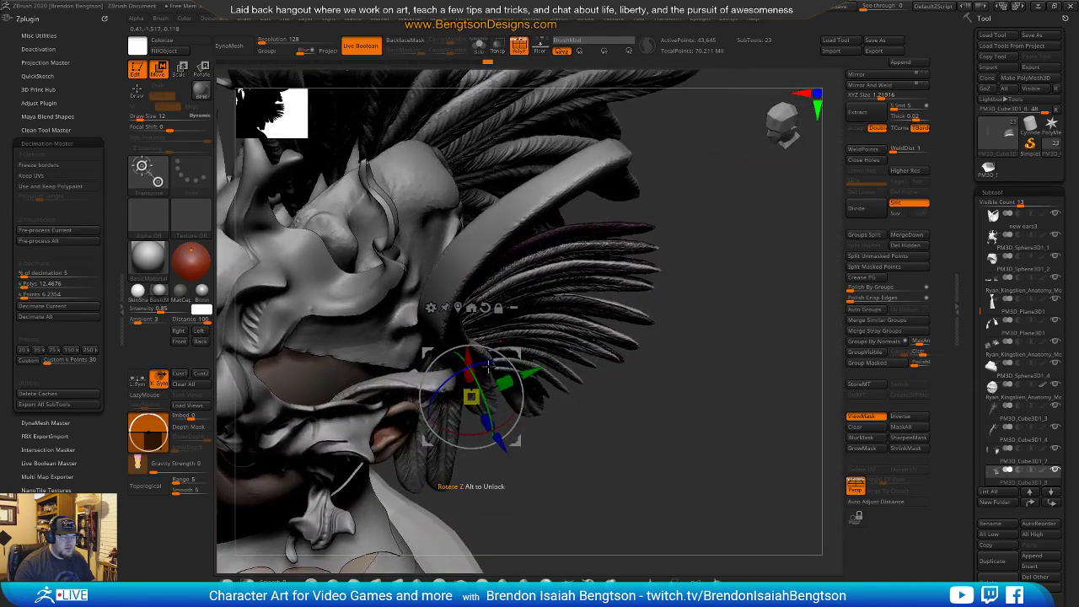
drag(601, 438, 667, 335)
Isolate the feathers, set the gizmo at the root of the lowest copy, and bring back the full headdress.
key(alt+s)
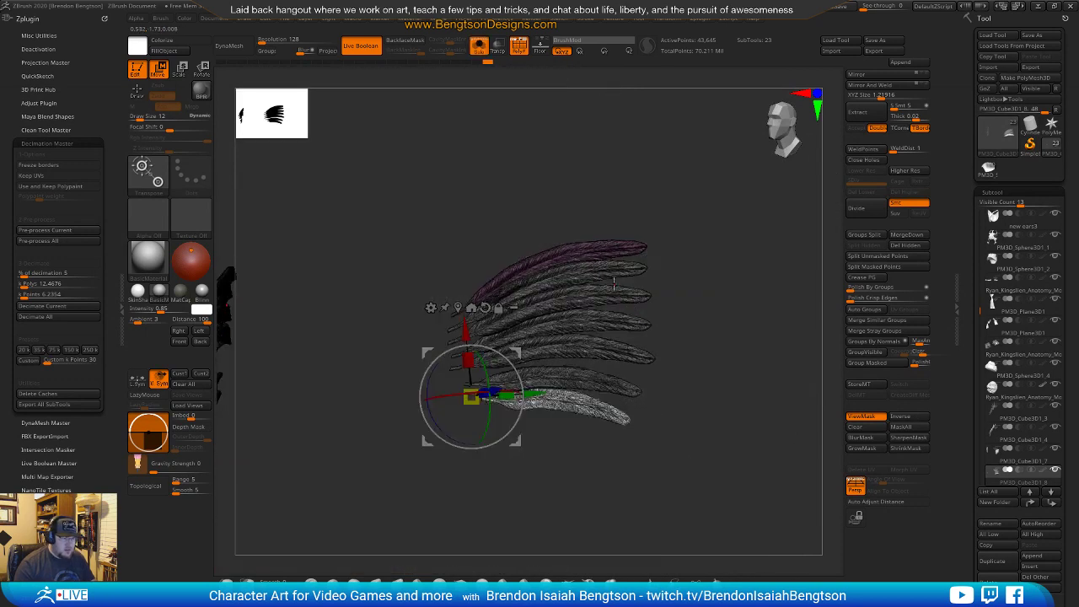
drag(578, 468, 567, 448)
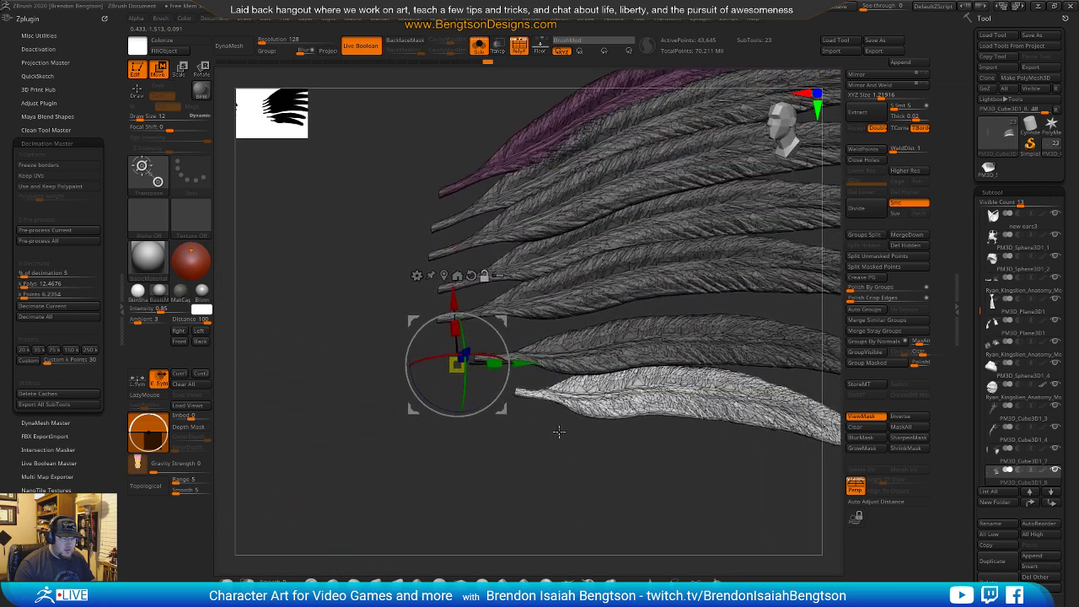
click(519, 391)
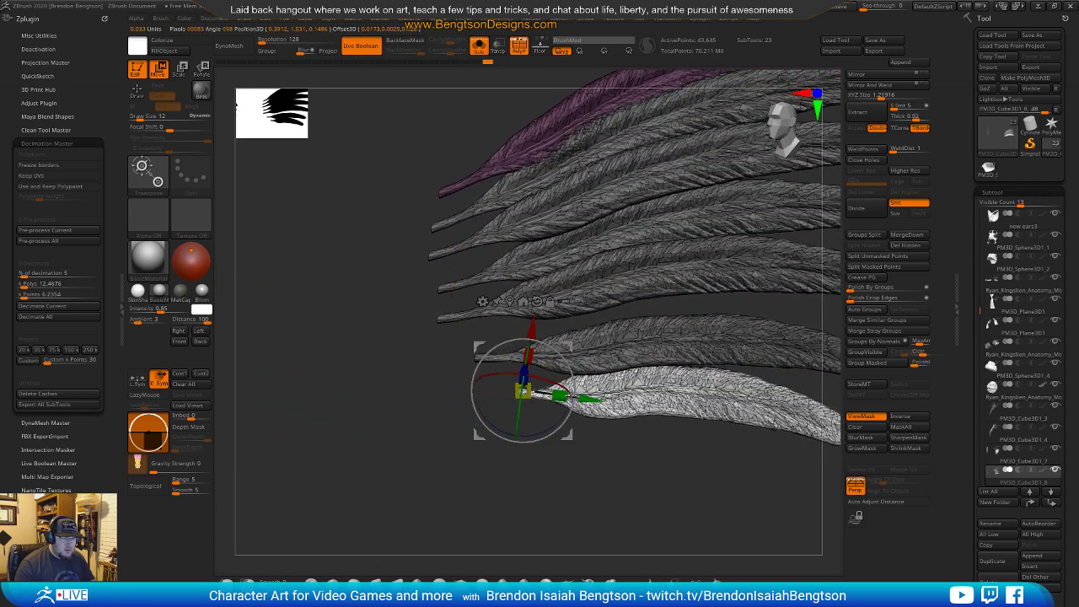
ctrl+right_drag(629, 474, 610, 398)
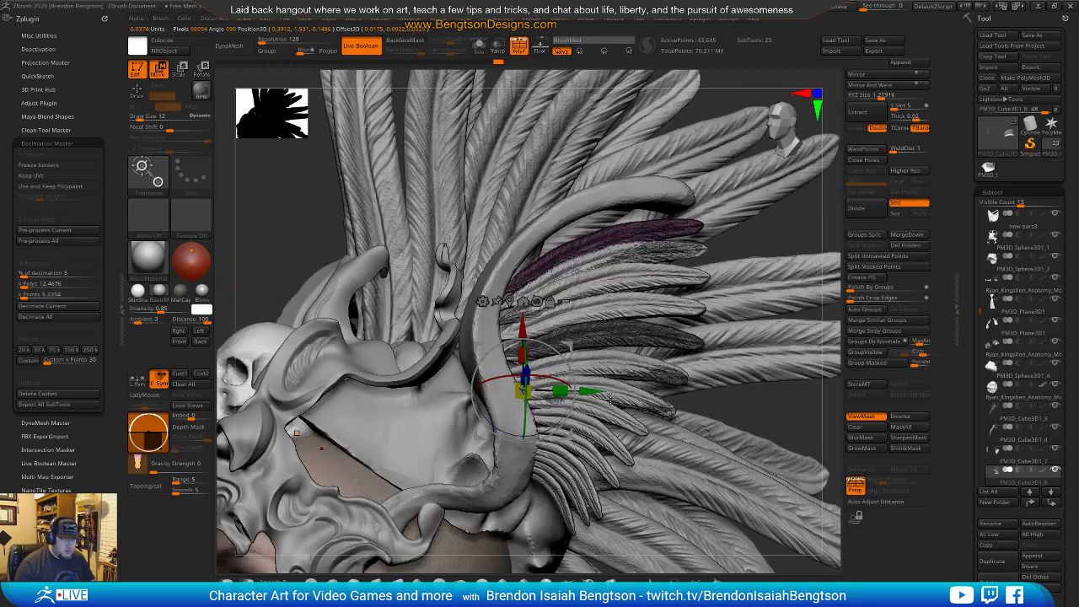
Reposition and rotate the lowest feather copy around its root to line up with the horn and neighbouring feathers.
mouse_move(565, 314)
right_down()
mouse_move(645, 337)
mouse_move(660, 369)
mouse_move(572, 336)
mouse_move(564, 371)
right_up()
right_drag(609, 328, 521, 382)
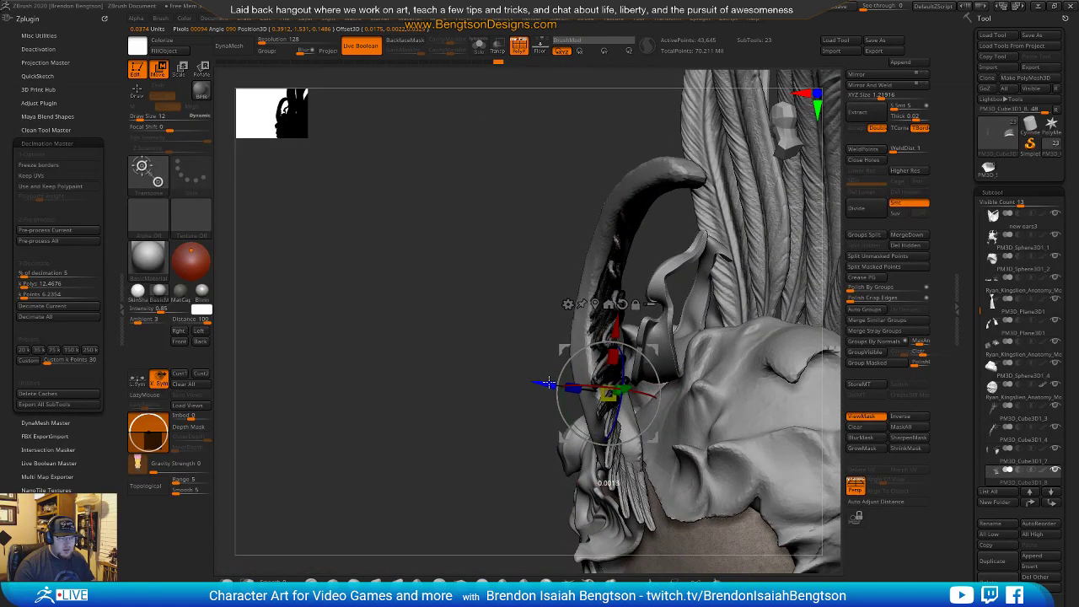
mouse_move(657, 370)
right_down()
mouse_move(624, 376)
mouse_move(638, 363)
right_up()
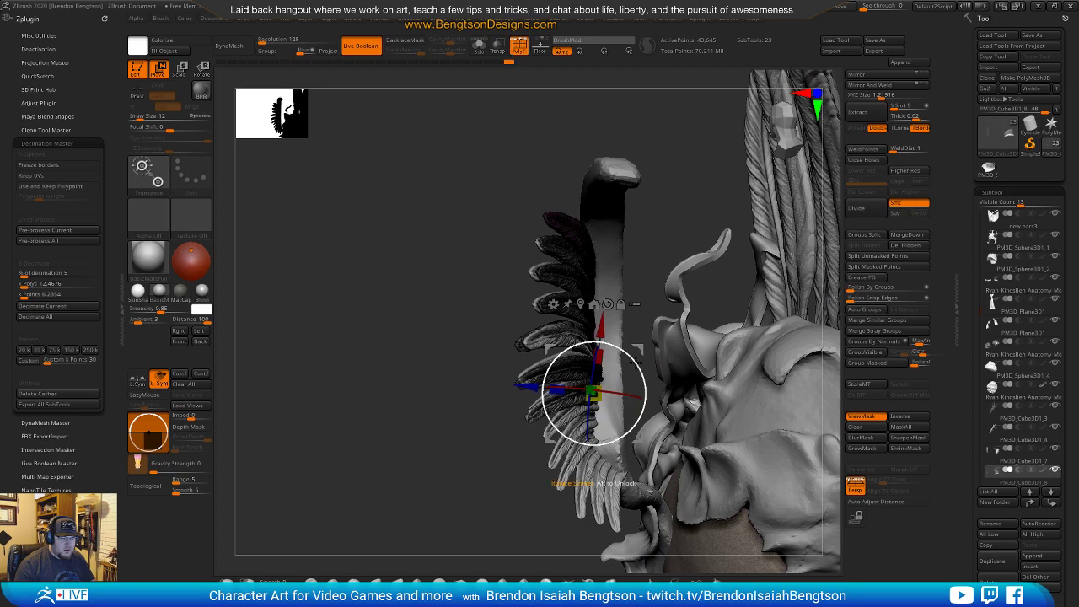
right_drag(480, 460, 414, 445)
right_drag(607, 367, 575, 351)
right_drag(609, 401, 534, 285)
Duplicate the lowest feather further down the wing, adjust the copy's angle and size, and isolate the feathers in Solo mode.
mouse_move(538, 266)
ctrl+mouse_down()
mouse_move(548, 291)
mouse_move(544, 278)
ctrl+mouse_up()
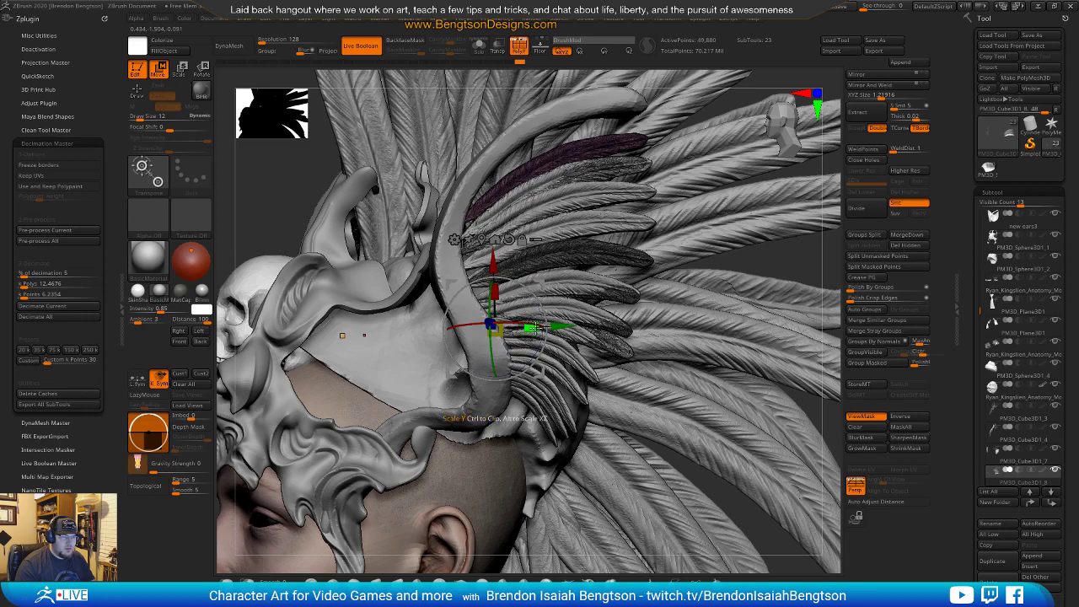
right_drag(540, 311, 575, 341)
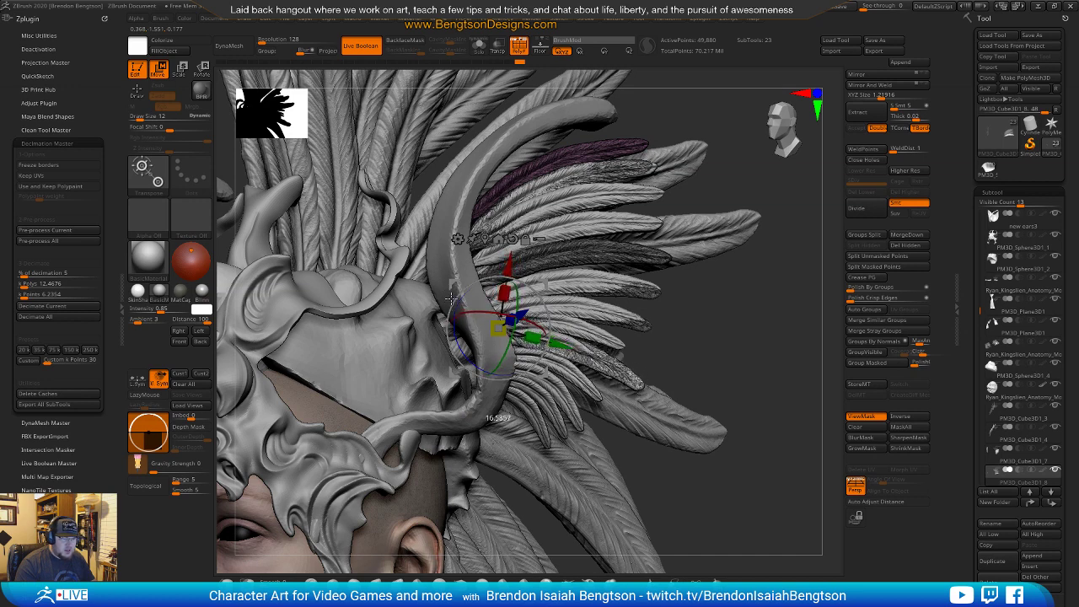
drag(532, 337, 526, 332)
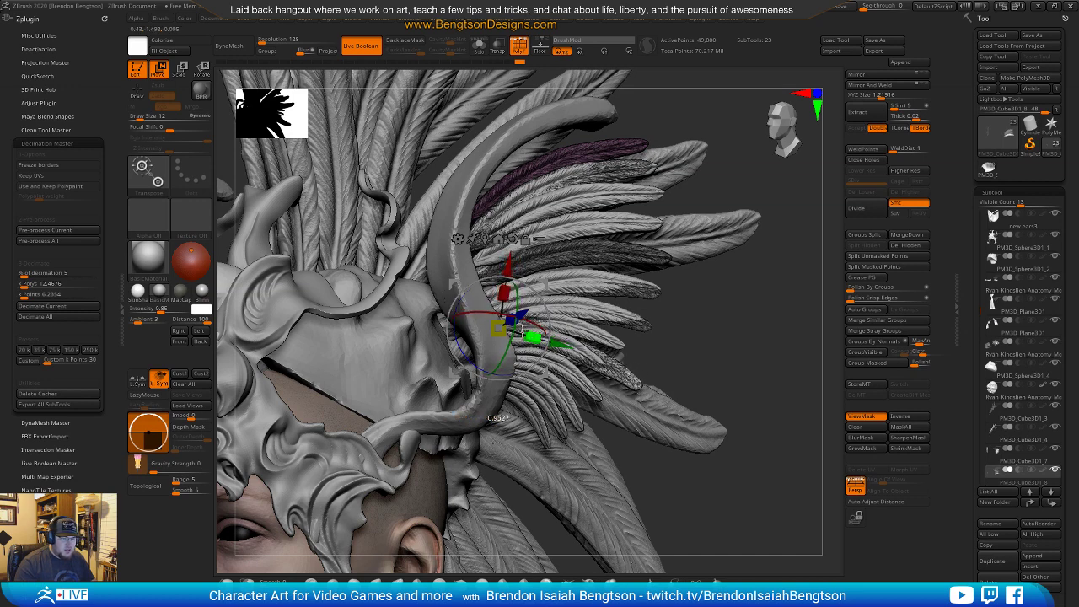
drag(743, 335, 717, 315)
key(alt+s)
drag(697, 363, 713, 415)
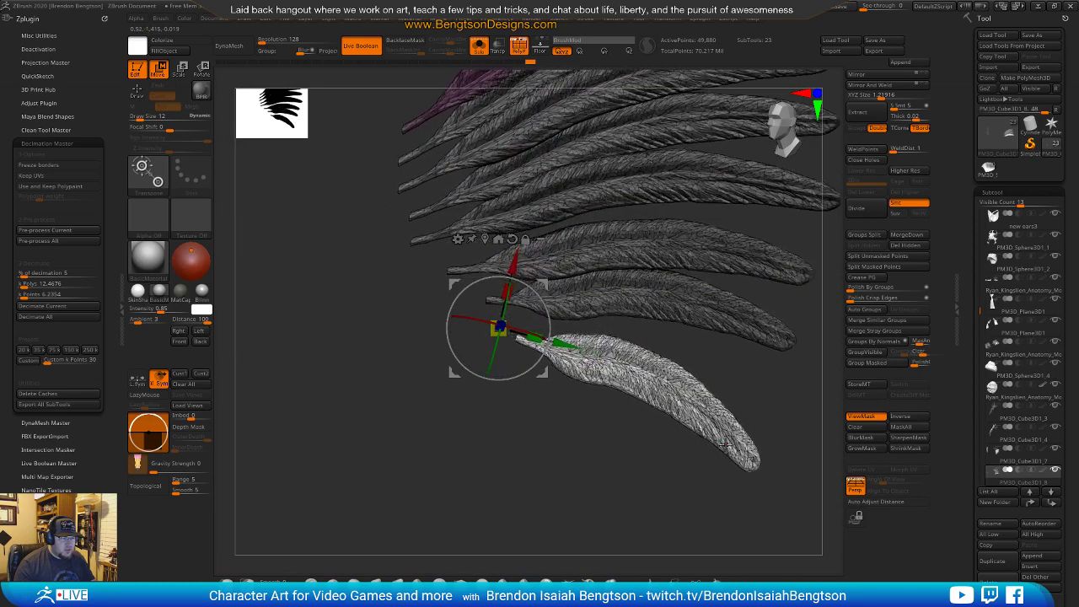
click(603, 364)
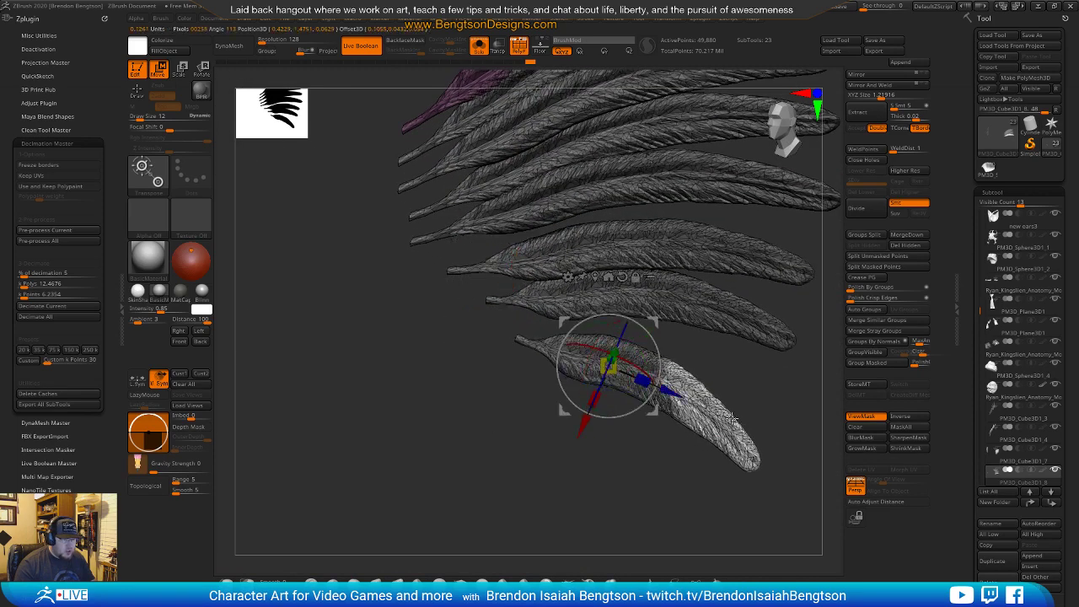
key(ctrl+h)
click(516, 338)
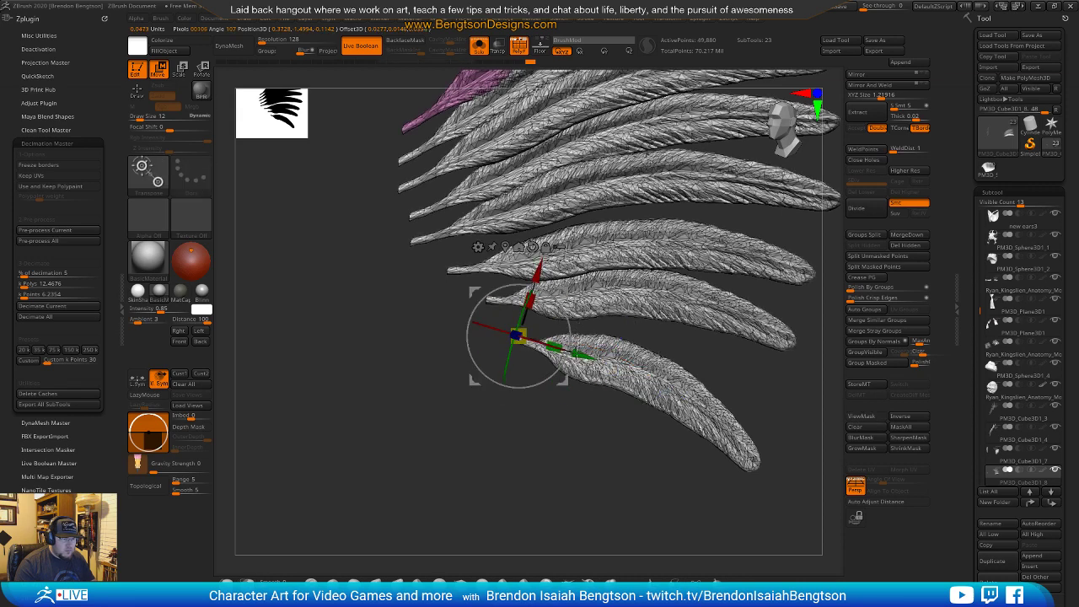
click(608, 362)
key(ctrl+h)
key(ctrl+z)
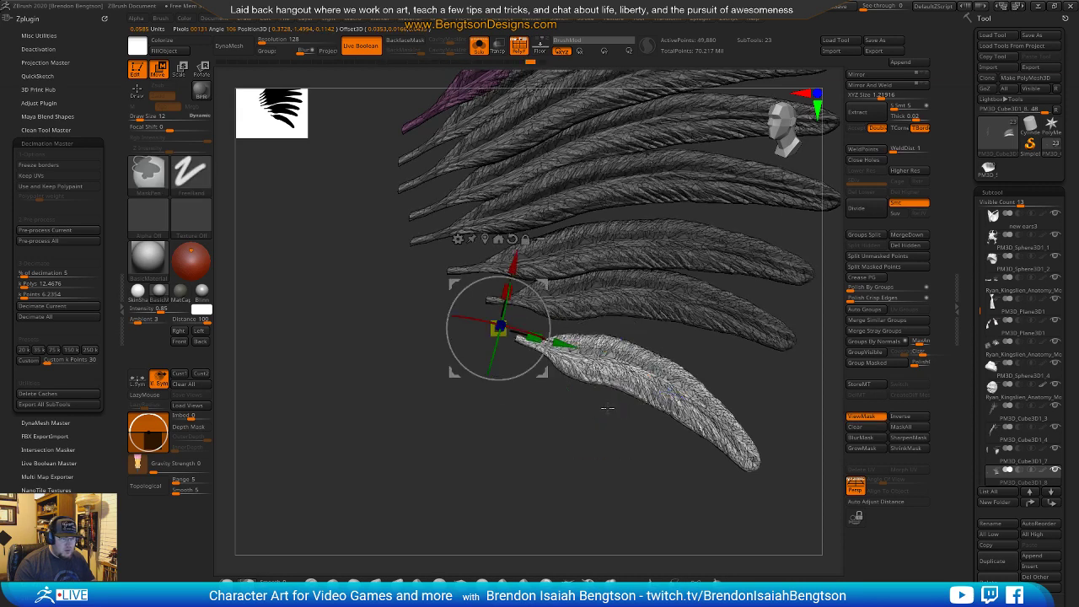
Set the gizmo at the root of the lowest feather copy.
click(656, 385)
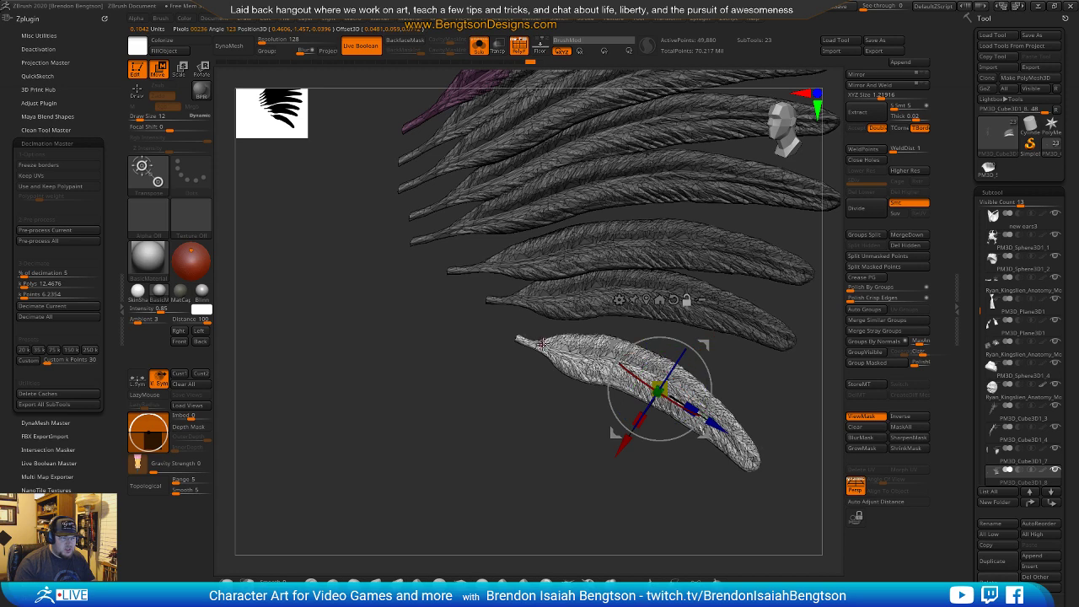
click(511, 336)
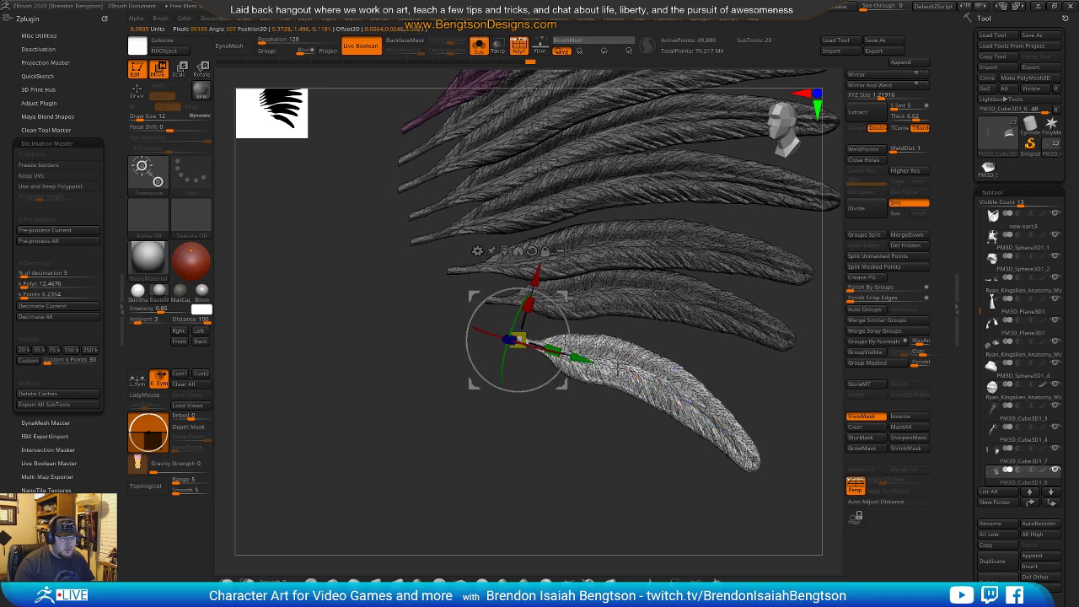
drag(626, 460, 570, 439)
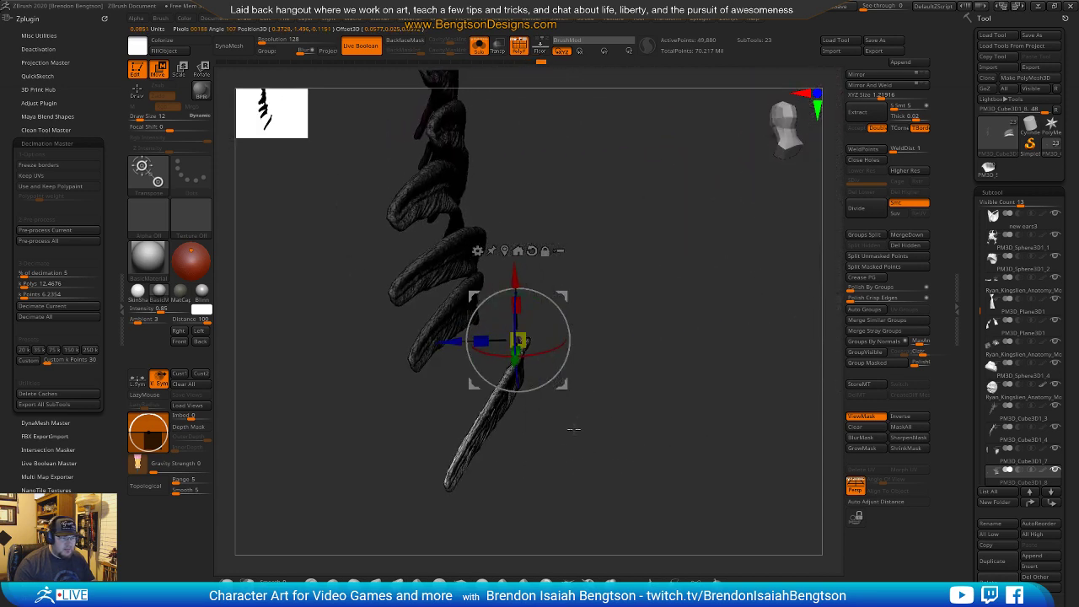
Show the full headdress and rotate the lowest feather copy around its root to match the feathers beside it.
key(alt+shift+s)
drag(564, 295, 475, 329)
drag(348, 473, 345, 430)
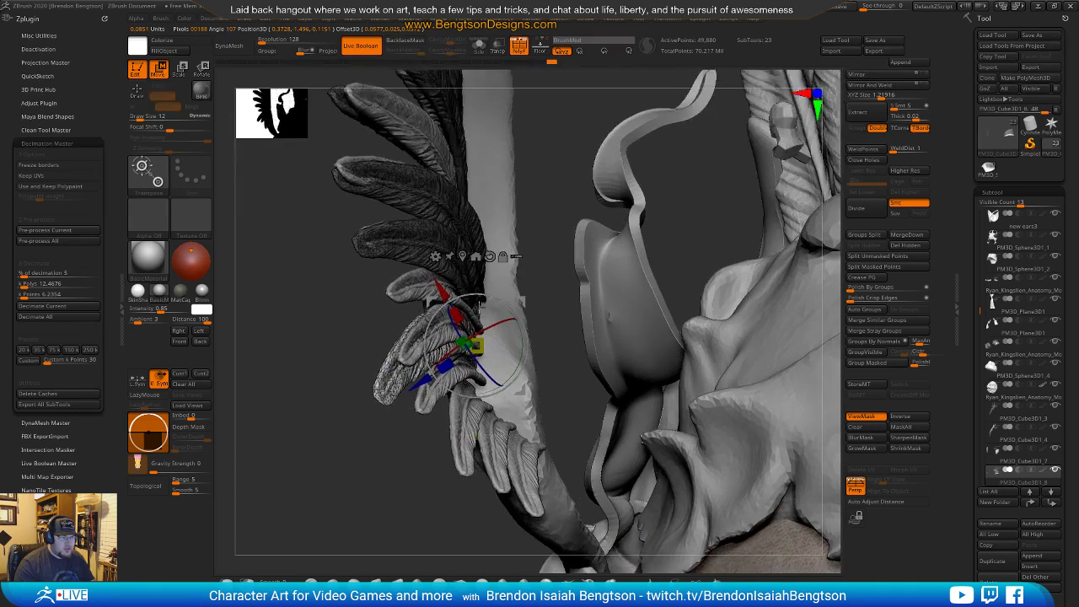
drag(549, 264, 504, 312)
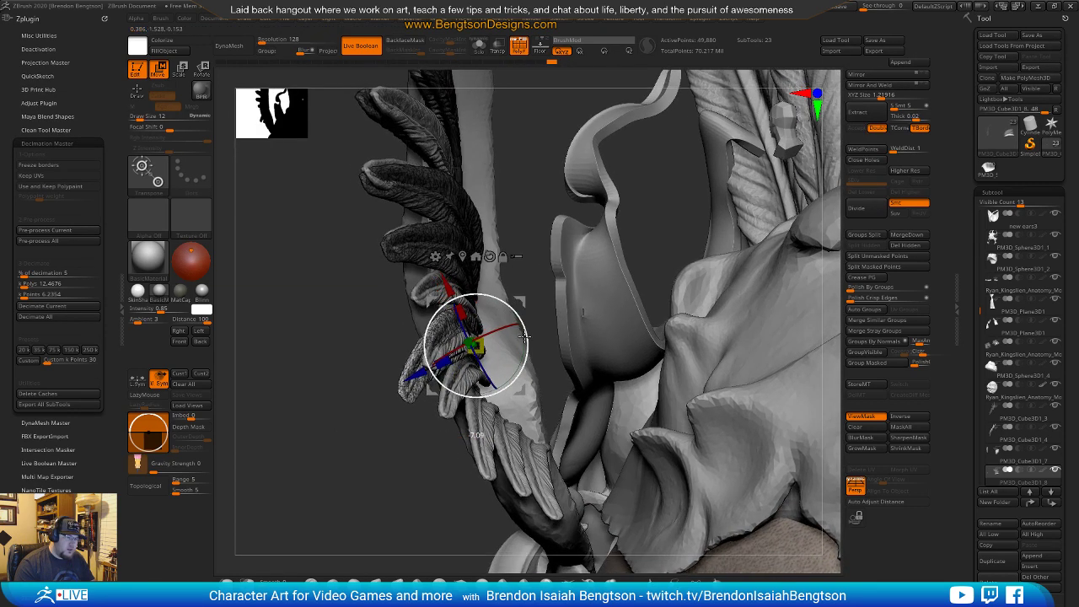
drag(411, 435, 602, 311)
alt+right_drag(661, 293, 590, 344)
drag(463, 389, 458, 378)
Try to rescale the lowest feather copy in Solo mode, and undo each change.
mouse_move(562, 327)
right_down()
mouse_move(550, 372)
mouse_move(516, 359)
mouse_move(574, 371)
mouse_move(570, 305)
mouse_move(560, 376)
mouse_move(577, 363)
mouse_move(559, 422)
mouse_move(580, 364)
right_up()
key(alt+s)
ctrl+click(589, 339)
drag(583, 323, 554, 323)
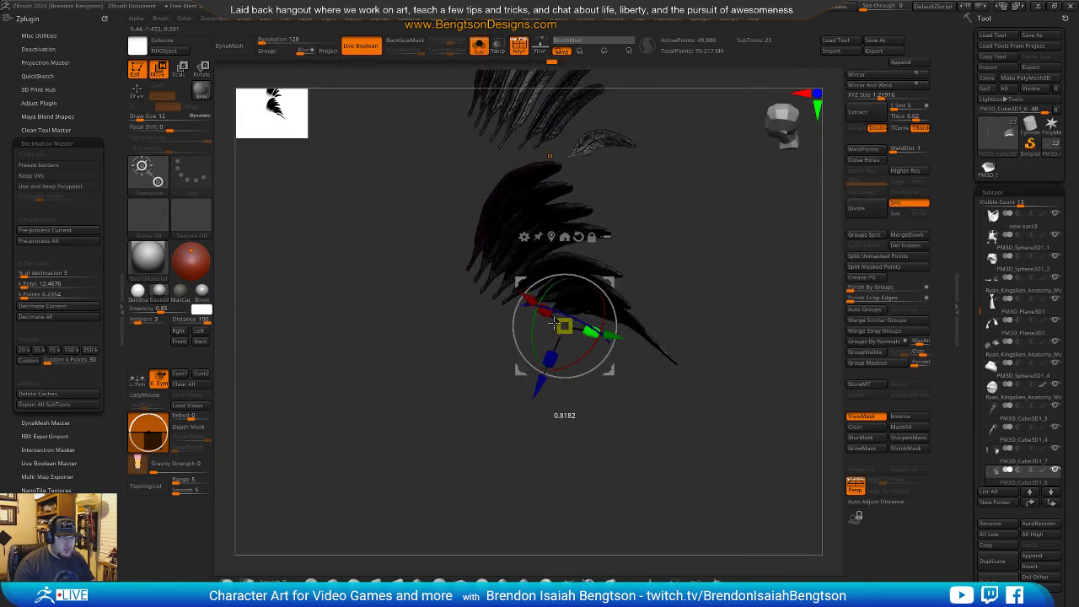
key(ctrl+z)
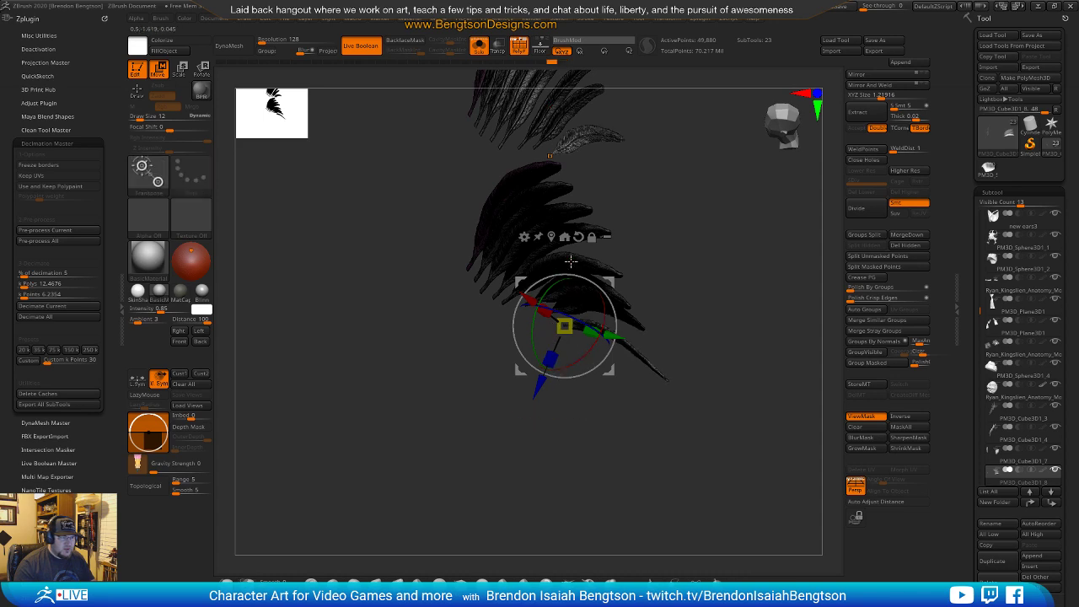
right_drag(529, 291, 542, 318)
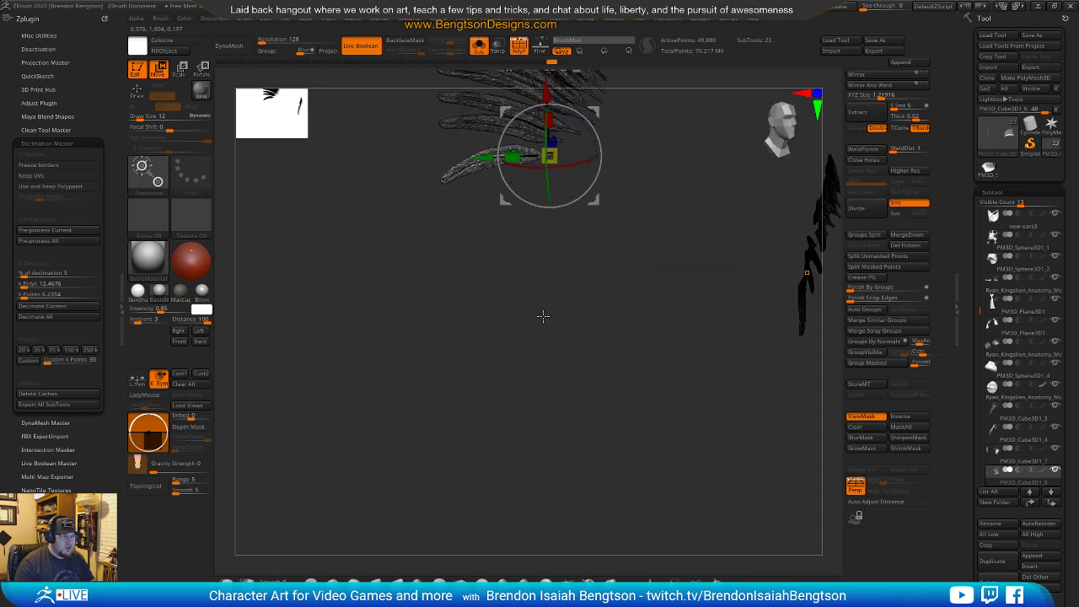
ctrl+right_drag(525, 272, 530, 558)
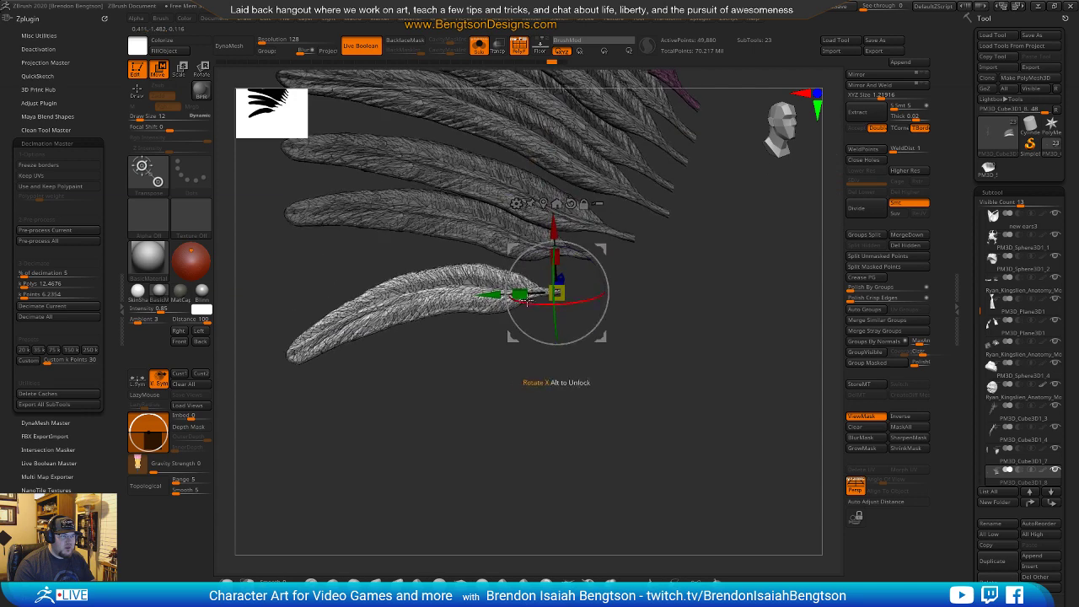
drag(520, 293, 523, 295)
key(ctrl+z)
alt+right_drag(588, 430, 515, 317)
alt+right_drag(649, 357, 417, 298)
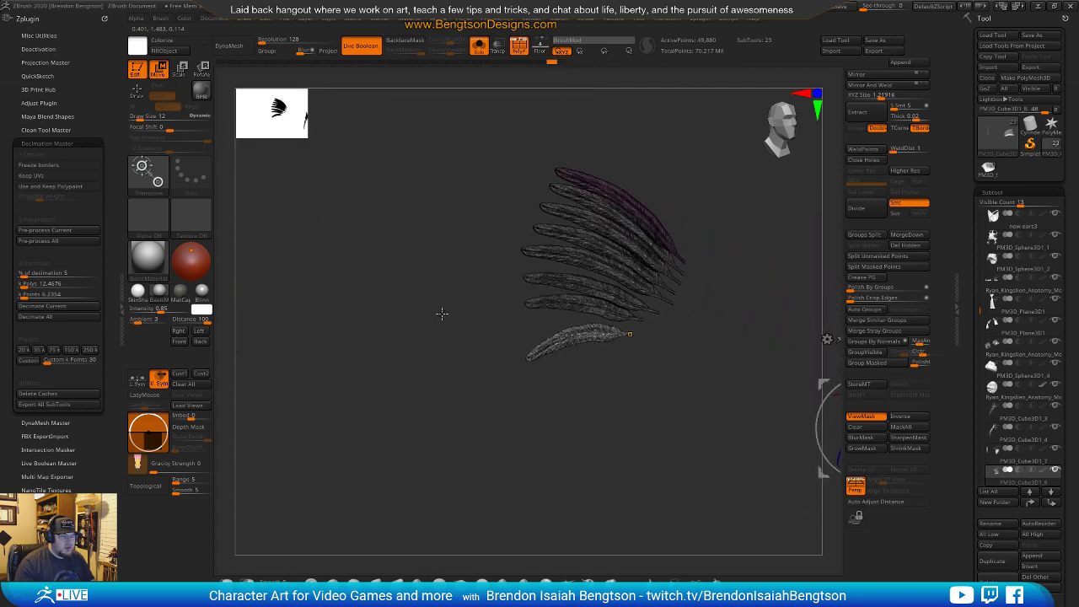
Hide the feathers of the wing on the character's right side and delete the hidden geometry.
alt+right_drag(635, 310, 502, 324)
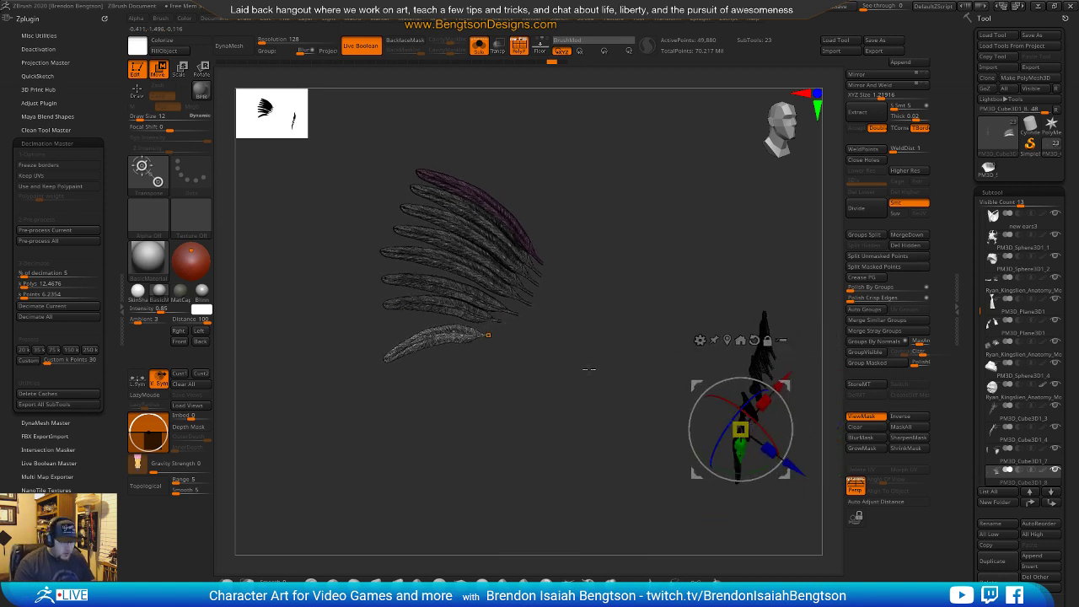
right_drag(602, 341, 569, 414)
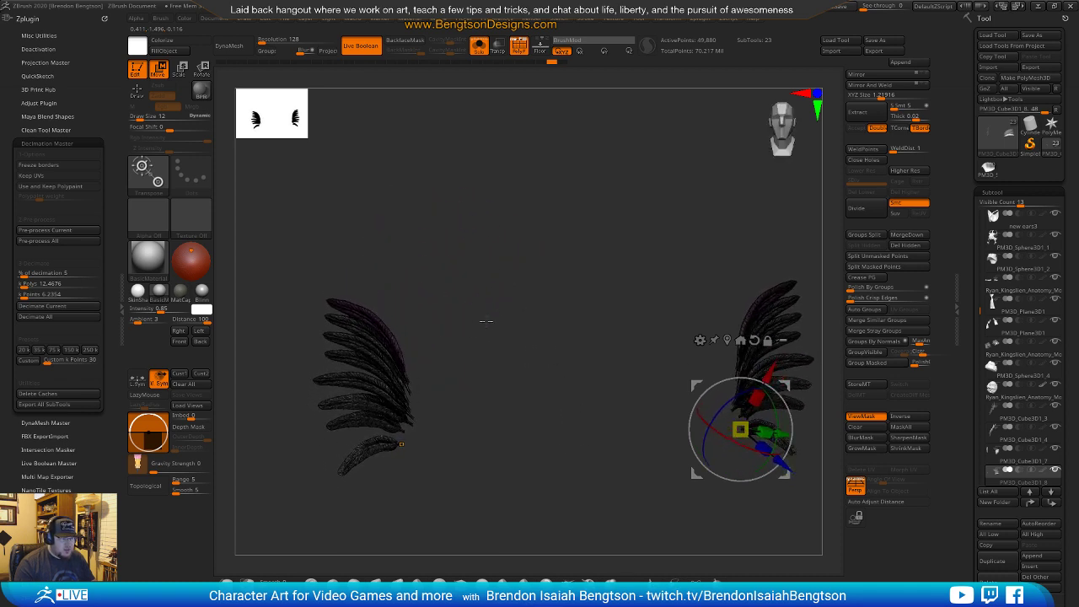
key(ctrl+h)
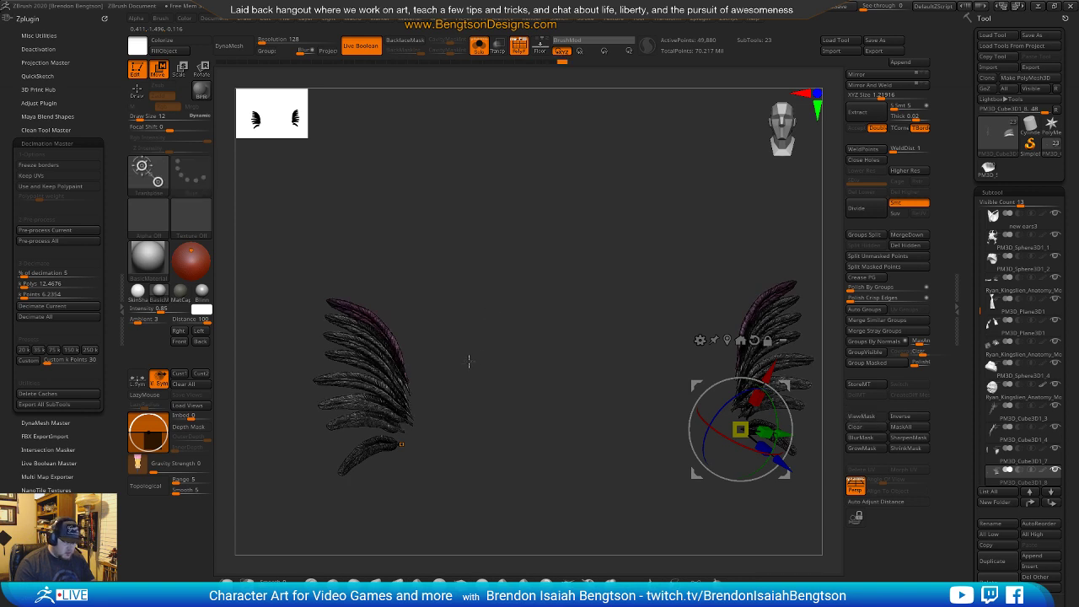
key(q)
mouse_move(458, 260)
ctrl+mouse_down()
mouse_move(291, 282)
mouse_move(278, 506)
mouse_move(271, 500)
ctrl+mouse_up()
key(ctrl+h)
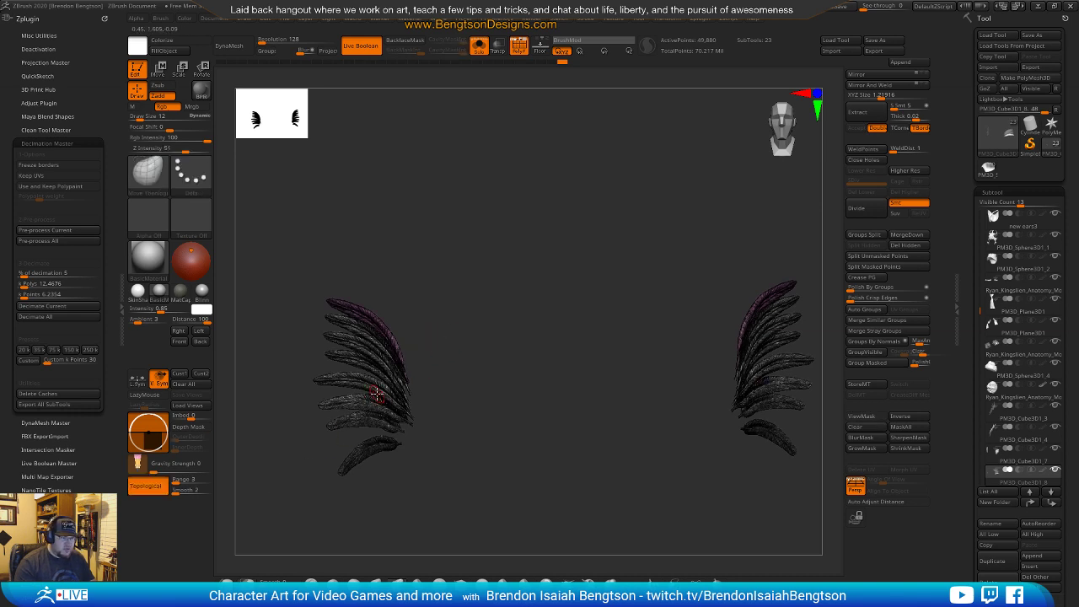
mouse_move(434, 251)
ctrl+shift+mouse_down()
mouse_move(278, 292)
mouse_move(264, 506)
ctrl+shift+mouse_up()
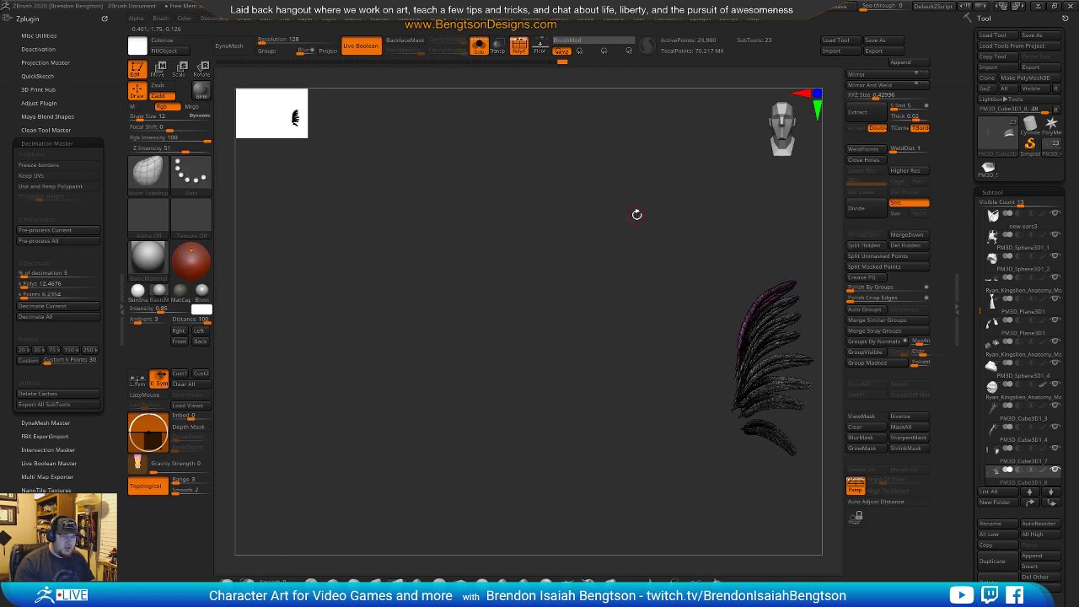
click(913, 245)
mouse_move(626, 421)
alt+mouse_down()
mouse_move(444, 381)
mouse_move(633, 407)
alt+mouse_up()
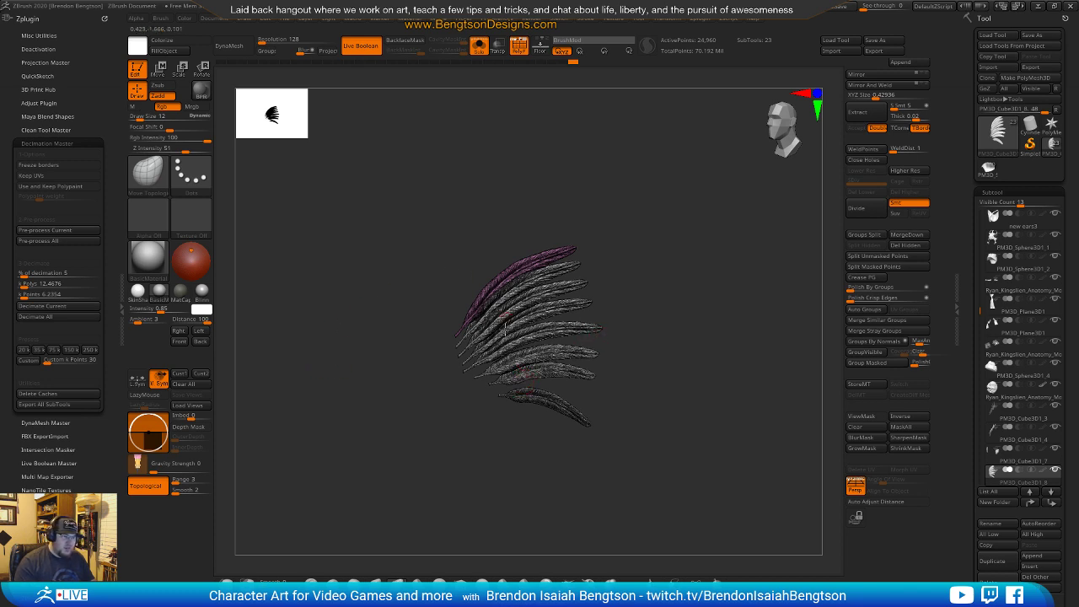
Leave Solo mode to show the full character and activate the gizmo on the remaining wing's feathers.
alt+drag(704, 377, 698, 402)
key(shift+s)
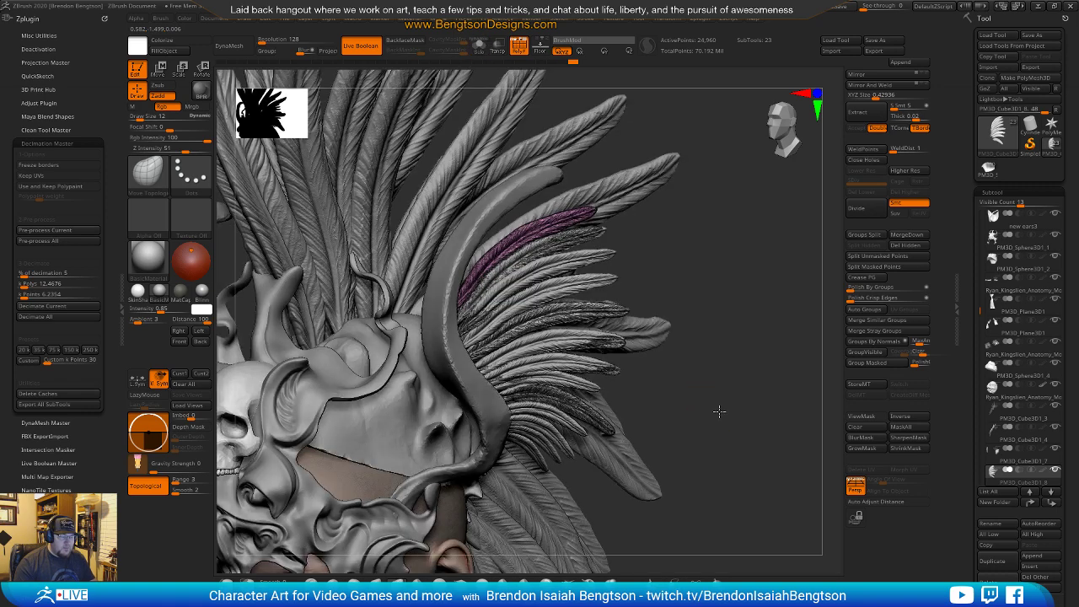
key(f)
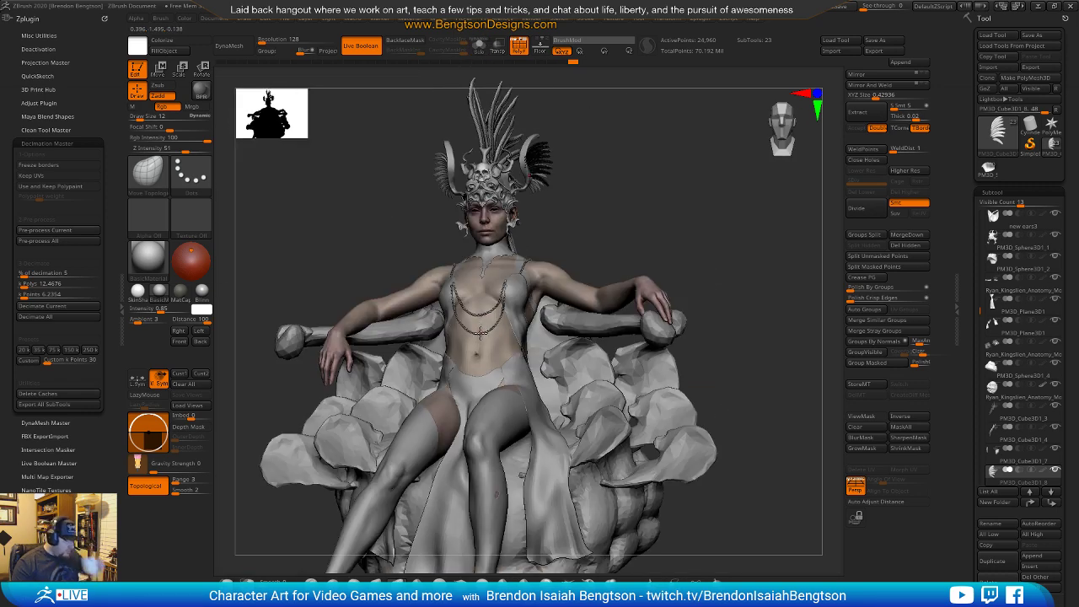
mouse_move(669, 222)
mouse_down()
mouse_move(543, 172)
mouse_move(509, 196)
mouse_move(524, 336)
mouse_move(523, 253)
mouse_move(557, 337)
mouse_up()
drag(553, 295, 488, 316)
alt+drag(506, 279, 543, 311)
key(w)
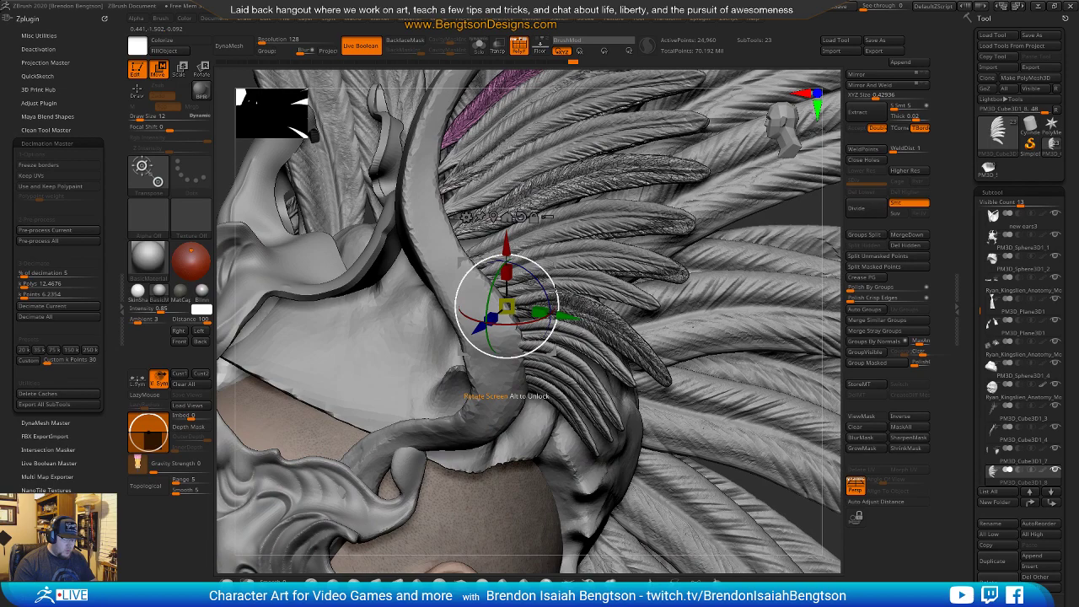
Try to scale the remaining wing's feathers along one axis, and undo the change.
key(alt+s)
drag(566, 409, 592, 408)
key(alt+s)
drag(609, 447, 654, 462)
drag(542, 313, 533, 312)
key(ctrl+z)
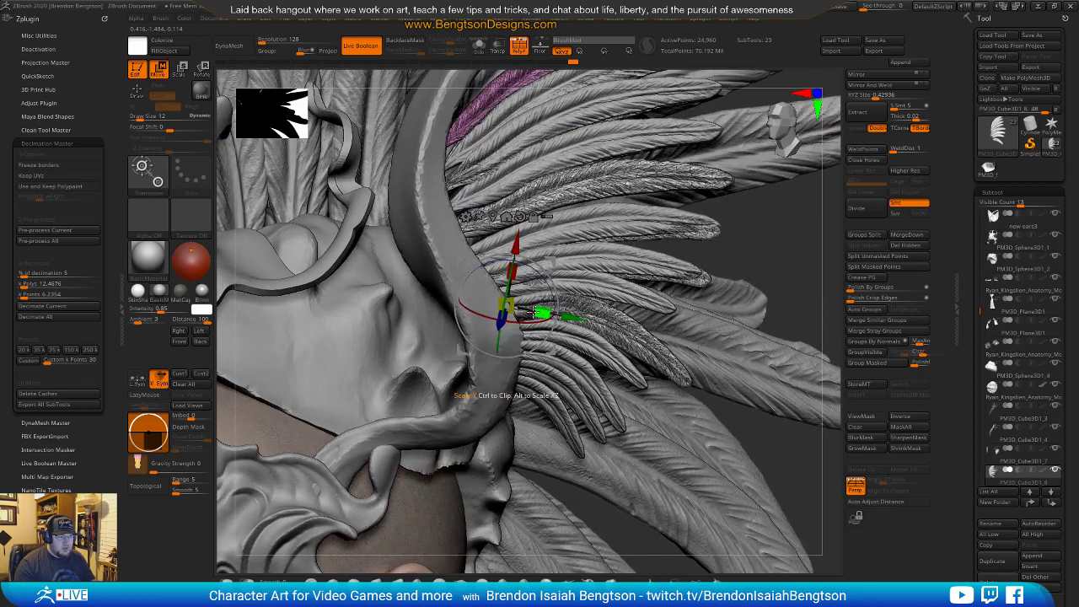
Isolate the wing's feathers in Solo mode and give each feather its own polygroup with Auto Groups.
key(alt+s)
alt+drag(800, 335, 729, 336)
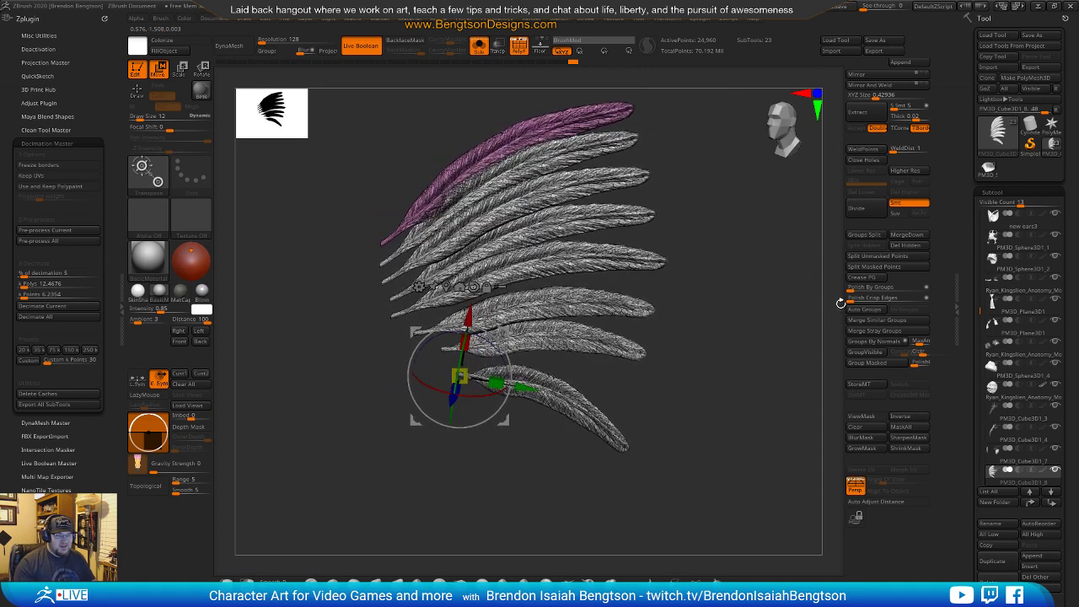
click(864, 310)
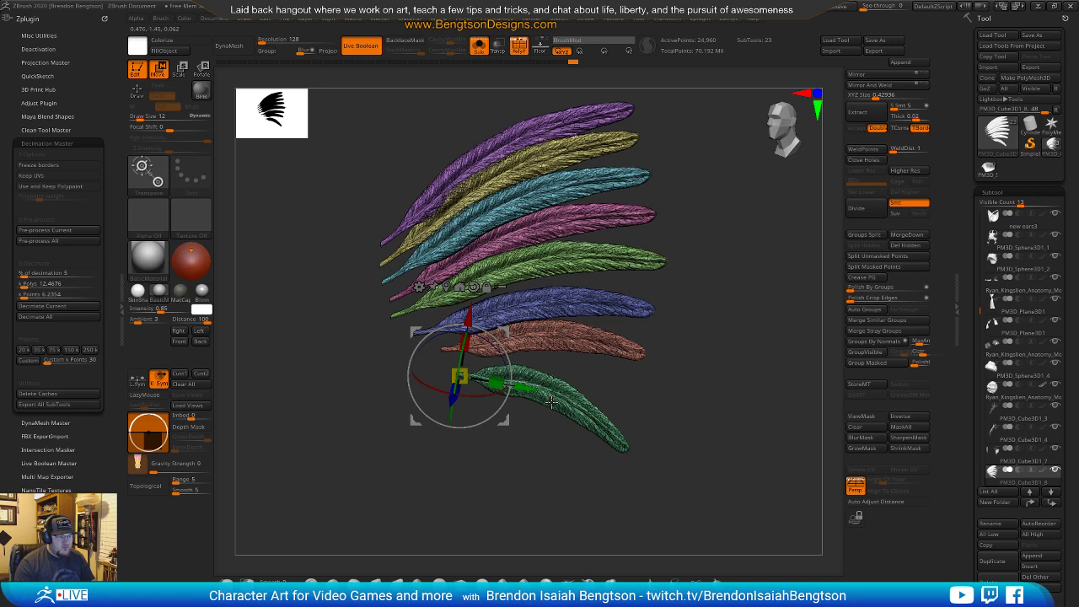
Mask every feather except the lowest one and set the gizmo at the root of that feather.
alt+drag(721, 323, 708, 311)
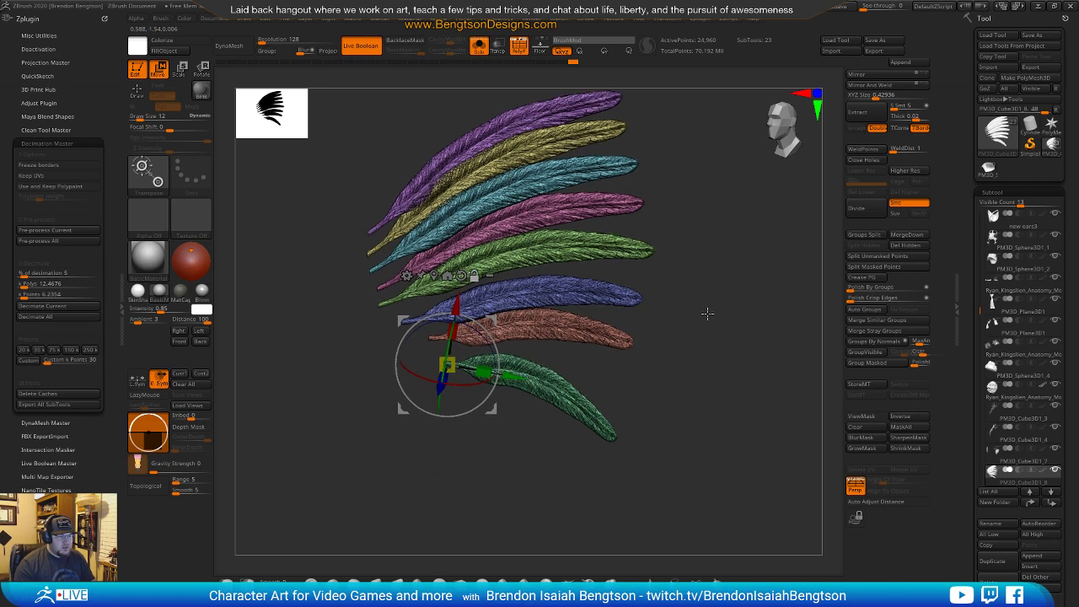
alt+click(518, 329)
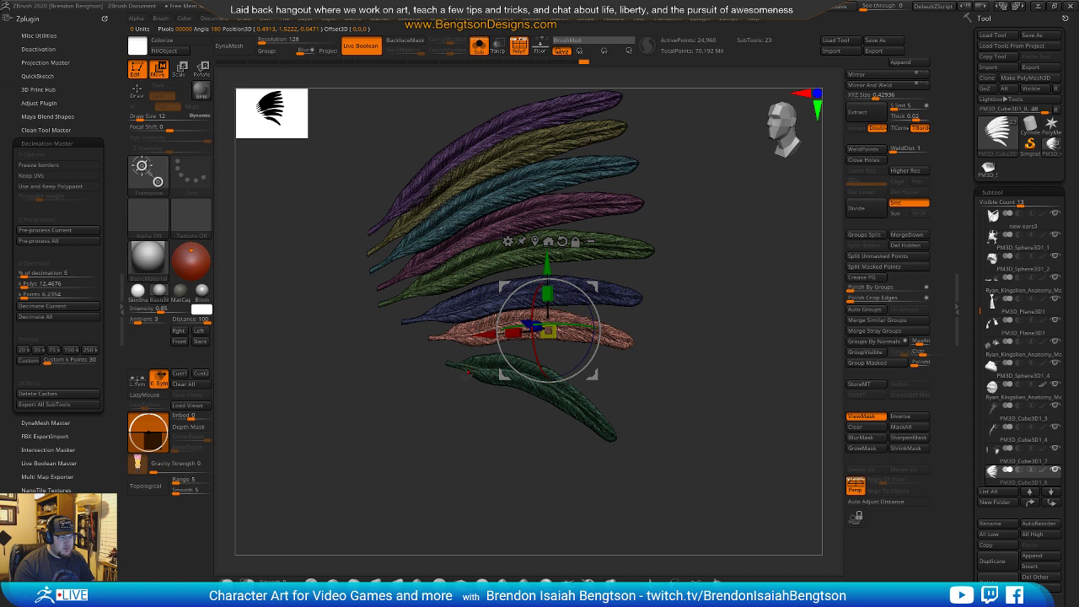
alt+click(457, 364)
alt+drag(521, 372, 617, 425)
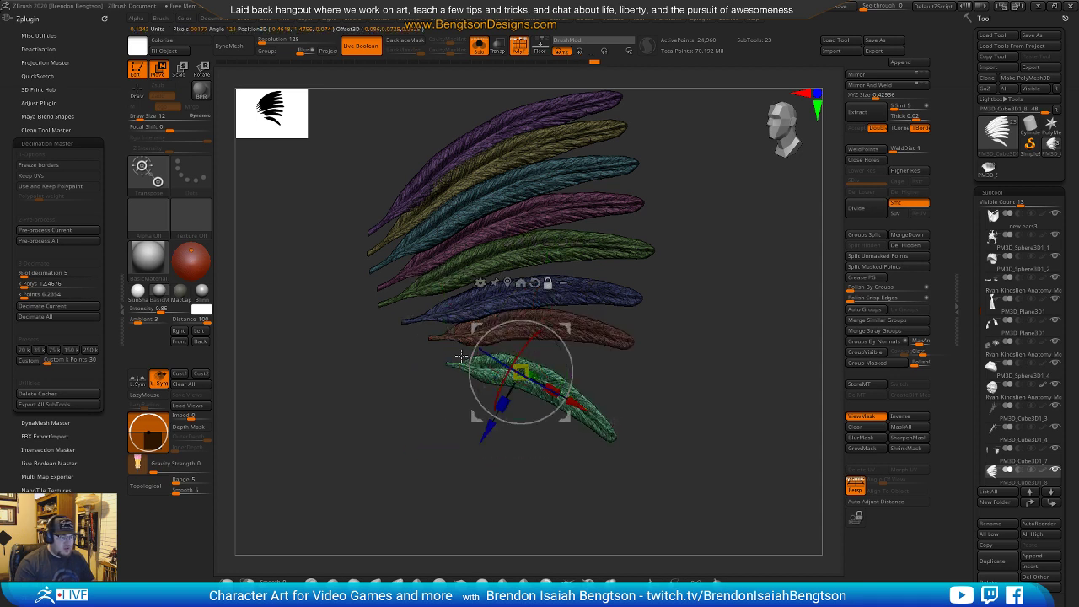
alt+click(448, 367)
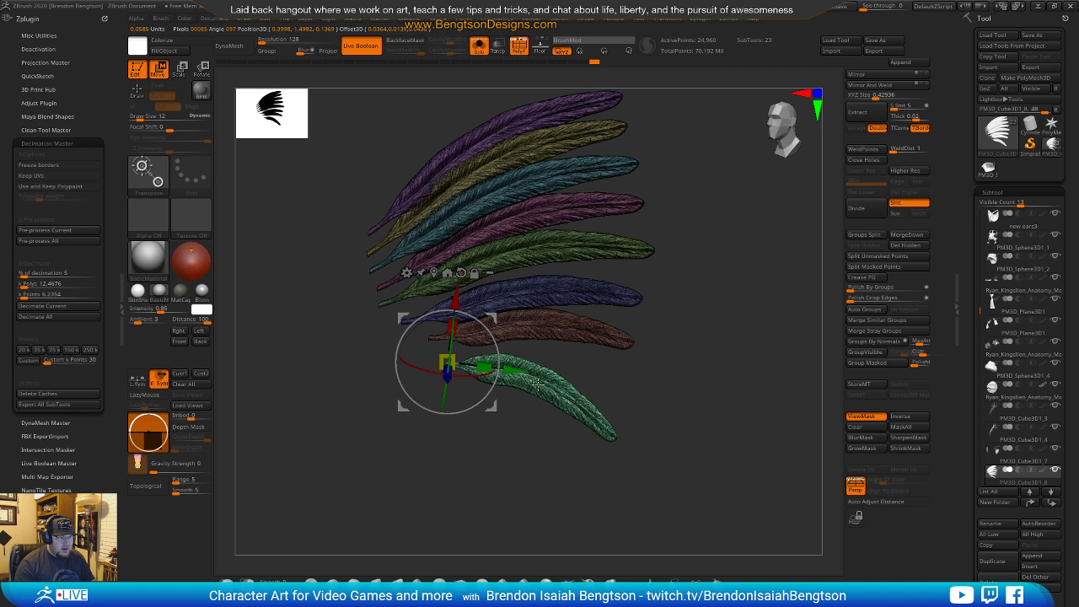
Show the full headdress, then shorten and rotate the lowest feather around its root to match the original feather beneath it.
drag(633, 367, 698, 371)
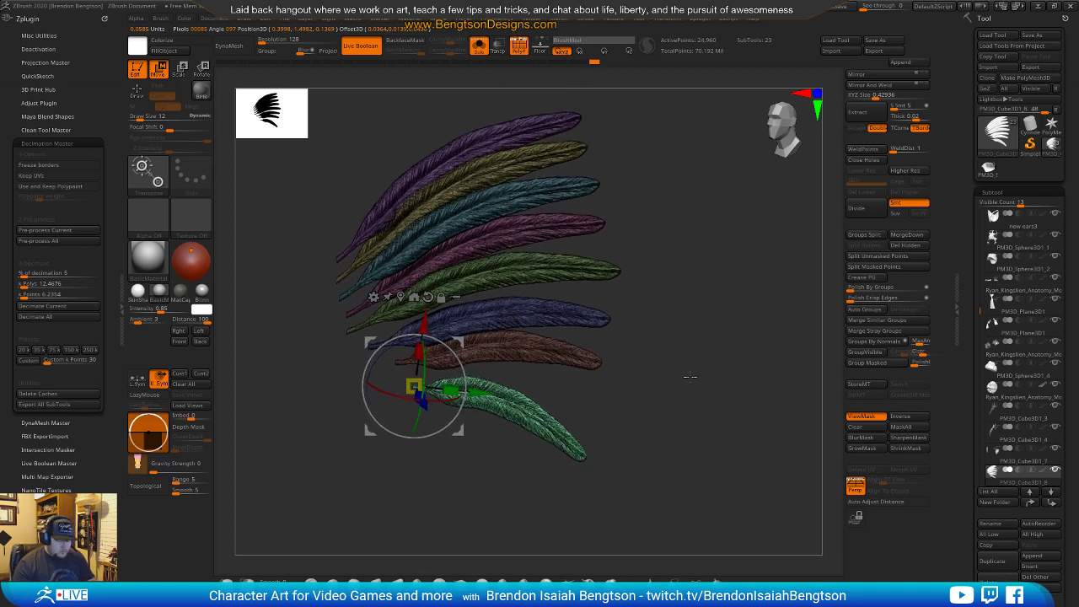
key(alt+s)
drag(709, 308, 675, 302)
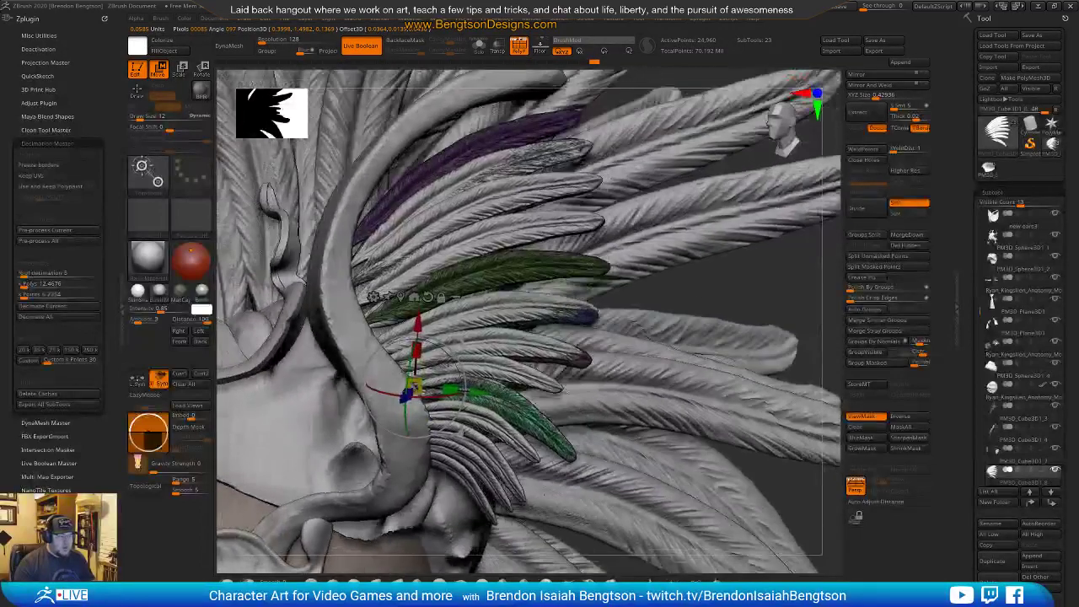
mouse_move(452, 388)
mouse_down()
mouse_move(440, 383)
mouse_move(447, 387)
mouse_up()
right_drag(434, 430, 379, 412)
drag(436, 404, 440, 403)
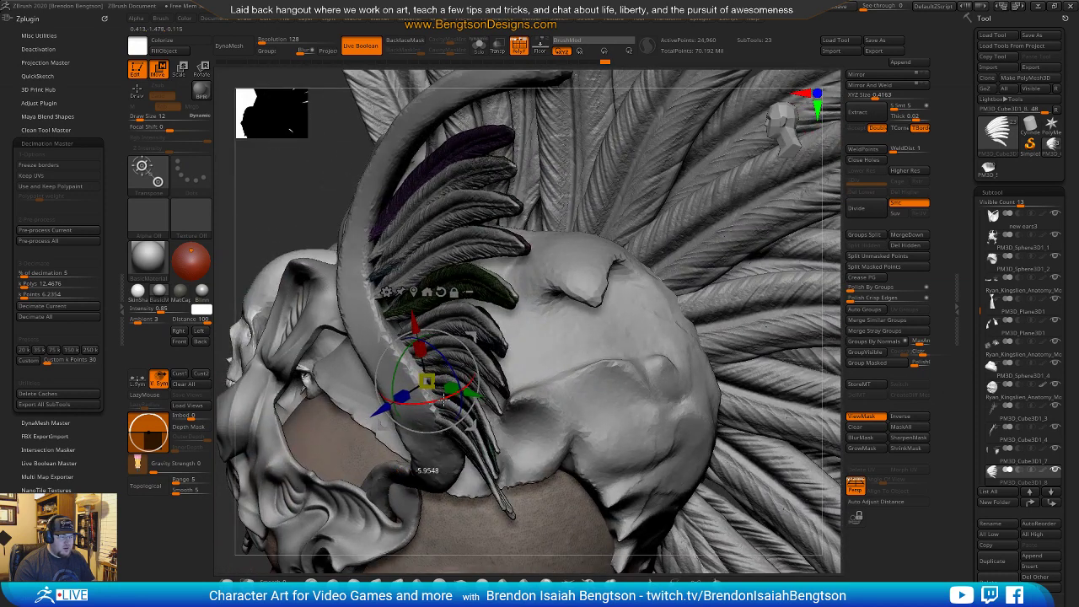
Fine-tune the lowest feather's position and length against the original feathers, adjusting it from the front and the side.
right_drag(437, 361, 494, 333)
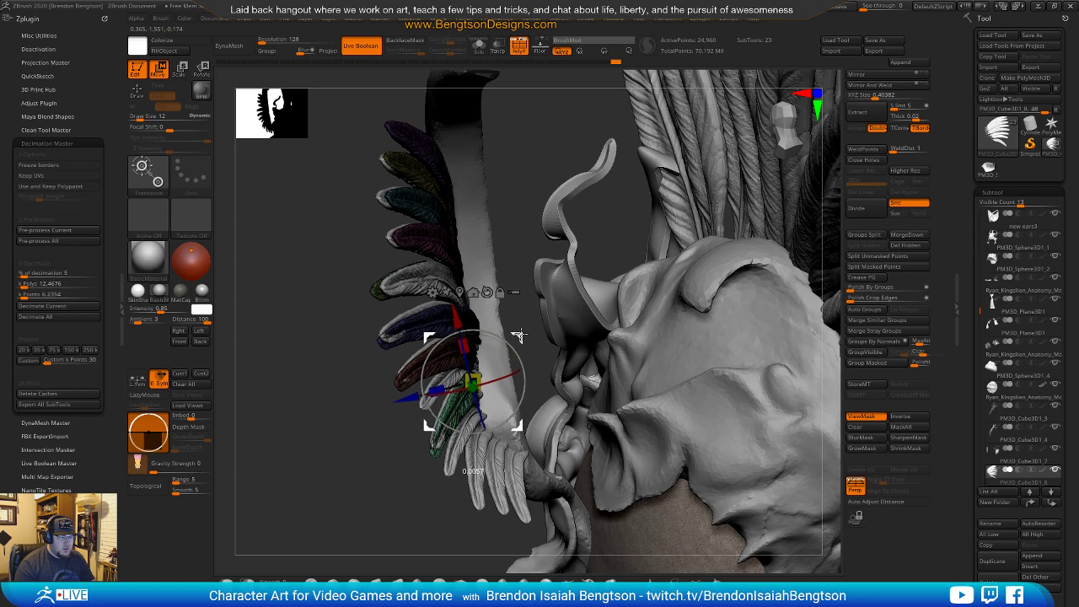
drag(363, 466, 501, 352)
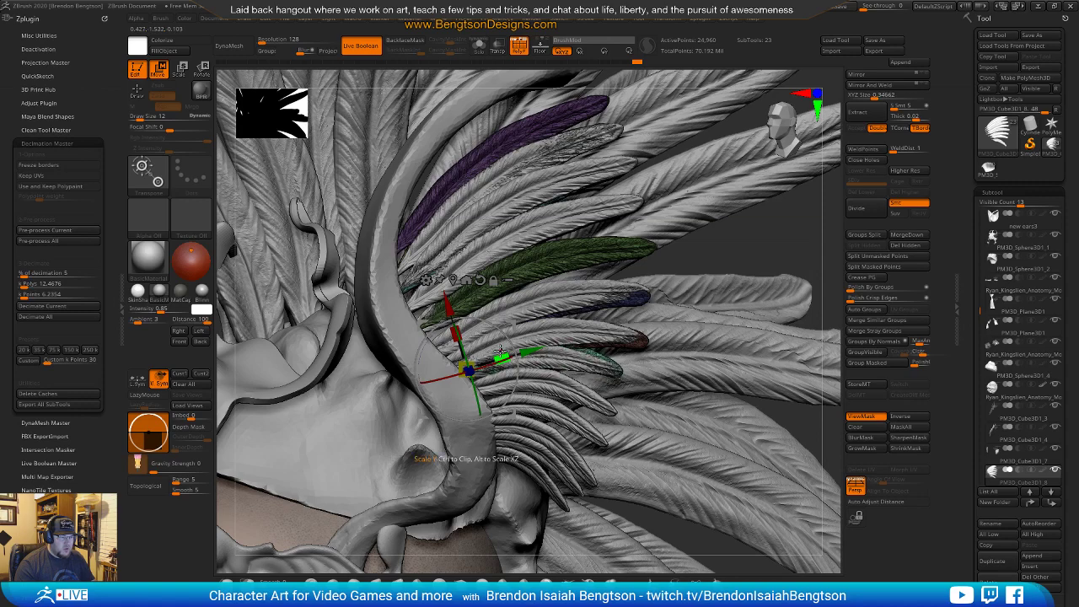
drag(598, 405, 487, 413)
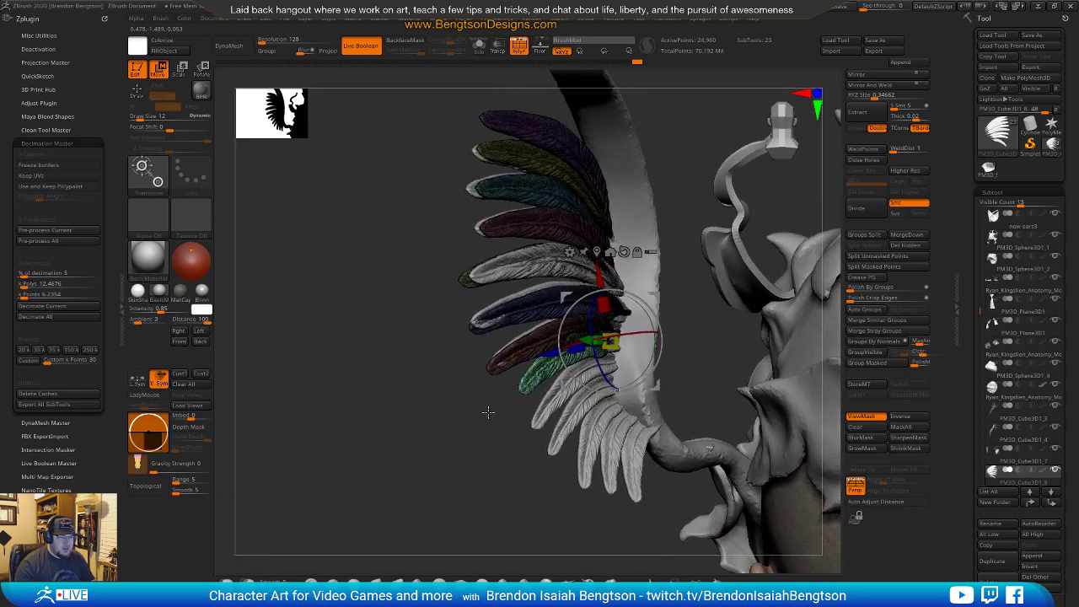
drag(656, 295, 656, 295)
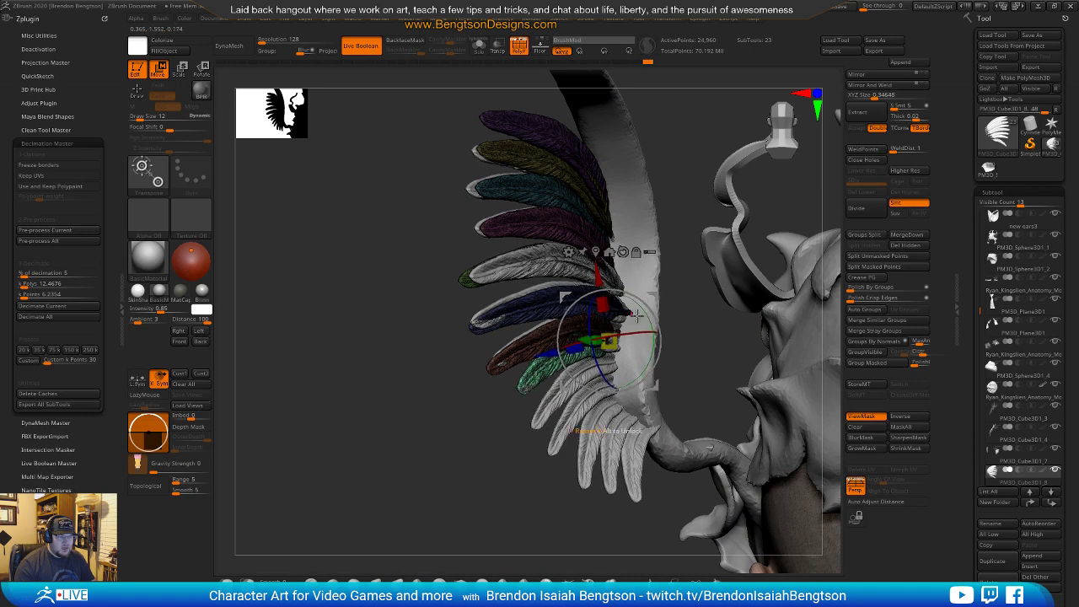
drag(506, 419, 546, 403)
drag(561, 358, 586, 321)
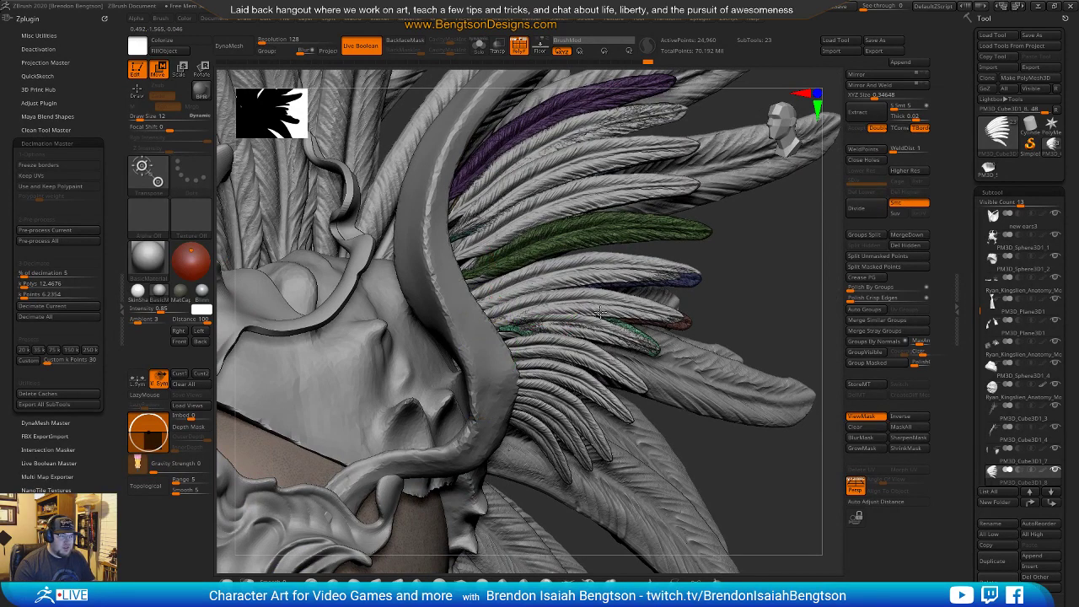
alt+right_drag(578, 201, 571, 243)
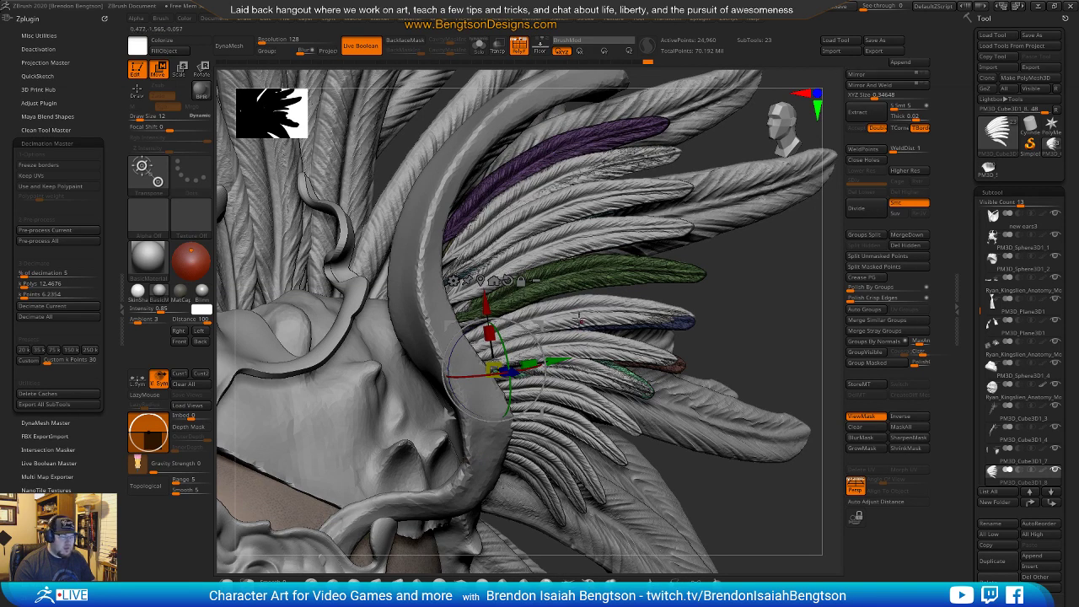
Isolate the second- and third-lowest feathers in turn by their polygroups and nudge each onto the original feathers.
key(alt+s)
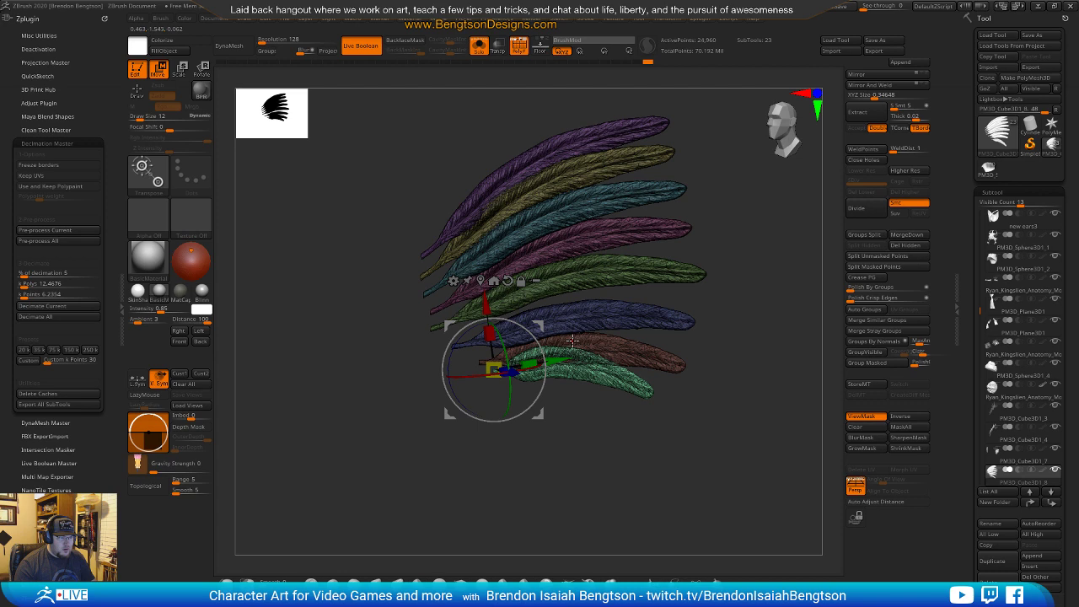
click(615, 349)
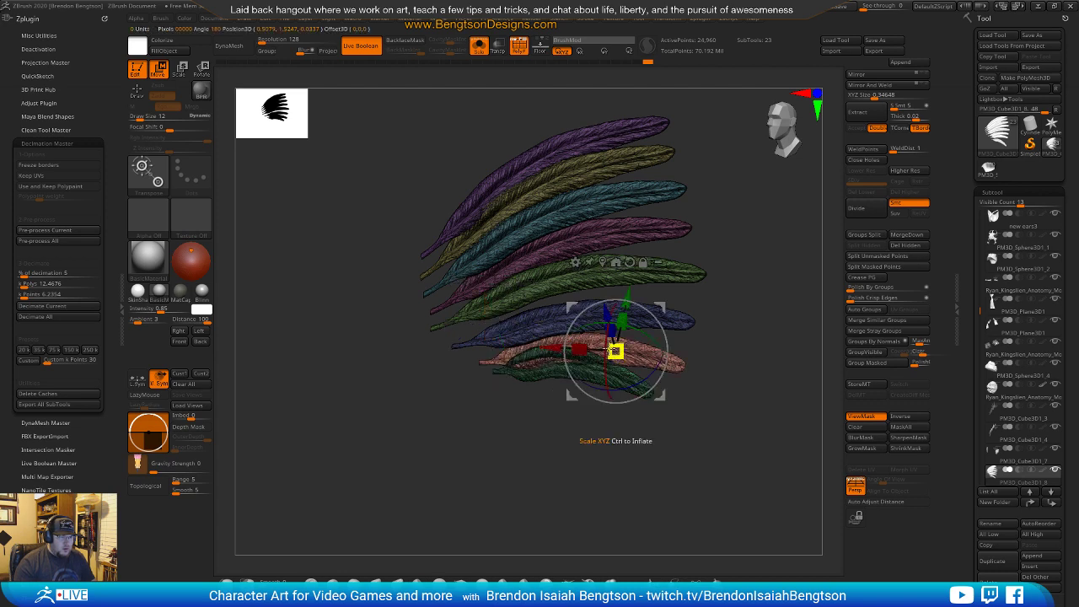
key(alt+s)
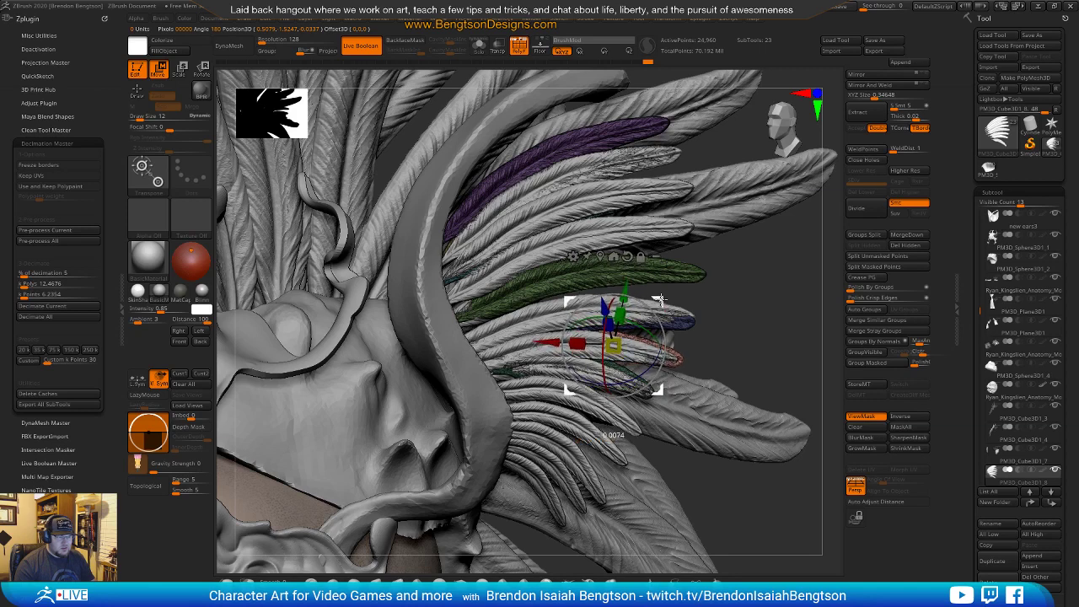
alt+click(677, 318)
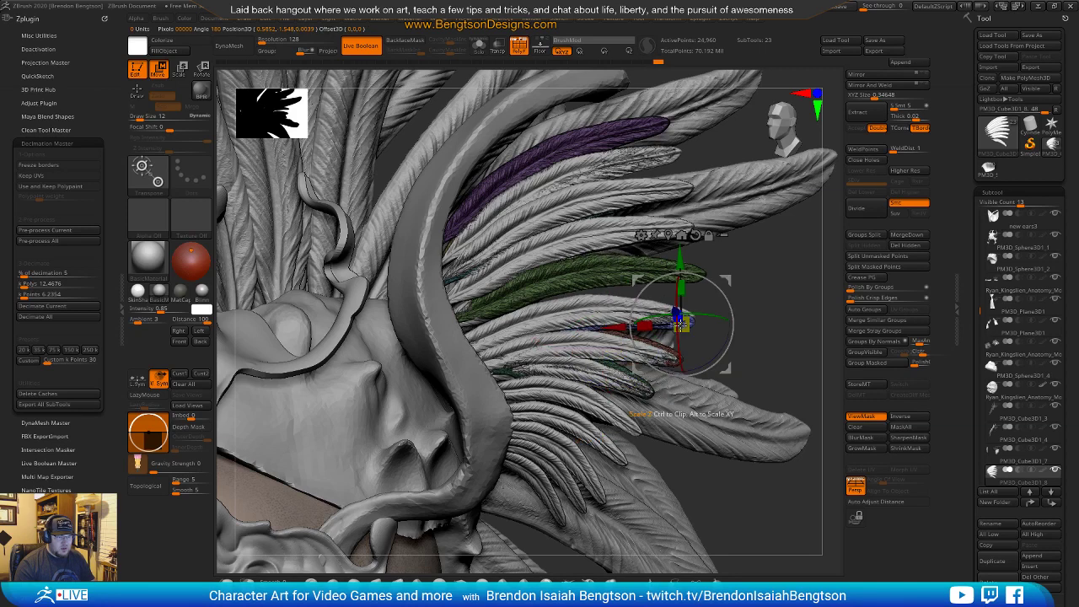
drag(724, 280, 724, 271)
mouse_move(776, 316)
mouse_down()
mouse_move(693, 320)
mouse_move(781, 323)
mouse_up()
Unmask only the lowest feather again, set the gizmo at its root and shift it slightly along the headdress frame.
ctrl+click(620, 381)
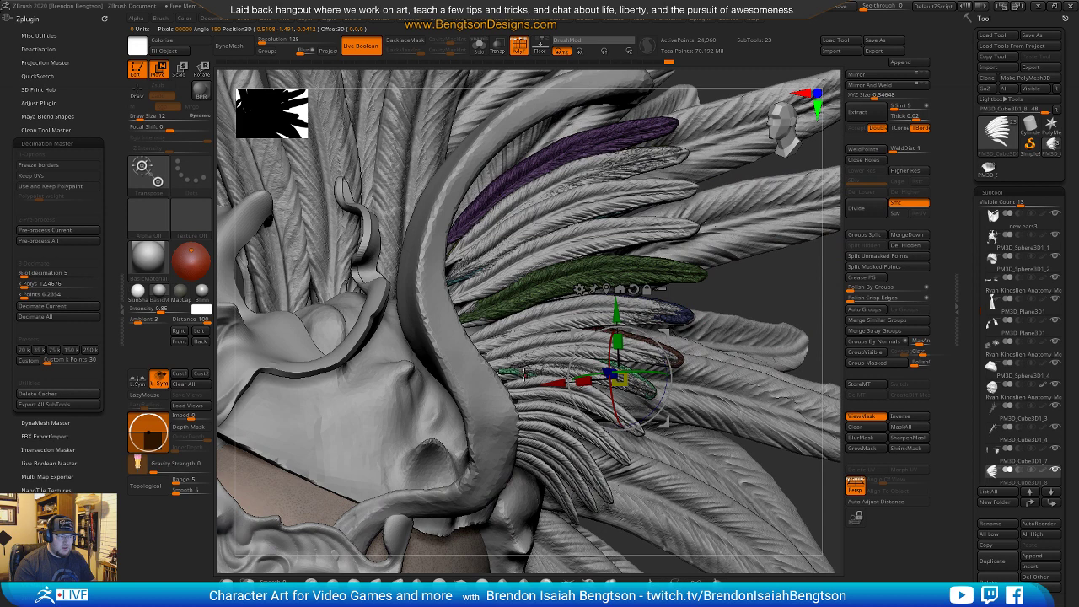
click(503, 368)
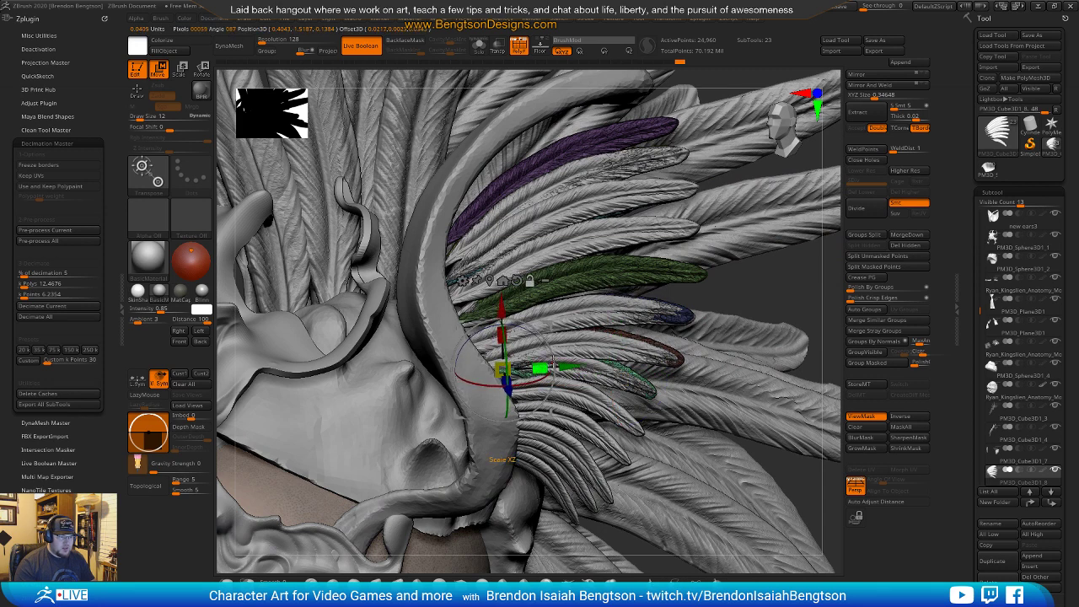
drag(548, 343, 544, 336)
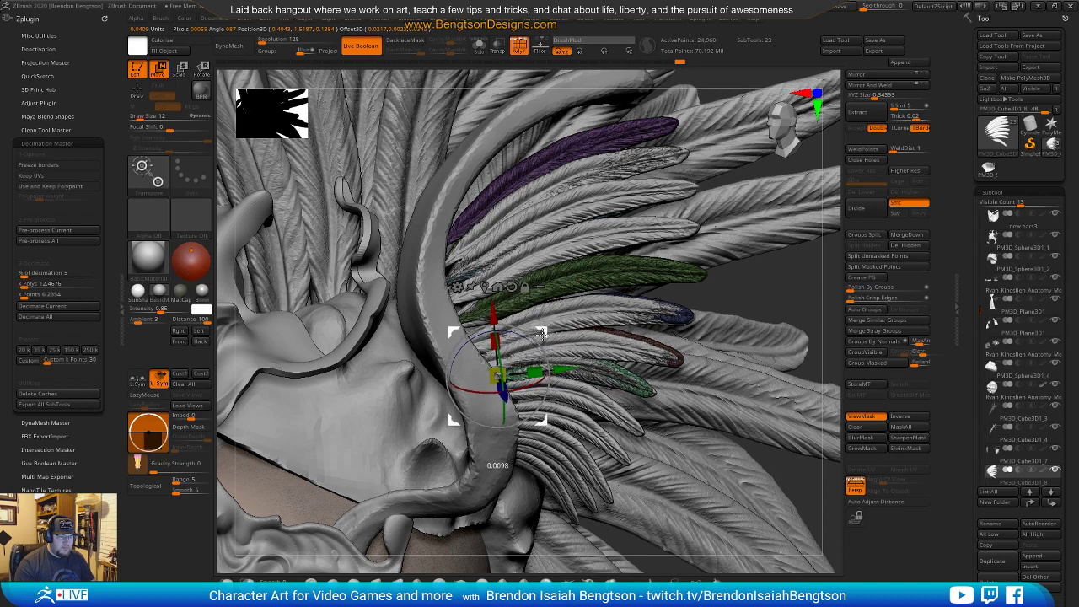
right_drag(608, 369, 603, 336)
mouse_move(572, 371)
right_down()
mouse_move(574, 357)
mouse_move(536, 370)
mouse_move(563, 365)
right_up()
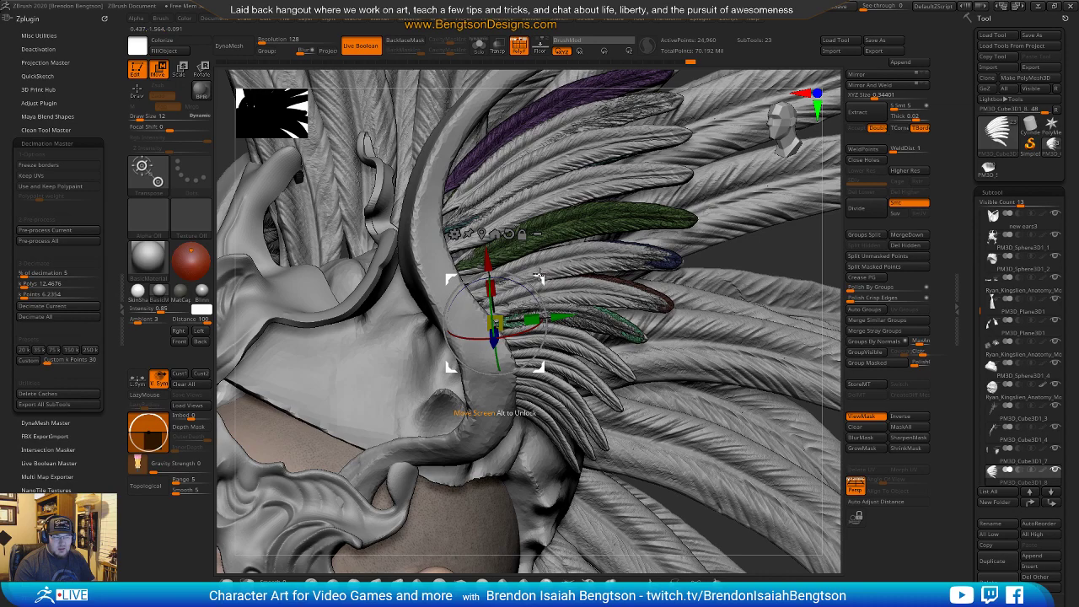
Duplicate the lowest feather down the frame as the ninth copy, and rotate and shift it onto its original feather from front and side.
right_drag(452, 280, 316, 334)
right_drag(556, 361, 574, 343)
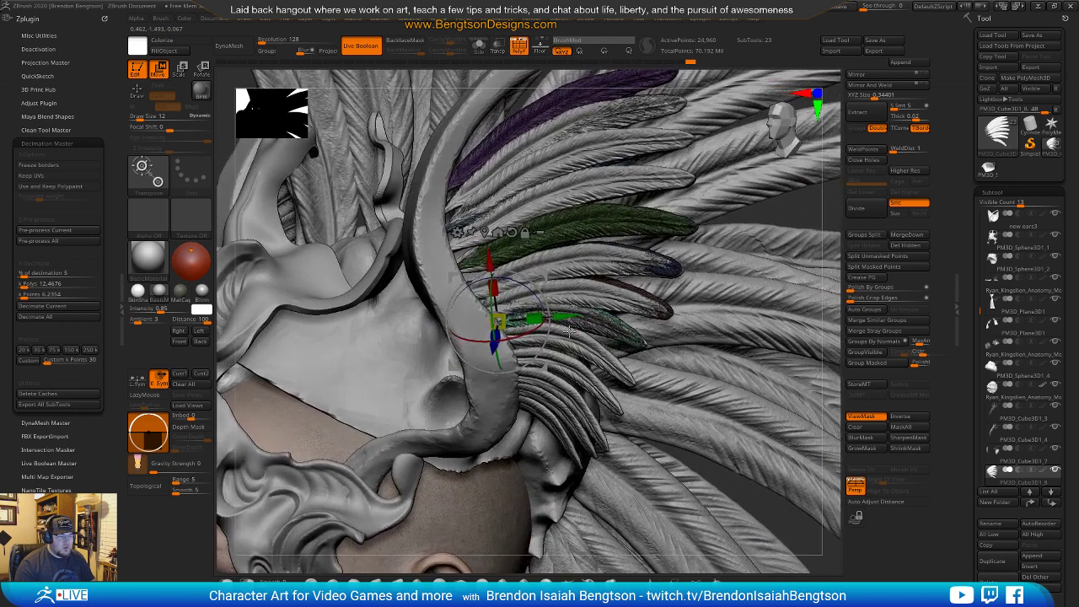
mouse_move(549, 274)
ctrl+mouse_down()
mouse_move(555, 320)
mouse_move(552, 291)
ctrl+mouse_up()
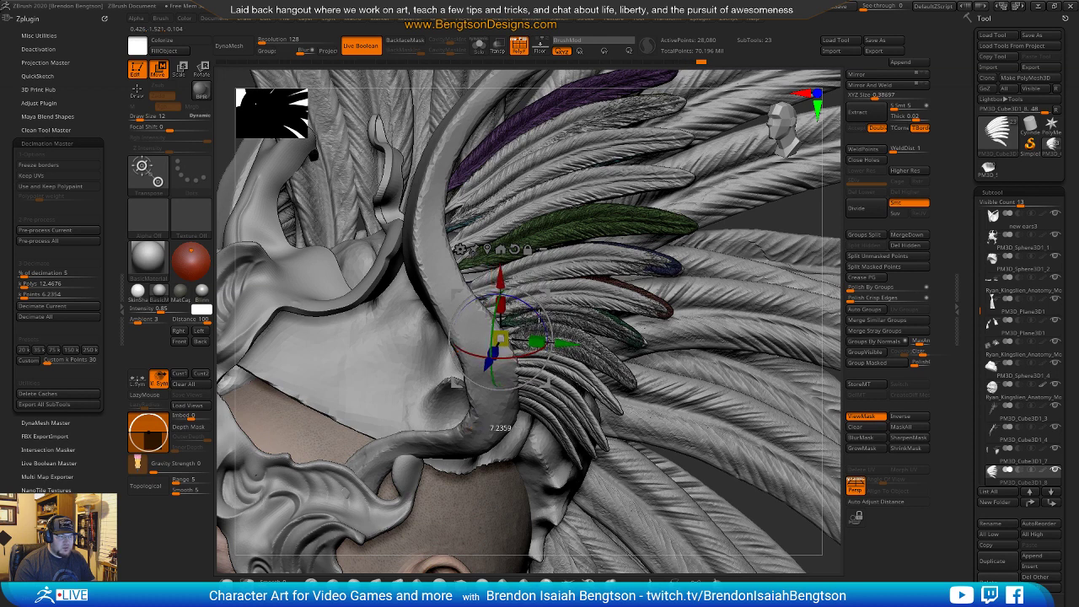
drag(547, 293, 545, 289)
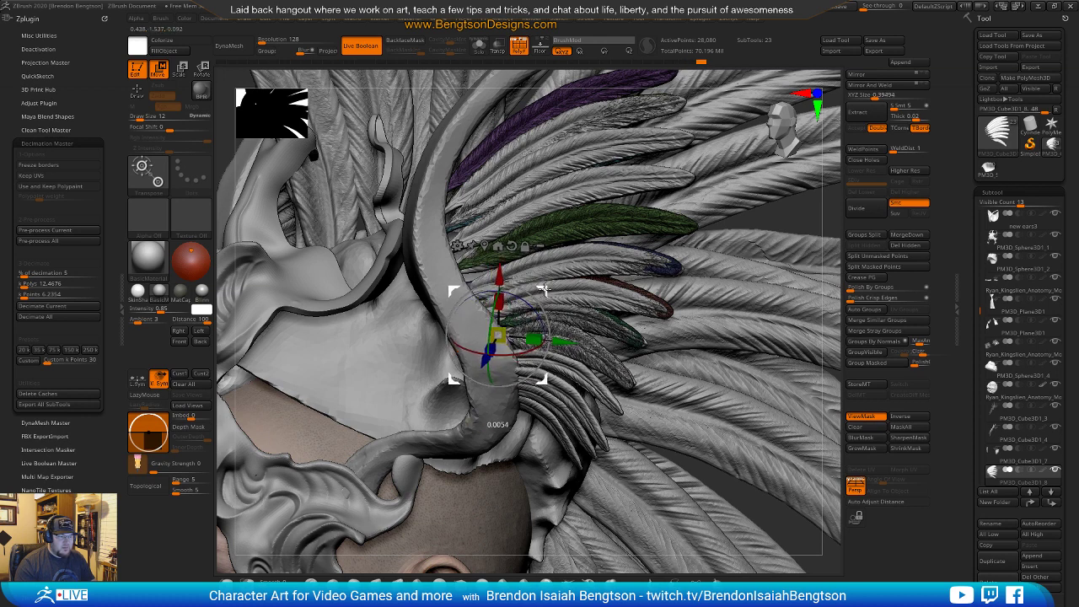
right_drag(589, 371, 552, 339)
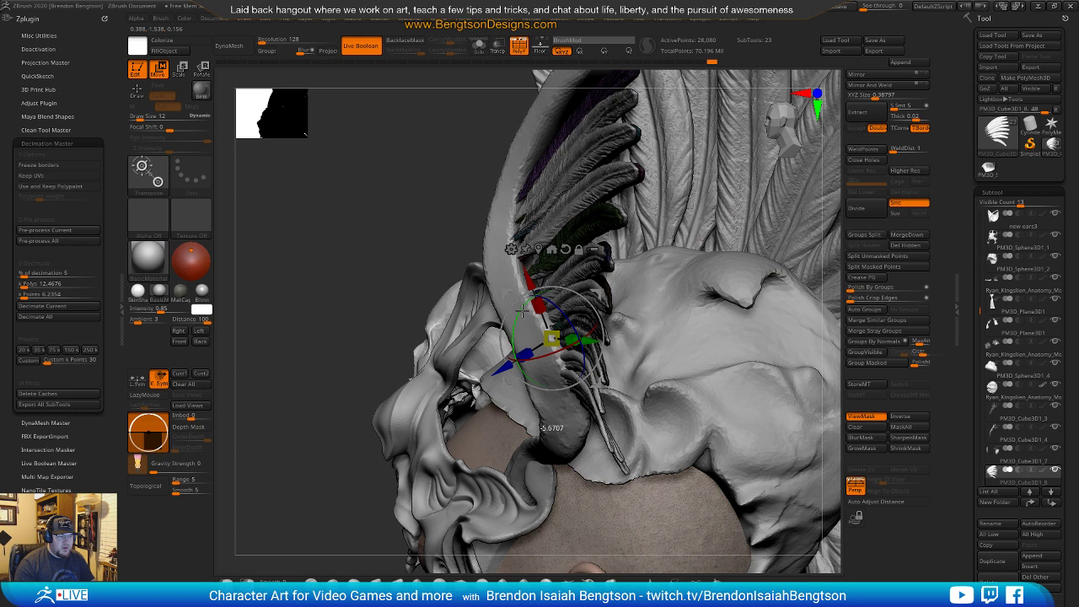
drag(522, 311, 522, 311)
drag(600, 293, 600, 296)
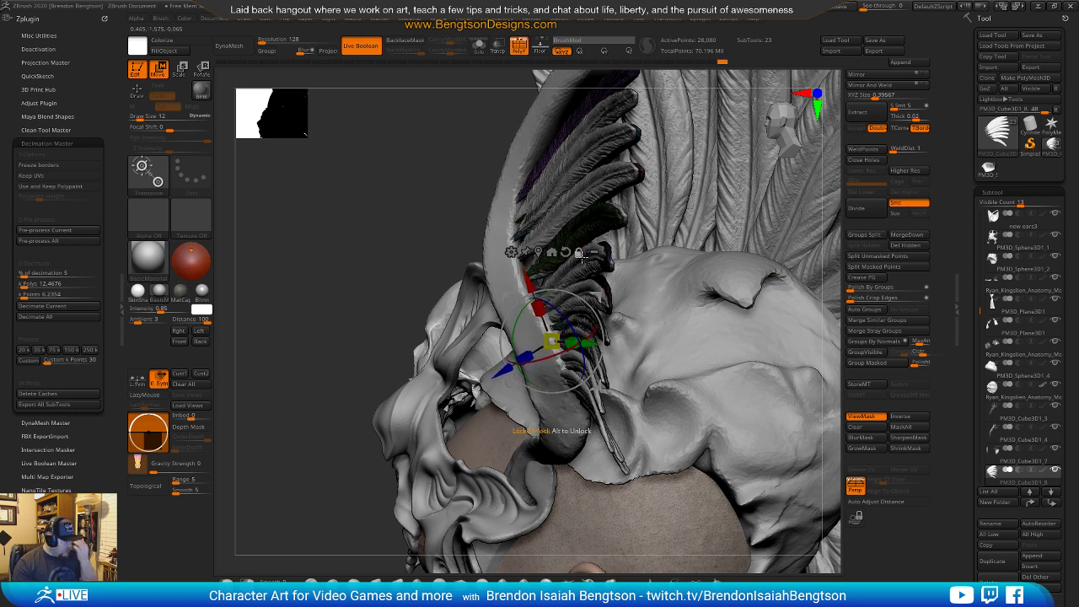
drag(555, 343, 558, 347)
right_drag(558, 347, 611, 271)
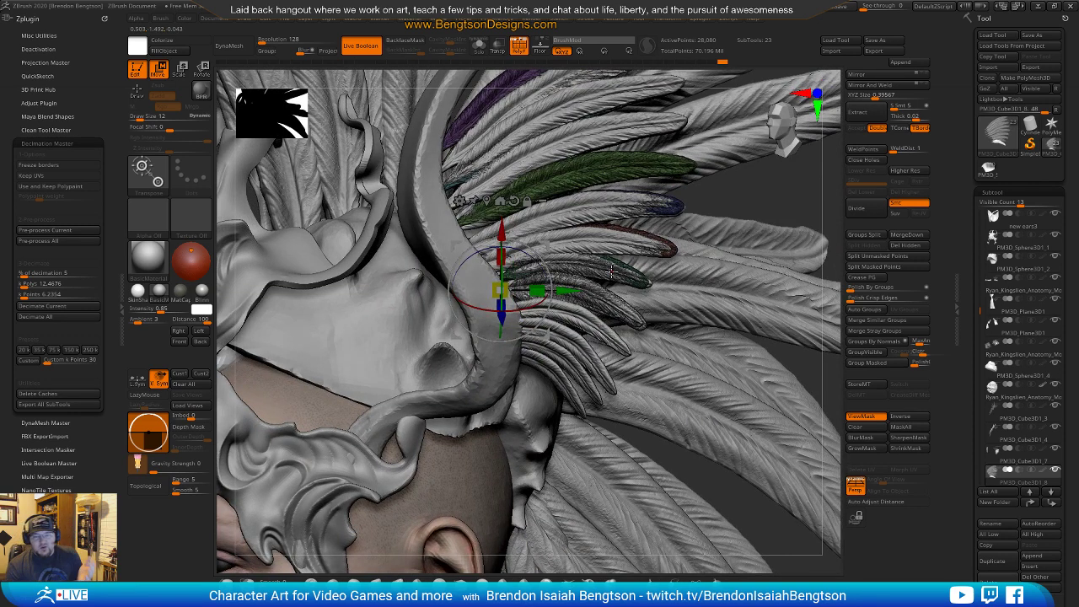
Duplicate the ninth feather as the tenth copy, rotate it around its root and move it onto the next original feather down.
ctrl+drag(547, 246, 550, 267)
drag(541, 312, 538, 312)
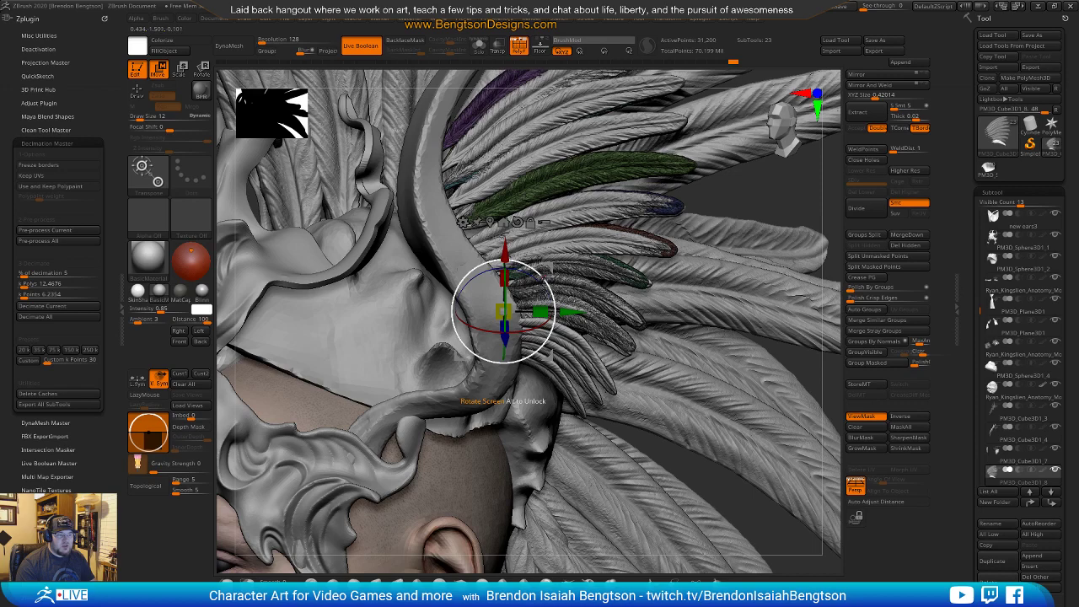
drag(548, 272, 544, 284)
right_drag(575, 280, 601, 358)
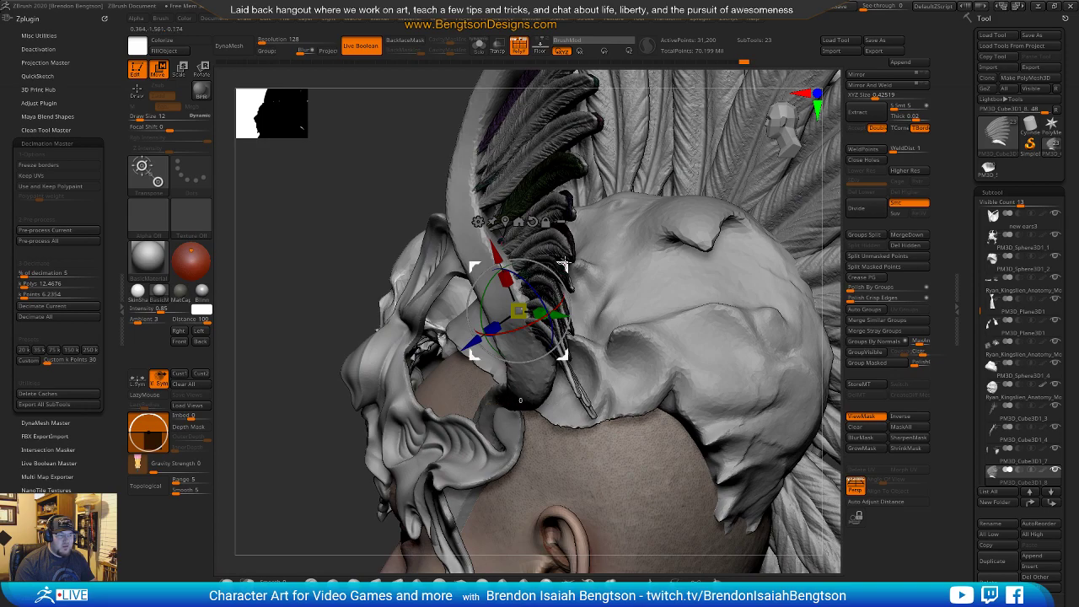
right_drag(531, 351, 565, 293)
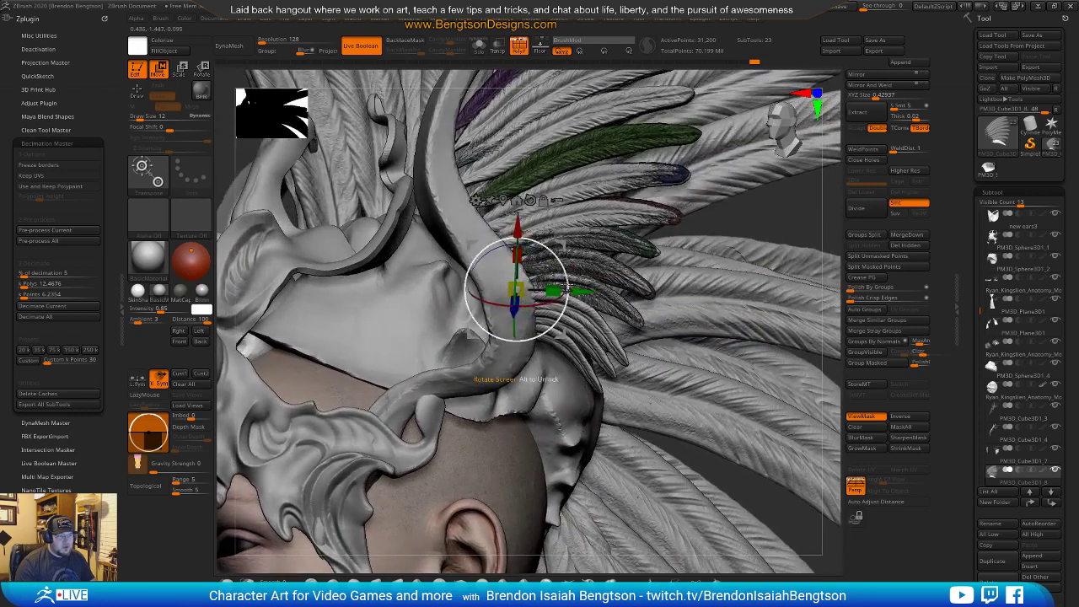
Duplicate the tenth feather as the eleventh copy, then adjust its position, depth and tilt along the frame's lower curve.
ctrl+drag(565, 248, 574, 262)
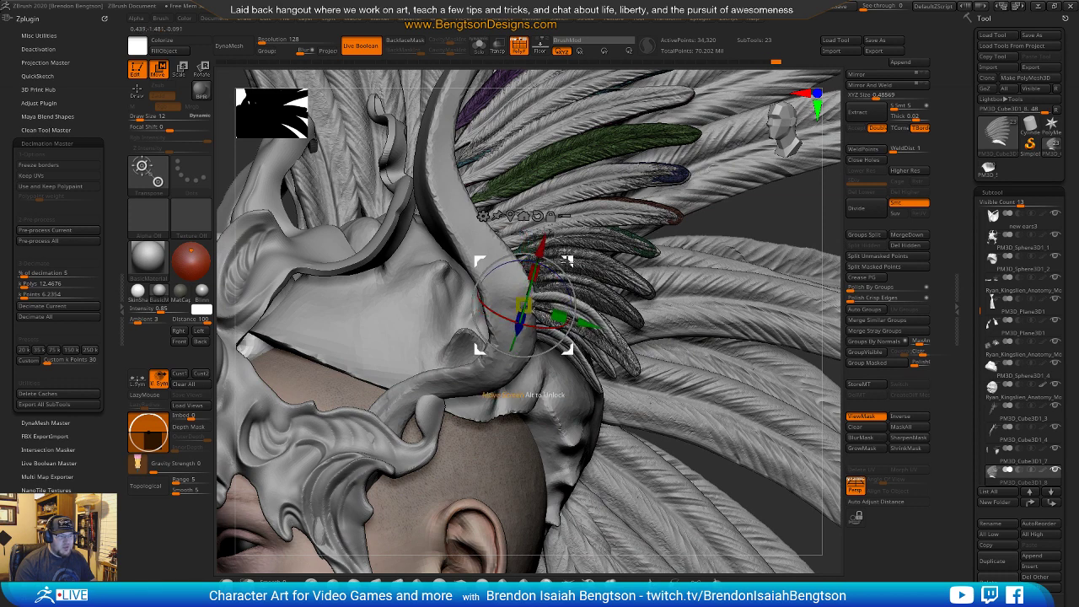
drag(566, 264, 568, 254)
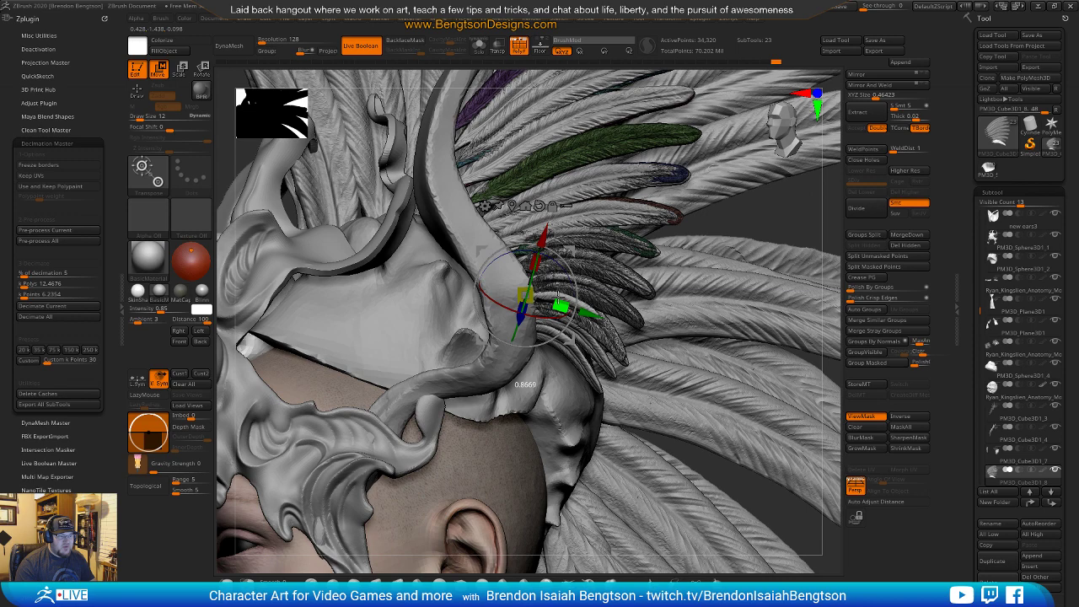
alt+right_drag(612, 250, 532, 316)
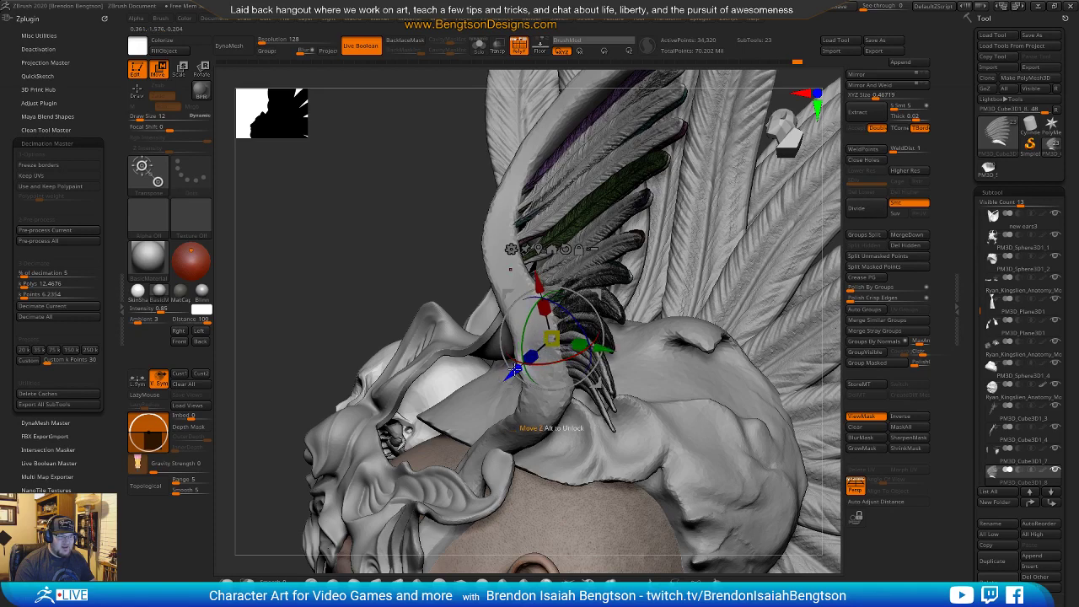
drag(513, 374, 515, 372)
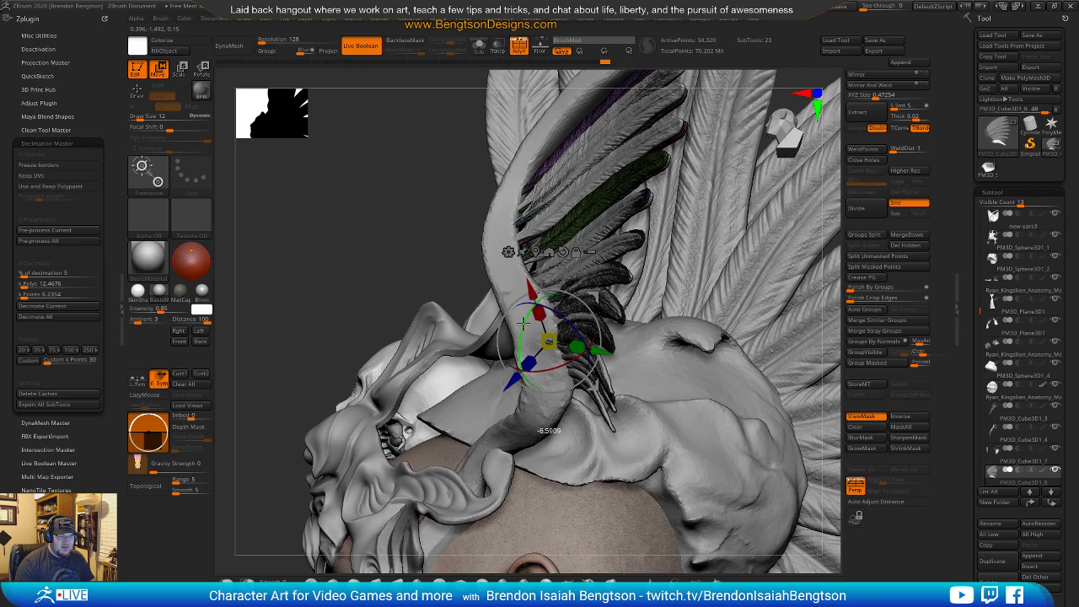
right_drag(541, 291, 601, 352)
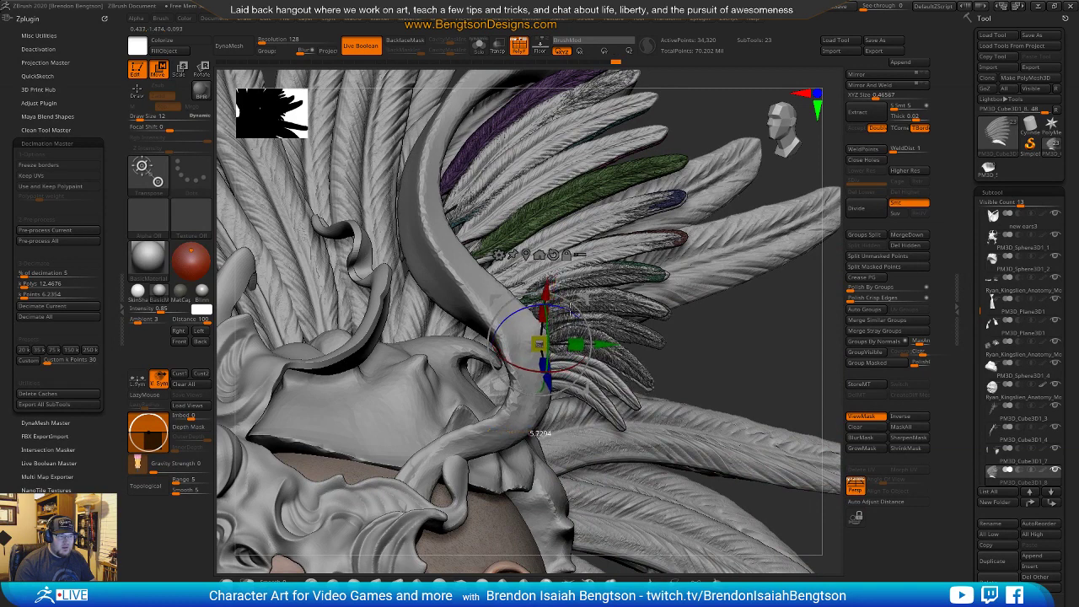
Duplicate the eleventh feather as the twelfth copy and rotate and shift it to follow the original feather beneath it.
mouse_move(691, 337)
right_down()
mouse_move(648, 361)
mouse_move(683, 349)
right_up()
ctrl+drag(586, 299, 594, 317)
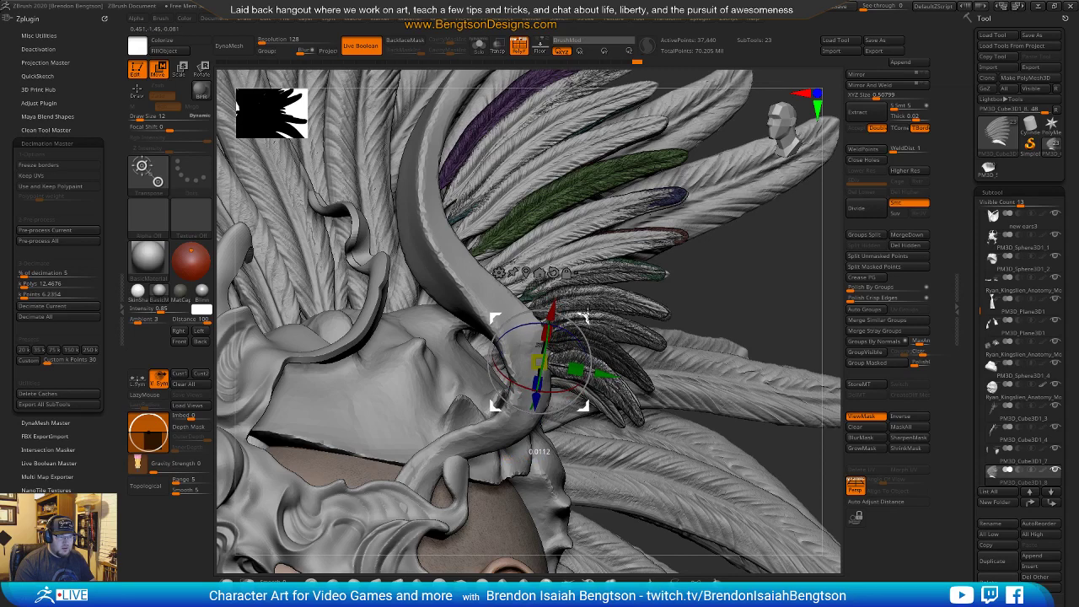
right_drag(588, 313, 563, 379)
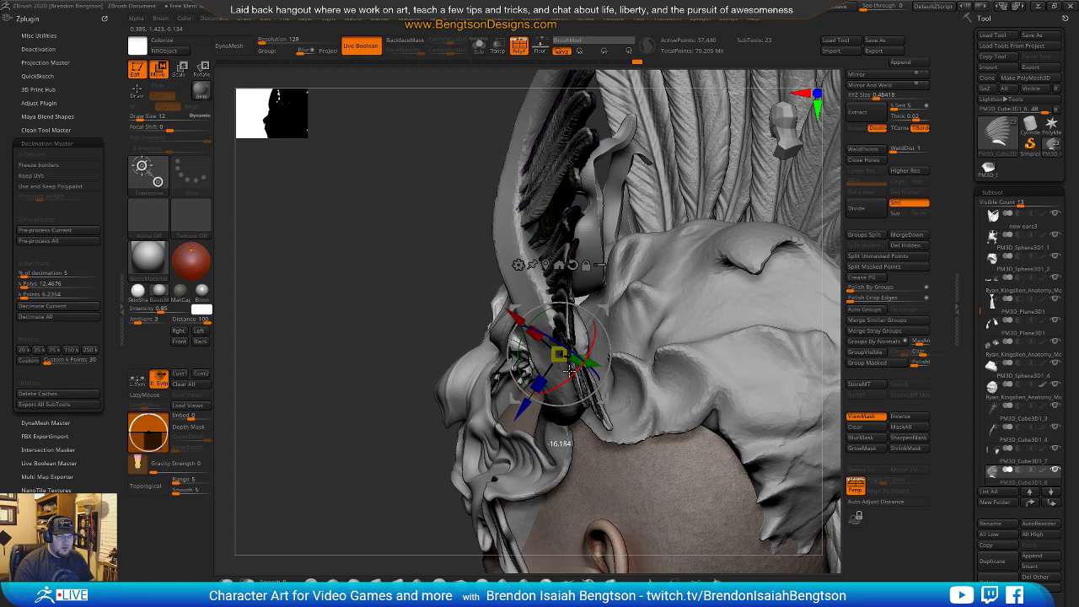
right_drag(570, 368, 500, 323)
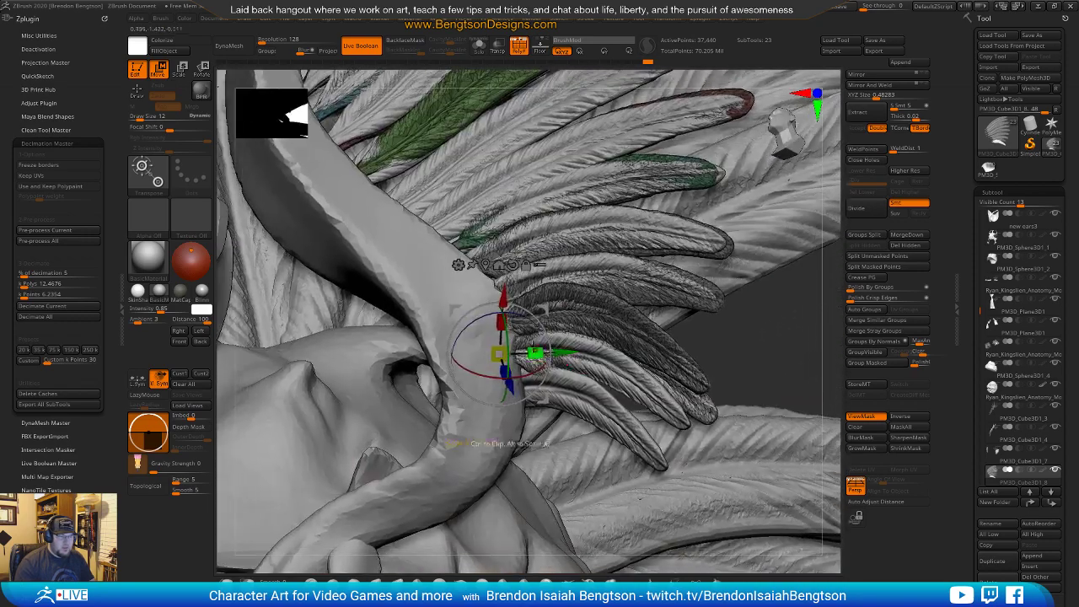
drag(500, 323, 499, 335)
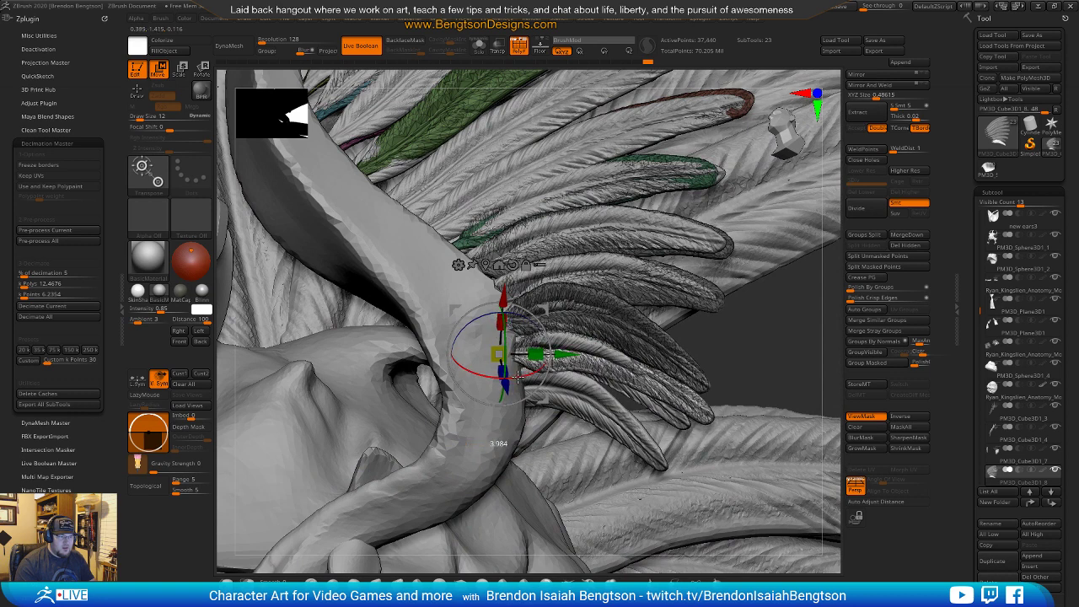
drag(506, 384, 499, 347)
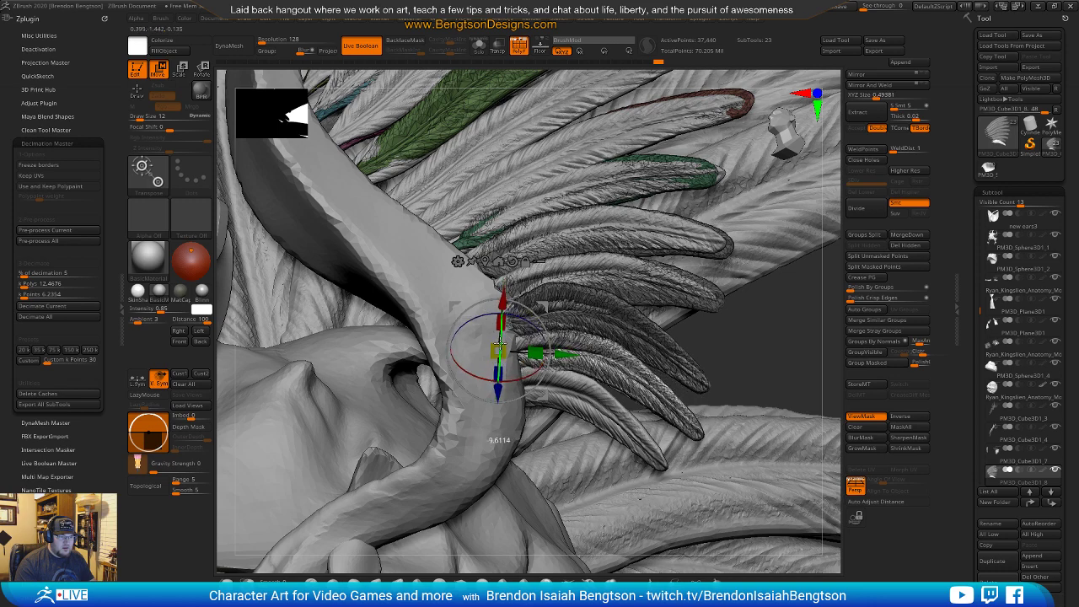
Duplicate the twelfth feather as the thirteenth copy at the bottom of the wing and fit its root, angle and depth to the original.
ctrl+right_drag(598, 351, 619, 247)
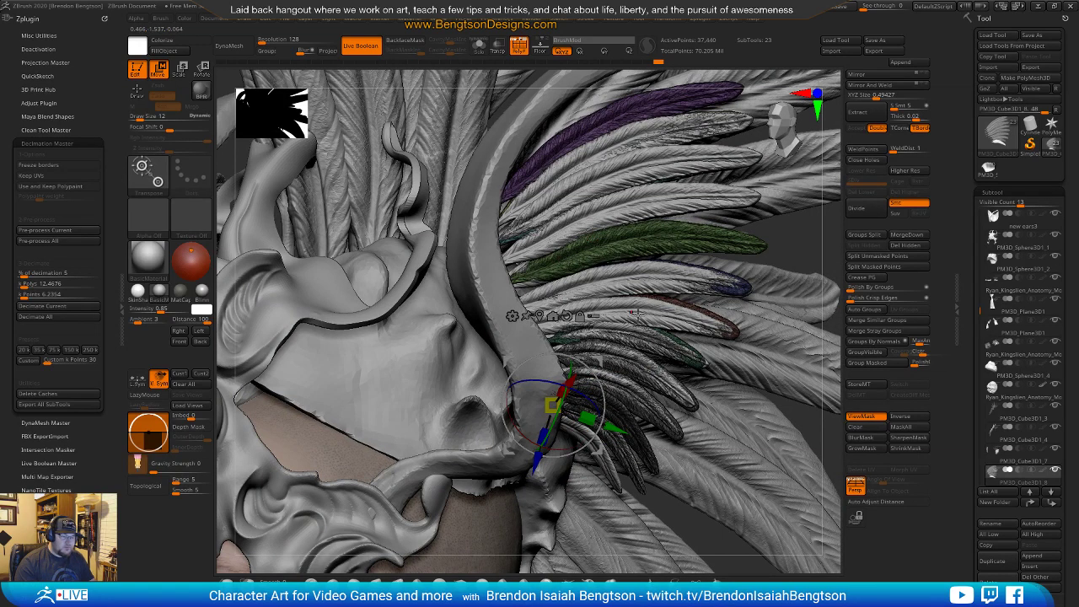
right_drag(623, 304, 660, 303)
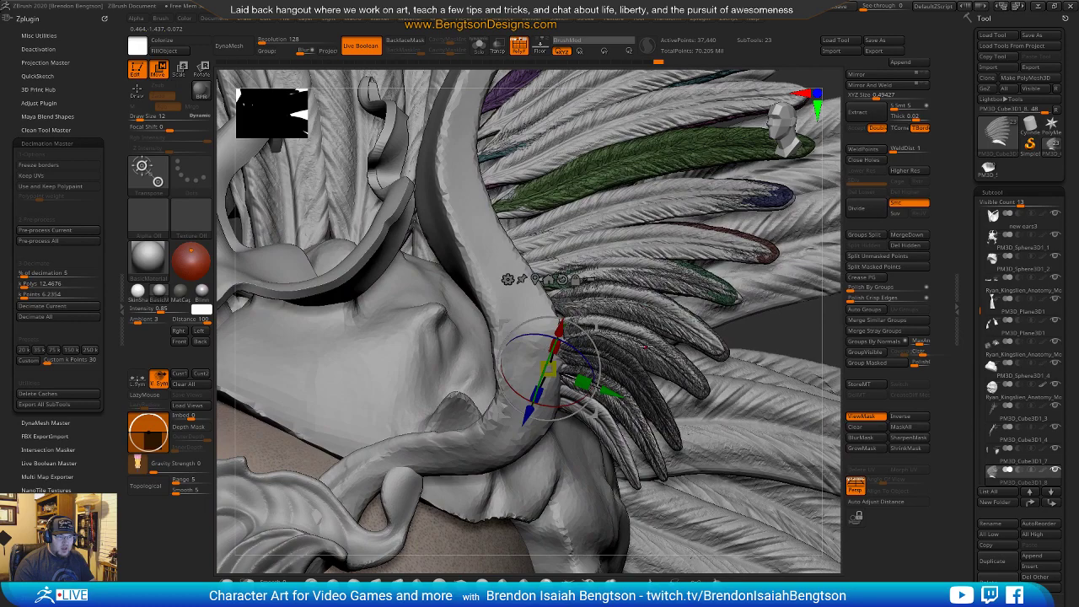
mouse_move(646, 350)
right_down()
mouse_move(632, 348)
mouse_move(675, 338)
mouse_move(631, 359)
right_up()
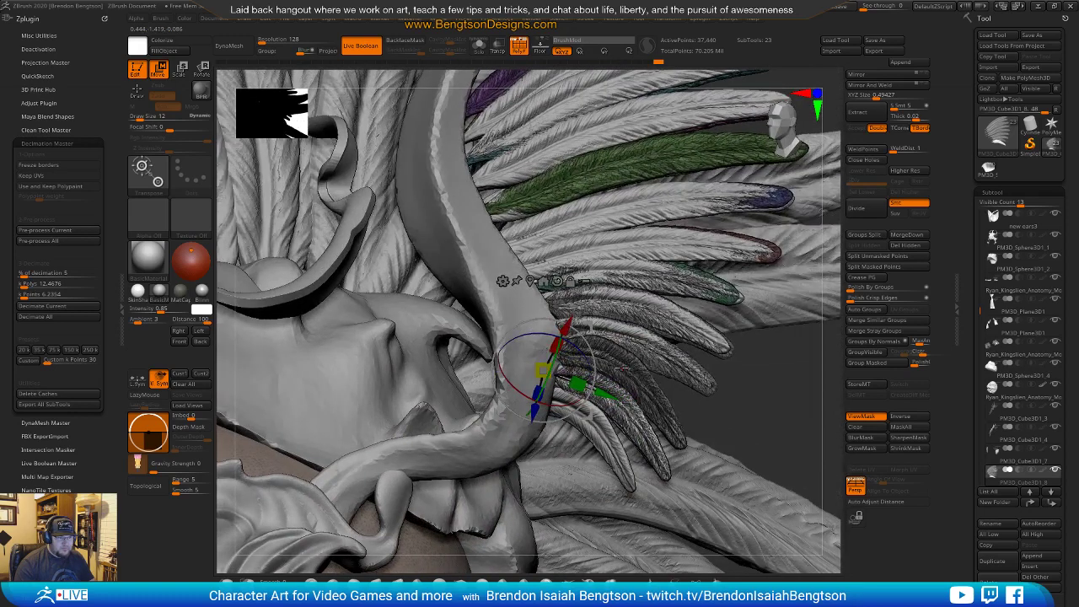
ctrl+drag(587, 325, 581, 351)
drag(528, 437, 530, 429)
drag(553, 385, 571, 349)
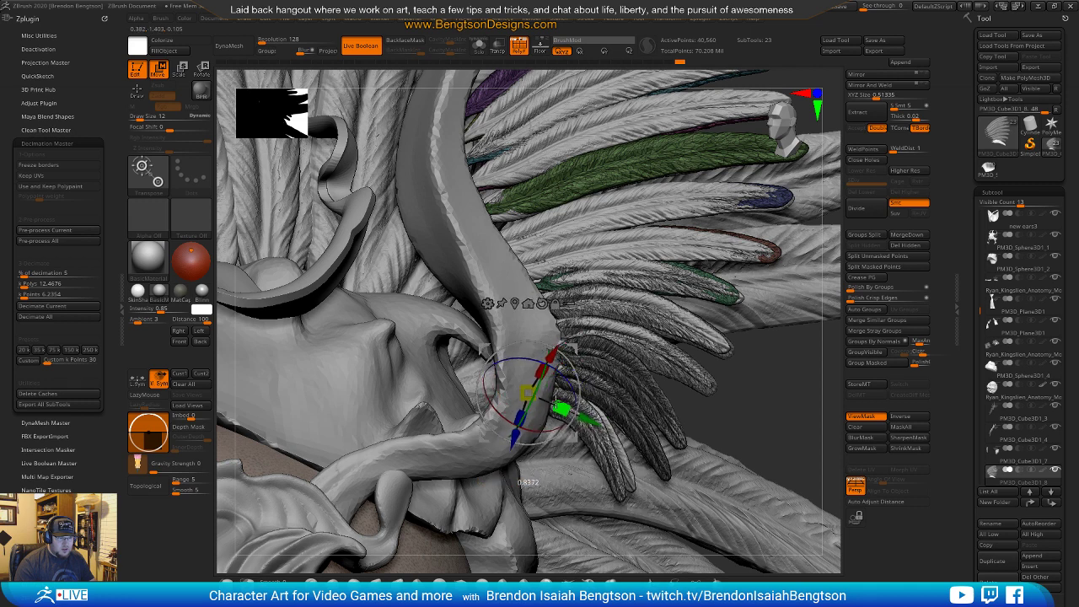
drag(558, 400, 559, 400)
right_drag(591, 300, 582, 392)
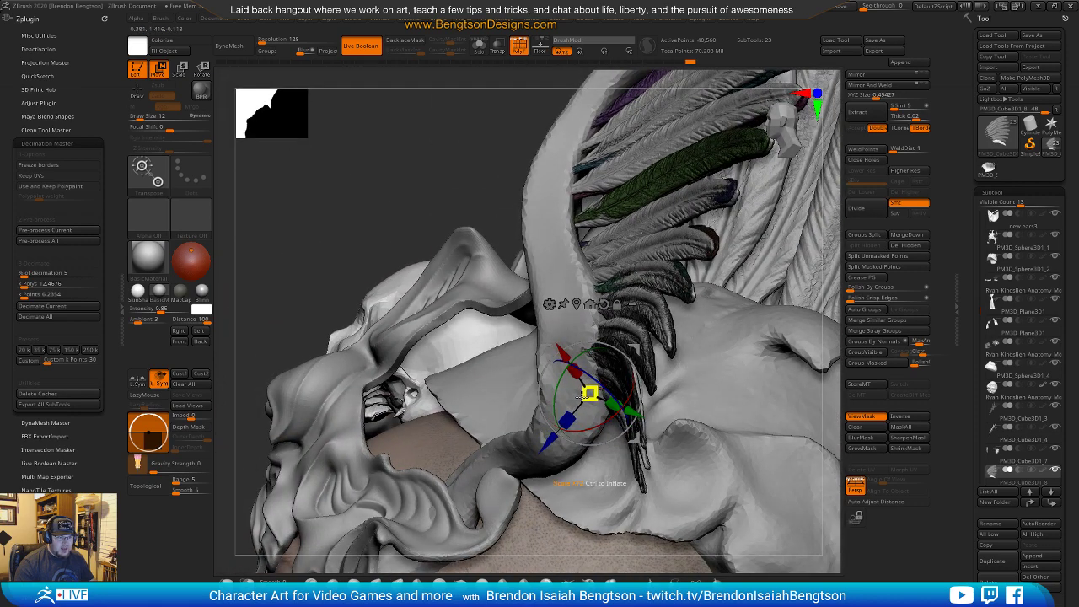
drag(553, 434, 548, 441)
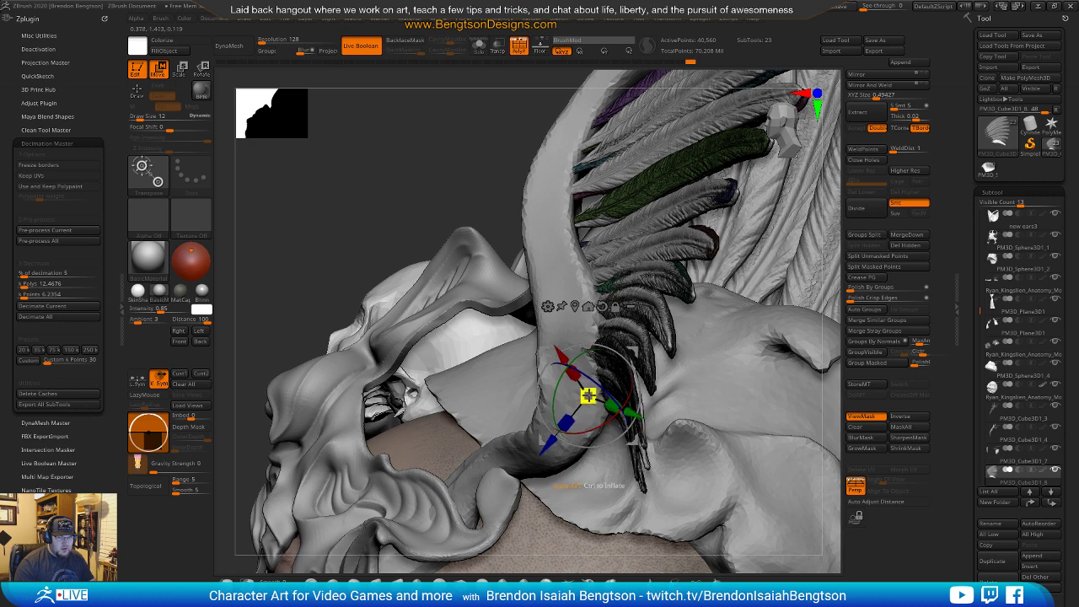
Isolate the feather copies, give each its own polygroup with Auto Groups, unmask only the third-lowest feather and set the gizmo at its root.
right_drag(693, 364, 753, 310)
key(alt+shift+s)
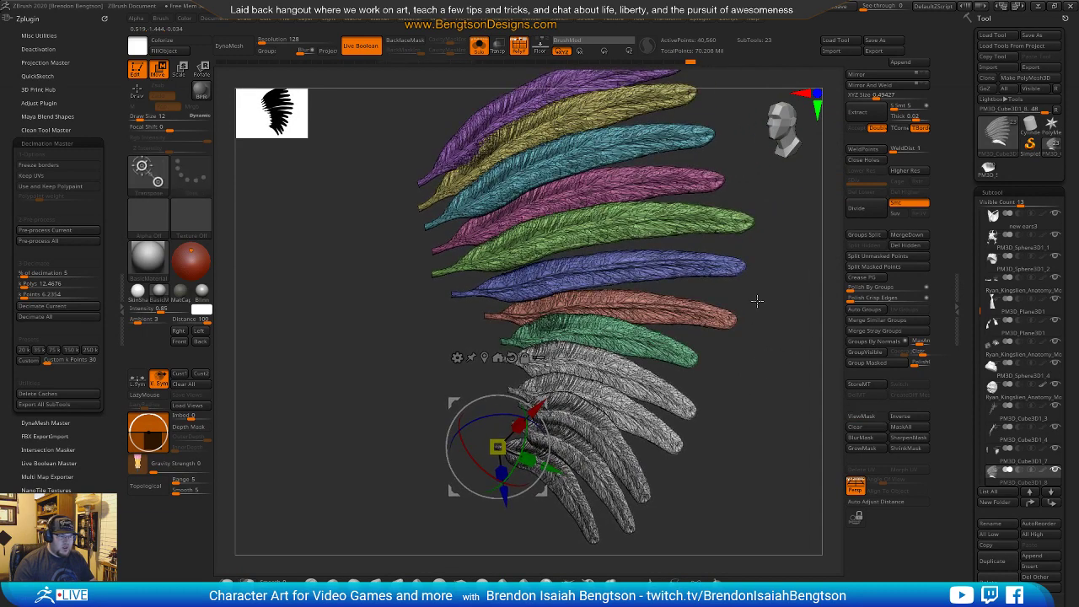
click(862, 310)
mouse_move(714, 438)
right_down()
mouse_move(728, 414)
mouse_move(692, 436)
mouse_move(726, 423)
right_up()
ctrl+click(582, 421)
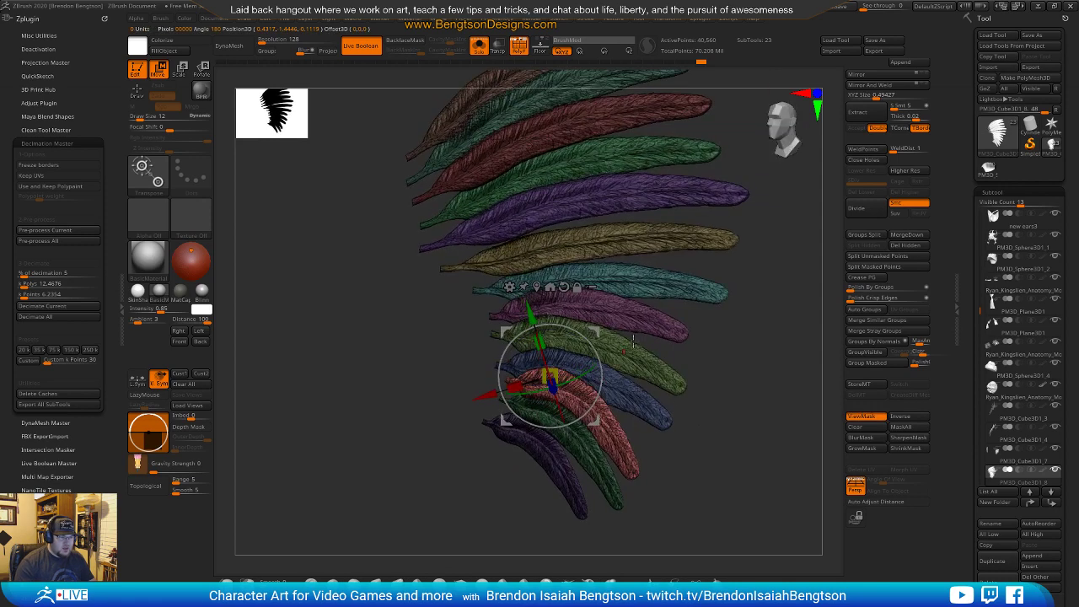
click(636, 388)
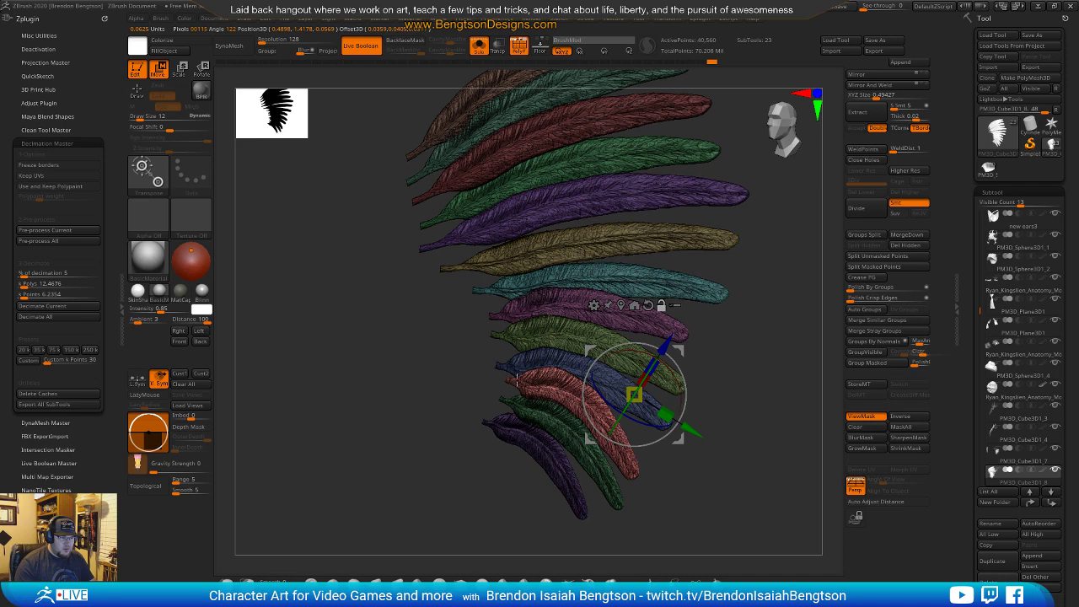
click(511, 378)
Show the full headdress again, nudge the third-lowest feather into place and check the rebuilt wing from several angles.
right_drag(769, 416, 519, 468)
key(ctrl+shift+s)
drag(512, 469, 513, 467)
right_drag(567, 433, 685, 250)
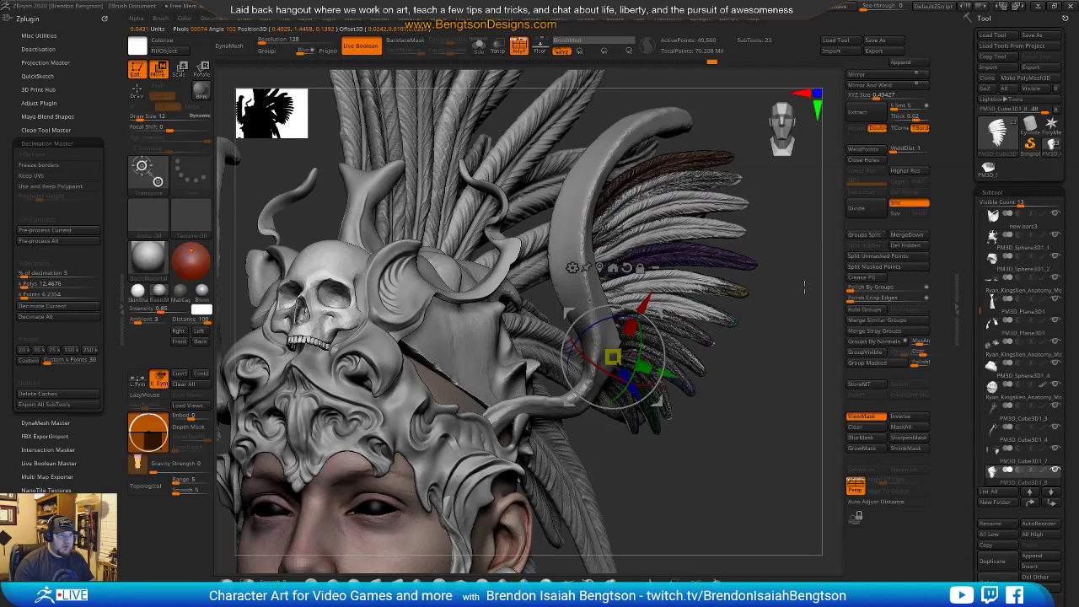
alt+right_drag(805, 284, 734, 288)
alt+right_drag(766, 330, 754, 340)
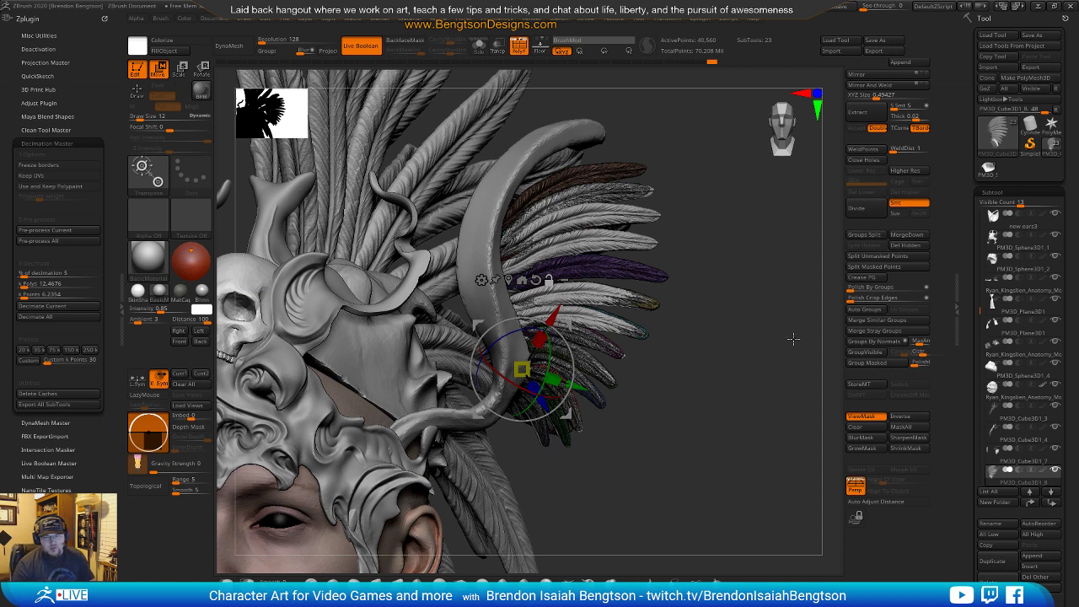
alt+drag(778, 351, 843, 374)
click(771, 377)
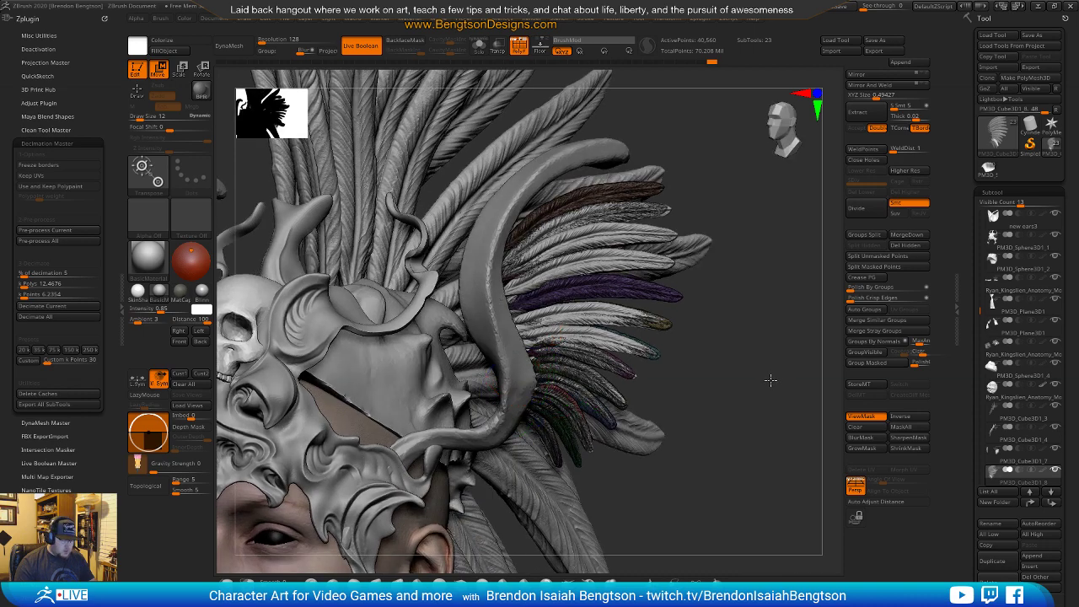
Isolate the feather copies, mask all except the second-lowest feather and place the gizmo at its root.
drag(773, 364, 556, 361)
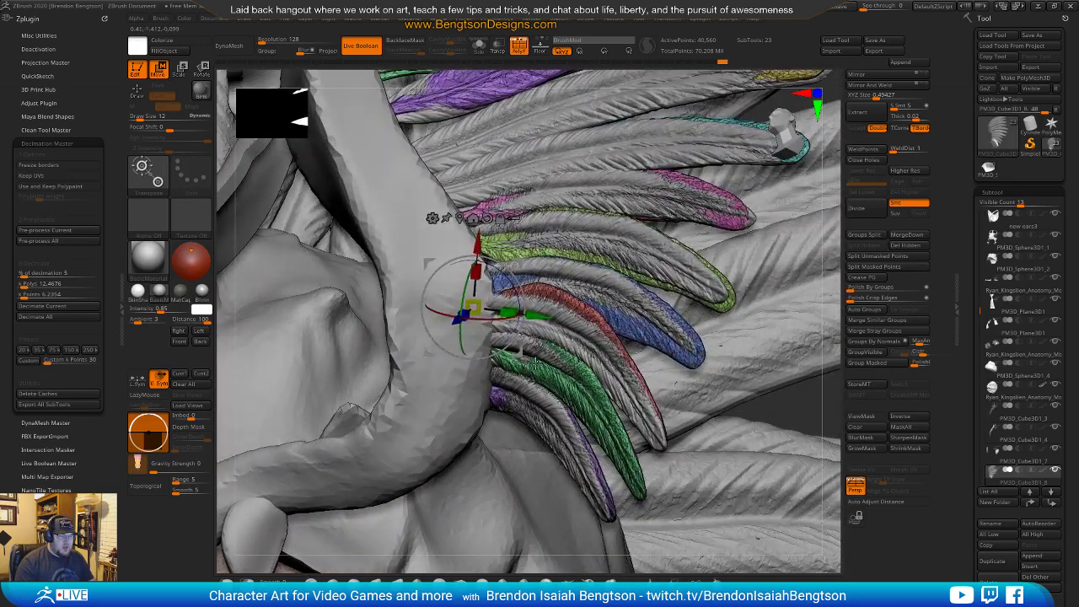
alt+click(533, 361)
key(alt+s)
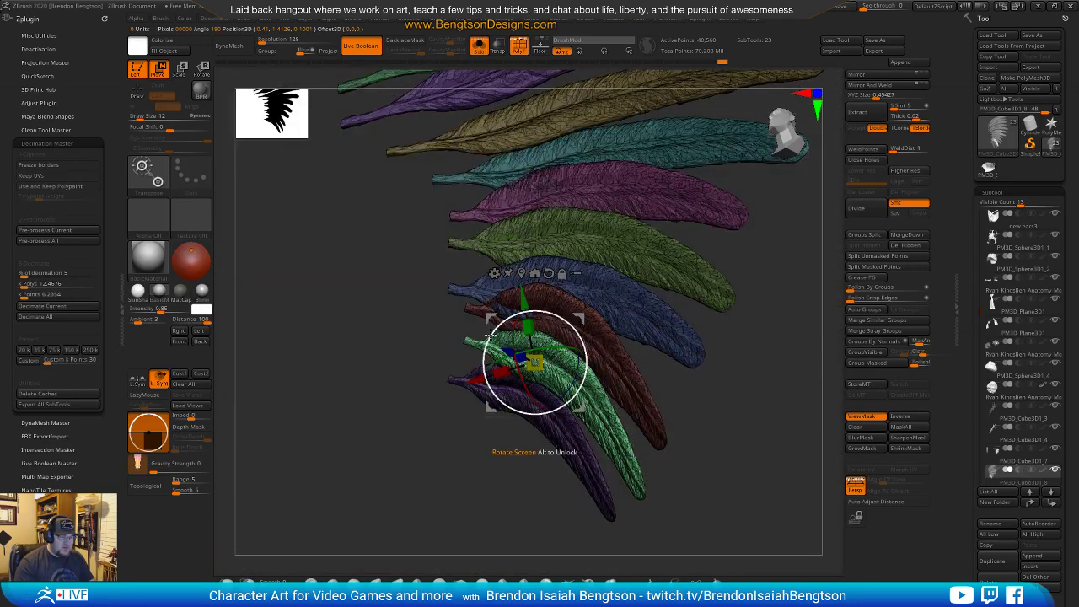
alt+drag(468, 341, 518, 351)
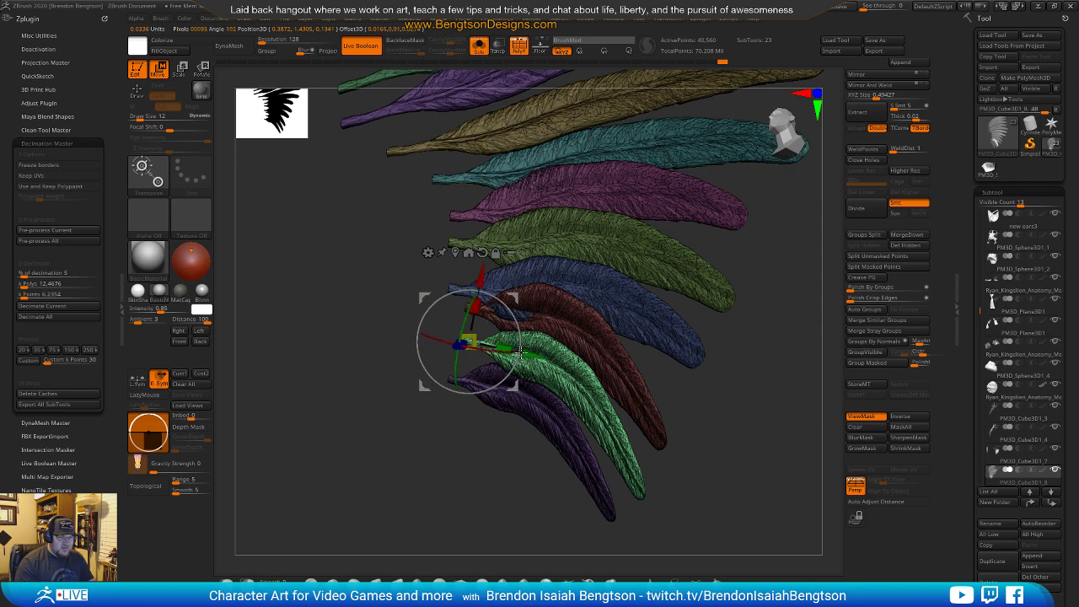
drag(764, 374, 743, 345)
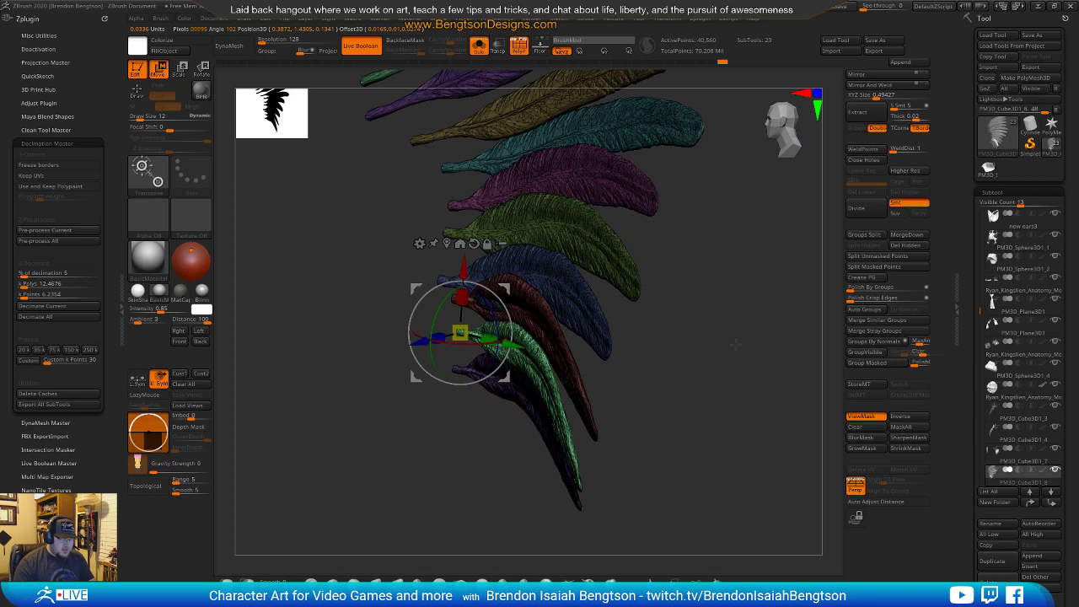
Show the full headdress again and rotate and nudge the second-lowest feather copy onto the original beneath it.
key(alt+s)
right_drag(568, 331, 553, 354)
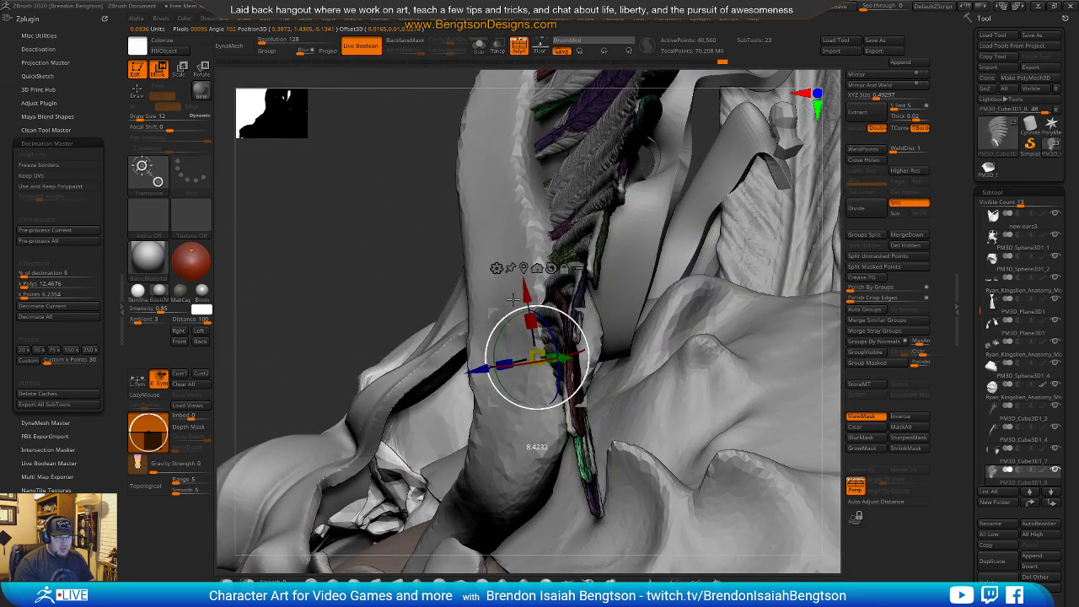
mouse_move(552, 326)
right_down()
mouse_move(668, 281)
mouse_move(465, 315)
right_up()
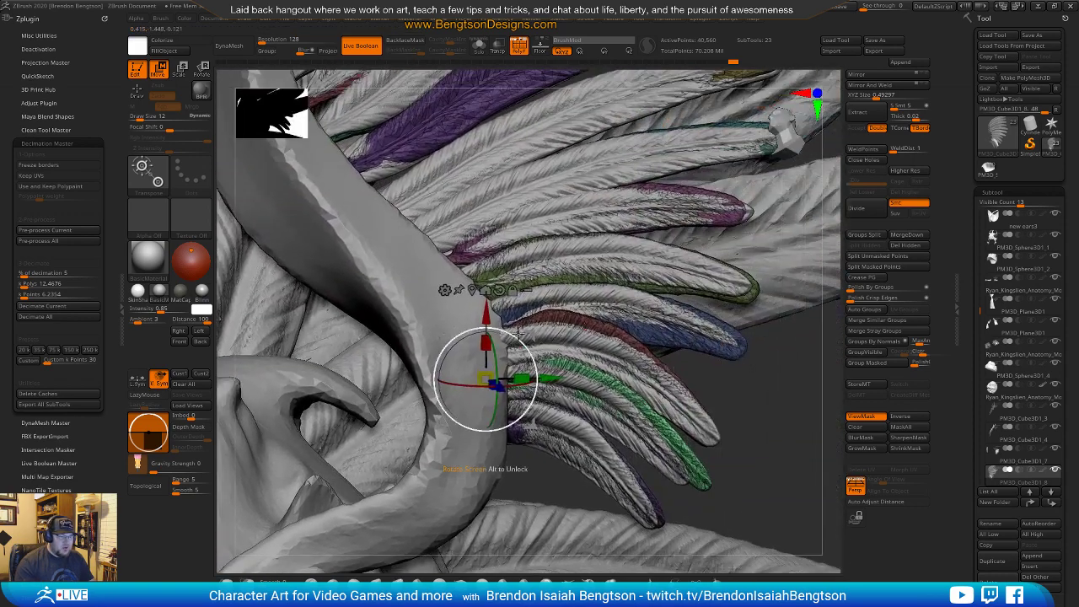
drag(531, 338, 521, 353)
right_drag(524, 365, 618, 234)
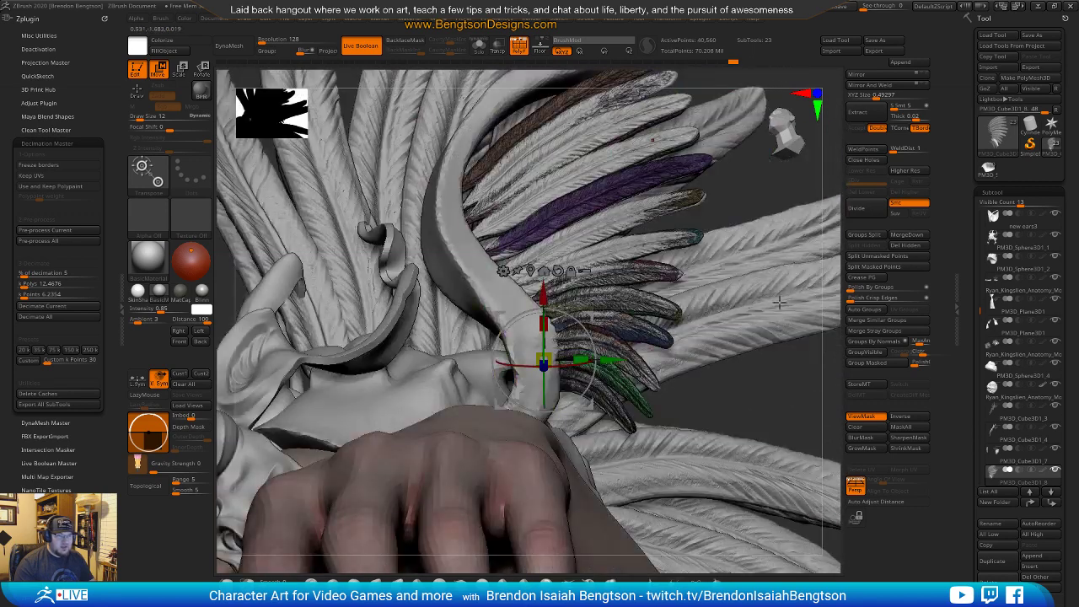
Hide the original dense feathers, reselect the rebuilt wing and turn off its polygroup colouring, with the whole headdress framed from the front.
click(1009, 450)
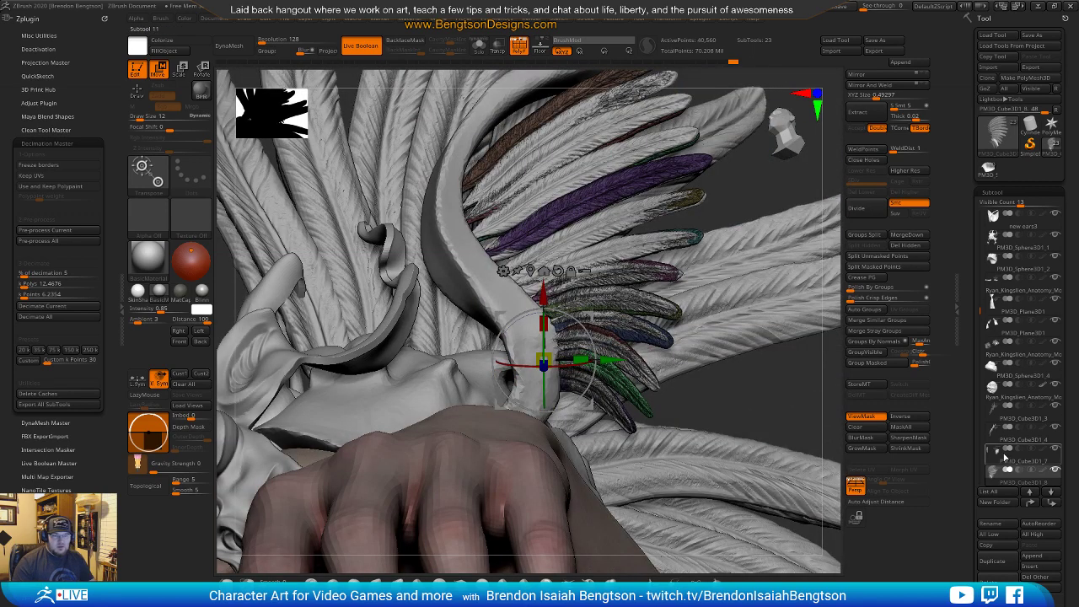
click(1055, 449)
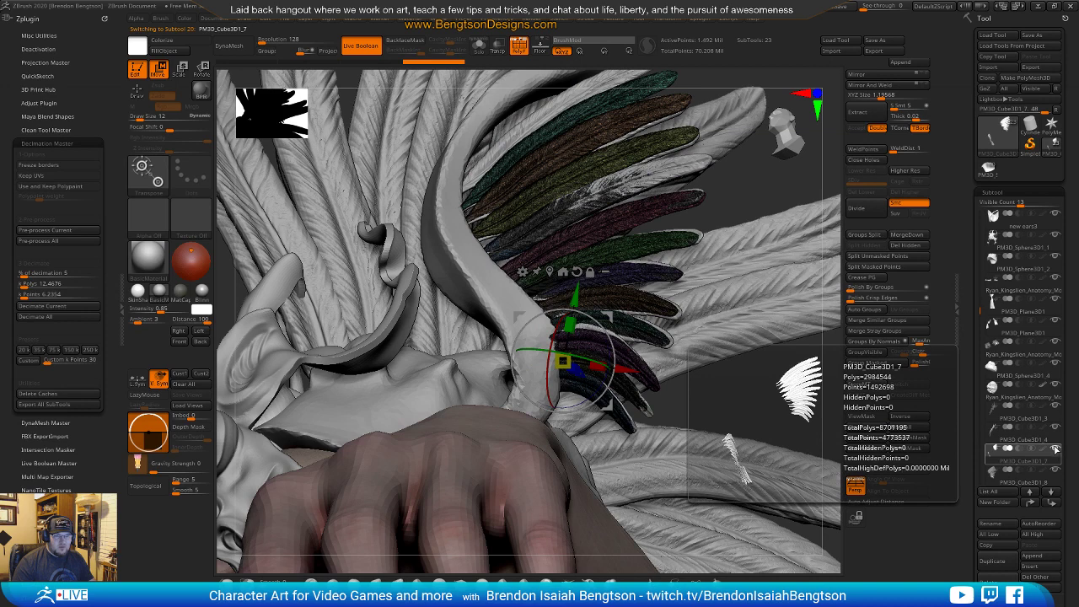
click(994, 480)
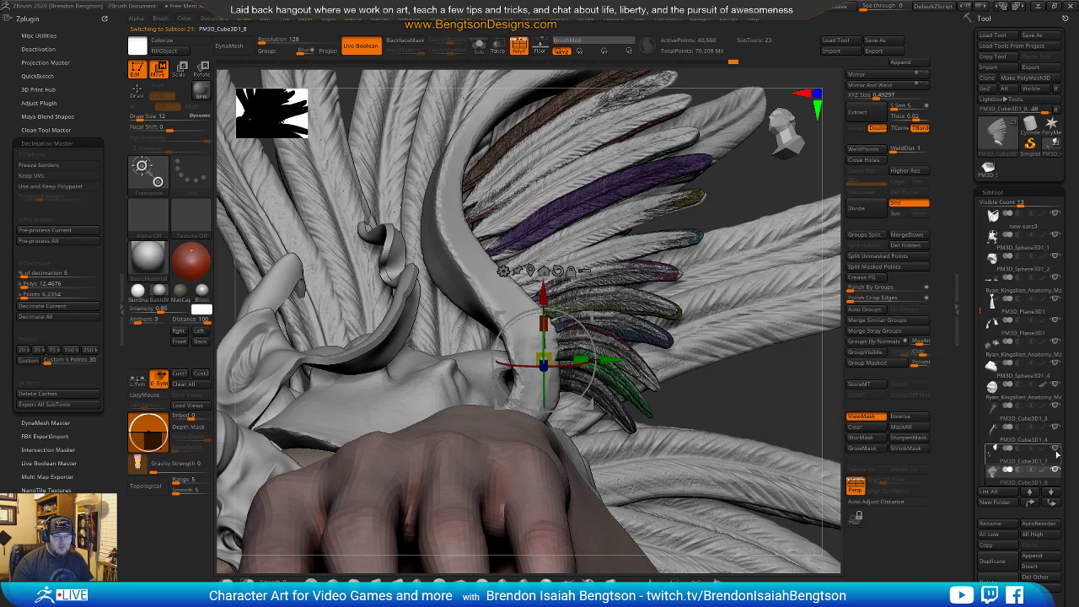
alt+drag(731, 389, 729, 321)
key(shift+f)
mouse_move(766, 393)
mouse_down()
mouse_move(782, 300)
mouse_move(772, 268)
mouse_move(802, 314)
mouse_move(709, 326)
mouse_move(758, 220)
mouse_up()
key(q)
drag(767, 299, 776, 224)
drag(756, 301, 751, 307)
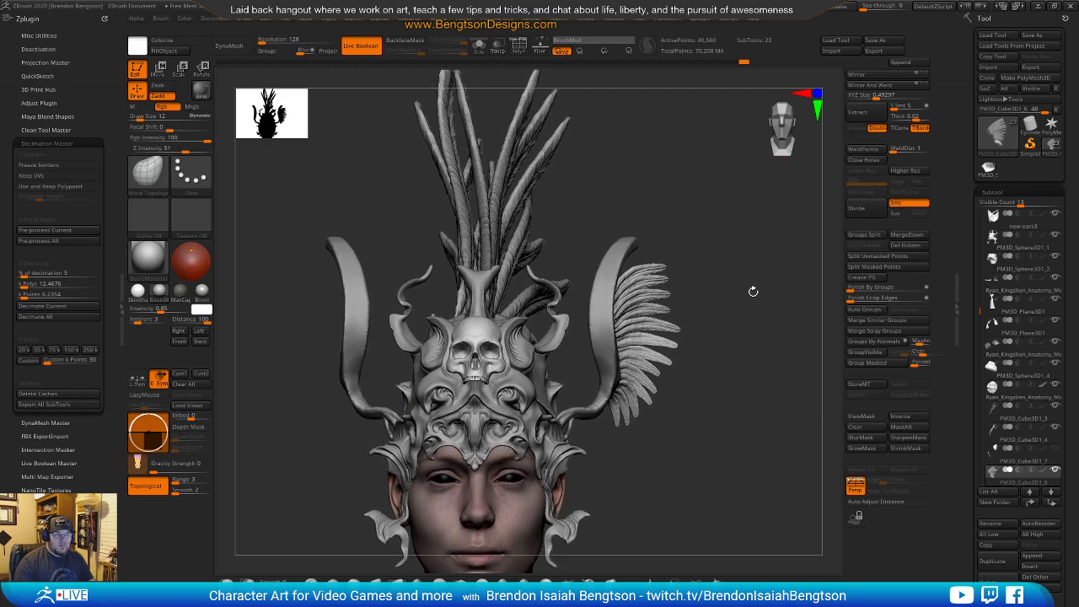
Try to mirror the rebuilt wing to the other side of the headdress.
click(867, 75)
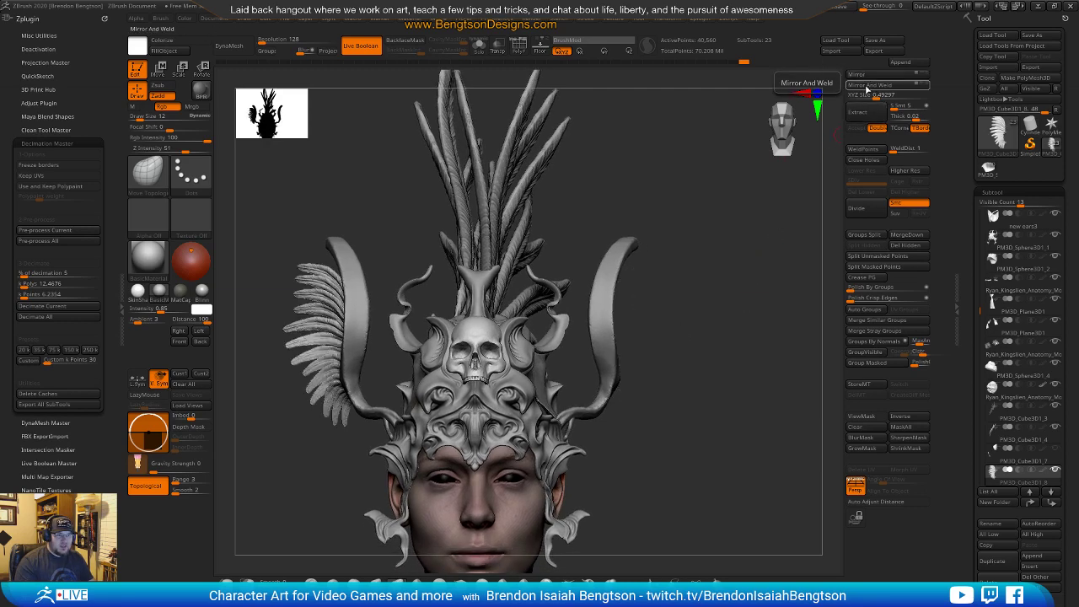
click(869, 84)
mouse_move(708, 376)
mouse_down()
mouse_move(710, 388)
mouse_move(534, 378)
mouse_move(723, 393)
mouse_move(704, 393)
mouse_move(714, 380)
mouse_up()
drag(762, 348, 869, 400)
Duplicate the rebuilt wing, isolate the copy and place the gizmo near its feather roots.
alt+drag(766, 389, 734, 352)
click(993, 561)
key(w)
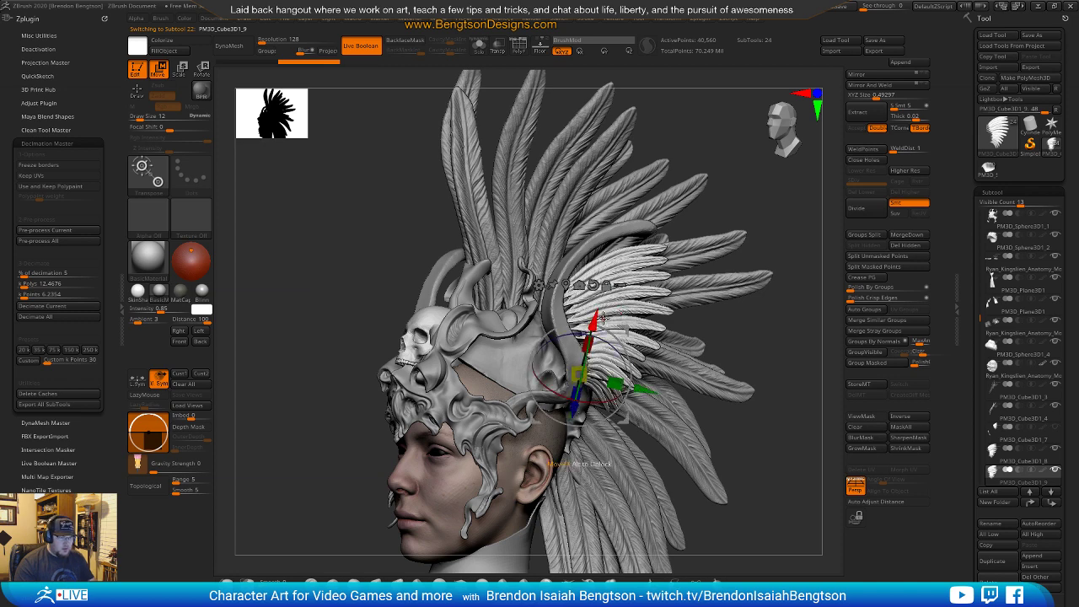
key(alt+s)
alt+drag(756, 317, 765, 369)
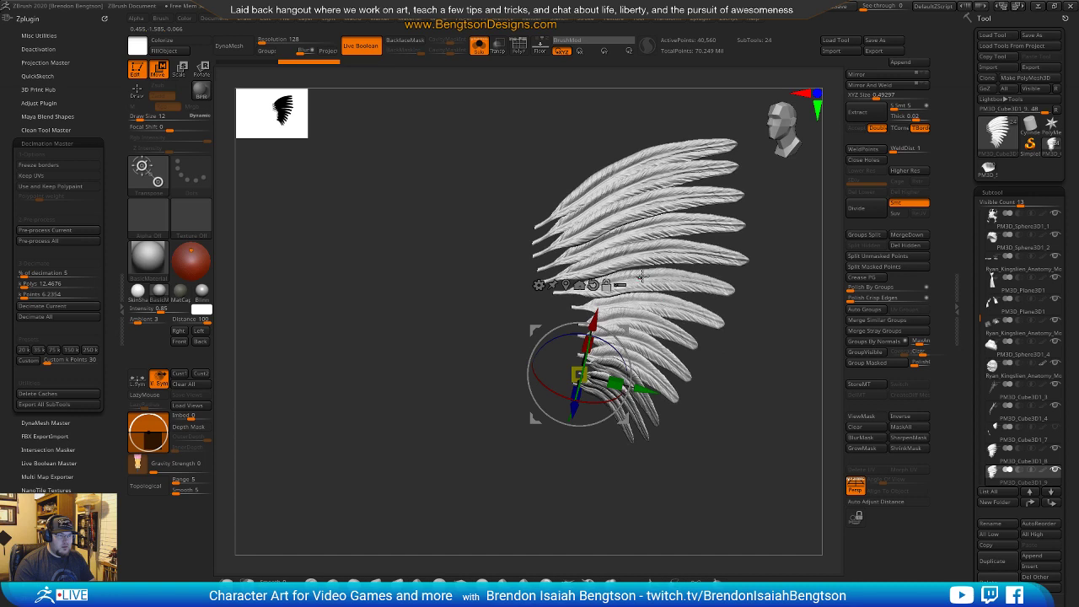
alt+click(614, 260)
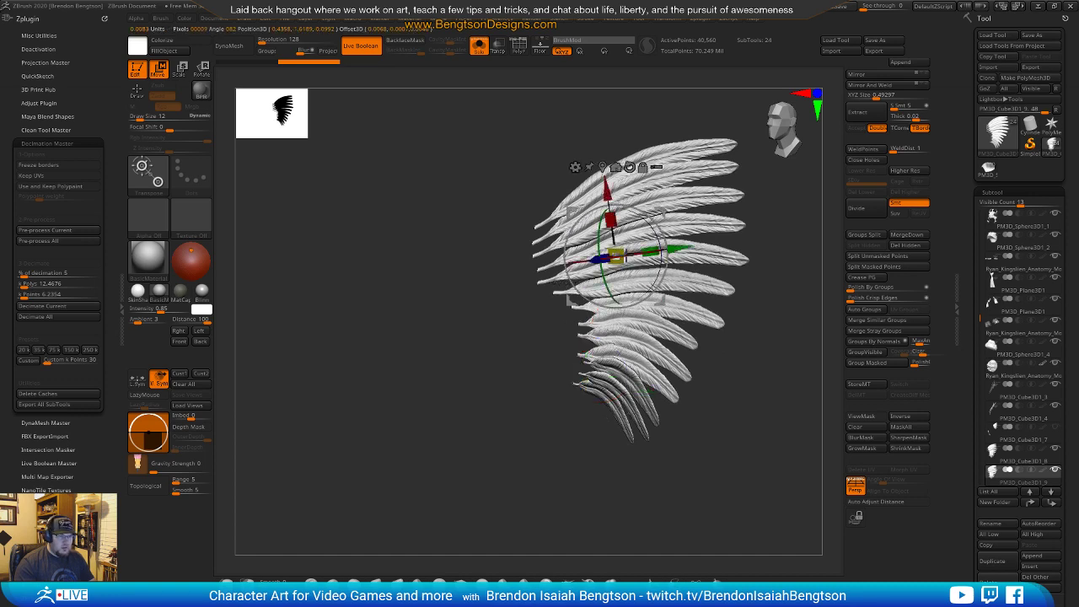
alt+click(550, 294)
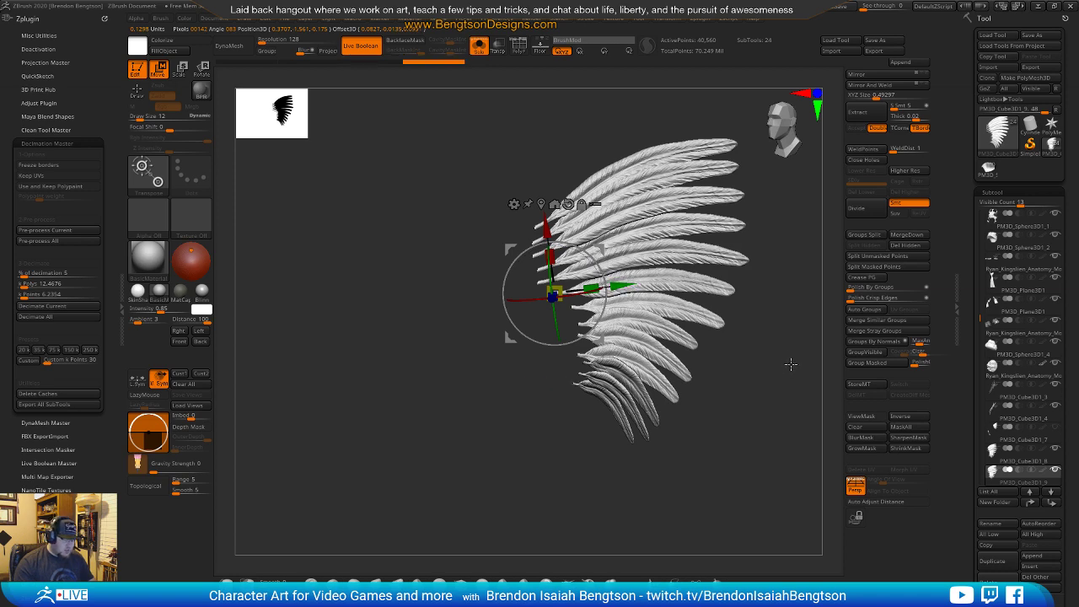
Show the full headdress and rotate, shift and slightly enlarge the duplicate wing so it forms a second feather layer behind the horn.
key(alt+s)
drag(603, 285, 629, 267)
alt+right_drag(689, 298, 610, 333)
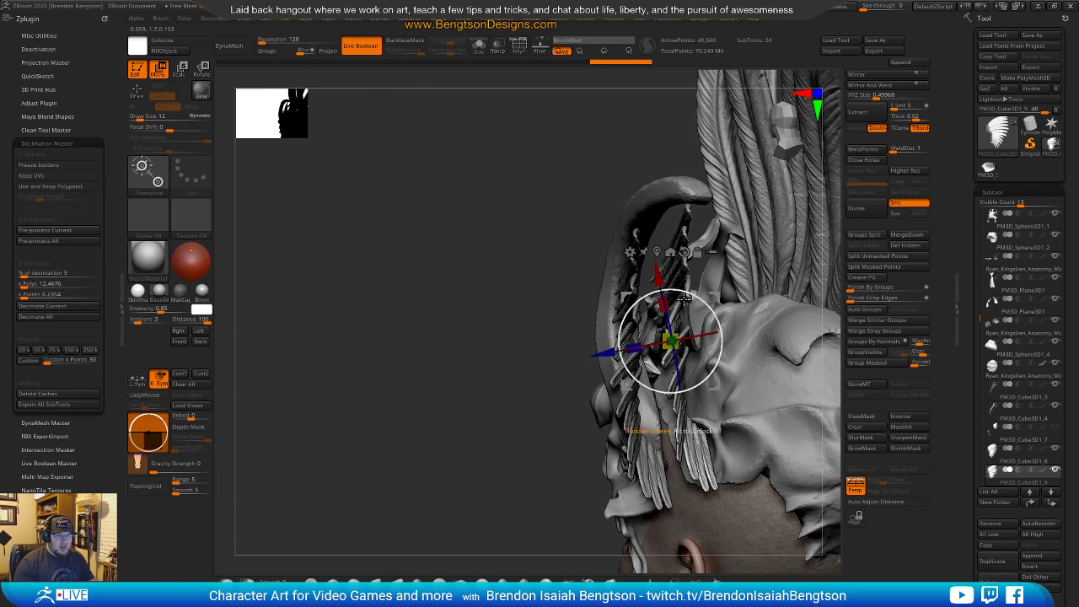
drag(716, 295, 687, 296)
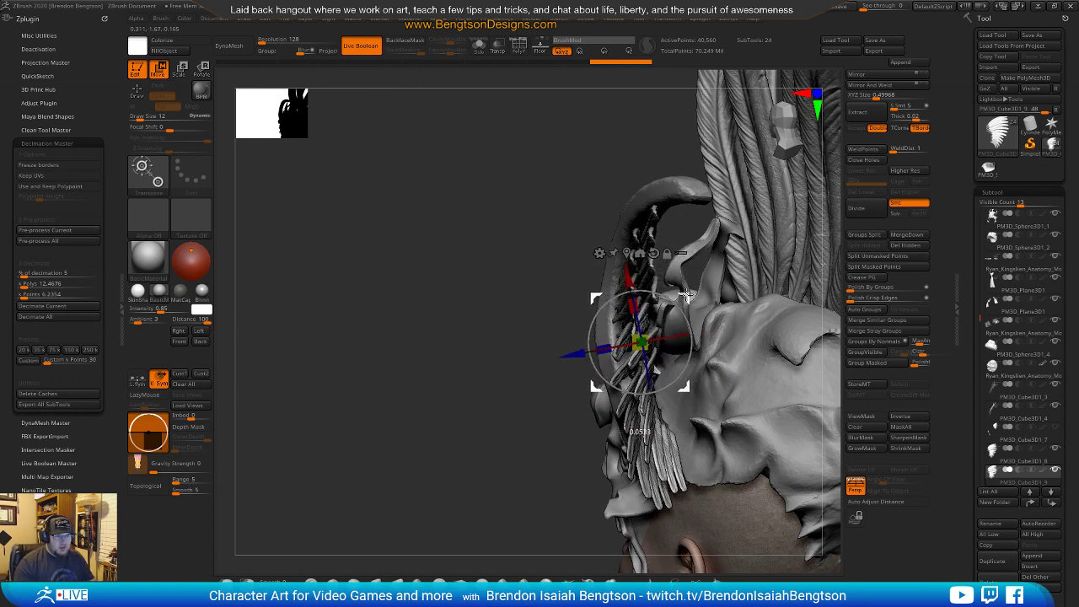
drag(481, 430, 563, 316)
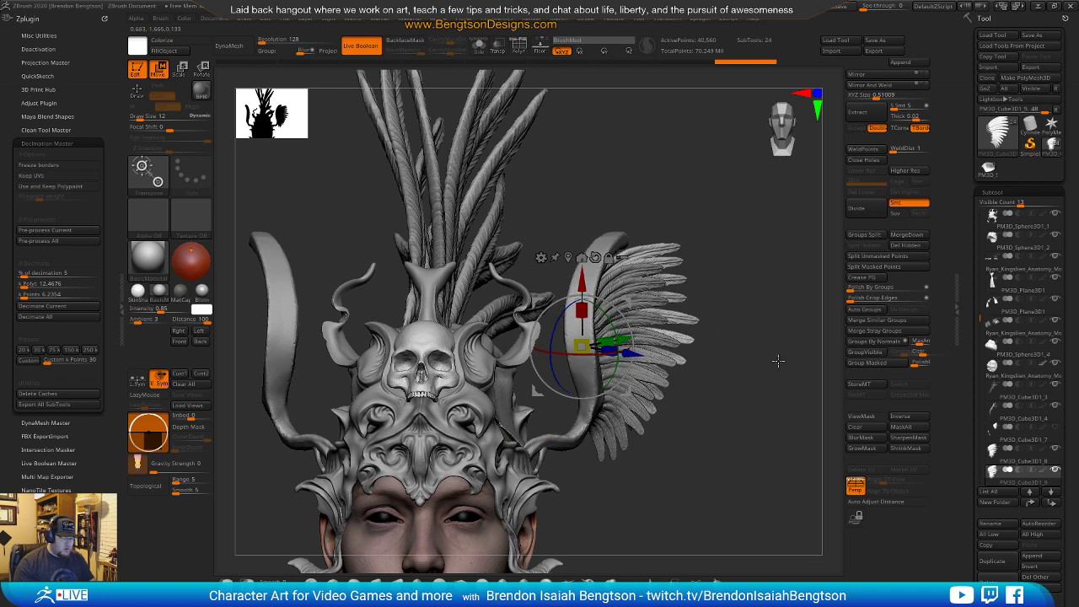
Apply Mirror And Weld to the duplicate wing and the first wing so both feather layers exist on each side.
key(q)
key(f)
drag(781, 397, 776, 414)
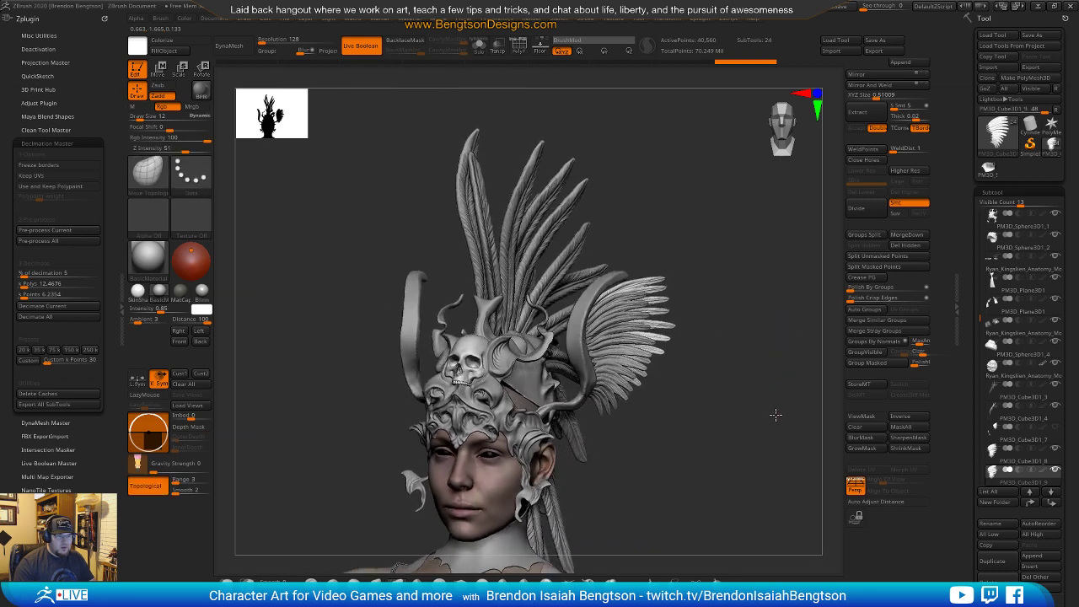
click(890, 74)
click(983, 449)
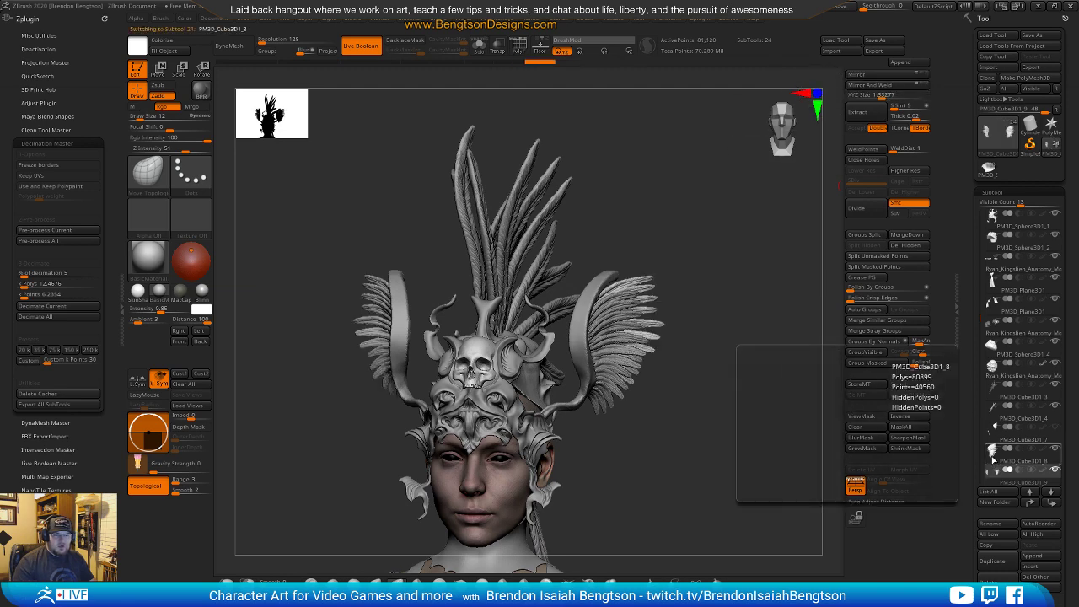
click(877, 88)
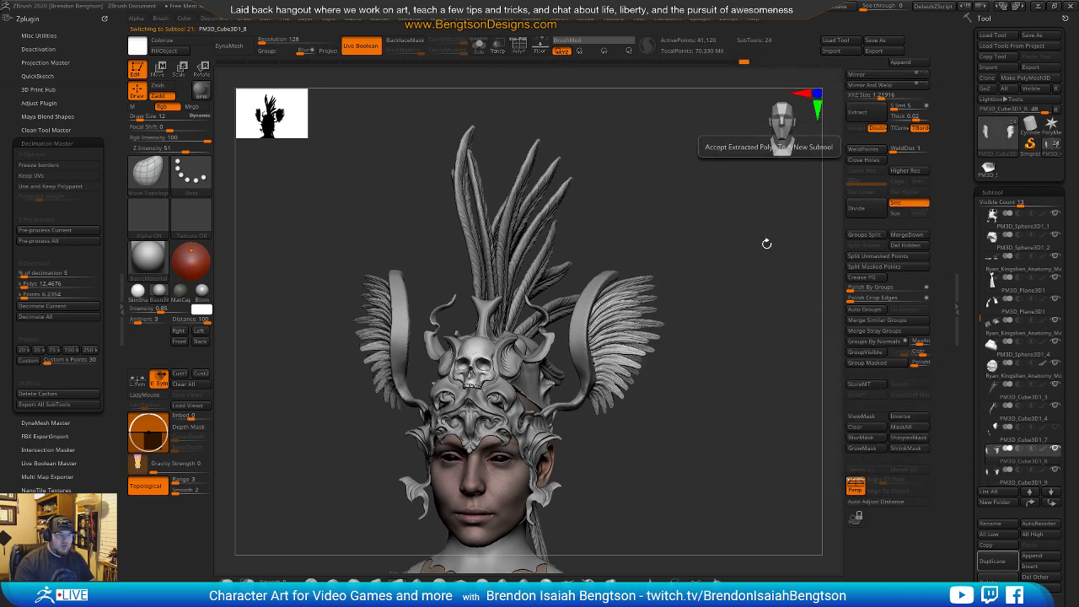
Examine the mirrored double-layer wings from the front and side, up close and with the whole bust in view.
mouse_move(718, 411)
alt+mouse_down()
mouse_move(716, 437)
mouse_move(724, 374)
mouse_move(714, 393)
mouse_move(738, 393)
mouse_move(685, 404)
mouse_move(714, 405)
mouse_move(702, 405)
mouse_move(701, 393)
mouse_move(711, 501)
alt+mouse_up()
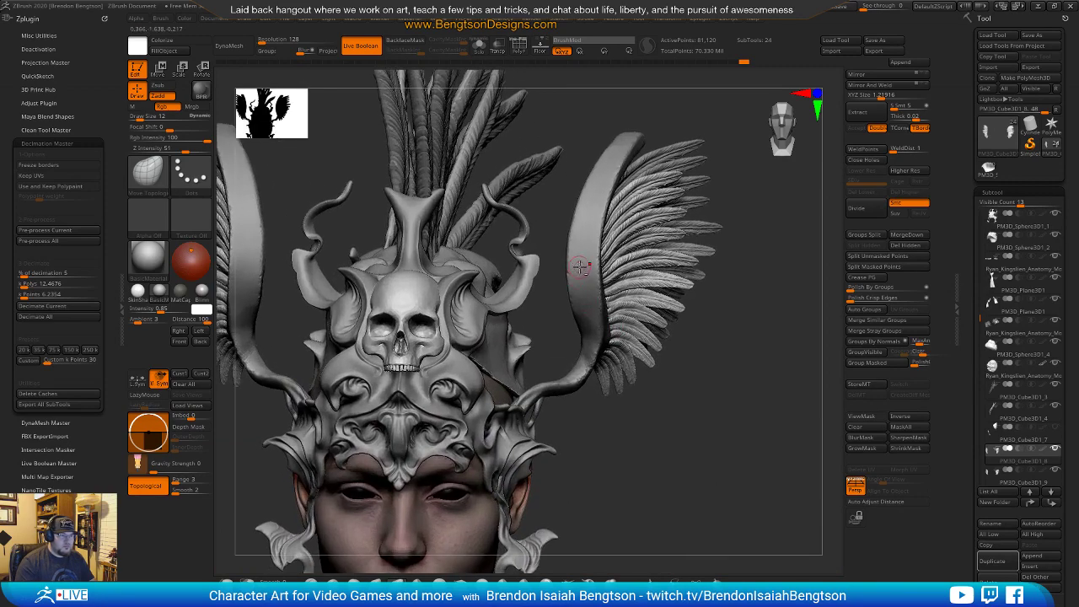
mouse_move(764, 348)
alt+mouse_down()
mouse_move(775, 467)
mouse_move(779, 443)
mouse_move(750, 481)
mouse_move(771, 402)
mouse_move(744, 371)
mouse_move(771, 369)
alt+mouse_up()
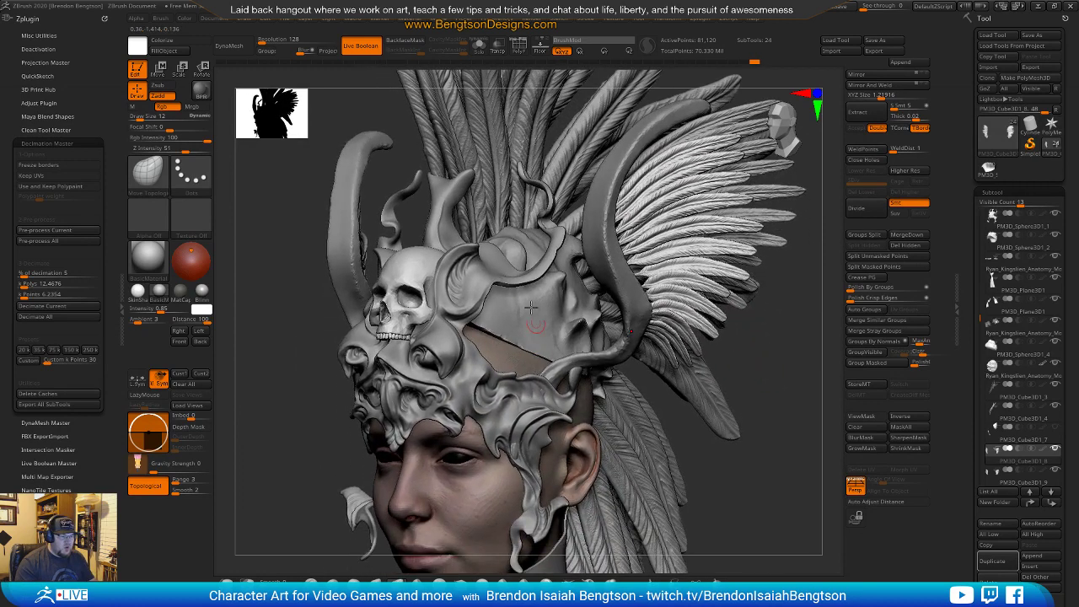
drag(745, 358, 842, 212)
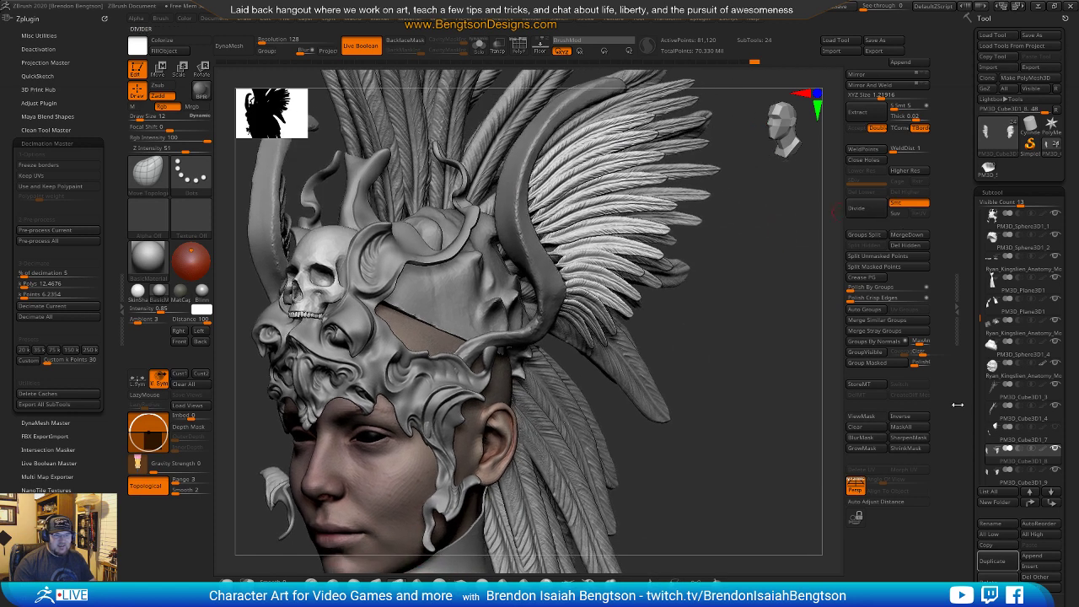
drag(982, 318, 988, 209)
mouse_move(762, 369)
mouse_down()
mouse_move(746, 338)
mouse_move(745, 368)
mouse_move(683, 351)
mouse_move(749, 348)
mouse_move(740, 379)
mouse_move(737, 295)
mouse_move(732, 363)
mouse_up()
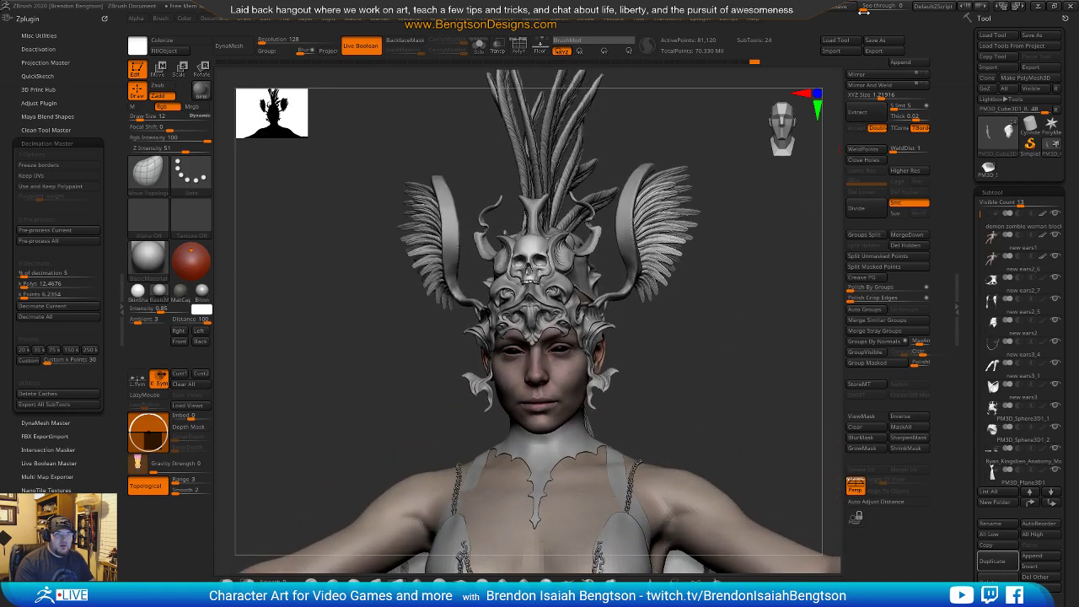
Study the dark headdress and collar reference images behind the sculpting window, then bring the window back to full size.
drag(864, 6, 872, 6)
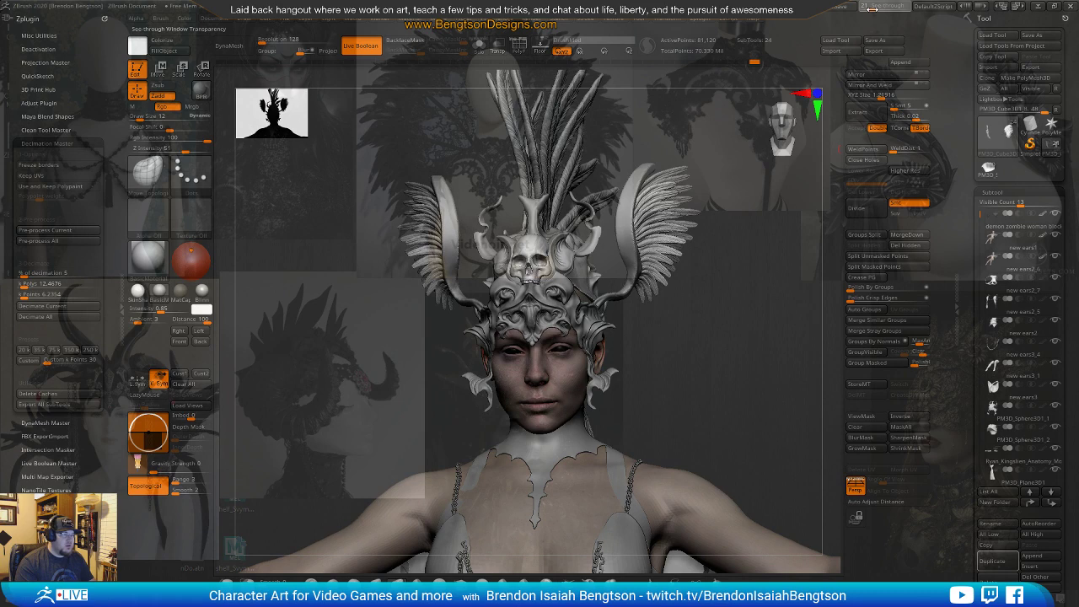
drag(872, 7, 861, 7)
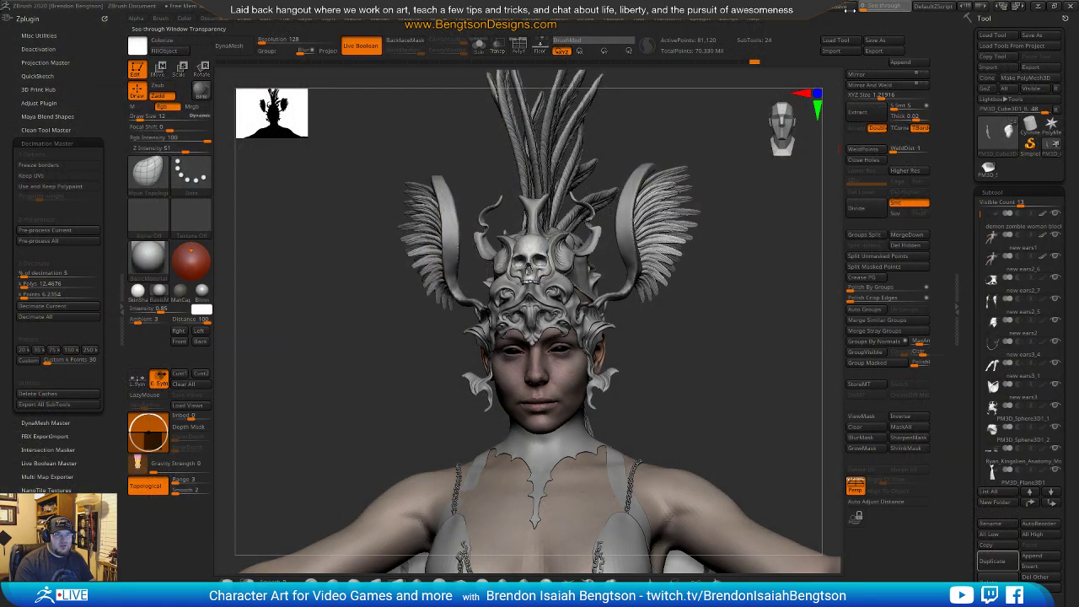
click(1038, 8)
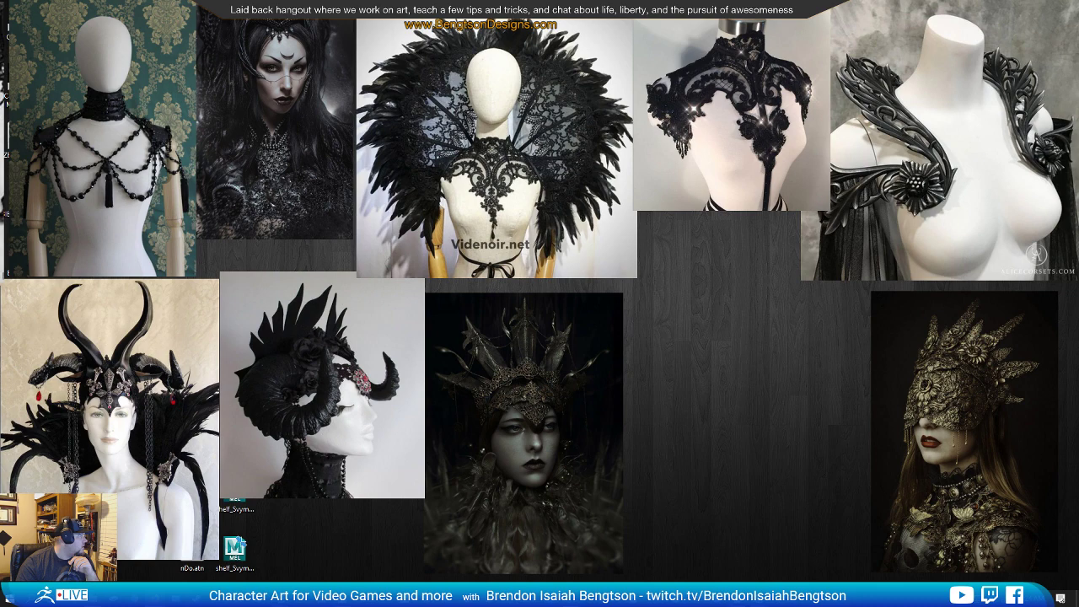
drag(0, 243, 745, 320)
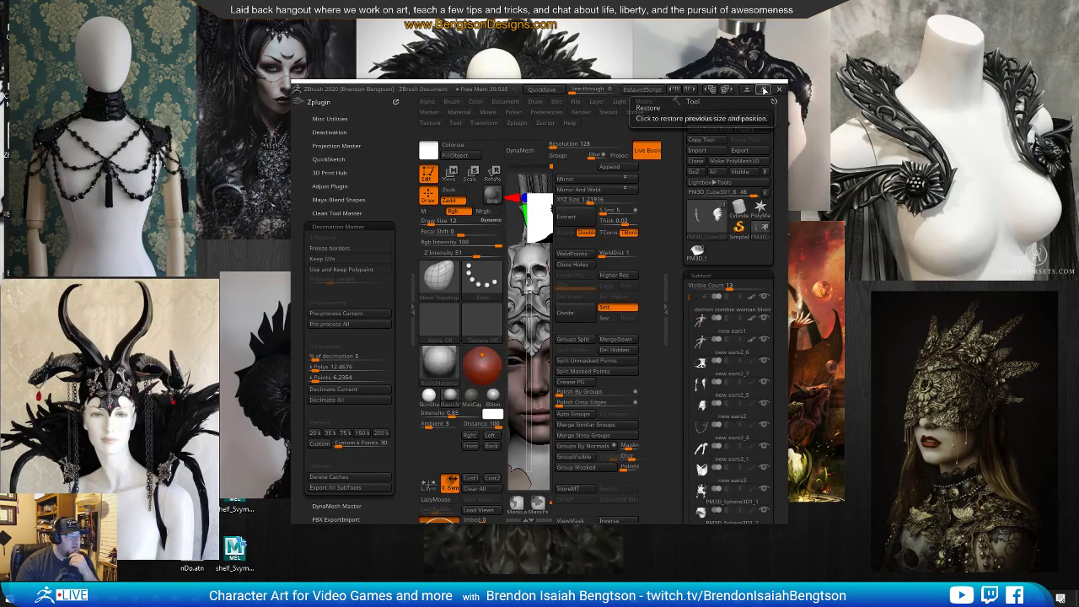
click(763, 90)
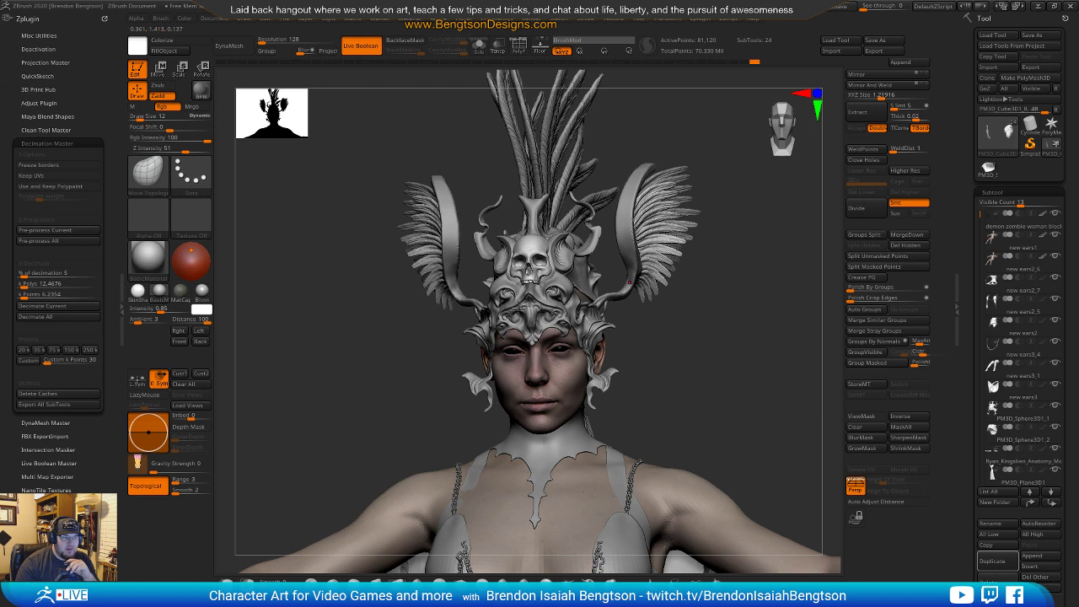
Collapse the plugin tray to enlarge the canvas and check the wings and horns up close.
click(124, 306)
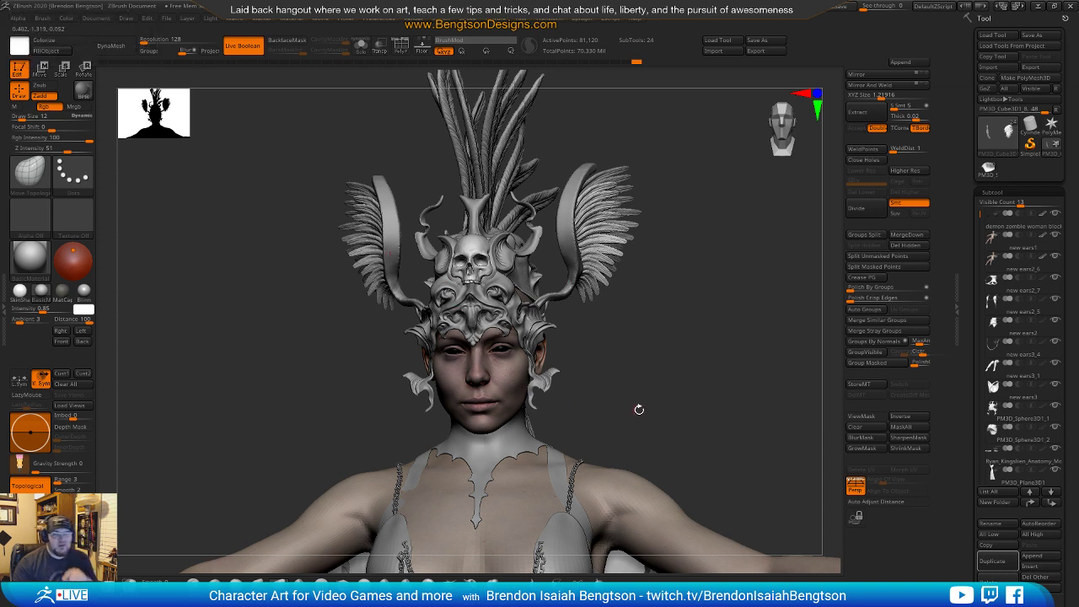
mouse_move(743, 350)
mouse_down()
mouse_move(687, 367)
mouse_move(732, 392)
mouse_move(743, 356)
mouse_up()
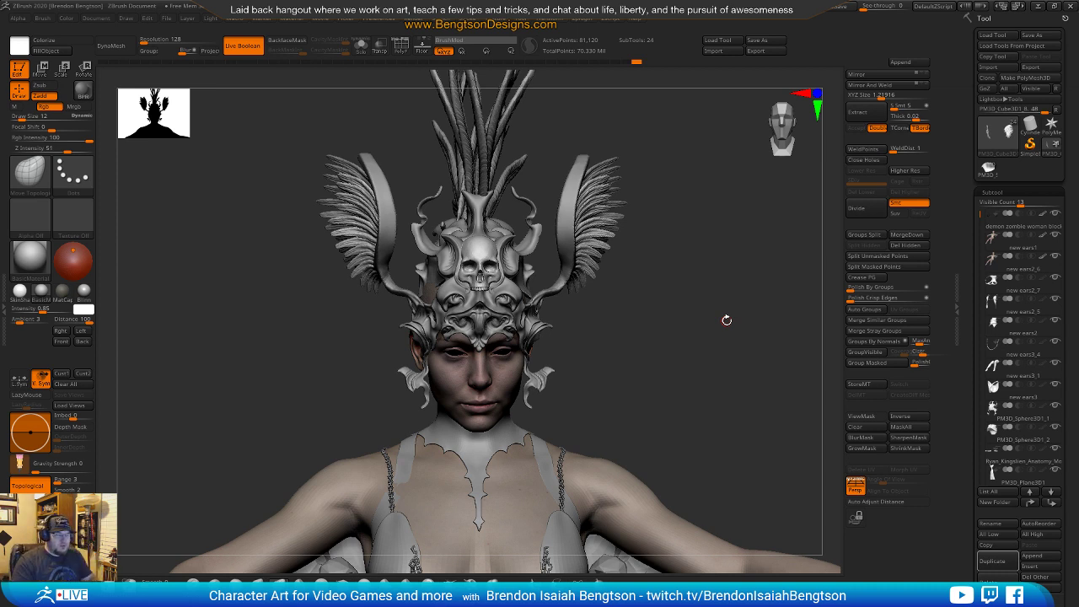
mouse_move(670, 300)
mouse_down()
mouse_move(683, 287)
mouse_move(718, 299)
mouse_move(656, 299)
mouse_move(723, 298)
mouse_move(672, 299)
mouse_move(692, 305)
mouse_move(673, 311)
mouse_move(675, 400)
mouse_up()
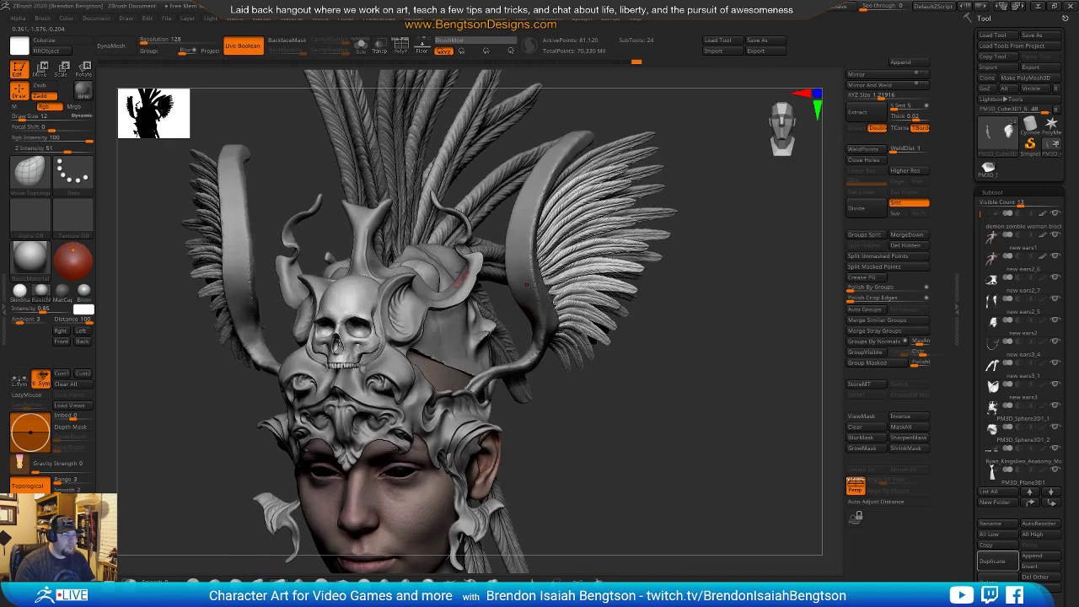
Isolate the pair of curved horns, duplicate them and hide the original pair before showing the full headdress again.
mouse_move(699, 194)
mouse_down()
mouse_move(704, 284)
mouse_move(716, 246)
mouse_move(686, 264)
mouse_move(687, 251)
mouse_up()
alt+click(513, 310)
key(shift+s)
alt+drag(643, 335, 702, 302)
click(1004, 566)
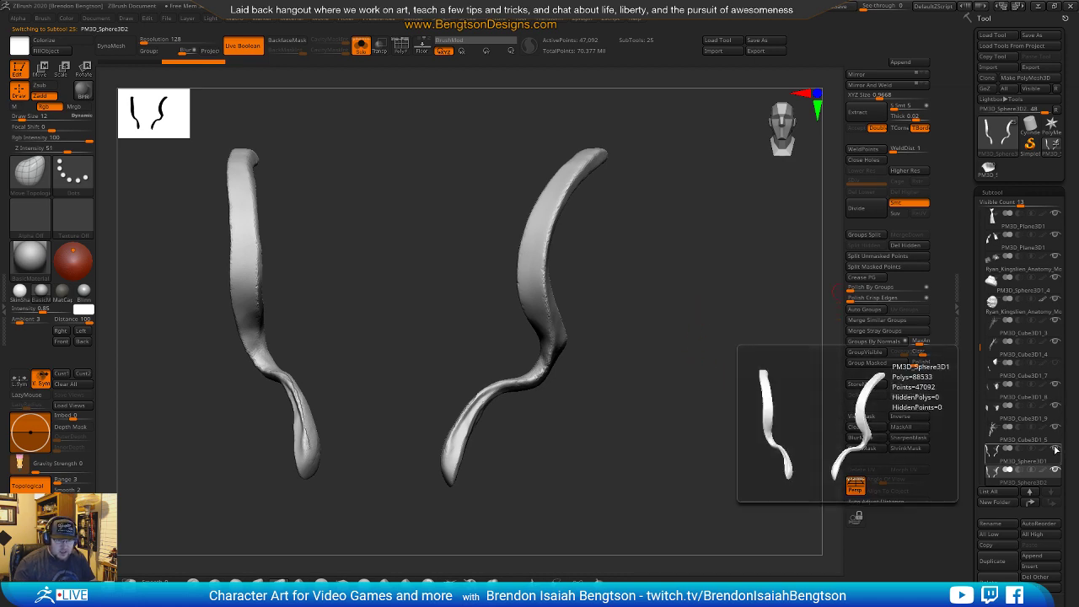
key(b)
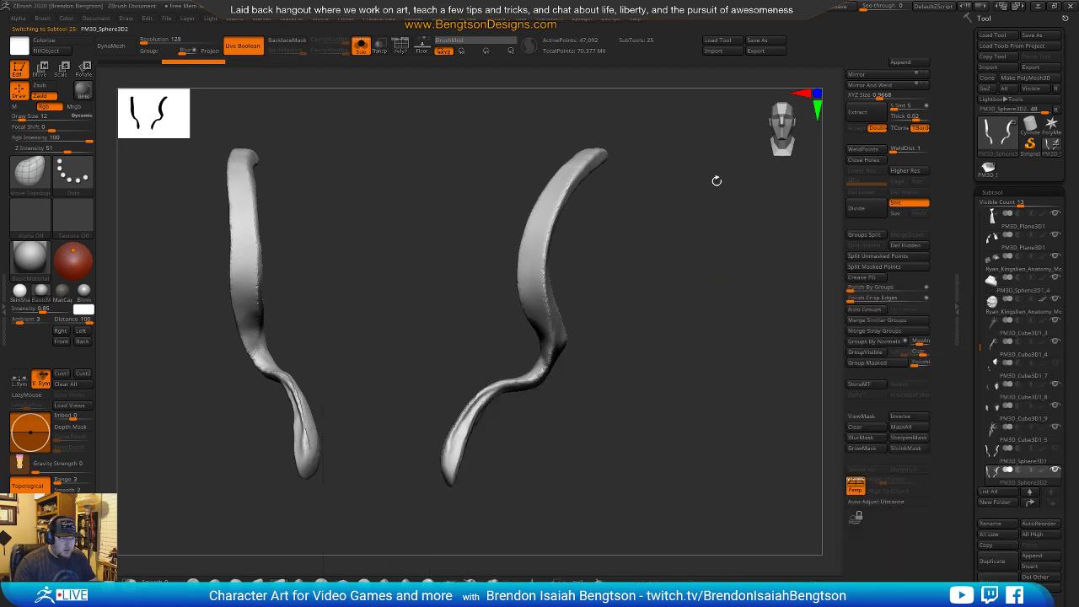
key(v)
mouse_move(716, 272)
mouse_down()
mouse_move(744, 311)
mouse_move(732, 337)
mouse_move(692, 193)
mouse_up()
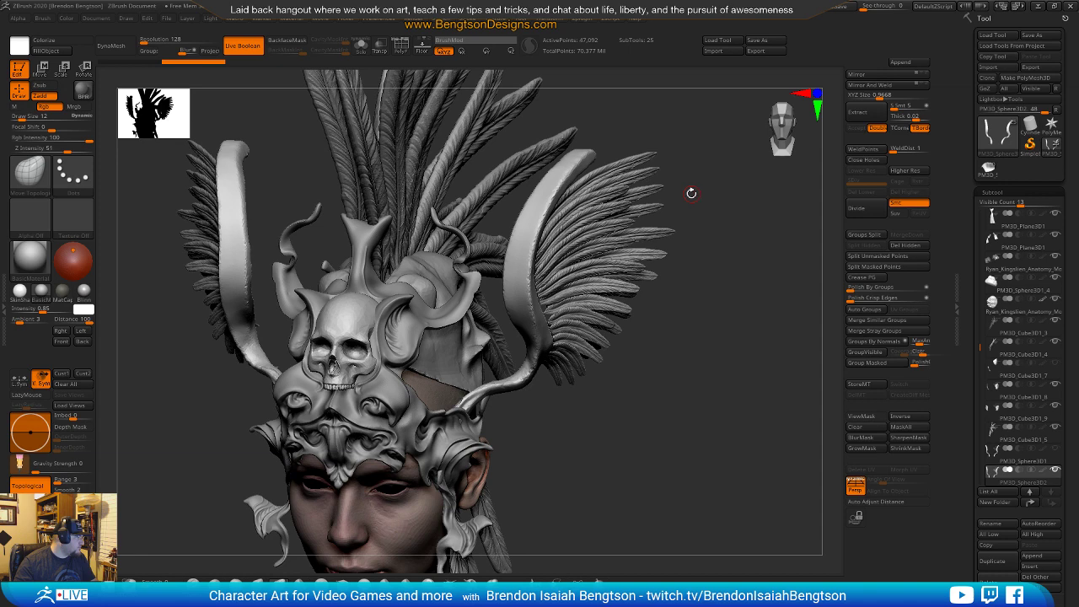
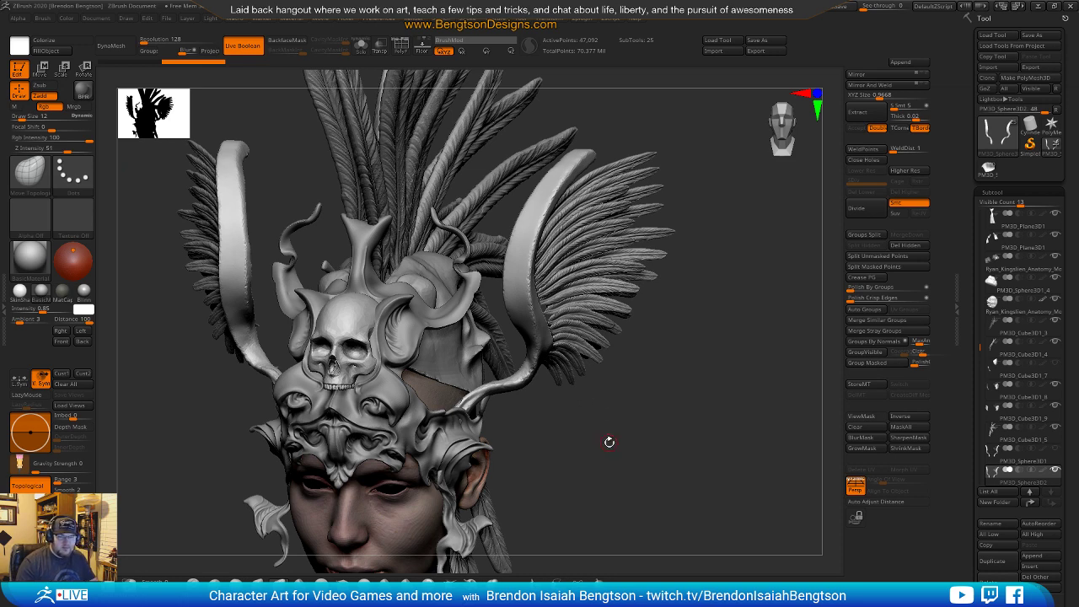
Examine the curved horns and feather wings from the front, three-quarter and side views.
mouse_move(593, 421)
mouse_down()
mouse_move(588, 381)
mouse_move(593, 398)
mouse_move(617, 341)
mouse_up()
mouse_move(644, 287)
mouse_down()
mouse_move(761, 301)
mouse_move(761, 330)
mouse_move(747, 329)
mouse_move(761, 313)
mouse_move(734, 319)
mouse_move(706, 371)
mouse_move(709, 328)
mouse_up()
drag(438, 374, 450, 374)
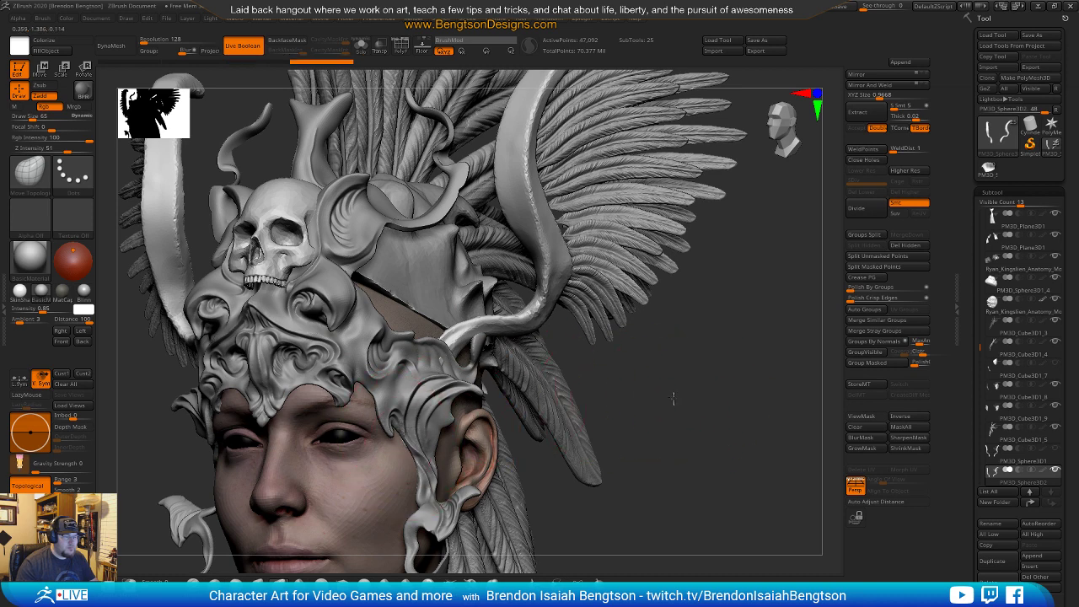
drag(676, 398, 413, 434)
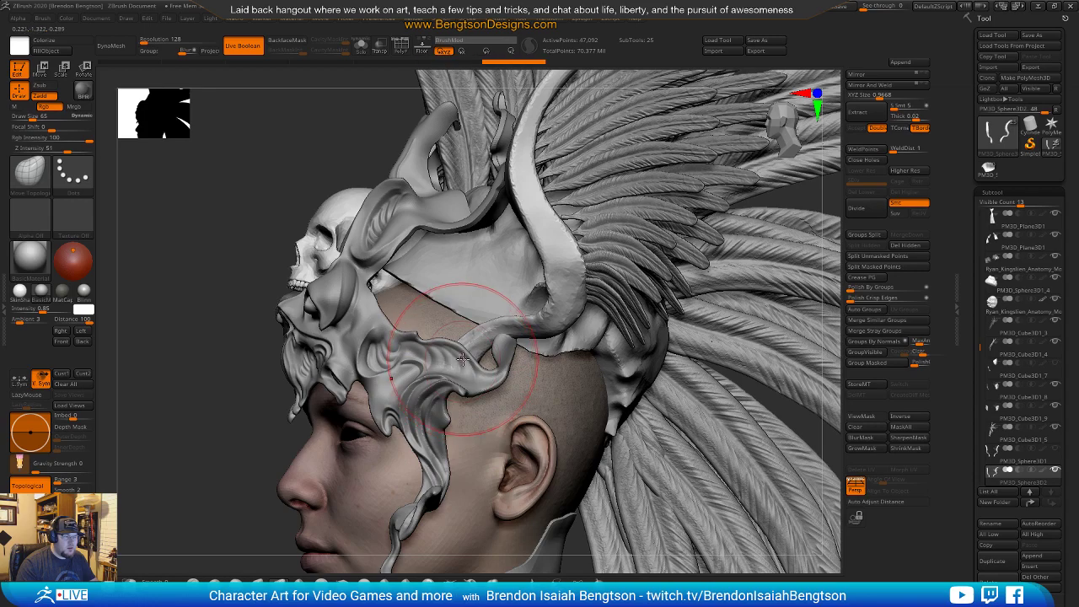
mouse_move(434, 253)
mouse_down()
mouse_move(737, 317)
mouse_move(704, 461)
mouse_up()
Set the draw size to 21 and switch to the ClayBuildup brush over the curved horn beside the wing.
key(space)
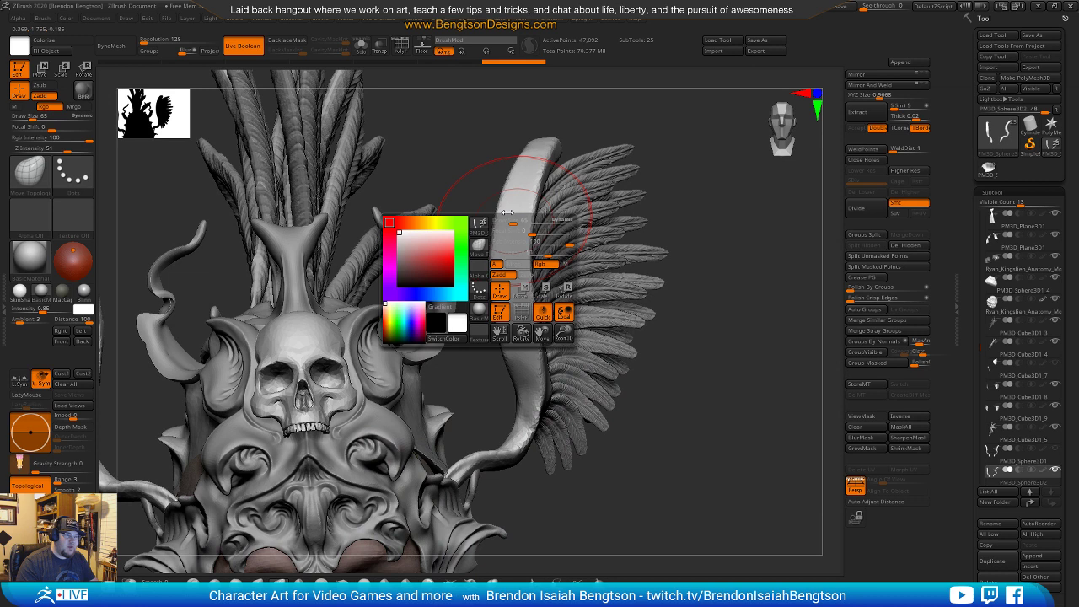
drag(510, 221, 501, 221)
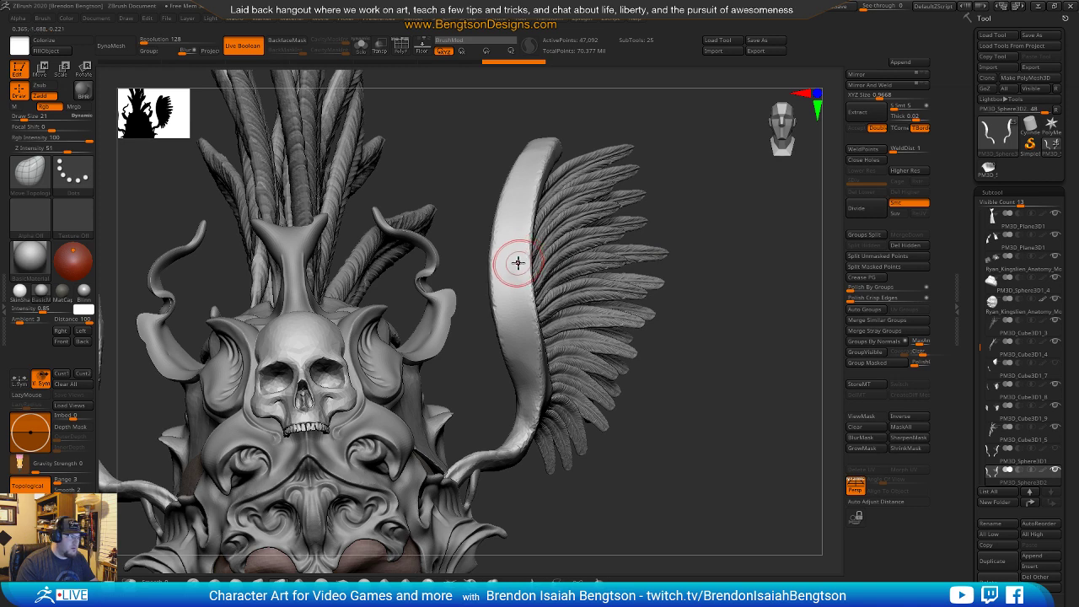
alt+drag(796, 266, 806, 340)
drag(688, 212, 681, 250)
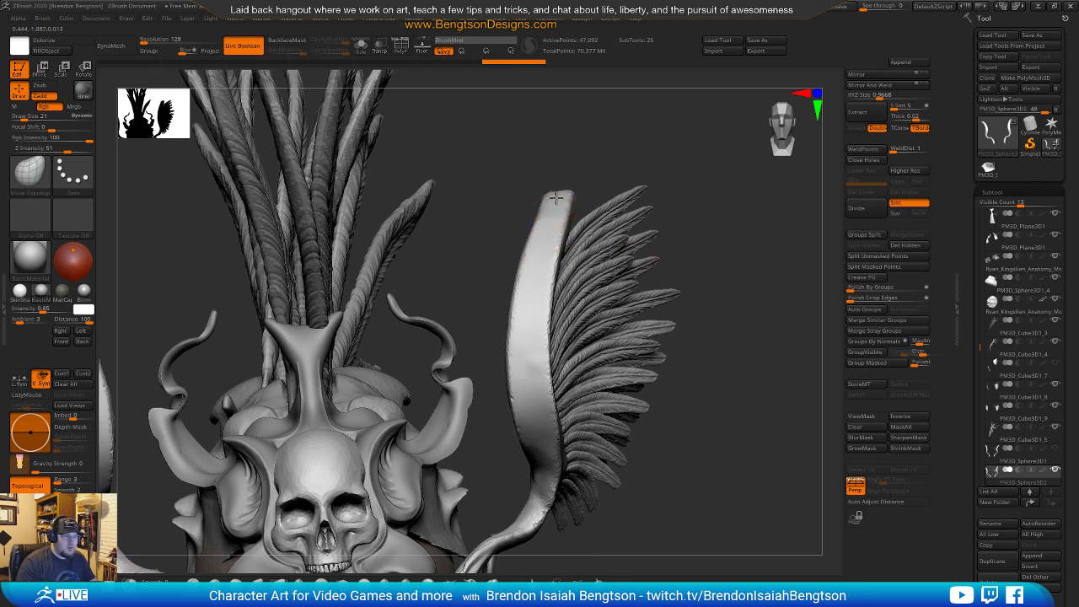
key(b)
key(c)
key(b)
key(ctrl+z)
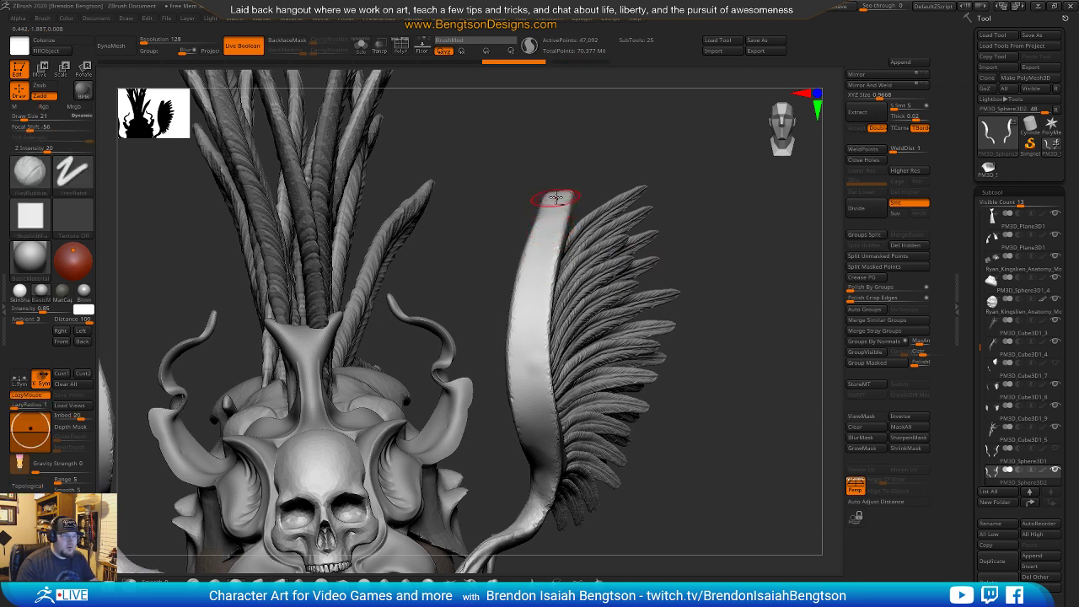
Try building up clay strokes down the front face of the curved horn, then undo them.
drag(530, 311, 527, 434)
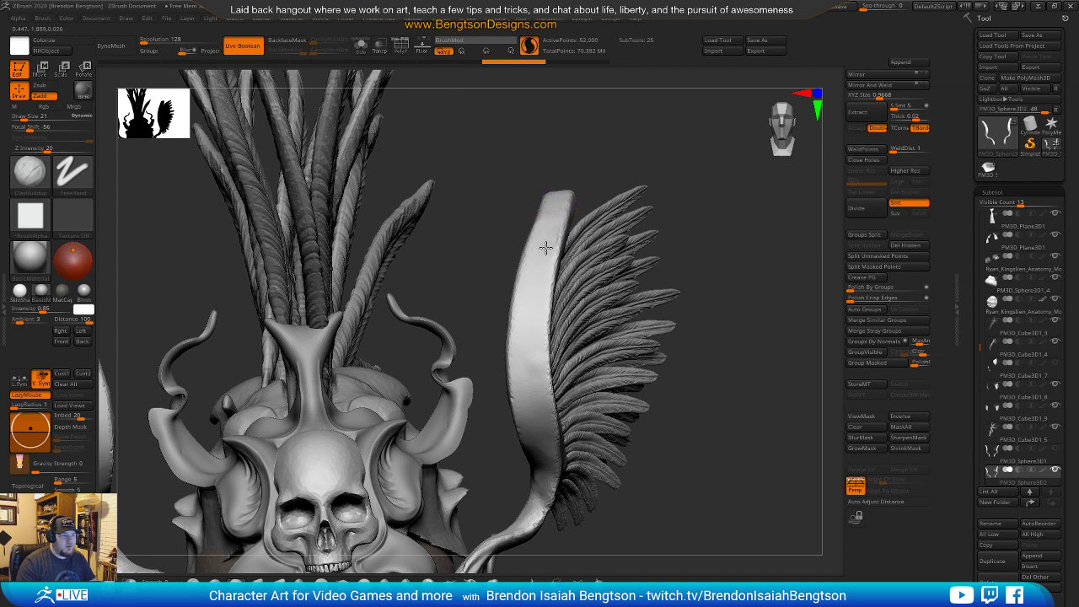
drag(534, 311, 540, 485)
drag(737, 233, 727, 221)
key(ctrl+z)
drag(580, 167, 574, 189)
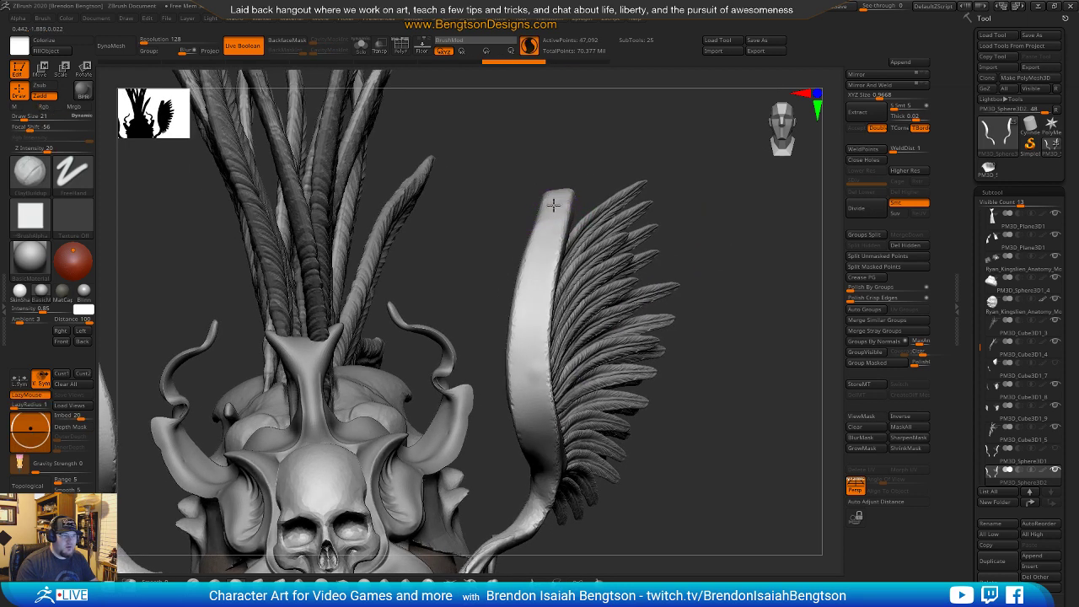
drag(532, 324, 540, 408)
key(ctrl+z)
Build up raised clay along the length of the curved horn's front face and edges.
drag(593, 174, 556, 192)
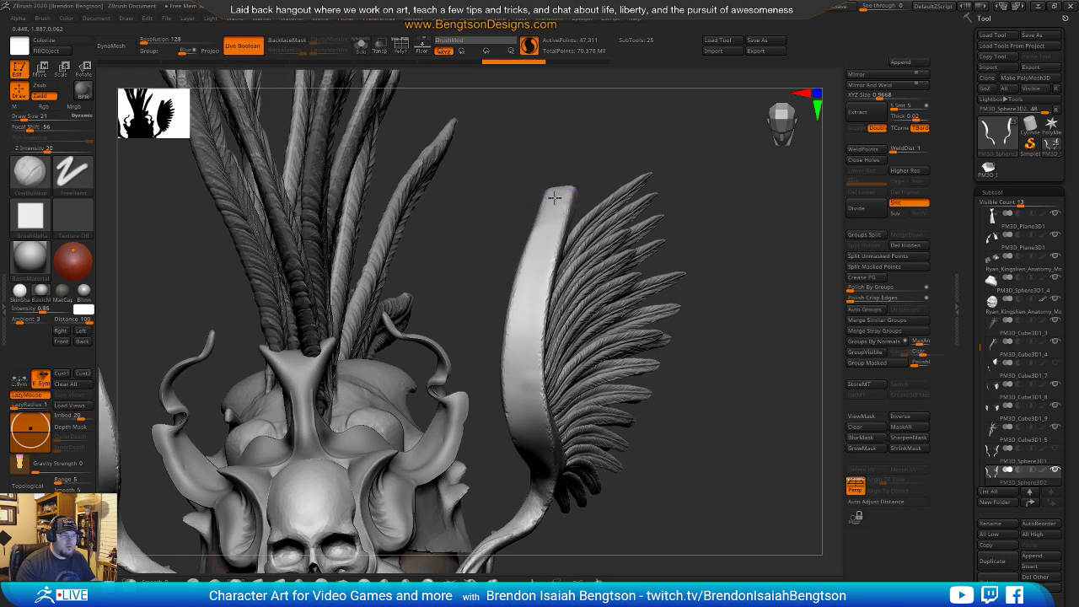
drag(526, 321, 537, 447)
mouse_move(694, 309)
mouse_down()
mouse_move(788, 261)
mouse_move(677, 278)
mouse_up()
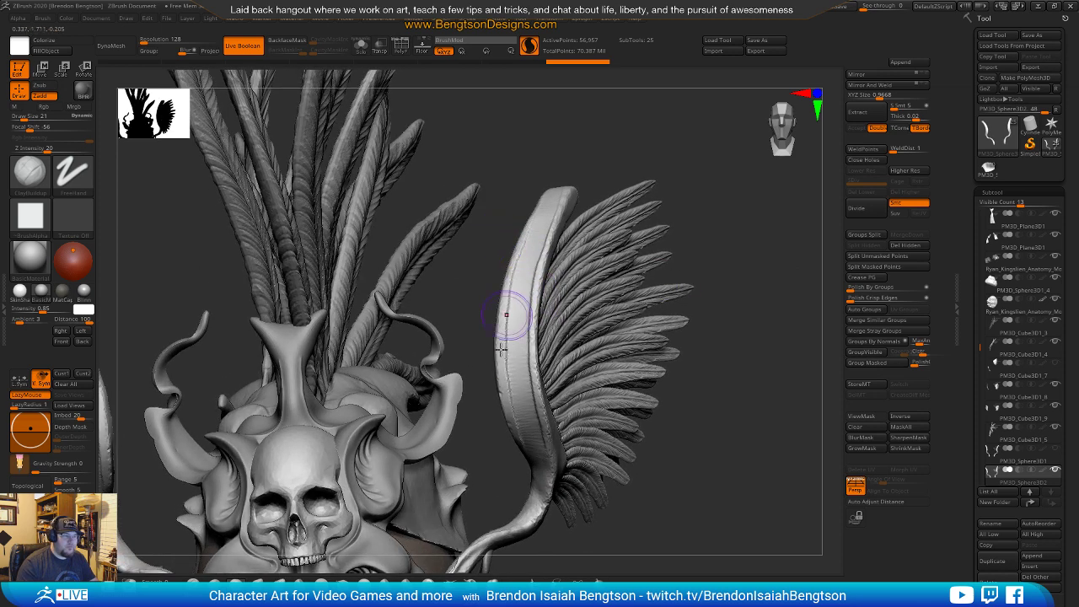
Sculpt thin lengthwise ridges along the horn's edges and front face with the Standard brush at a smaller size.
key(space)
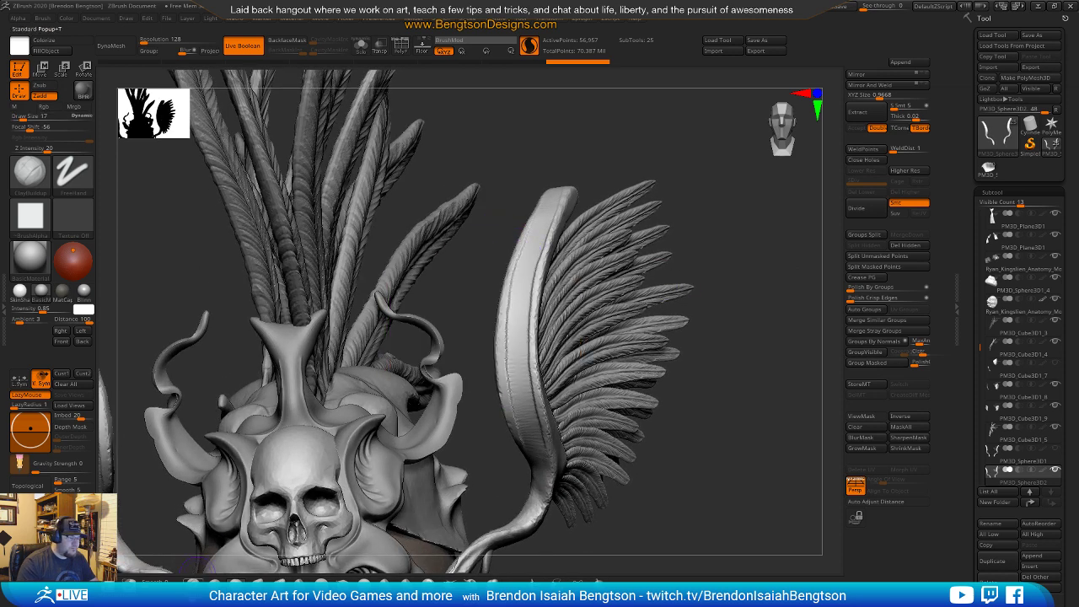
key(b)
key(s)
key(t)
key(space)
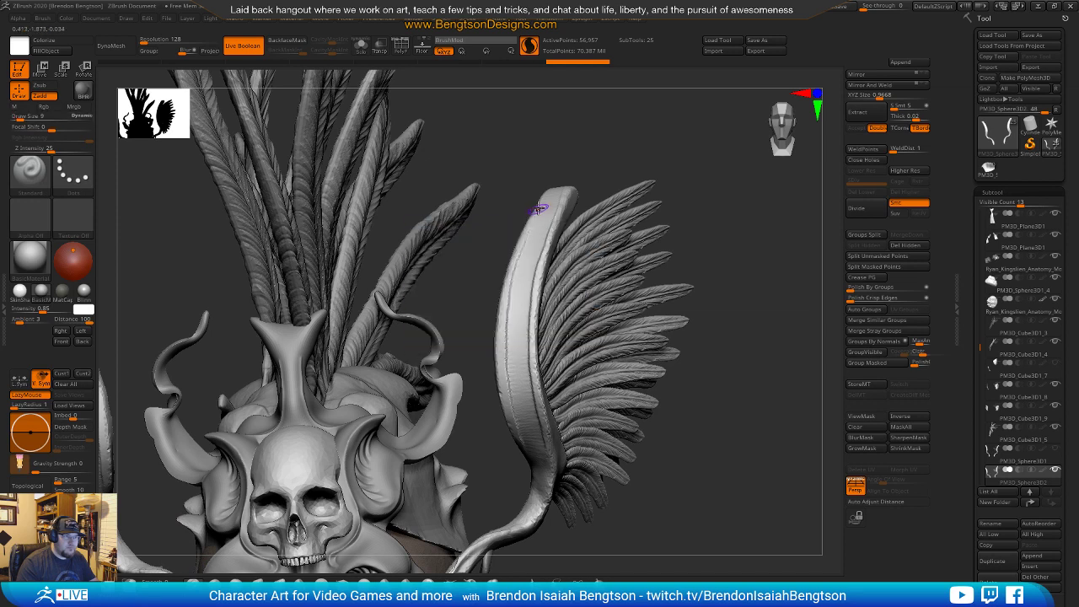
drag(514, 271, 506, 414)
drag(499, 356, 508, 422)
mouse_move(498, 364)
mouse_down()
mouse_move(512, 429)
mouse_move(501, 327)
mouse_move(517, 246)
mouse_up()
drag(510, 285, 541, 215)
drag(612, 164, 590, 201)
drag(554, 193, 545, 268)
mouse_move(748, 297)
mouse_down()
mouse_move(564, 251)
mouse_move(530, 312)
mouse_up()
drag(528, 248, 525, 338)
drag(525, 291, 520, 309)
Smooth the lengthwise ridges from the horn's base up to its tip.
key(shift)
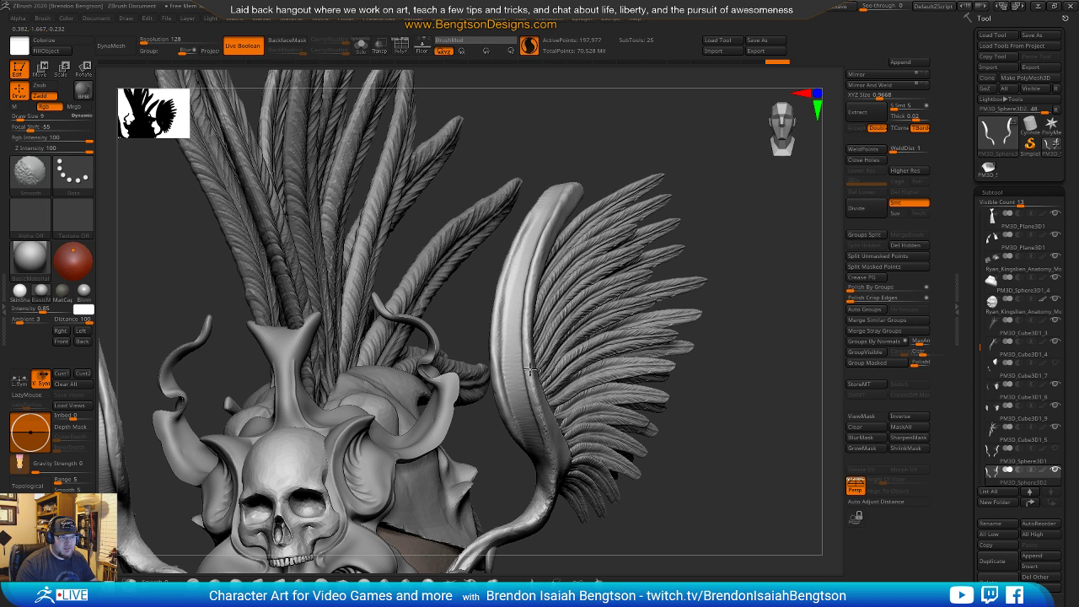
mouse_move(542, 421)
shift+mouse_down()
mouse_move(525, 352)
mouse_move(529, 378)
shift+mouse_up()
drag(546, 456, 524, 289)
drag(521, 359, 544, 245)
mouse_move(532, 289)
mouse_down()
mouse_move(569, 195)
mouse_move(526, 216)
mouse_up()
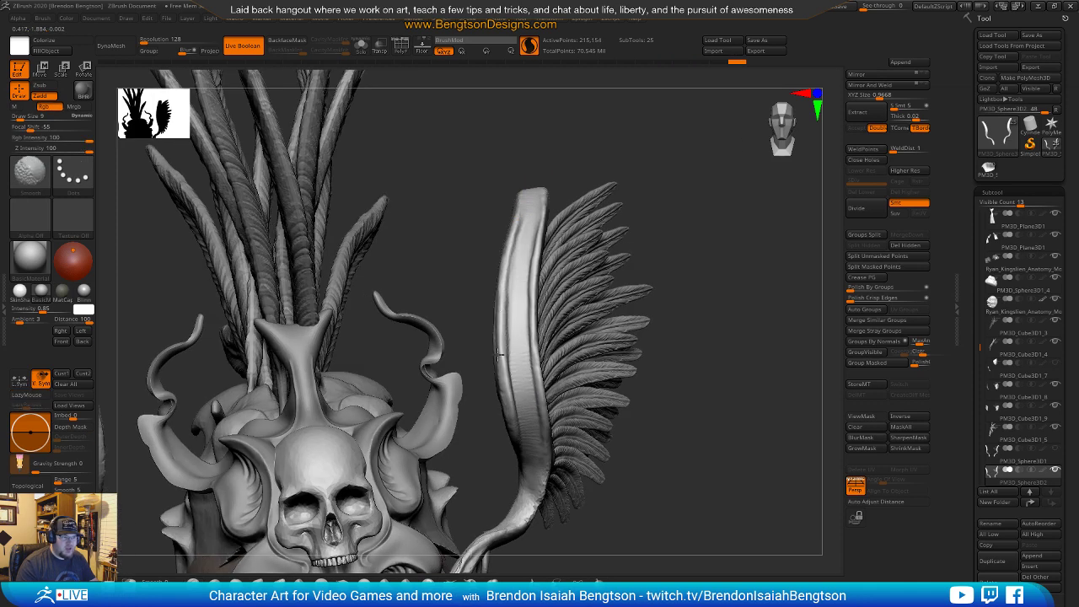
shift+drag(498, 360, 494, 339)
mouse_move(472, 282)
mouse_down()
mouse_move(504, 316)
mouse_move(492, 293)
mouse_up()
Sculpt a raised rim down the horn's inner edge with the Standard brush at draw size 12 and smooth it.
key(space)
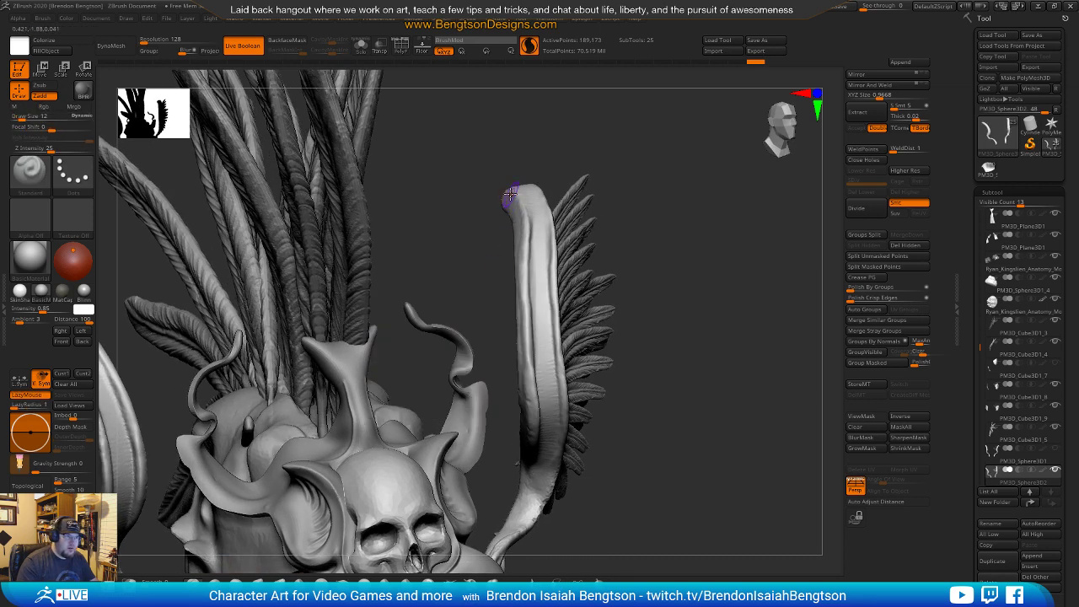
mouse_move(514, 200)
mouse_down()
mouse_move(521, 343)
mouse_move(516, 326)
mouse_up()
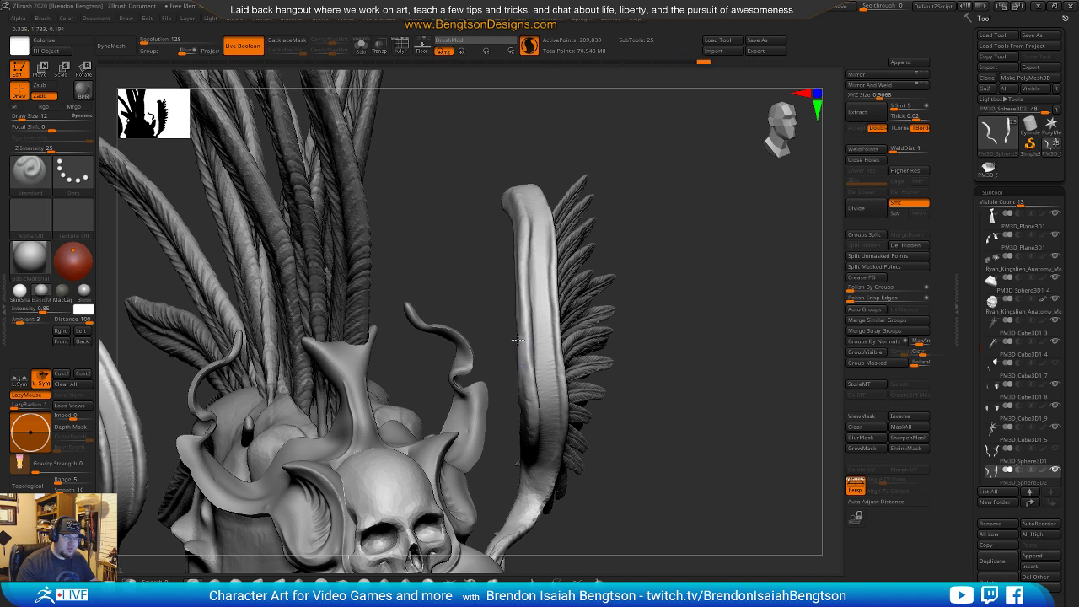
drag(524, 380, 524, 324)
mouse_move(728, 275)
mouse_down()
mouse_move(721, 249)
mouse_move(620, 217)
mouse_up()
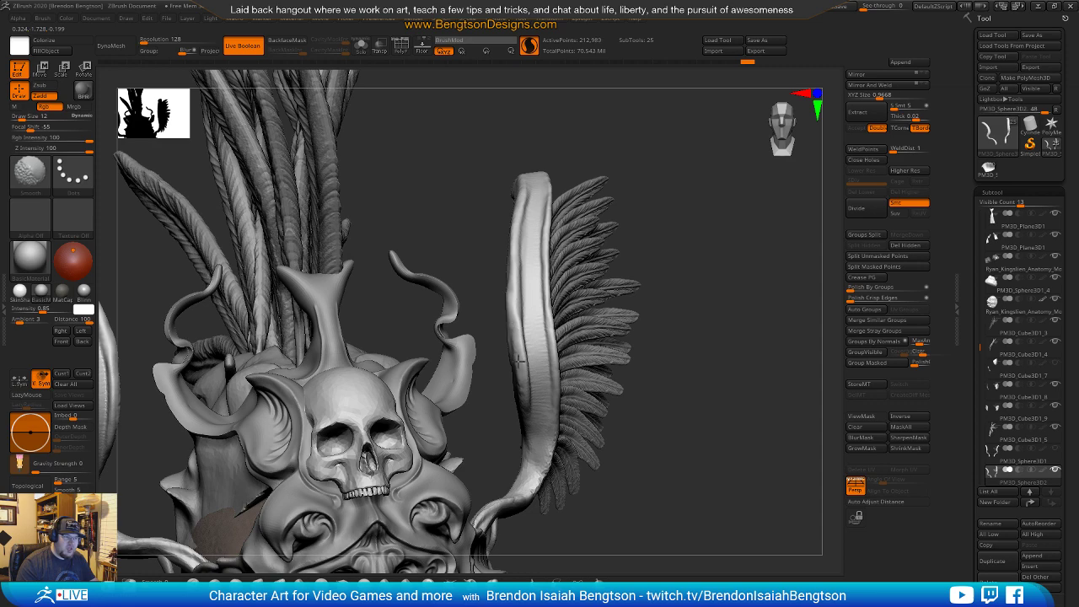
shift+drag(525, 405, 524, 410)
drag(744, 323, 713, 321)
mouse_move(774, 237)
mouse_down()
mouse_move(782, 249)
mouse_move(776, 225)
mouse_move(754, 229)
mouse_move(753, 290)
mouse_move(742, 278)
mouse_up()
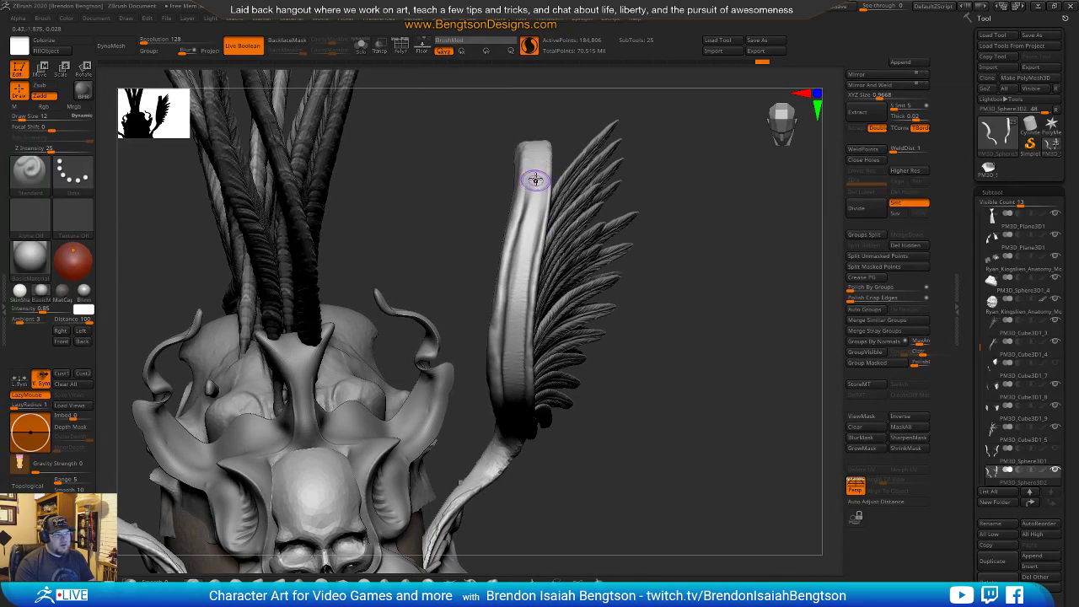
Build up a raised band down the middle of the horn's front face with the Standard brush.
drag(536, 162, 520, 286)
drag(528, 211, 516, 388)
drag(515, 297, 518, 413)
drag(709, 349, 479, 330)
mouse_move(510, 403)
mouse_down()
mouse_move(512, 325)
mouse_move(509, 431)
mouse_move(506, 268)
mouse_up()
mouse_move(708, 196)
mouse_down()
mouse_move(711, 219)
mouse_move(685, 215)
mouse_move(647, 153)
mouse_up()
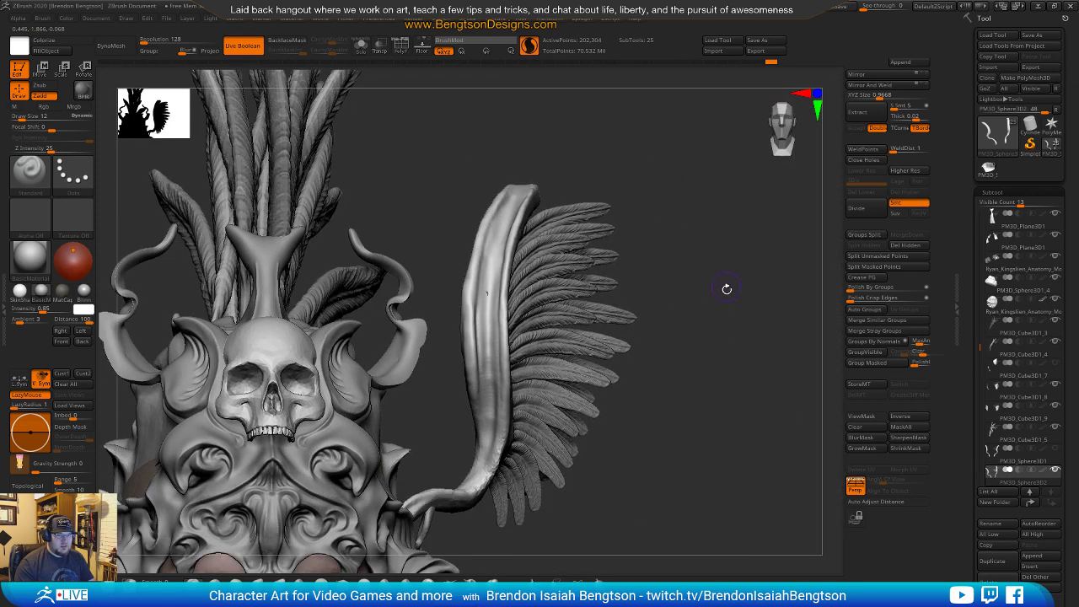
Append a Cylinder3D subtool and select it with the whole model in view.
click(900, 63)
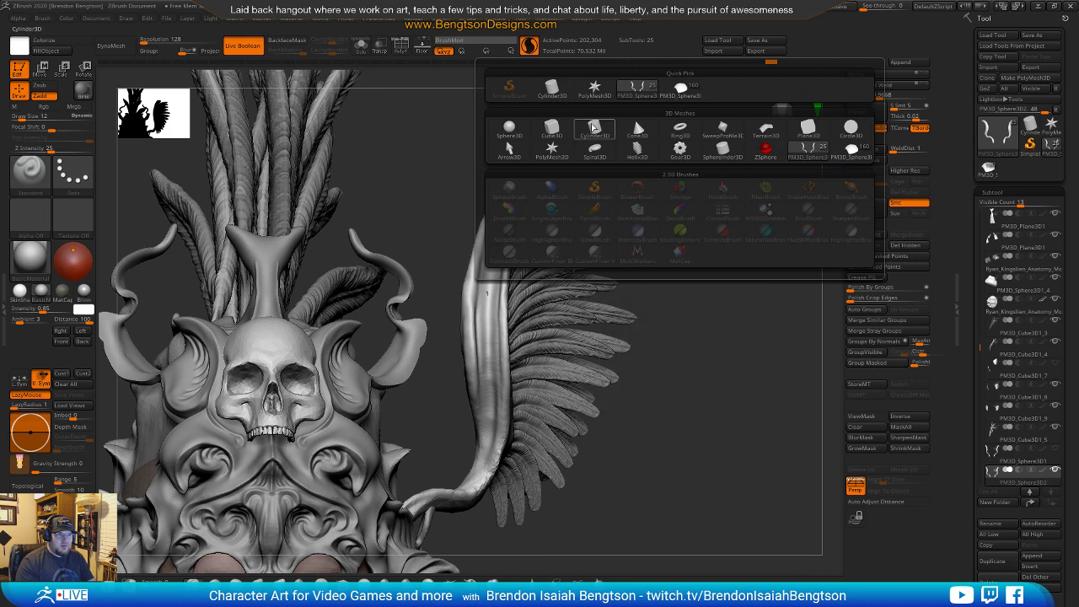
click(595, 131)
key(f)
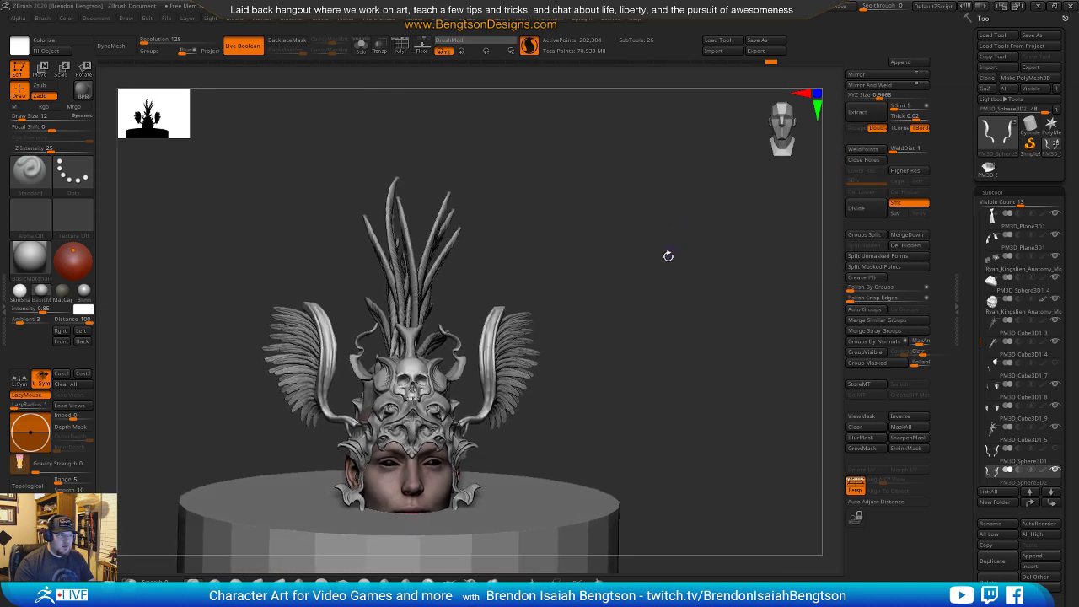
alt+click(540, 523)
drag(680, 362, 678, 284)
drag(696, 322, 558, 387)
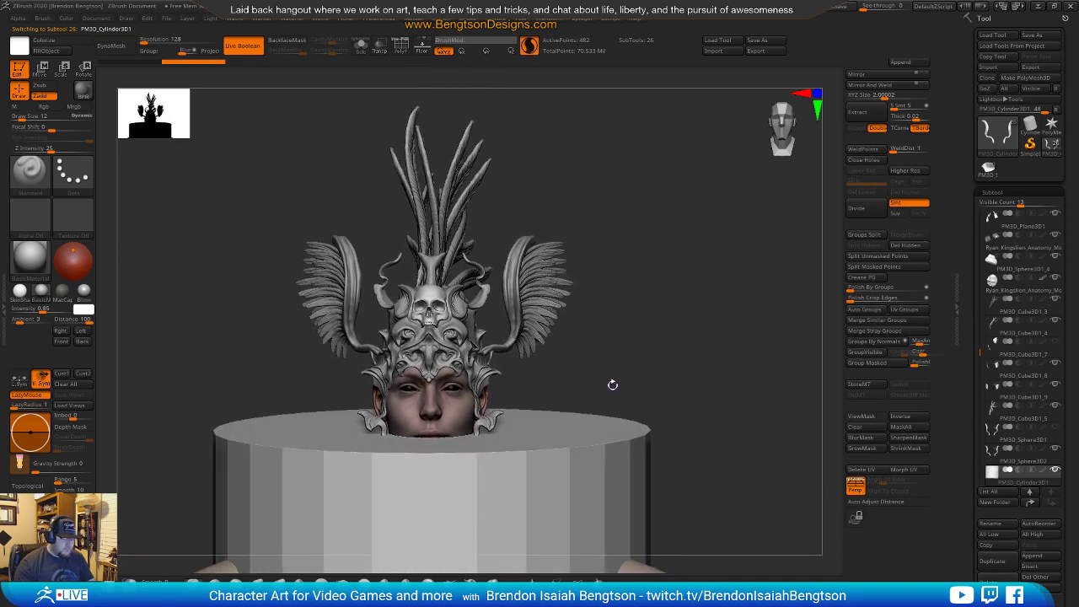
Scale the cylinder down to a small peg and place it in the empty space above the side wing.
key(w)
drag(434, 565, 456, 263)
mouse_move(737, 286)
alt+mouse_down()
mouse_move(730, 249)
mouse_move(748, 290)
alt+mouse_up()
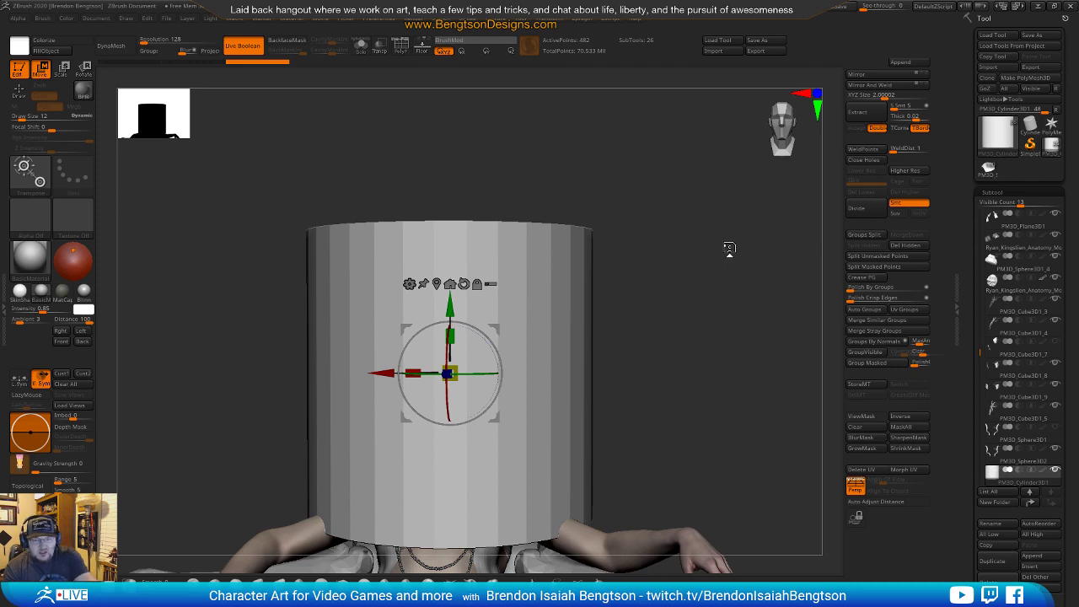
mouse_move(677, 258)
mouse_down()
mouse_move(679, 302)
mouse_move(685, 264)
mouse_up()
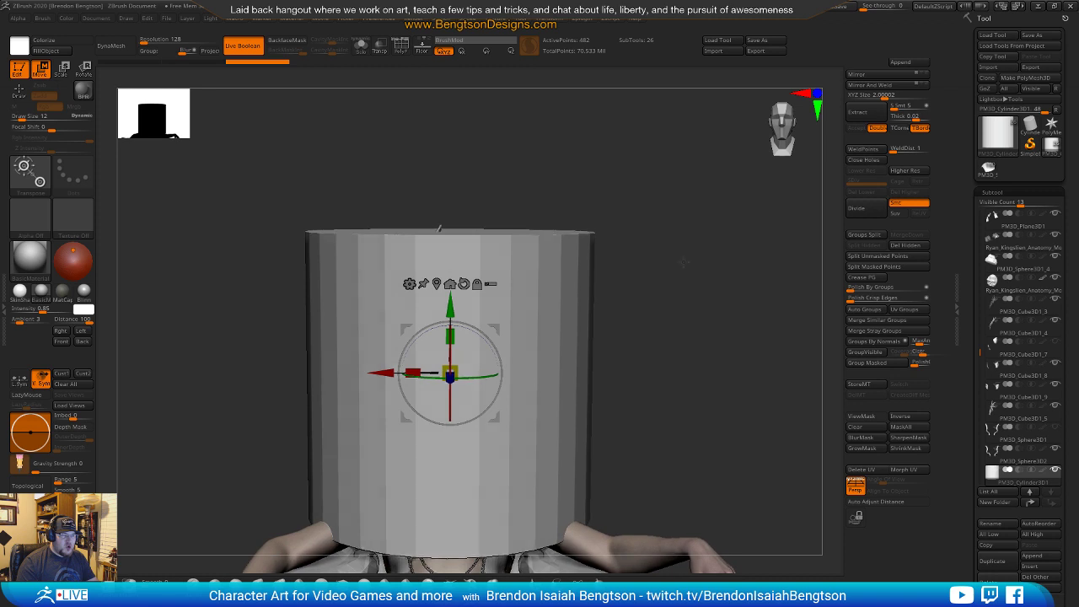
drag(449, 372, 256, 580)
drag(496, 325, 598, 230)
alt+drag(692, 328, 678, 394)
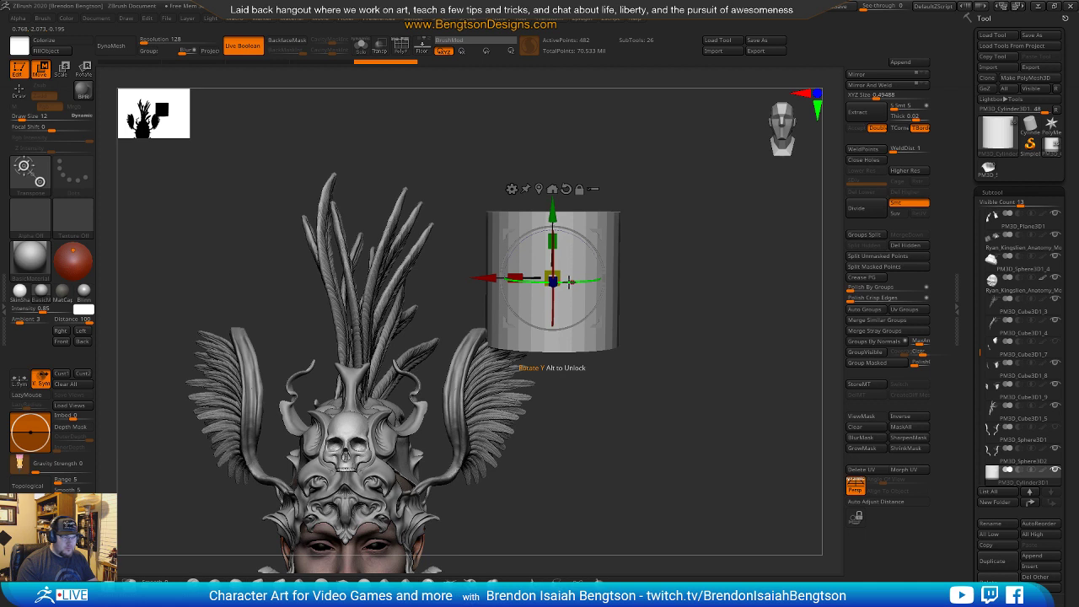
drag(679, 186, 693, 206)
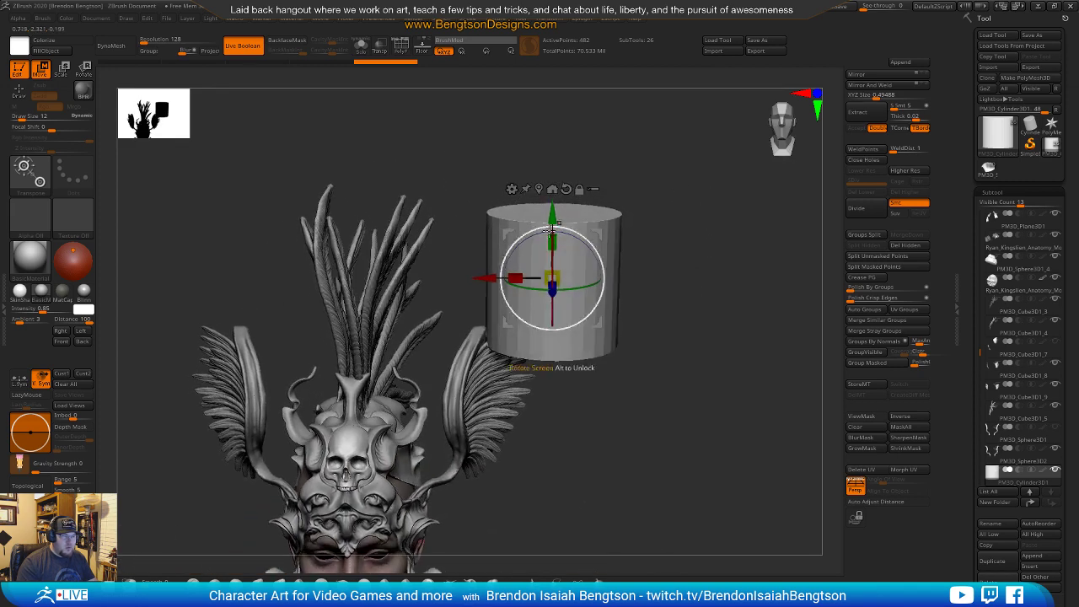
drag(561, 275, 534, 341)
drag(690, 307, 683, 426)
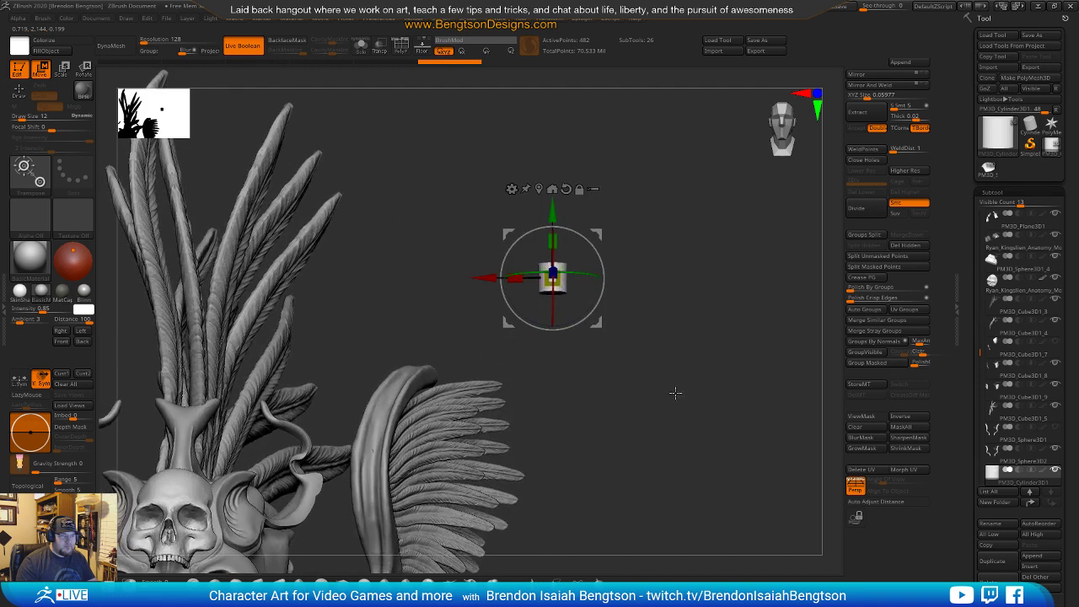
alt+drag(659, 281, 675, 219)
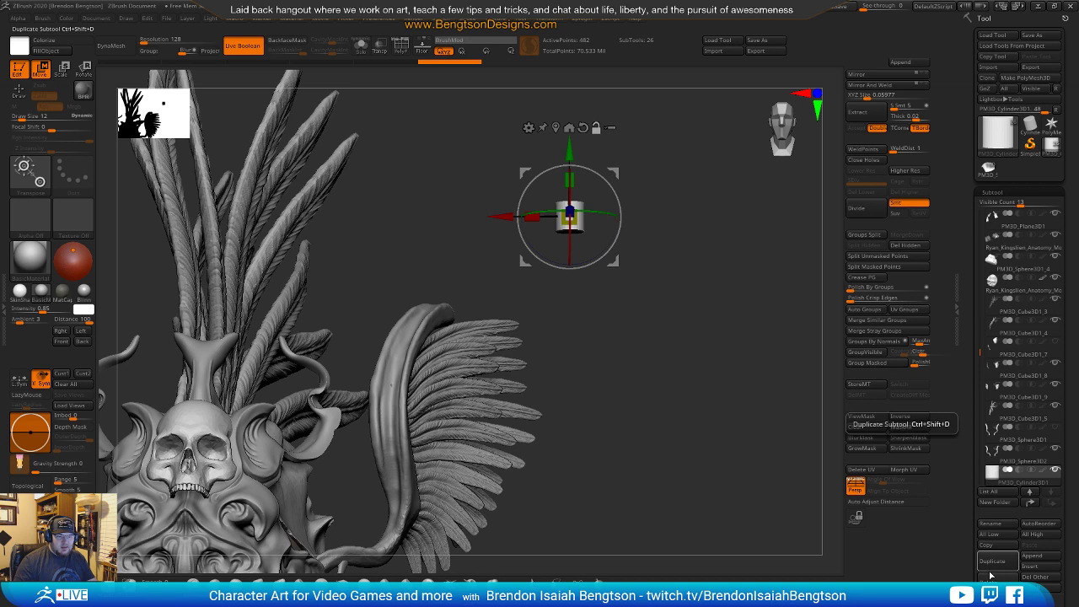
Delete the small cylinder subtool and return to the curved horns.
click(991, 577)
click(877, 590)
drag(623, 357, 661, 307)
Insert a small cylinder from the IMM Primitives brush onto the upper front face of the curved horn.
key(b)
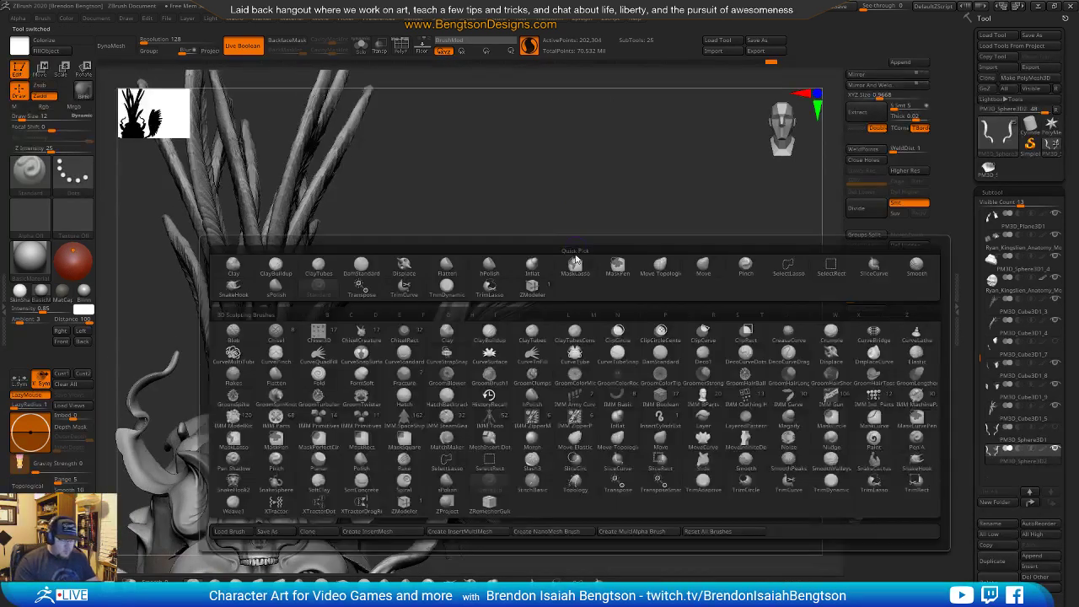
key(i)
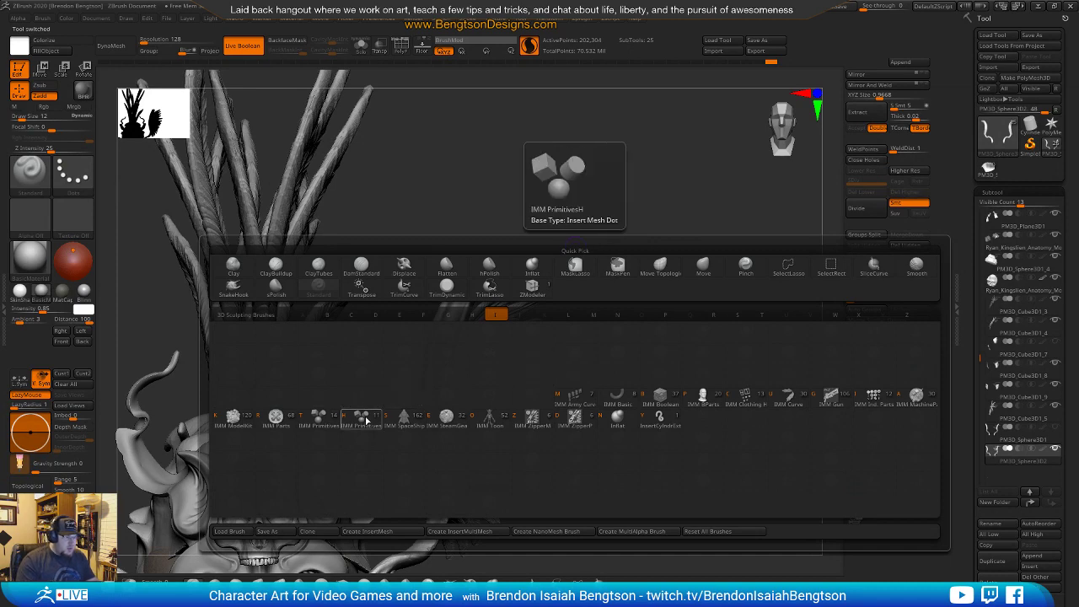
click(320, 426)
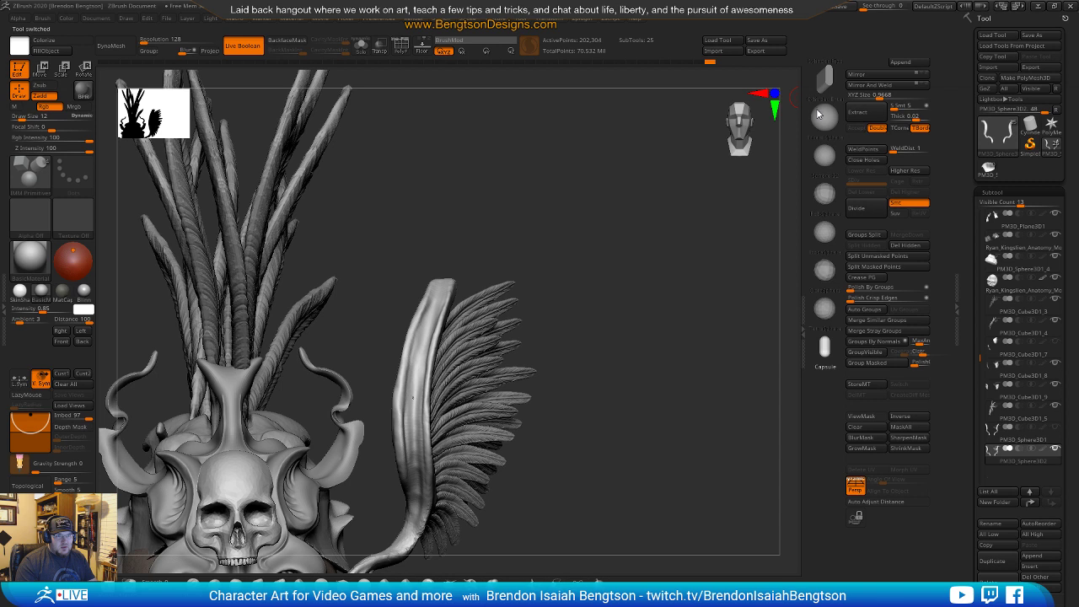
drag(814, 274, 817, 339)
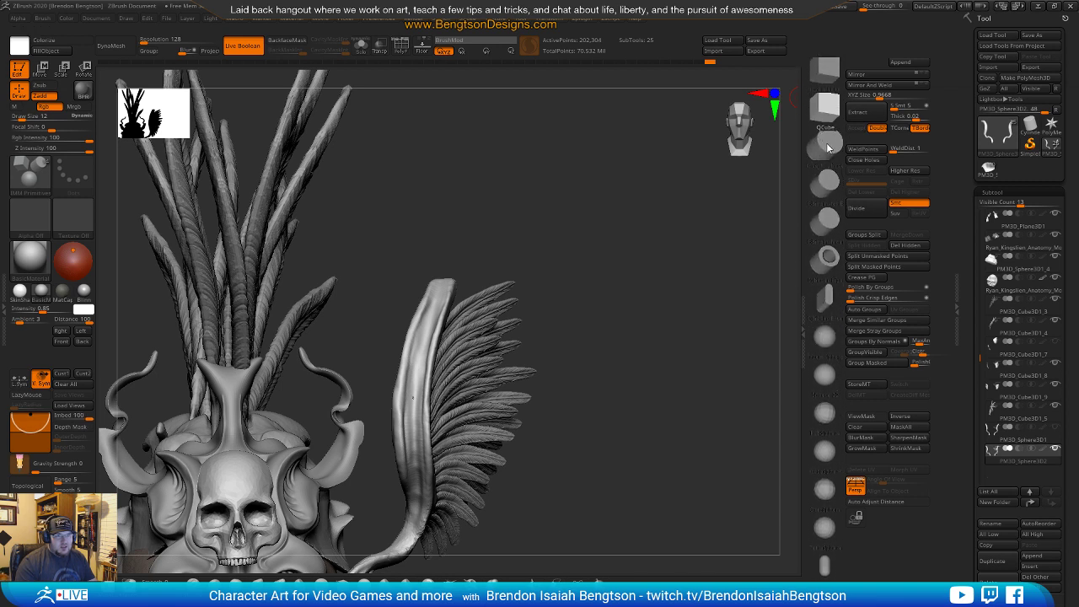
click(829, 183)
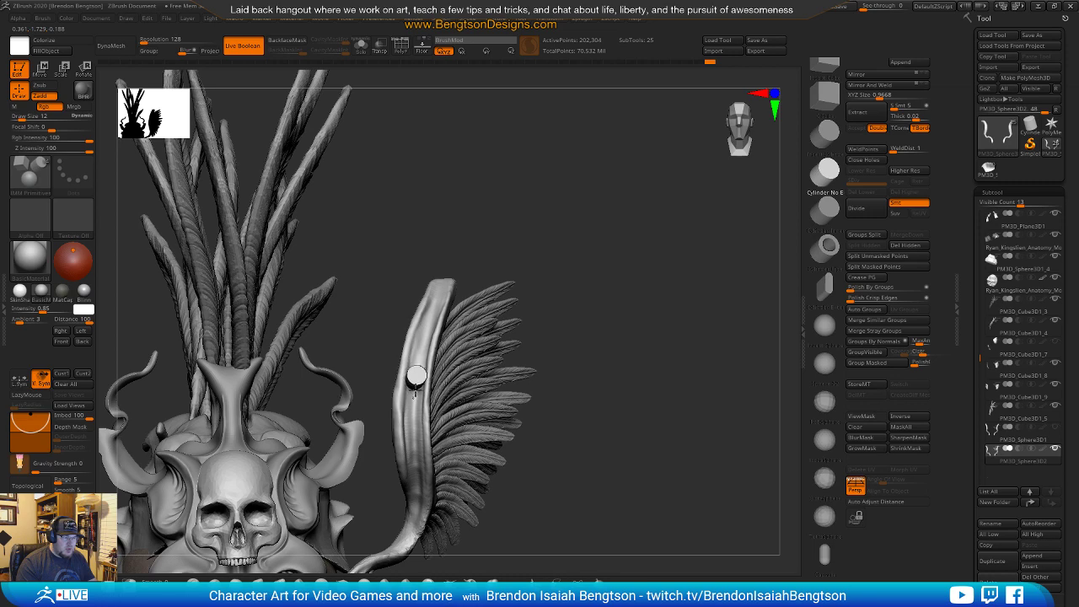
drag(416, 389, 418, 390)
drag(662, 330, 683, 439)
drag(739, 282, 689, 164)
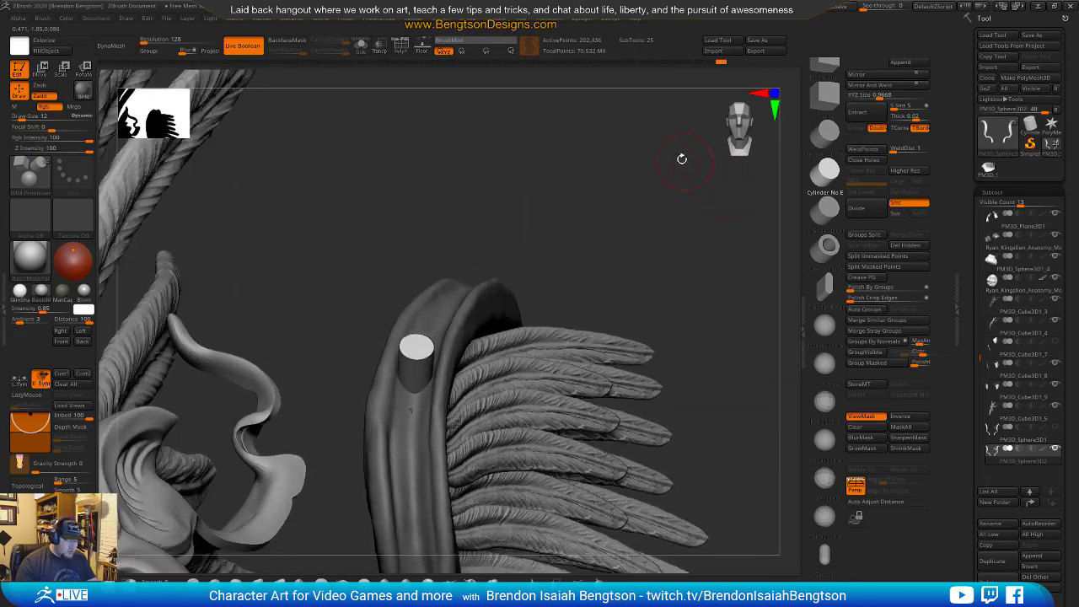
Scale the inserted cylinder slightly and nudge it sideways so it sits centred on the curved horn's front face.
key(w)
drag(438, 344, 463, 335)
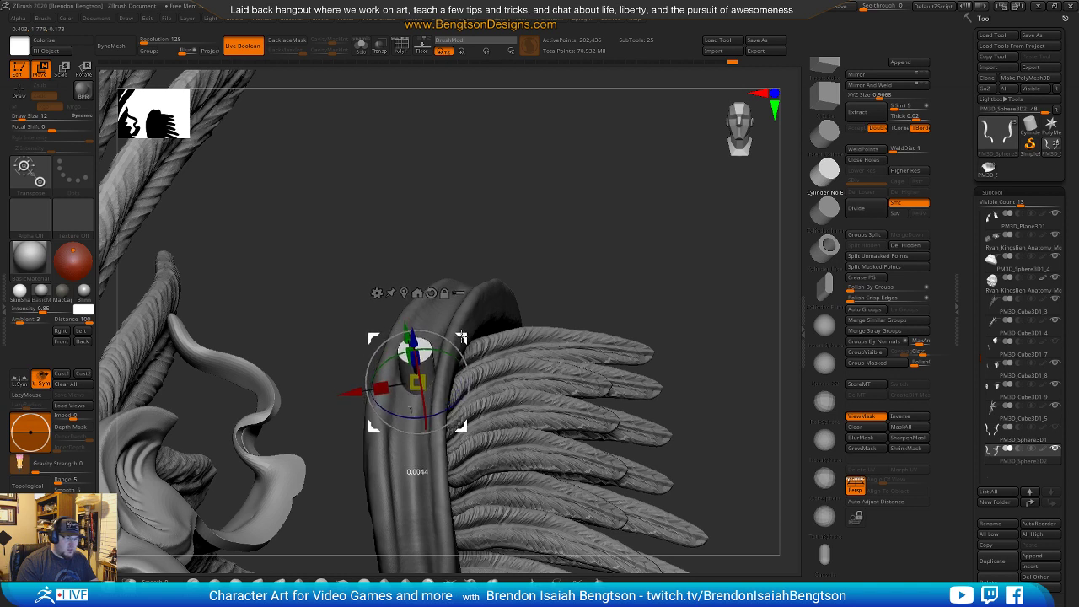
drag(377, 388, 381, 388)
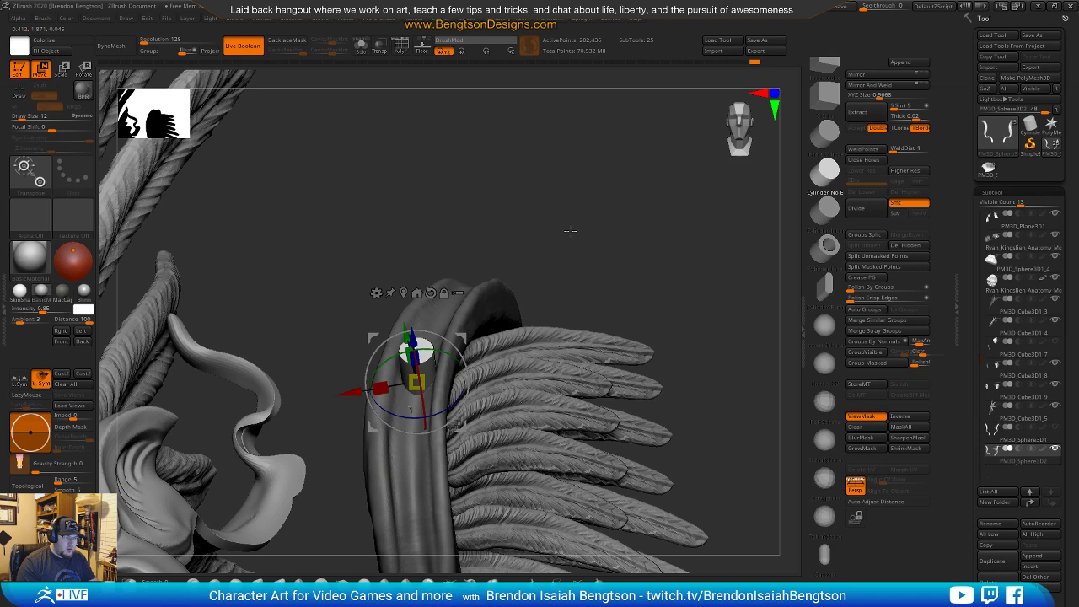
drag(654, 221, 643, 220)
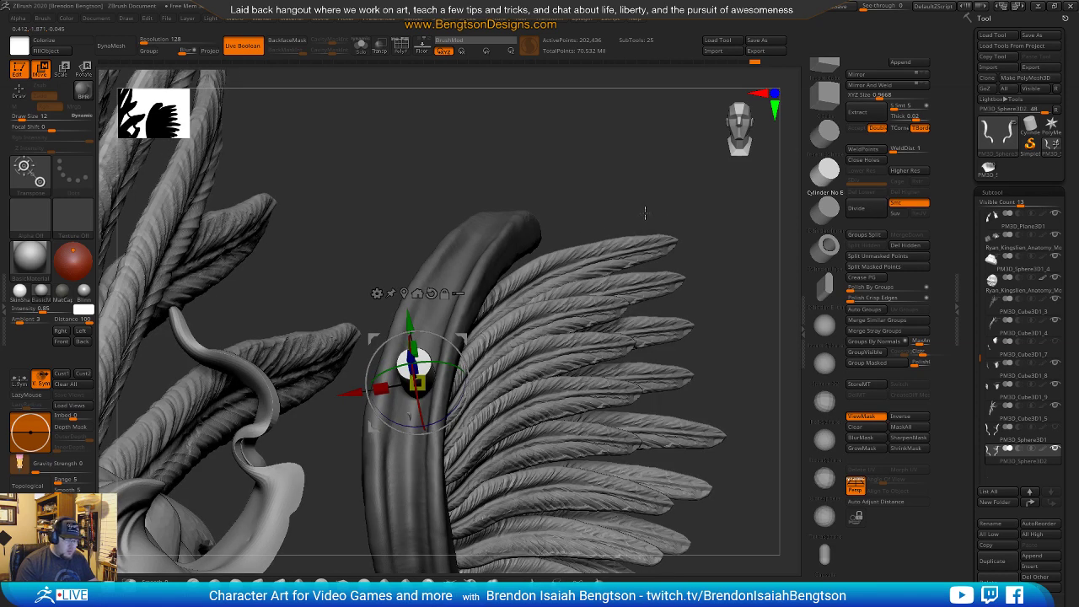
drag(635, 185, 638, 157)
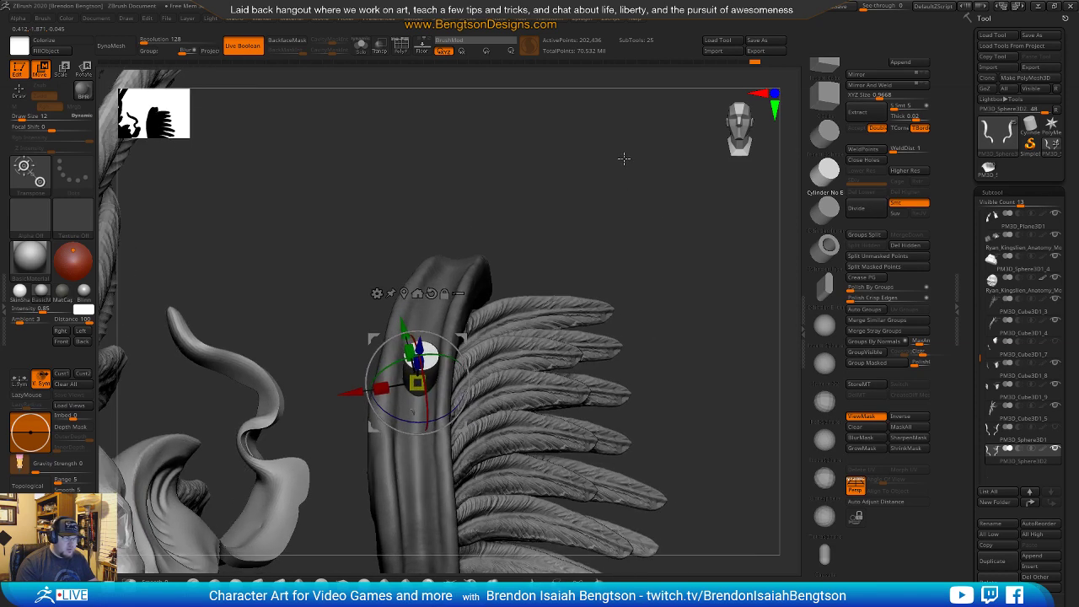
drag(384, 386, 390, 384)
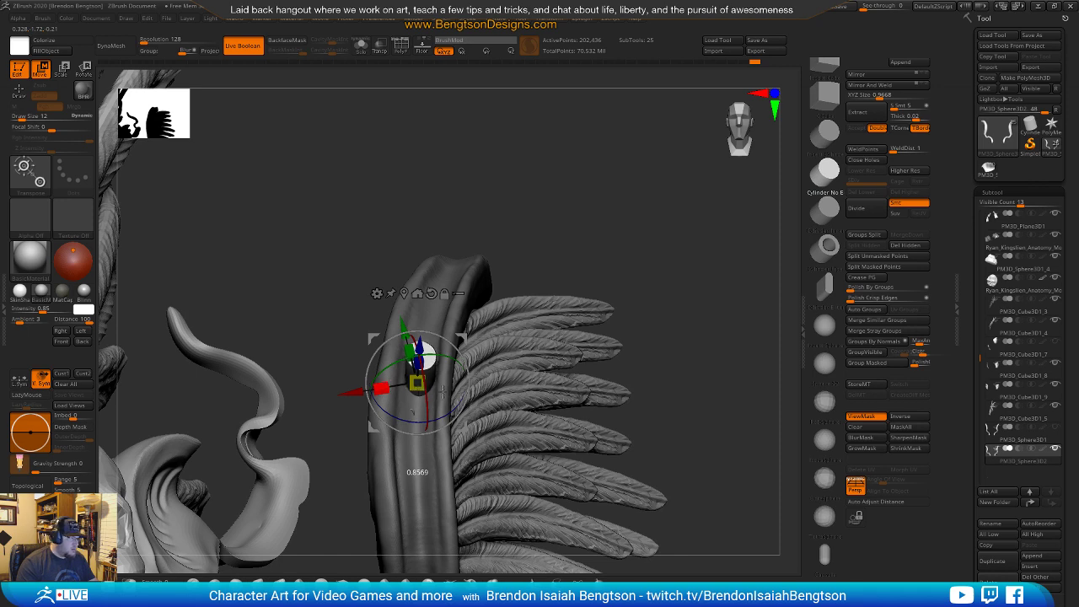
drag(576, 162, 580, 225)
Show the polyframe and reshape the cylinder with the Move Topological brush so it follows the horn's surface angle.
key(q)
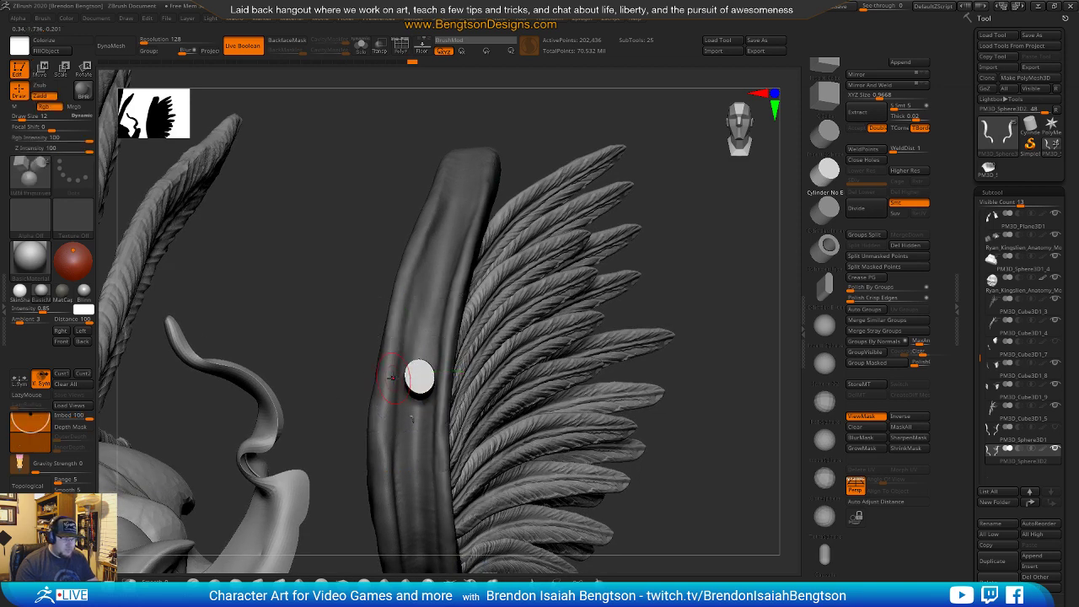
key(space)
drag(419, 379, 407, 391)
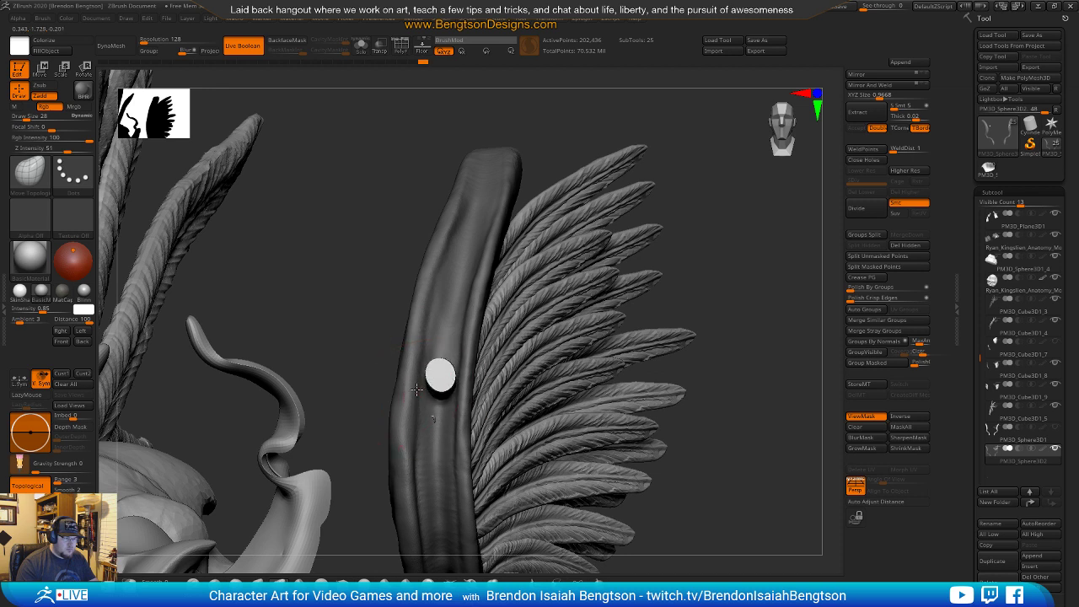
key(shift+f)
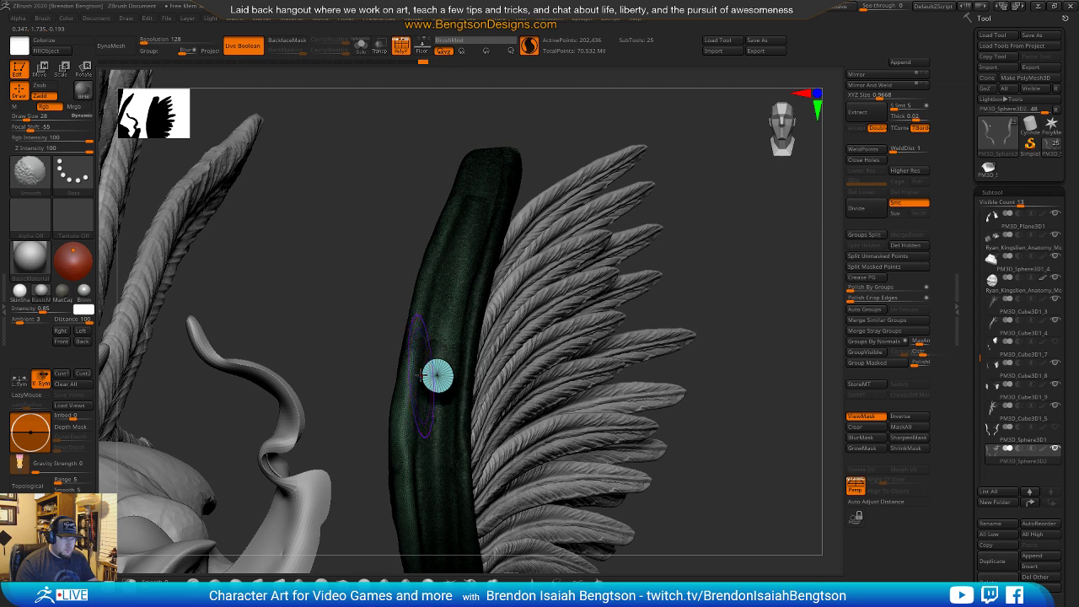
drag(750, 222, 474, 364)
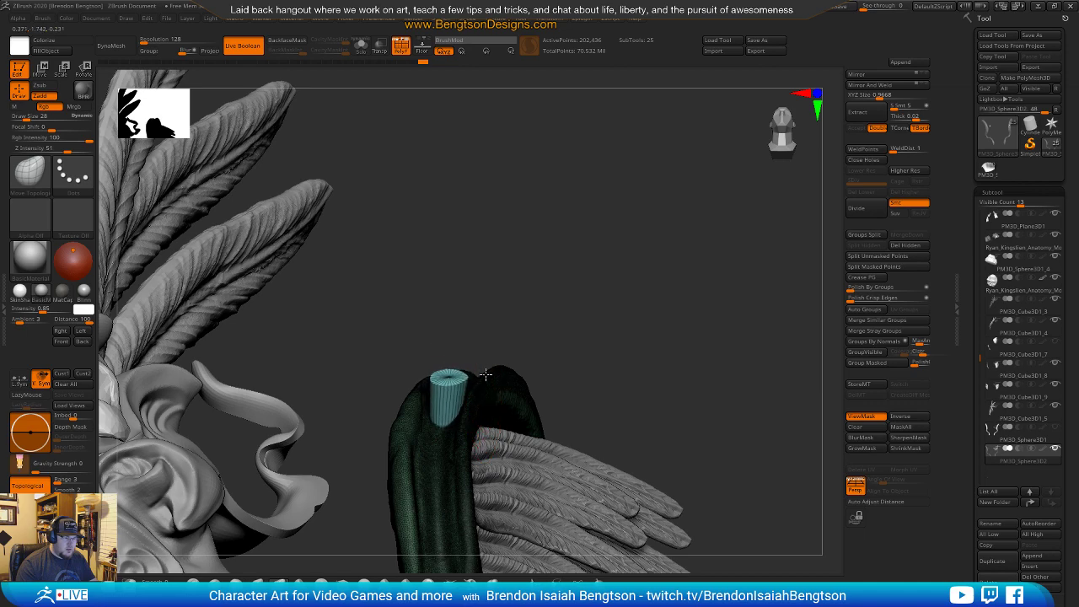
drag(468, 378, 462, 382)
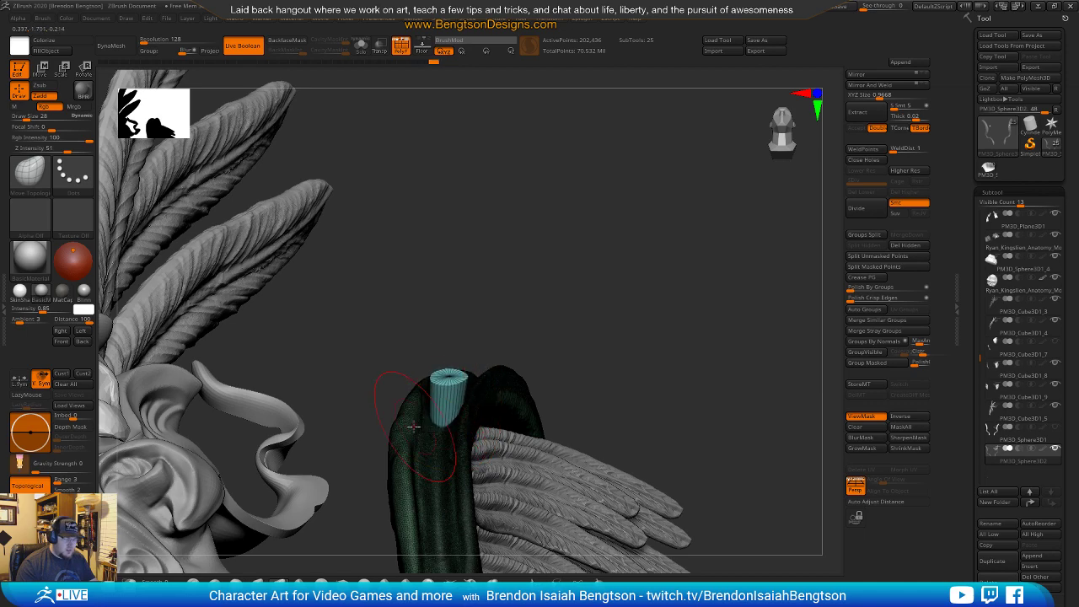
mouse_move(554, 248)
mouse_down()
mouse_move(546, 382)
mouse_move(456, 402)
mouse_up()
drag(400, 315, 660, 351)
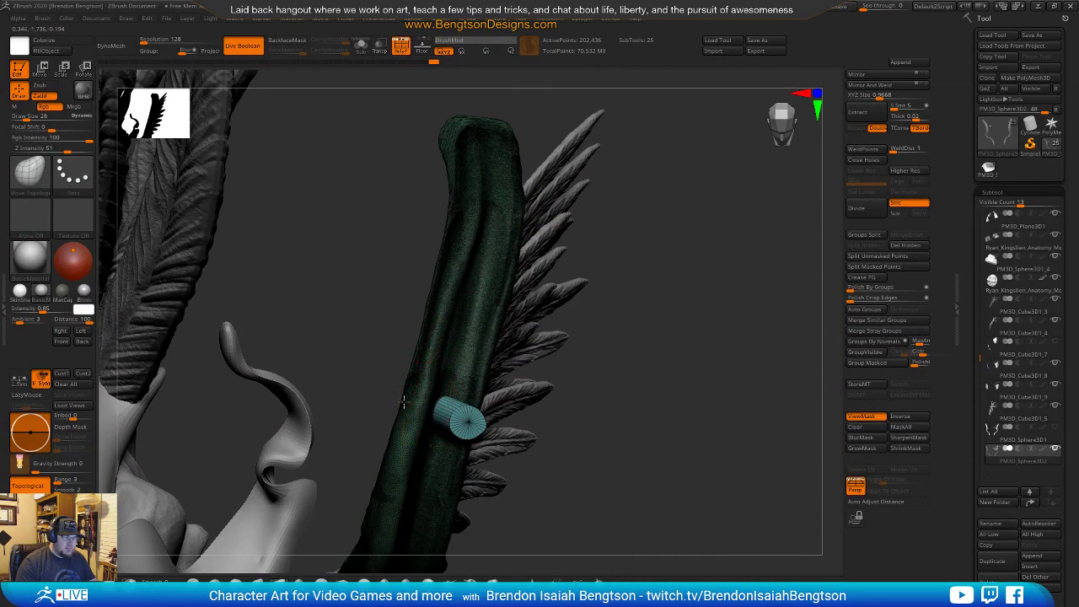
drag(376, 316, 445, 386)
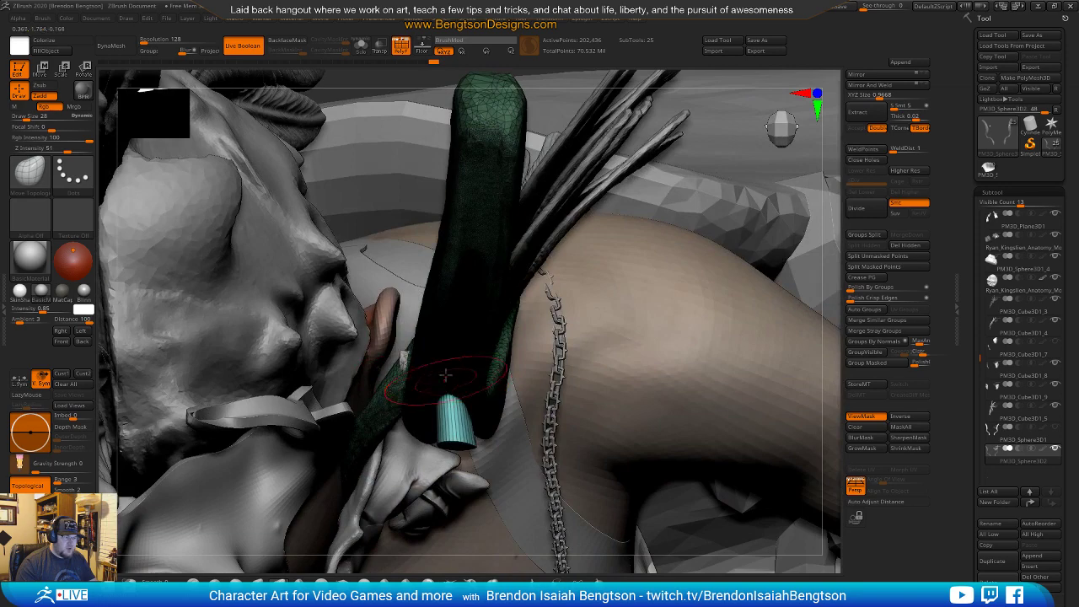
mouse_move(457, 411)
right_down()
mouse_move(447, 318)
mouse_move(449, 357)
right_up()
alt+right_drag(457, 449, 444, 311)
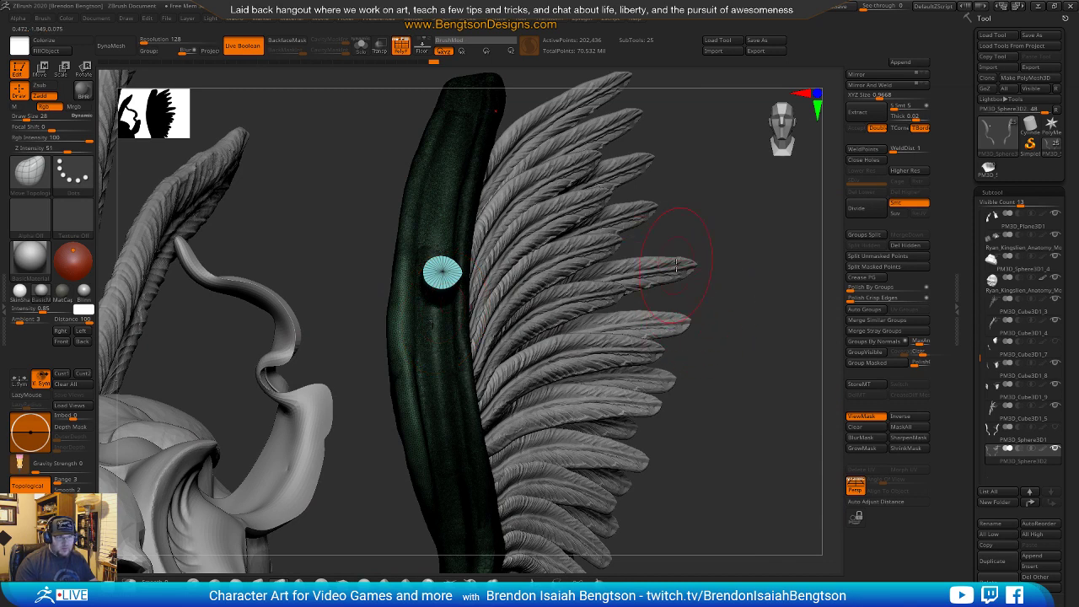
Split the unmasked cylinder off the curved horns into its own subtool.
drag(767, 269, 810, 251)
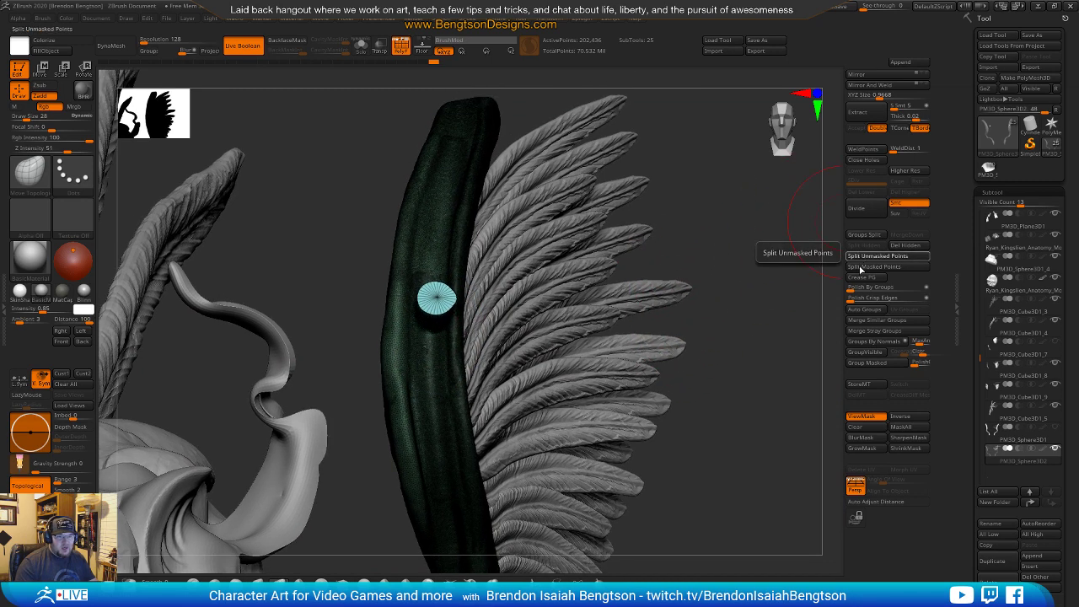
click(877, 255)
key(ctrl)
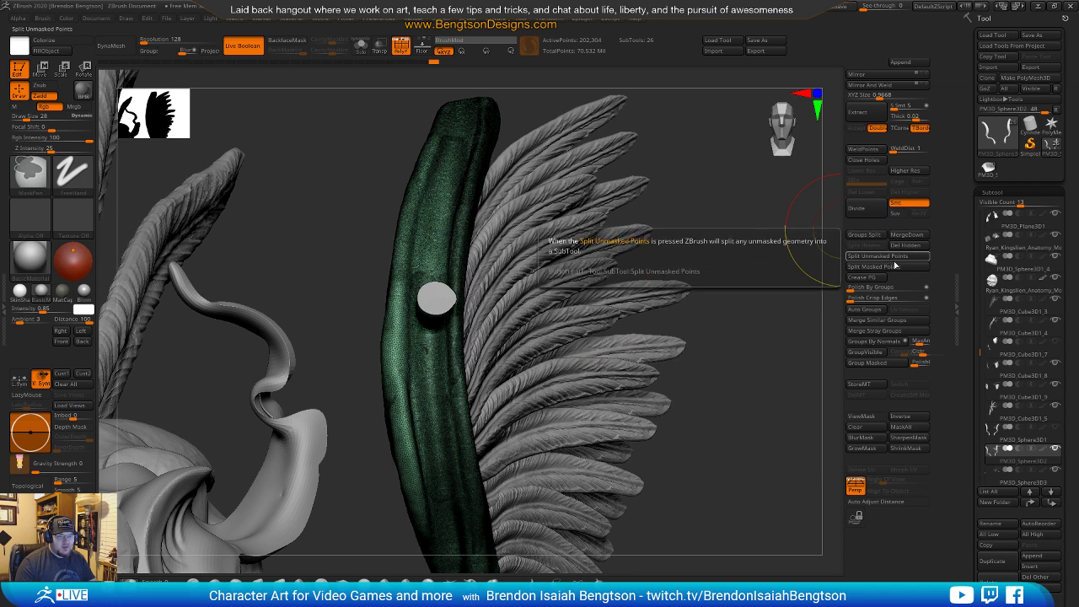
drag(969, 433, 971, 372)
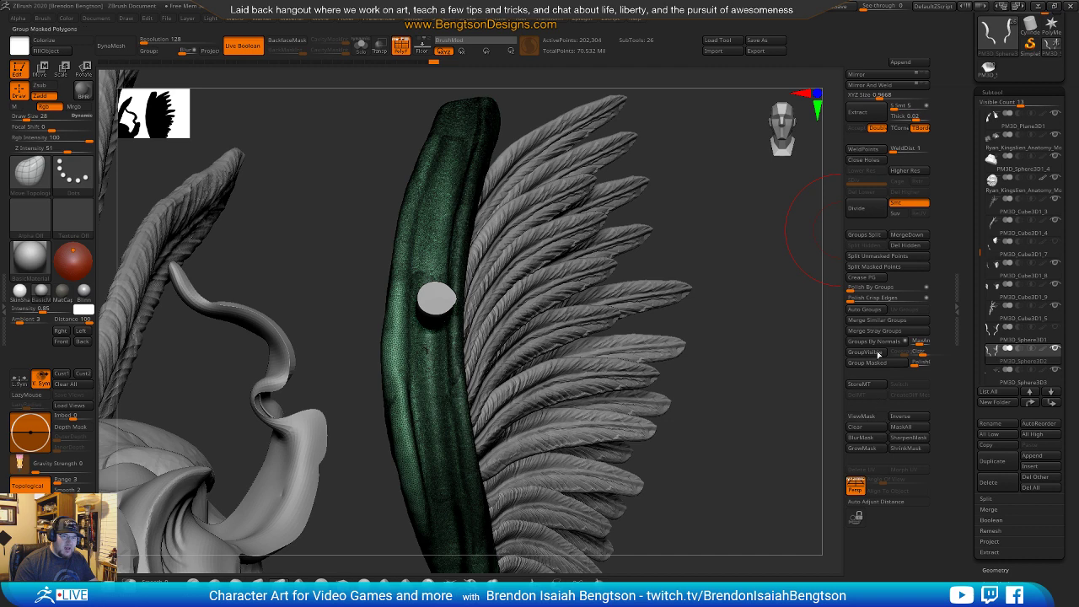
drag(722, 258, 801, 253)
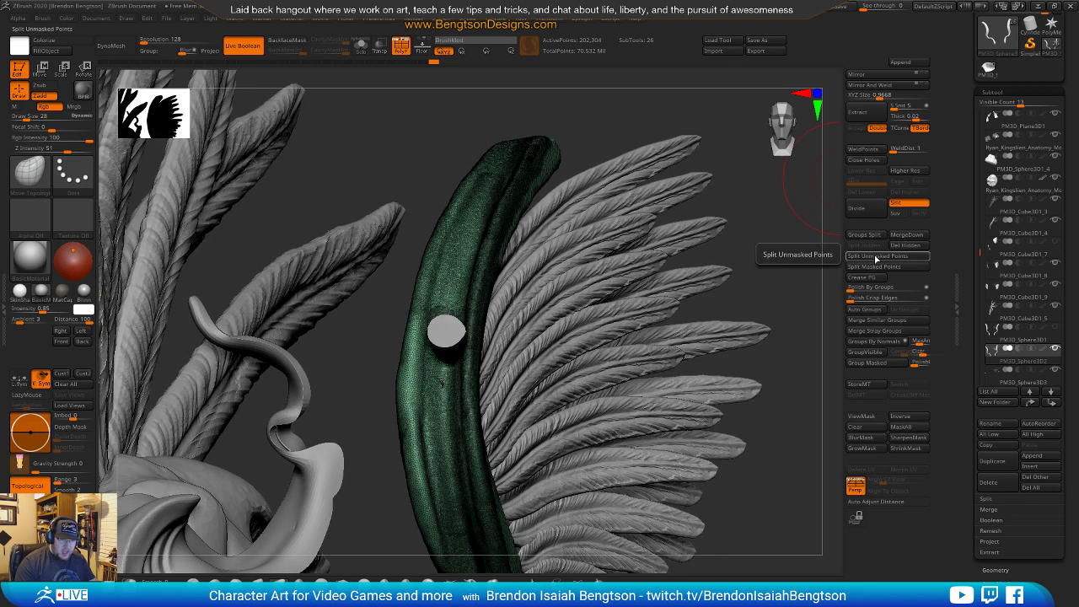
key(ctrl)
mouse_move(875, 257)
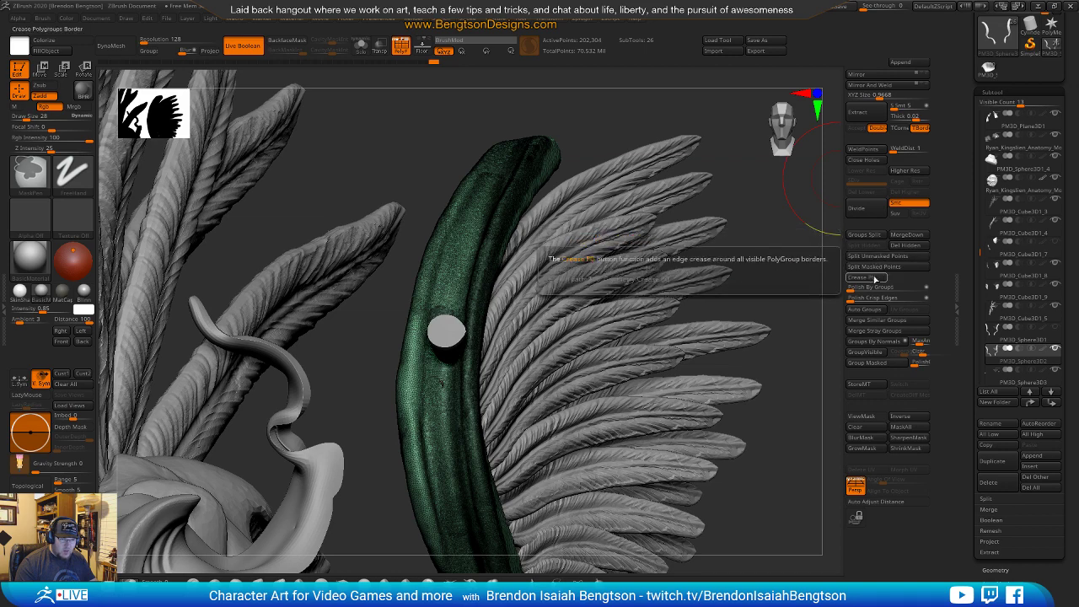
Select the split cylinder and set it to subtract in Live Boolean, with the curved horns marked as the Start subtool.
drag(816, 264, 738, 205)
alt+click(443, 329)
key(ctrl+t)
mouse_move(513, 278)
mouse_down()
mouse_move(532, 259)
mouse_move(451, 314)
mouse_move(429, 339)
mouse_move(434, 364)
mouse_up()
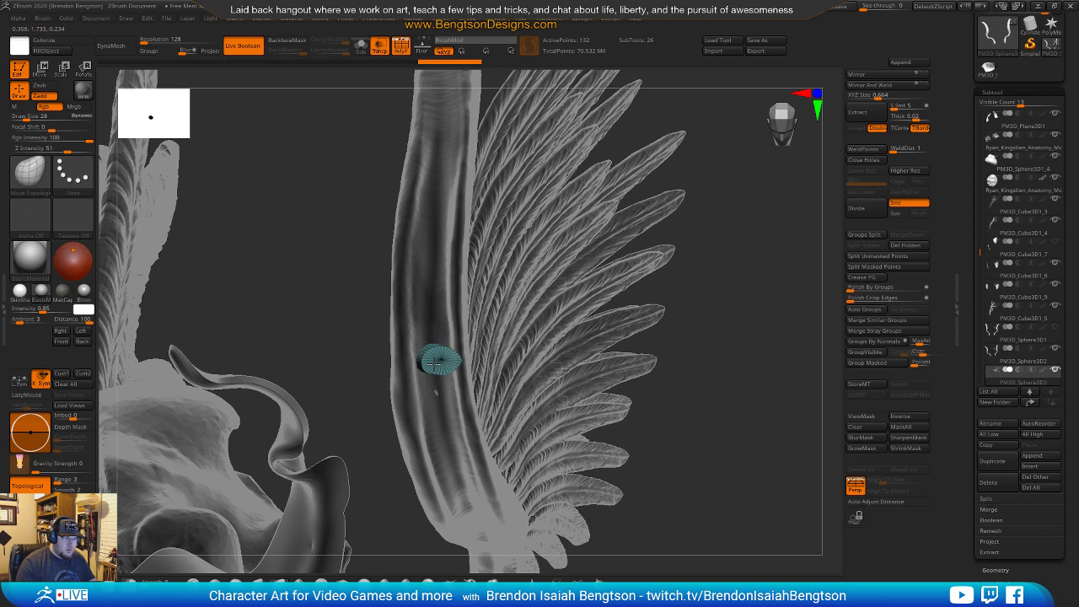
drag(757, 343, 792, 354)
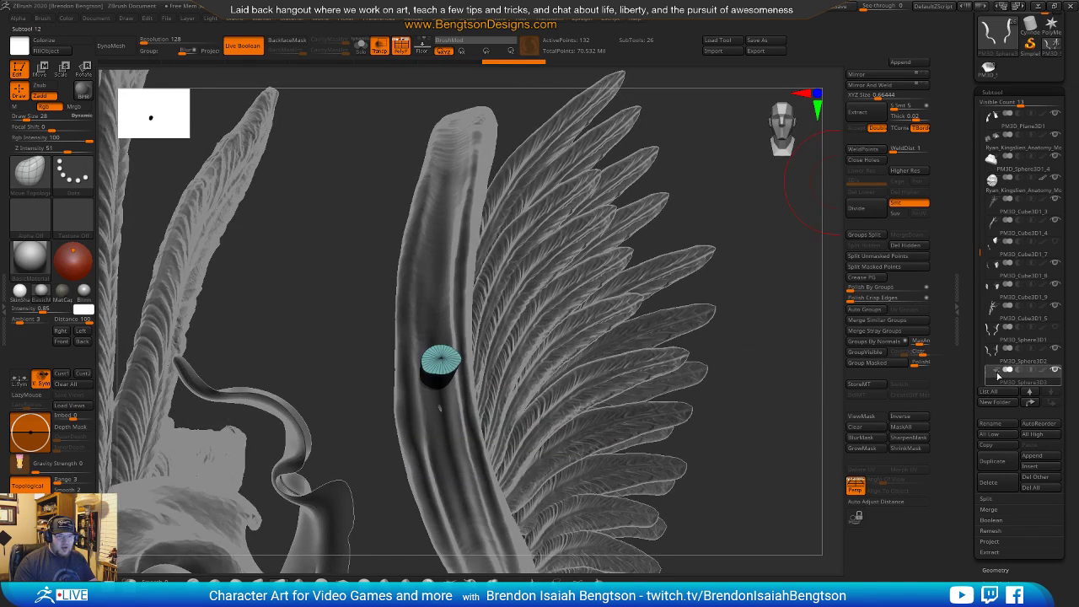
mouse_move(992, 369)
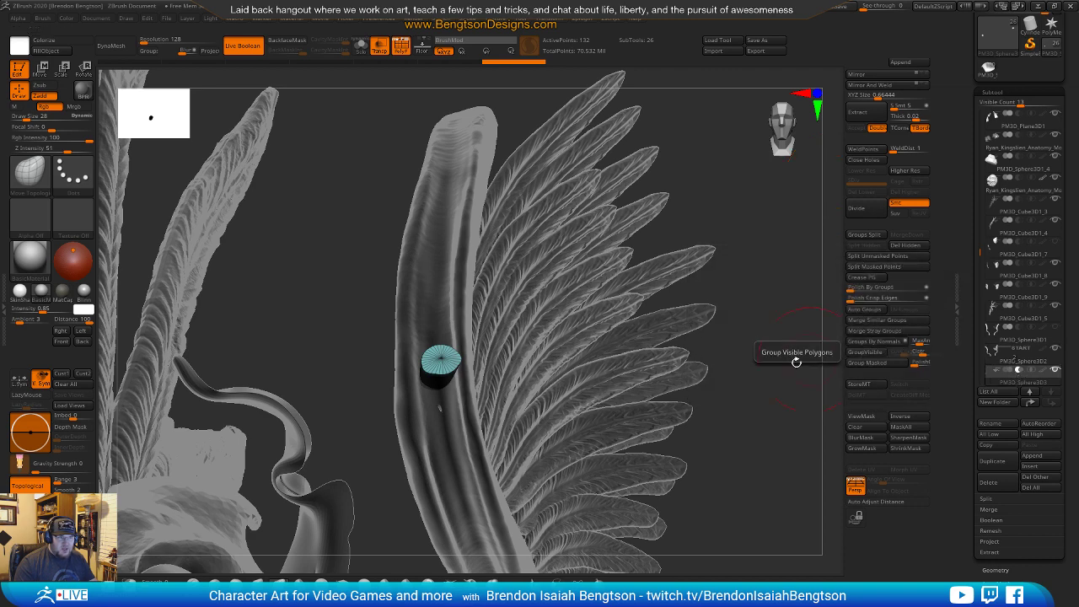
Turn off the polyframe and transparency and select the curved horns to preview the boolean cut.
drag(776, 392, 774, 373)
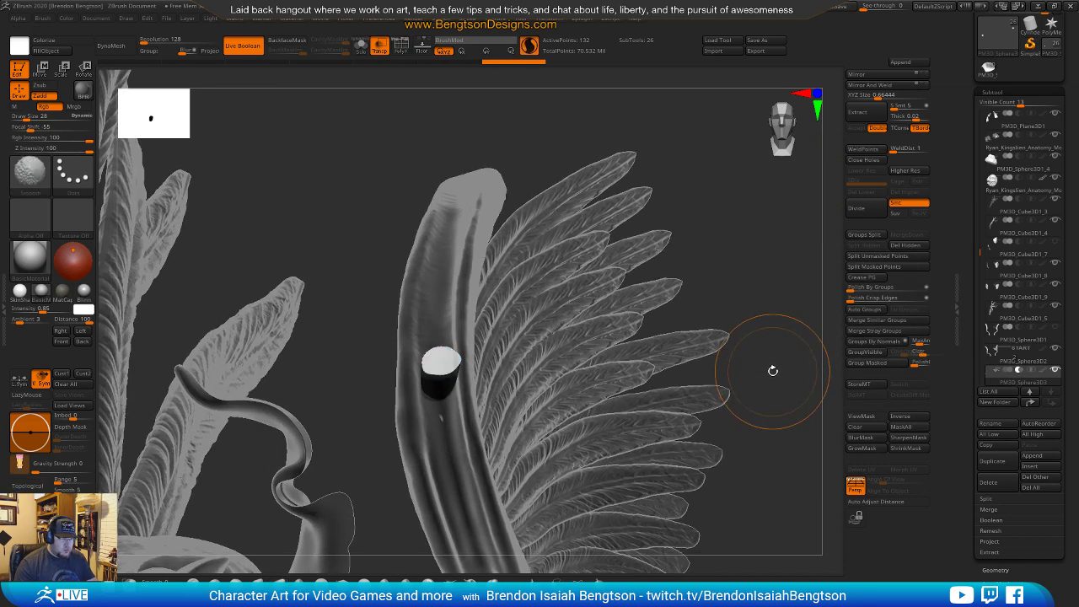
key(shift+s)
key(shift+s)
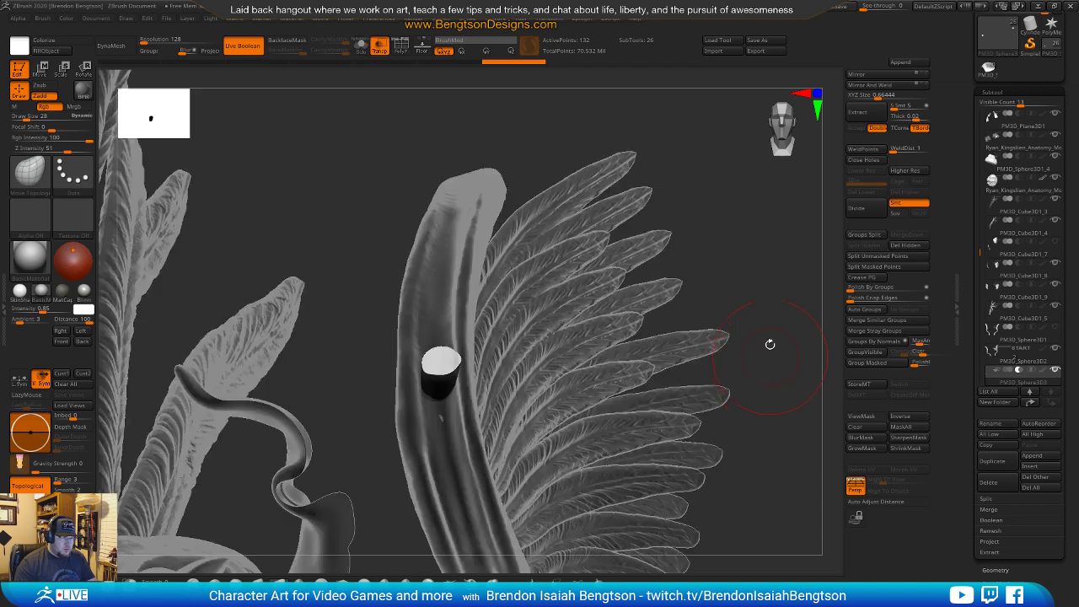
alt+click(454, 277)
mouse_move(773, 243)
mouse_down()
mouse_move(759, 253)
mouse_move(768, 264)
mouse_up()
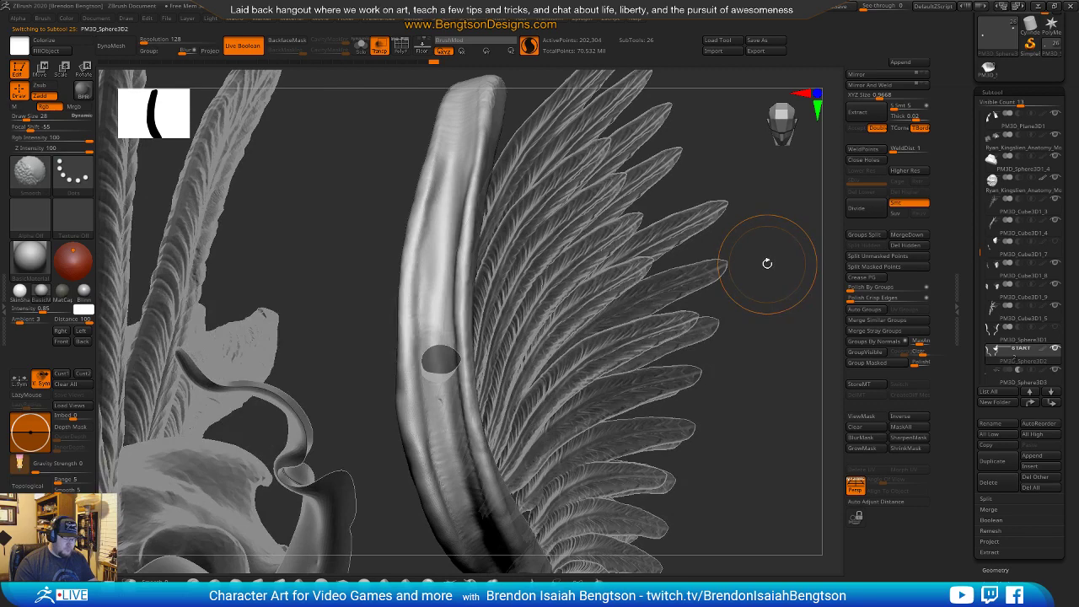
key(shift+t)
drag(799, 227, 778, 278)
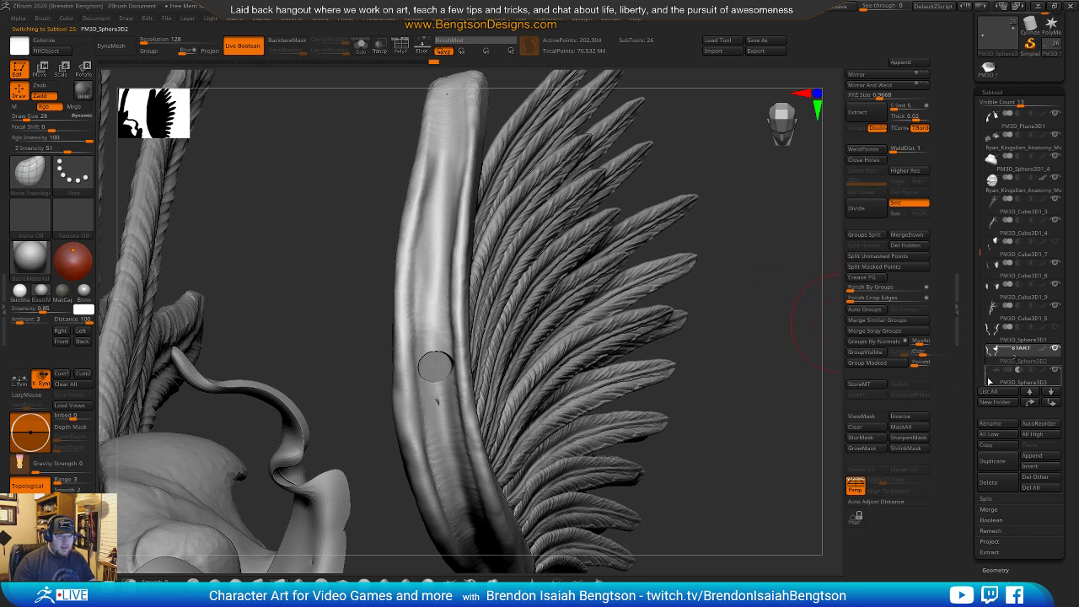
Select the subtractive cylinder and reshape it with the Move Topological brush, undoing the last stroke.
click(1016, 376)
key(w)
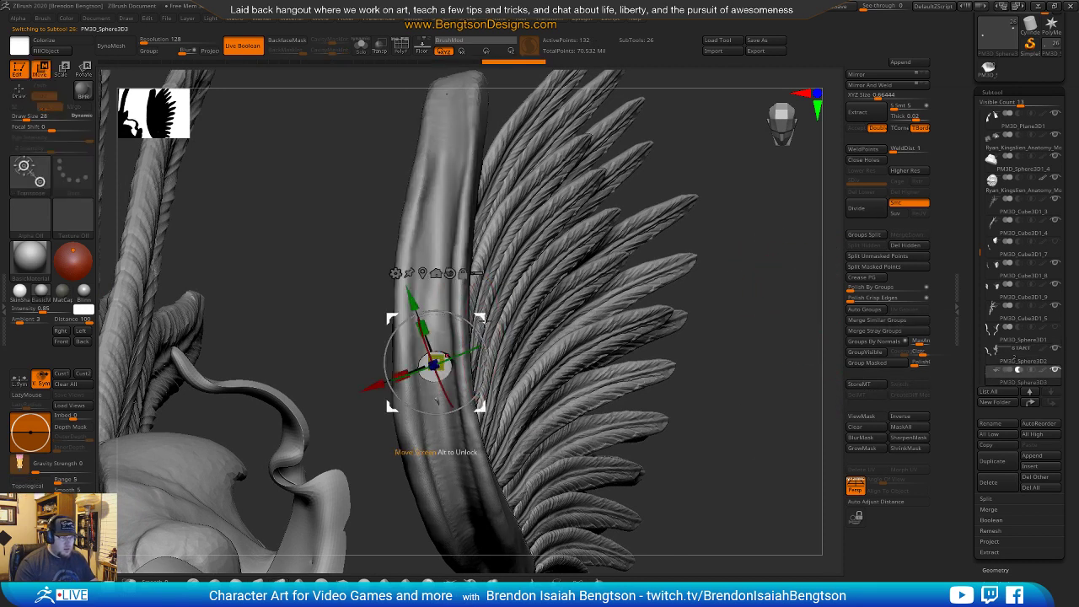
key(q)
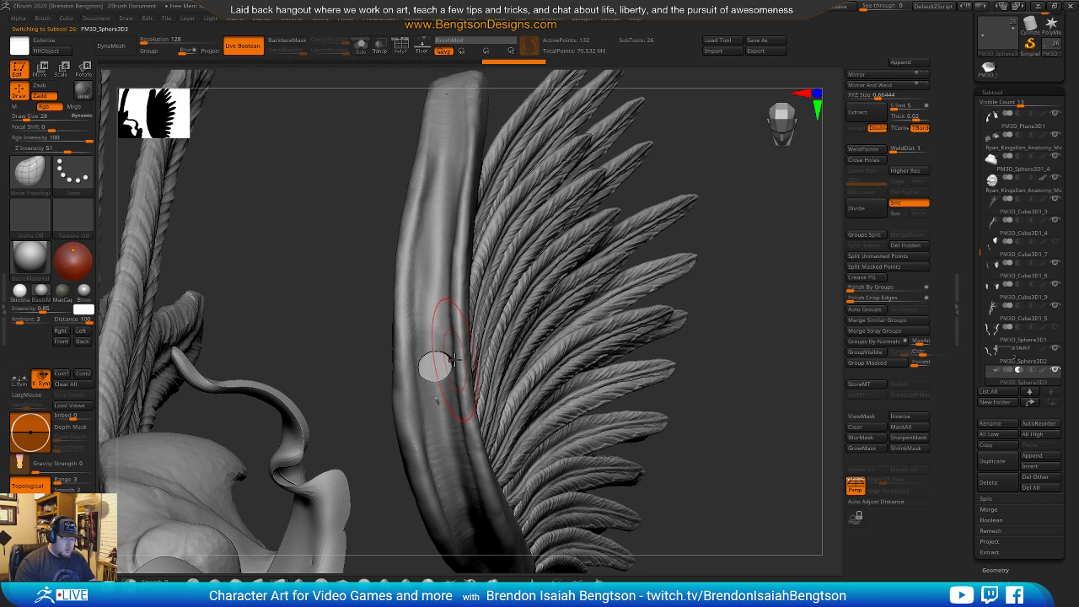
mouse_move(415, 369)
mouse_down()
mouse_move(438, 378)
mouse_move(427, 384)
mouse_up()
key(ctrl+z)
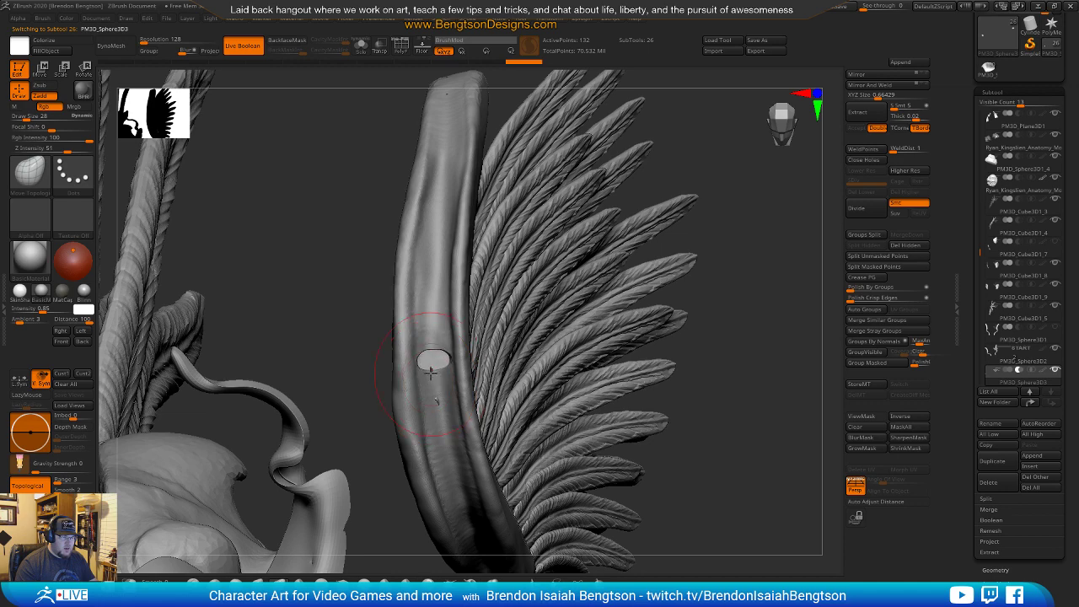
Move the subtractive cylinder within the curved horn using the gizmo from an angled side view.
drag(742, 283, 620, 312)
key(w)
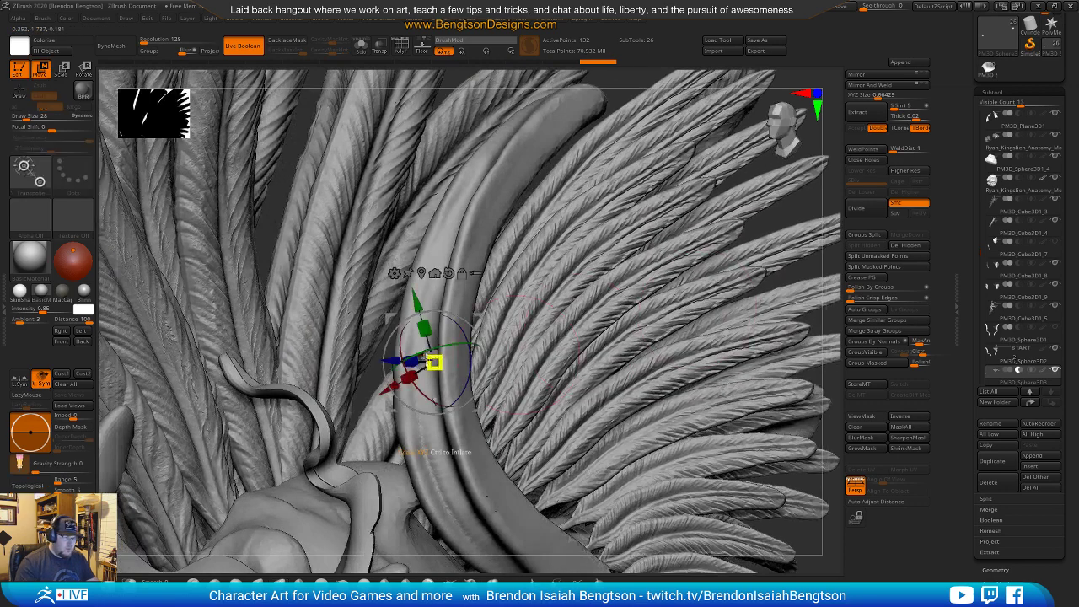
drag(415, 361, 411, 361)
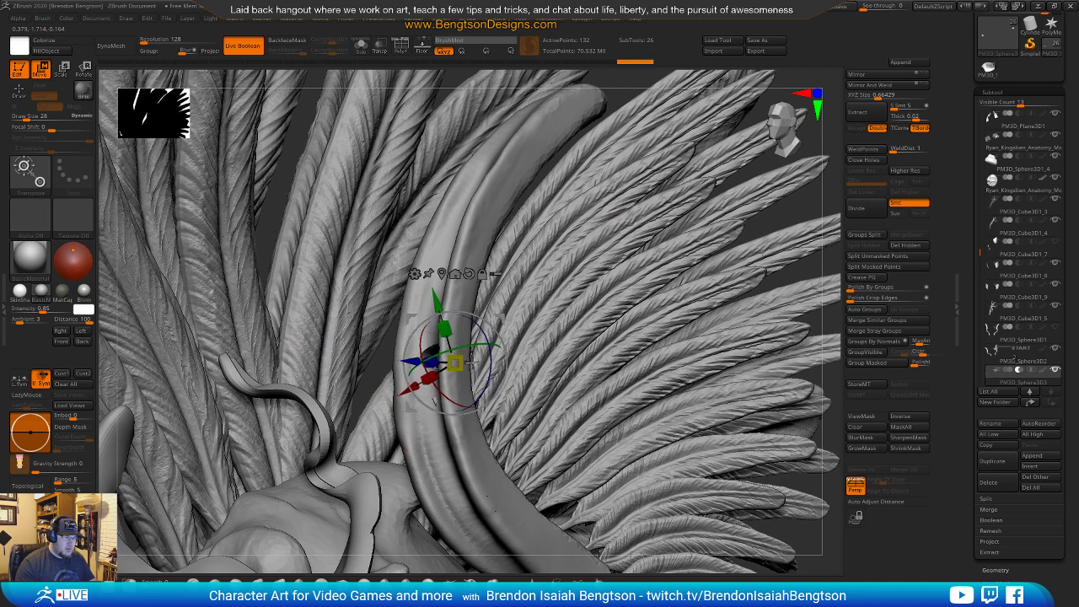
Isolate the cylinder, adjust its placement with the gizmo from above, and bring back the rest of the model.
mouse_move(477, 388)
right_down()
mouse_move(490, 377)
mouse_move(477, 369)
right_up()
key(alt+s)
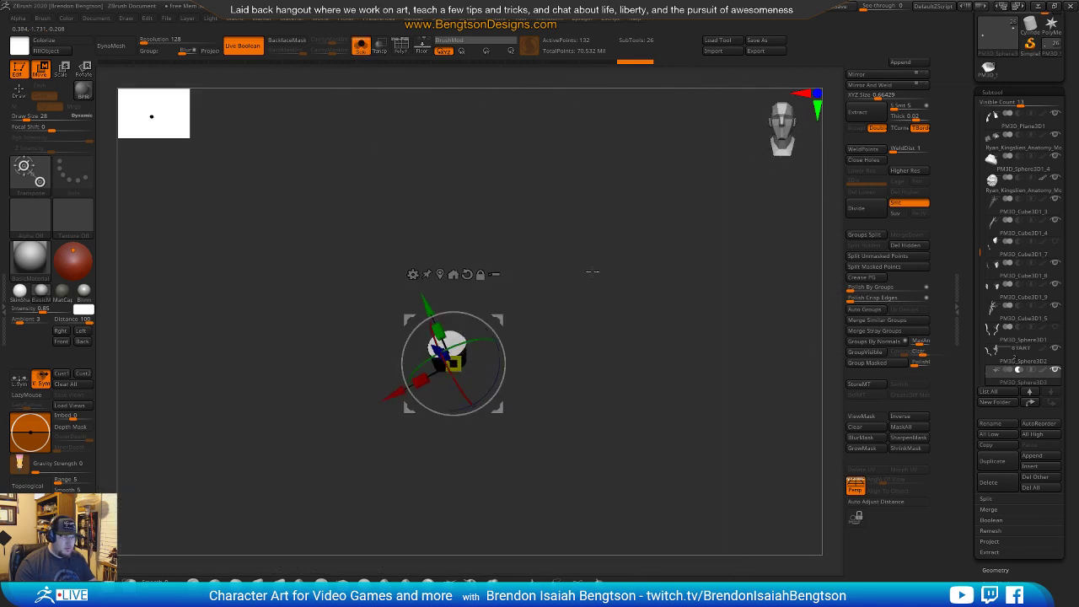
right_drag(593, 172, 540, 233)
drag(490, 320, 452, 299)
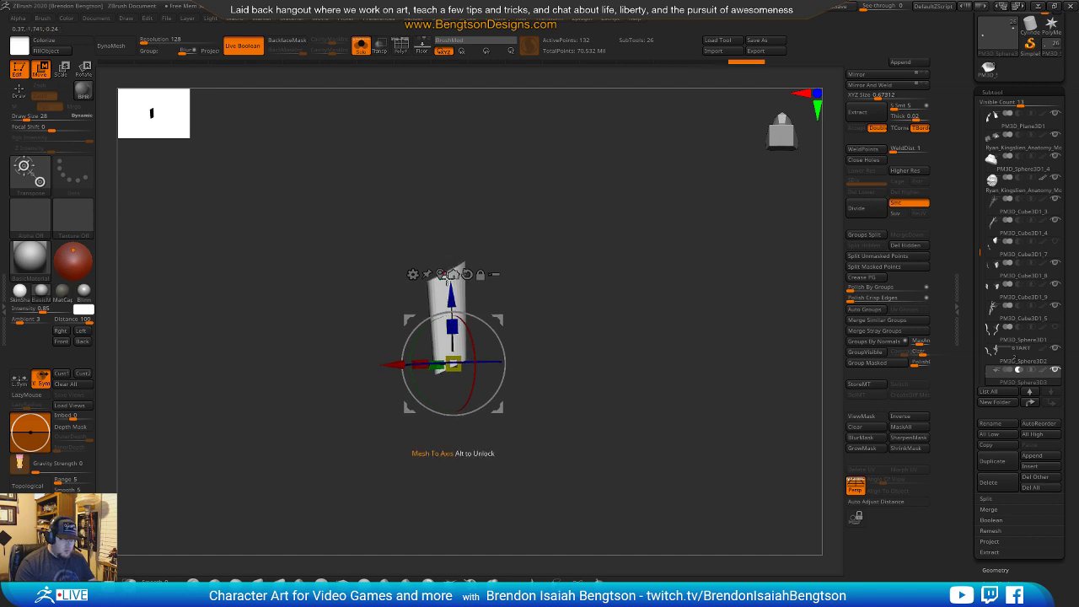
key(alt+s)
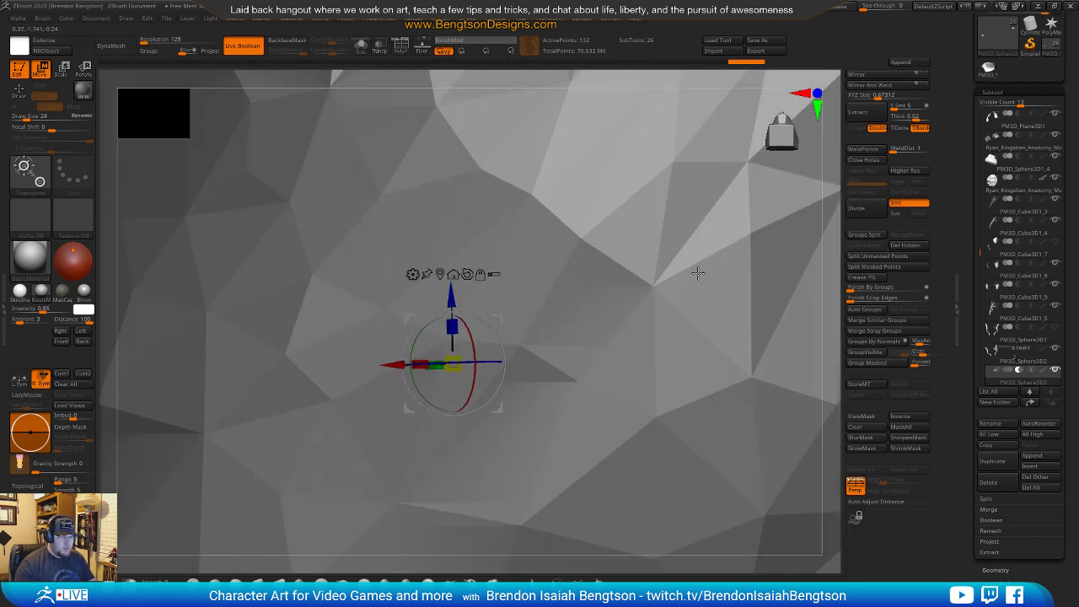
Realign the gizmo and rotate the cylinder so its cut sits squarely in the horn's front face.
drag(831, 206, 811, 322)
drag(677, 197, 747, 218)
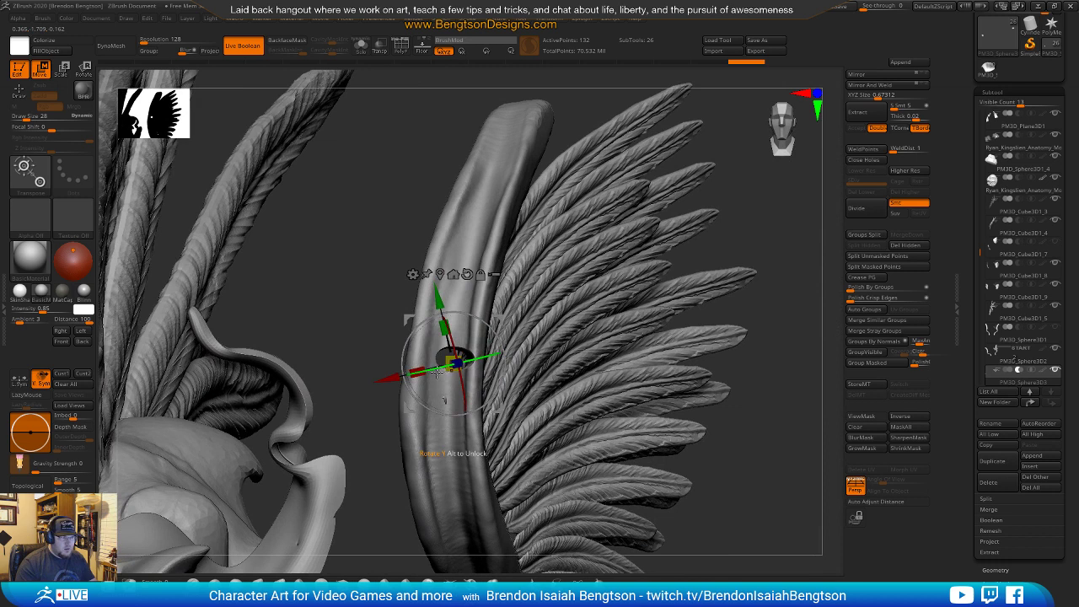
drag(496, 317, 489, 317)
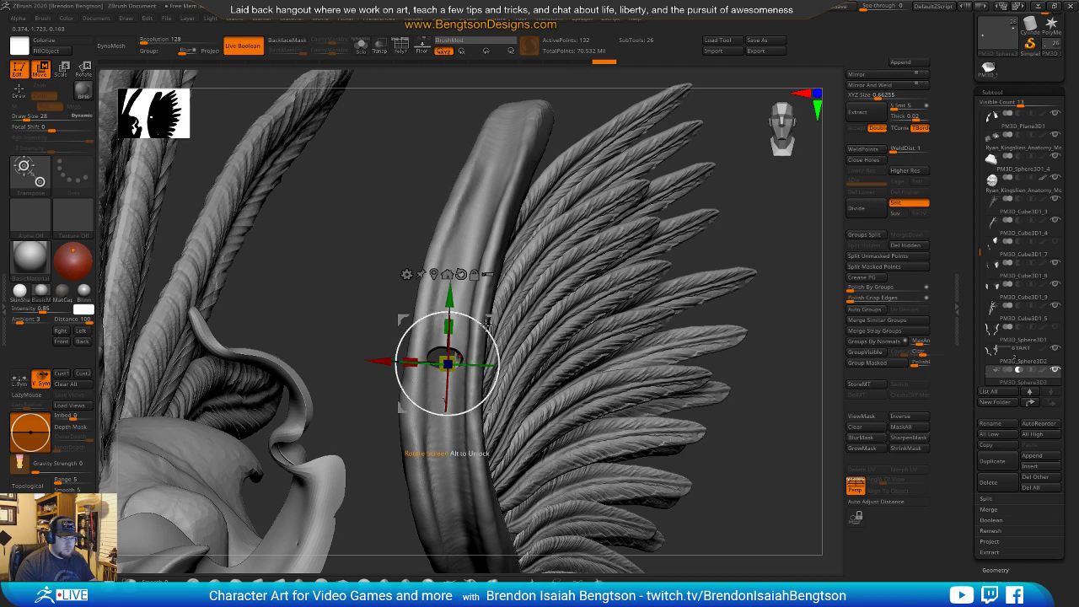
Fine-tune the subtractive cylinder's position with the gizmo so its hole sits centred in the horn's front groove.
mouse_move(803, 290)
mouse_down()
mouse_move(800, 127)
mouse_move(769, 246)
mouse_move(822, 310)
mouse_move(784, 274)
mouse_up()
drag(475, 377, 481, 368)
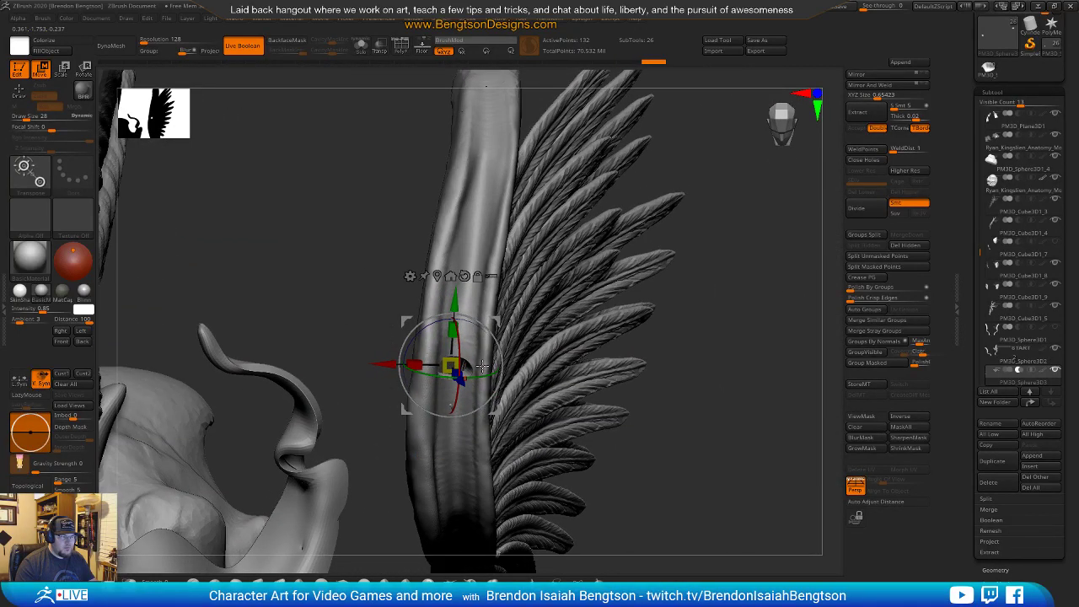
drag(754, 377, 756, 302)
mouse_move(454, 360)
right_down()
mouse_move(472, 330)
mouse_move(465, 320)
right_up()
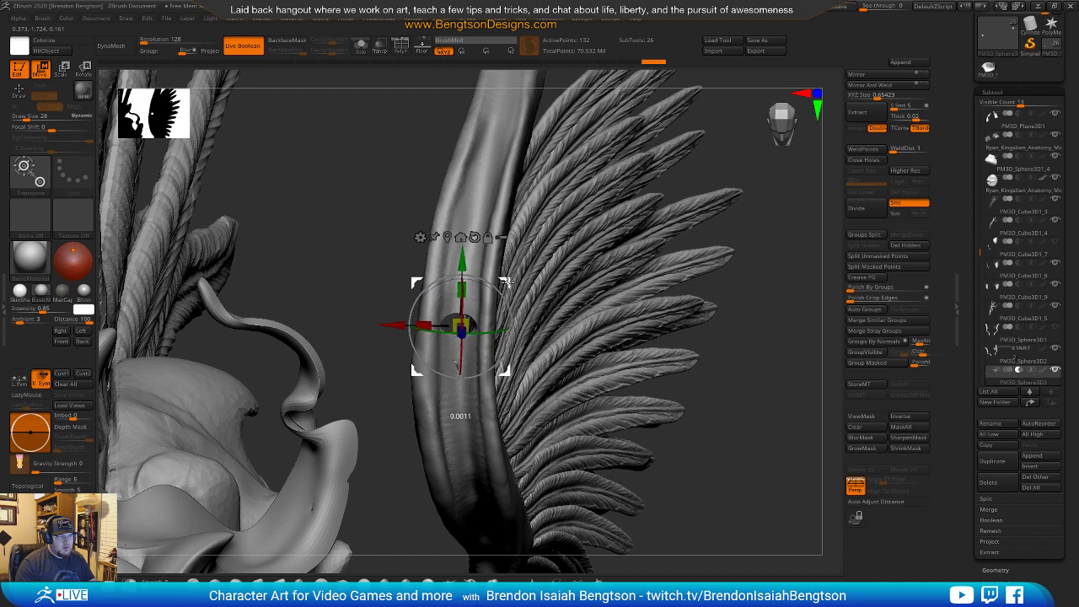
drag(770, 377, 765, 356)
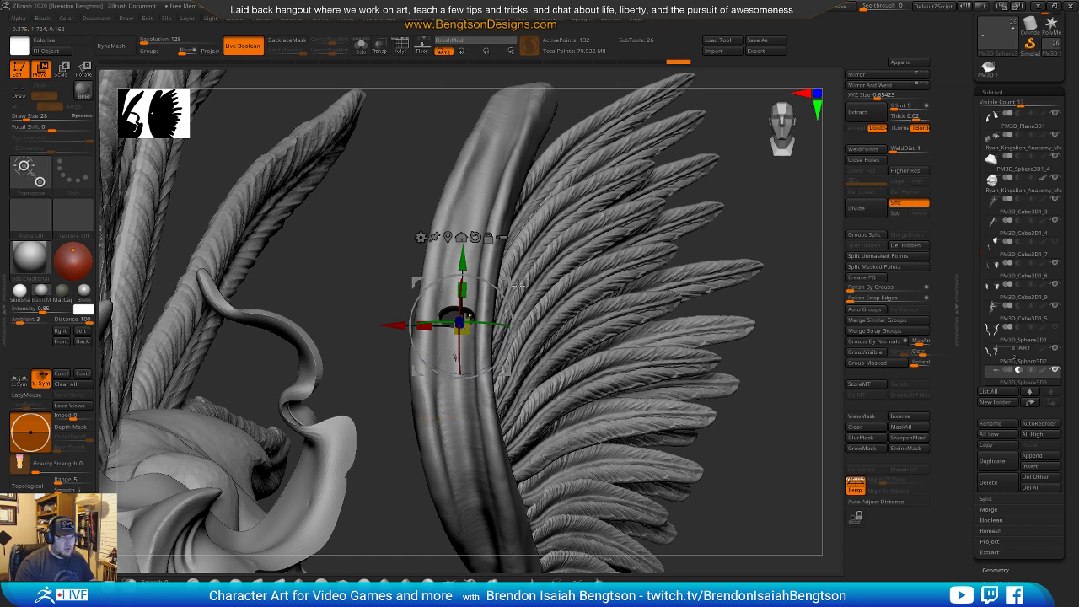
Duplicate the subtractive cylinder just below the first one and rotate the copy to follow the horn's surface.
ctrl+drag(504, 282, 507, 329)
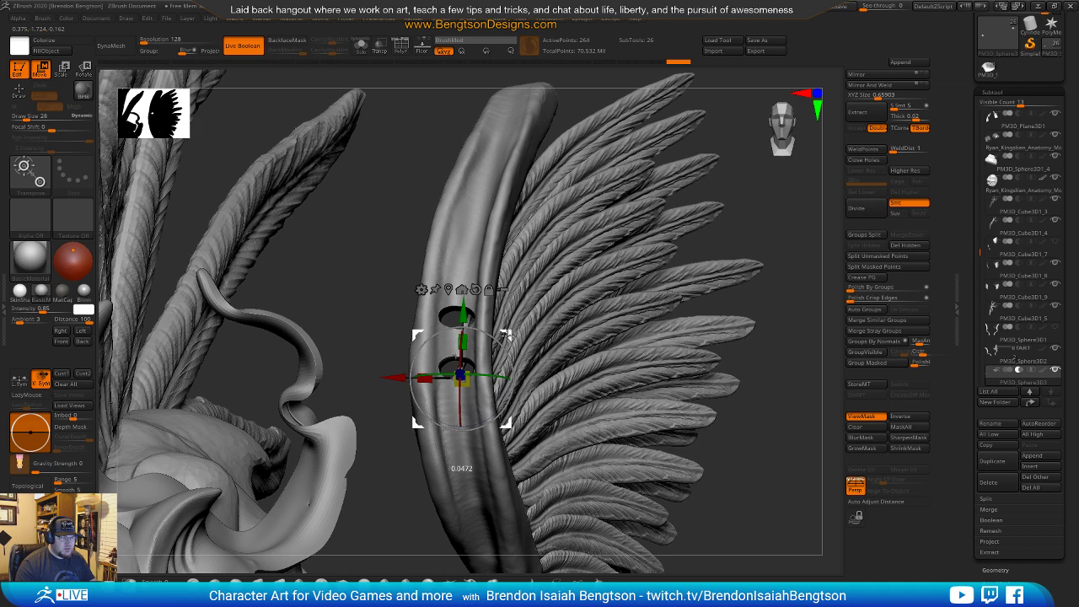
right_drag(491, 386, 451, 313)
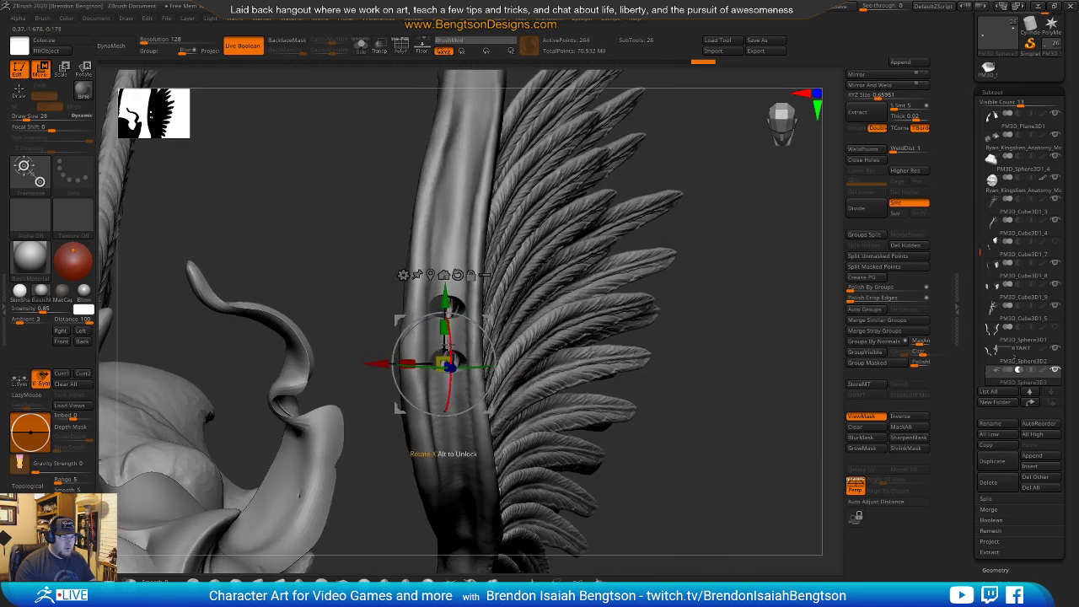
drag(450, 347, 470, 324)
drag(749, 423, 699, 314)
mouse_move(687, 365)
mouse_down()
mouse_move(690, 349)
mouse_move(704, 429)
mouse_move(708, 379)
mouse_move(747, 601)
mouse_move(774, 575)
mouse_up()
key(q)
mouse_move(470, 313)
right_down()
mouse_move(430, 318)
mouse_move(474, 319)
right_up()
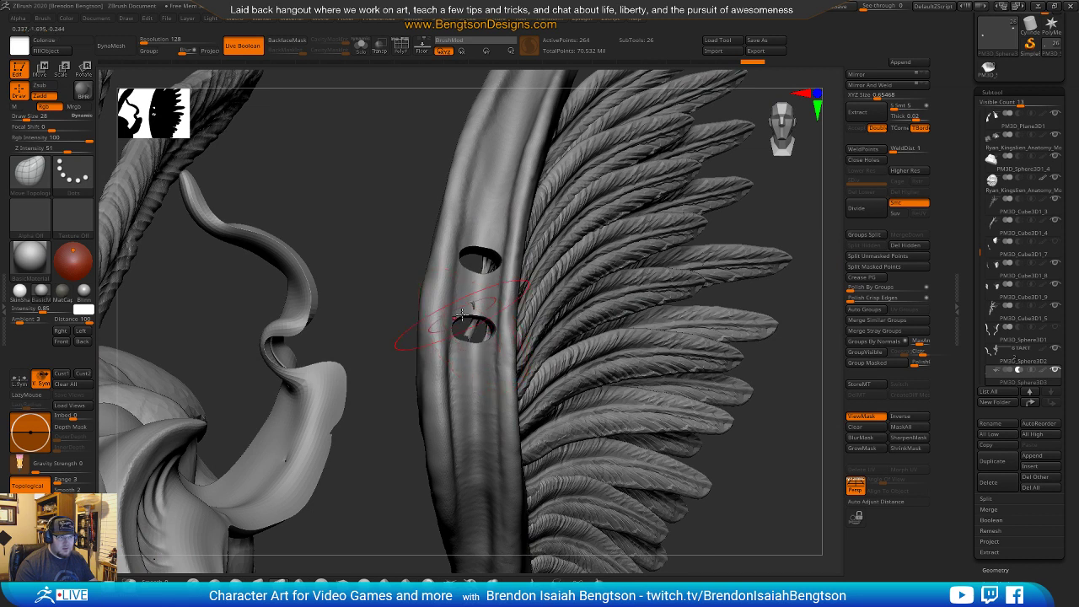
Duplicate the second cylinder downward for a third hole and fit the copy into the horn's groove.
key(w)
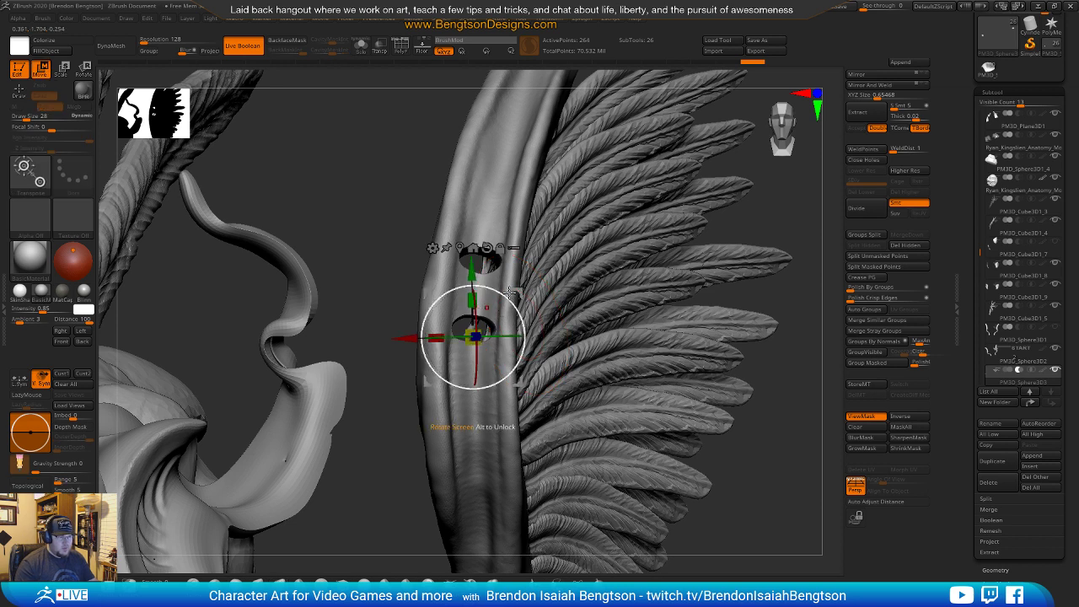
ctrl+drag(520, 325, 521, 371)
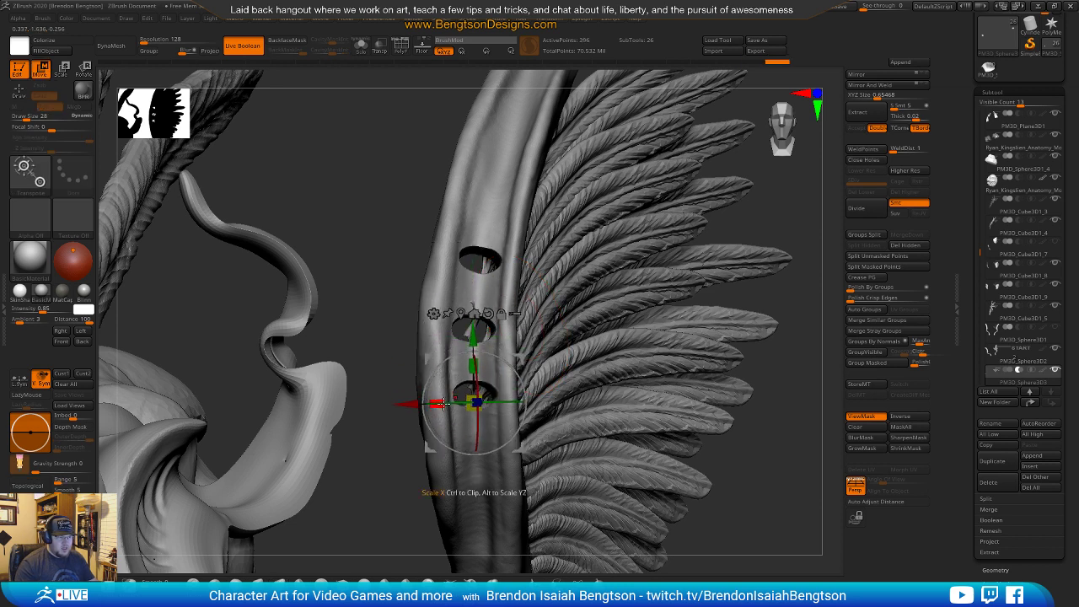
drag(436, 404, 515, 352)
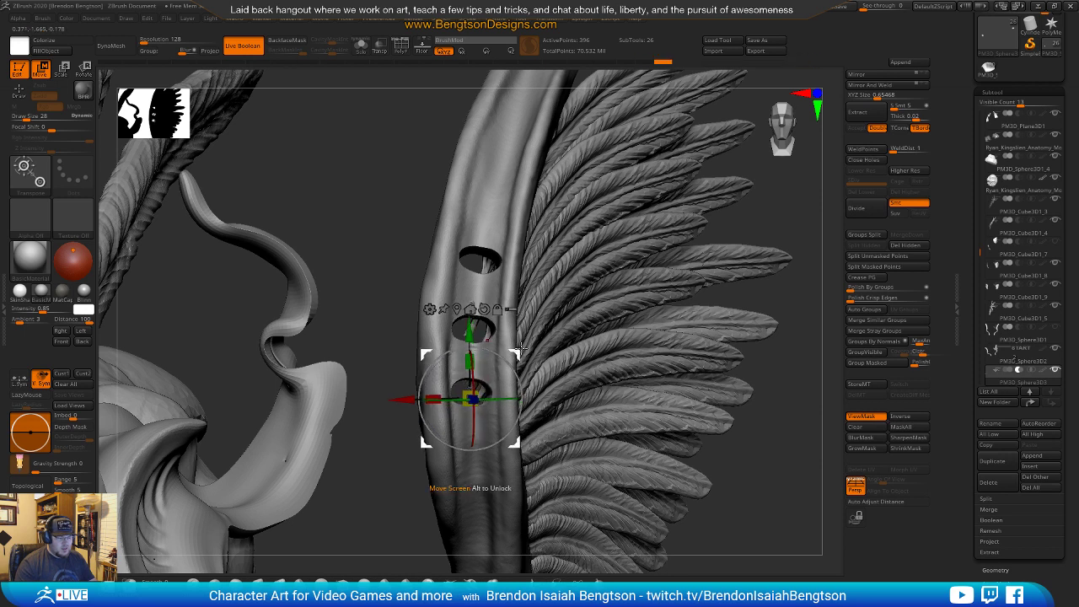
drag(795, 375, 800, 369)
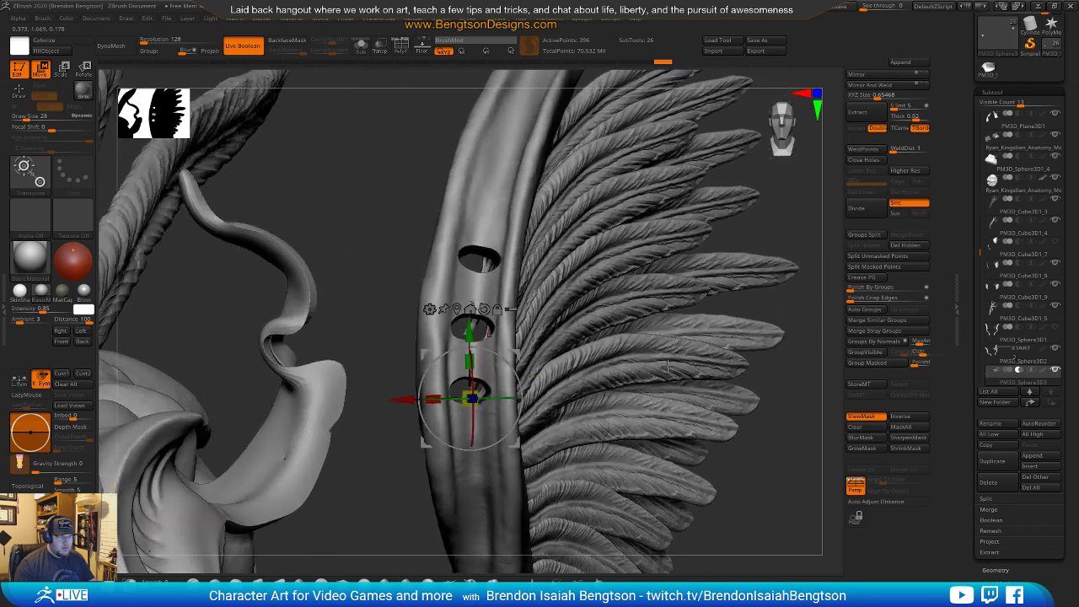
Add a fourth cylinder copy below the third and tilt it along the horn's curve.
drag(511, 362, 521, 402)
mouse_move(477, 446)
mouse_down()
mouse_move(421, 488)
mouse_move(474, 427)
mouse_up()
alt+drag(817, 473, 813, 432)
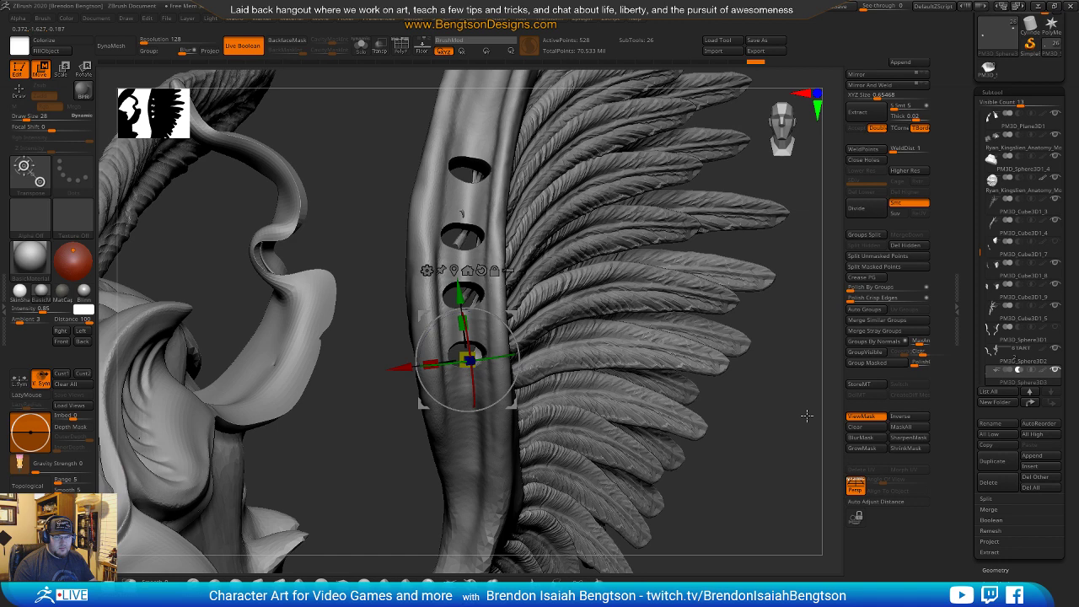
alt+drag(791, 430, 790, 406)
drag(790, 407, 787, 406)
drag(466, 329, 466, 313)
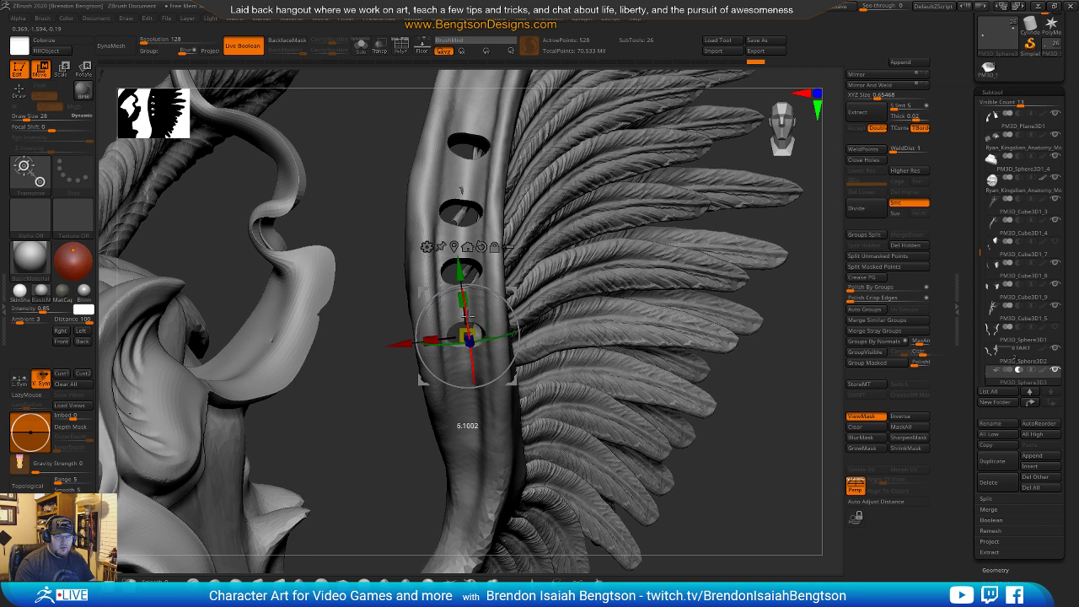
Add a fifth cylinder copy below the fourth, then rotate and shift it to match the horn's bend.
mouse_move(468, 318)
mouse_down()
mouse_move(513, 312)
mouse_move(517, 342)
mouse_up()
drag(504, 387, 498, 388)
drag(516, 335, 519, 345)
alt+drag(771, 482, 751, 261)
mouse_move(722, 387)
mouse_down()
mouse_move(716, 400)
mouse_move(710, 389)
mouse_move(730, 357)
mouse_up()
key(q)
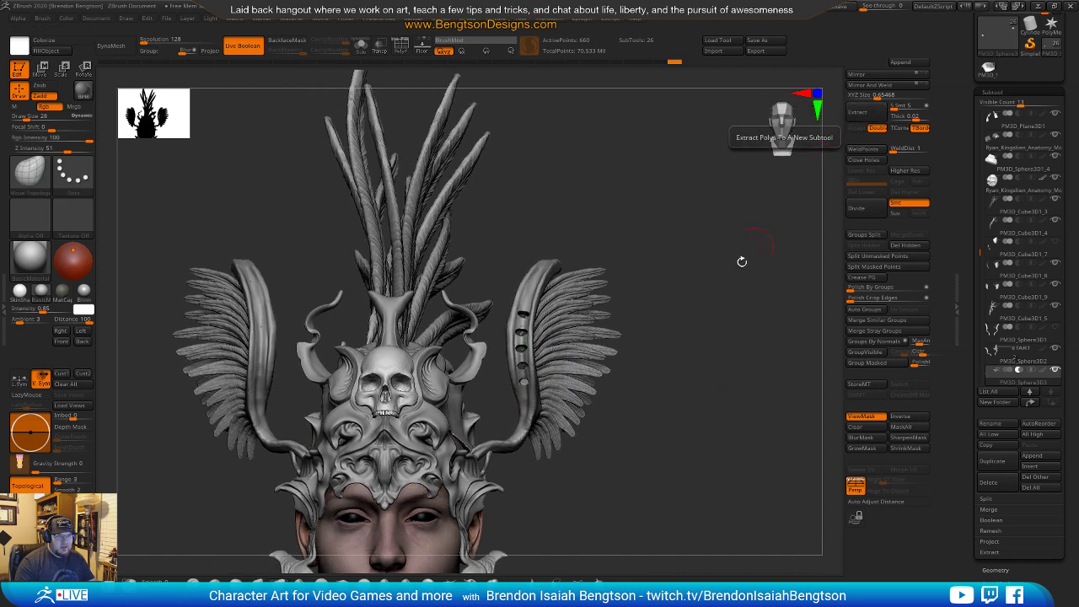
Clear the mask and try Mirror and Mirror And Weld on the cylinders to cut matching holes in both horns.
mouse_move(697, 304)
ctrl+mouse_down()
mouse_move(691, 282)
mouse_move(690, 292)
ctrl+mouse_up()
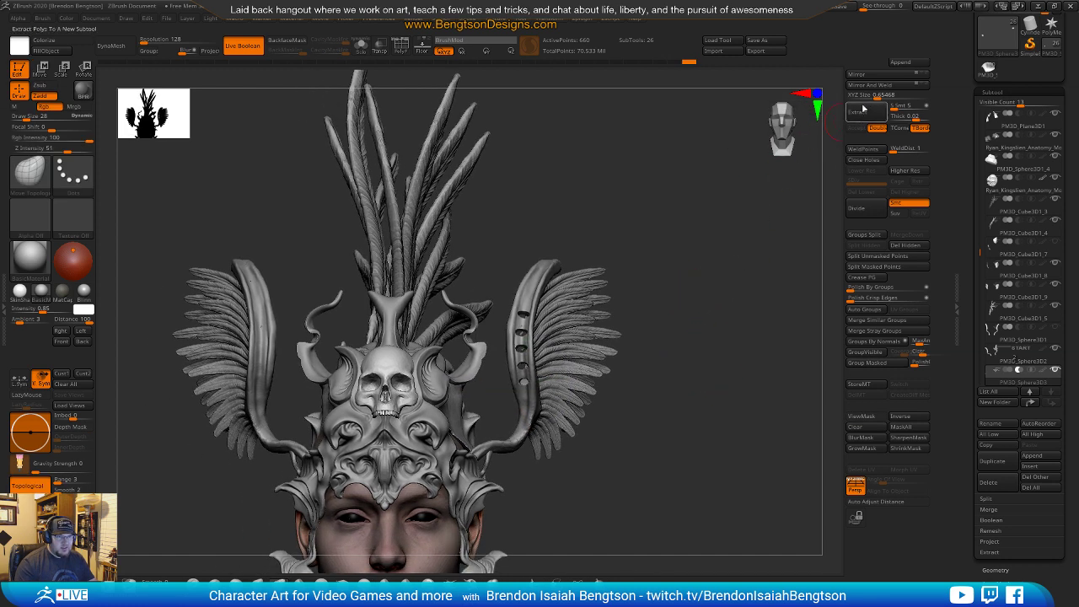
click(871, 75)
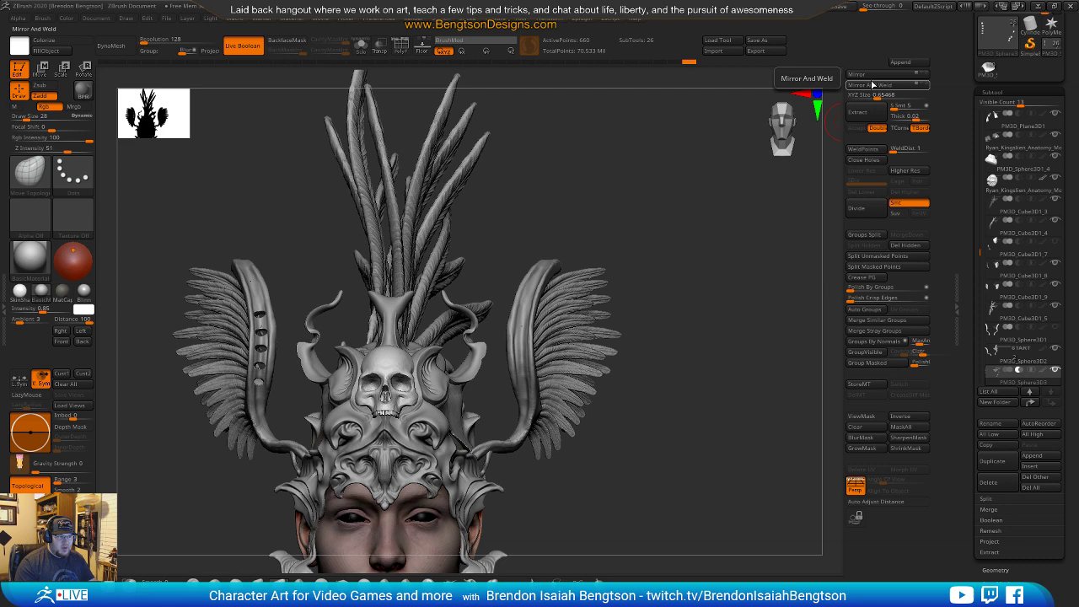
click(873, 86)
mouse_move(710, 474)
mouse_down()
mouse_move(701, 477)
mouse_move(717, 482)
mouse_move(705, 490)
mouse_move(713, 500)
mouse_move(714, 481)
mouse_move(706, 496)
mouse_move(694, 475)
mouse_up()
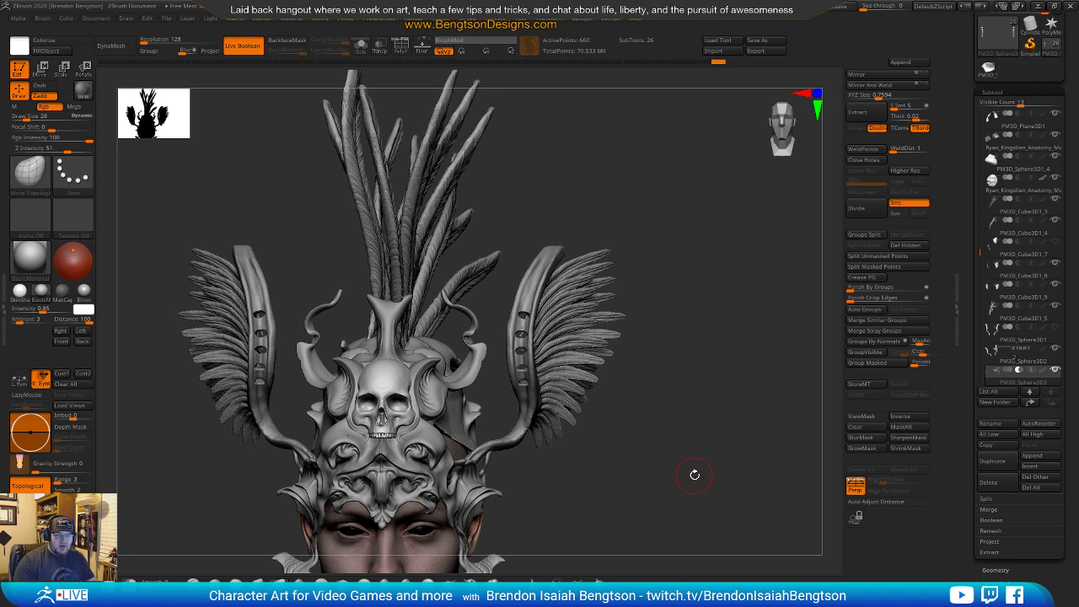
drag(683, 369, 690, 412)
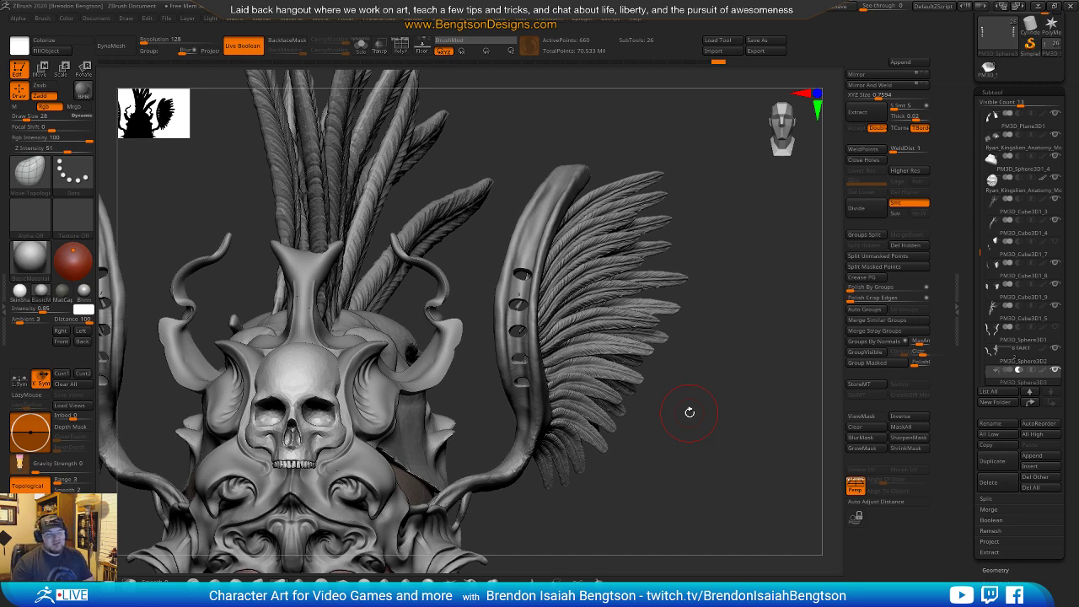
Show the polyframe and adjust the depth and placement of the lowest cylinder in the horn.
mouse_move(683, 346)
mouse_down()
mouse_move(752, 327)
mouse_move(750, 313)
mouse_move(770, 322)
mouse_move(730, 322)
mouse_move(759, 329)
mouse_move(751, 320)
mouse_move(754, 393)
mouse_move(757, 367)
mouse_up()
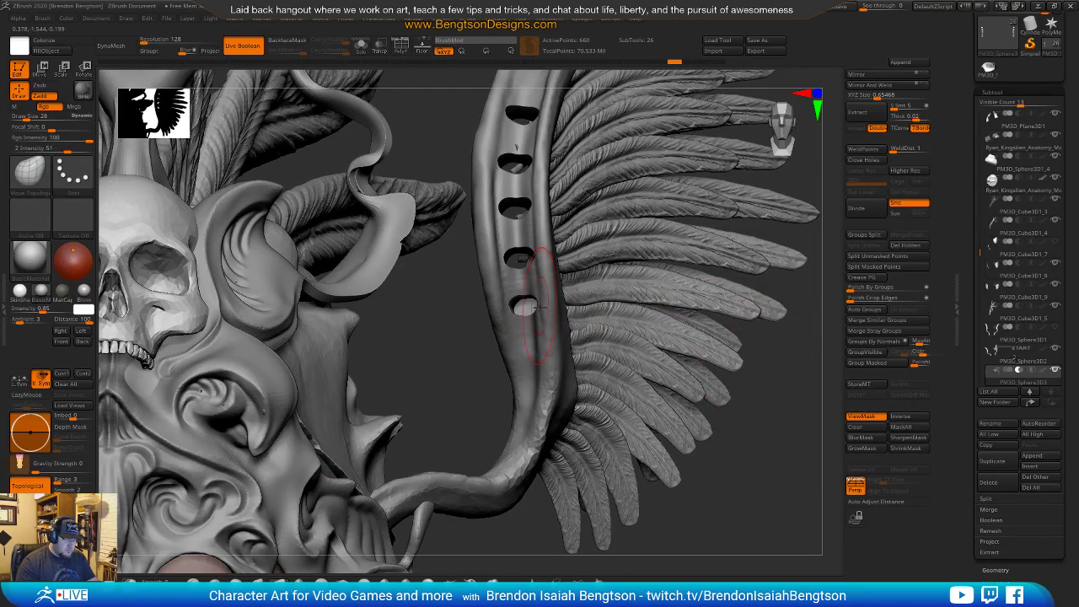
key(shift+f)
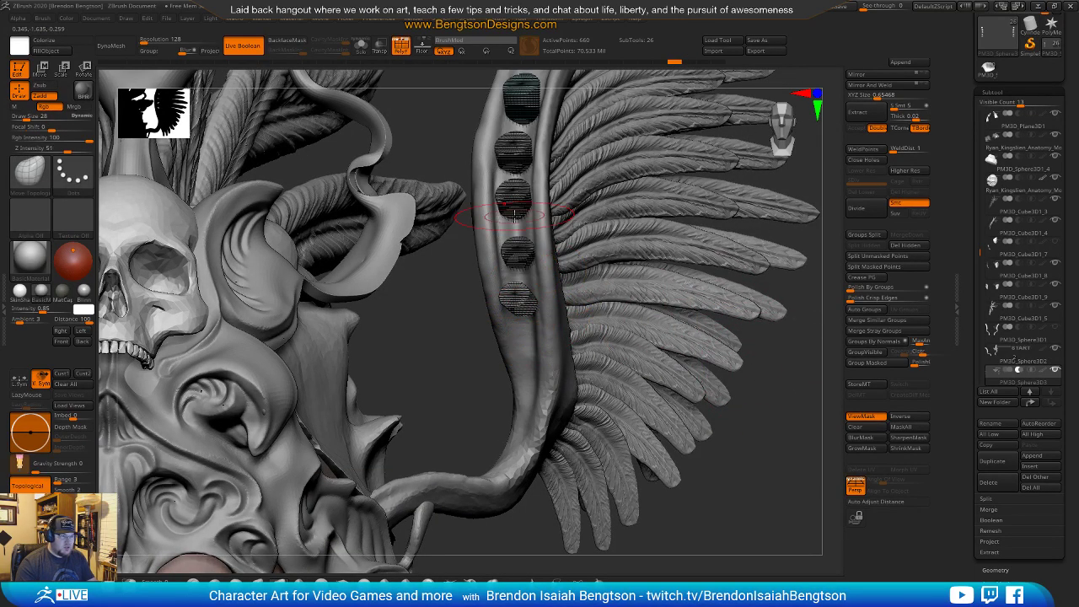
mouse_move(537, 291)
mouse_down()
mouse_move(495, 303)
mouse_move(532, 310)
mouse_move(523, 305)
mouse_up()
key(w)
drag(628, 310, 540, 309)
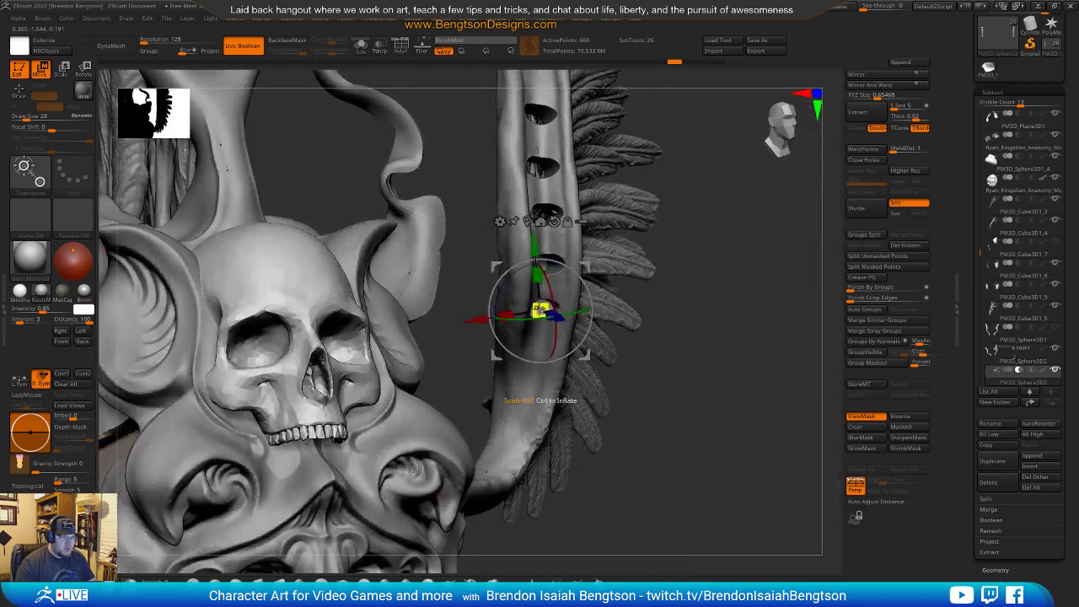
drag(679, 265, 618, 278)
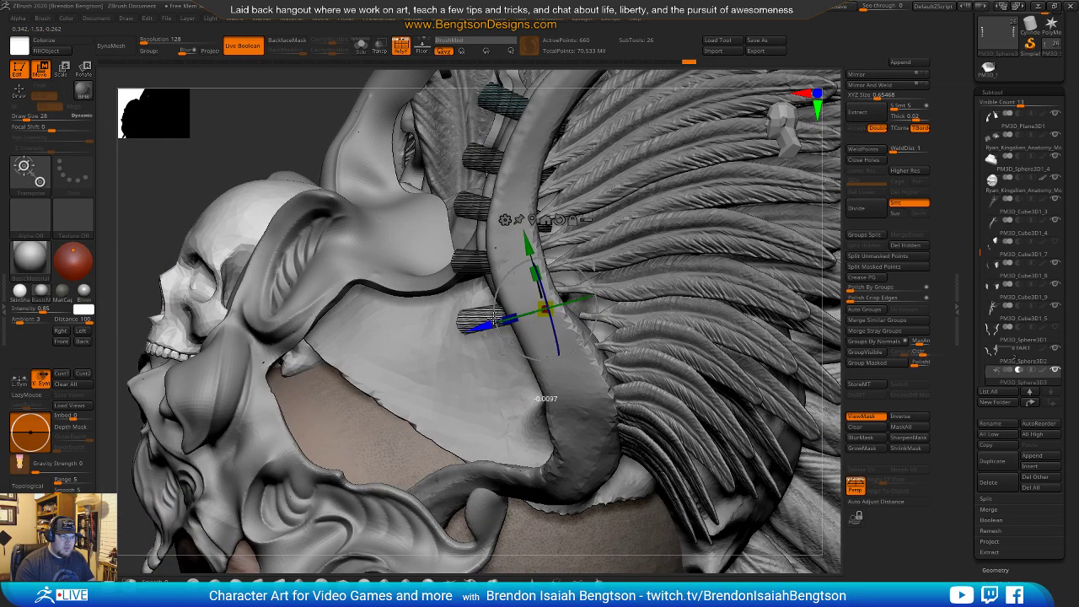
drag(582, 290, 542, 310)
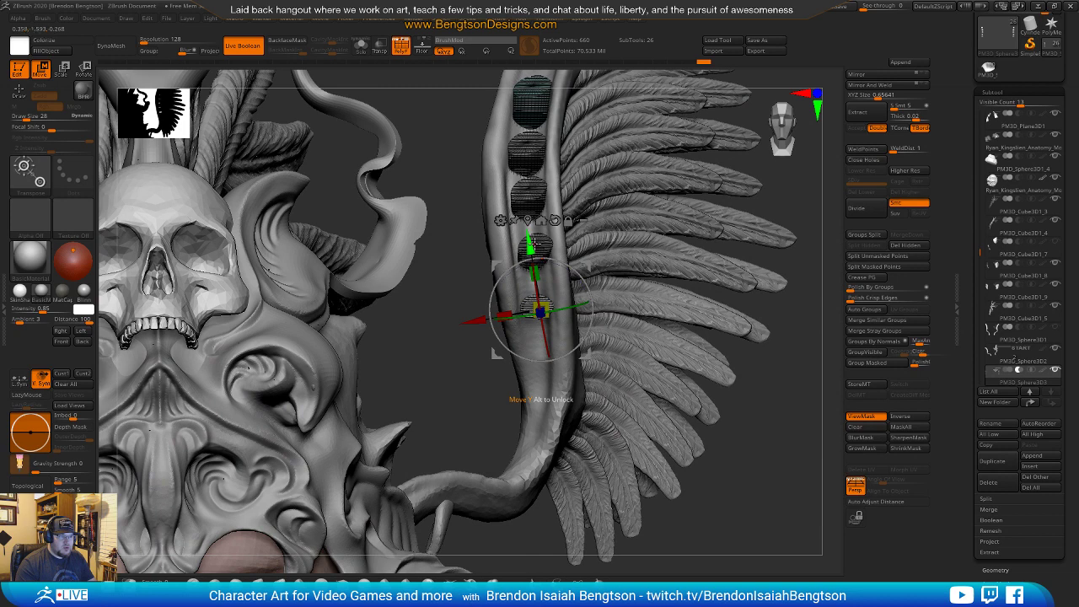
key(ctrl)
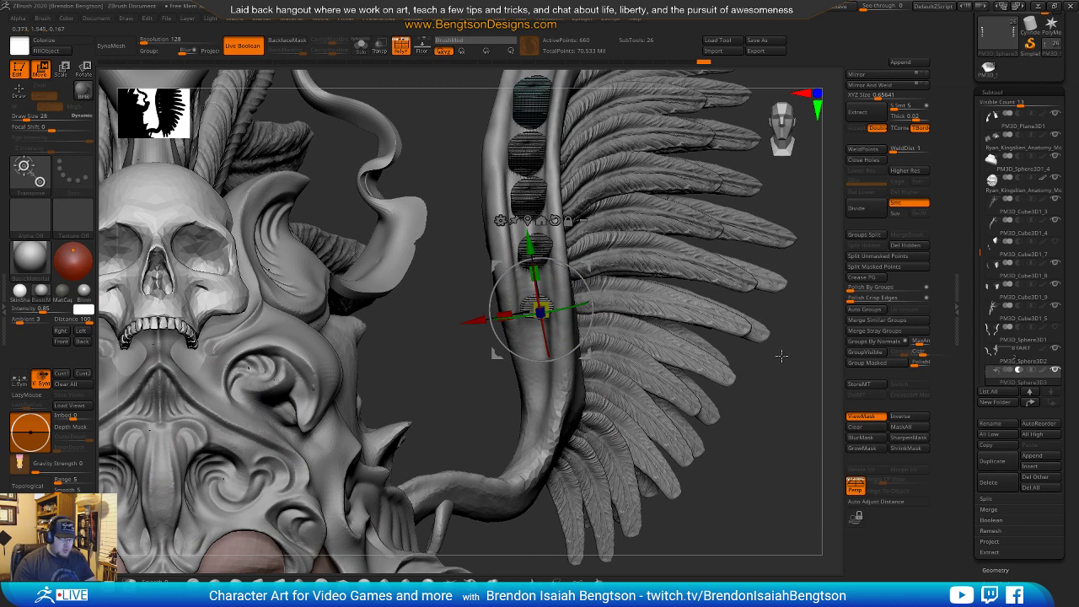
Solo the cylinder subtool, clear its mask, and give each cylinder its own polygroup with Auto Groups.
key(alt+s)
ctrl+drag(773, 328, 768, 297)
mouse_move(772, 256)
alt+mouse_down()
mouse_move(766, 290)
mouse_move(680, 359)
mouse_move(694, 355)
mouse_move(707, 298)
mouse_move(718, 325)
mouse_move(704, 306)
mouse_move(717, 308)
mouse_move(711, 295)
alt+mouse_up()
click(864, 309)
key(q)
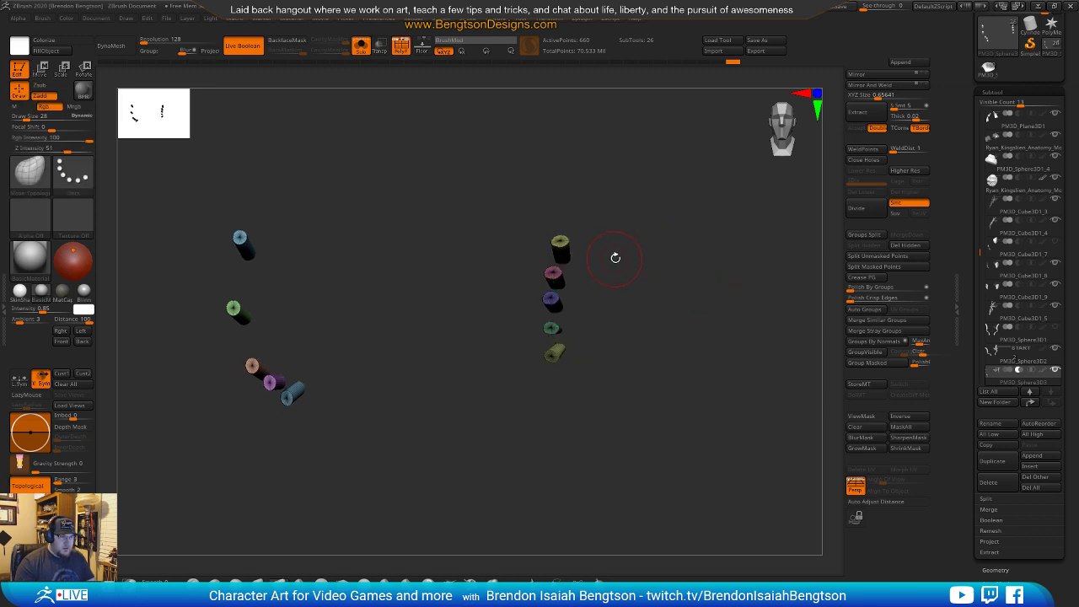
Isolate the column of five aligned cylinders, delete the hidden stray ones, and bring back the full model.
mouse_move(657, 254)
ctrl+shift+mouse_down()
mouse_move(530, 175)
mouse_move(475, 434)
mouse_move(479, 398)
ctrl+shift+mouse_up()
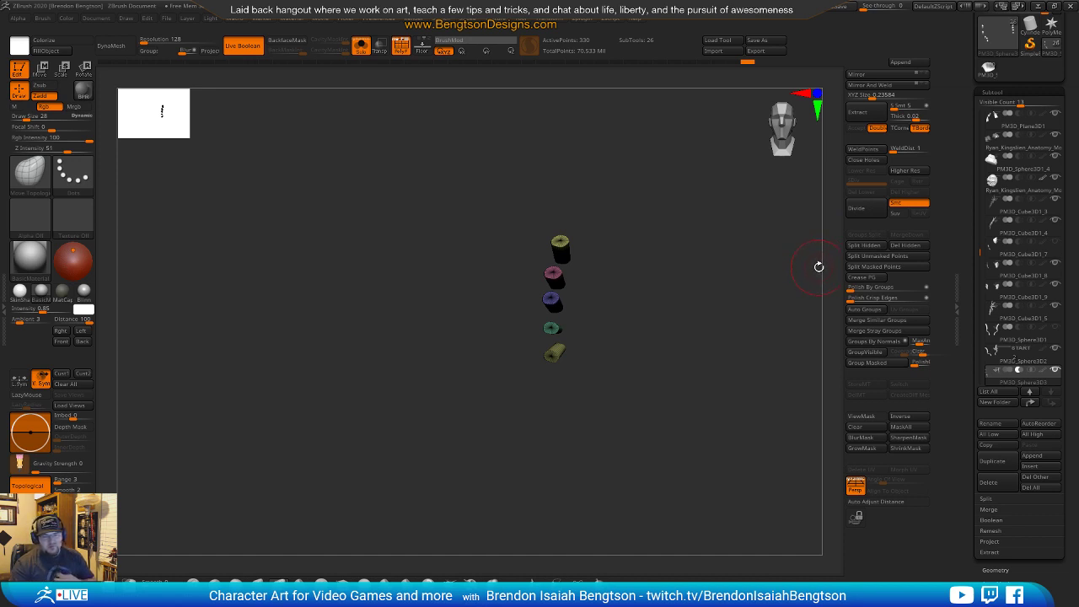
drag(714, 364, 713, 303)
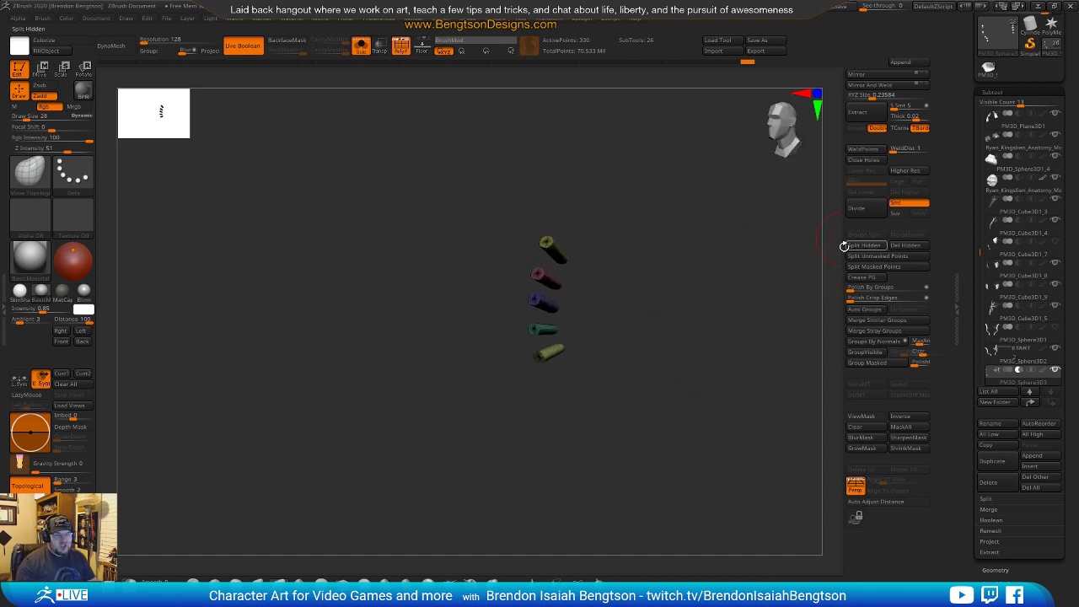
click(906, 248)
mouse_move(689, 388)
alt+mouse_down()
mouse_move(694, 414)
mouse_move(701, 378)
alt+mouse_up()
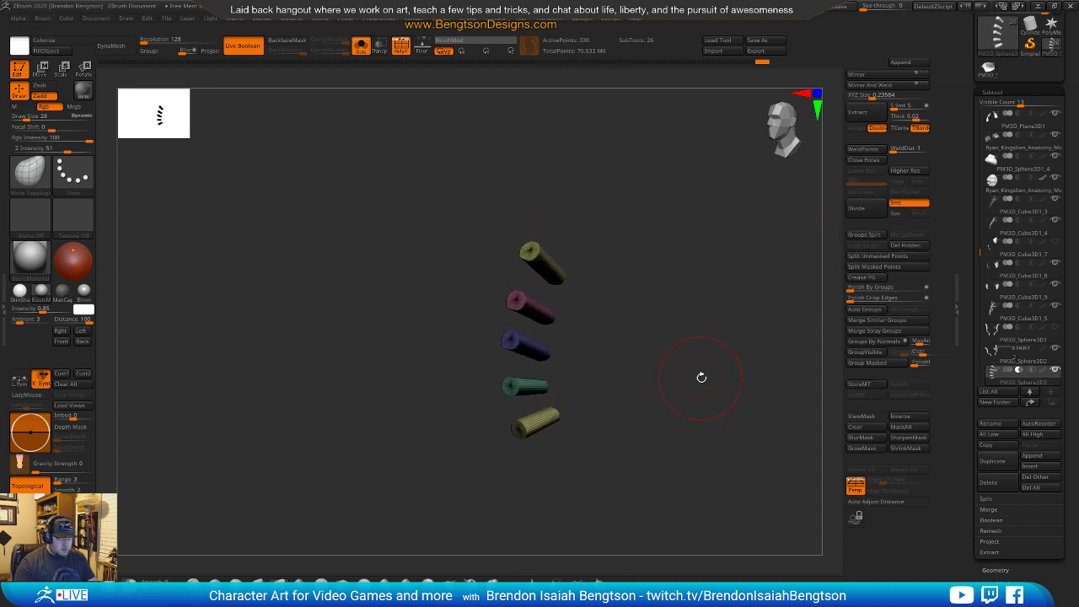
mouse_move(641, 323)
right_down()
mouse_move(662, 323)
mouse_move(671, 375)
mouse_move(642, 304)
mouse_move(651, 368)
mouse_move(647, 347)
right_up()
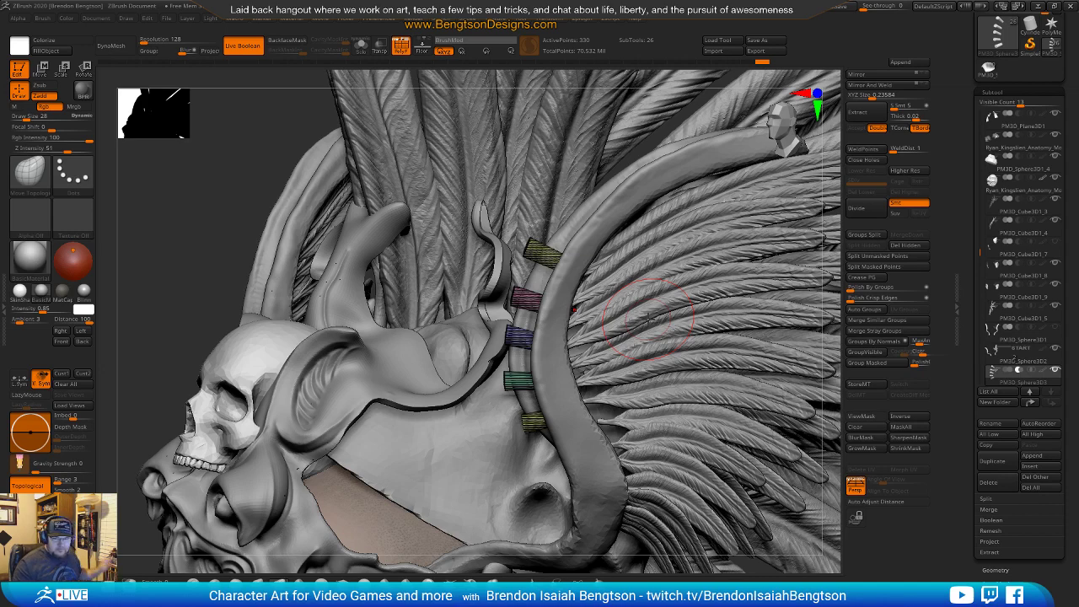
Mask everything except the lowest cylinder, then rotate and nudge it to centre its hole in the horn.
mouse_move(556, 359)
right_down()
mouse_move(597, 367)
mouse_move(570, 341)
mouse_move(558, 385)
mouse_move(538, 372)
right_up()
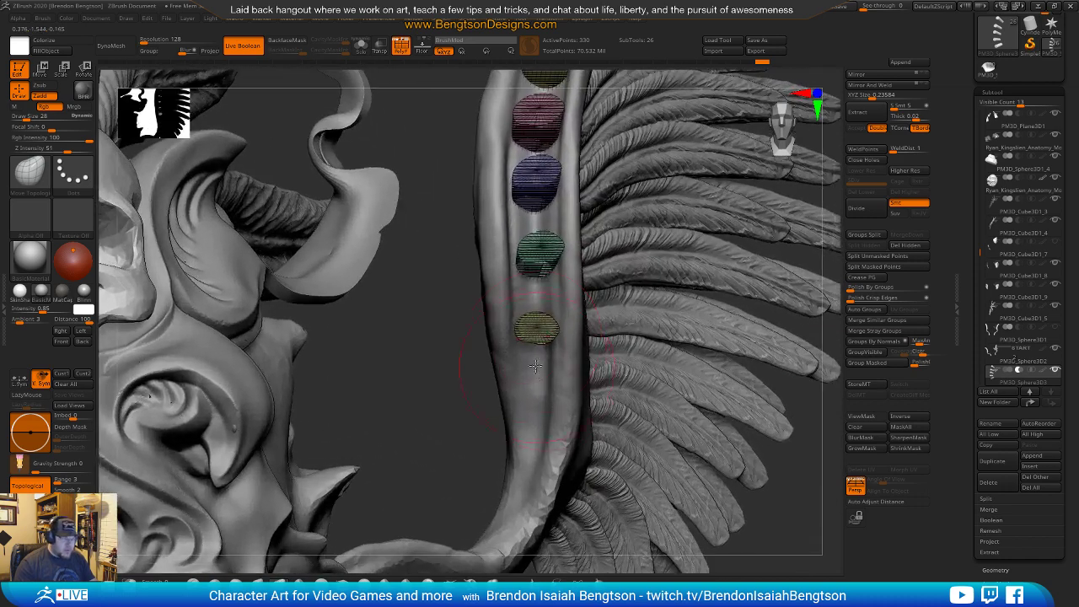
key(w)
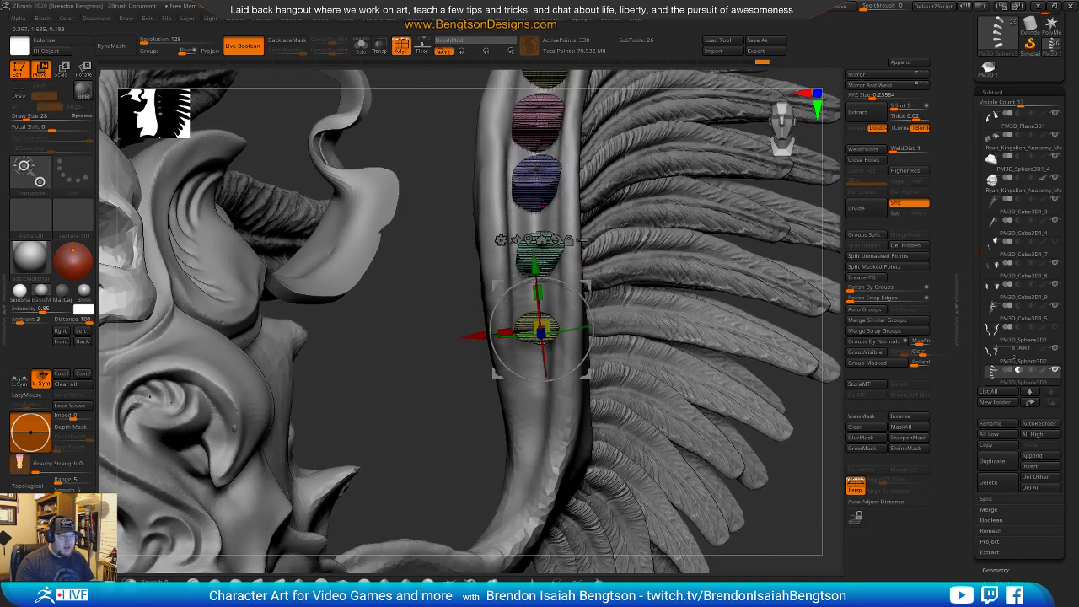
ctrl+click(537, 110)
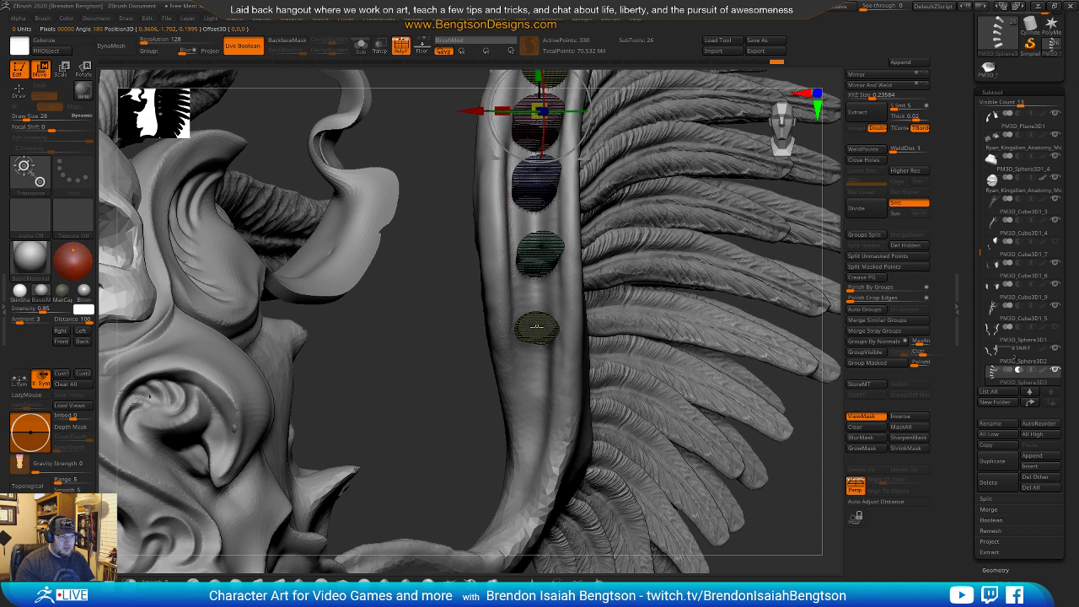
ctrl+click(537, 326)
drag(567, 331, 570, 314)
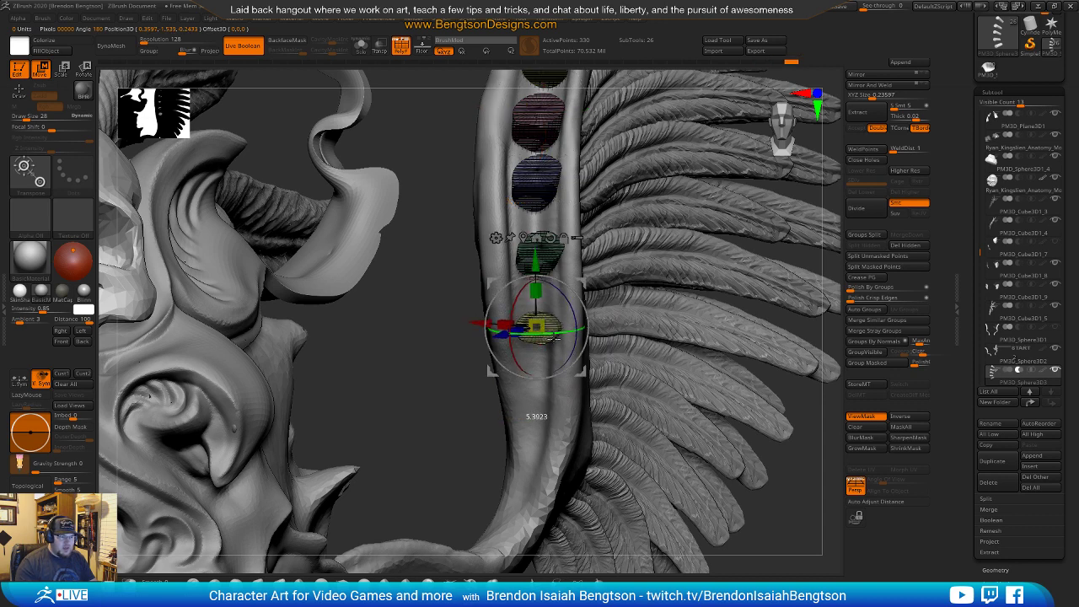
key(shift+f)
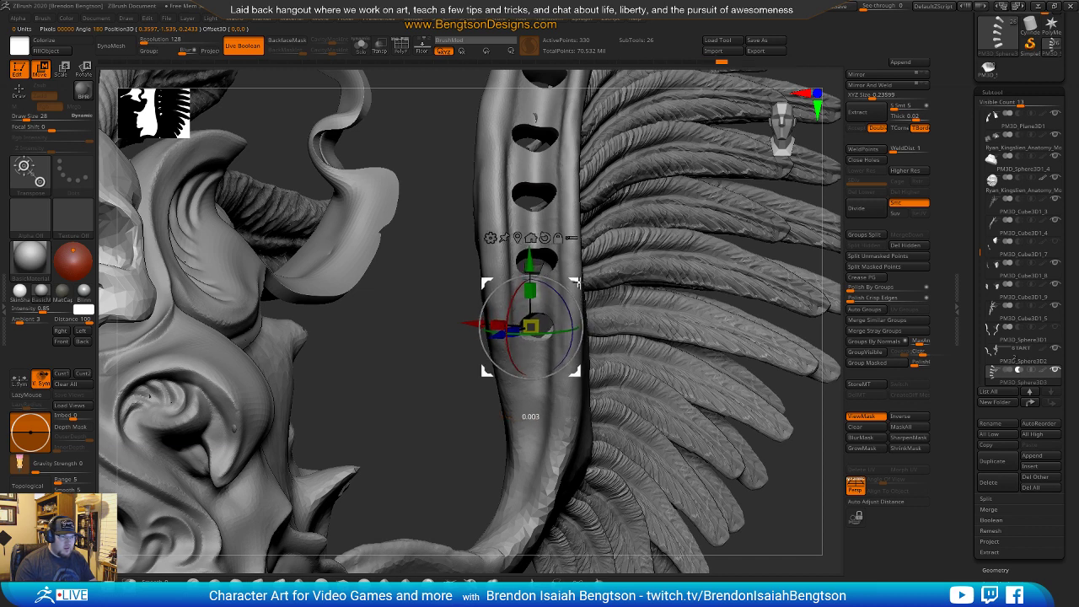
drag(646, 399, 624, 337)
Duplicate the lowest cylinder farther down the horn and rotate and place the copy as a sixth hole.
drag(590, 283, 584, 337)
right_drag(551, 371, 559, 426)
drag(558, 428, 553, 429)
drag(594, 368, 587, 371)
Display the cylinders' polygroups and mask everything except the topmost cylinder on the curved horn.
right_drag(746, 422, 575, 404)
right_drag(604, 317, 563, 304)
key(shift+f)
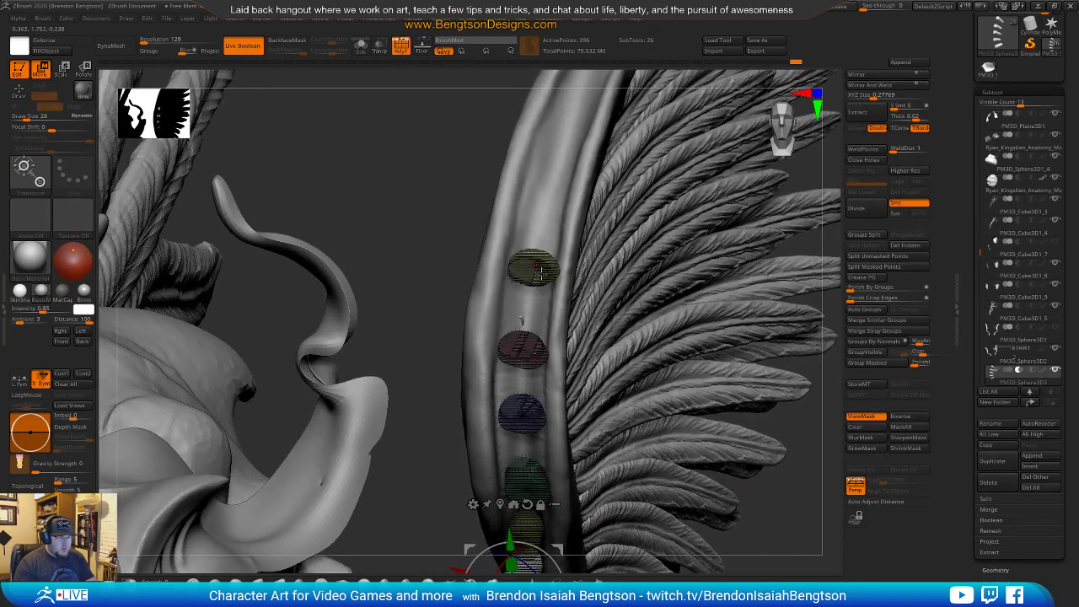
click(534, 265)
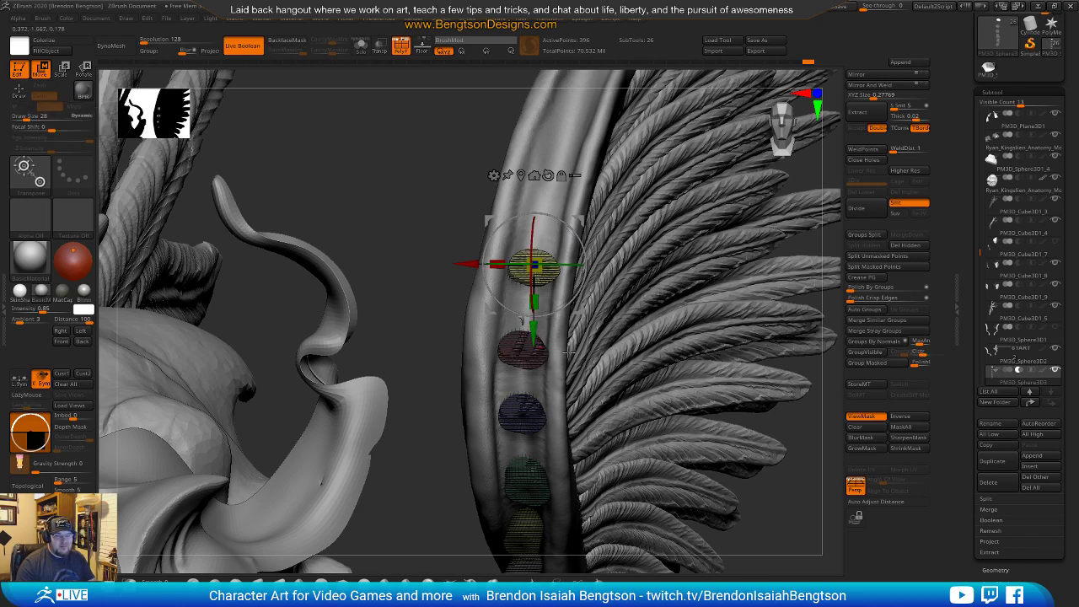
mouse_move(583, 320)
right_down()
mouse_move(559, 273)
mouse_move(524, 332)
right_up()
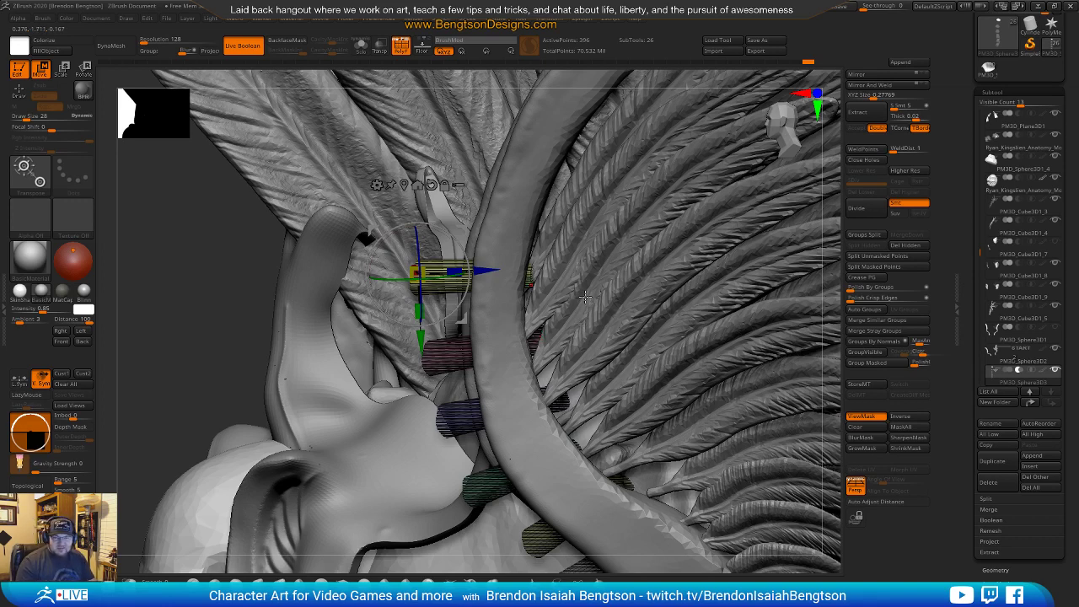
mouse_move(610, 275)
right_down()
mouse_move(642, 271)
mouse_move(618, 281)
mouse_move(609, 255)
right_up()
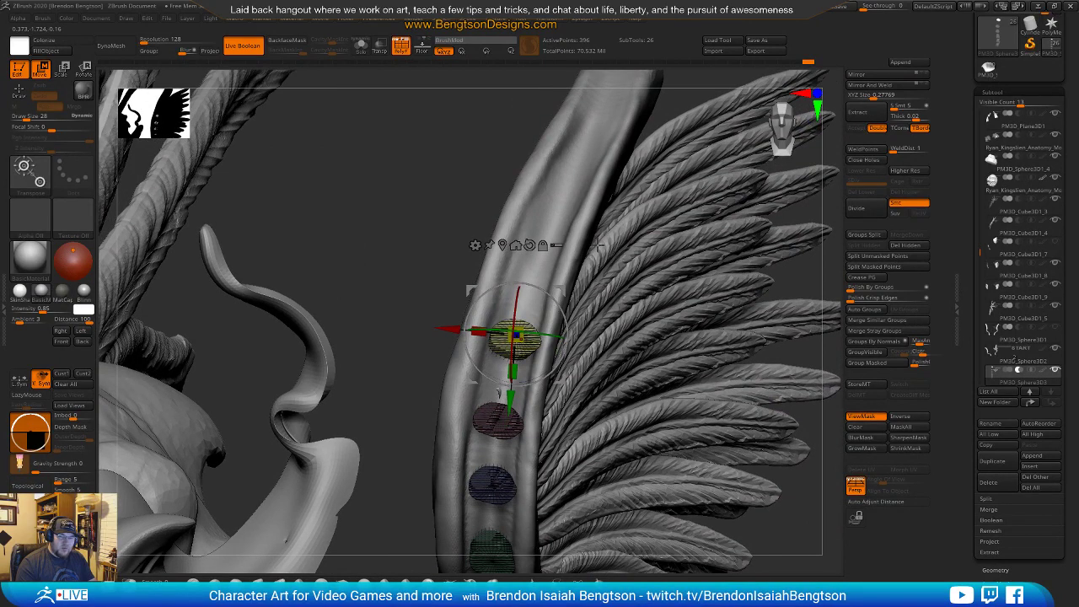
right_drag(592, 245, 601, 268)
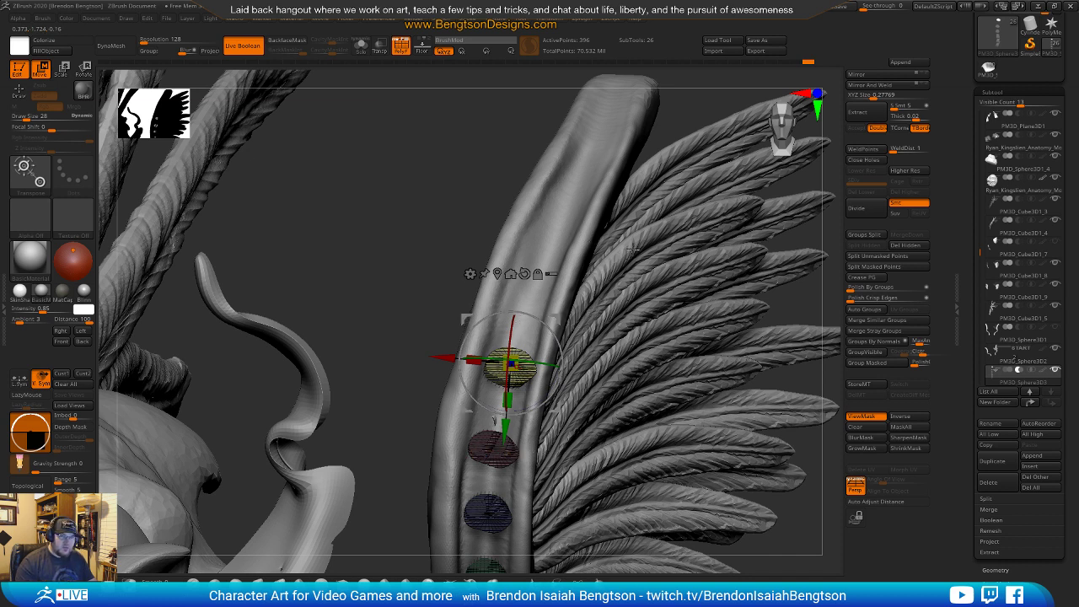
drag(797, 380, 739, 236)
alt+drag(732, 376, 757, 225)
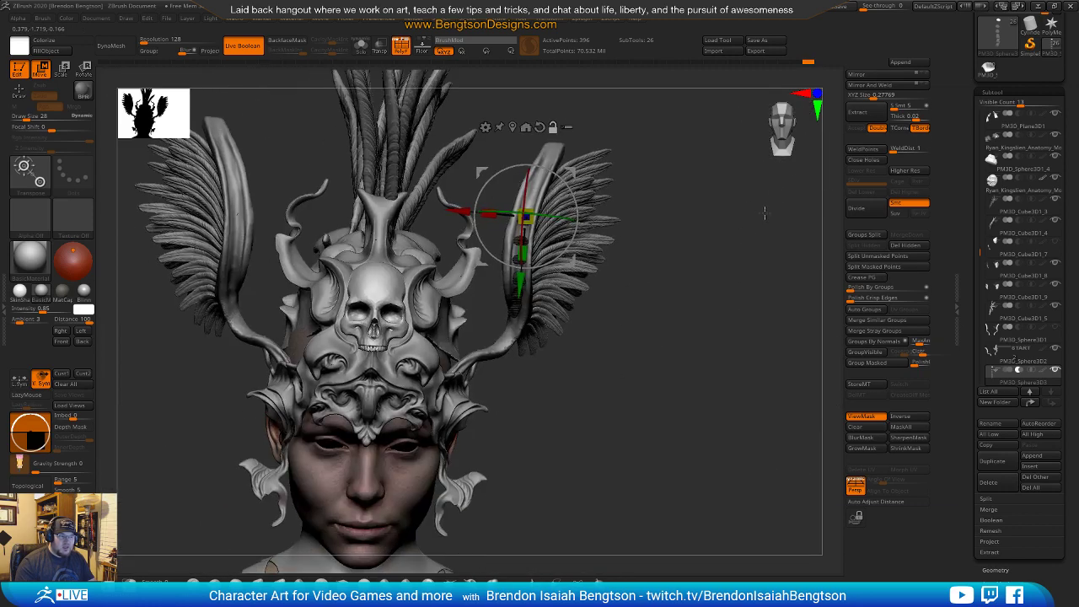
Switch to the mech model, examine it from several angles, and return to the headdress figure.
click(989, 69)
shift+drag(723, 340, 702, 289)
key(shift+f)
alt+drag(478, 414, 508, 374)
drag(681, 371, 537, 370)
drag(641, 364, 532, 328)
drag(613, 344, 483, 351)
alt+right_drag(629, 397, 582, 297)
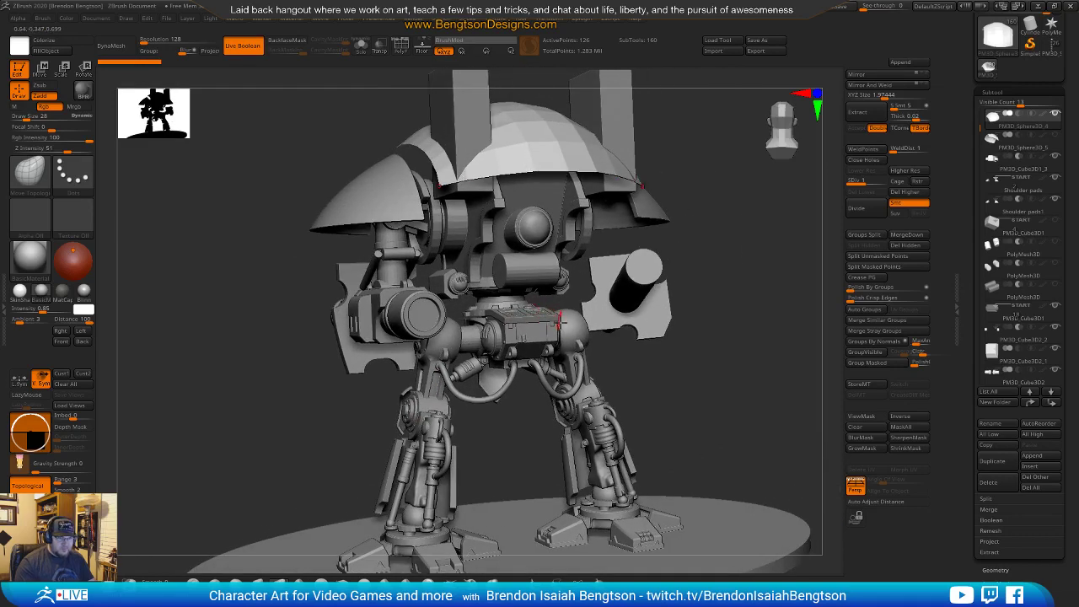
click(1051, 46)
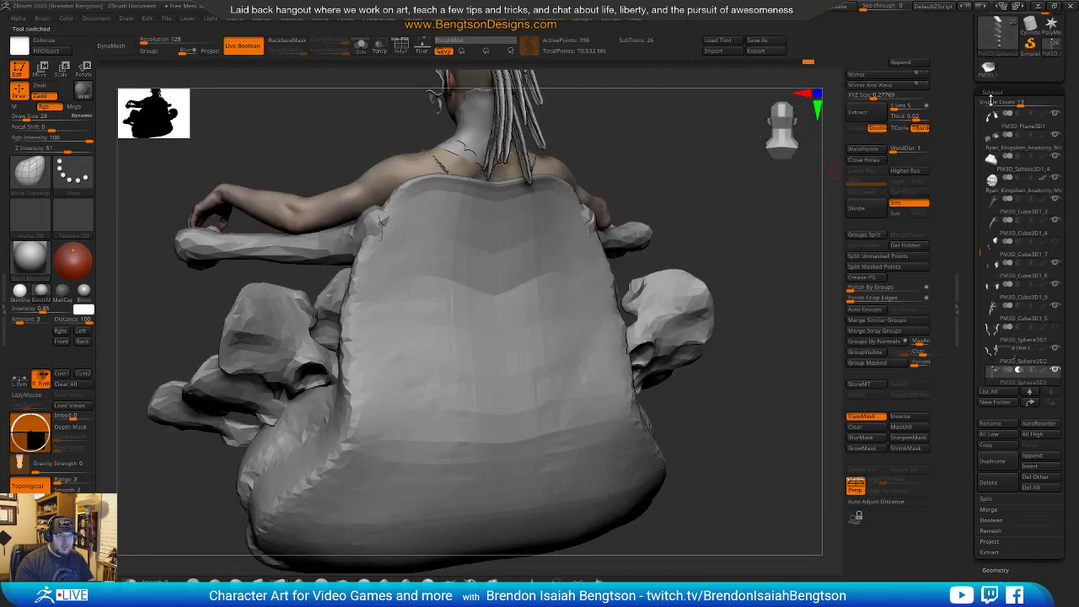
Duplicate the topmost cylinder farther up the horn to cut a seventh hole, and hide the polygroup display.
right_drag(479, 304, 557, 361)
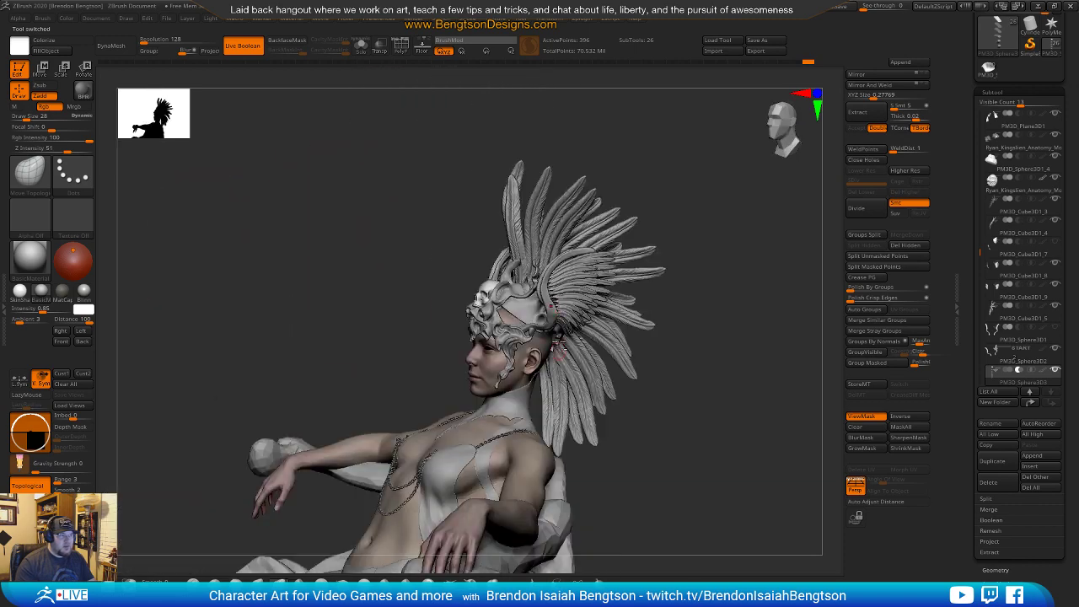
ctrl+right_drag(557, 308, 547, 331)
key(shift+f)
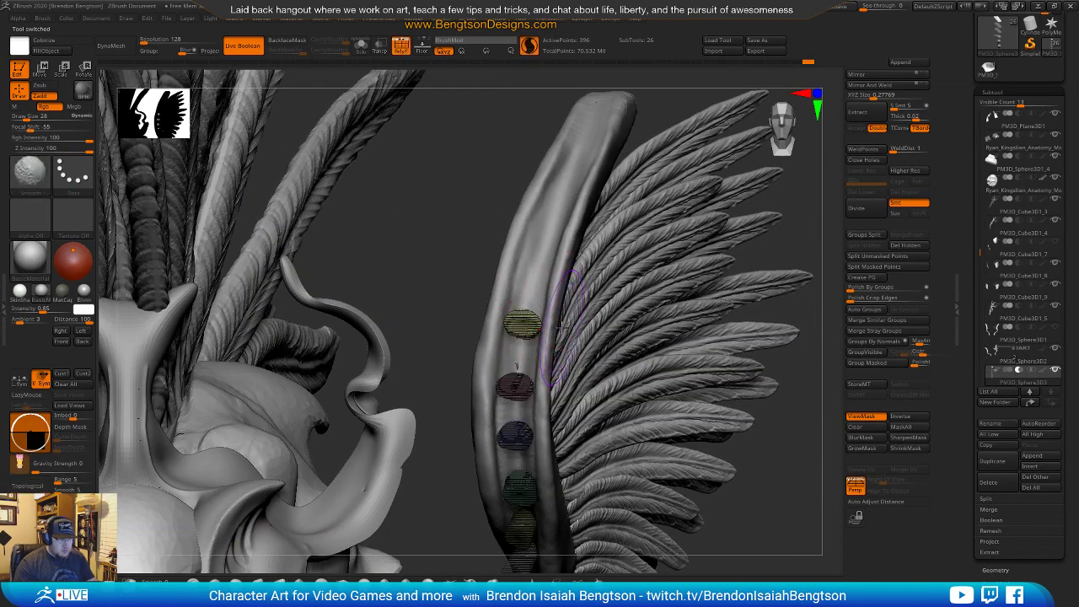
key(w)
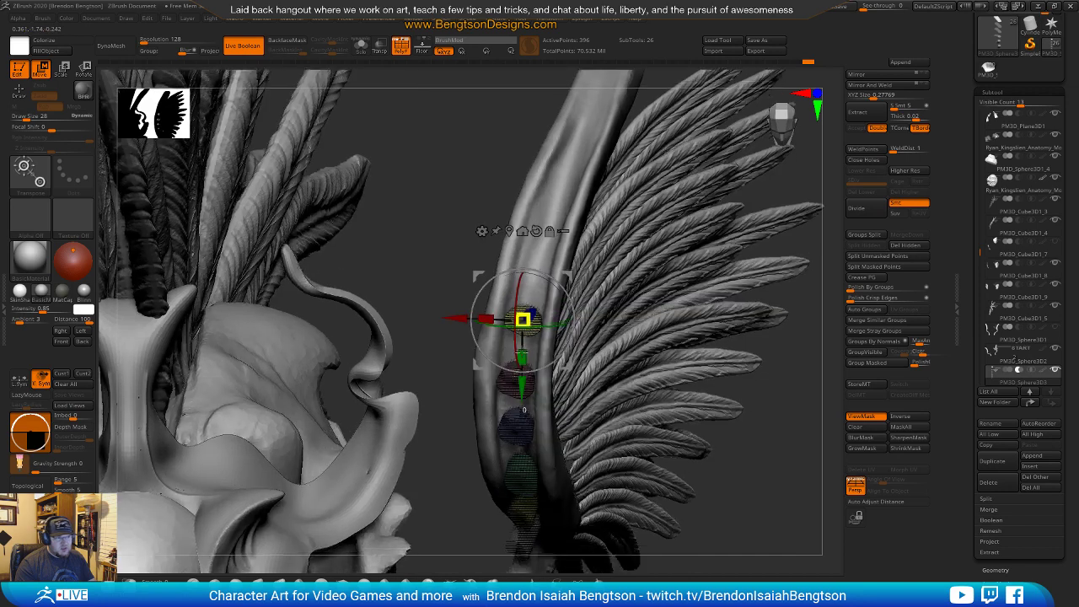
mouse_move(559, 284)
right_down()
mouse_move(550, 281)
mouse_move(566, 275)
right_up()
drag(573, 240, 533, 272)
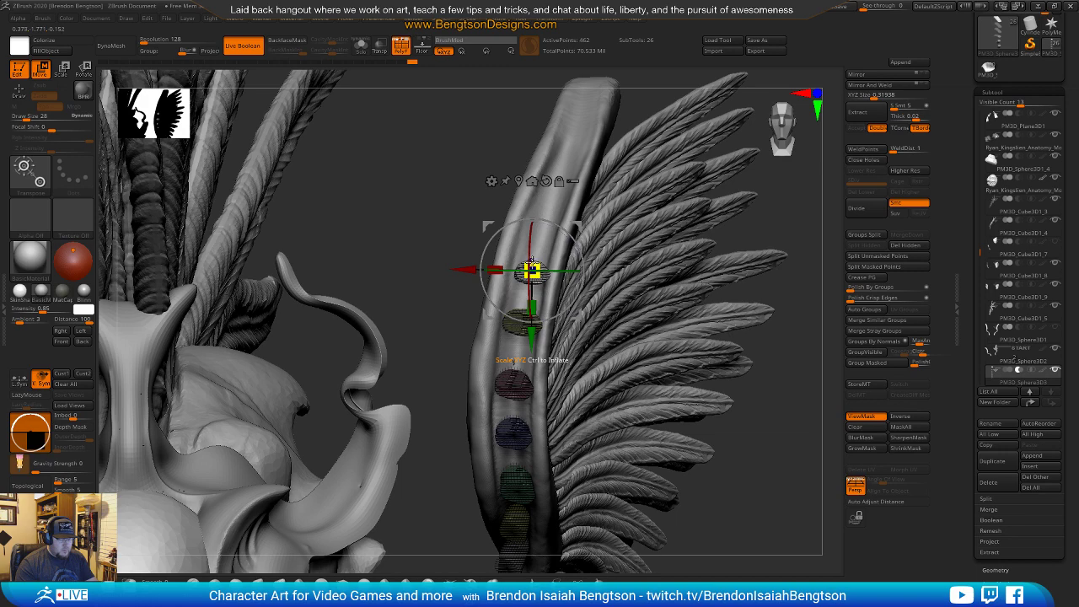
key(shift+f)
Rotate and reposition the seventh cylinder so its hole follows the horn's curve and sits centred.
mouse_move(539, 230)
right_down()
mouse_move(536, 291)
mouse_move(535, 263)
mouse_move(567, 240)
mouse_move(601, 255)
mouse_move(576, 246)
right_up()
ctrl+right_drag(643, 209, 624, 264)
drag(617, 263, 582, 271)
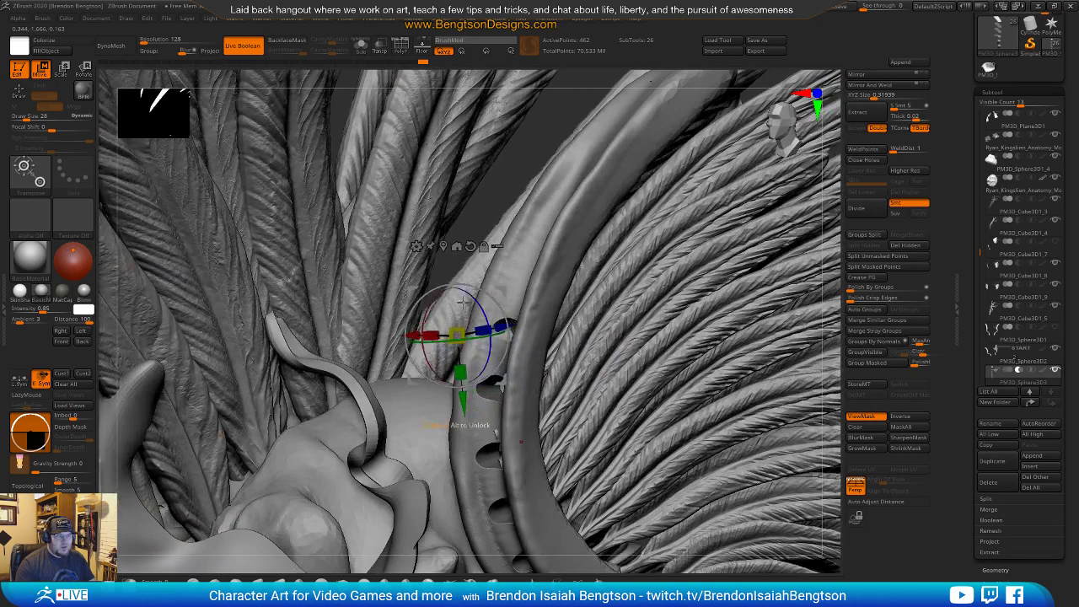
drag(430, 310, 428, 293)
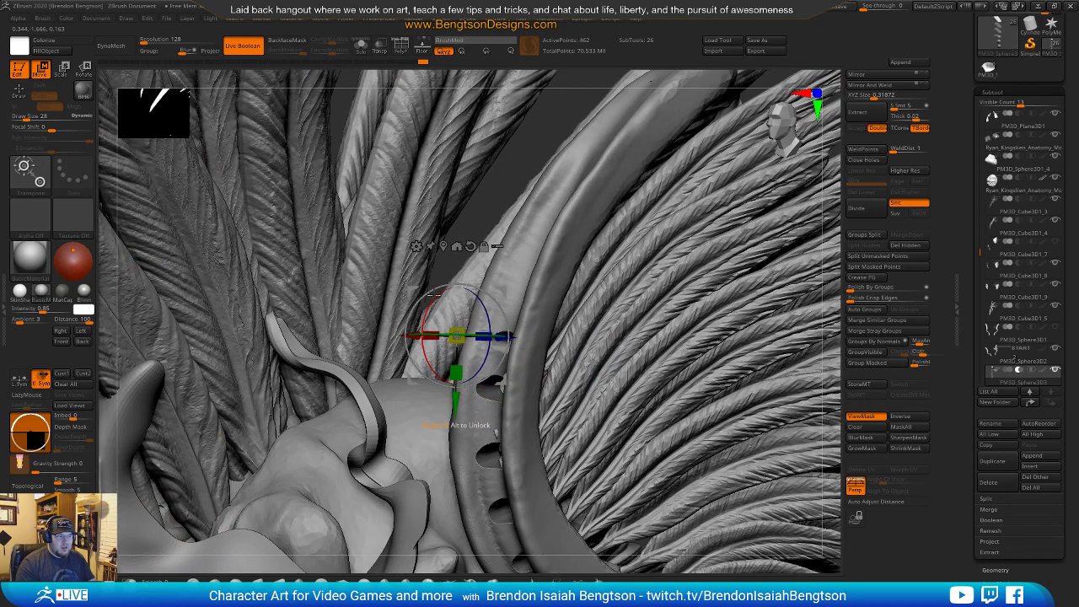
drag(553, 325, 558, 279)
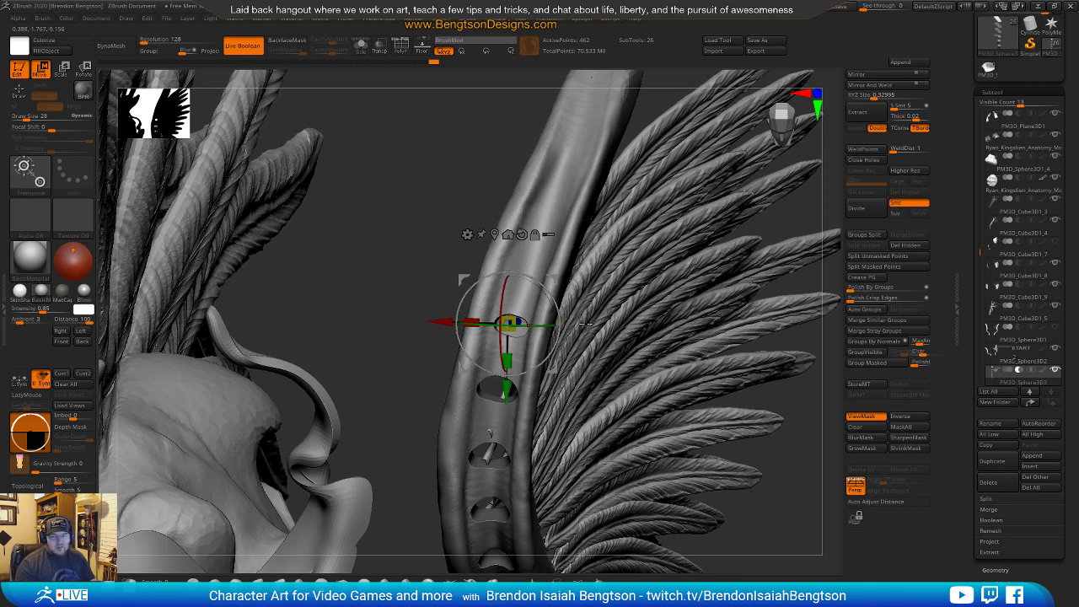
mouse_move(604, 268)
alt+right_down()
mouse_move(582, 371)
mouse_move(604, 264)
mouse_move(608, 309)
mouse_move(619, 273)
mouse_move(602, 273)
mouse_move(608, 263)
alt+right_up()
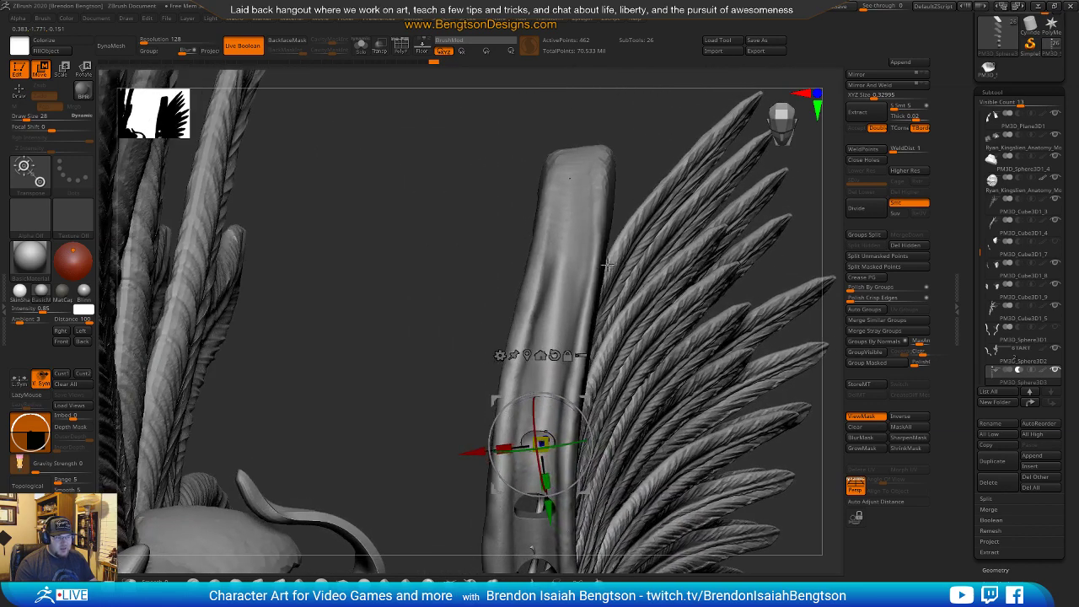
ctrl+right_drag(652, 434, 582, 384)
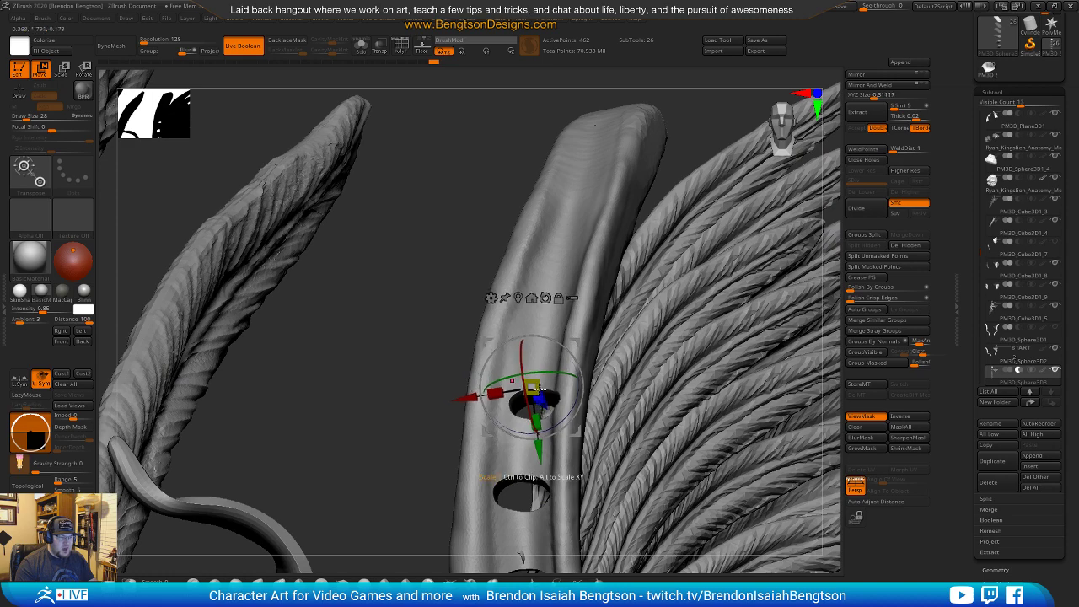
right_drag(620, 312, 602, 299)
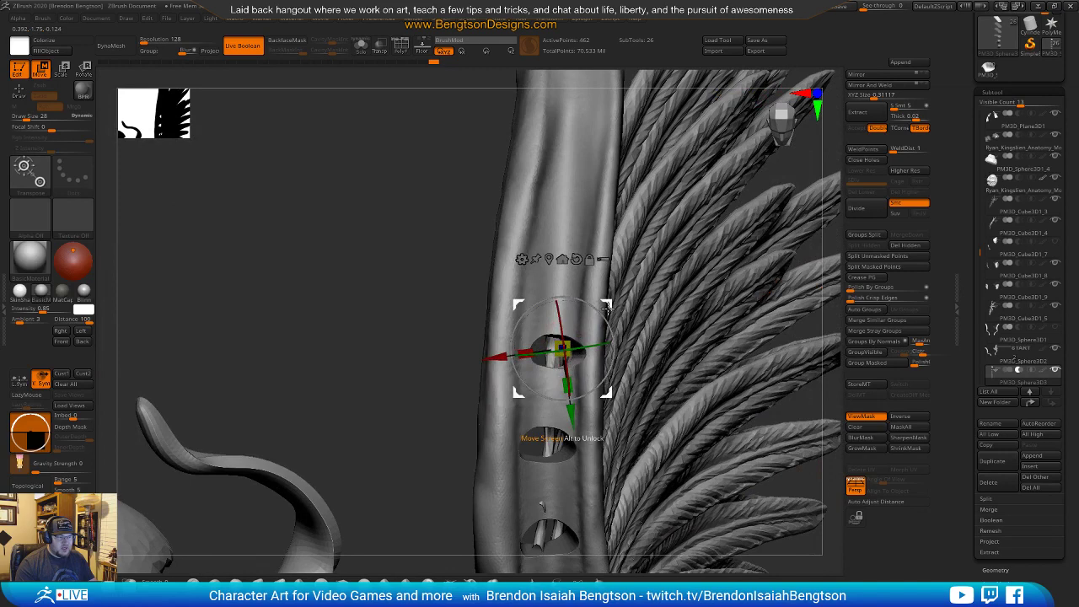
mouse_move(573, 358)
right_down()
mouse_move(558, 350)
mouse_move(566, 347)
right_up()
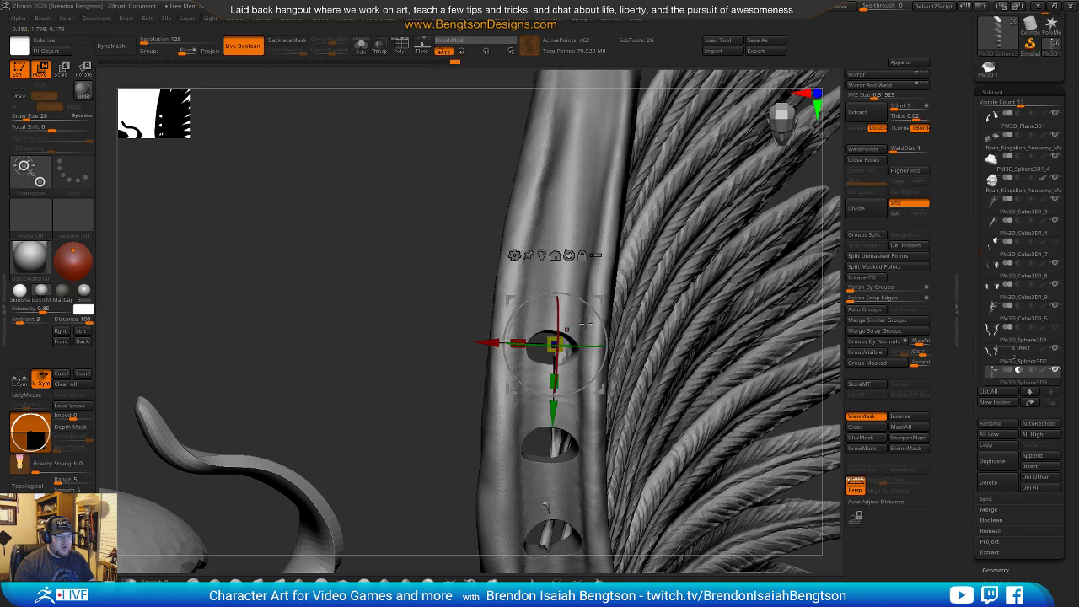
Duplicate the seventh cylinder farther up the horn as an eighth hole and nudge the copy into place.
ctrl+right_drag(683, 386, 703, 256)
alt+right_drag(410, 571, 396, 342)
alt+right_drag(705, 444, 723, 374)
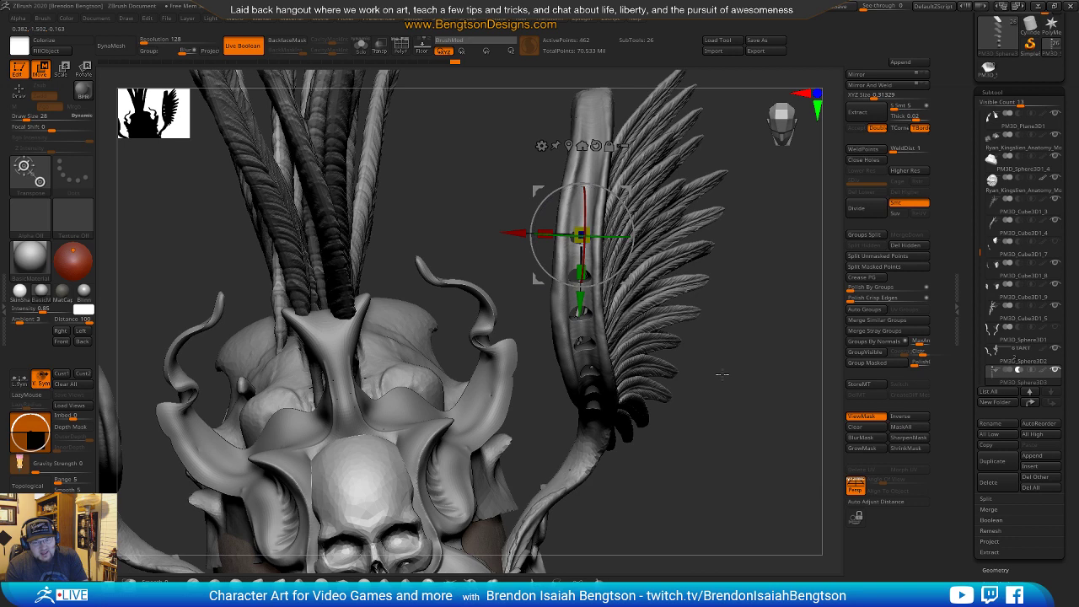
drag(781, 284, 768, 341)
ctrl+right_drag(767, 342, 751, 380)
right_drag(603, 361, 586, 358)
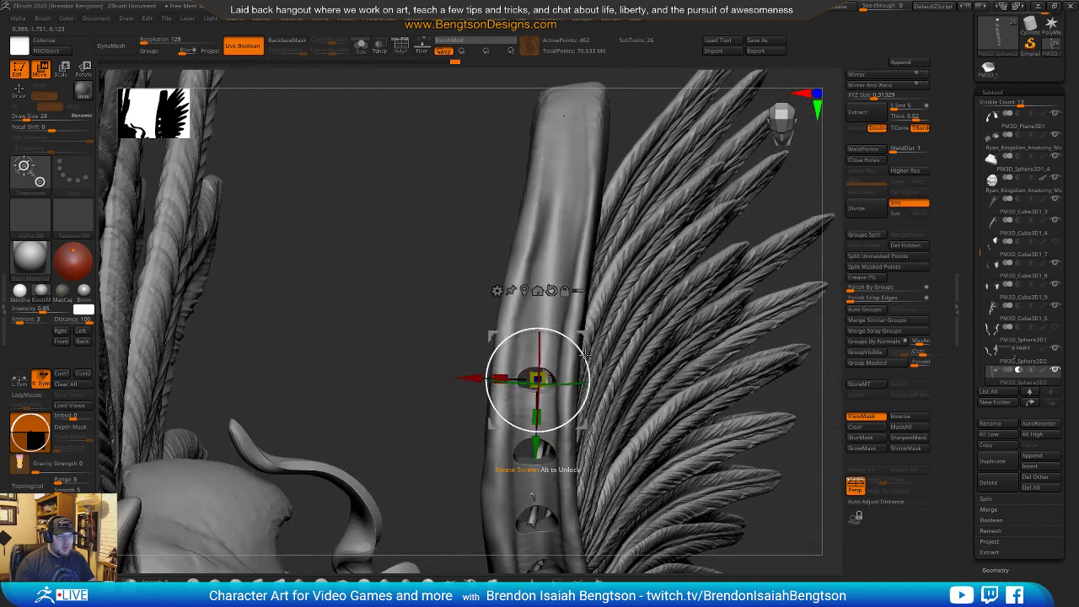
ctrl+drag(582, 335, 591, 278)
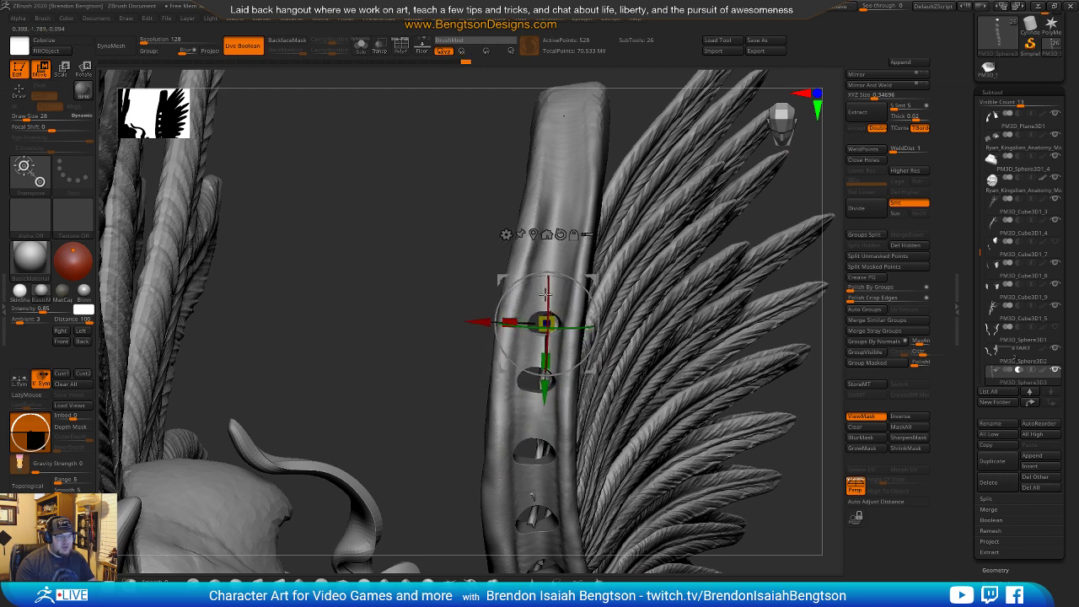
drag(487, 321, 482, 321)
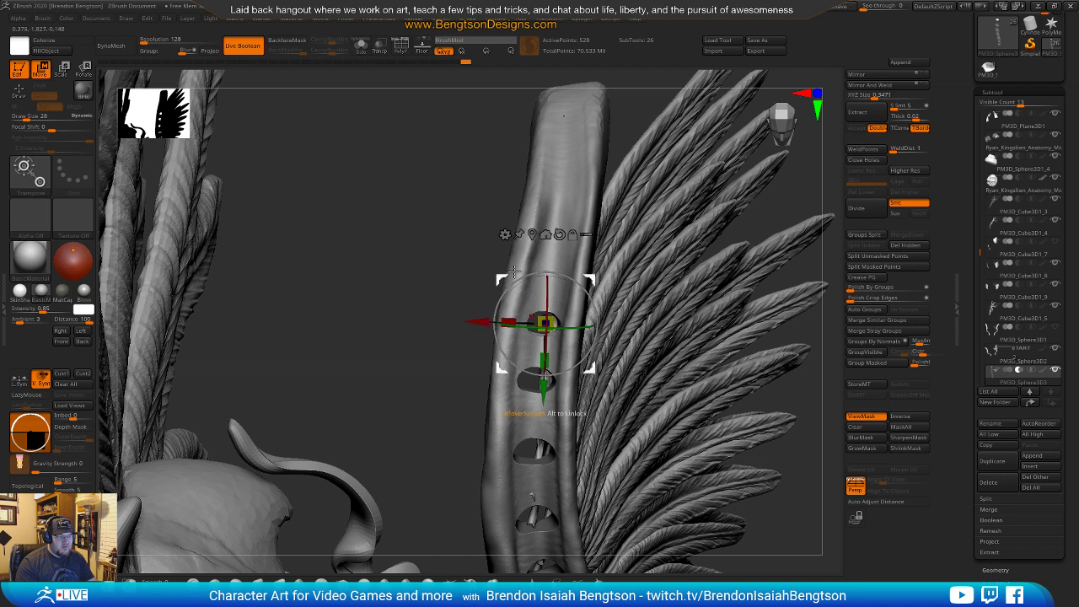
alt+right_drag(635, 284, 574, 346)
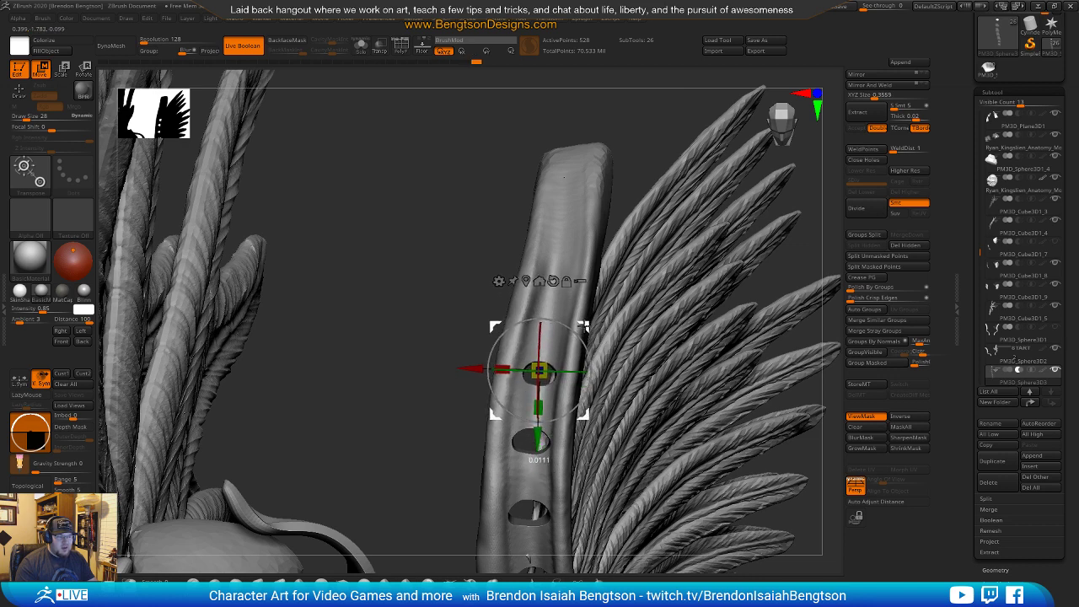
Return to Draw mode, check the row of holes along the horn, and display the cylinders' polygroups.
ctrl+right_drag(716, 338, 774, 103)
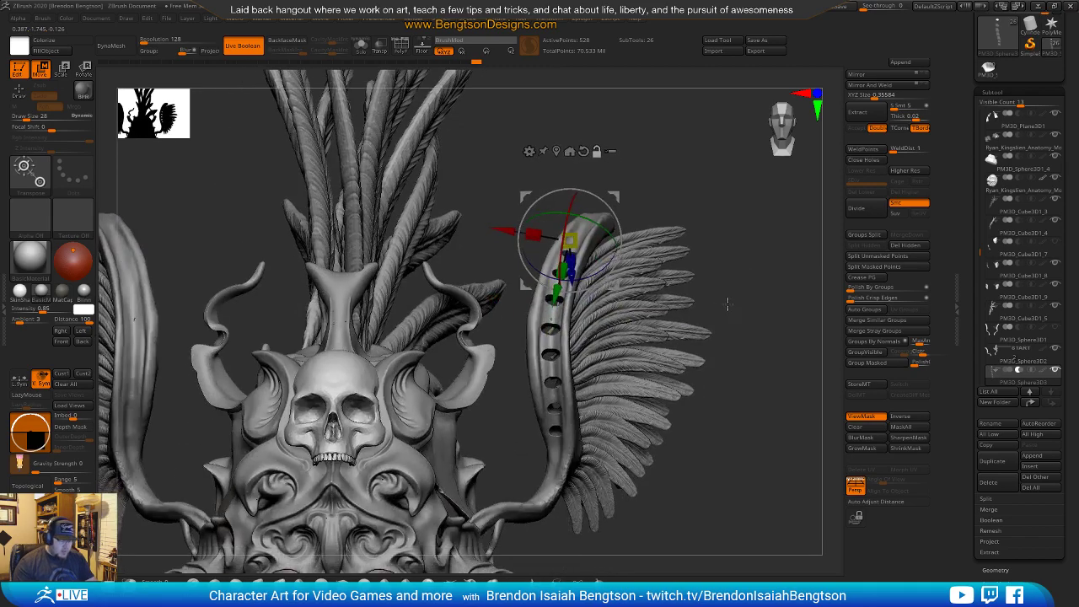
key(q)
mouse_move(763, 346)
right_down()
mouse_move(721, 353)
mouse_move(758, 366)
mouse_move(737, 357)
mouse_move(786, 359)
mouse_move(755, 325)
right_up()
ctrl+right_drag(758, 402, 763, 456)
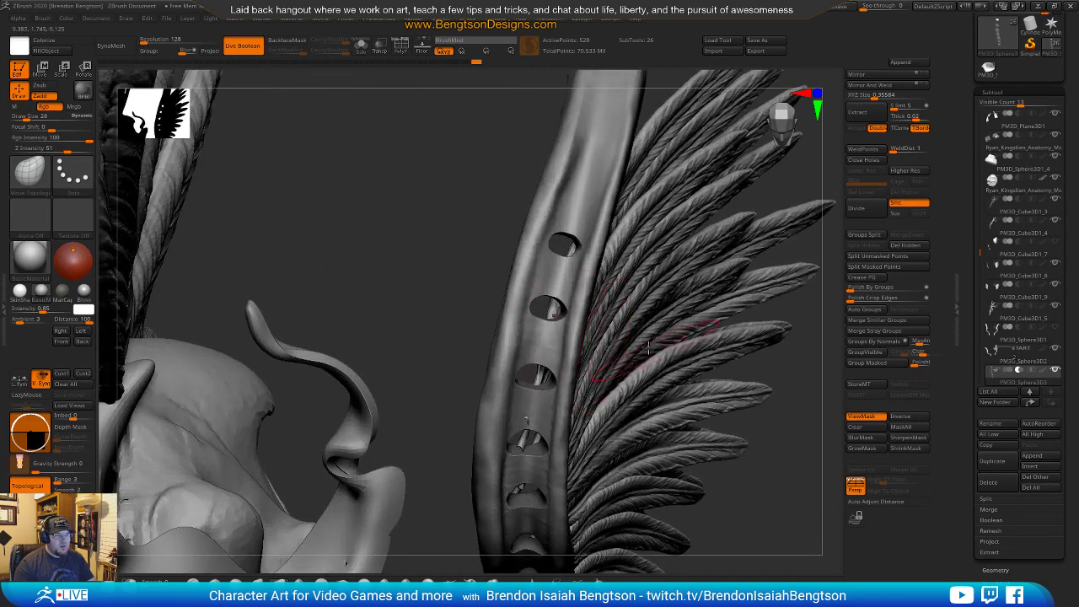
key(shift+f)
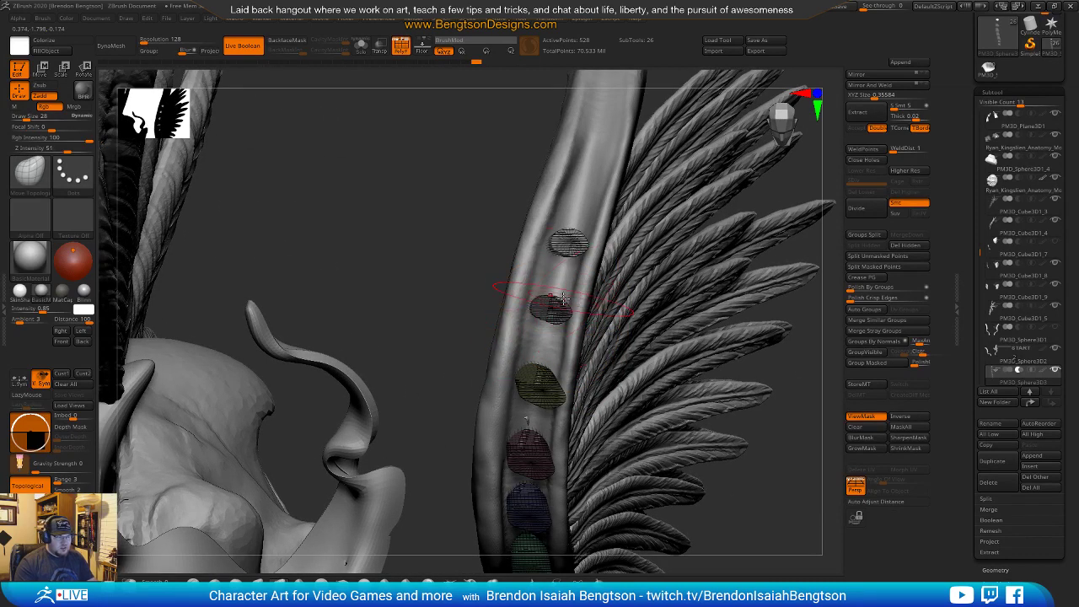
Give each oval cutter its own polygroup with Auto Groups and adjust the second cutter from the top in the horn's groove.
ctrl+drag(787, 354, 829, 376)
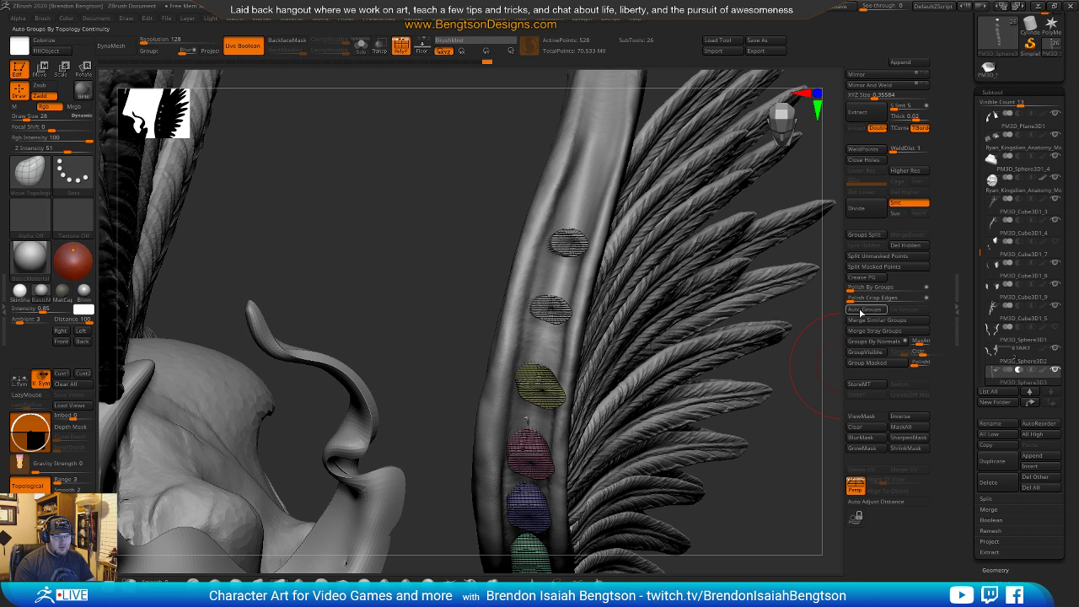
click(863, 311)
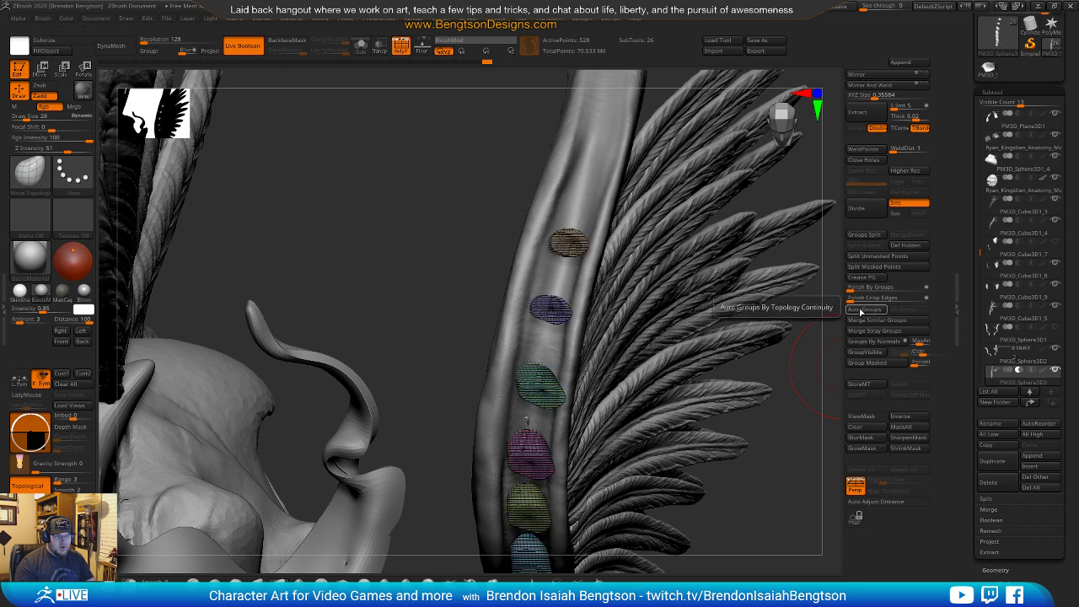
key(w)
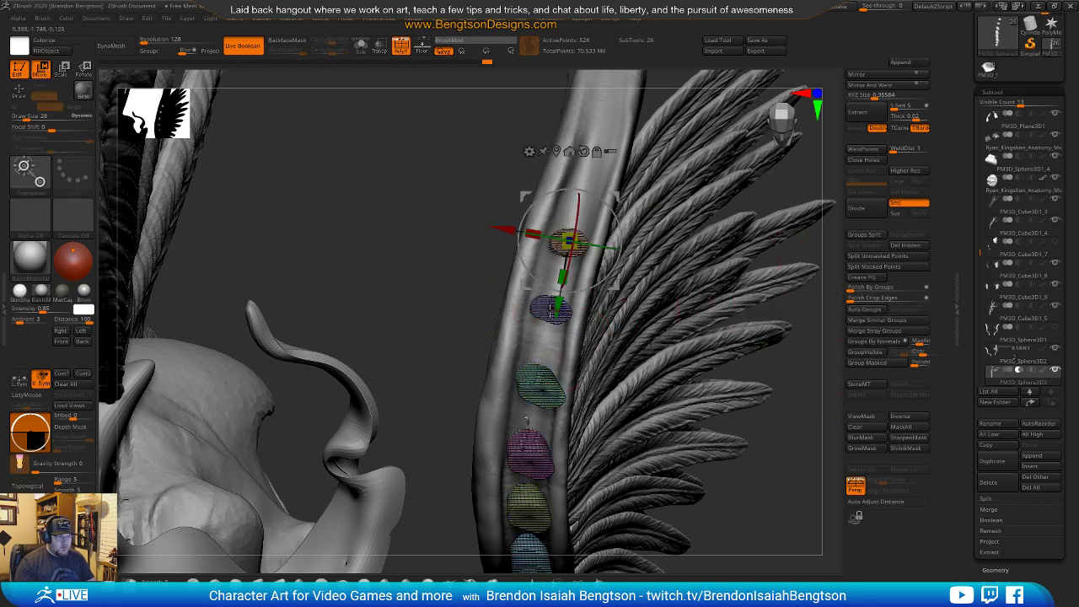
ctrl+click(553, 310)
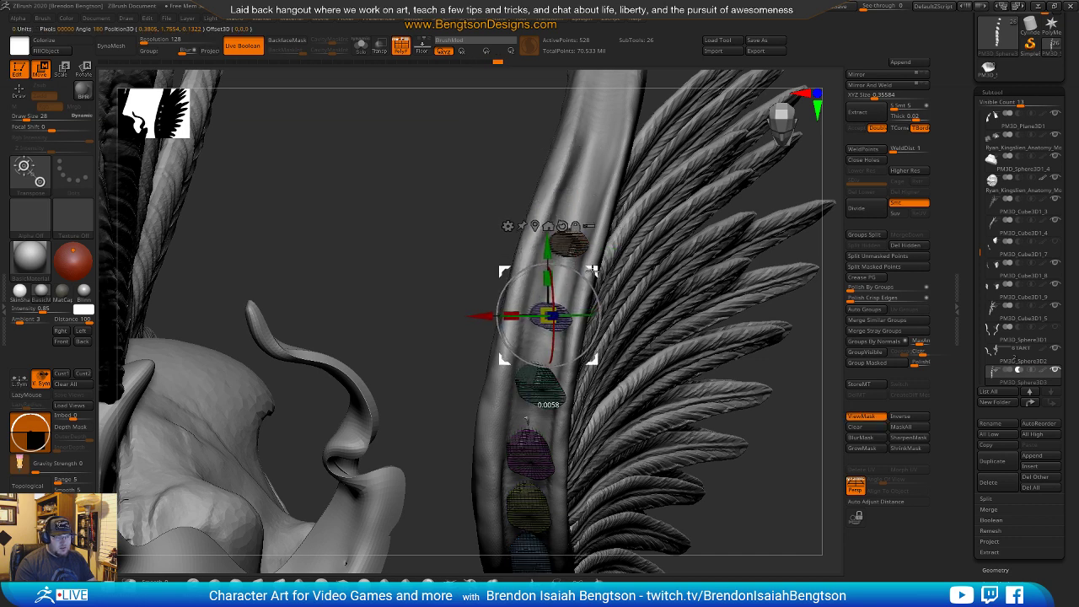
drag(801, 438, 797, 409)
key(q)
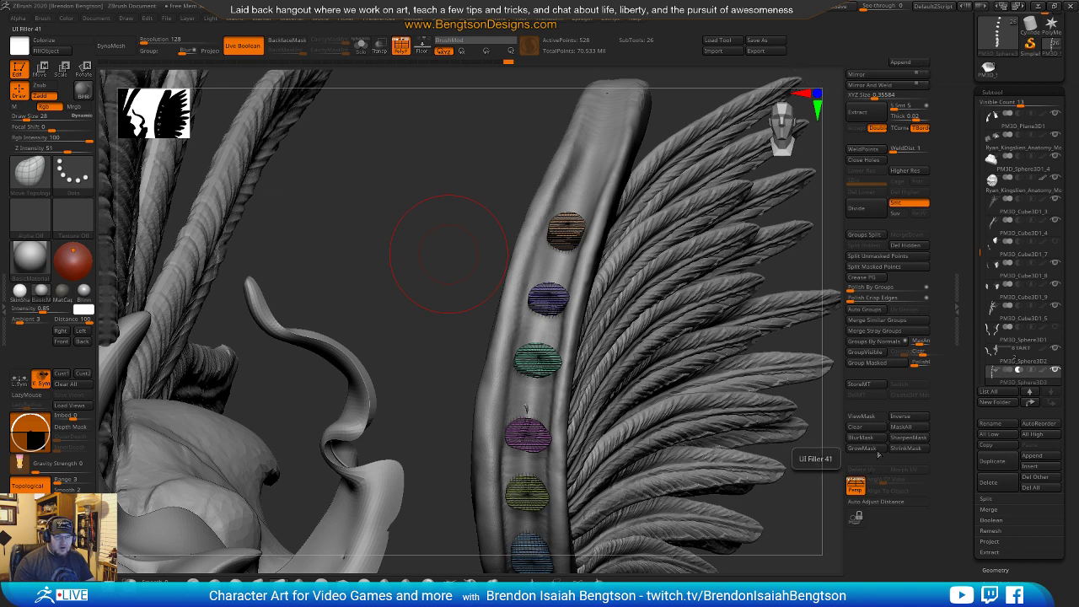
Examine the Subtool and Geometry sections and compare their commands with the shortcuts in the custom panel.
click(997, 91)
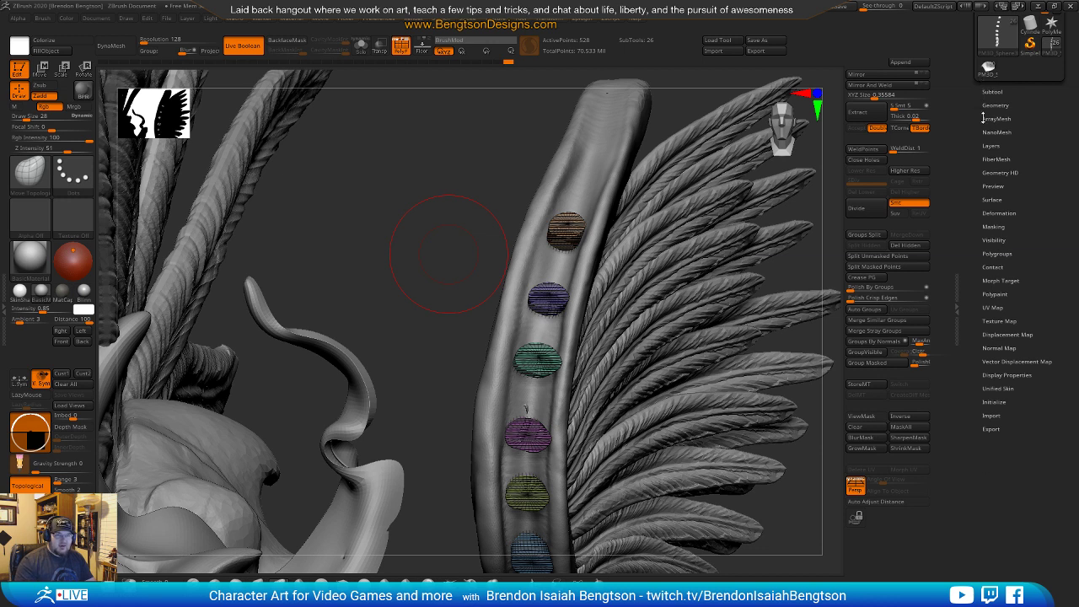
scroll(1012, 139, up, 3)
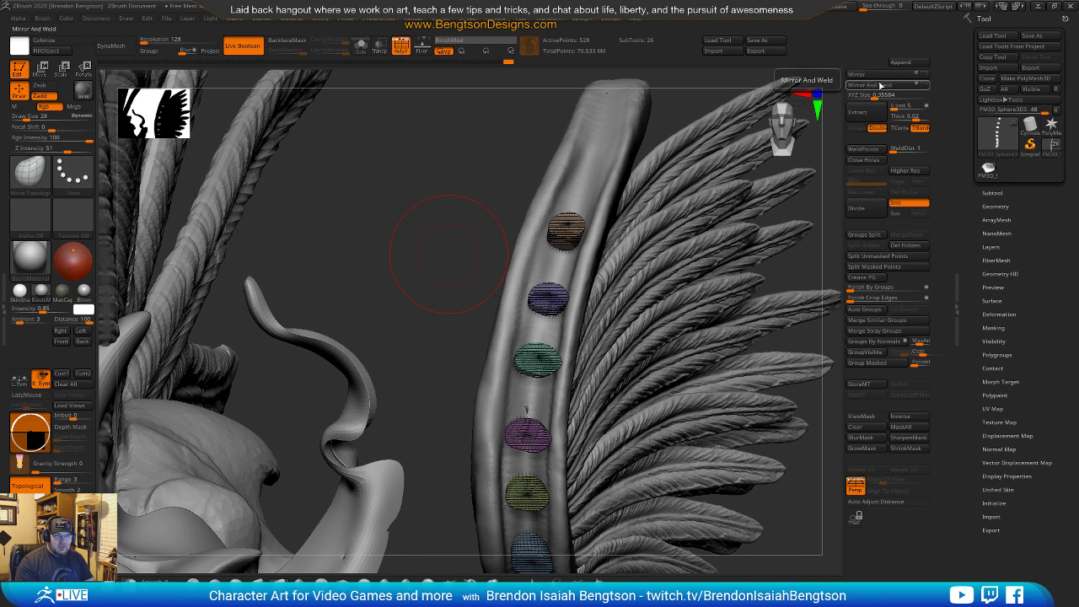
click(992, 193)
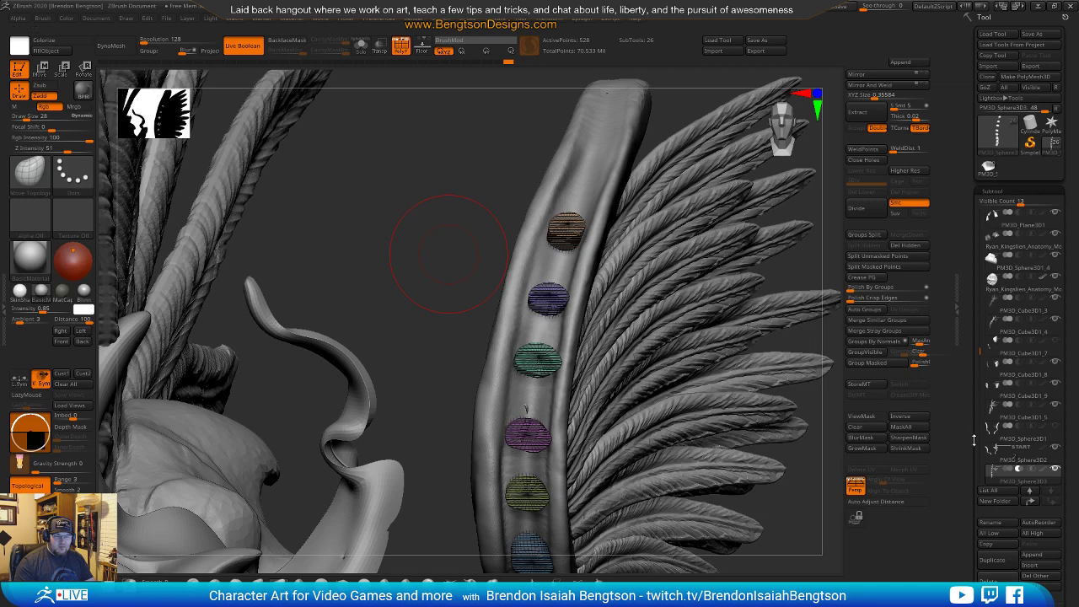
drag(967, 450, 968, 397)
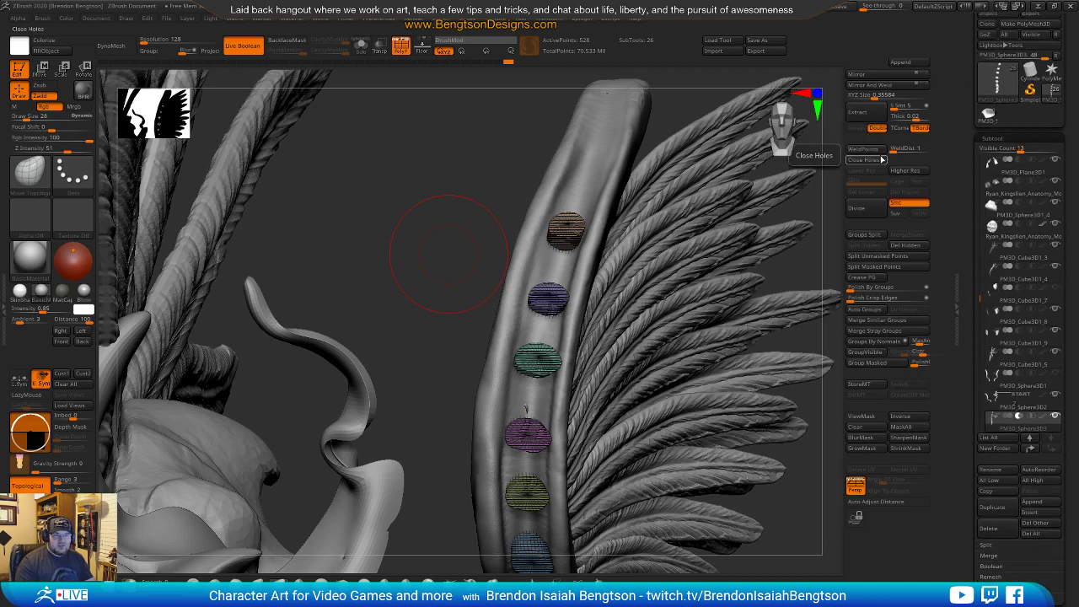
click(993, 140)
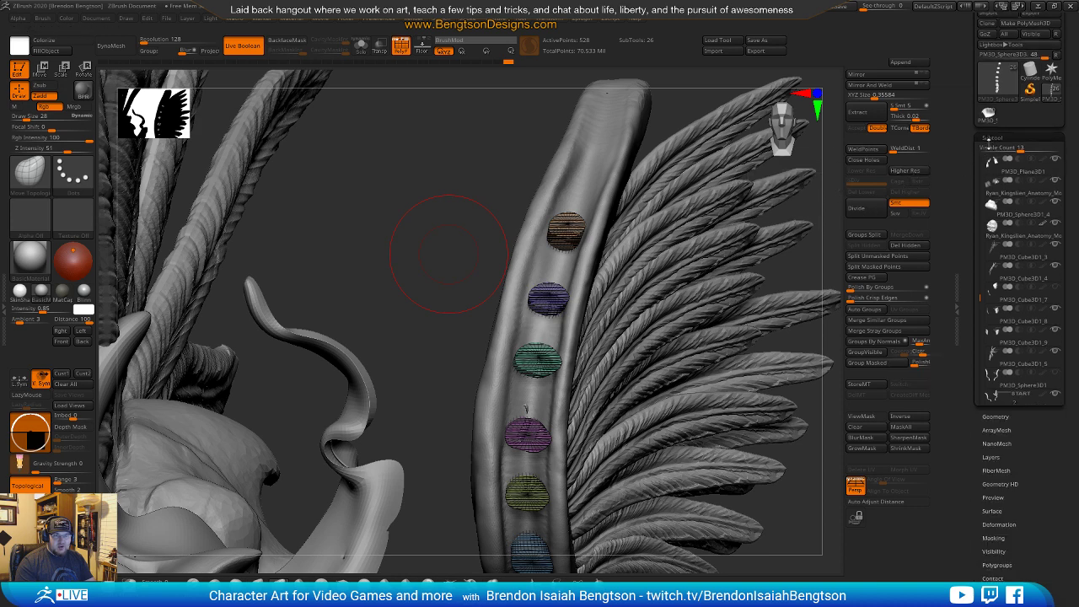
click(996, 151)
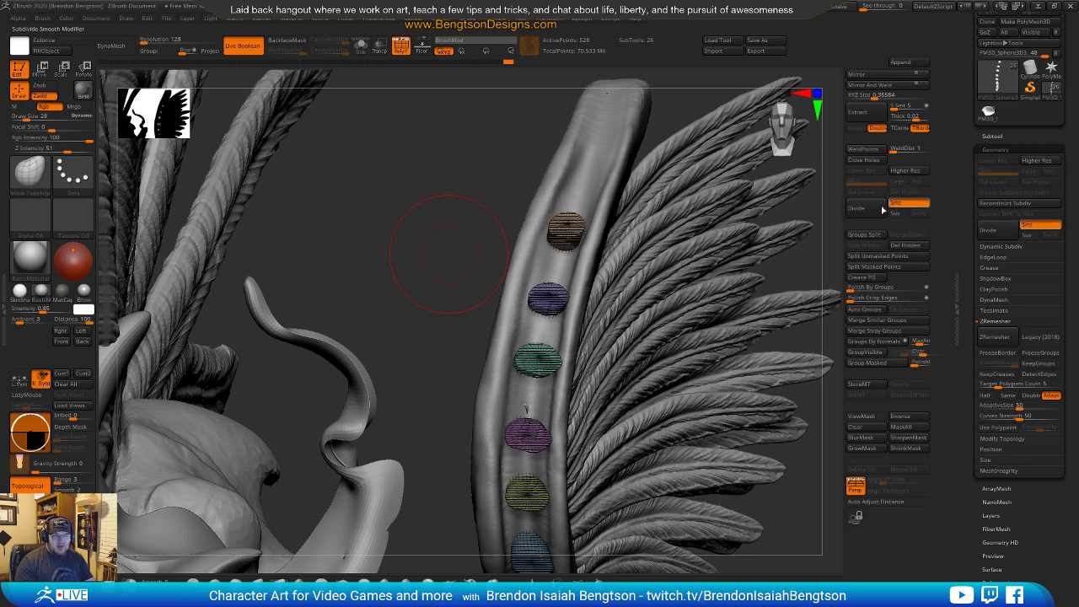
scroll(982, 168, down, 3)
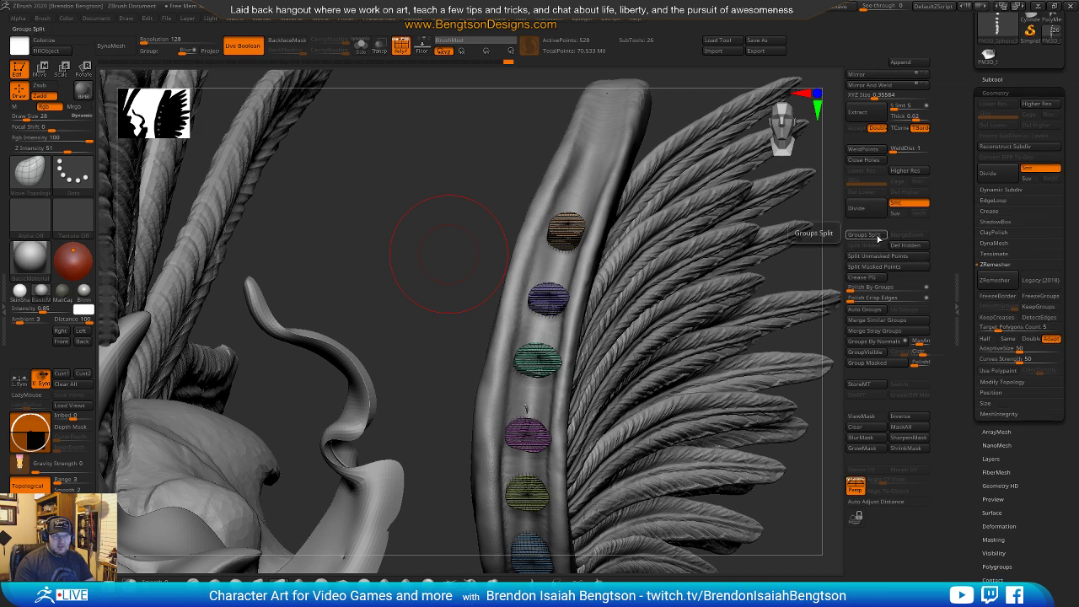
key(ctrl)
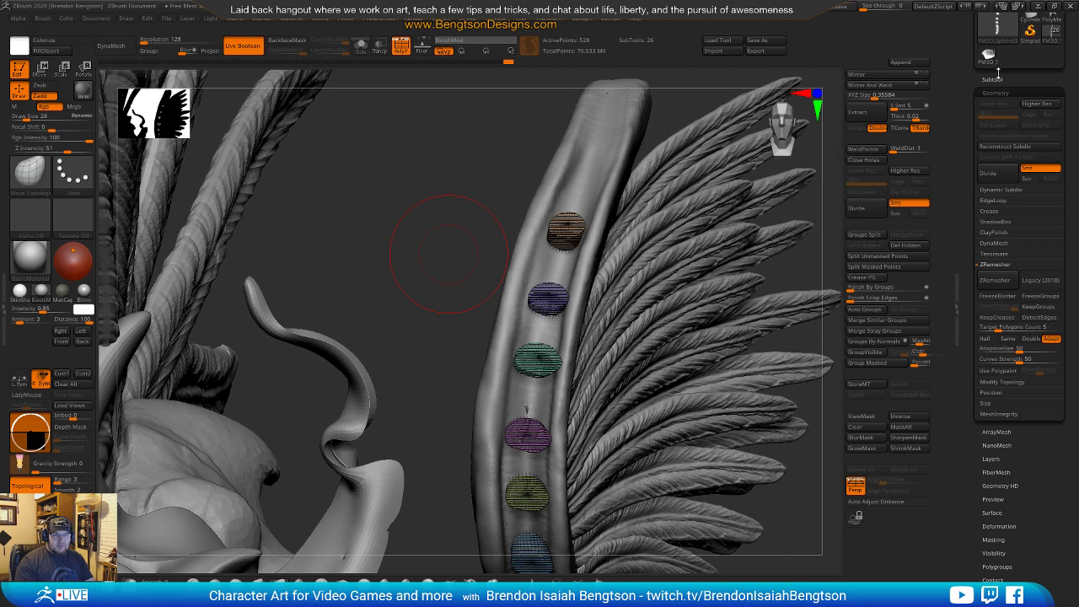
Examine the Subtool, Deformation, Polygroups and Polypaint sections and the masking commands gathered in the custom panel.
click(993, 79)
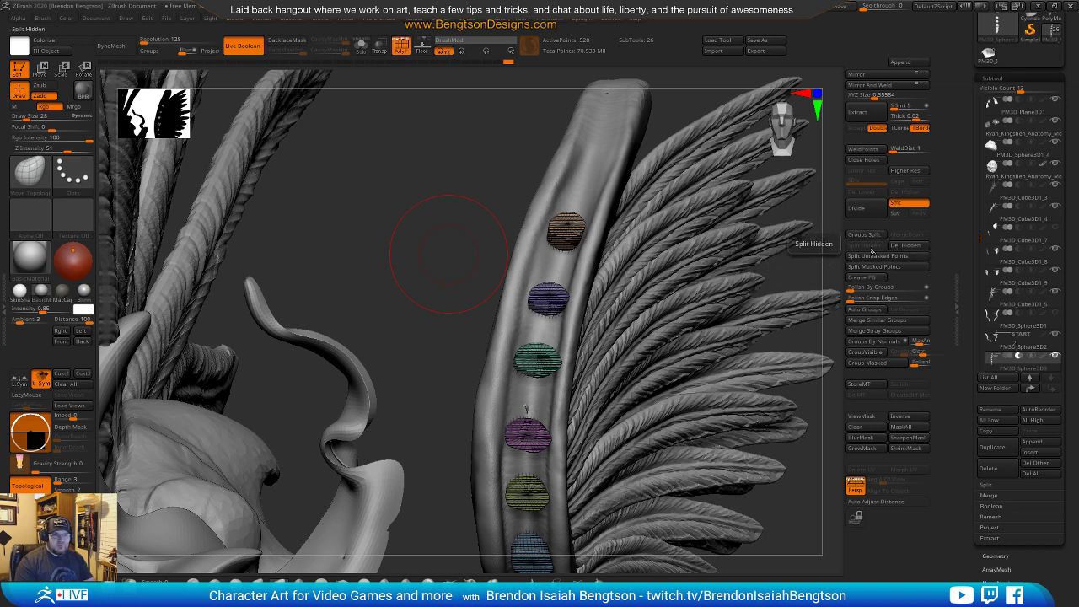
drag(970, 352, 969, 255)
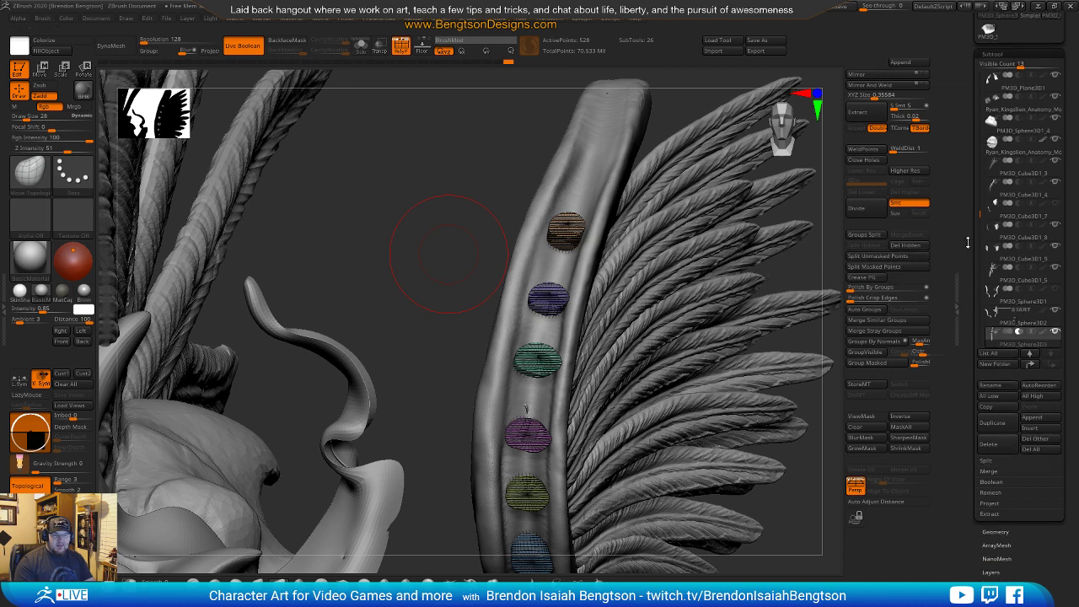
click(994, 455)
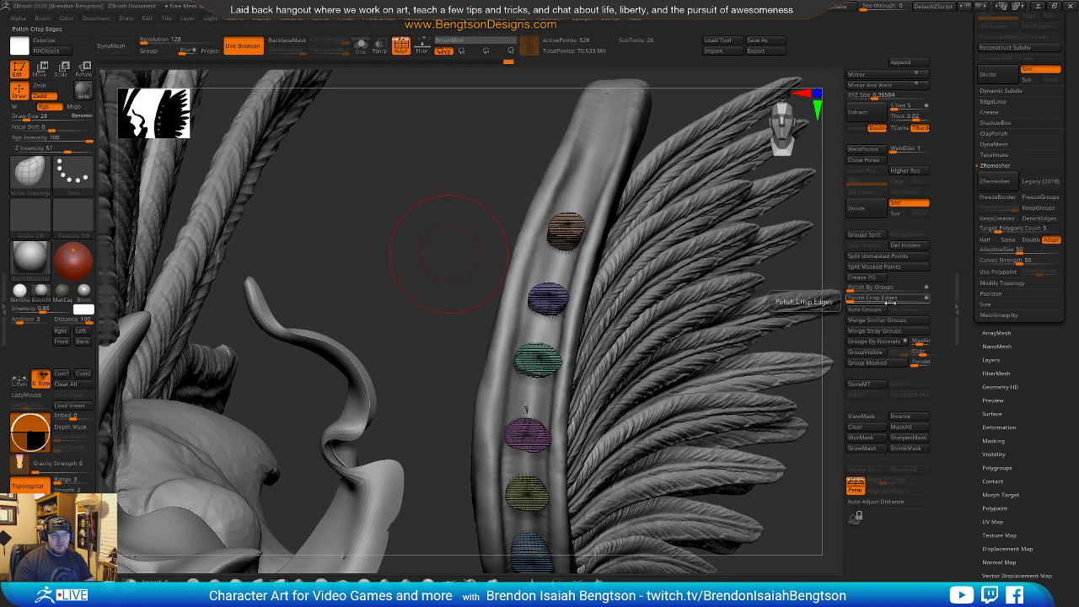
click(1000, 427)
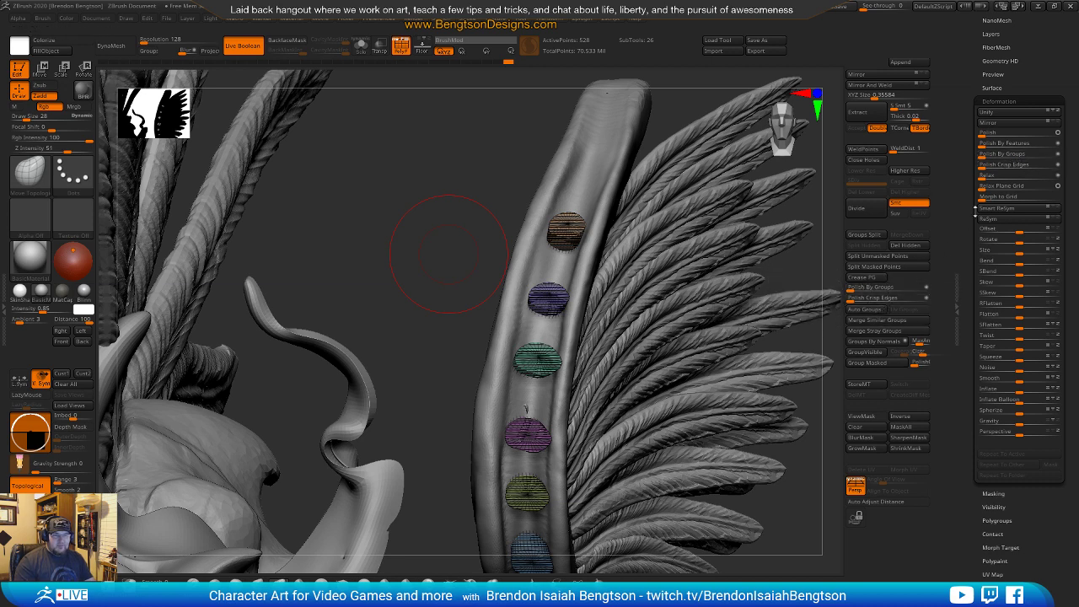
click(997, 97)
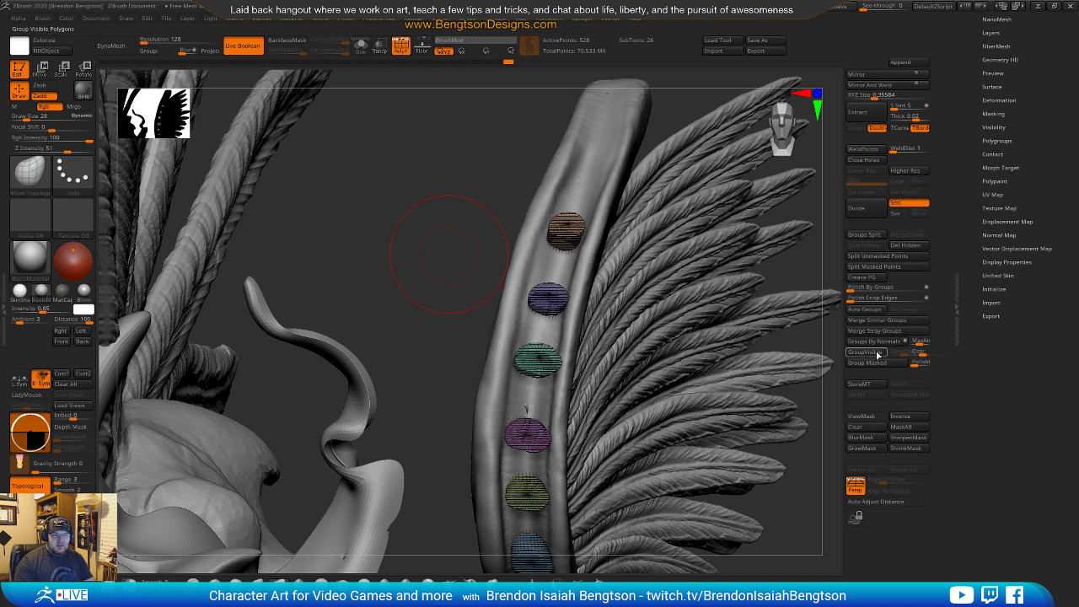
click(998, 140)
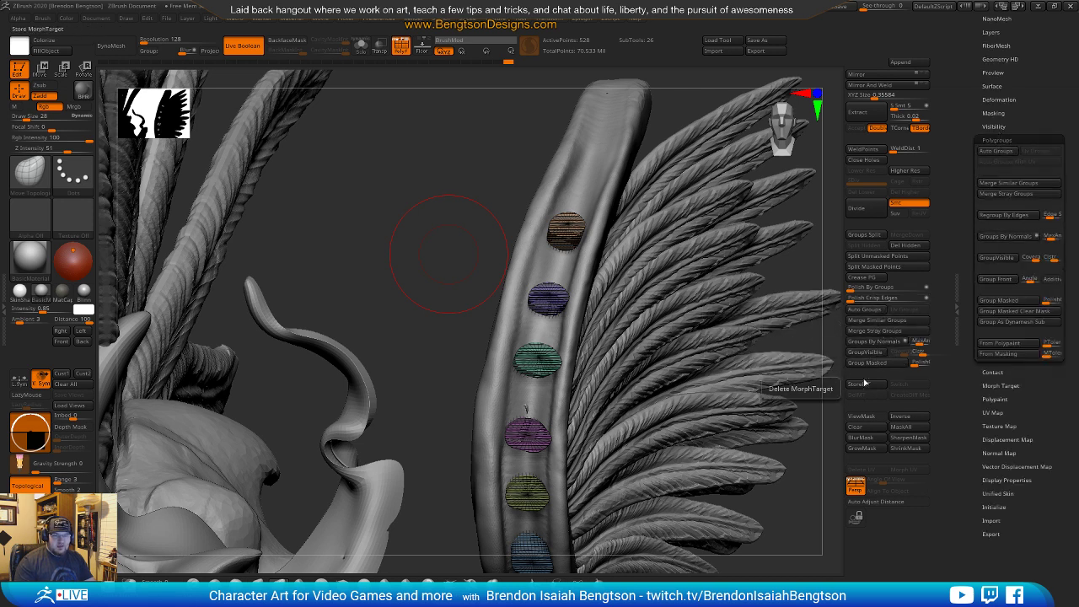
click(995, 400)
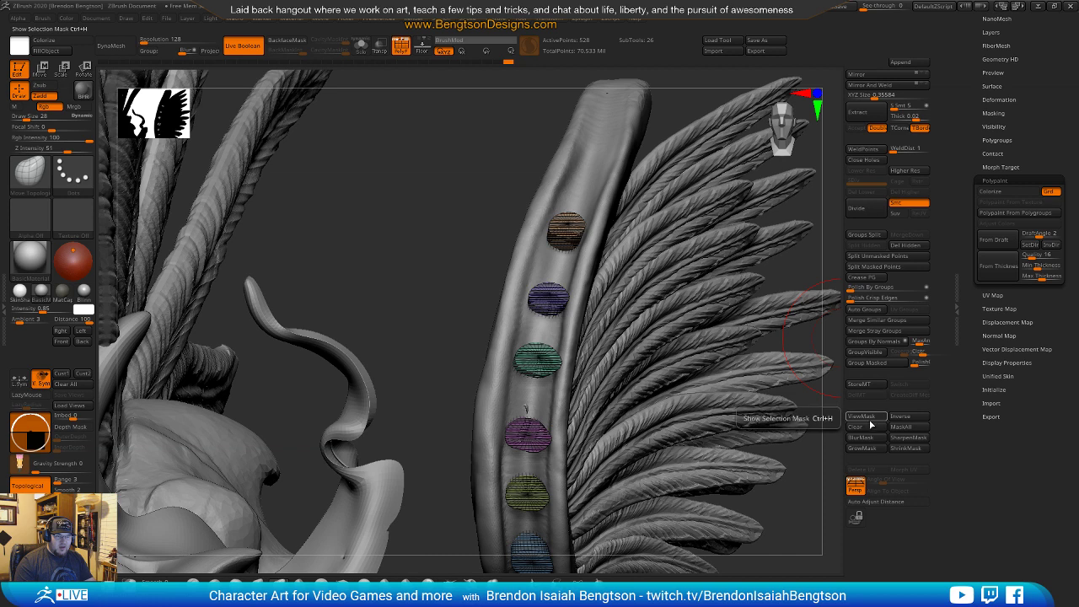
click(873, 417)
click(875, 426)
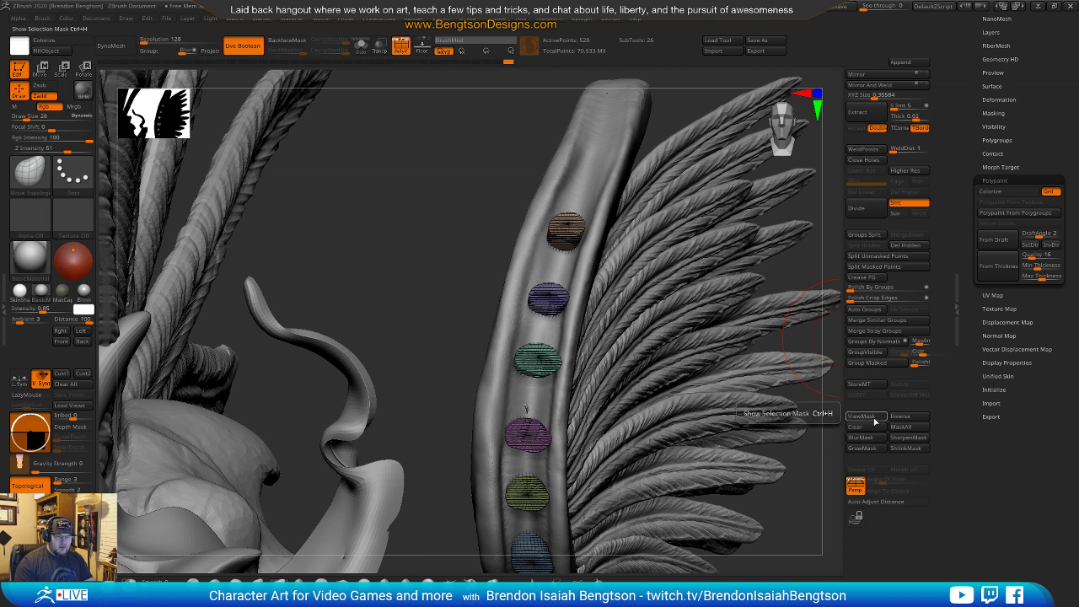
Inspect the cutters along the horn, the skull ornament and the face from several angles.
drag(799, 494, 714, 446)
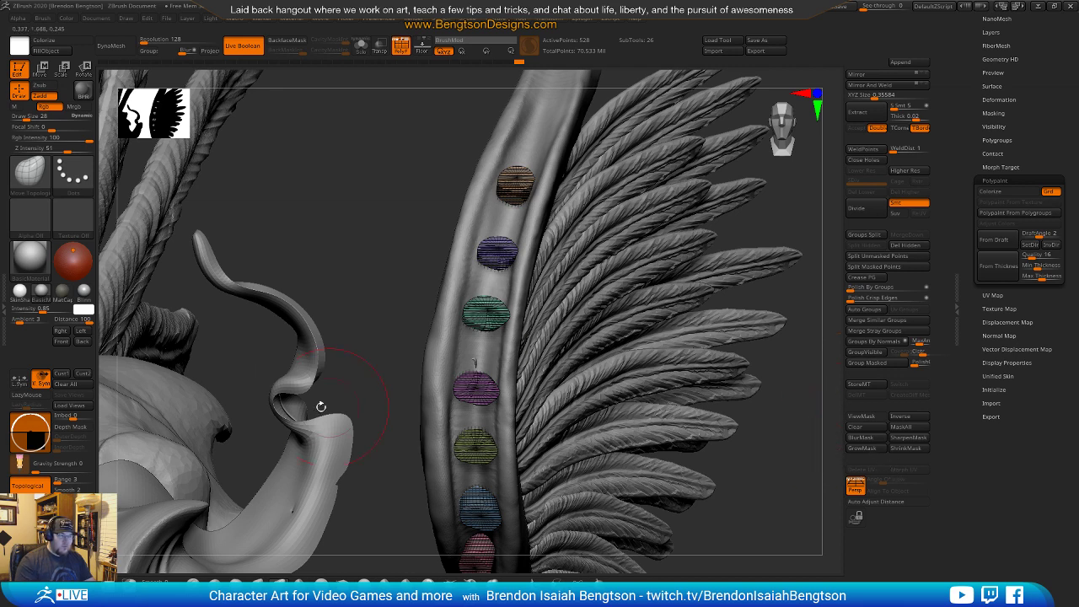
drag(361, 344, 538, 342)
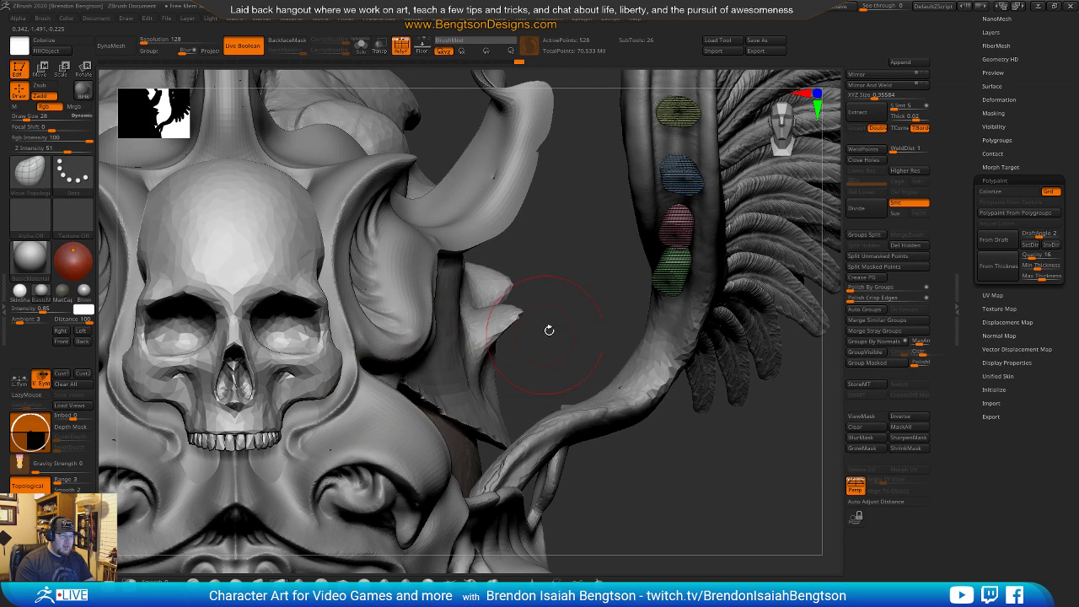
key(f)
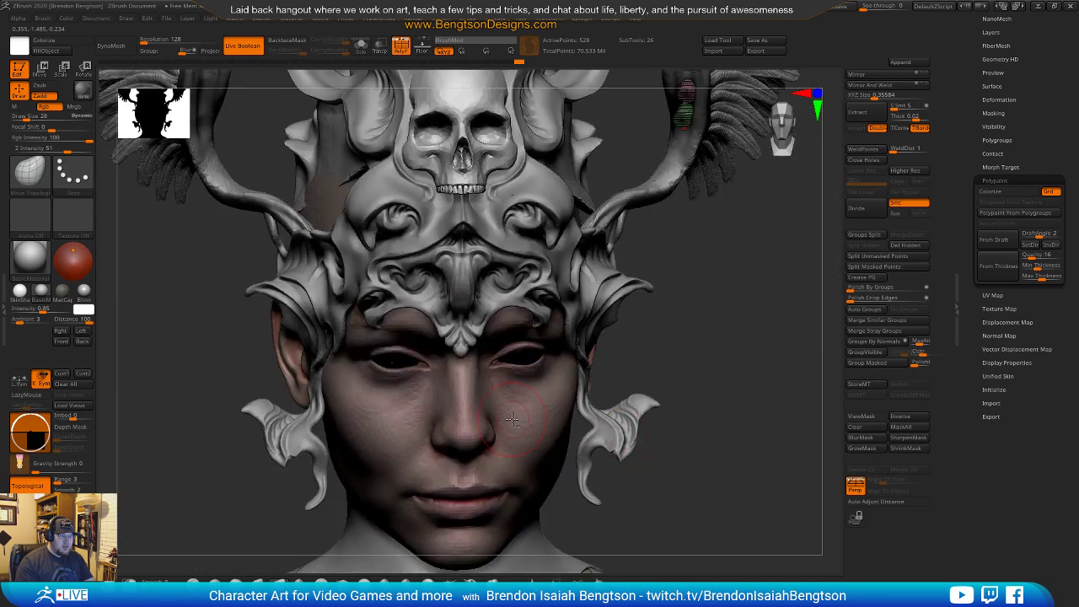
drag(742, 360, 521, 396)
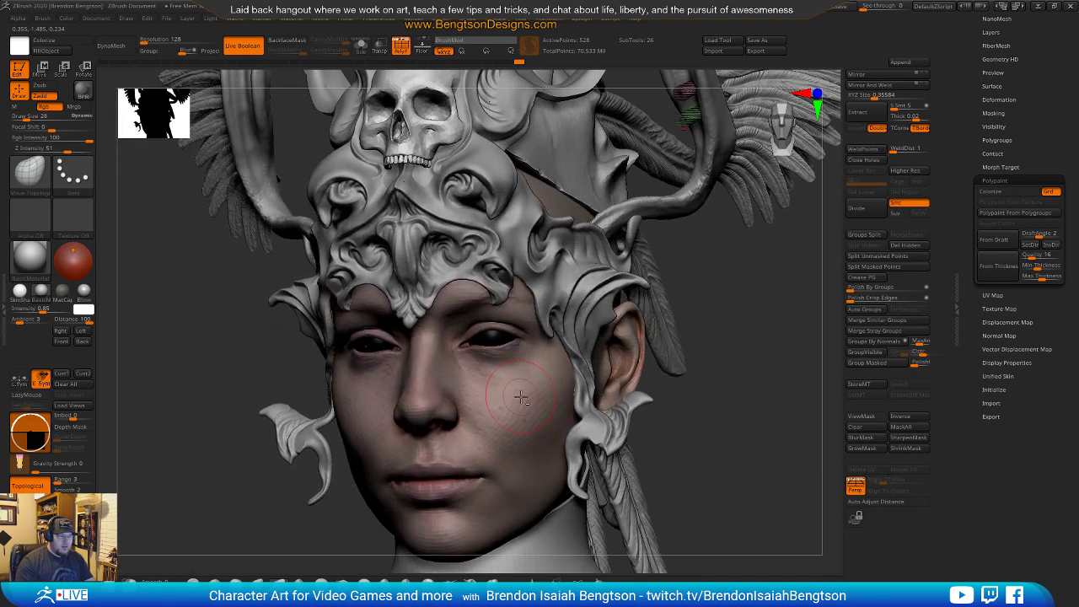
right_click(511, 410)
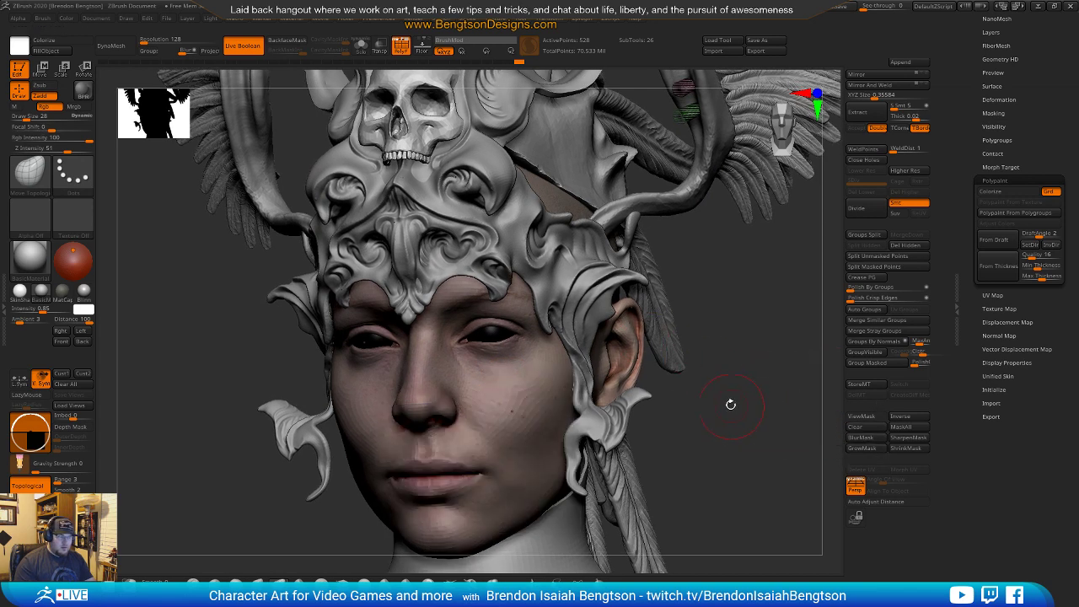
drag(766, 398, 754, 385)
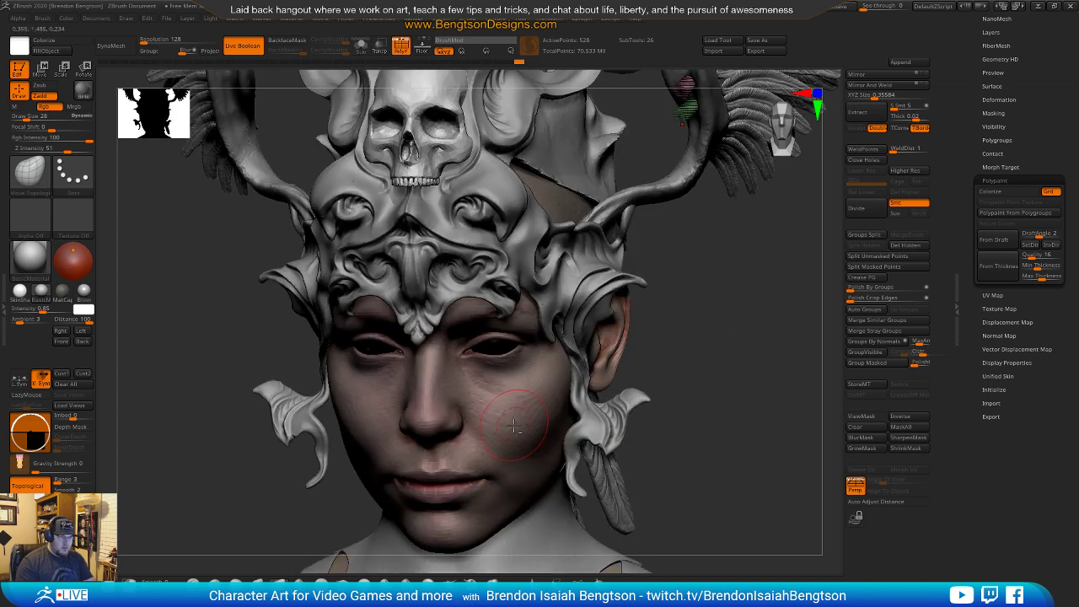
drag(776, 282, 784, 295)
Make the new ears1 head subtool active in the Subtool list and view the face from the front.
drag(987, 105, 1001, 180)
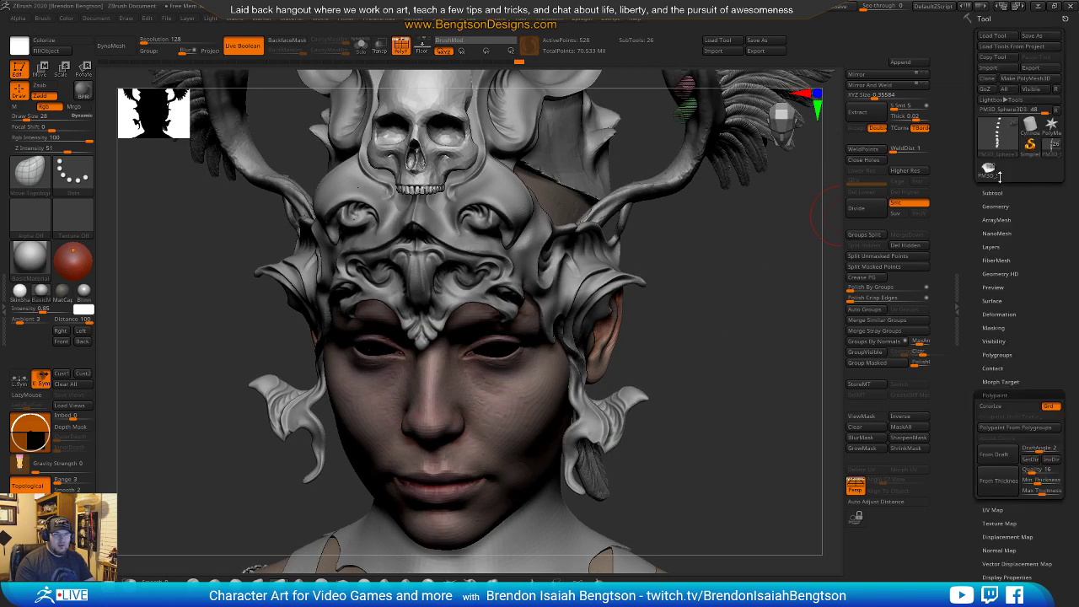
click(993, 193)
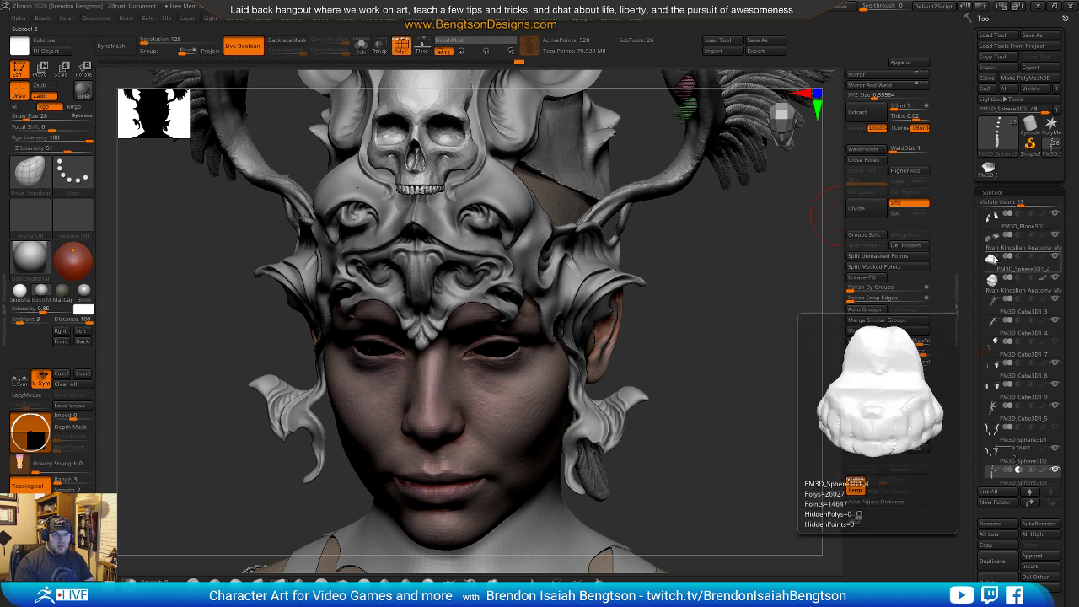
drag(977, 339, 980, 207)
click(993, 246)
mouse_move(725, 384)
mouse_down()
mouse_move(735, 355)
mouse_move(729, 362)
mouse_up()
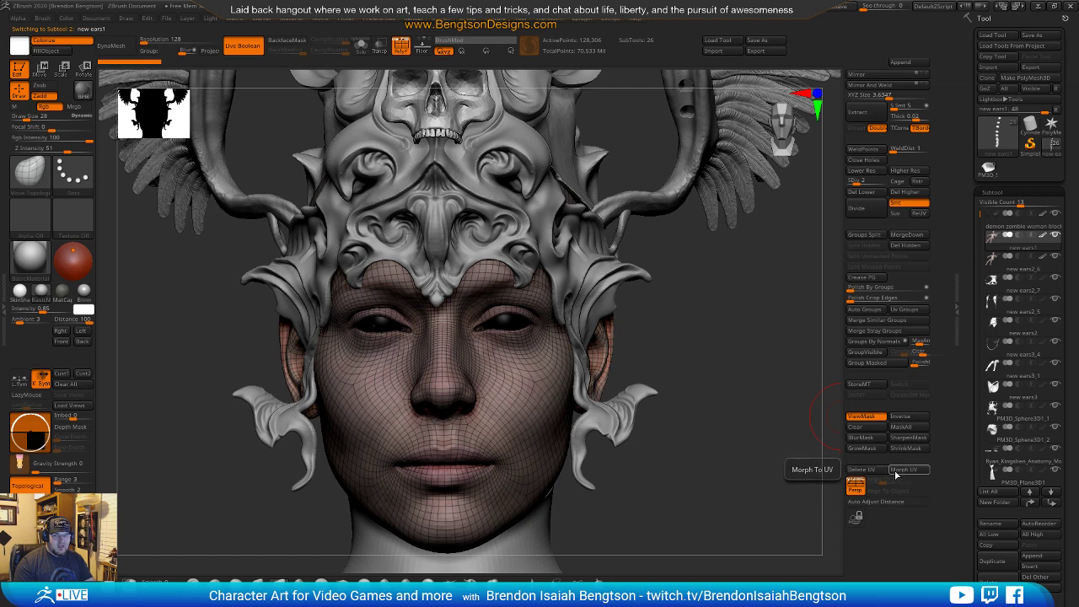
Make the ornate headdress PM3D_Sphere3D1_1 the active subtool and choose the DamStandard brush.
alt+click(611, 282)
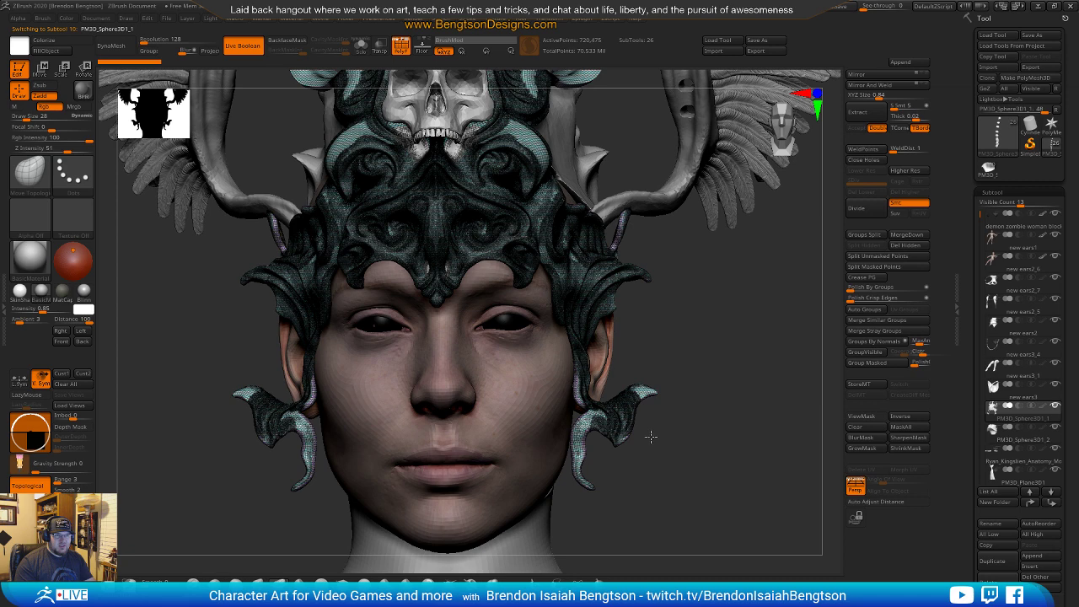
alt+drag(659, 429, 538, 547)
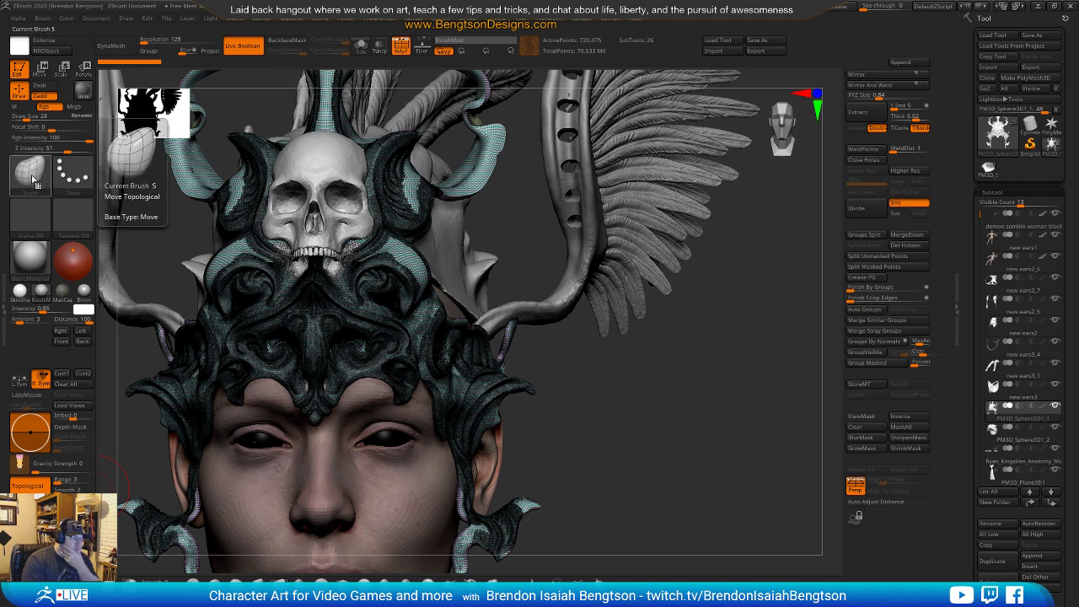
key(b)
key(c)
key(b)
key(b)
key(h)
key(p)
key(4)
key(5)
key(1)
key(4)
key(2)
key(5)
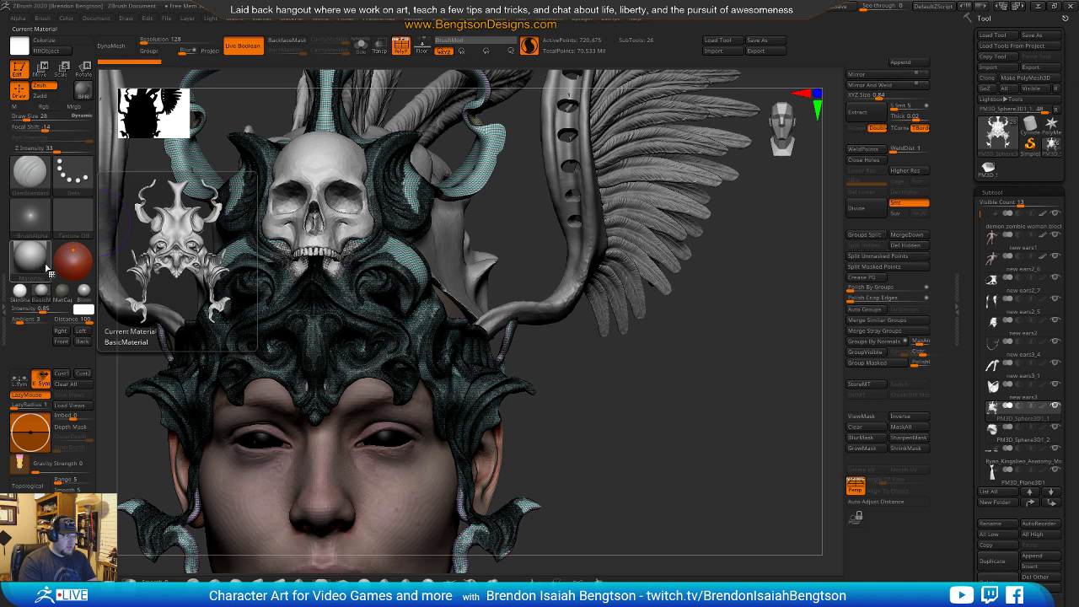
Try different light placements on the model and settle the light just above the centre of the preview sphere.
click(78, 253)
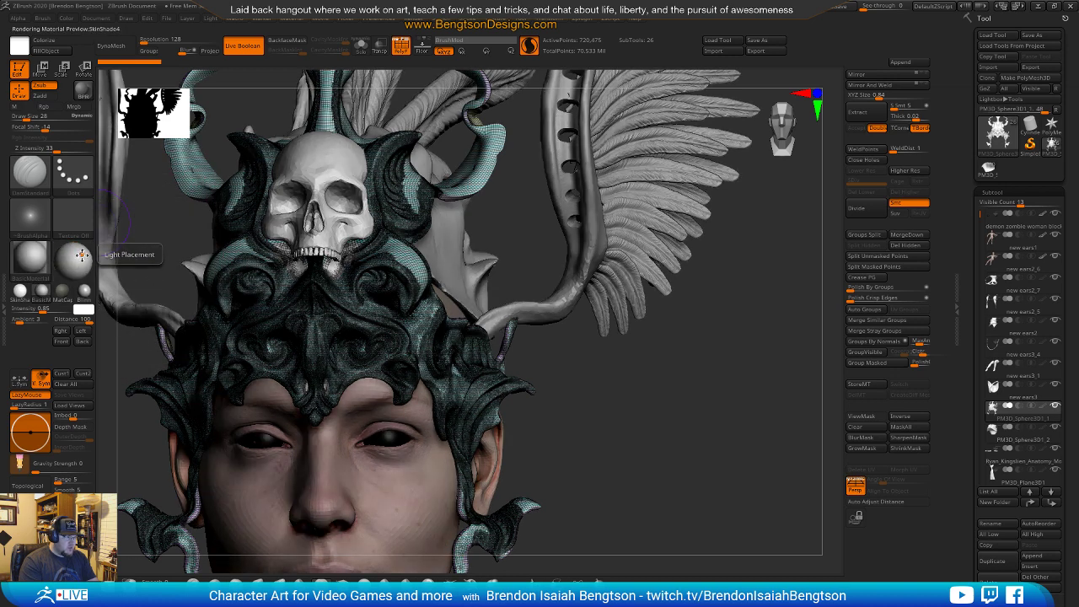
click(82, 258)
click(82, 257)
click(74, 254)
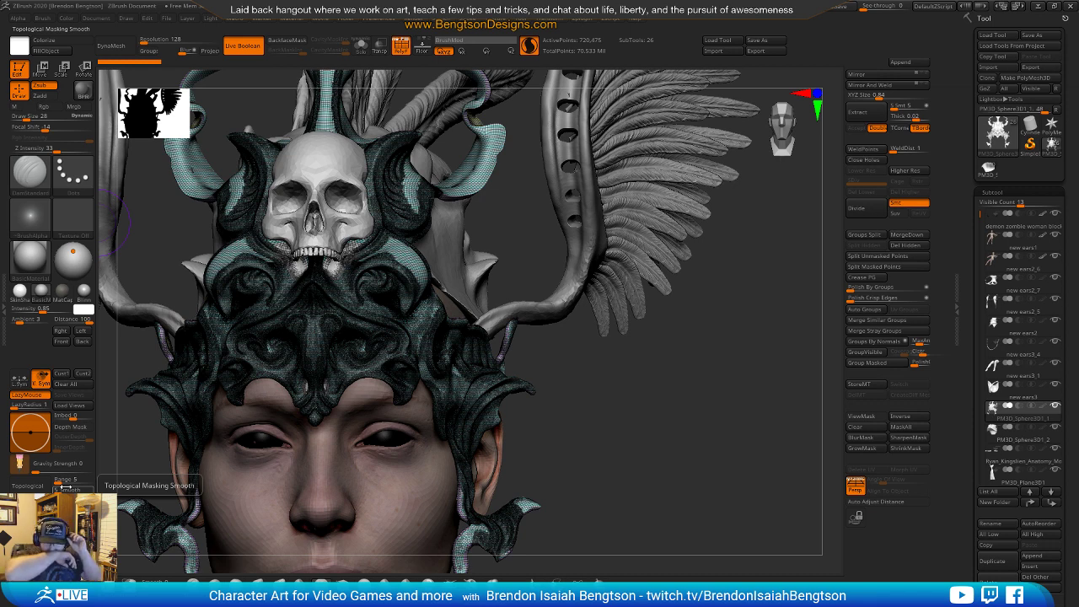
Examine the horn cutouts, feathers and skull ornament from the front and close up.
mouse_move(649, 406)
mouse_down()
mouse_move(713, 462)
mouse_move(713, 407)
mouse_up()
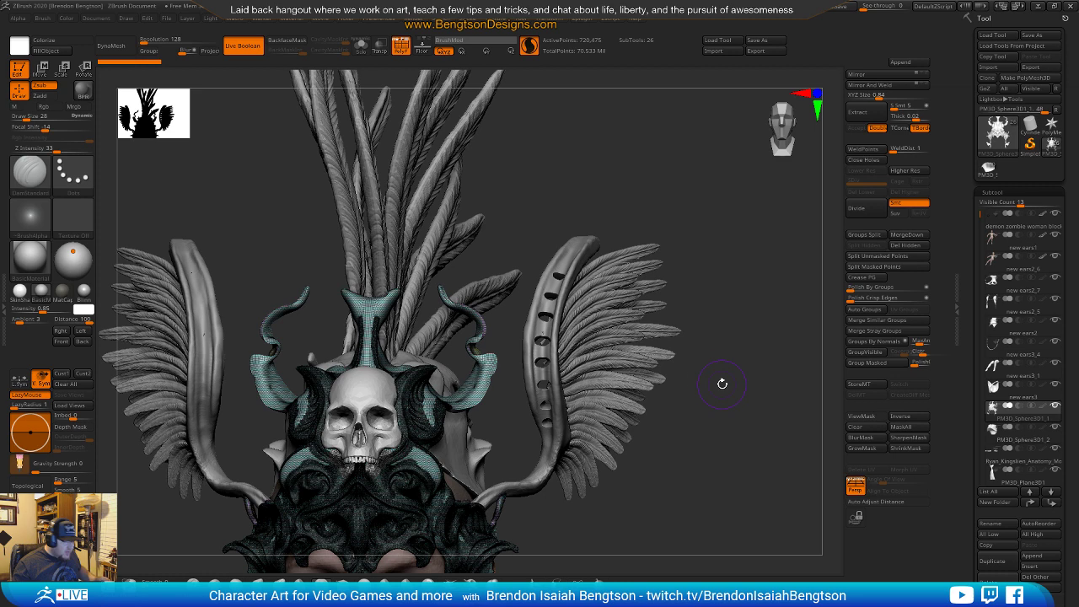
drag(754, 373, 767, 333)
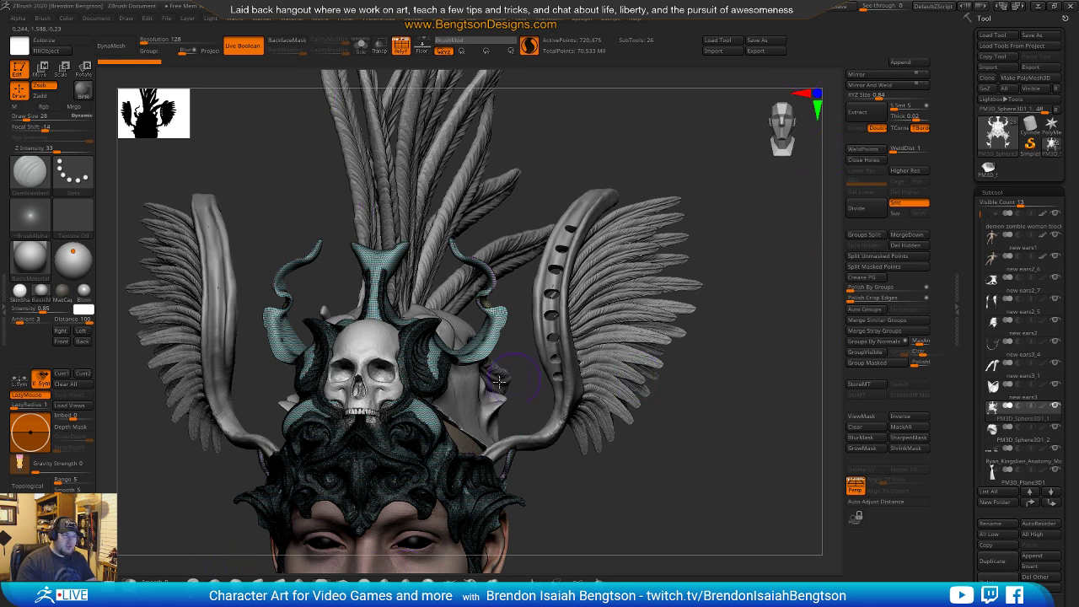
mouse_move(754, 408)
mouse_down()
mouse_move(764, 371)
mouse_move(759, 432)
mouse_move(777, 422)
mouse_move(776, 453)
mouse_move(768, 403)
mouse_up()
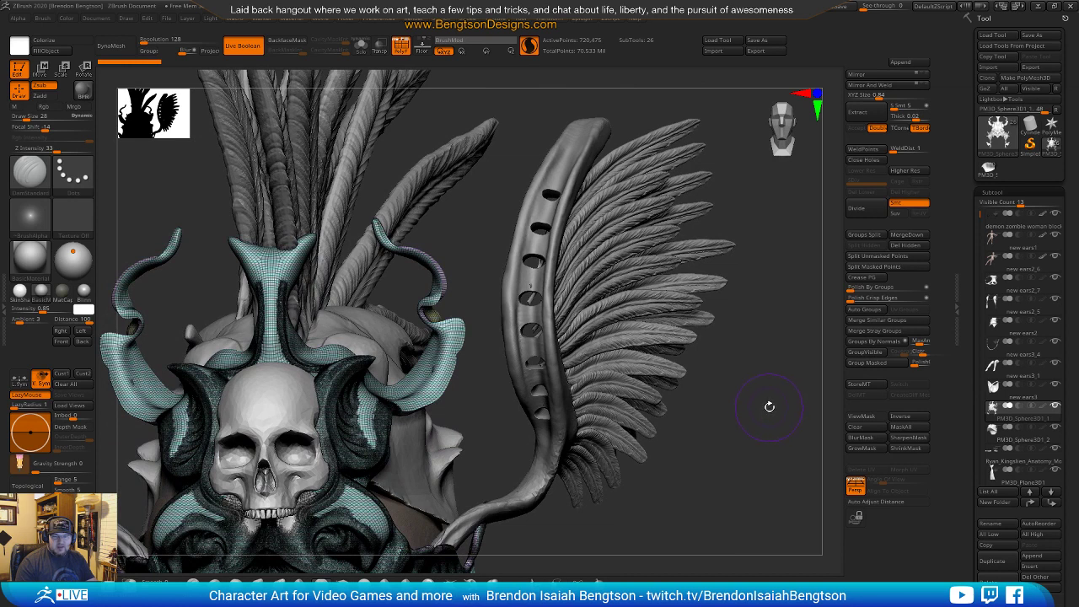
drag(739, 473, 744, 427)
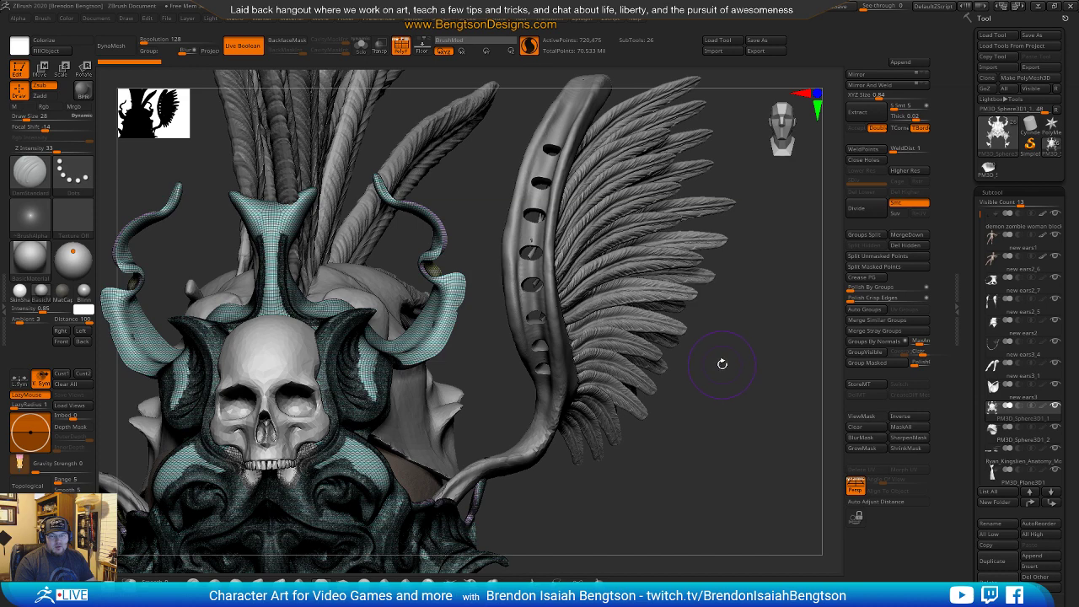
drag(733, 351, 718, 373)
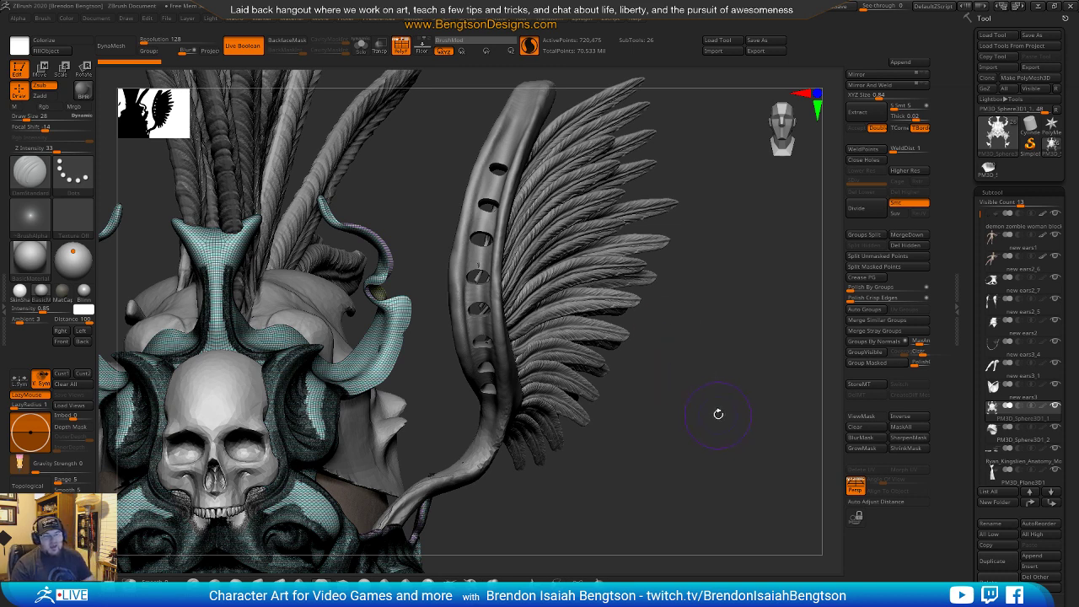
drag(718, 433, 716, 395)
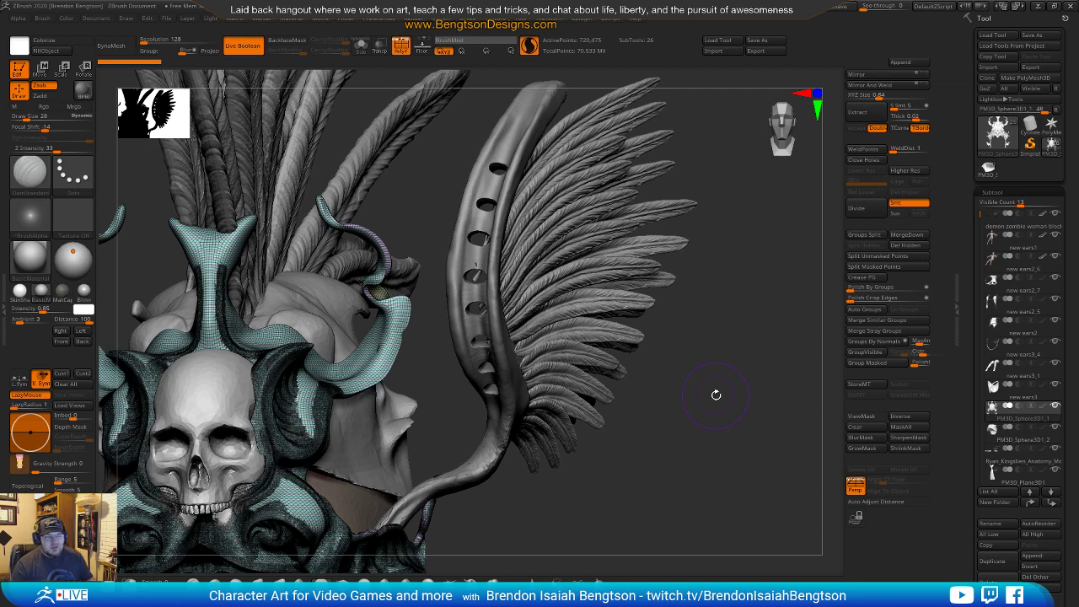
mouse_move(771, 346)
alt+mouse_down()
mouse_move(756, 399)
mouse_move(736, 390)
mouse_move(771, 405)
mouse_move(773, 351)
mouse_move(750, 477)
mouse_move(743, 461)
alt+mouse_up()
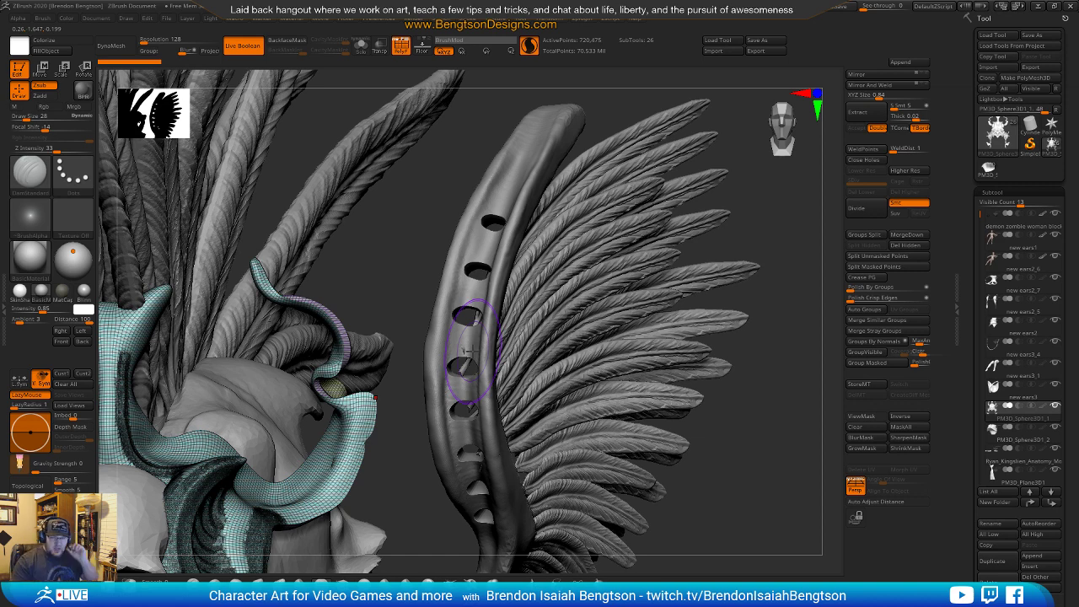
drag(796, 443, 801, 354)
Flip the hole cutters PM3D_Sphere3D3 to the opposite horn and apply Mirror And Weld to put them on both horns.
alt+click(499, 303)
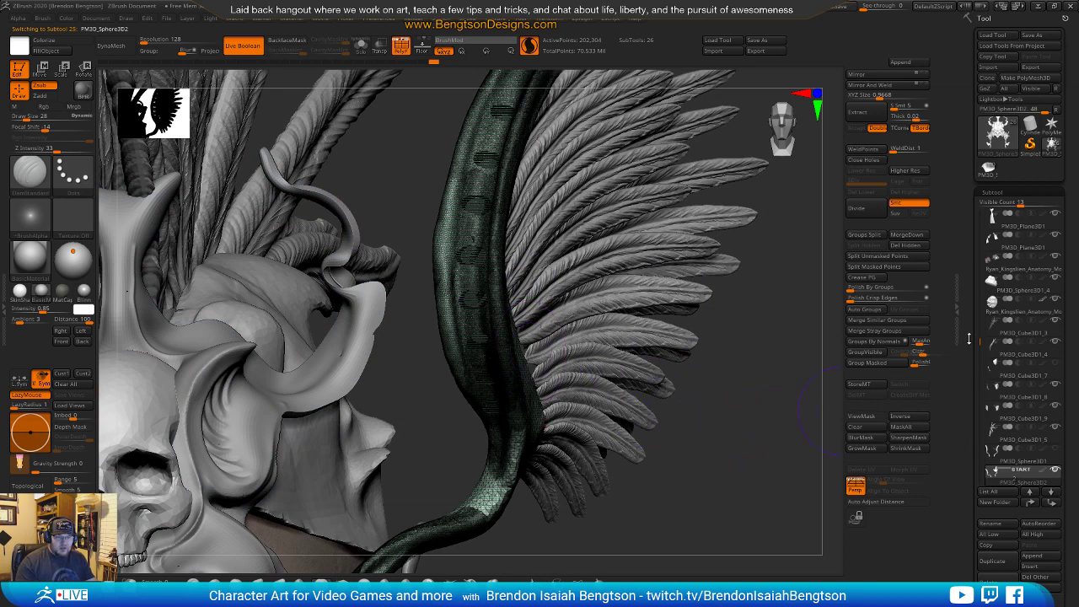
drag(979, 337, 979, 364)
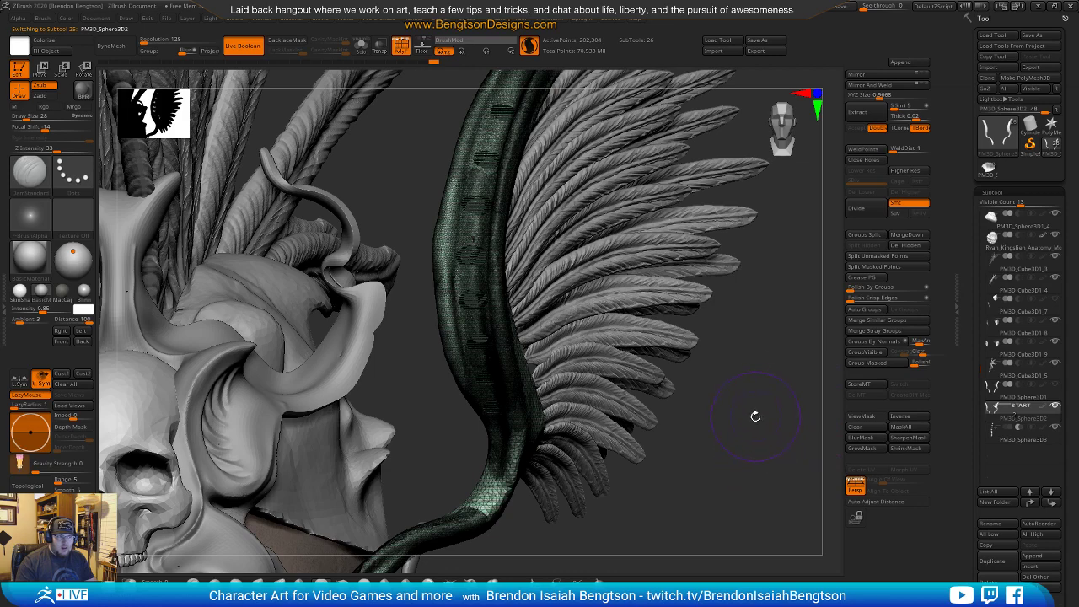
mouse_move(742, 390)
mouse_down()
mouse_move(638, 415)
mouse_move(734, 453)
mouse_move(819, 390)
mouse_up()
click(989, 435)
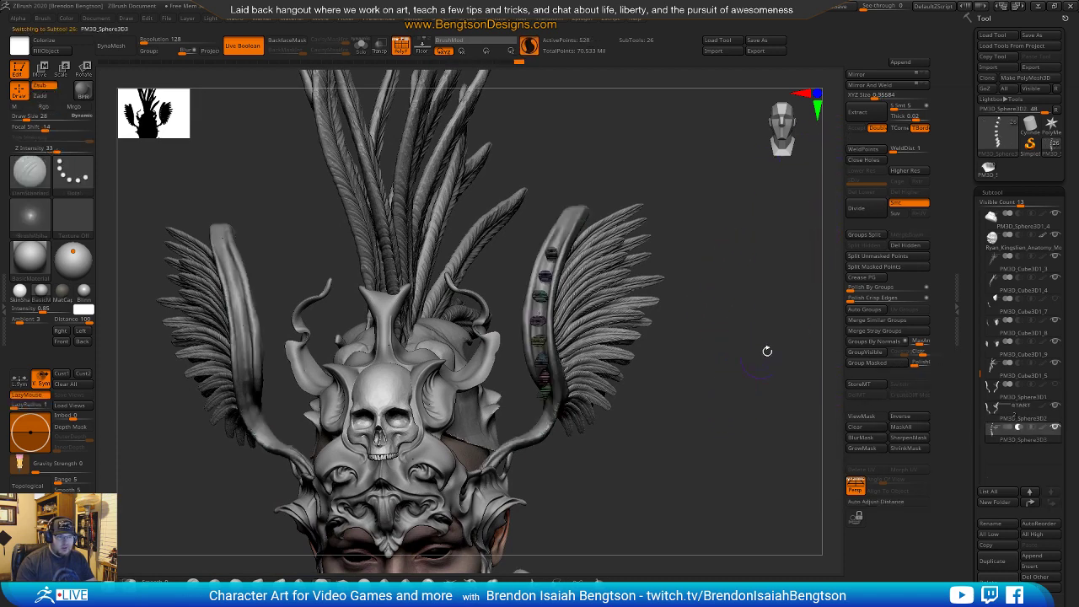
drag(744, 410, 809, 199)
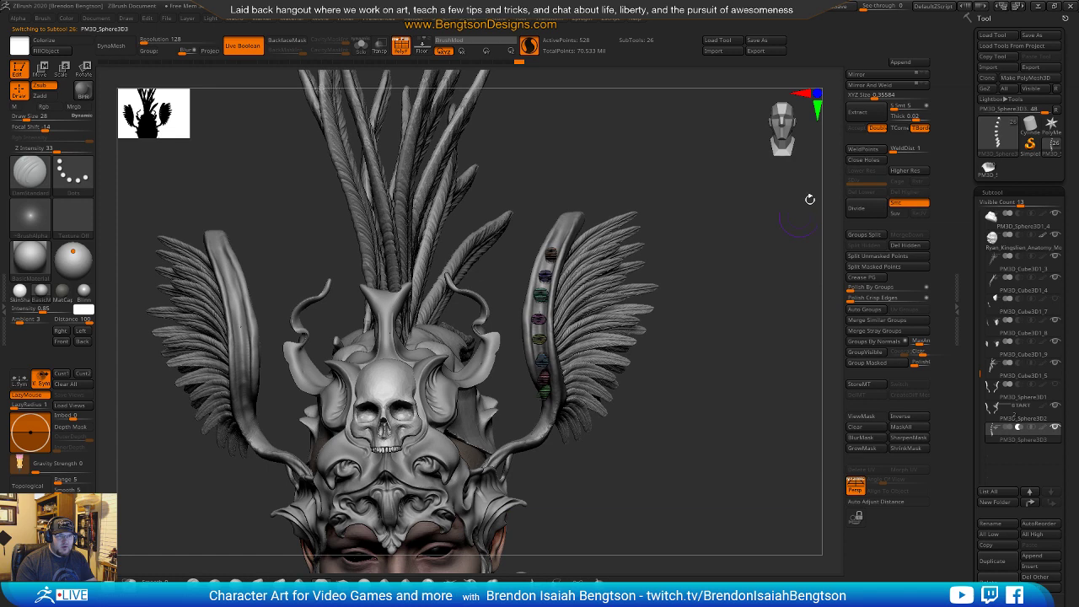
click(857, 74)
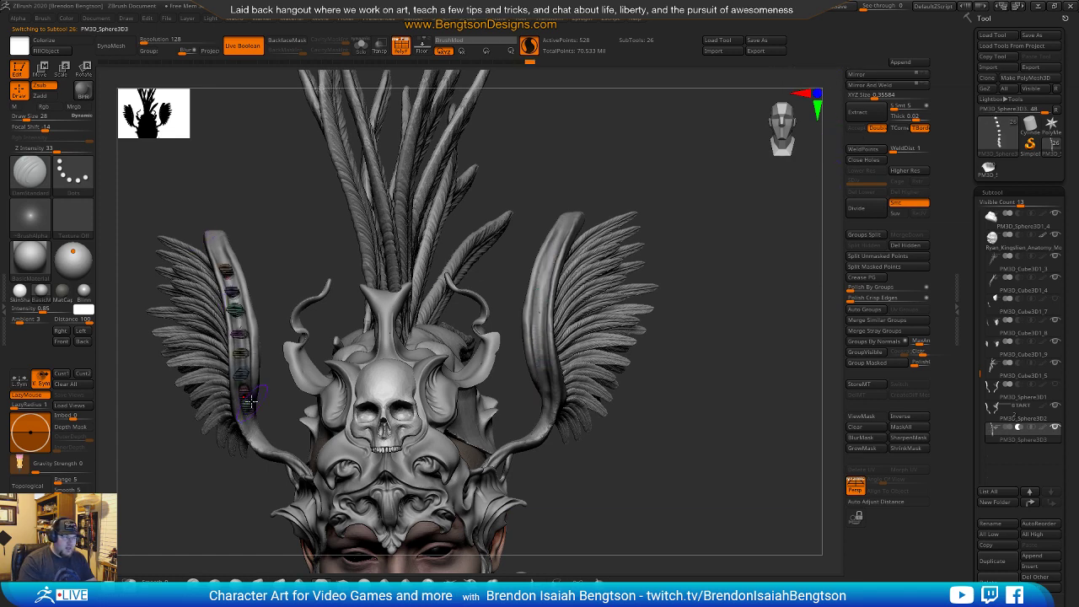
drag(767, 371, 672, 222)
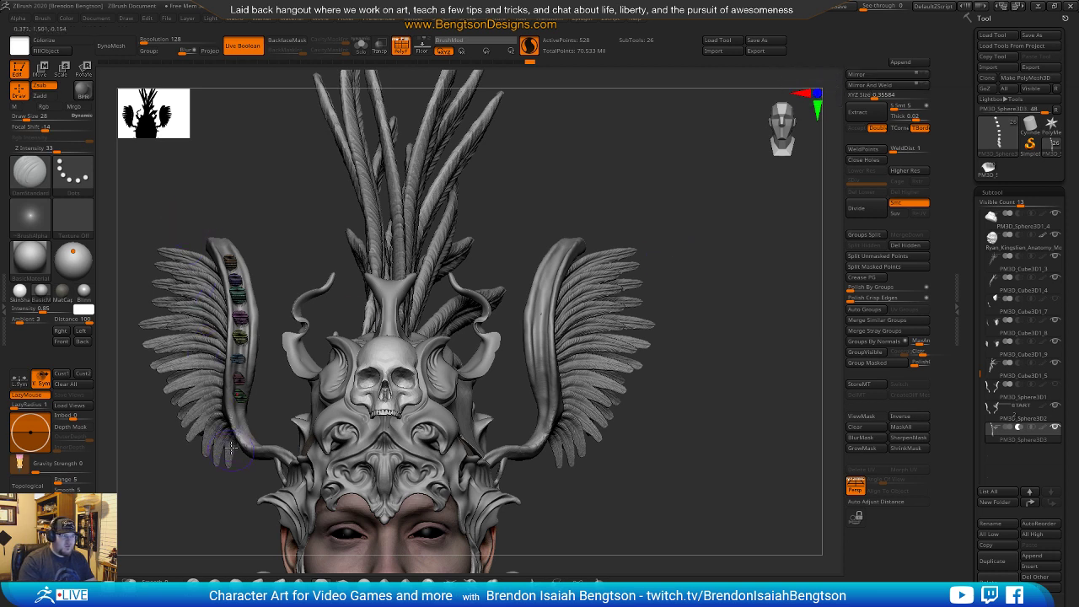
click(868, 85)
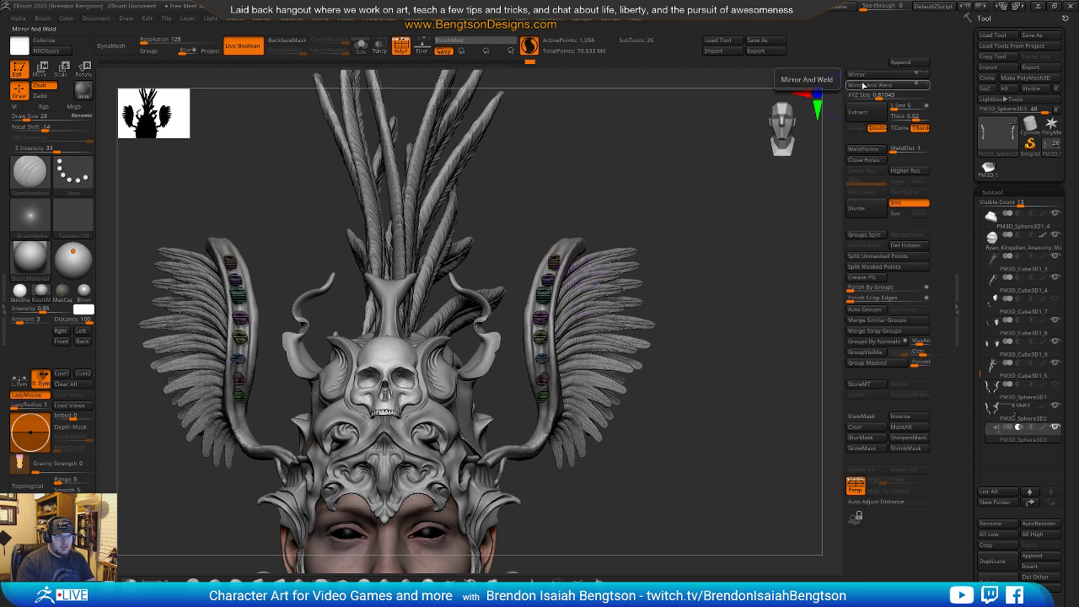
mouse_move(747, 313)
mouse_down()
mouse_move(735, 302)
mouse_move(743, 290)
mouse_move(739, 397)
mouse_move(689, 357)
mouse_move(739, 348)
mouse_move(735, 339)
mouse_up()
Make a Boolean mesh from the PM3D_Sphere3D2 horns marked as Start and the cutters.
key(alt+s)
key(alt+s)
mouse_move(767, 445)
mouse_down()
mouse_move(793, 445)
mouse_move(771, 457)
mouse_move(774, 426)
mouse_up()
click(999, 410)
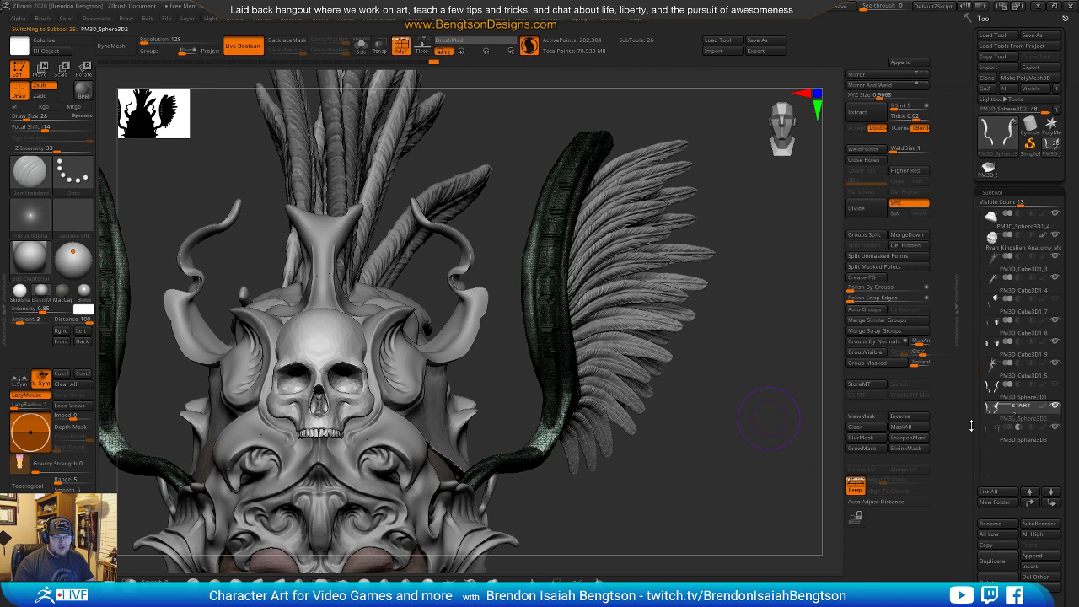
drag(966, 407, 966, 342)
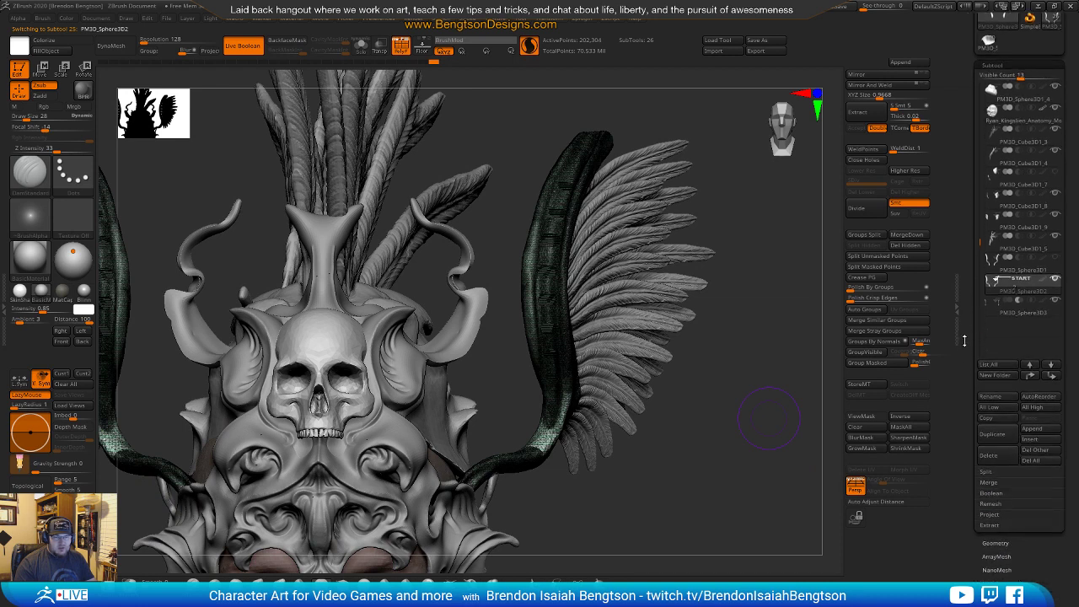
click(993, 495)
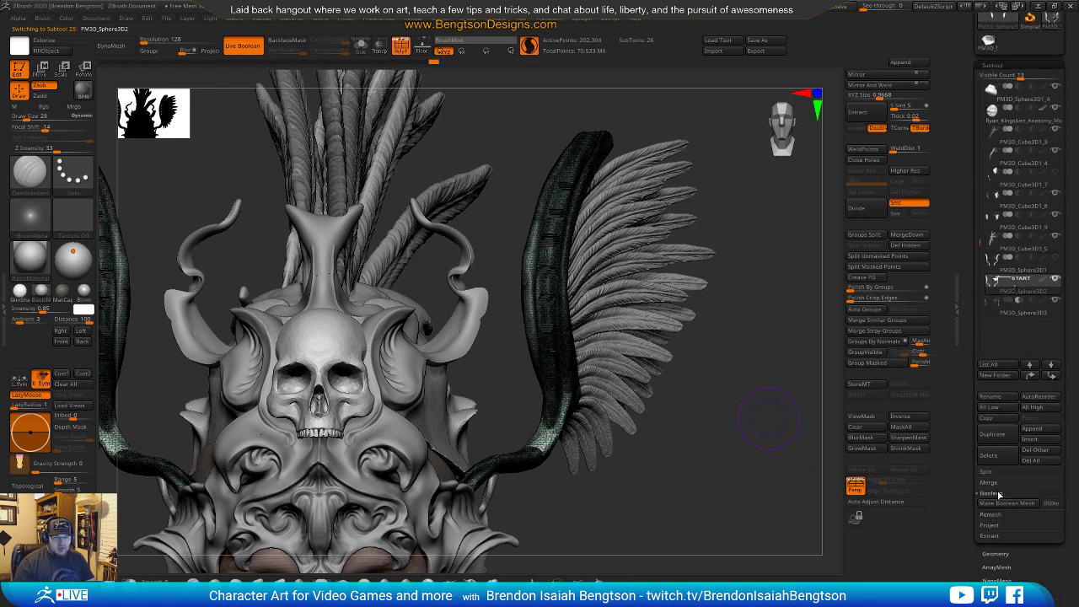
click(1003, 504)
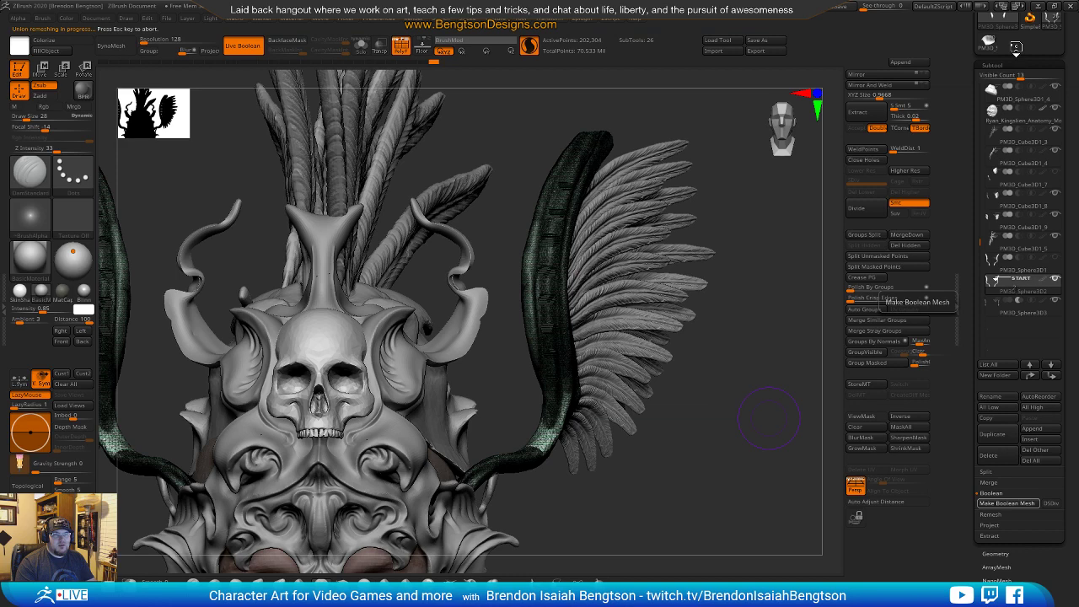
Switch to the generated UMesh tool and make its perforated horns UMesh_PM3D_Sphere3D2 the active subtool.
mouse_move(1017, 51)
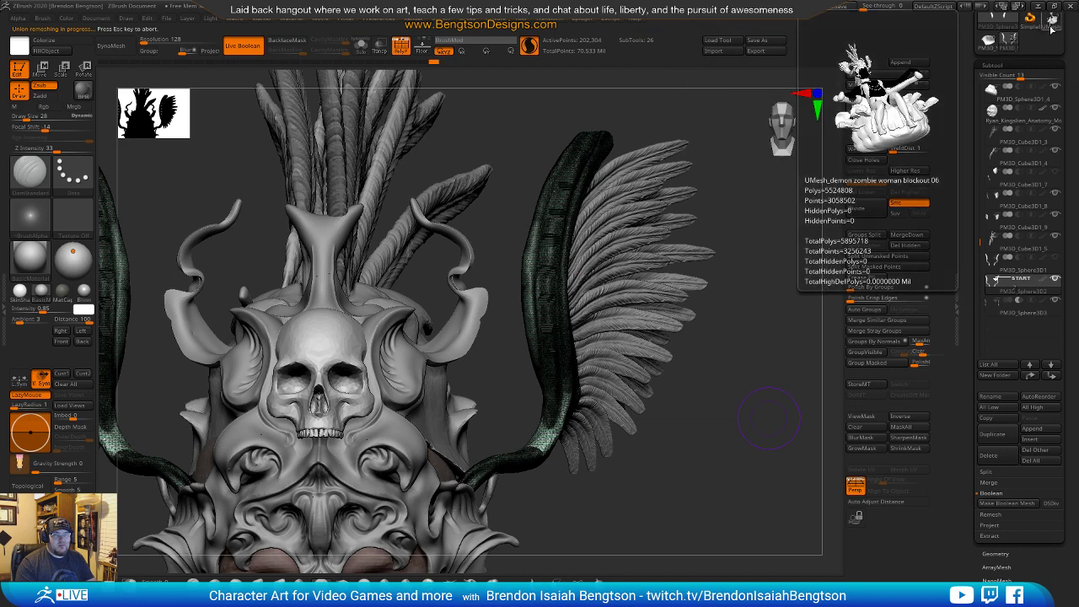
click(1050, 30)
drag(739, 450, 739, 460)
alt+click(546, 243)
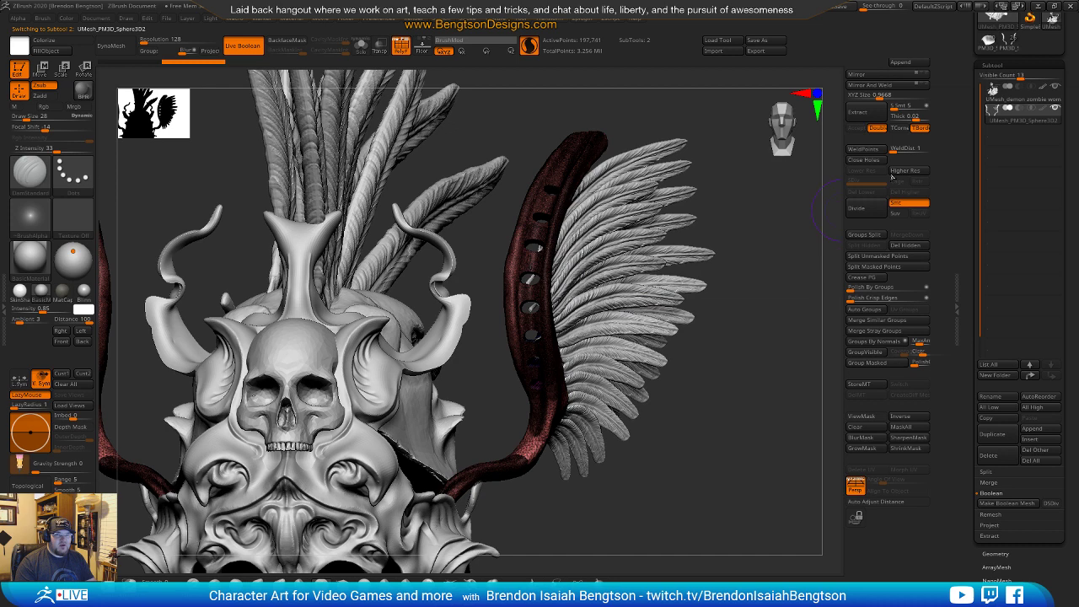
mouse_move(1050, 28)
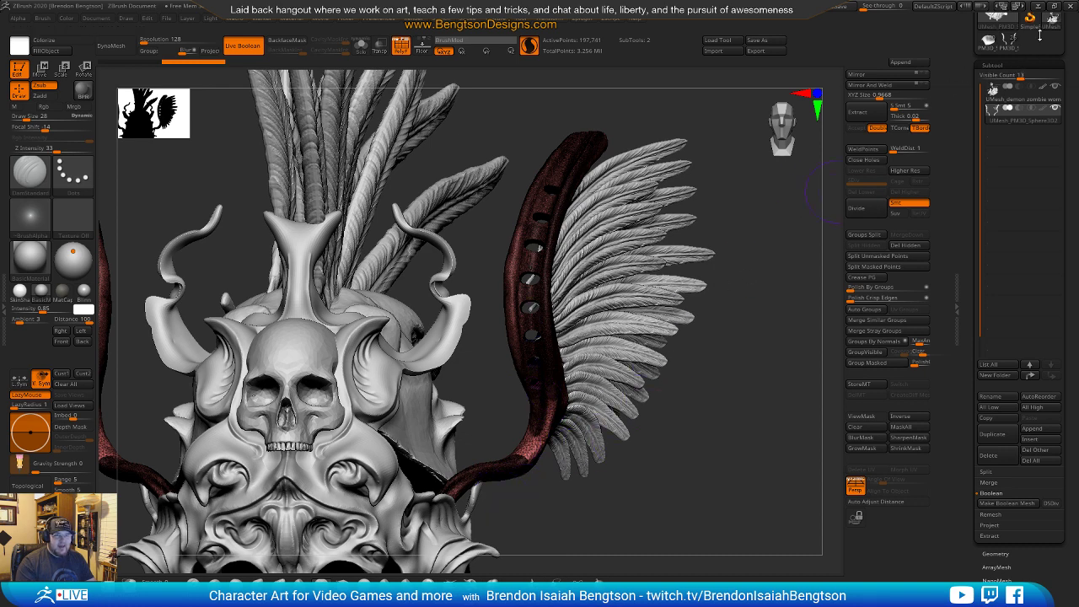
Append the Boolean horn mesh to the original character tool and show it in place of the hidden original horns.
click(1007, 43)
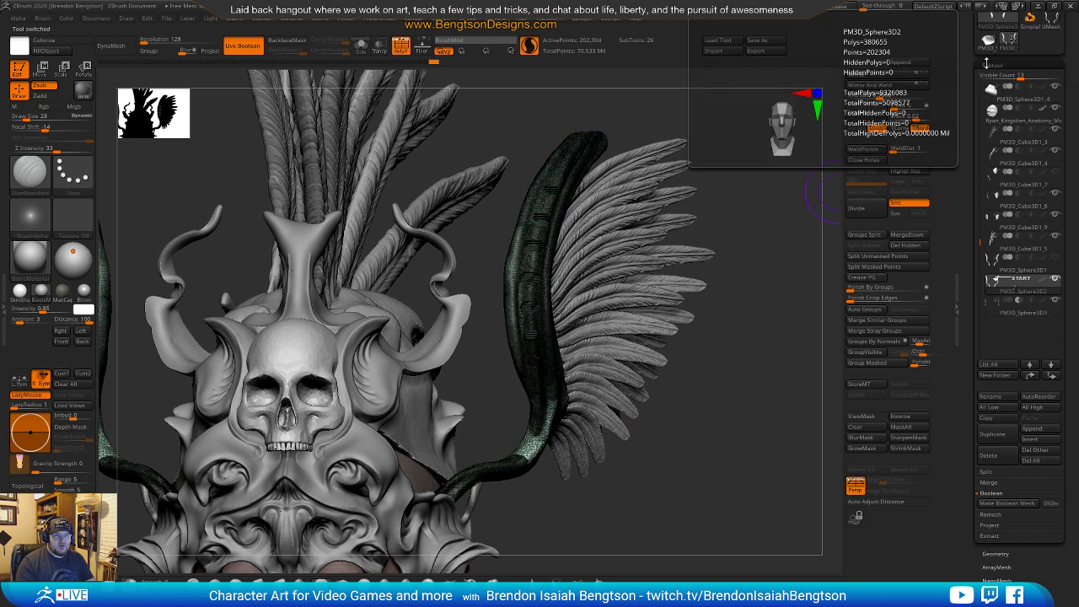
click(896, 66)
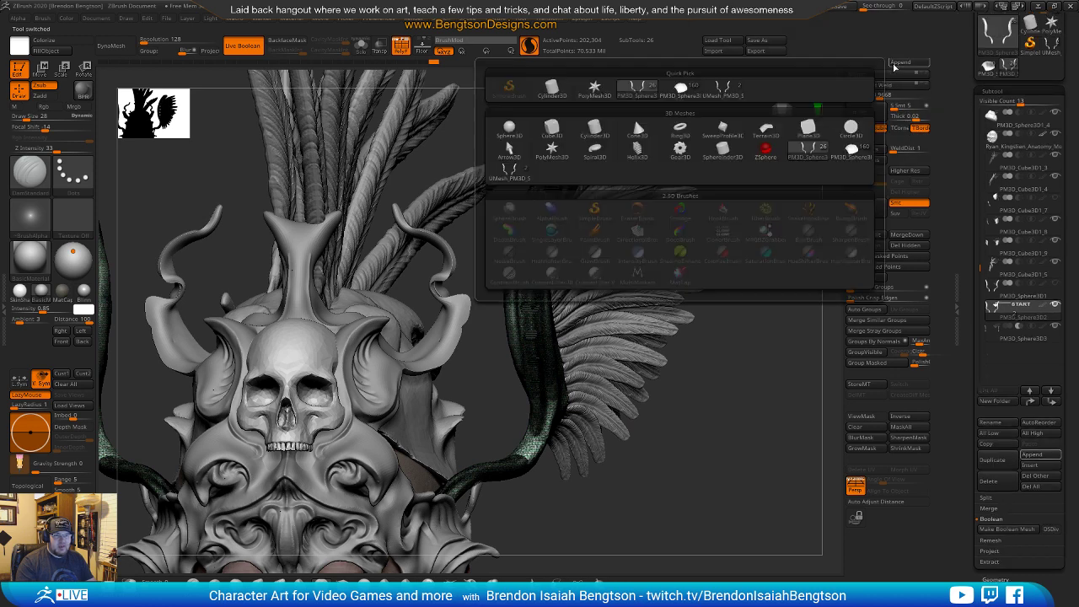
click(720, 95)
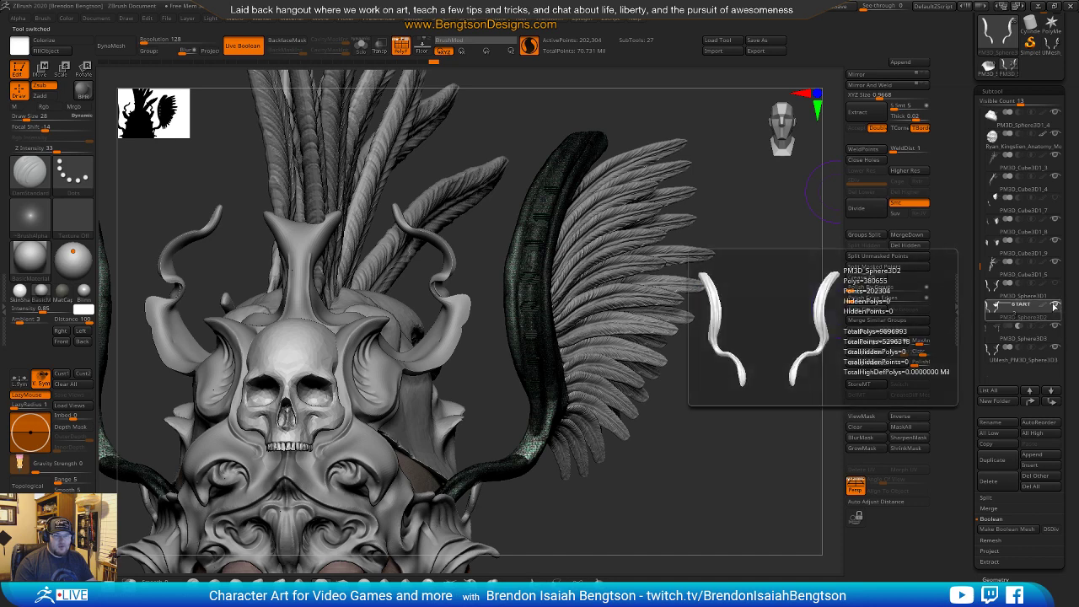
click(1009, 355)
drag(701, 458, 670, 459)
alt+drag(589, 385, 658, 307)
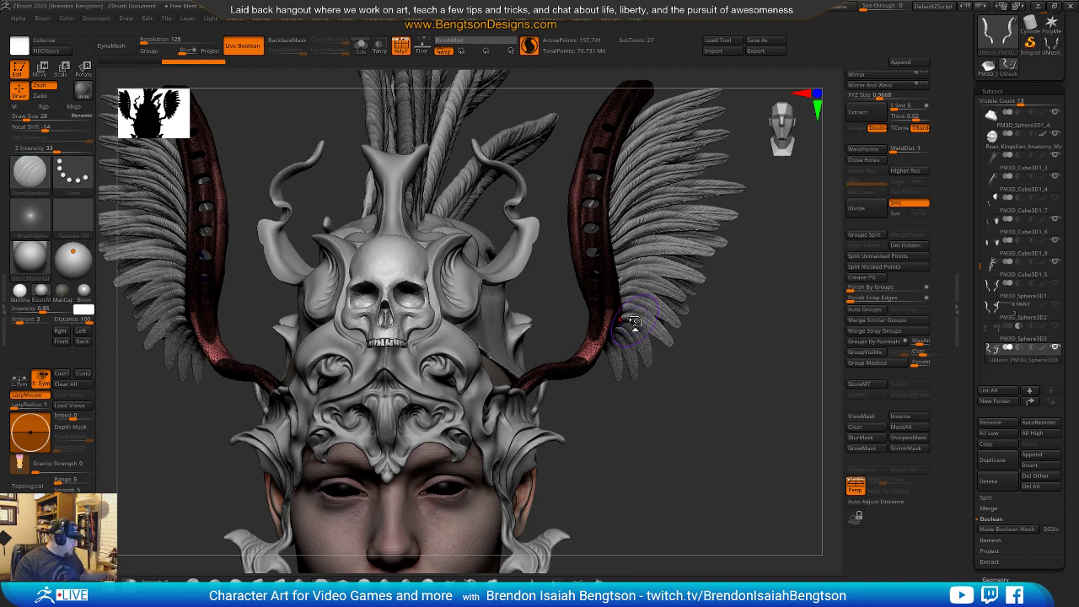
Isolate the perforated horns, set the draw size to 6 and smooth the rim of a cutout midway along the horn.
drag(754, 361, 755, 439)
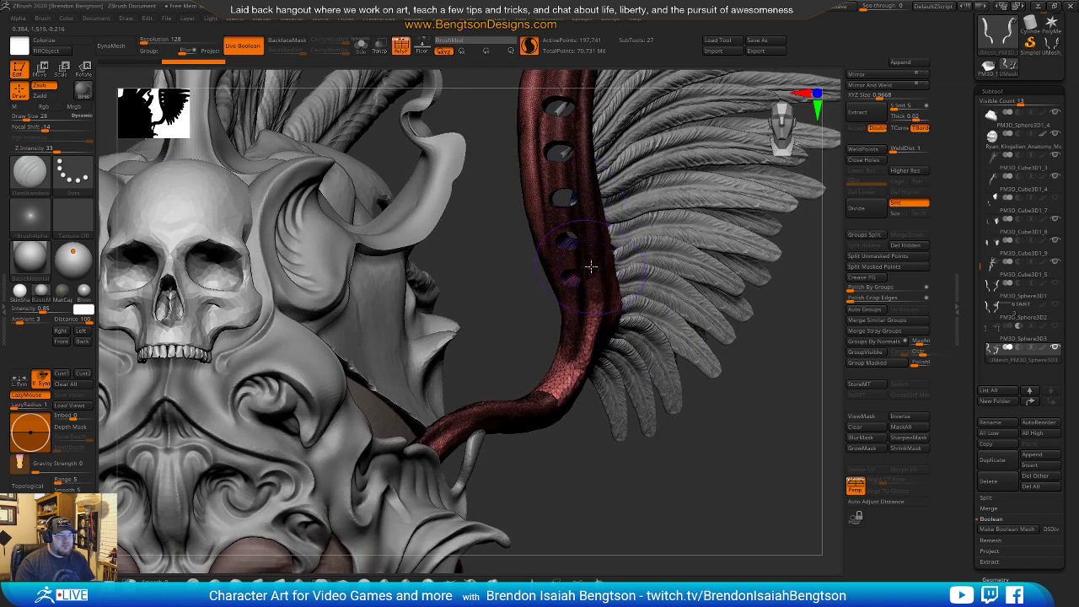
key(shift+s)
alt+right_drag(583, 229, 583, 355)
mouse_move(565, 276)
right_down()
mouse_move(589, 317)
mouse_move(539, 310)
mouse_move(681, 309)
mouse_move(666, 337)
mouse_move(672, 308)
right_up()
key(space)
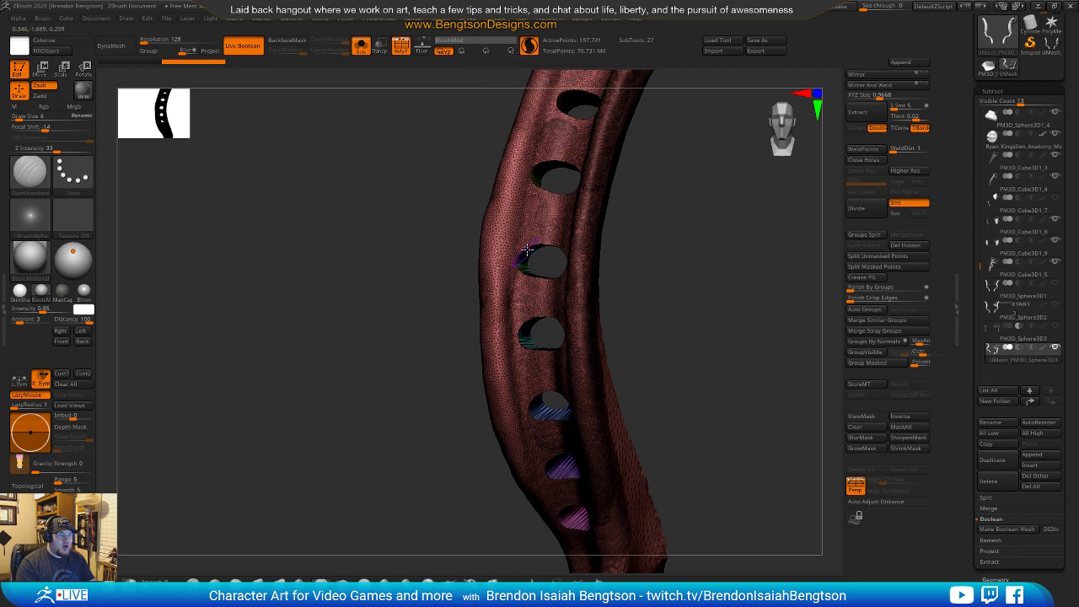
key(shift)
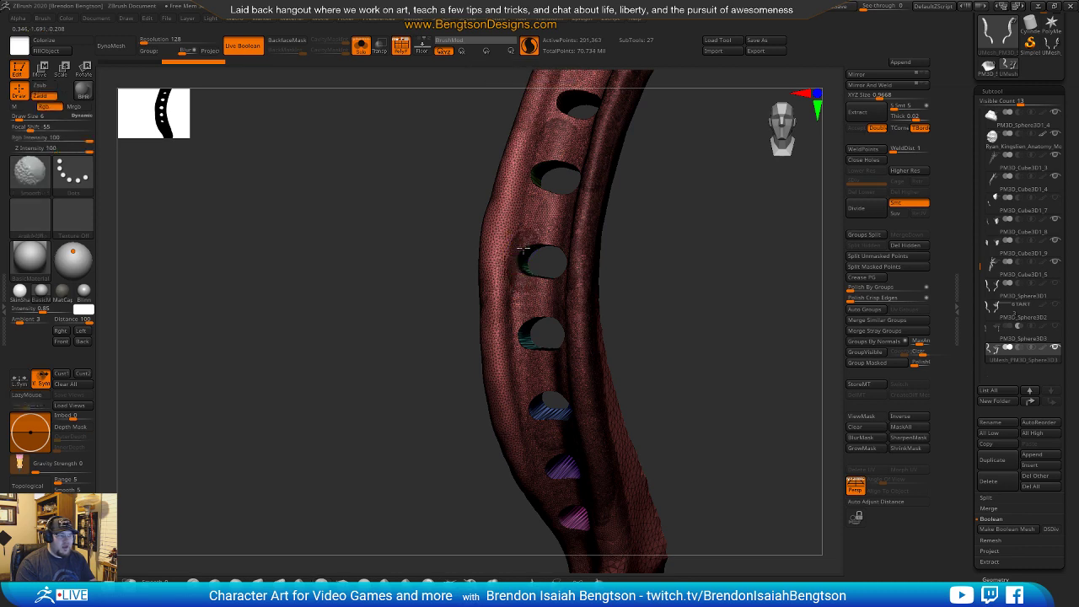
shift+drag(523, 277, 530, 270)
alt+drag(757, 277, 767, 366)
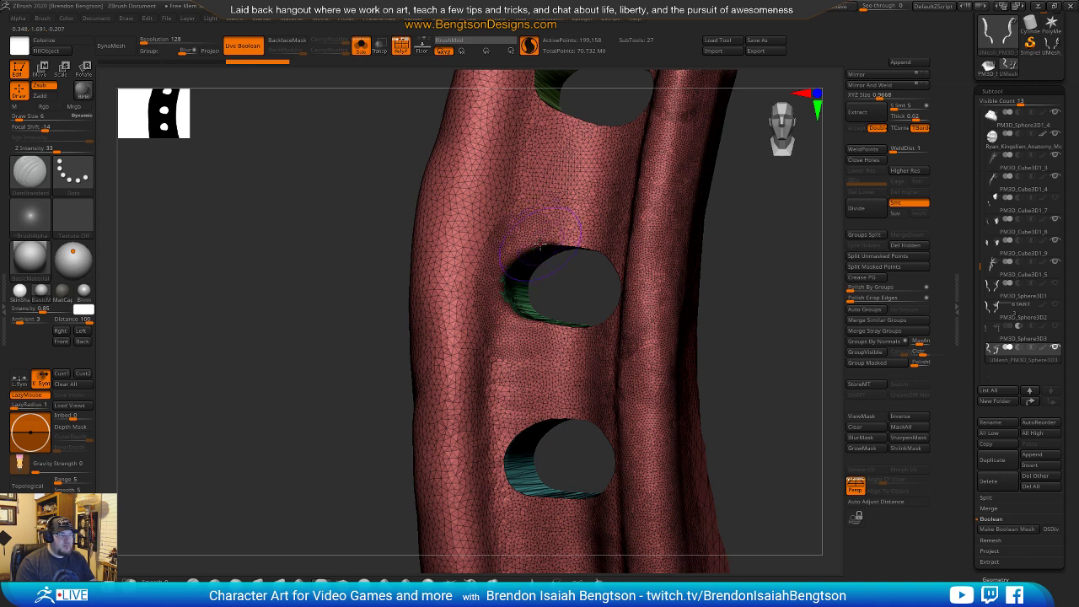
drag(569, 289, 552, 279)
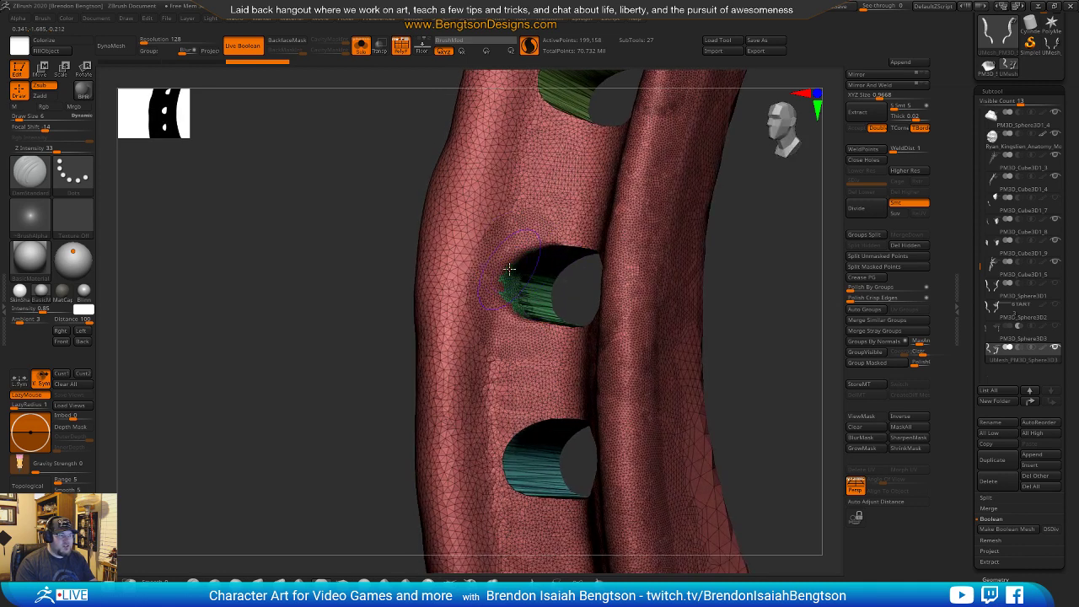
Smooth the rims of the cutouts along the middle of the horn with the polyframe shown.
key(shift+f)
shift+drag(530, 323, 584, 330)
drag(723, 254, 714, 236)
mouse_move(619, 277)
shift+mouse_down()
mouse_move(620, 314)
mouse_move(581, 247)
mouse_move(543, 240)
shift+mouse_up()
key(shift+f)
drag(717, 244, 795, 292)
mouse_move(619, 406)
shift+mouse_down()
mouse_move(628, 460)
mouse_move(530, 476)
shift+mouse_up()
drag(778, 380, 763, 240)
mouse_move(504, 272)
shift+mouse_down()
mouse_move(532, 347)
mouse_move(573, 338)
shift+mouse_up()
Try to reshape the upper rim of a middle cutout using the Move Topological brush at draw size 12.
drag(752, 279, 751, 257)
key(b)
key(m)
key(t)
key(space)
drag(540, 243, 543, 214)
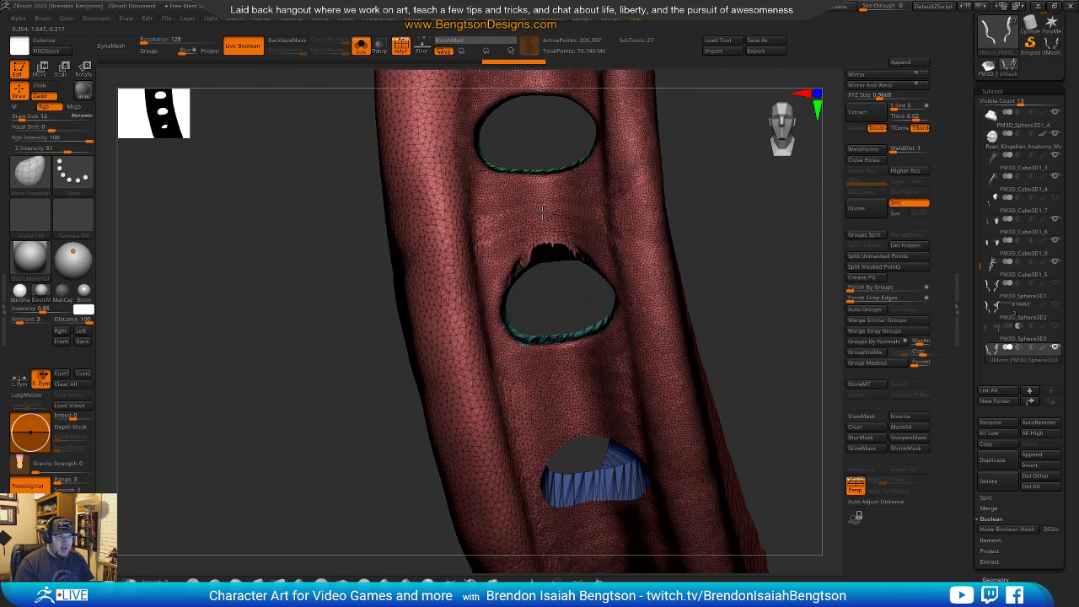
mouse_move(833, 230)
alt+mouse_down()
mouse_move(803, 284)
mouse_move(756, 256)
alt+mouse_up()
key(ctrl+z)
Reduce the draw size to 5 and smooth the rim of the middle cutout.
key(space)
drag(544, 313, 493, 313)
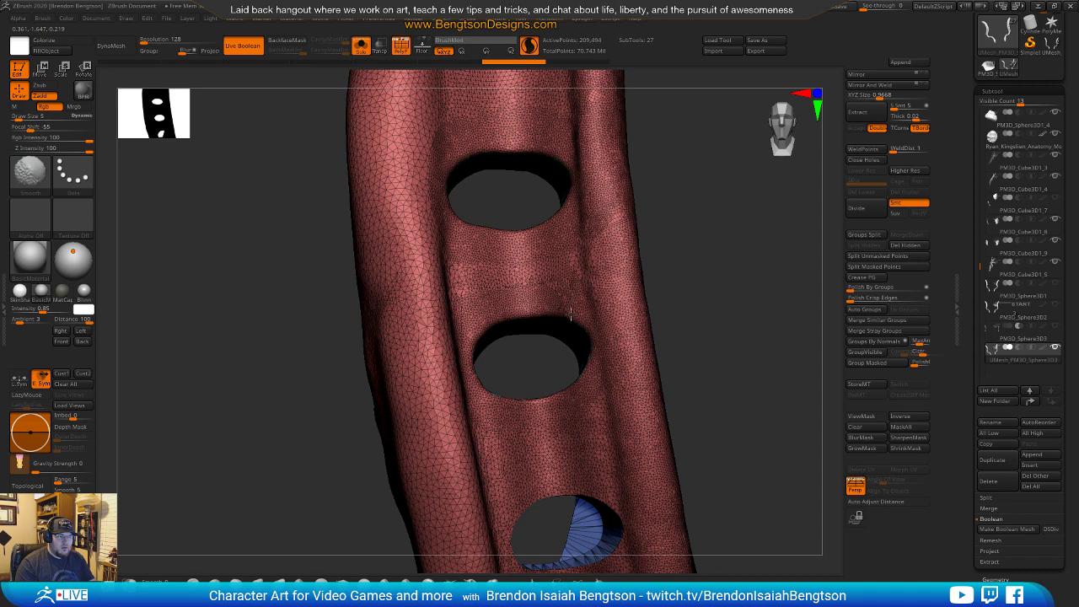
mouse_move(774, 324)
mouse_down()
mouse_move(766, 222)
mouse_move(753, 202)
mouse_up()
mouse_move(565, 324)
shift+mouse_down()
mouse_move(586, 348)
mouse_move(497, 367)
mouse_move(505, 310)
mouse_move(593, 366)
shift+mouse_up()
Smooth the rim of the cutout below the middle of the horn with the polyframe shown.
alt+drag(682, 437, 643, 258)
drag(709, 244, 642, 215)
mouse_move(556, 251)
shift+mouse_down()
mouse_move(482, 242)
mouse_move(466, 303)
mouse_move(550, 333)
mouse_move(525, 241)
shift+mouse_up()
drag(725, 278, 697, 312)
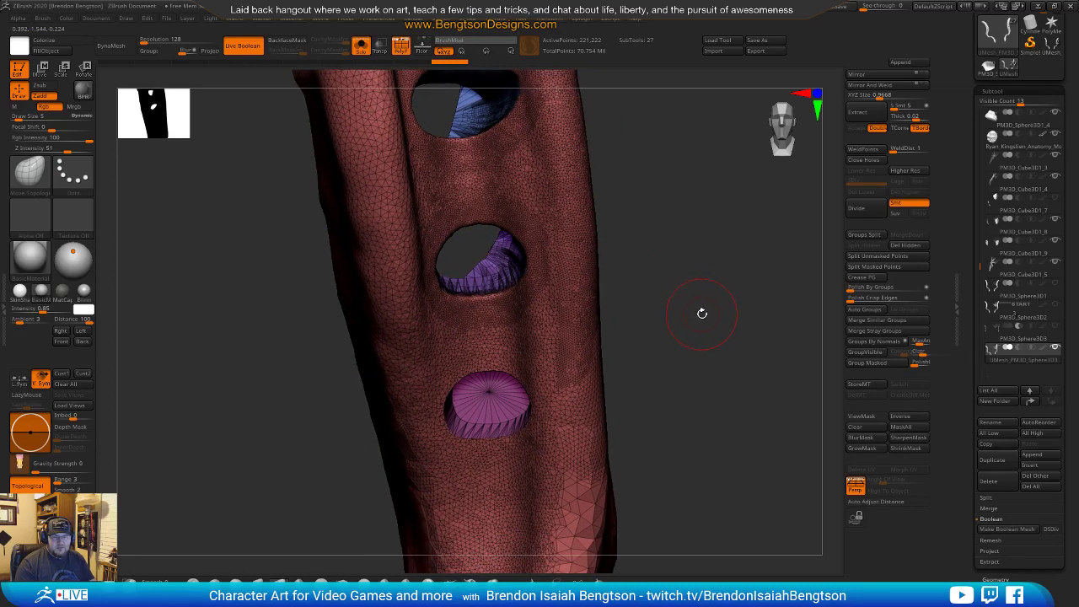
Try to smooth the rim of the lowest cutout on the front of the horn at draw size 5.
drag(712, 334, 710, 295)
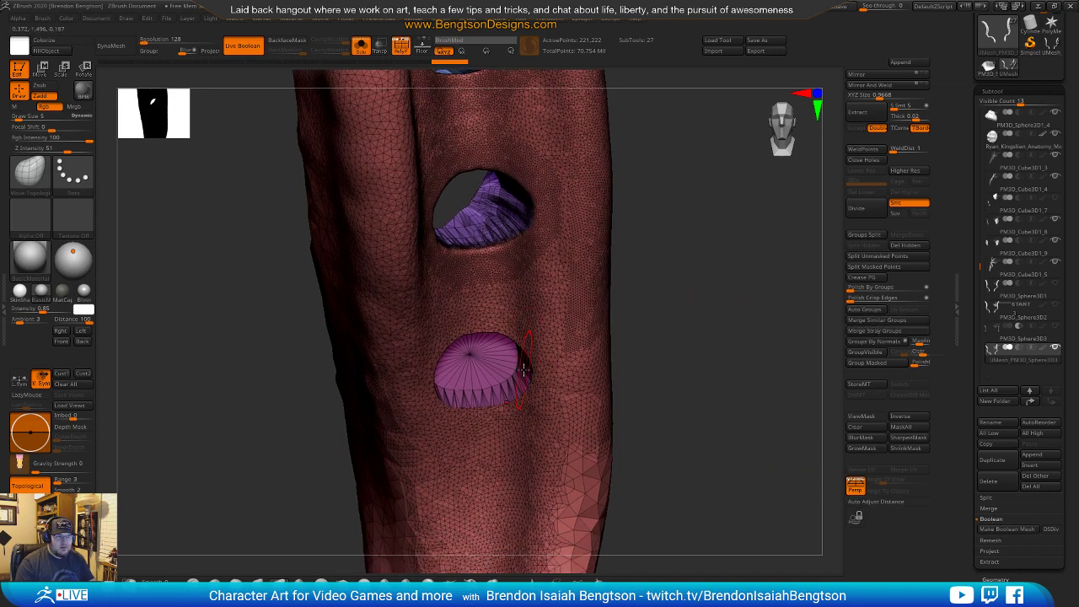
drag(699, 260, 544, 353)
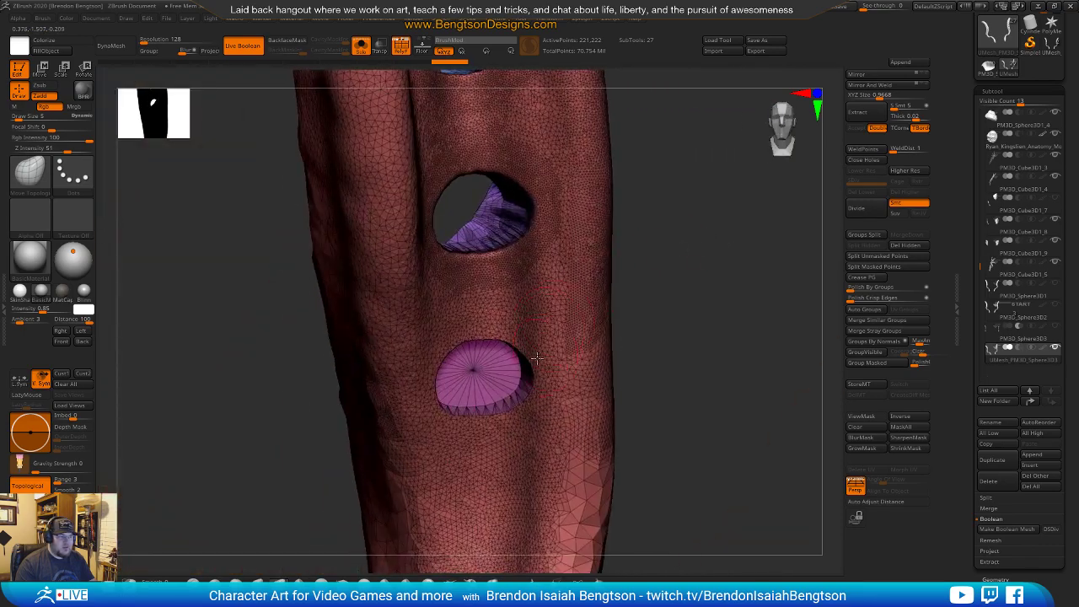
key(shift)
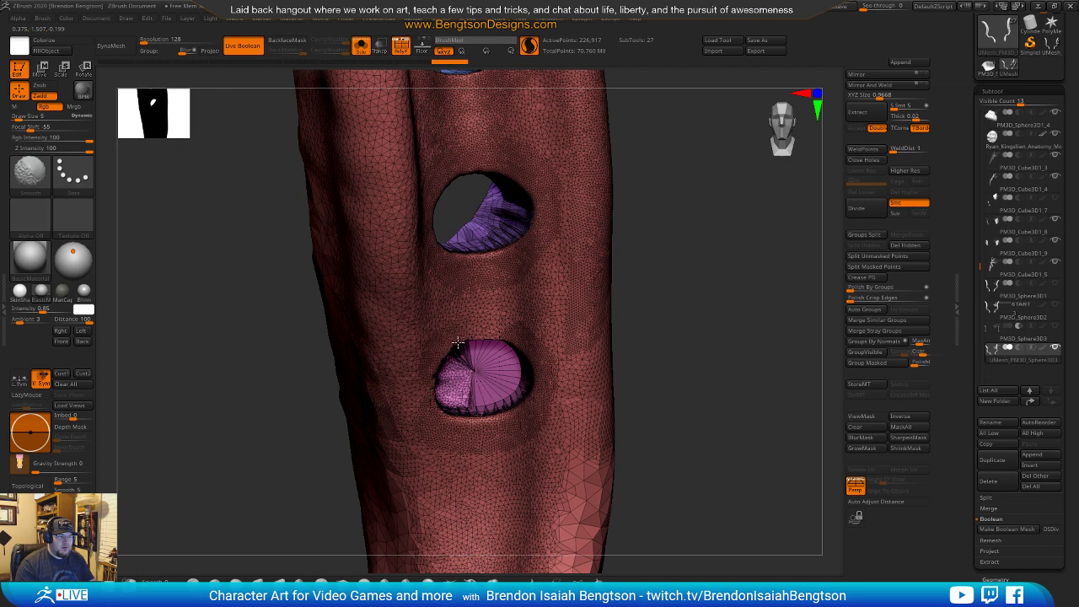
shift+drag(517, 368, 494, 386)
mouse_move(685, 294)
mouse_down()
mouse_move(700, 264)
mouse_move(673, 311)
mouse_move(670, 217)
mouse_move(647, 209)
mouse_move(672, 250)
mouse_move(686, 244)
mouse_move(684, 393)
mouse_move(678, 297)
mouse_up()
drag(621, 564, 663, 105)
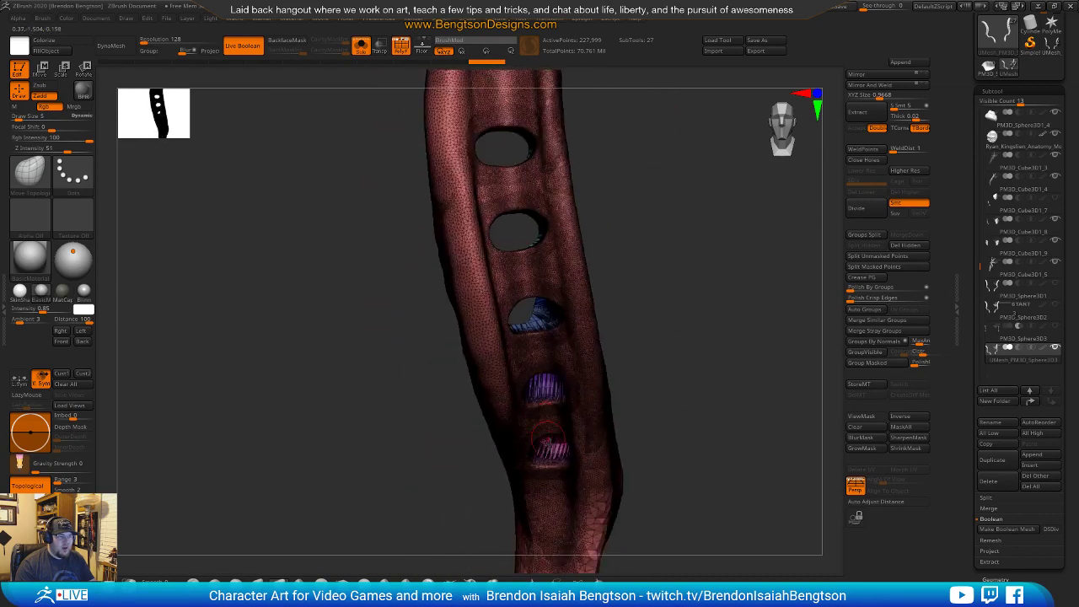
Inspect the two lowest cutouts without the polyframe and hide the polygroup that caps the lowest one.
drag(658, 399, 728, 357)
drag(721, 289, 785, 221)
key(shift+f)
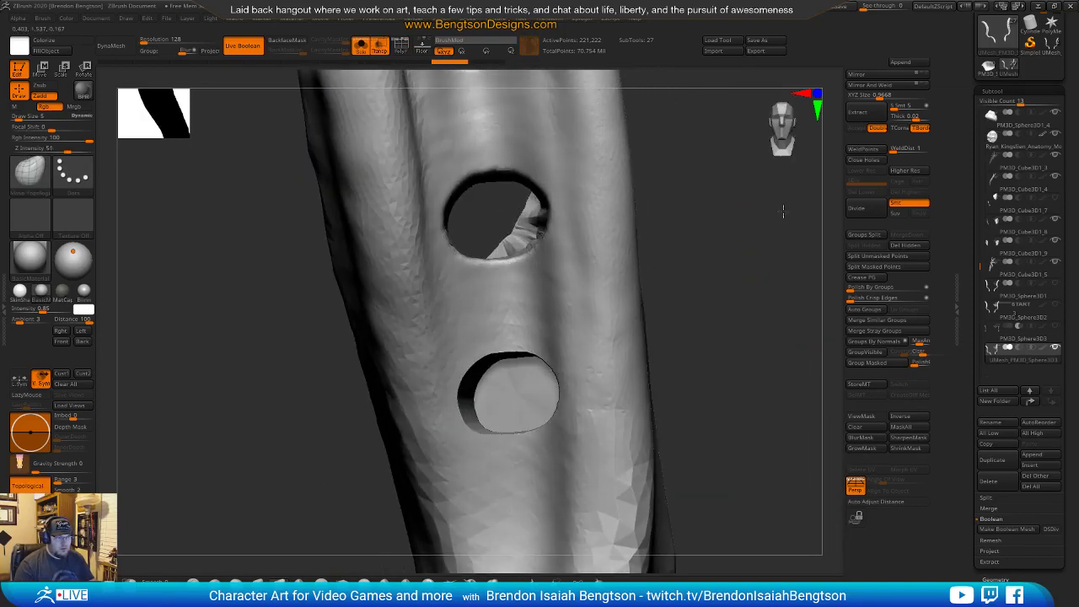
drag(783, 217, 751, 297)
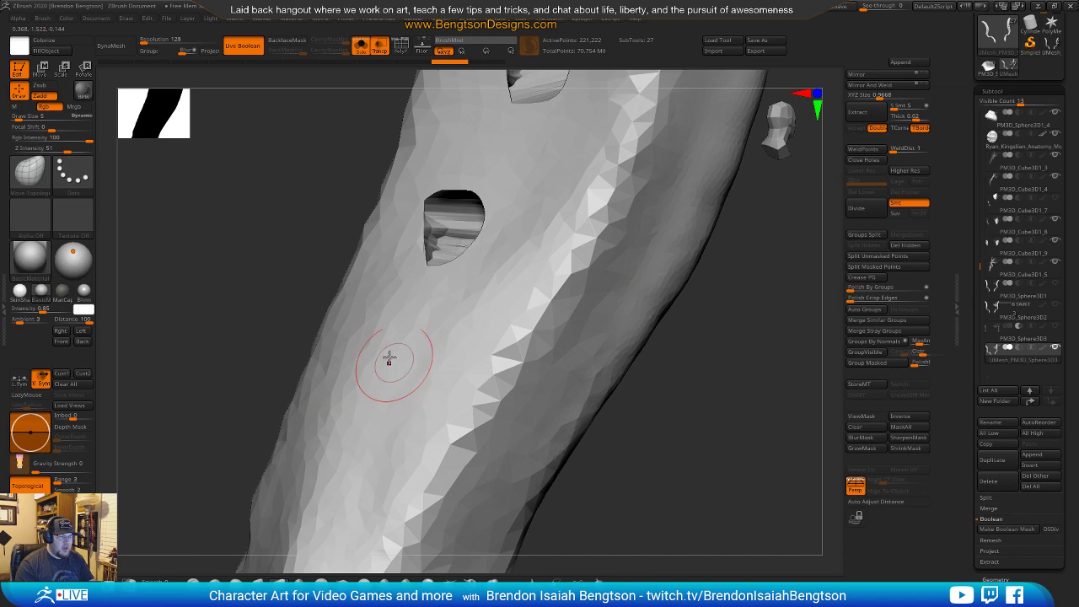
drag(723, 390, 691, 372)
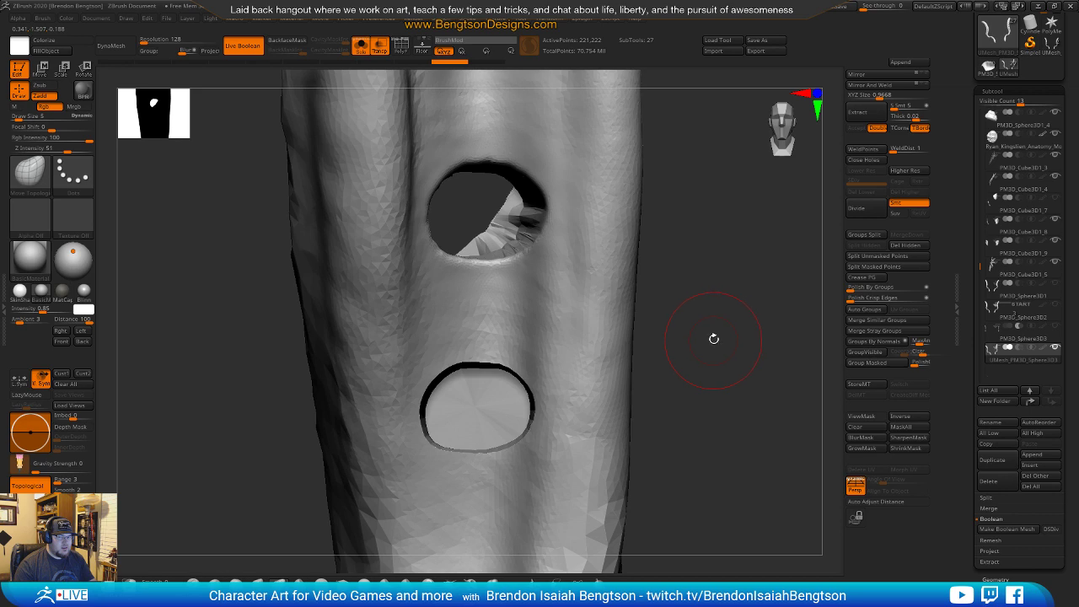
key(shift)
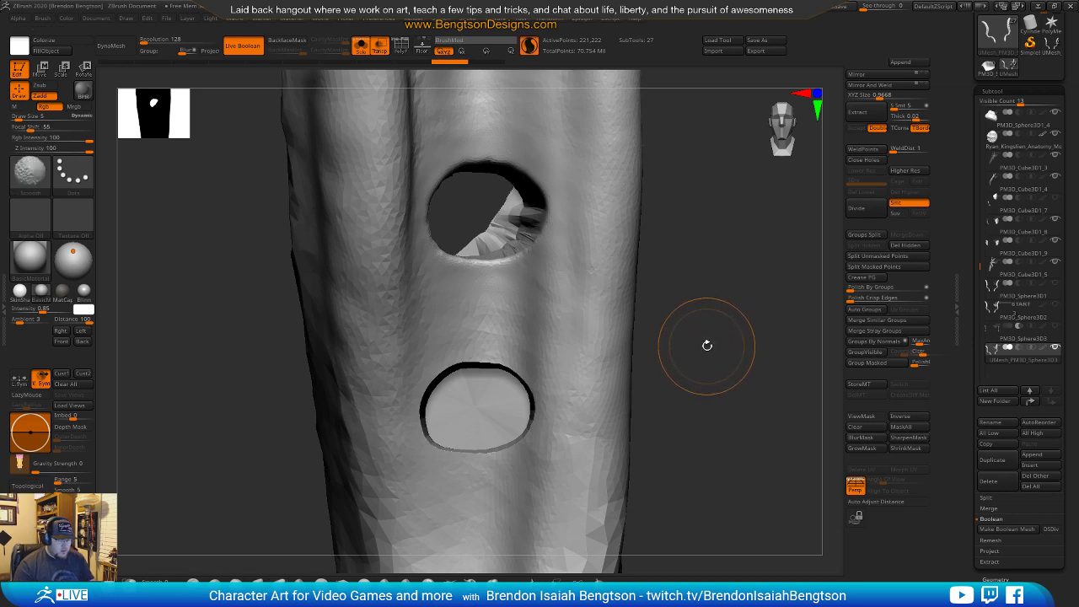
key(shift+f)
key(ctrl+shift+l)
mouse_move(500, 394)
ctrl+alt+shift+mouse_down()
mouse_move(429, 405)
mouse_move(510, 443)
mouse_move(489, 381)
ctrl+alt+shift+mouse_up()
Smooth the back rim of the second-lowest cutout.
mouse_move(711, 453)
mouse_down()
mouse_move(693, 420)
mouse_move(527, 411)
mouse_up()
drag(706, 418, 678, 420)
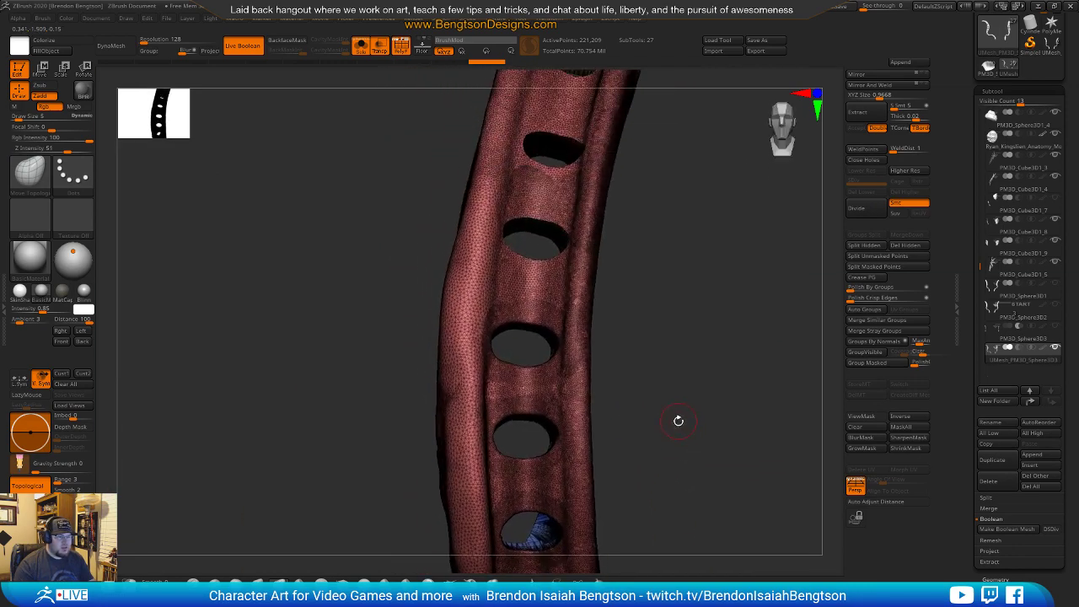
drag(675, 470, 687, 434)
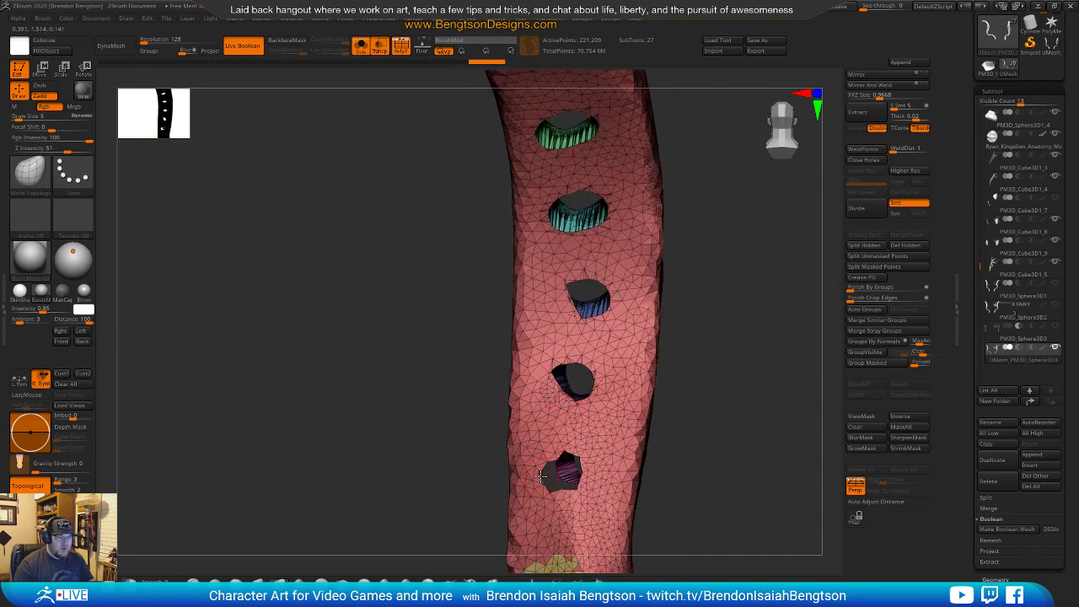
mouse_move(732, 431)
alt+mouse_down()
mouse_move(711, 367)
mouse_move(721, 440)
alt+mouse_up()
mouse_move(745, 383)
mouse_down()
mouse_move(686, 304)
mouse_move(694, 369)
mouse_move(713, 356)
mouse_move(543, 339)
mouse_up()
key(ctrl+shift)
key(shift)
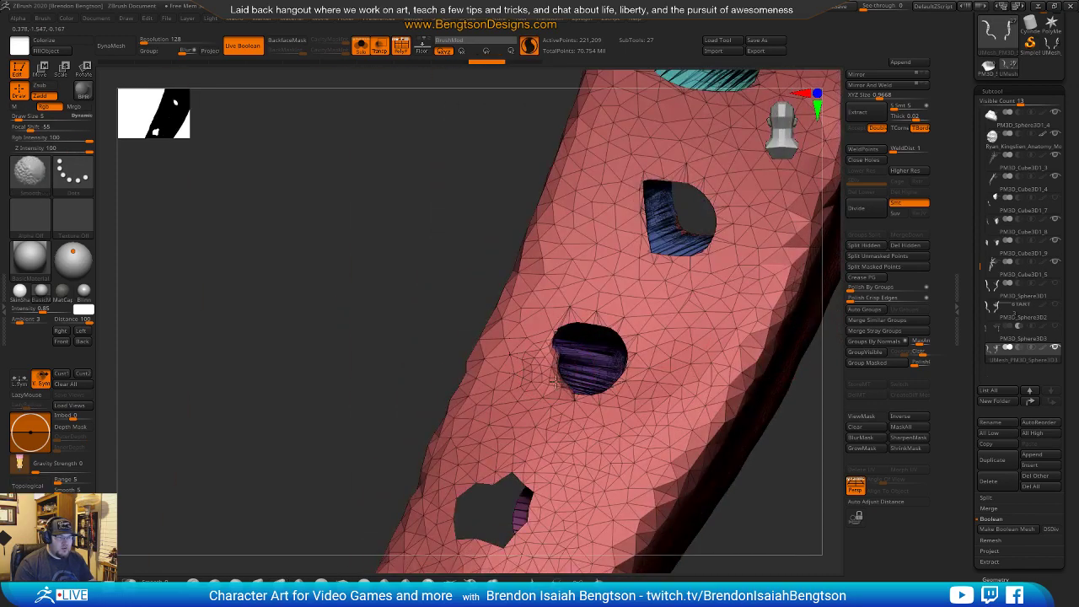
shift+click(544, 367)
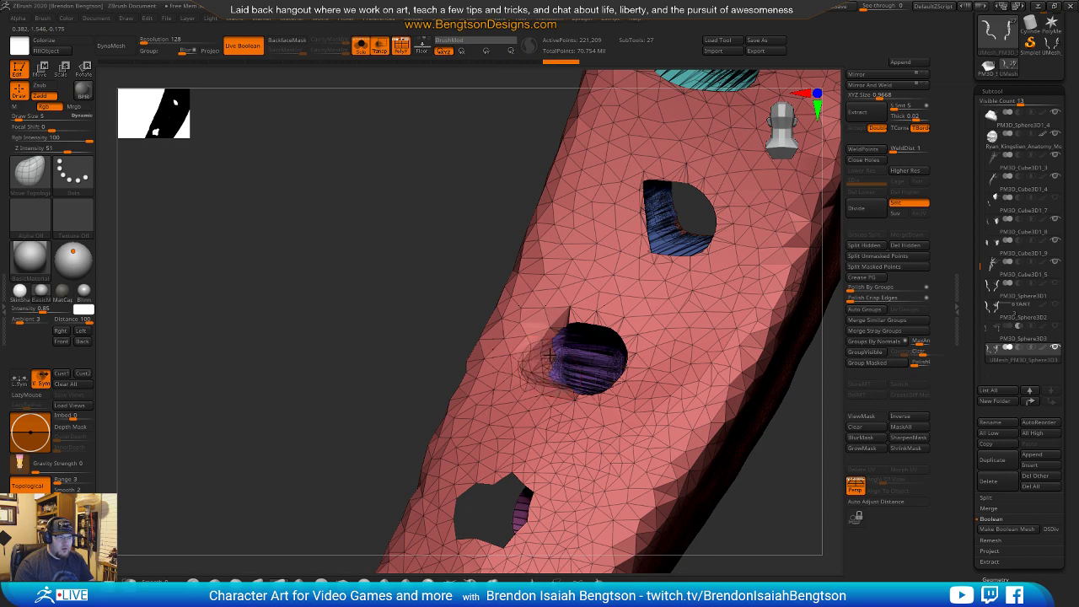
mouse_move(441, 259)
mouse_down()
mouse_move(386, 241)
mouse_move(648, 284)
mouse_move(691, 375)
mouse_move(491, 335)
mouse_move(499, 330)
mouse_up()
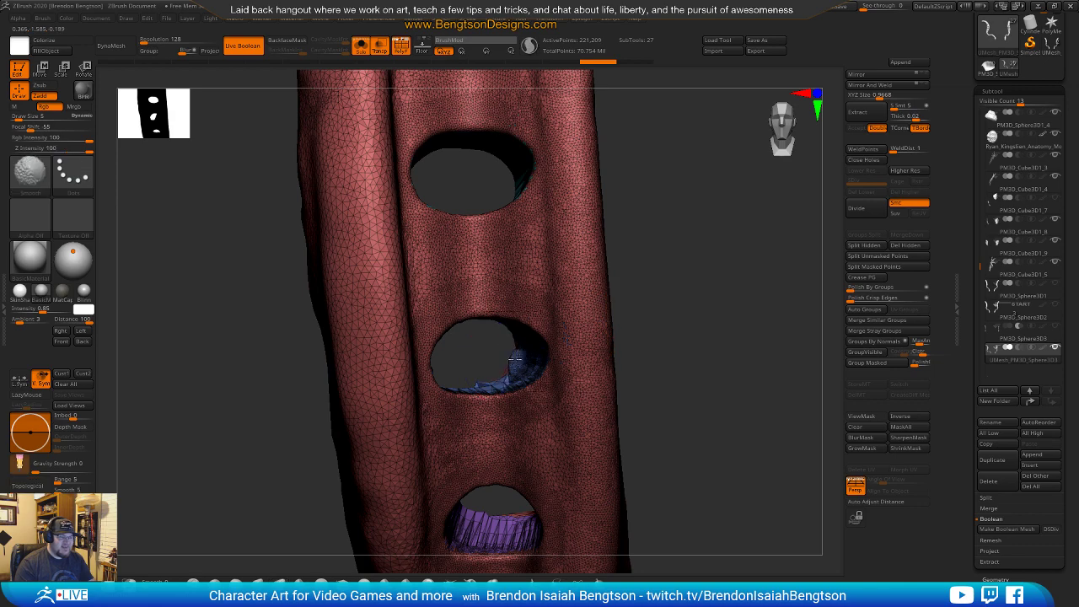
Smooth further around the lower cutouts and set the draw size to 4.
mouse_move(725, 318)
mouse_down()
mouse_move(767, 316)
mouse_move(757, 361)
mouse_move(755, 344)
mouse_move(852, 347)
mouse_move(699, 304)
mouse_move(594, 325)
mouse_move(679, 334)
mouse_move(585, 306)
mouse_move(624, 379)
mouse_move(726, 325)
mouse_move(653, 278)
mouse_up()
key(space)
key(ctrl+z)
mouse_move(601, 442)
shift+mouse_down()
mouse_move(557, 479)
mouse_move(679, 485)
mouse_move(590, 460)
shift+mouse_up()
alt+drag(380, 362, 333, 175)
alt+drag(737, 424, 657, 422)
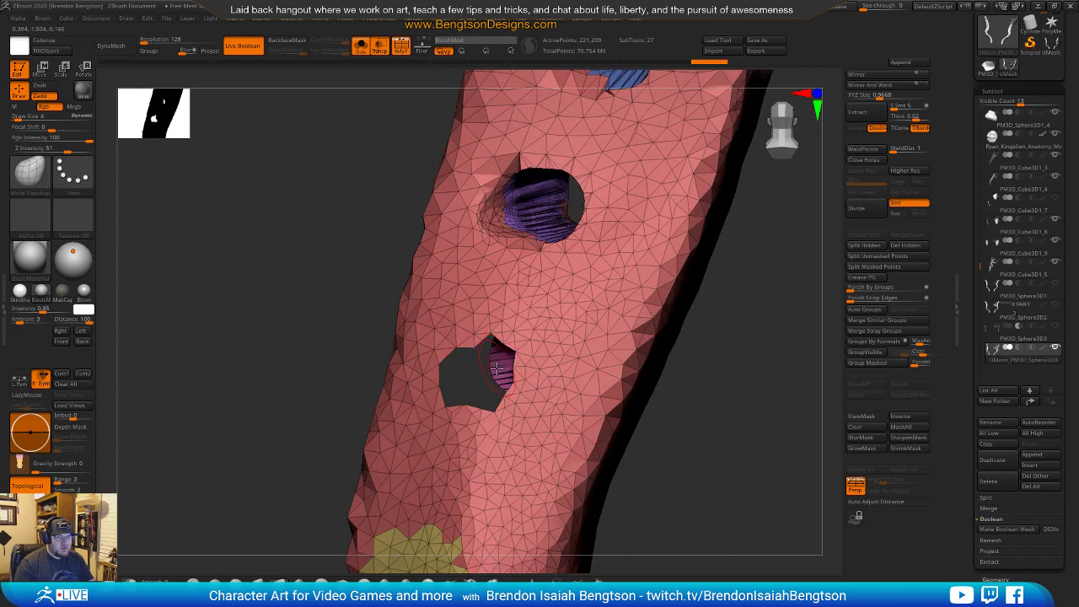
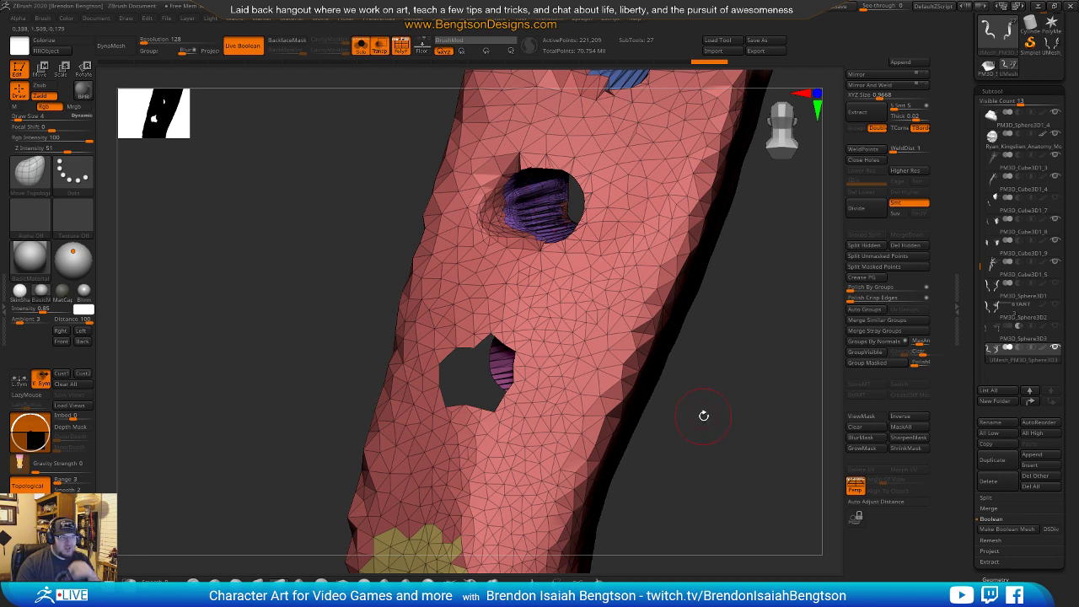
Try to cap the open back of the lowest cutout with Close Holes.
drag(760, 401, 757, 339)
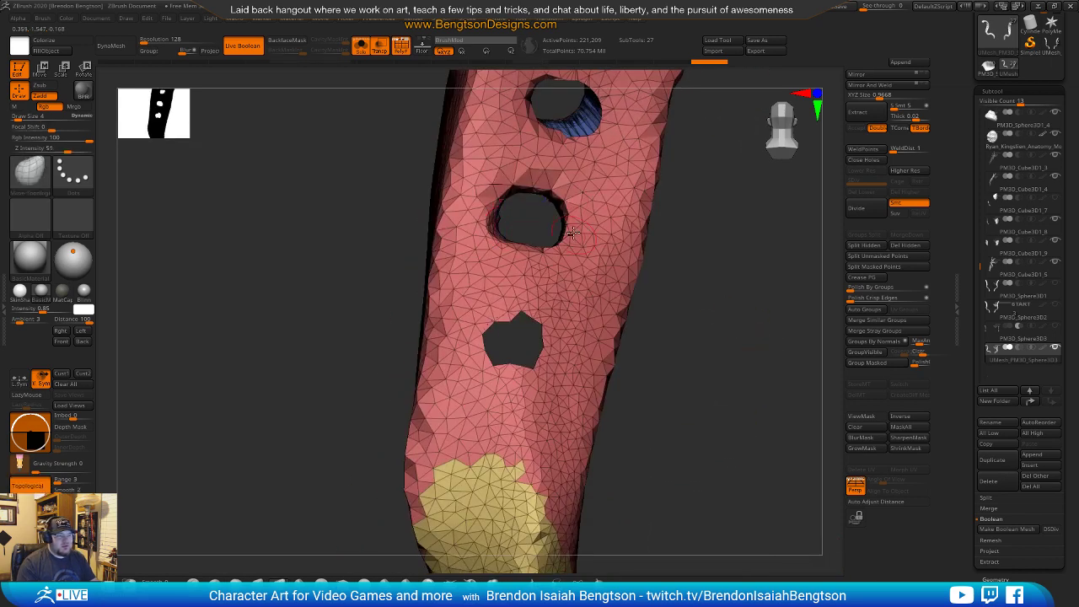
mouse_move(670, 250)
mouse_down()
mouse_move(664, 402)
mouse_move(718, 313)
mouse_move(673, 328)
mouse_move(703, 265)
mouse_move(675, 385)
mouse_move(697, 359)
mouse_move(703, 424)
mouse_move(747, 301)
mouse_move(730, 329)
mouse_move(779, 241)
mouse_up()
key(shift)
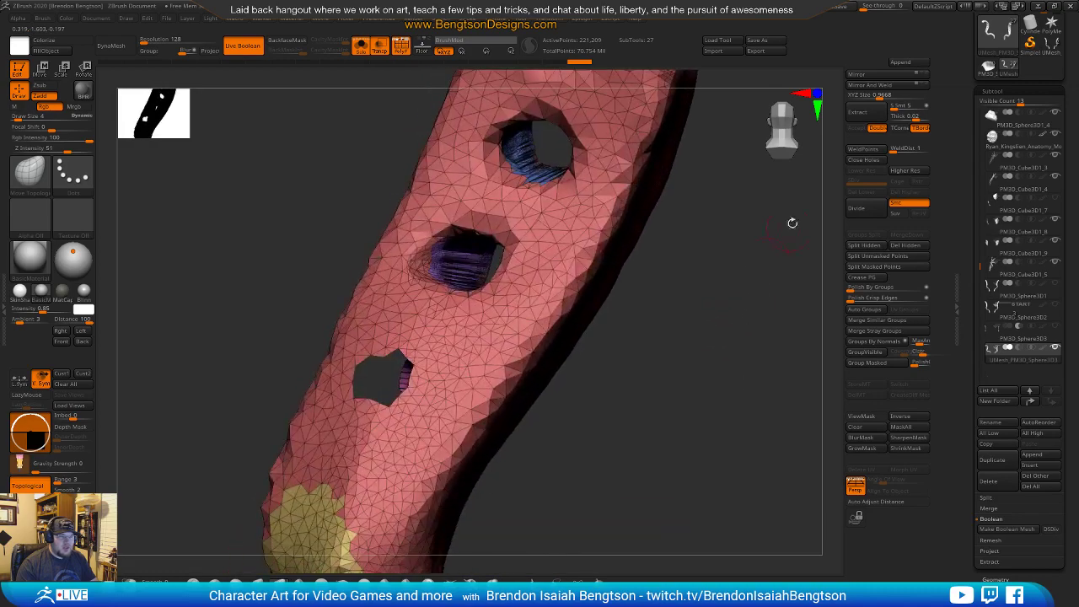
click(867, 160)
mouse_move(653, 394)
mouse_down()
mouse_move(430, 403)
mouse_move(503, 414)
mouse_up()
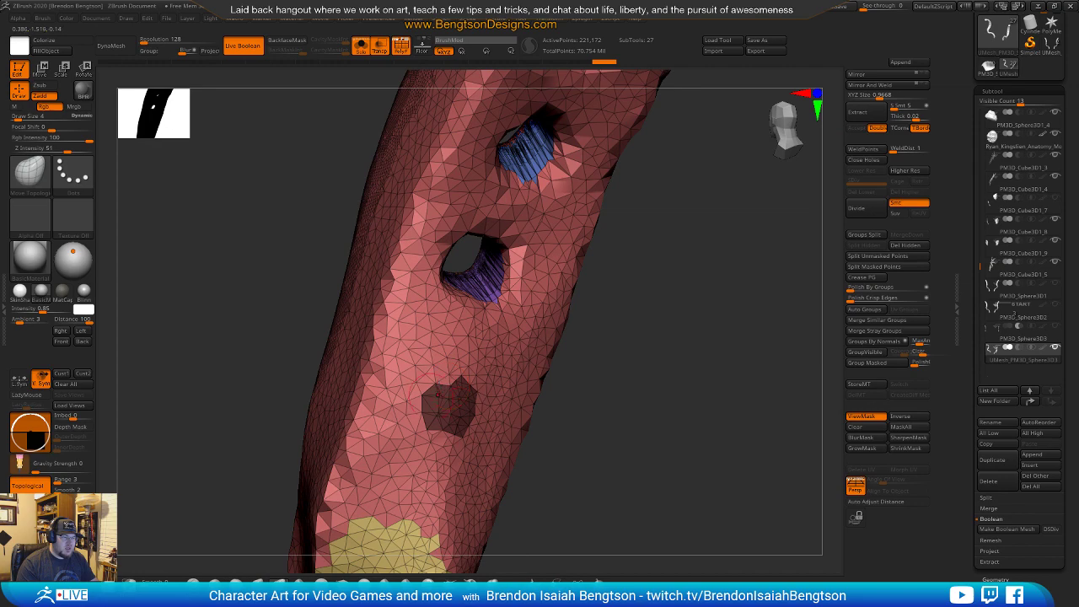
key(ctrl+z)
drag(681, 447, 662, 366)
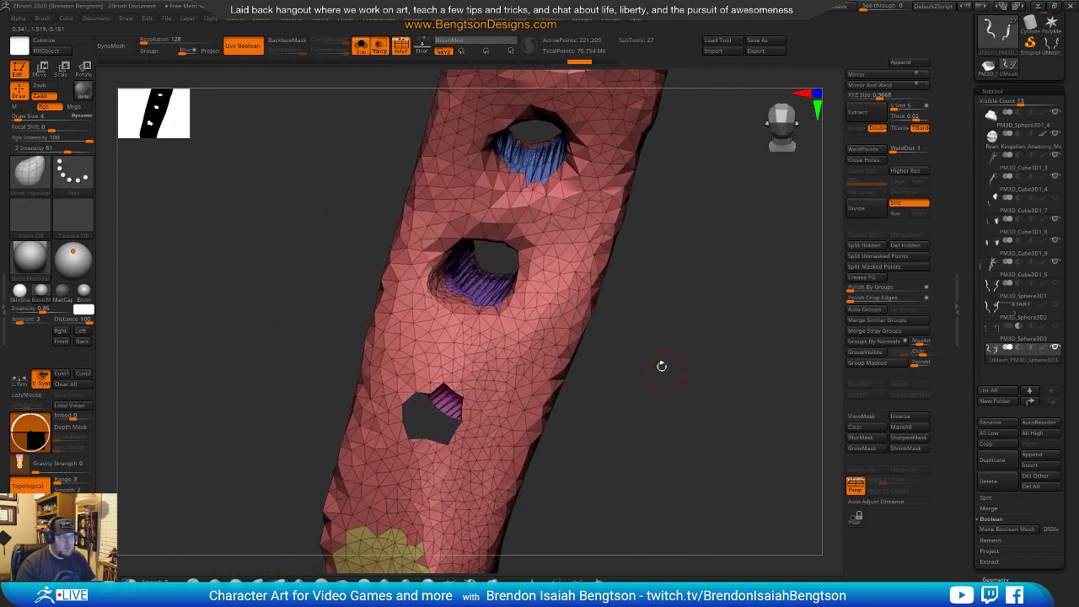
click(118, 46)
key(ctrl+z)
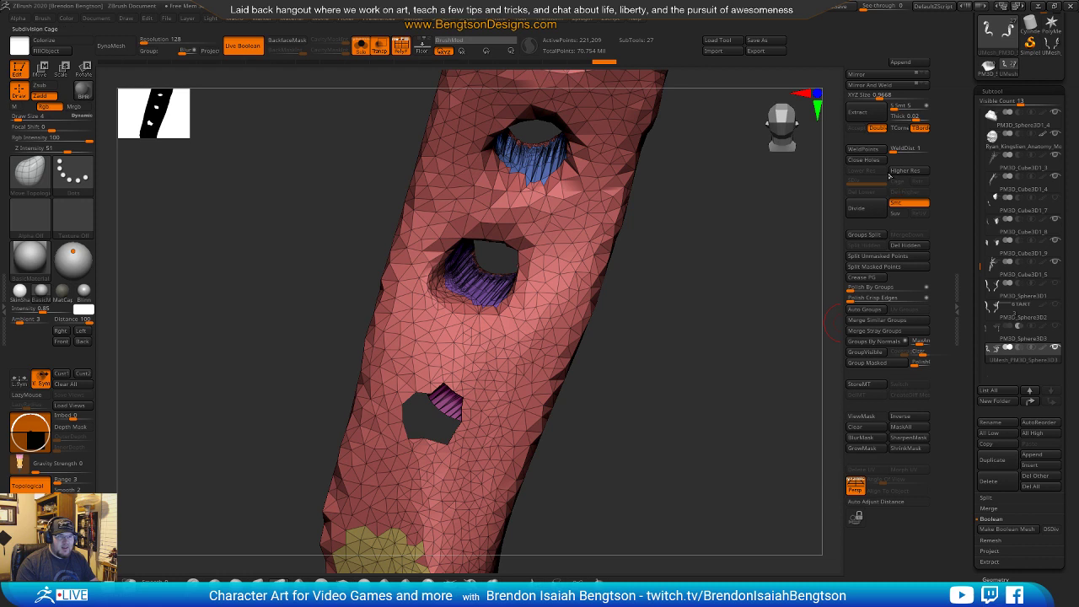
click(869, 162)
key(ctrl+z)
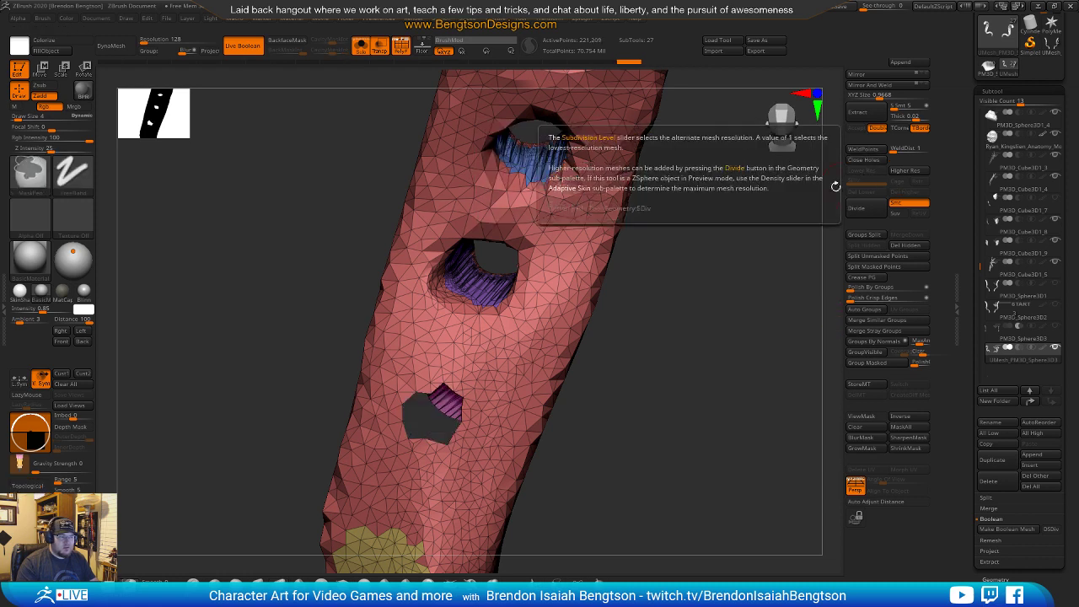
Try remeshing the perforated horns with DynaMesh at resolutions 256 and 512.
click(162, 40)
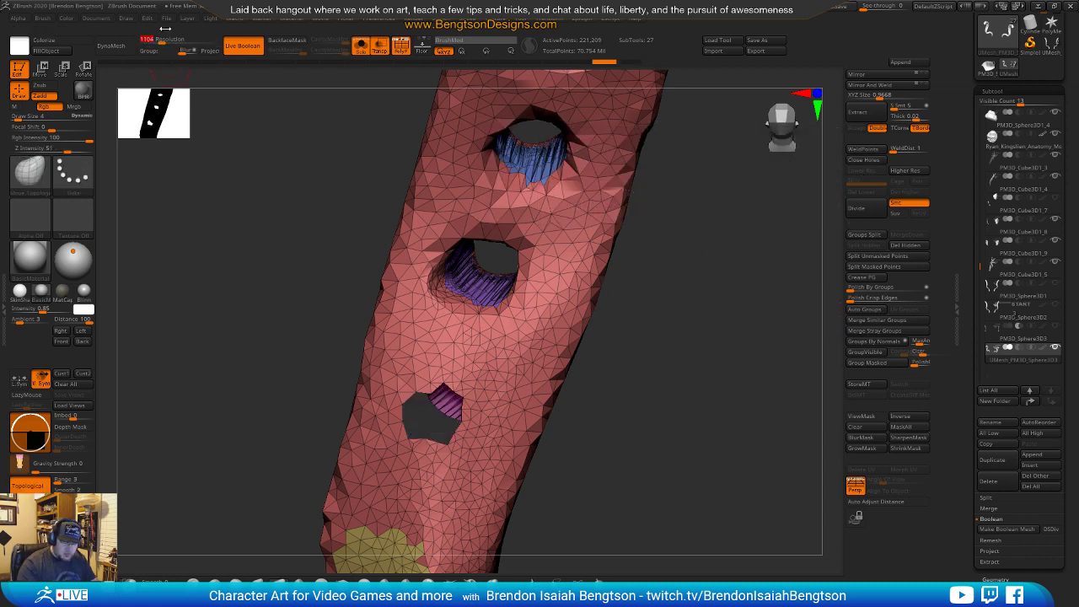
drag(696, 415, 595, 299)
click(111, 46)
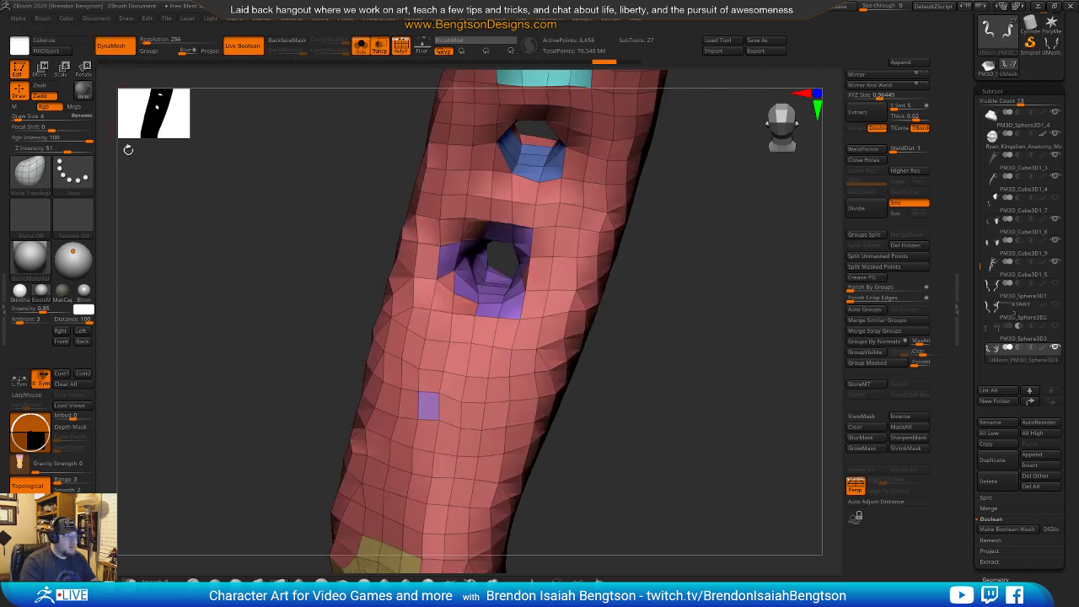
key(ctrl+z)
click(166, 40)
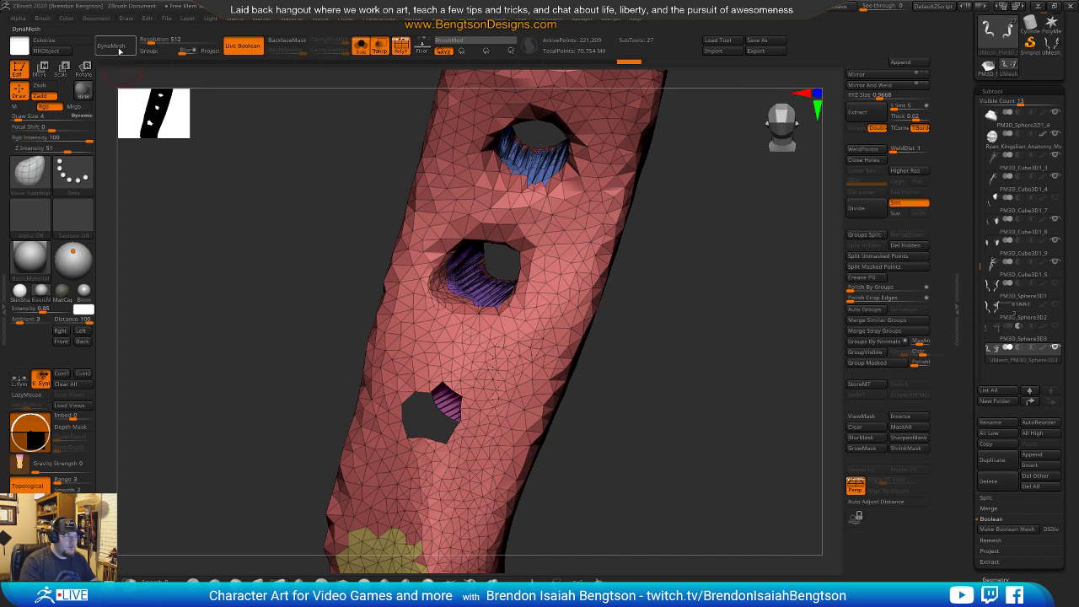
click(119, 48)
drag(706, 405, 634, 372)
key(ctrl+z)
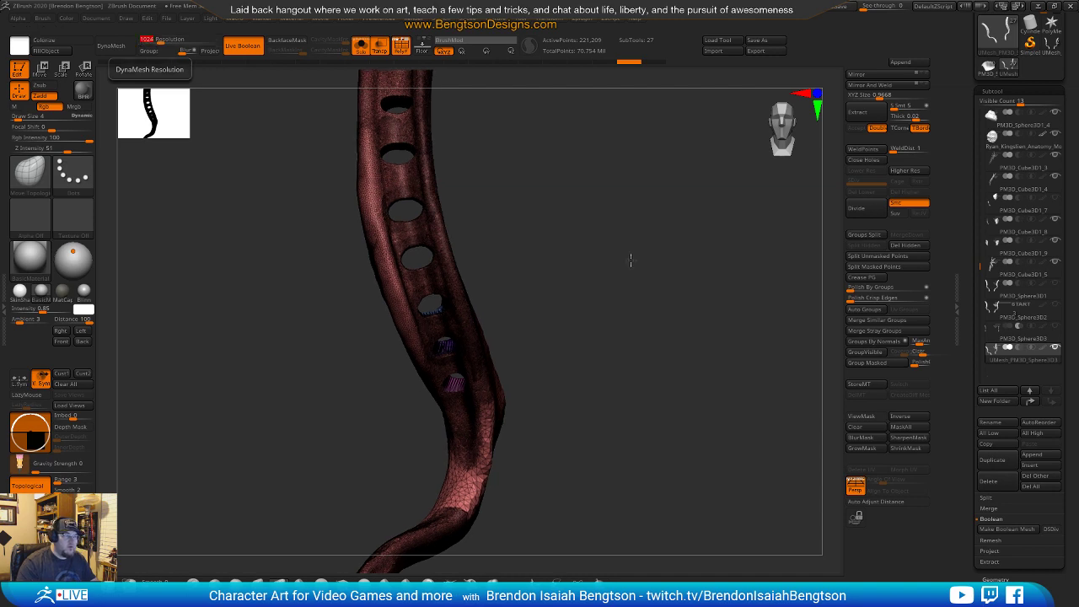
Try remeshing the perforated horns with DynaMesh at resolution 1024.
alt+drag(631, 258, 612, 337)
shift+click(357, 236)
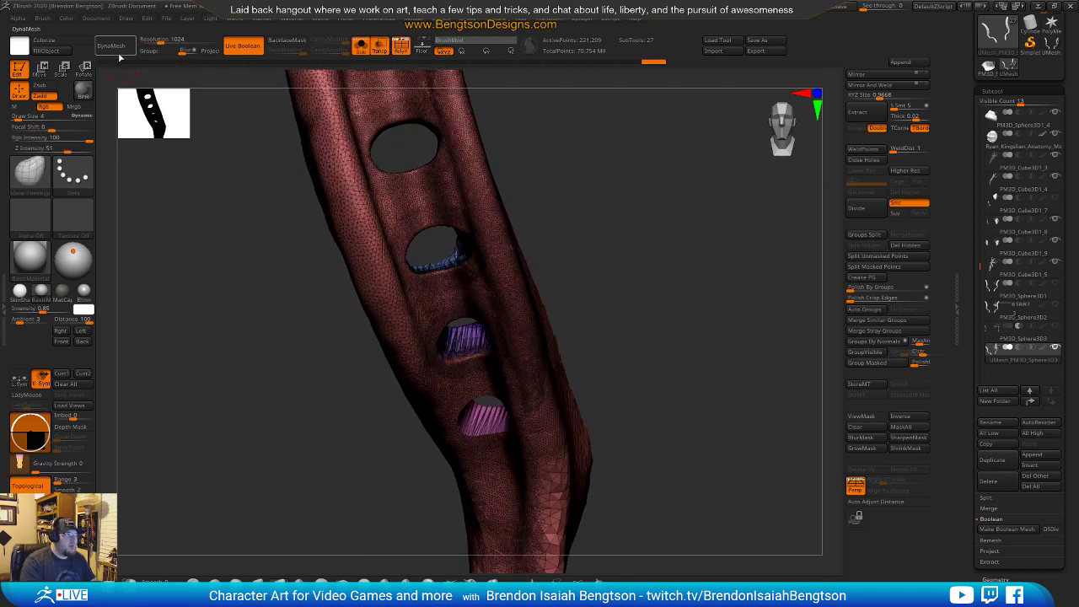
click(115, 45)
drag(629, 304, 765, 243)
mouse_move(674, 318)
mouse_down()
mouse_move(673, 357)
mouse_move(670, 330)
mouse_move(668, 344)
mouse_move(648, 348)
mouse_move(656, 336)
mouse_move(640, 350)
mouse_move(574, 321)
mouse_up()
key(ctrl+z)
Make the cylinder cutter subtool PM3D_Sphere3D3 active and show the whole character around its lowest cylinders.
key(ctrl+shift)
mouse_move(794, 235)
mouse_down()
mouse_move(629, 241)
mouse_move(695, 270)
mouse_move(699, 372)
mouse_up()
key(ctrl+shift)
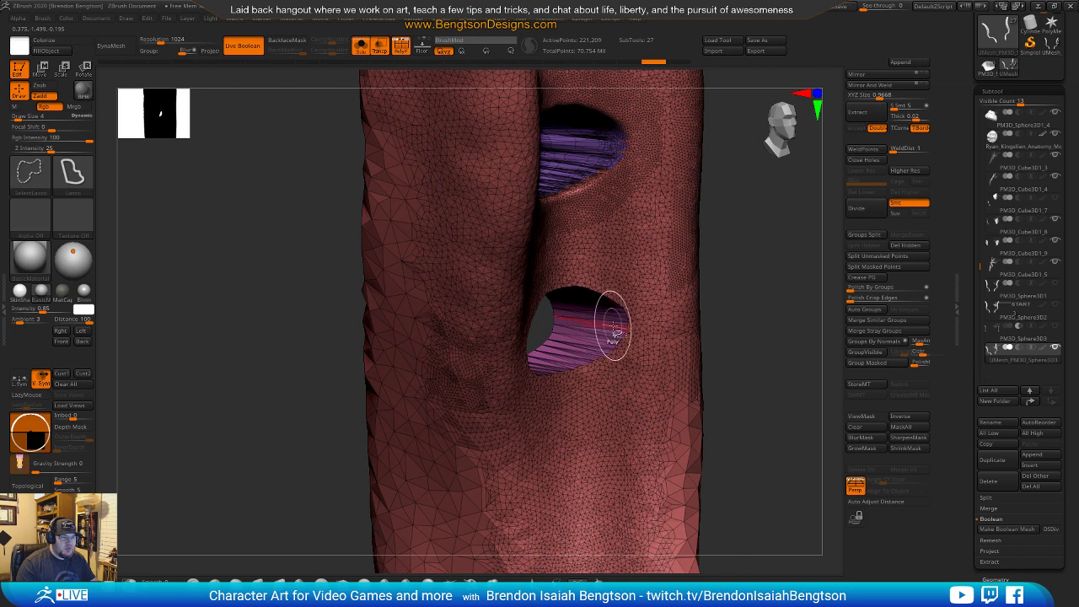
mouse_move(732, 322)
alt+mouse_down()
mouse_move(743, 226)
mouse_move(674, 357)
mouse_move(730, 299)
mouse_move(690, 351)
mouse_move(711, 160)
alt+mouse_up()
drag(665, 315, 675, 341)
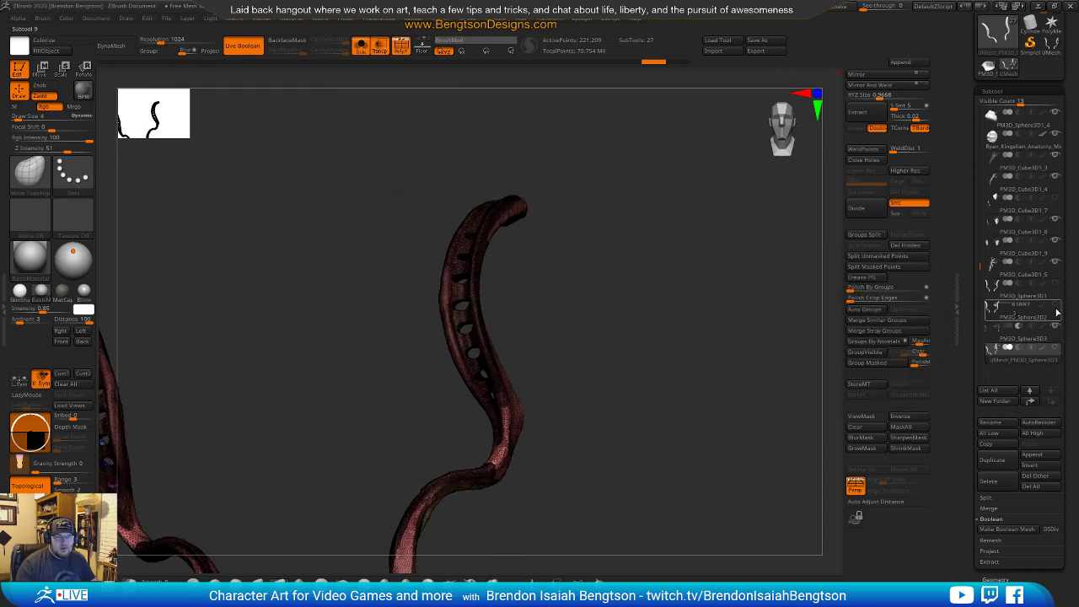
click(1026, 328)
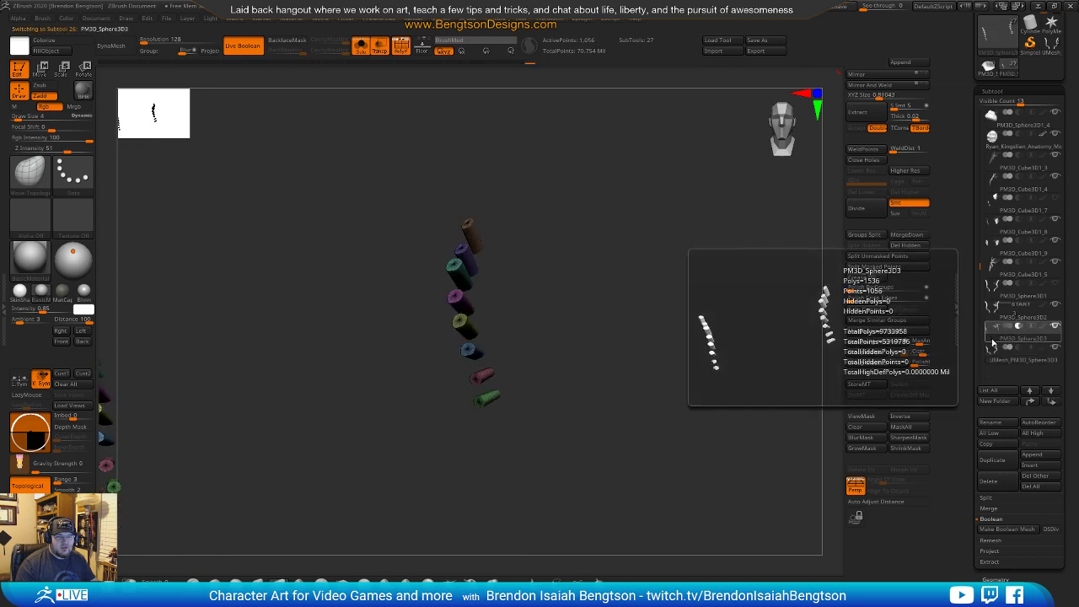
key(alt+s)
drag(693, 283, 739, 317)
drag(719, 459, 589, 374)
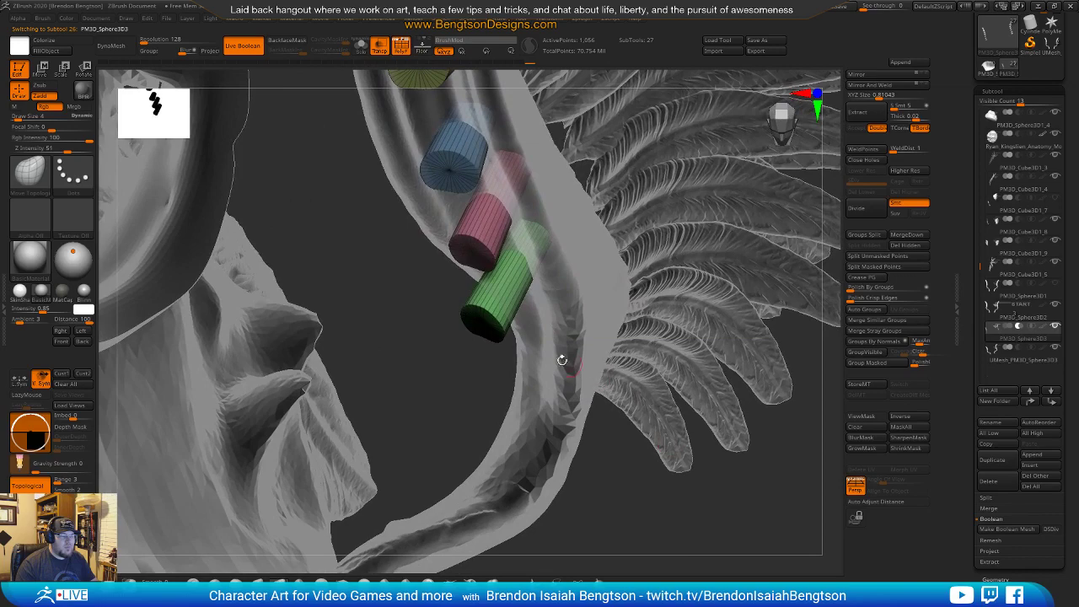
drag(430, 385, 441, 326)
Mask all cutter cylinders except the lowest one for the move gizmo, and turn off the polyframe and transparency.
key(w)
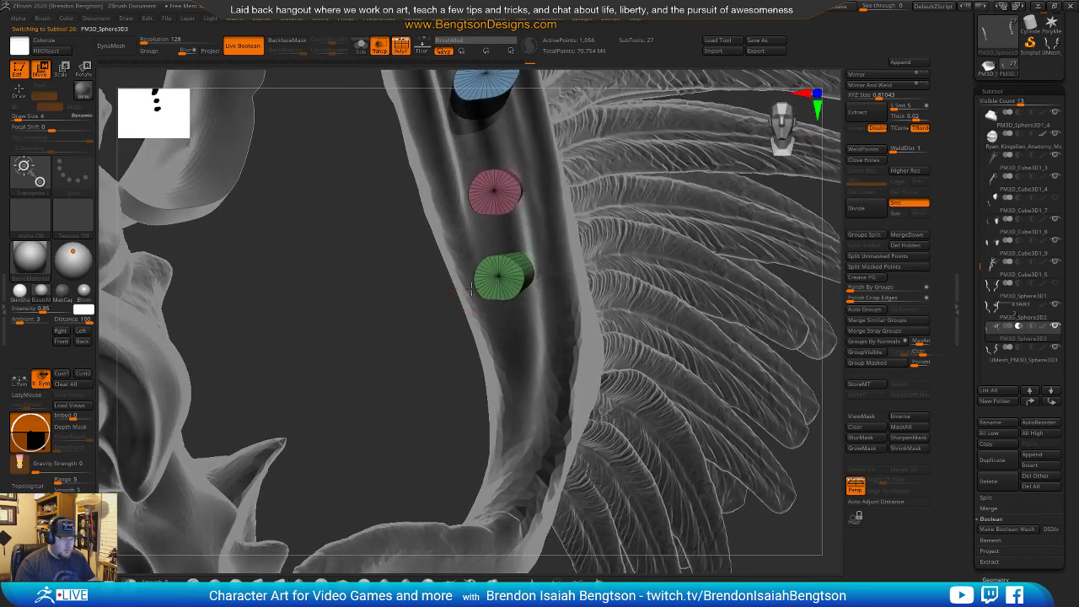
ctrl+click(503, 281)
drag(466, 293, 479, 287)
key(shift+f)
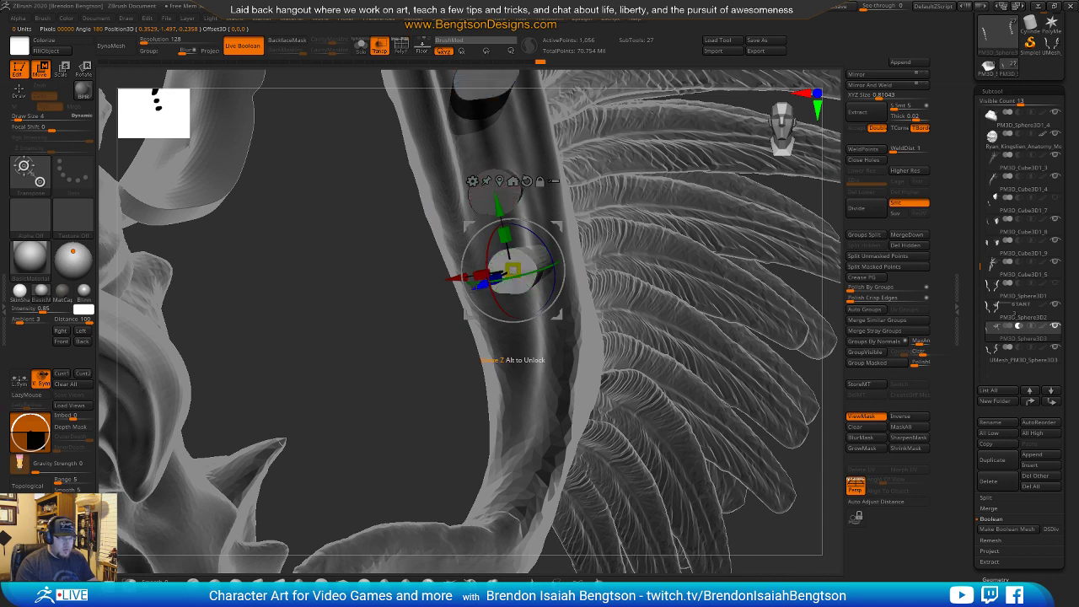
key(shift+t)
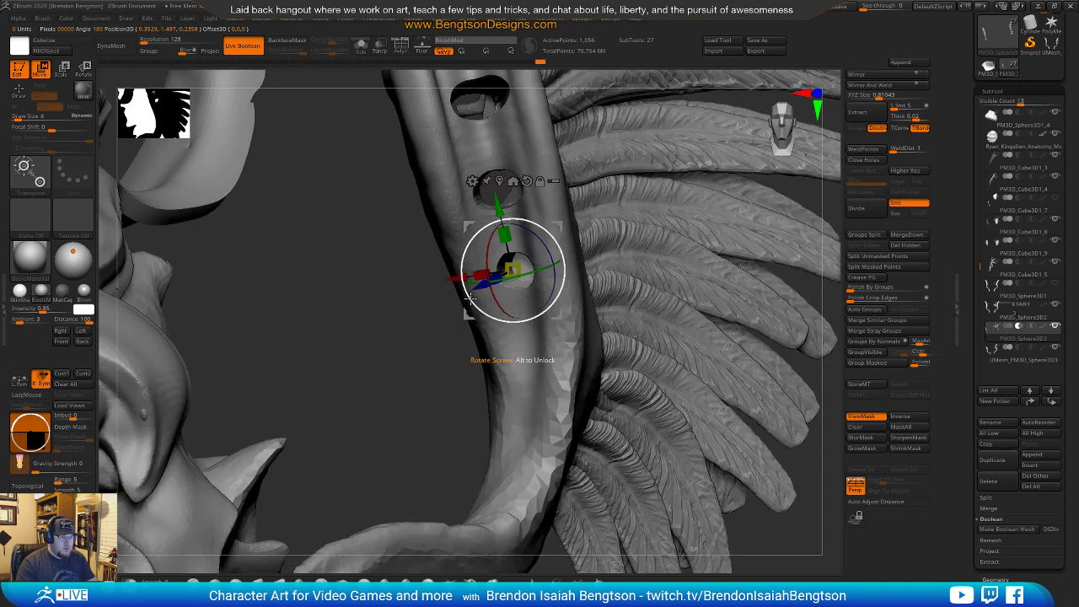
mouse_move(400, 374)
mouse_down()
mouse_move(424, 335)
mouse_move(408, 359)
mouse_up()
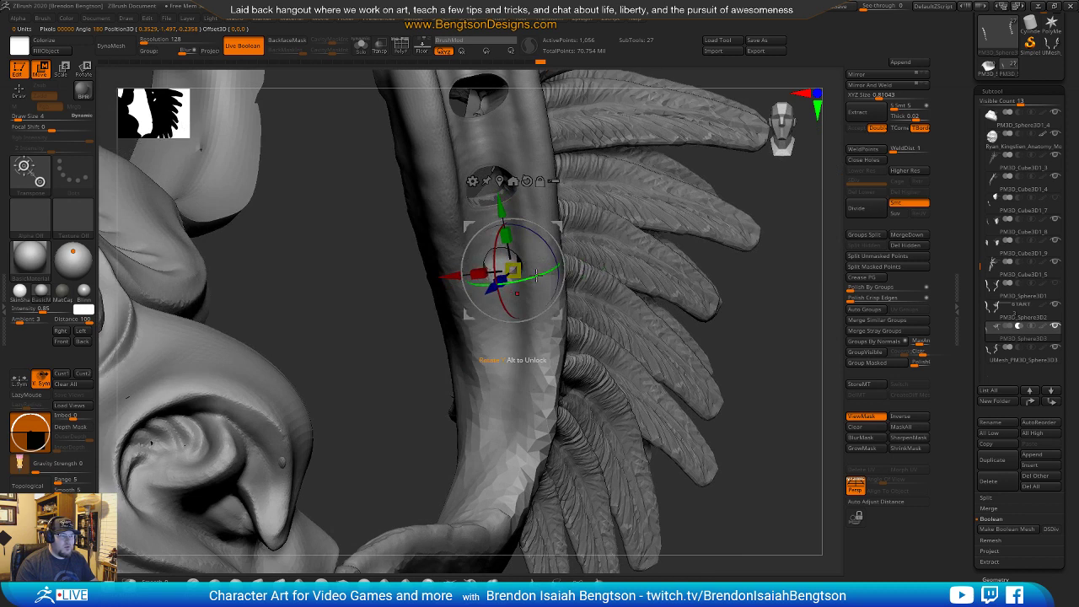
Readjust the lowest cylinder cutter on the horn with the transform gizmo.
drag(557, 225, 516, 274)
alt+drag(780, 171, 737, 357)
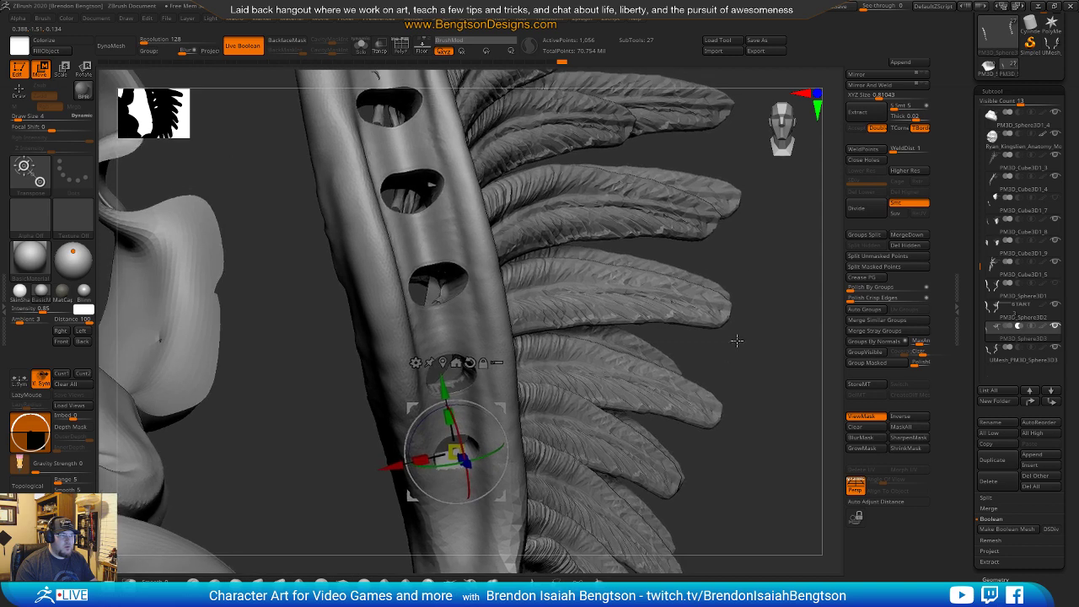
mouse_move(754, 248)
mouse_down()
mouse_move(755, 260)
mouse_move(738, 244)
mouse_up()
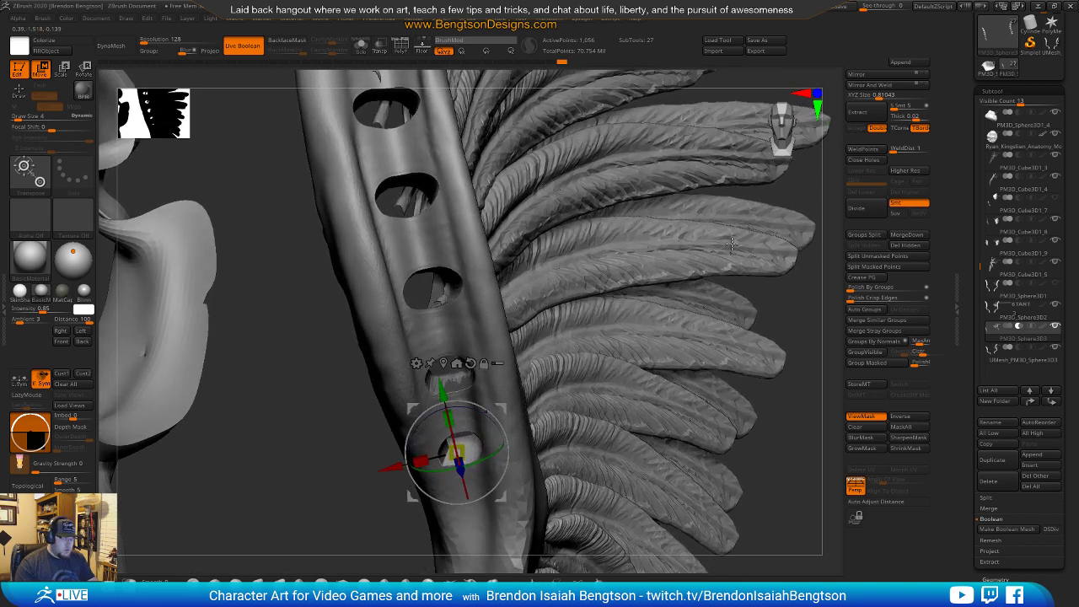
Isolate the third-lowest cylinder cutter for the gizmo and shift it along its Z axis.
key(shift+f)
alt+click(447, 281)
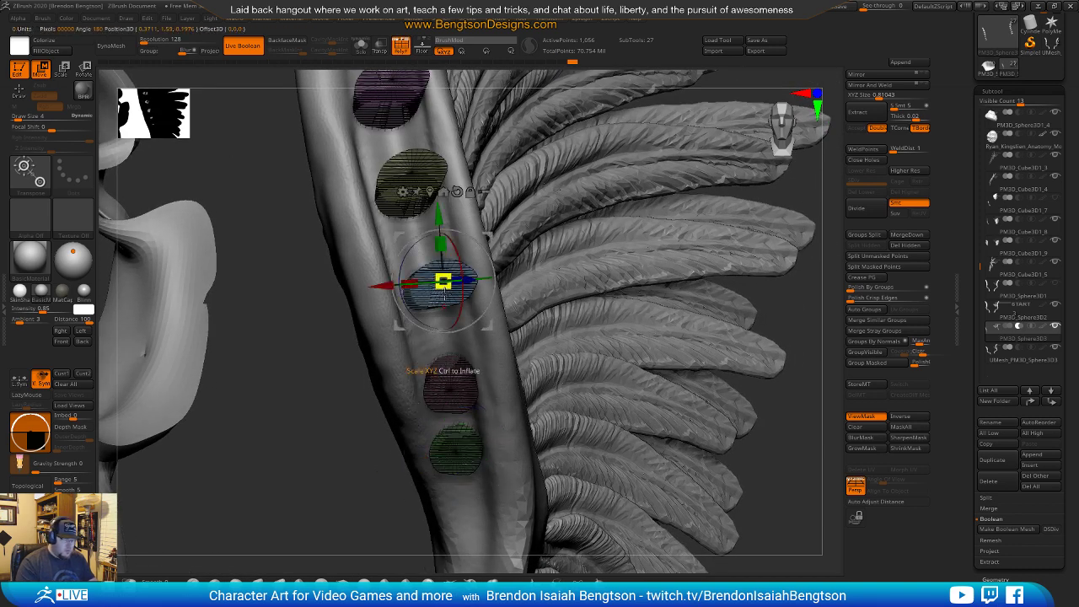
key(shift+f)
drag(471, 280, 462, 279)
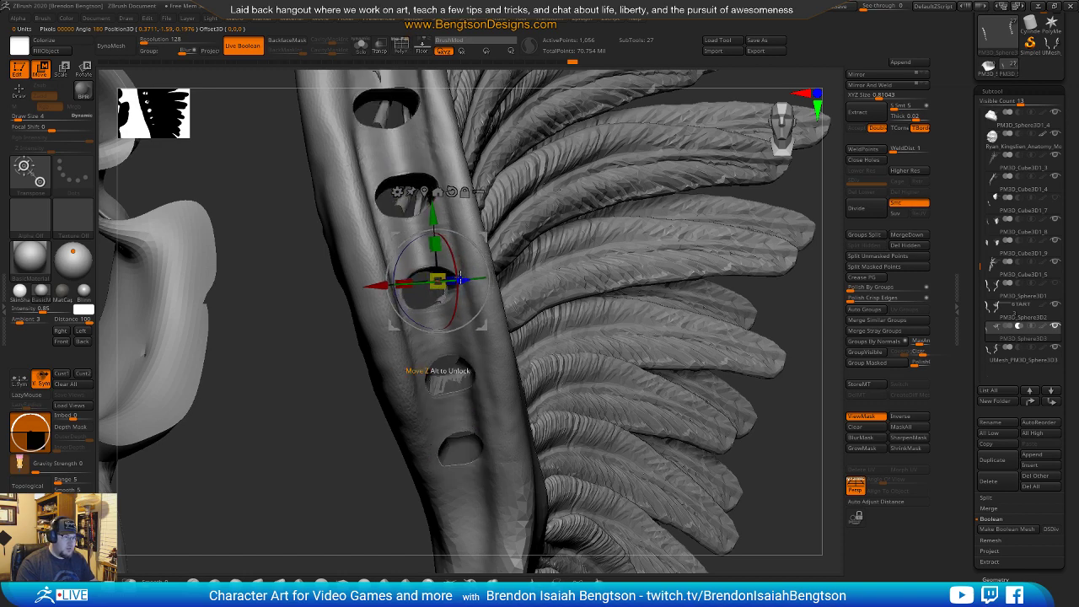
Isolate the second-lowest cylinder cutter for the gizmo and move it along its Z axis.
mouse_move(474, 369)
right_down()
mouse_move(463, 354)
mouse_move(477, 360)
right_up()
key(shift+f)
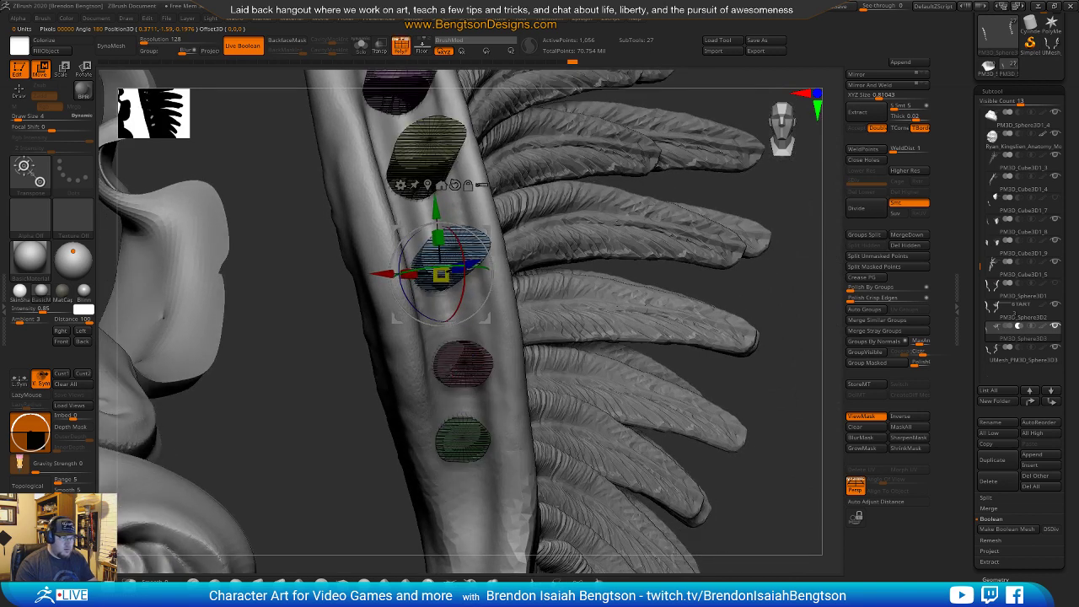
alt+click(464, 361)
key(shift+f)
mouse_move(467, 368)
mouse_down()
mouse_move(490, 365)
mouse_move(482, 365)
mouse_up()
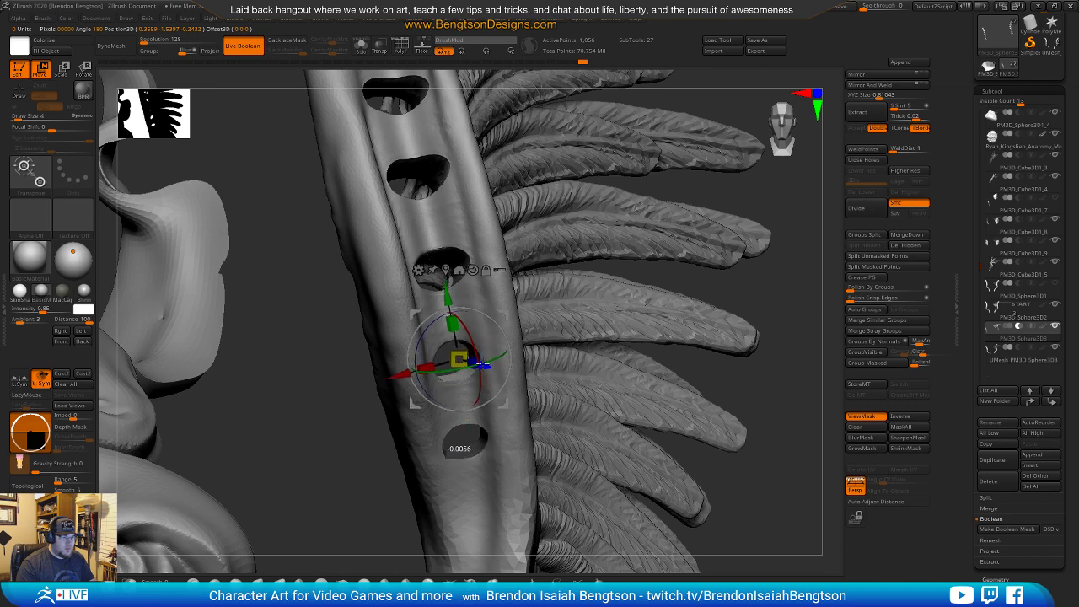
Try making a Boolean mesh from all visible subtools and inspect the generated meshes.
alt+right_drag(478, 177, 554, 434)
right_drag(499, 127, 530, 522)
right_drag(504, 356, 554, 301)
click(1020, 528)
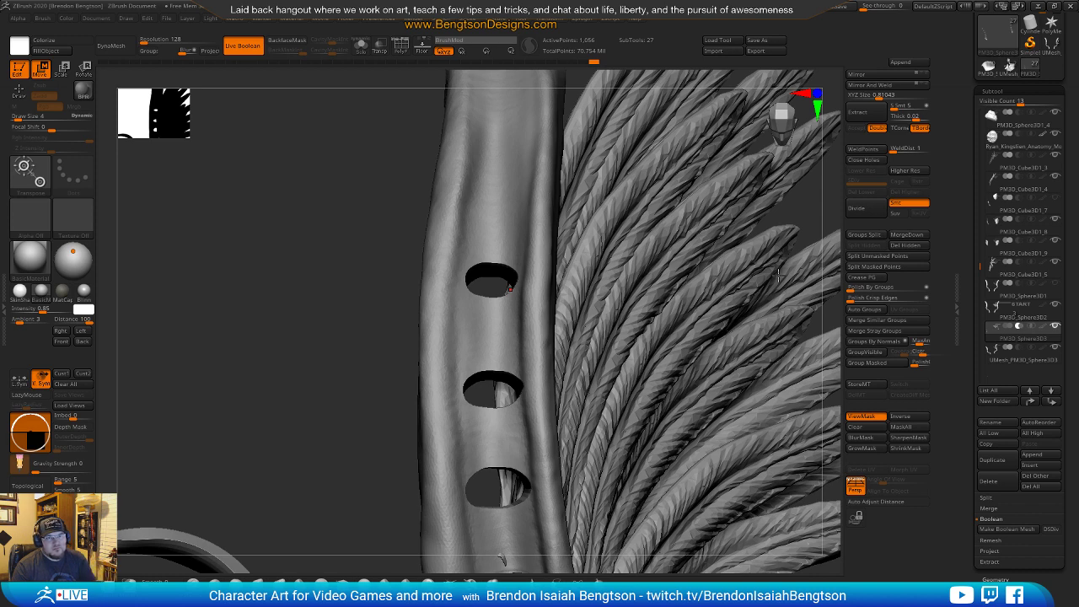
click(1049, 49)
alt+drag(313, 278, 305, 143)
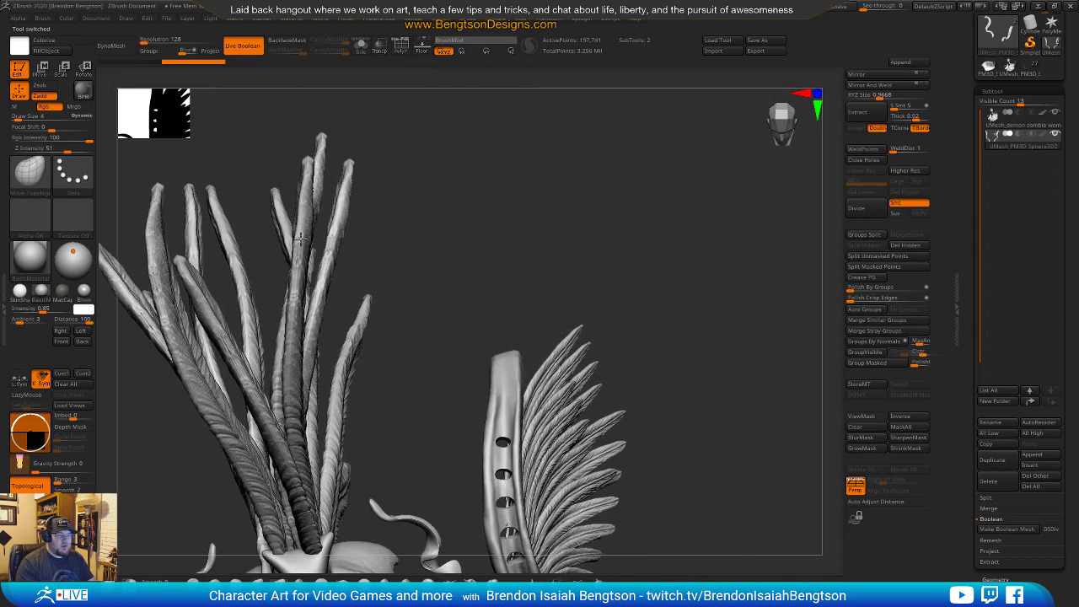
alt+drag(675, 340, 832, 141)
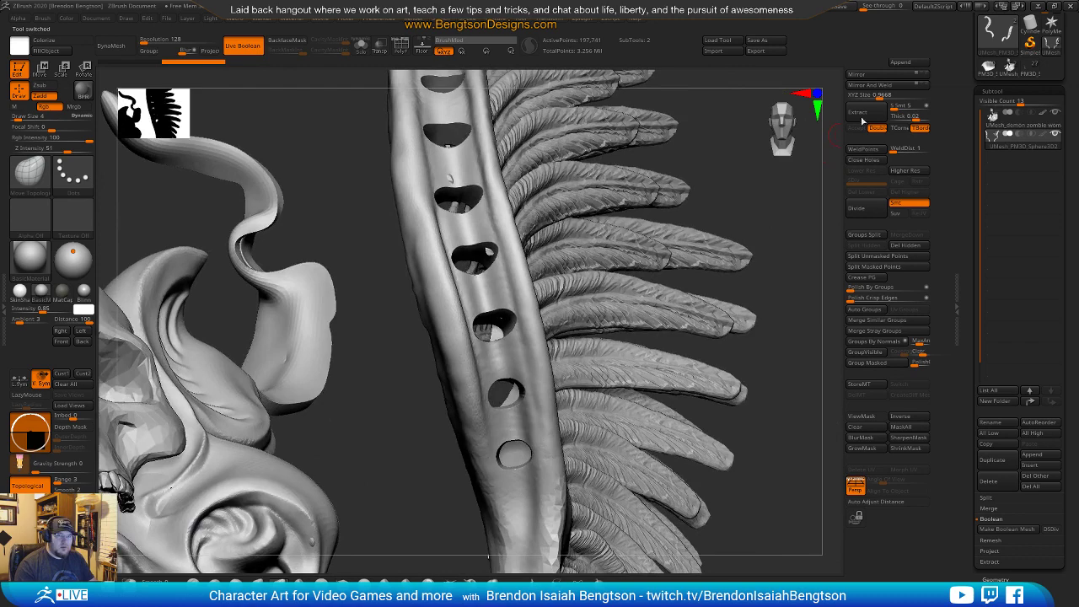
click(995, 72)
mouse_move(789, 316)
mouse_down()
mouse_move(793, 292)
mouse_move(780, 317)
mouse_up()
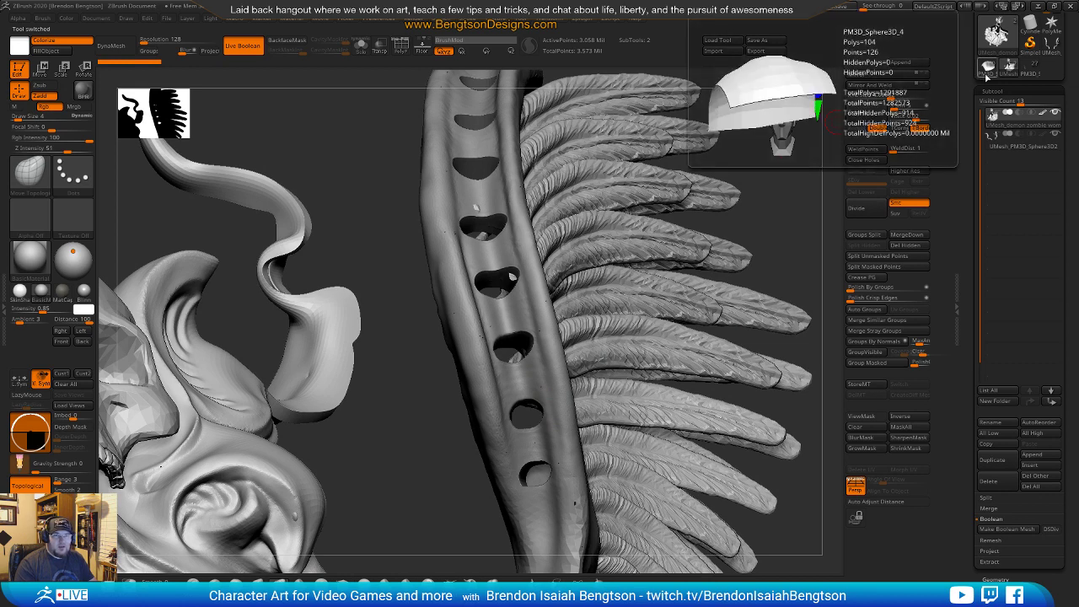
Return to the character tool, show only PM3D_Sphere3D2 with its cylinder cutters, and make a Boolean mesh from them.
click(1028, 77)
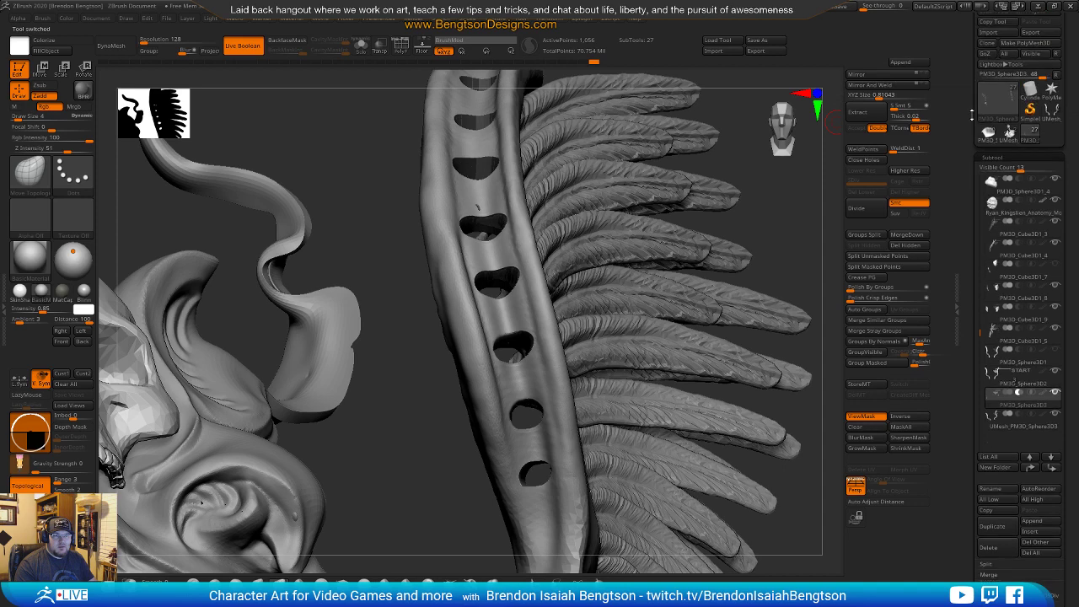
mouse_move(1011, 103)
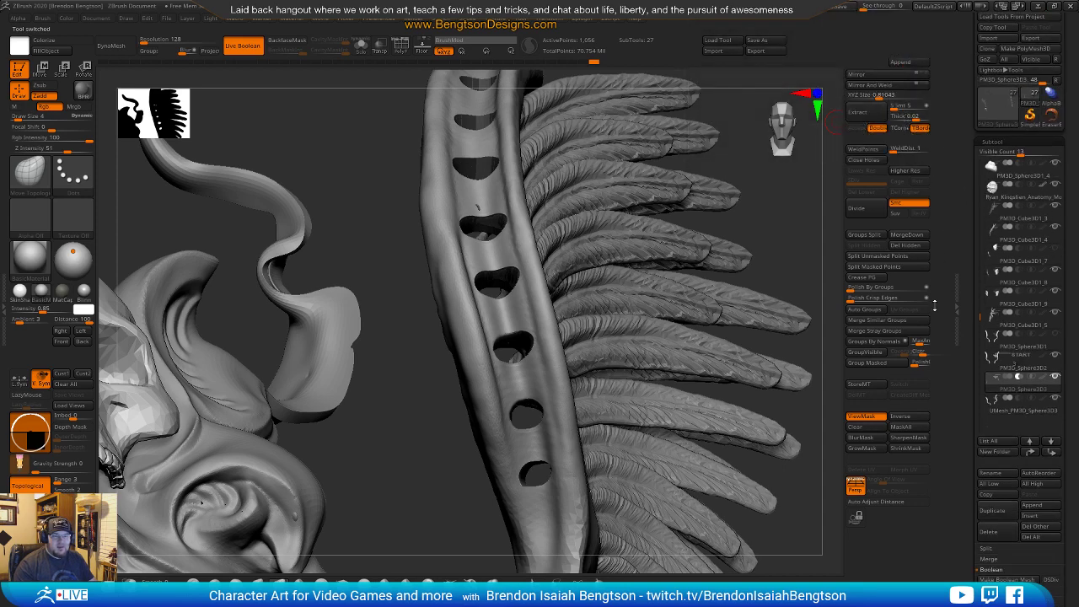
mouse_move(1046, 403)
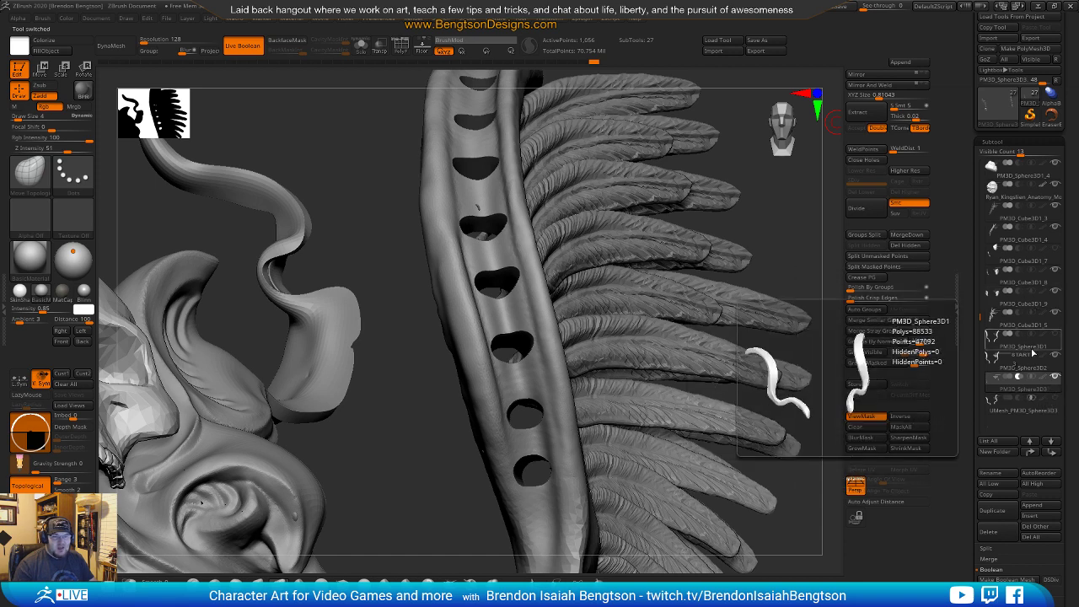
click(1056, 376)
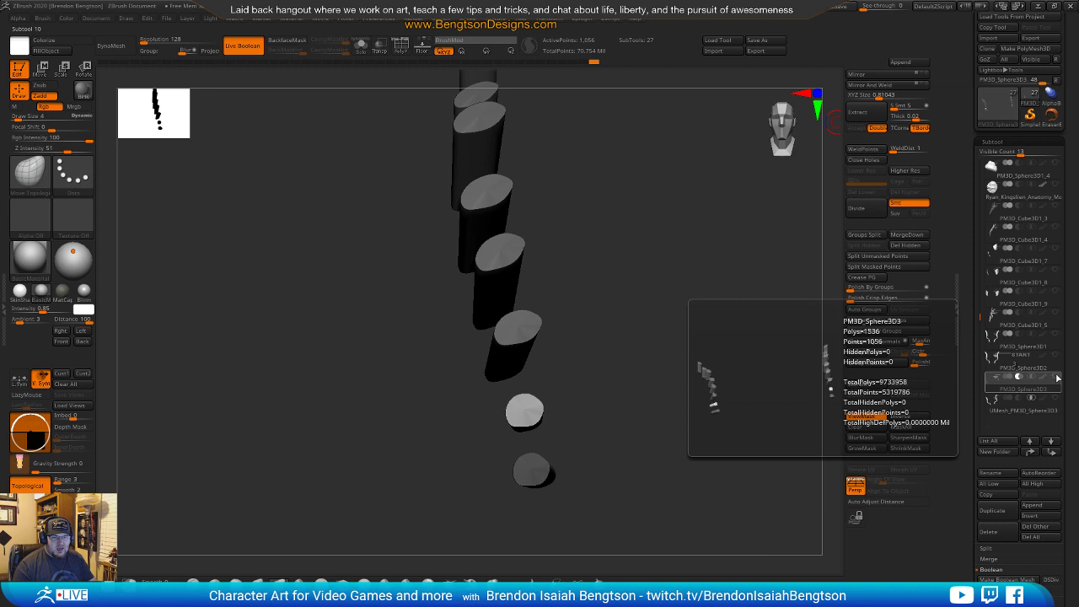
click(1055, 354)
drag(745, 414, 963, 372)
click(1055, 398)
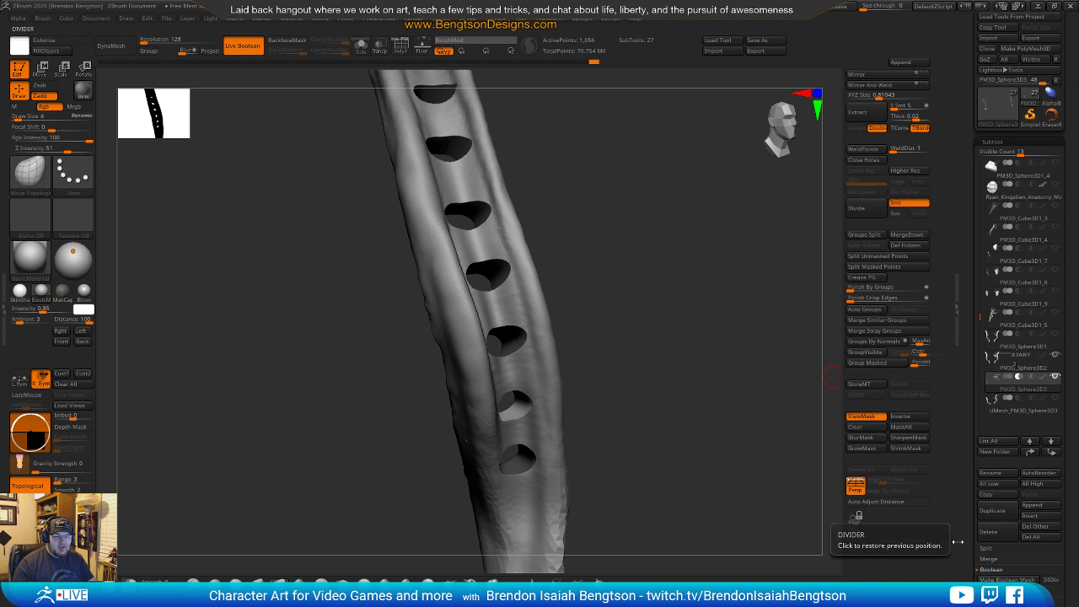
click(996, 581)
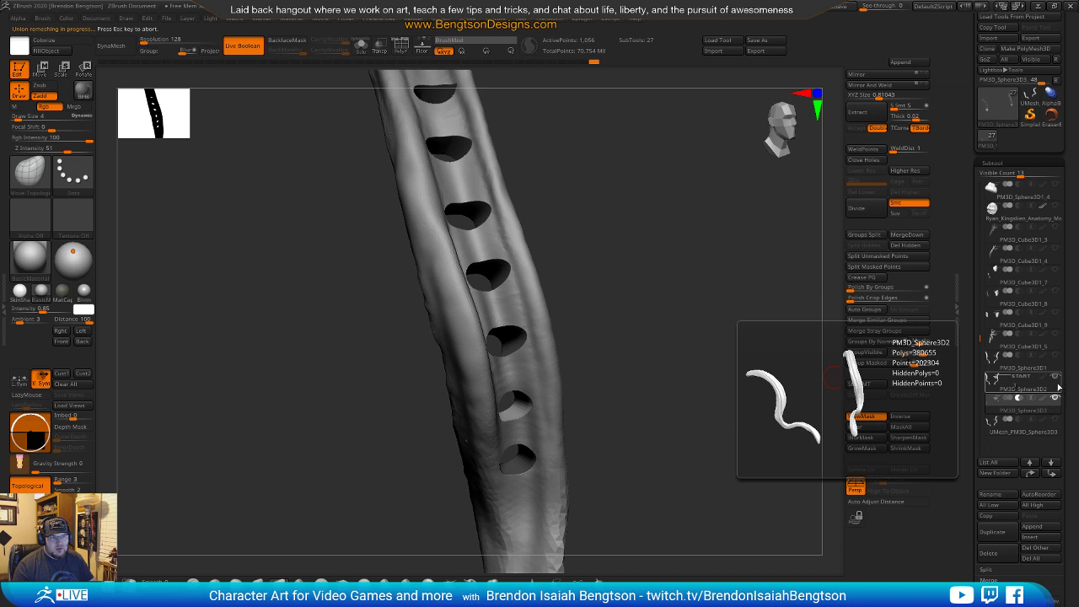
Compare the holes of the live Boolean preview with those in the generated Boolean mesh, and return to the character tool.
drag(716, 388, 730, 414)
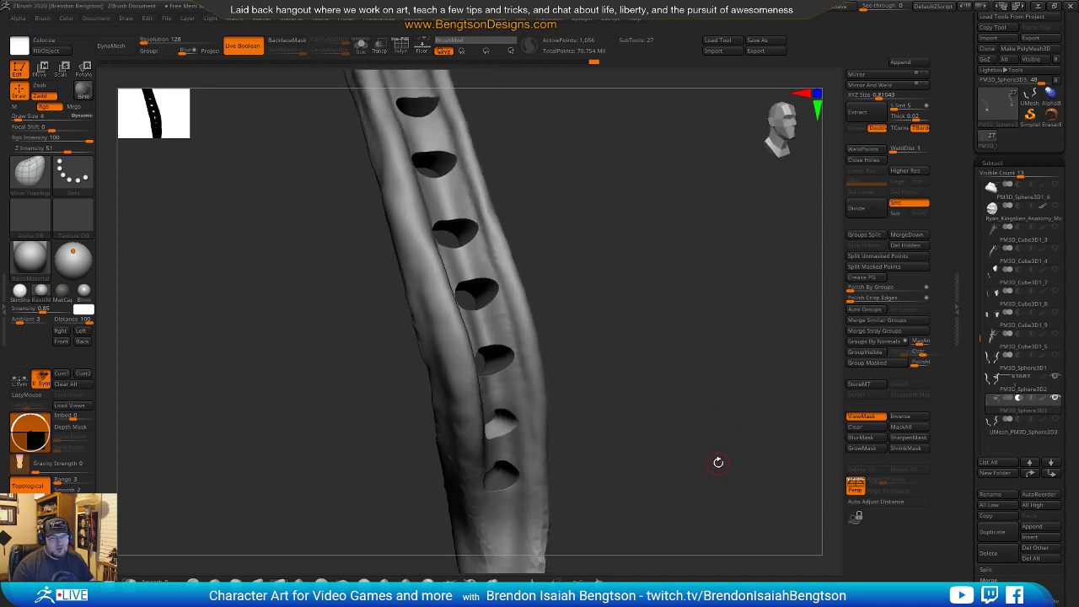
drag(719, 466, 718, 438)
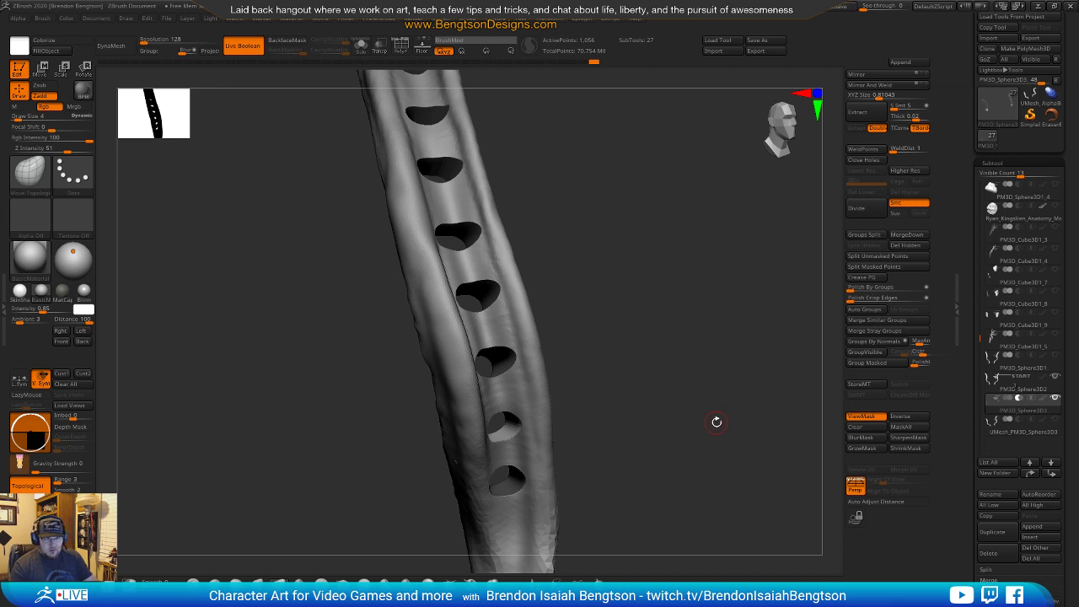
key(shift+f)
key(shift+f)
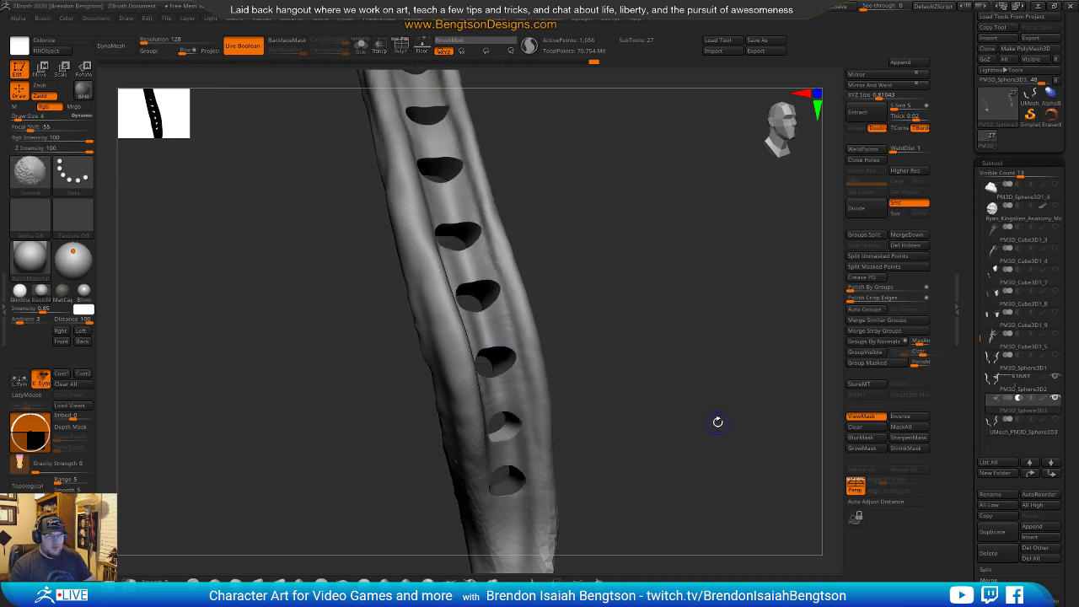
click(1030, 96)
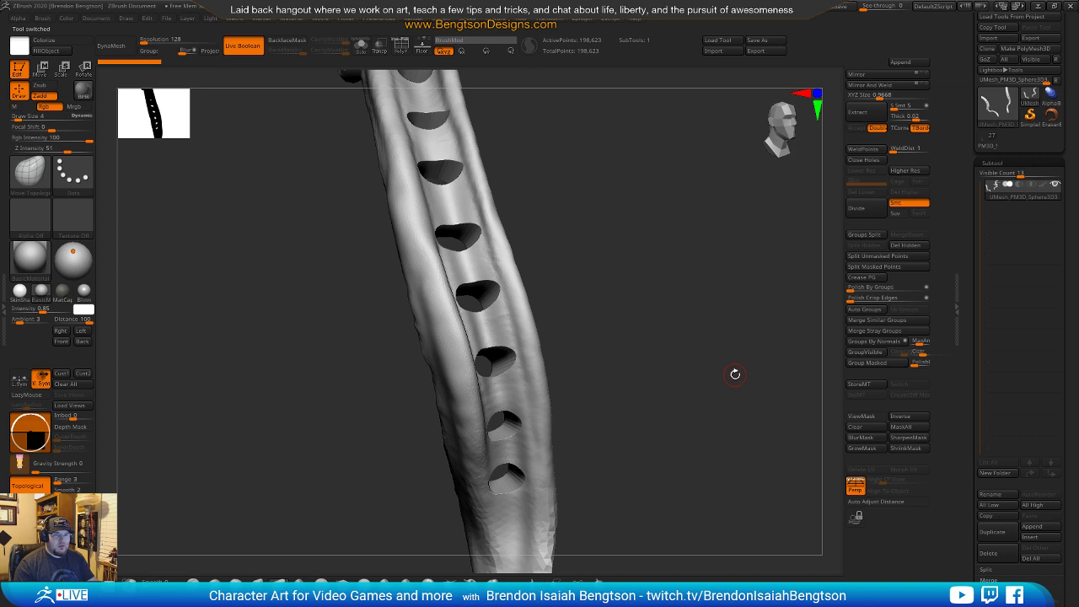
key(shift+f)
drag(731, 371, 714, 404)
click(988, 140)
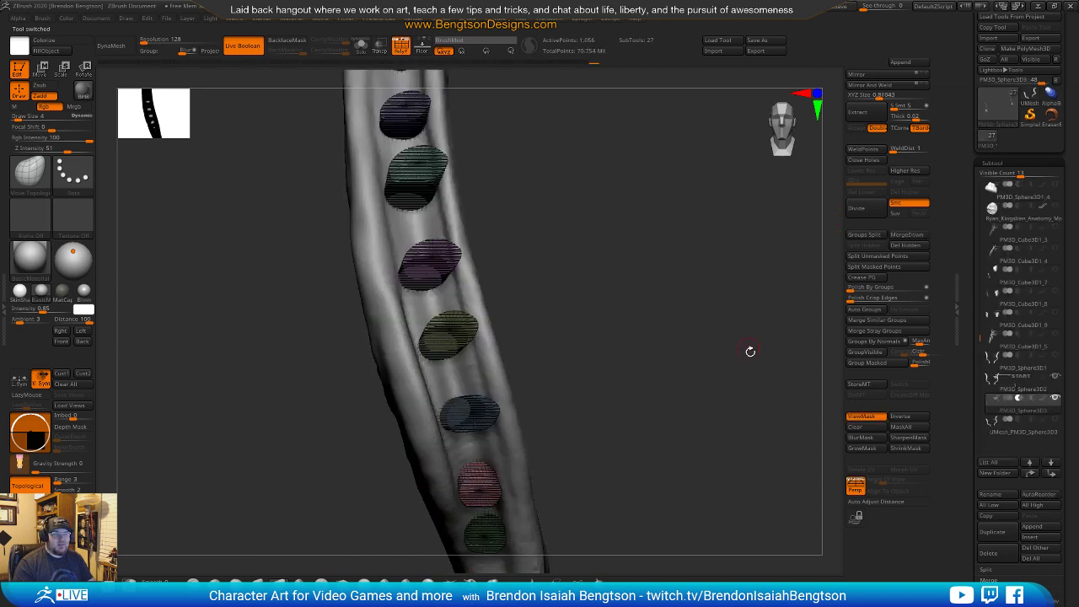
Show the whole character again, but hide the PM3D_Sphere3D1, PM3D_Sphere3D2 and PM3D_Sphere3D3 subtools.
alt+drag(753, 336, 743, 259)
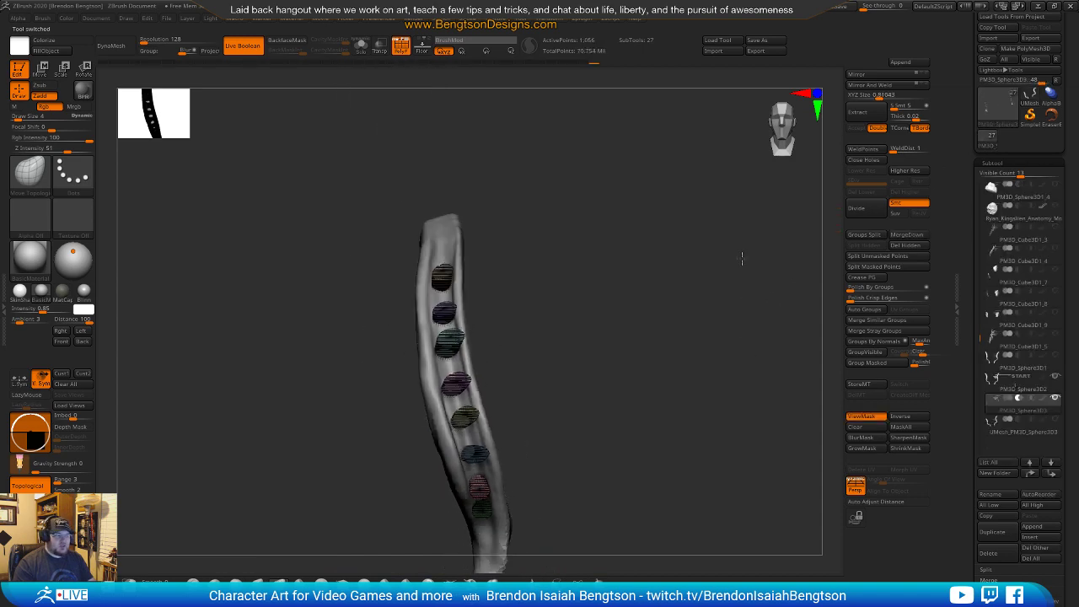
shift+click(1056, 400)
shift+click(1055, 399)
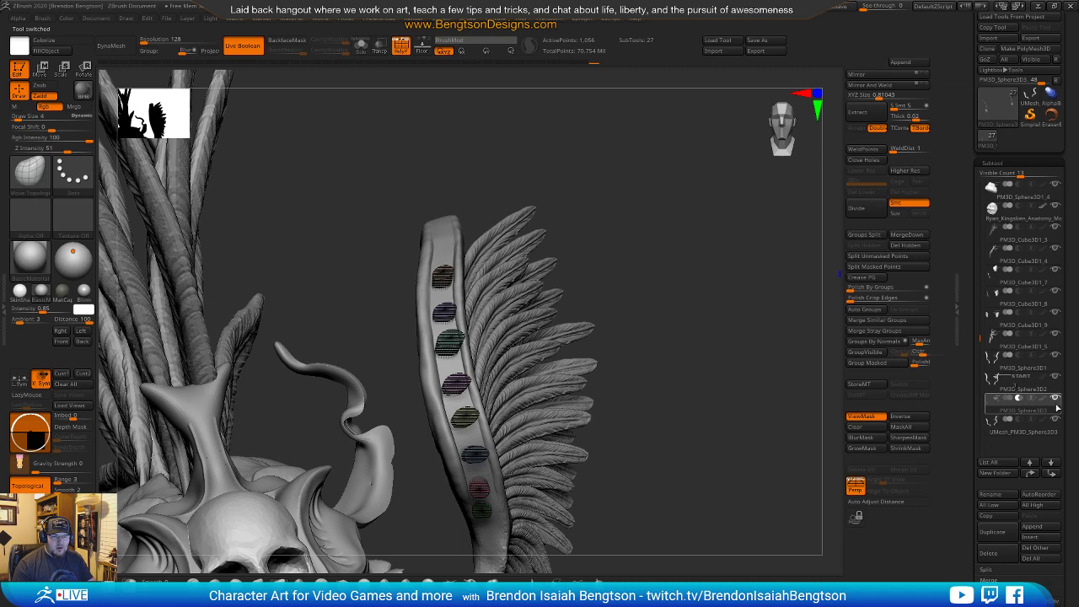
drag(742, 422, 742, 383)
click(1056, 379)
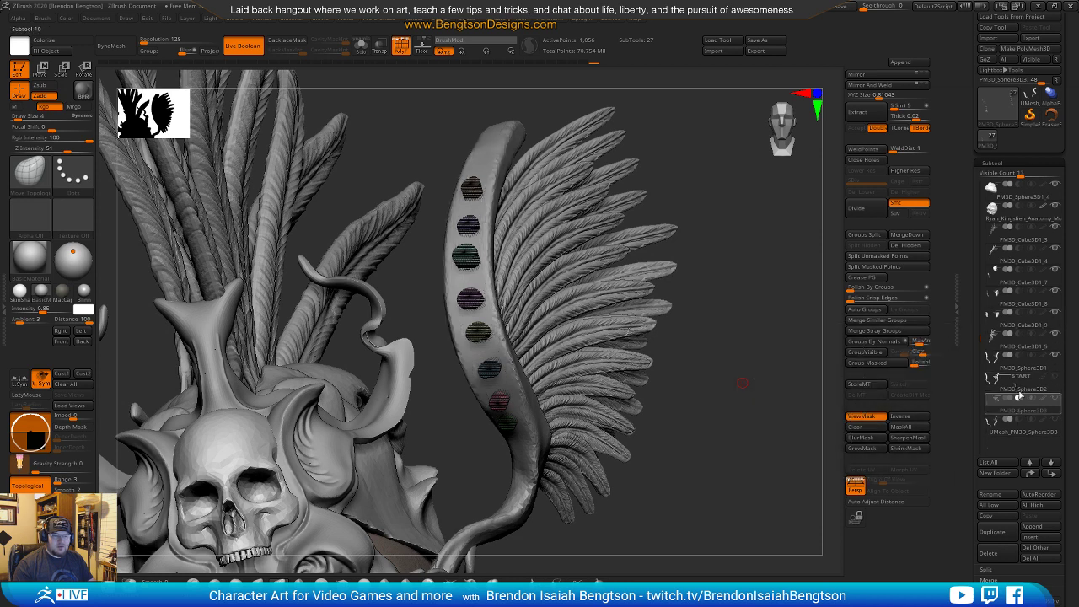
click(1055, 356)
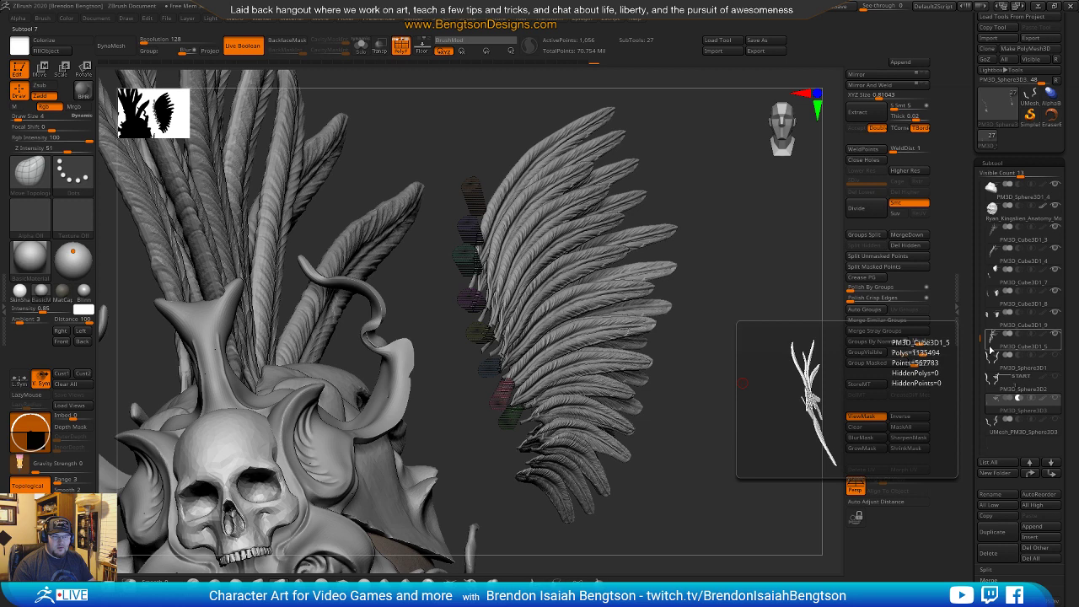
Append the generated UMesh_PM3D_Sphere3D3 horns to the character as a new subtool below PM3D_Cube3D1_5.
click(992, 352)
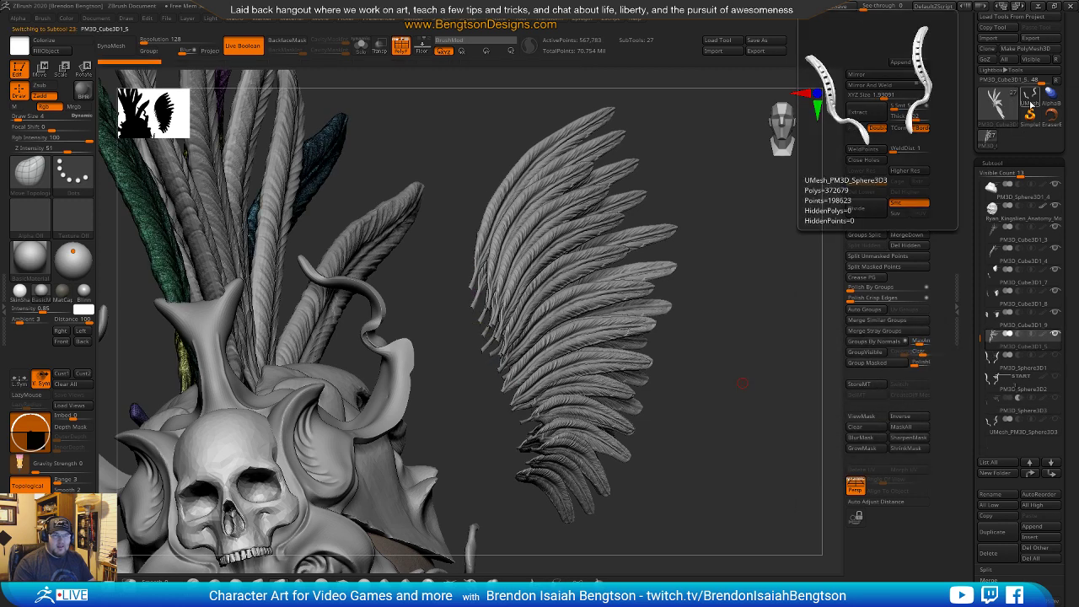
click(1030, 101)
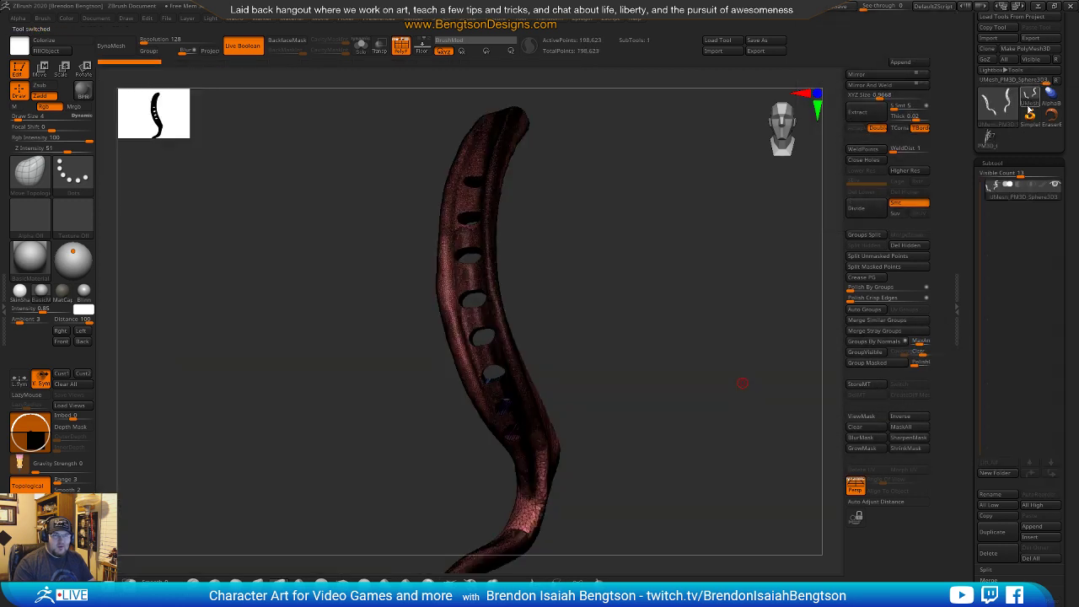
click(987, 140)
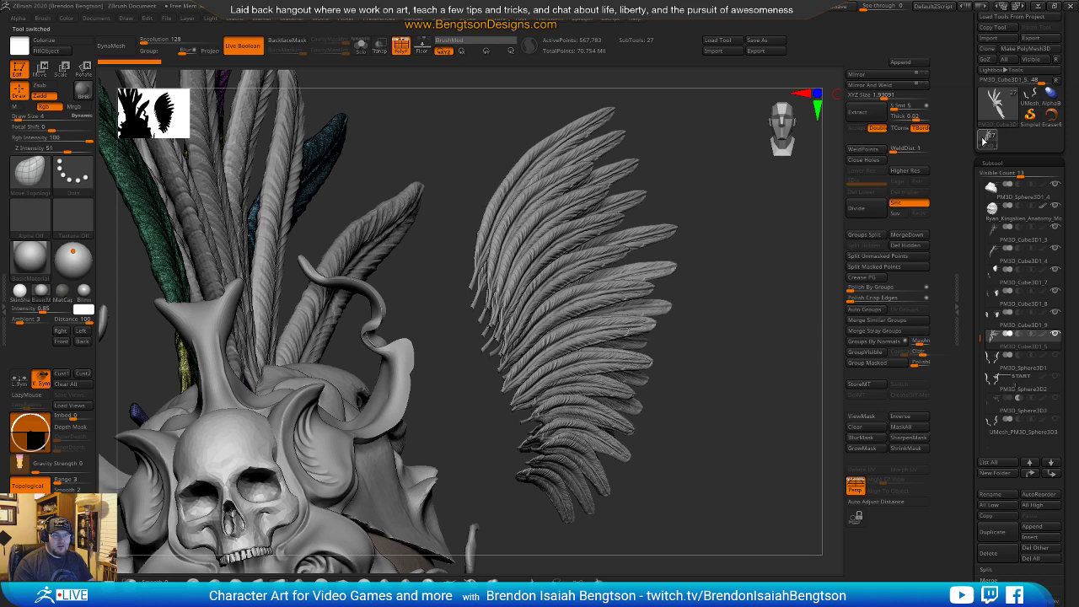
click(902, 64)
click(633, 116)
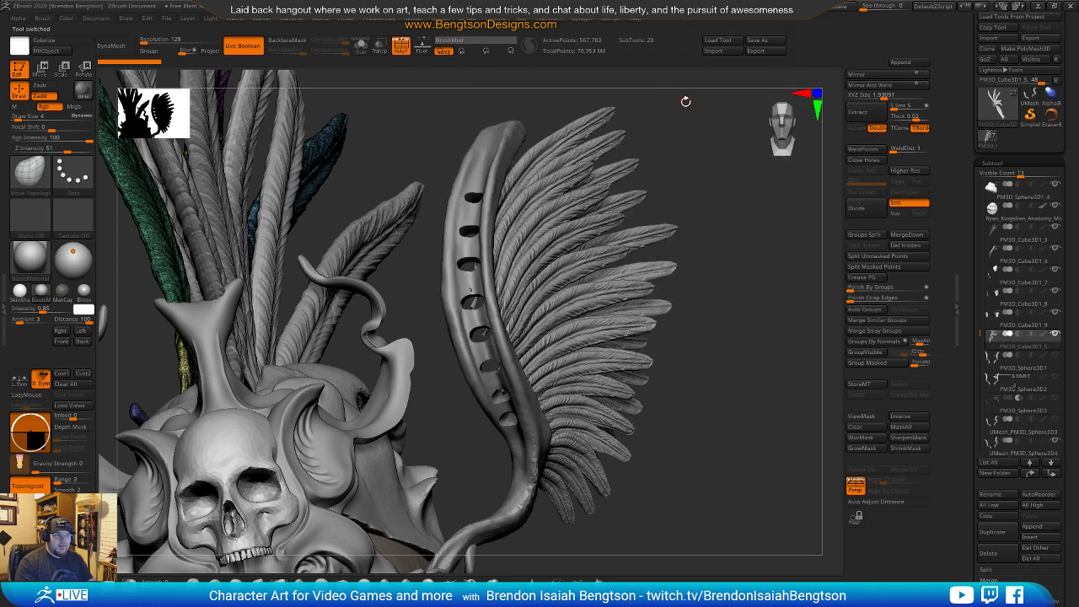
Make the appended horns the active subtool and examine their holes on the headdress from several angles.
drag(759, 374, 558, 381)
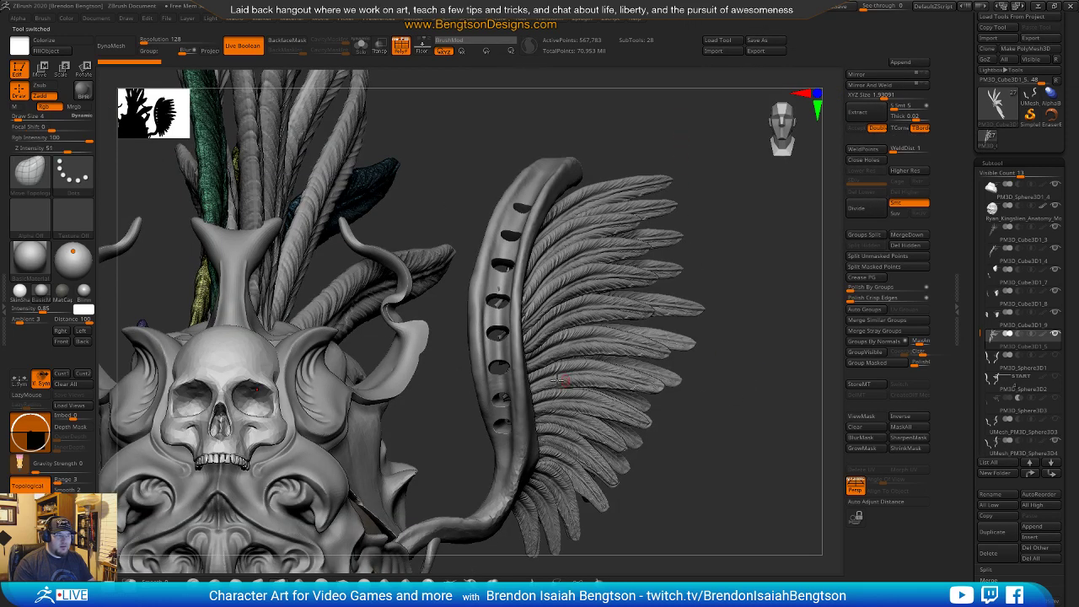
alt+click(479, 338)
alt+drag(742, 450, 786, 285)
drag(743, 409, 711, 347)
drag(639, 391, 722, 453)
alt+drag(712, 314, 712, 211)
drag(726, 376, 742, 577)
alt+drag(766, 318, 722, 433)
alt+drag(698, 257, 701, 315)
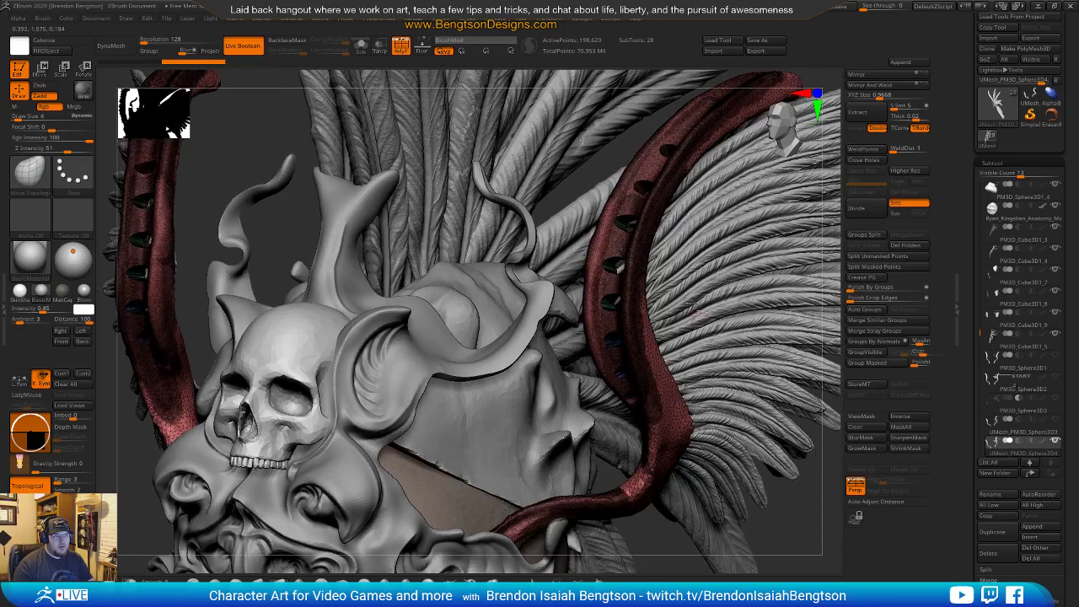
alt+right_drag(609, 339, 597, 369)
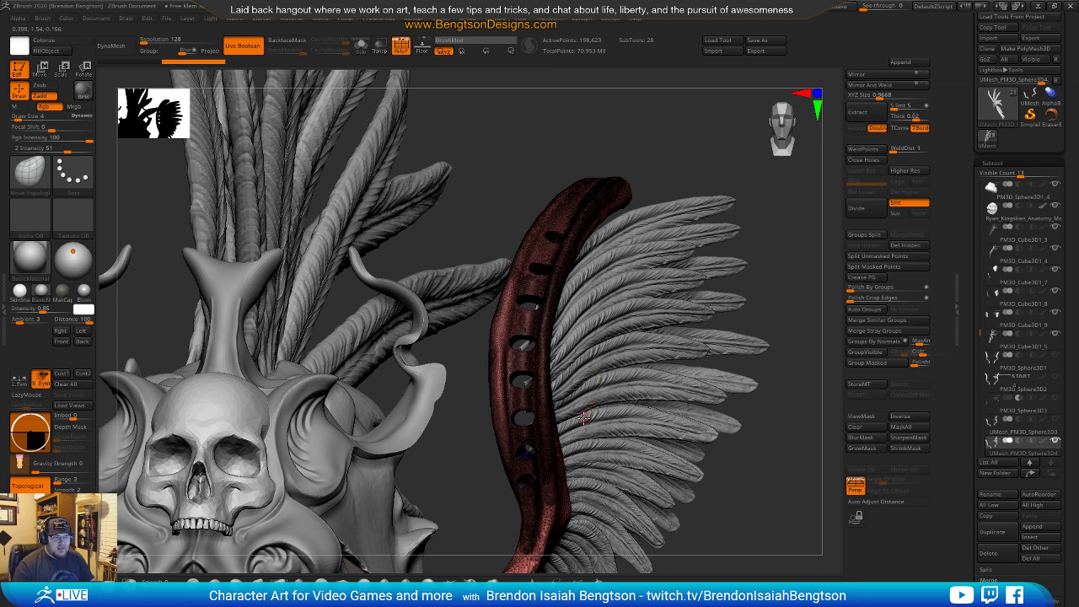
Solo the perforated horns and set up the ClayBuildup brush with Sculptris Pro around the lowest holes.
key(alt+s)
alt+right_drag(573, 420, 647, 307)
drag(700, 326, 684, 341)
key(b)
key(c)
key(b)
key(space)
drag(554, 151, 559, 152)
alt+drag(700, 447, 695, 368)
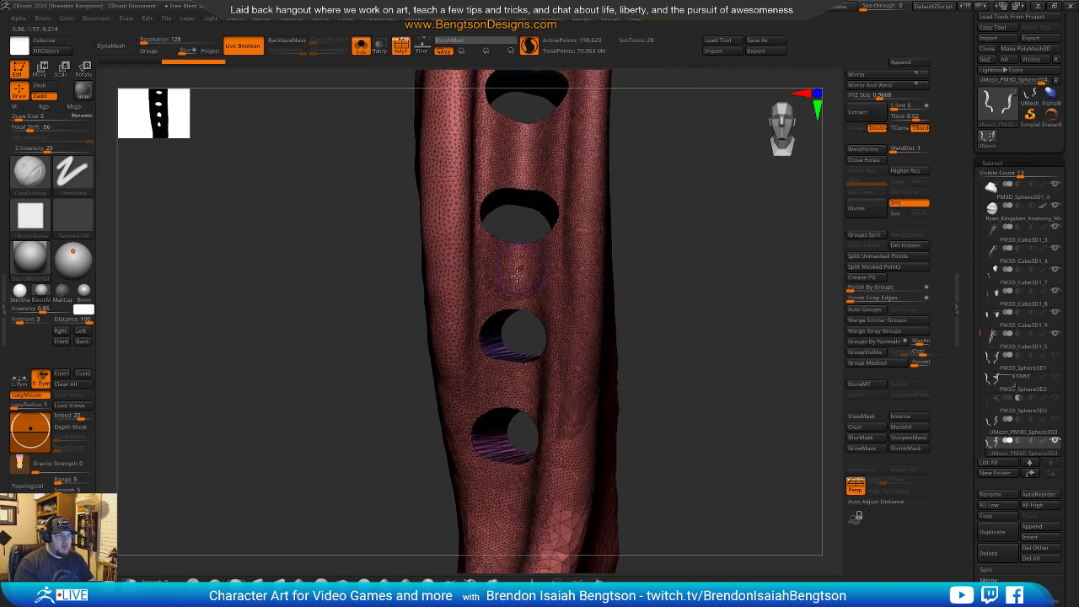
Smooth the rims of the two lowest holes on the horn and hide the polyframe.
key(shift)
mouse_move(480, 340)
shift+mouse_down()
mouse_move(534, 369)
mouse_move(550, 325)
mouse_move(536, 307)
shift+mouse_up()
mouse_move(699, 332)
mouse_down()
mouse_move(712, 326)
mouse_move(560, 398)
mouse_move(540, 439)
mouse_move(506, 468)
mouse_move(464, 447)
mouse_move(526, 430)
mouse_up()
drag(612, 422, 639, 398)
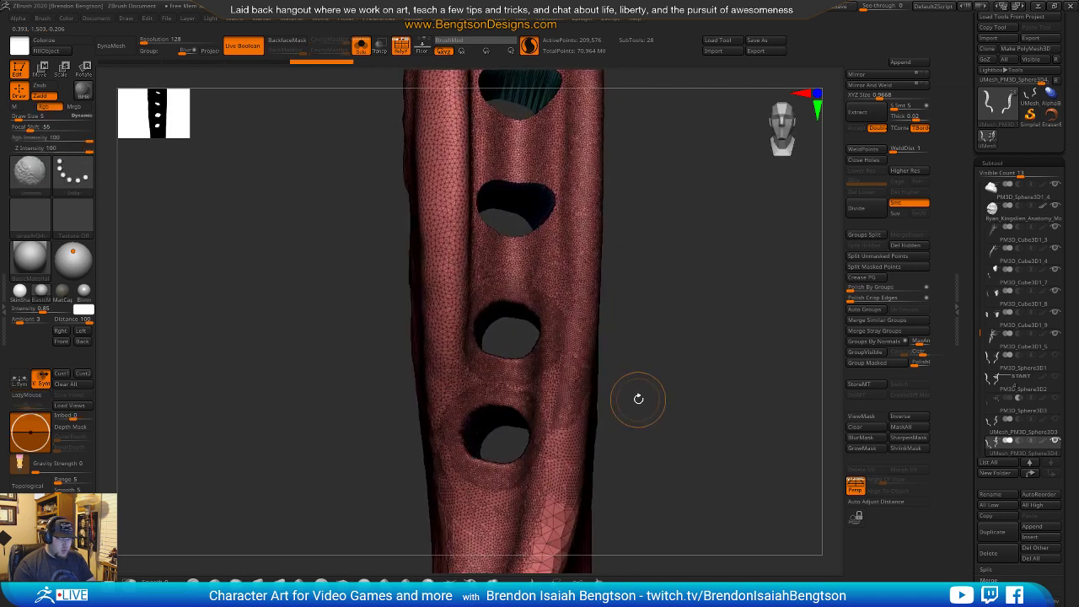
key(shift+f)
drag(703, 335, 697, 344)
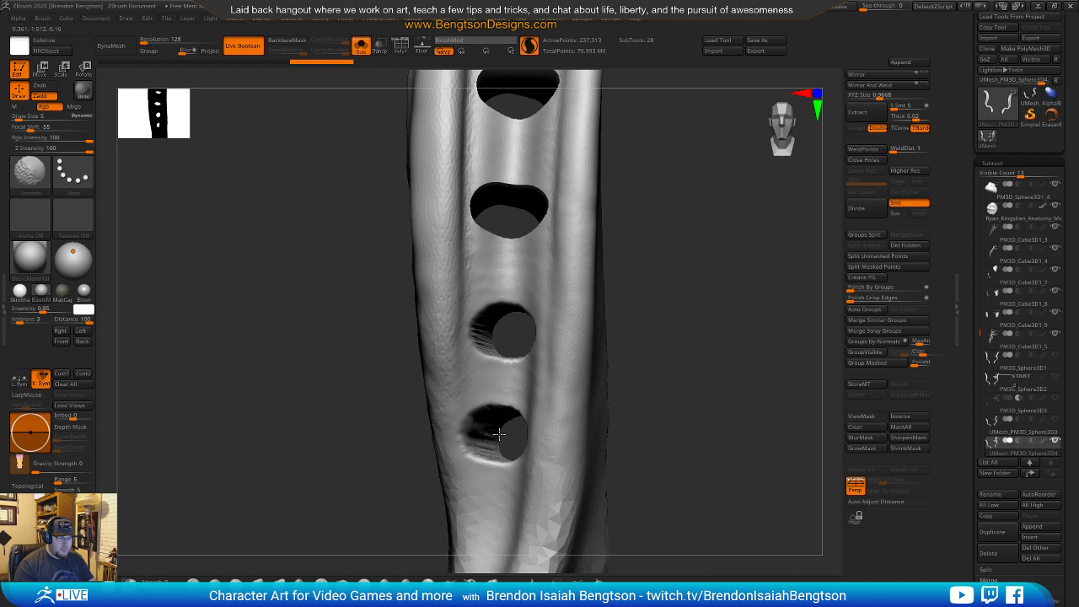
Set the ClayBuildup draw size to 10, show the polyframe and smooth the horn surface around the lower holes.
mouse_move(680, 314)
alt+mouse_down()
mouse_move(677, 362)
mouse_move(624, 363)
alt+mouse_up()
key(space)
drag(519, 411, 538, 422)
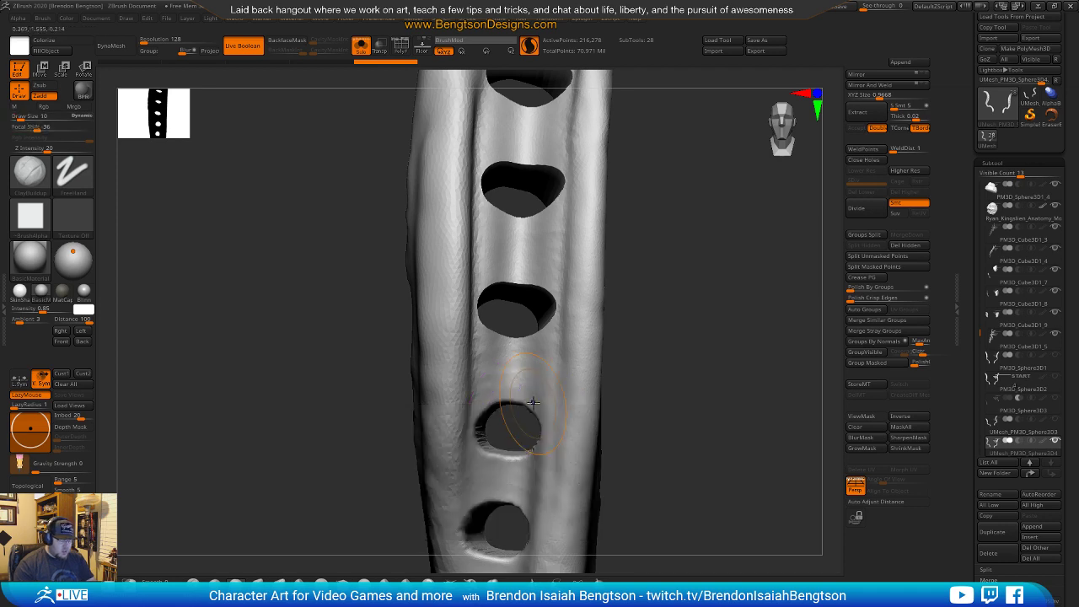
key(shift+f)
mouse_move(709, 340)
mouse_down()
mouse_move(659, 285)
mouse_move(648, 308)
mouse_move(585, 311)
mouse_up()
drag(724, 308, 677, 318)
mouse_move(525, 376)
shift+mouse_down()
mouse_move(512, 367)
mouse_move(580, 358)
shift+mouse_up()
mouse_move(672, 326)
mouse_down()
mouse_move(647, 325)
mouse_move(657, 294)
mouse_up()
Try smoothing the side of the horn beside the lower holes at draw size 17.
key(space)
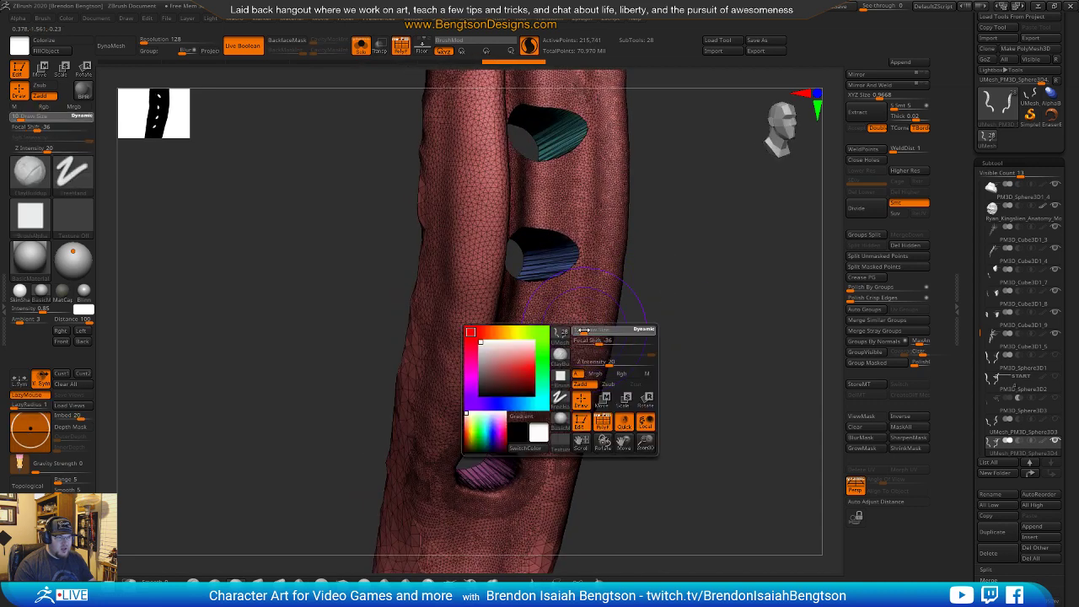
drag(586, 330, 590, 330)
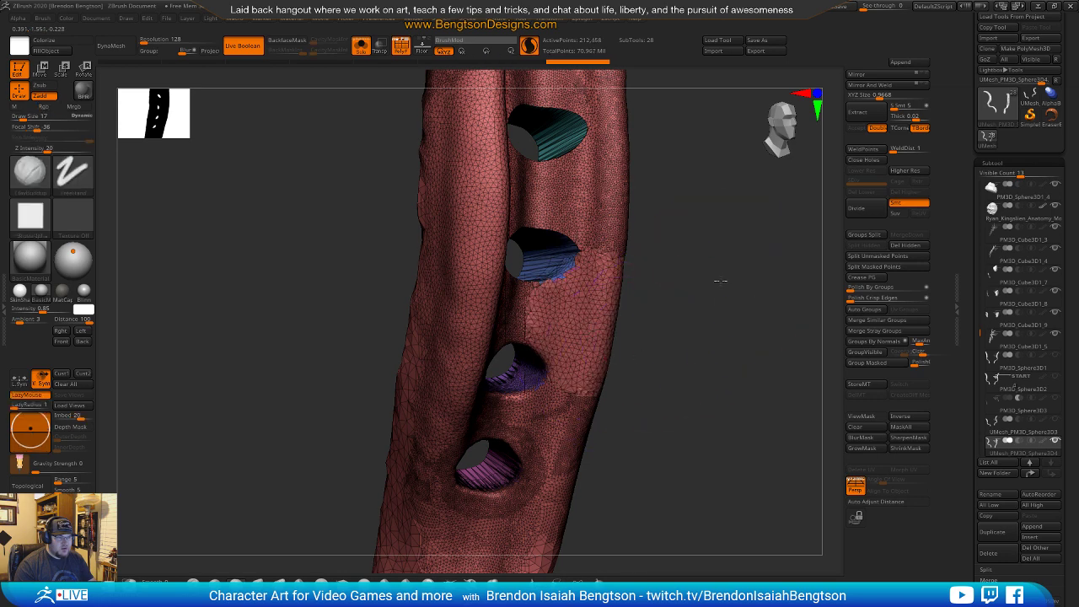
drag(693, 274, 659, 286)
Reduce the draw size to 6 and undo the last strokes on the side of the horn.
key(space)
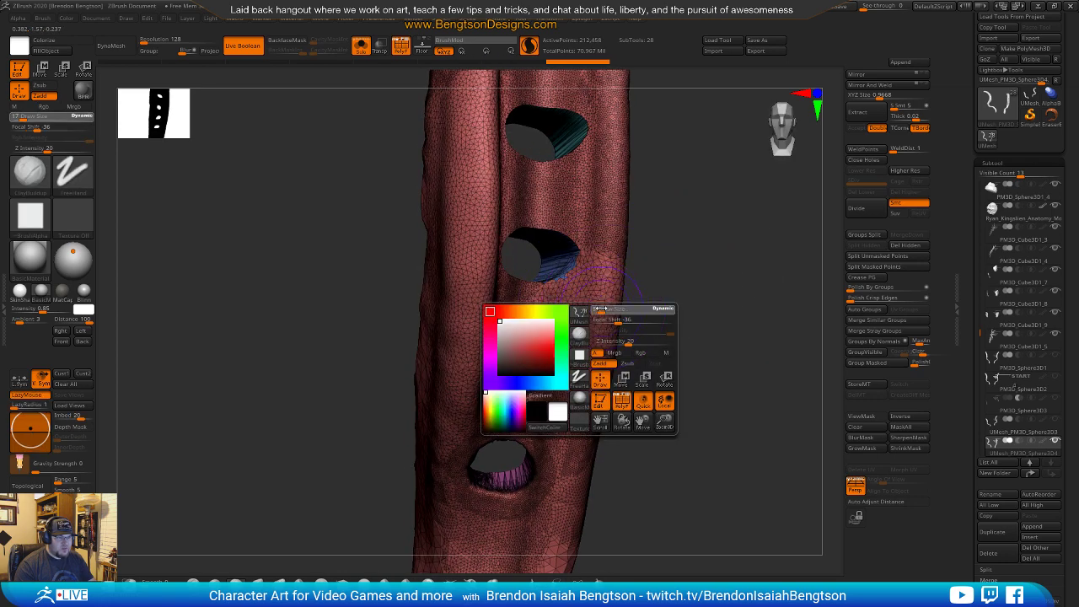
drag(601, 308, 595, 309)
shift+drag(595, 312, 596, 312)
mouse_move(688, 315)
mouse_down()
mouse_move(694, 330)
mouse_move(691, 304)
mouse_up()
key(ctrl+z)
key(ctrl+z)
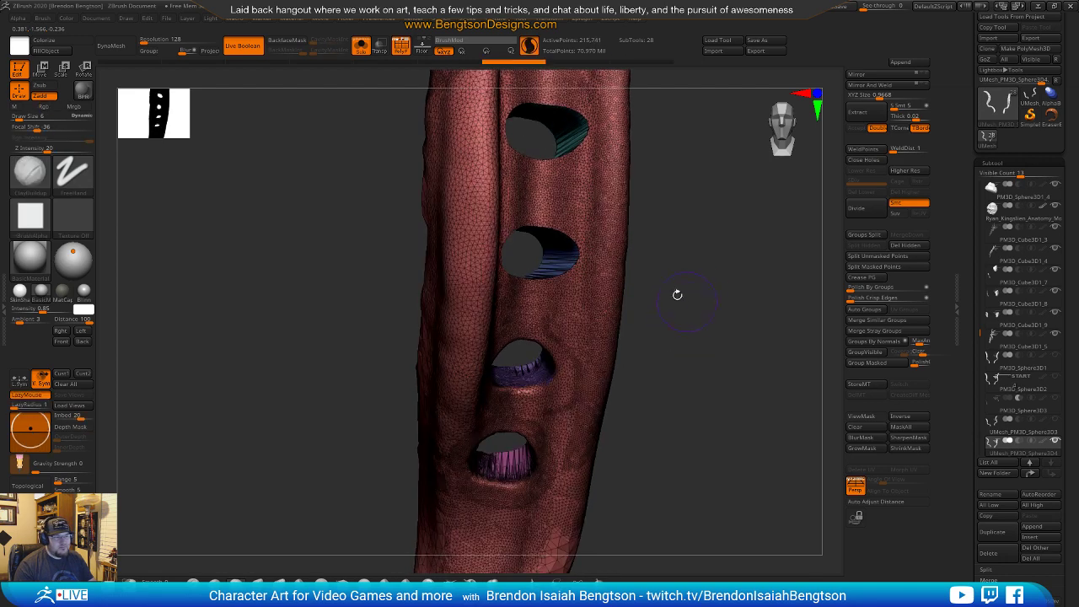
Smooth the rims of the holes just above the two lowest ones on the front of the horn.
shift+drag(571, 245, 520, 221)
mouse_move(531, 276)
shift+mouse_down()
mouse_move(542, 240)
mouse_move(517, 262)
shift+mouse_up()
drag(647, 251, 725, 251)
mouse_move(536, 261)
shift+mouse_down()
mouse_move(543, 247)
mouse_move(544, 274)
mouse_move(549, 266)
mouse_move(524, 274)
shift+mouse_up()
mouse_move(360, 252)
alt+mouse_down()
mouse_move(359, 405)
mouse_move(386, 378)
alt+mouse_up()
mouse_move(554, 317)
shift+mouse_down()
mouse_move(543, 352)
mouse_move(601, 435)
shift+mouse_up()
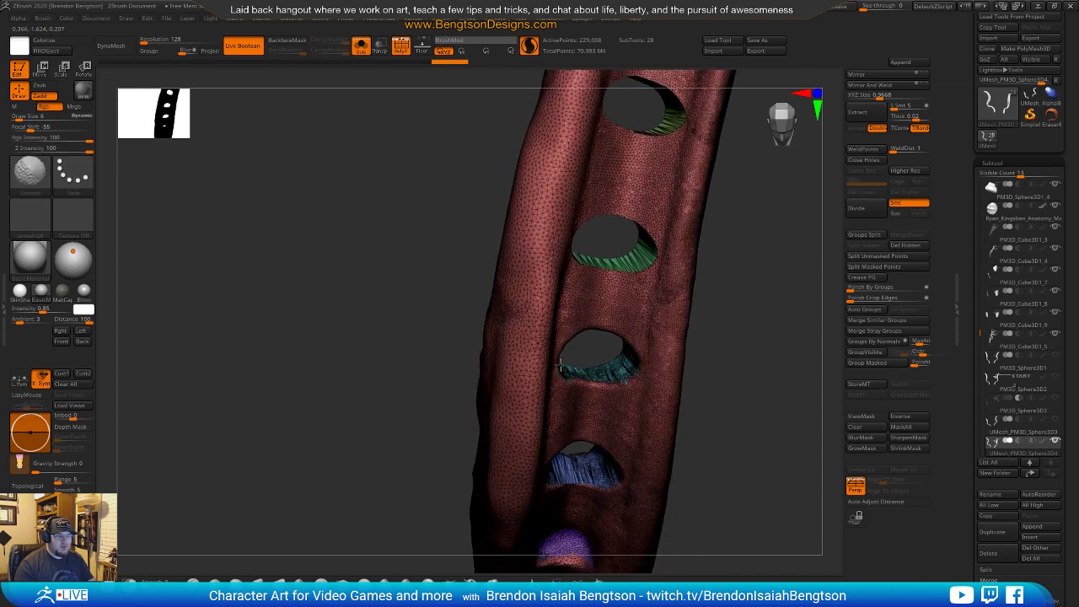
Smooth the rims of the middle holes, working upward along the front of the horn.
alt+drag(736, 260, 672, 428)
mouse_move(542, 373)
shift+mouse_down()
mouse_move(568, 390)
mouse_move(500, 421)
mouse_move(513, 364)
shift+mouse_up()
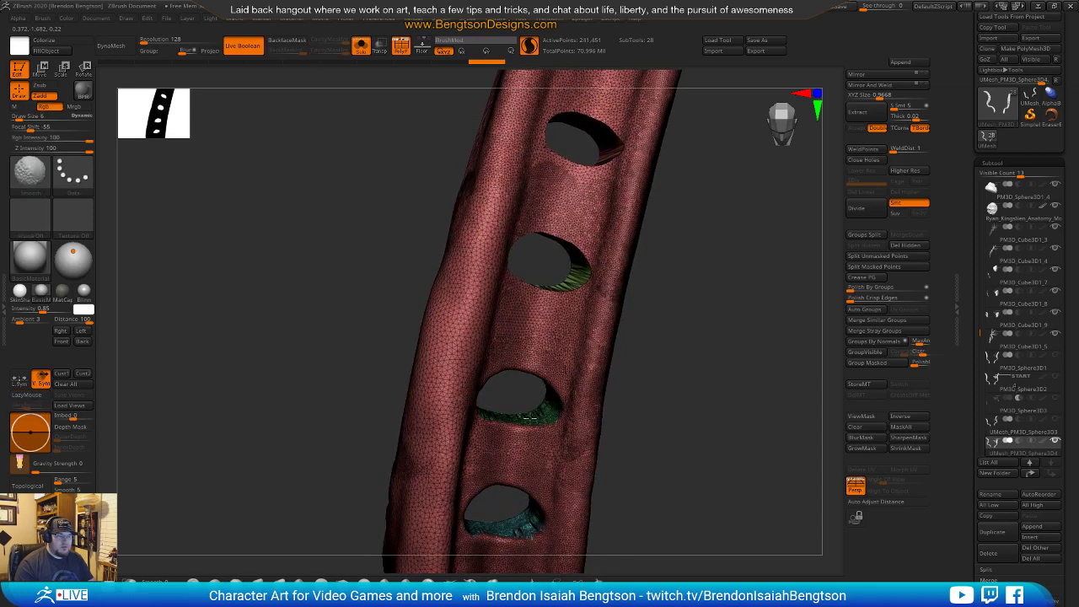
shift+drag(526, 416, 544, 406)
alt+drag(672, 338, 672, 416)
mouse_move(556, 311)
shift+mouse_down()
mouse_move(580, 372)
mouse_move(548, 376)
mouse_move(571, 340)
shift+mouse_up()
drag(694, 331, 670, 347)
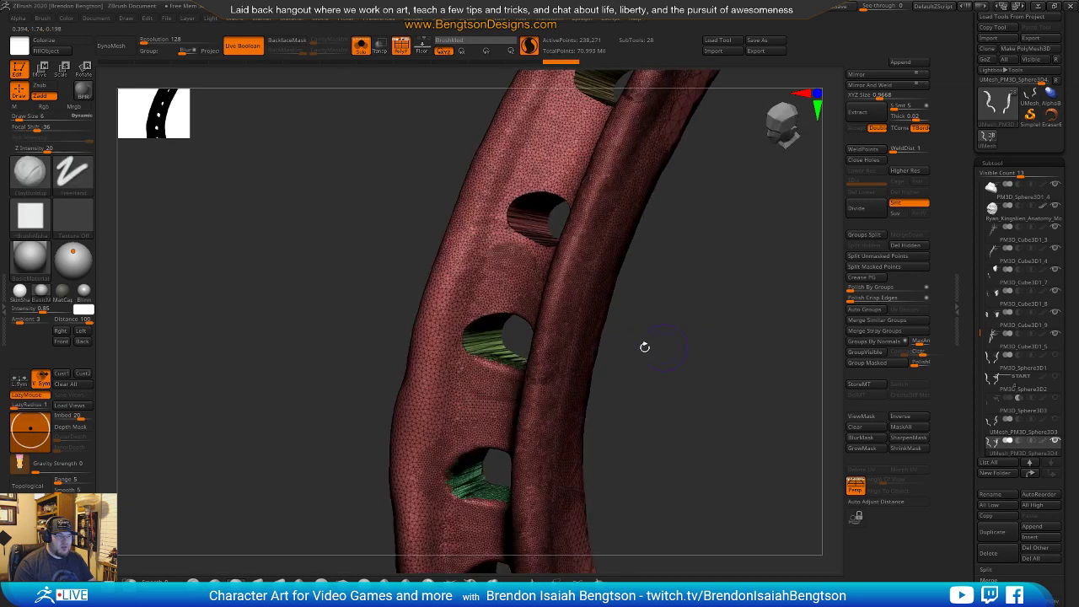
Smooth the rims of the uppermost holes and the horn surface between them.
shift+drag(472, 331, 485, 359)
drag(666, 396, 719, 419)
shift+drag(544, 361, 513, 389)
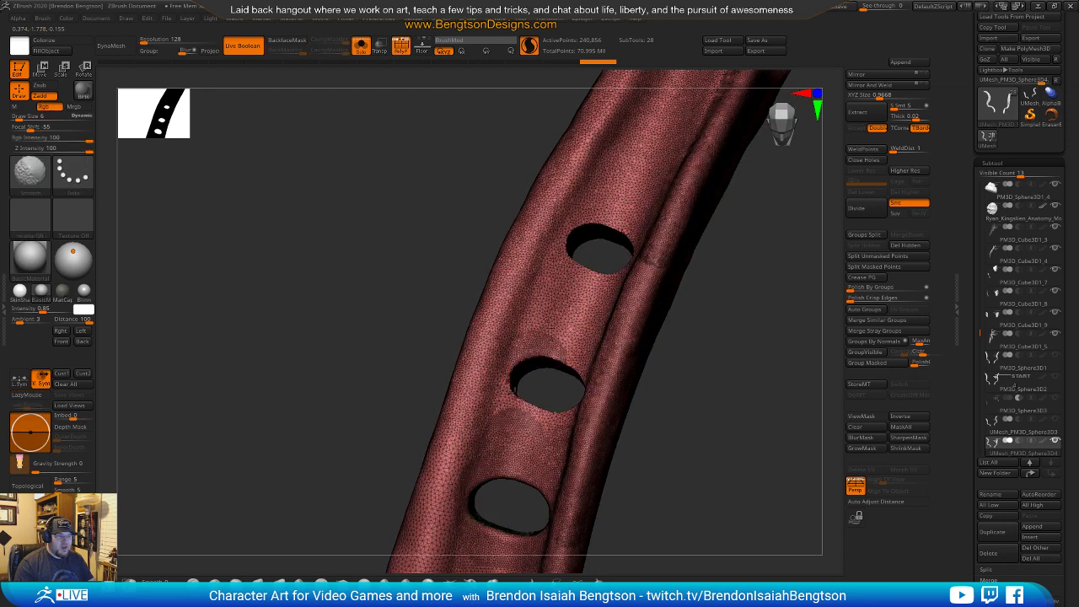
mouse_move(742, 379)
mouse_down()
mouse_move(723, 368)
mouse_move(729, 315)
mouse_move(734, 335)
mouse_move(717, 338)
mouse_up()
key(shift)
shift+drag(532, 333, 534, 353)
drag(653, 363, 652, 214)
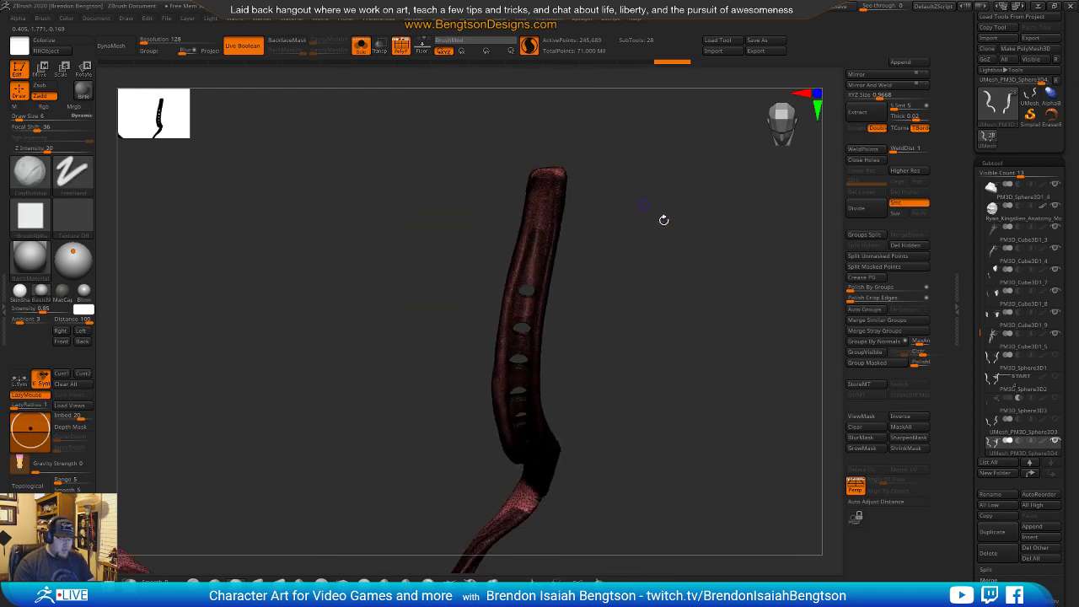
Show the whole headdress again and examine the horn's smoothed holes against the feathers.
key(alt+shift+s)
shift+drag(728, 383, 730, 321)
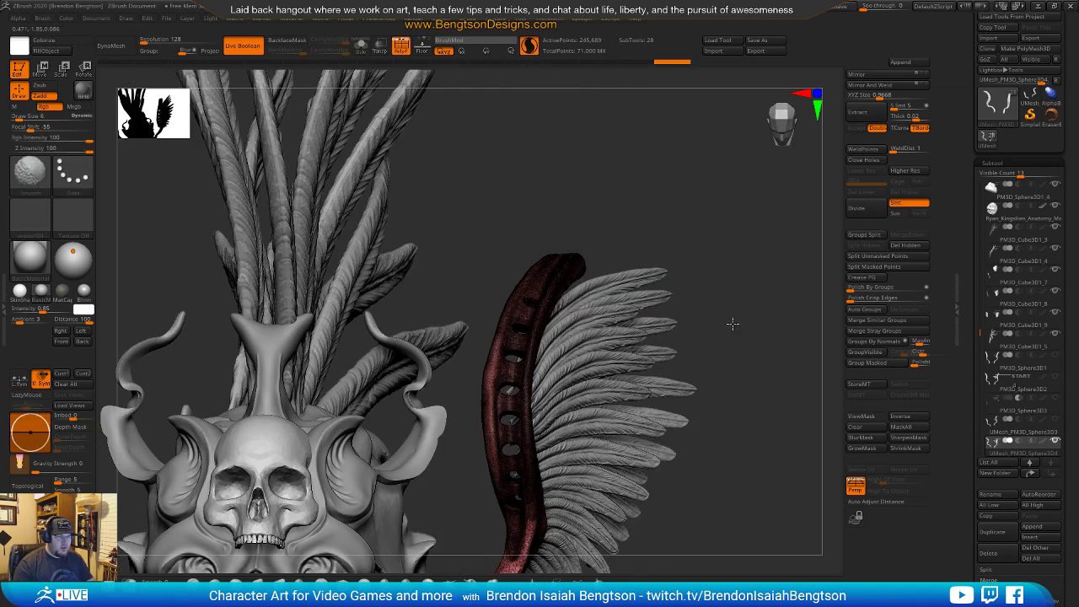
alt+drag(750, 366, 743, 303)
alt+drag(702, 462, 705, 286)
drag(635, 431, 645, 489)
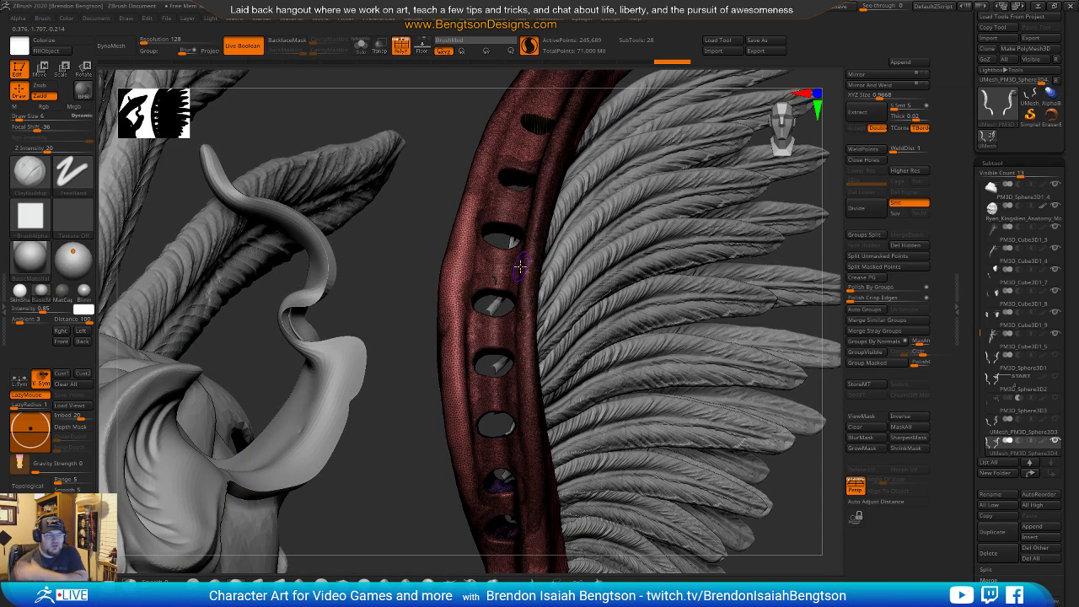
mouse_move(488, 275)
alt+right_down()
mouse_move(496, 319)
mouse_move(463, 310)
alt+right_up()
Reshape the horn beside its middle holes with the Move Topological brush at draw size 17.
key(b)
key(m)
key(t)
right_click(460, 311)
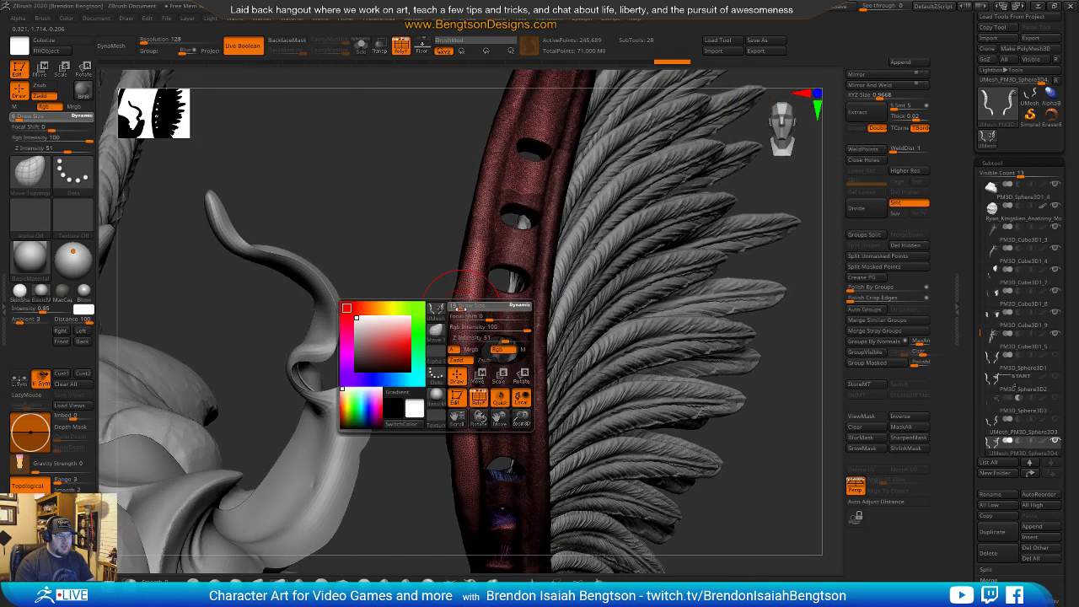
drag(460, 309, 463, 310)
click(498, 351)
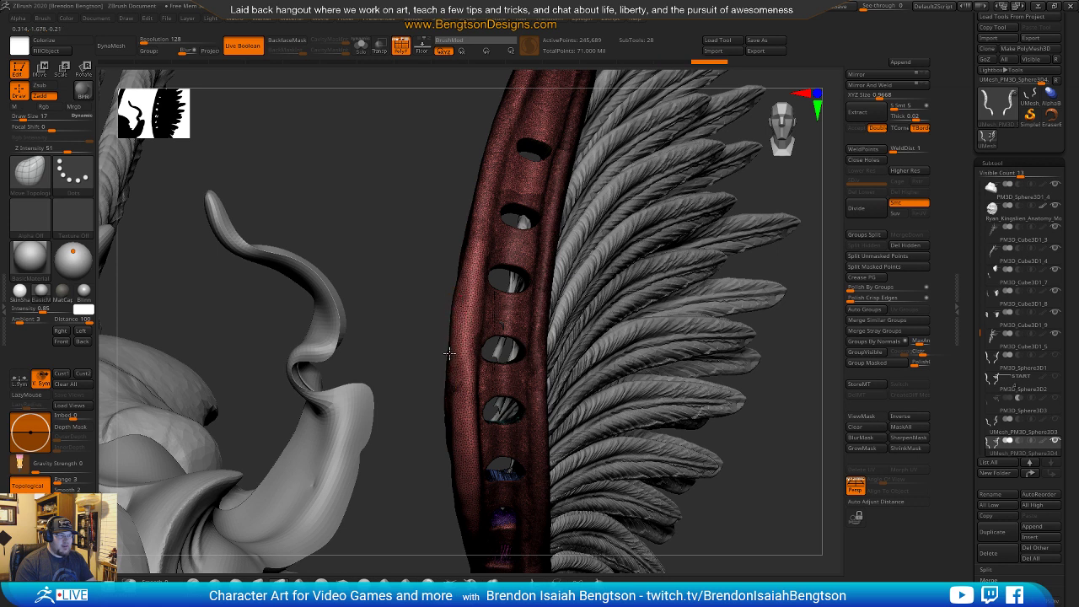
drag(459, 278, 480, 308)
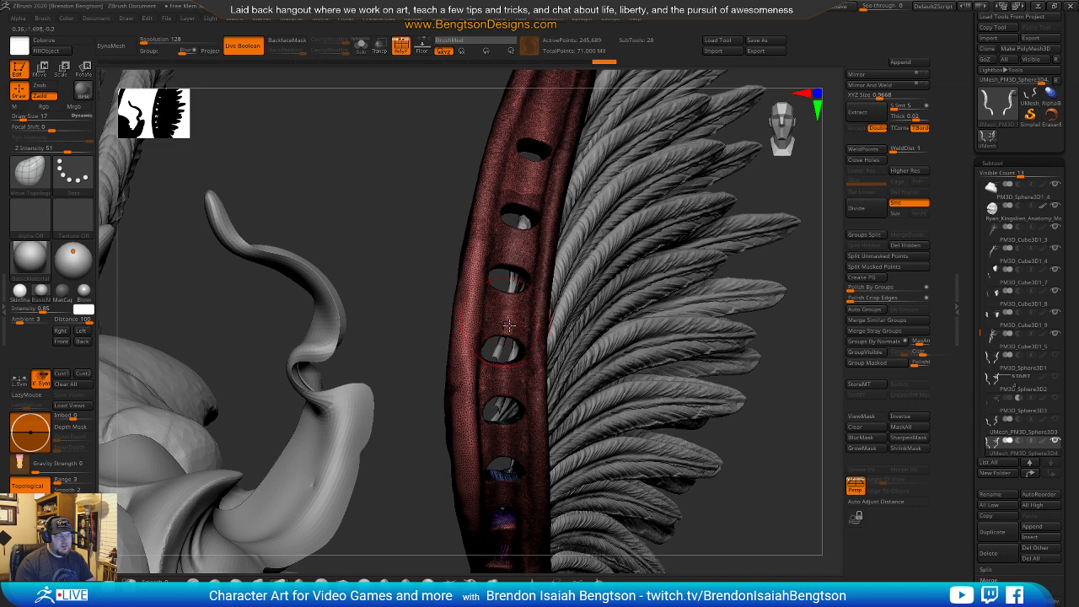
Set the draw size to 12 and refine the horn around its upper holes, smoothing their edges.
key(space)
drag(525, 327, 521, 327)
mouse_move(430, 190)
mouse_down()
mouse_move(419, 250)
mouse_move(395, 244)
mouse_move(430, 249)
mouse_move(426, 323)
mouse_move(499, 408)
mouse_up()
right_drag(510, 455, 496, 403)
mouse_move(553, 229)
shift+mouse_down()
mouse_move(525, 239)
mouse_move(549, 236)
shift+mouse_up()
right_drag(544, 168, 593, 327)
shift+drag(507, 441, 504, 407)
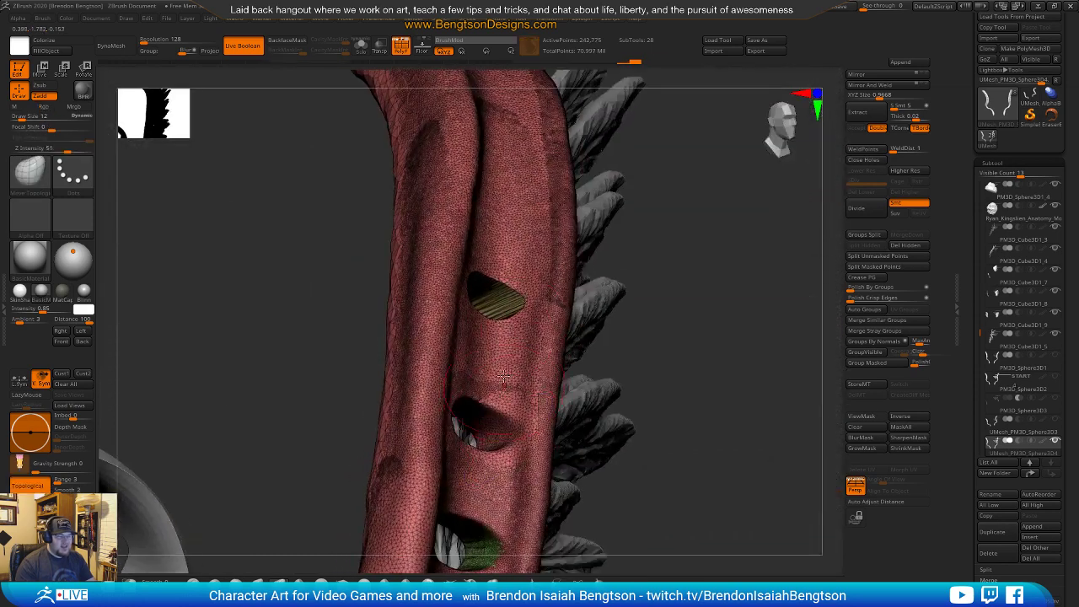
Set the draw size to 8 and smooth the rims of the horn's topmost holes.
key(space)
mouse_move(517, 302)
shift+mouse_down()
mouse_move(501, 285)
mouse_move(518, 303)
shift+mouse_up()
mouse_move(512, 261)
right_down()
mouse_move(455, 268)
mouse_move(452, 291)
right_up()
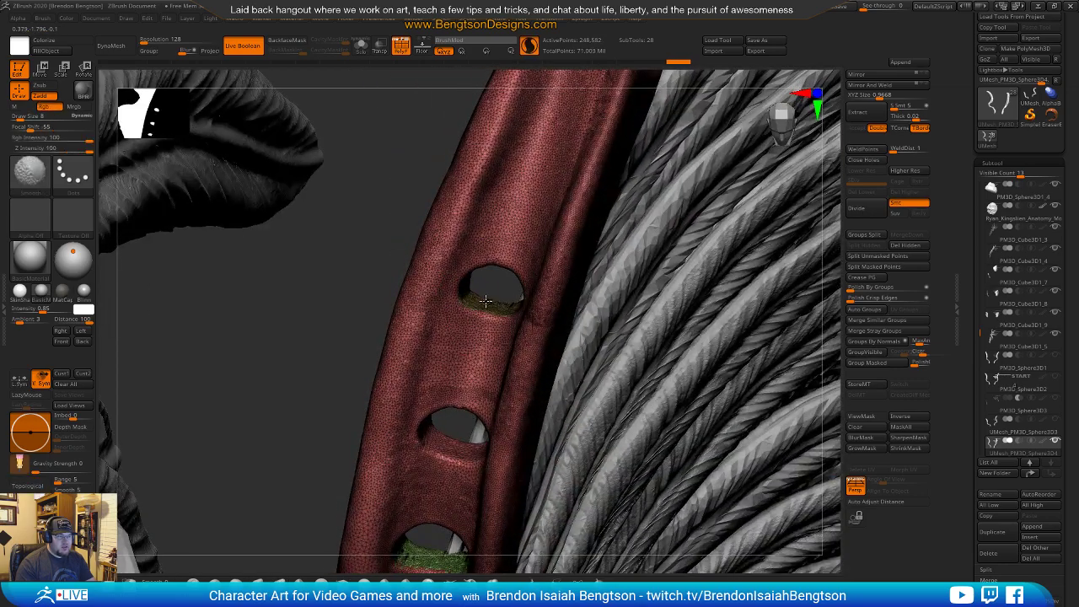
mouse_move(480, 283)
right_down()
mouse_move(578, 288)
mouse_move(552, 284)
right_up()
key(shift+f)
mouse_move(444, 251)
shift+mouse_down()
mouse_move(431, 300)
mouse_move(461, 263)
shift+mouse_up()
shift+drag(471, 396, 433, 401)
Smooth the rims of the middle holes on the back of the horn, working downward.
alt+drag(656, 353, 663, 158)
drag(690, 274, 735, 278)
mouse_move(497, 305)
shift+mouse_down()
mouse_move(427, 310)
mouse_move(421, 341)
shift+mouse_up()
alt+drag(665, 369, 668, 203)
drag(673, 282, 674, 314)
mouse_move(503, 313)
shift+mouse_down()
mouse_move(462, 278)
mouse_move(418, 295)
mouse_move(407, 327)
shift+mouse_up()
shift+drag(448, 384, 391, 376)
Smooth the rims of the lowest holes on the back of the horn.
mouse_move(627, 478)
alt+mouse_down()
mouse_move(681, 300)
mouse_move(622, 334)
alt+mouse_up()
mouse_move(469, 302)
shift+mouse_down()
mouse_move(434, 279)
mouse_move(469, 295)
mouse_move(403, 327)
shift+mouse_up()
mouse_move(406, 435)
shift+mouse_down()
mouse_move(364, 363)
mouse_move(385, 431)
shift+mouse_up()
mouse_move(354, 469)
shift+mouse_down()
mouse_move(300, 497)
mouse_move(338, 540)
mouse_move(380, 481)
shift+mouse_up()
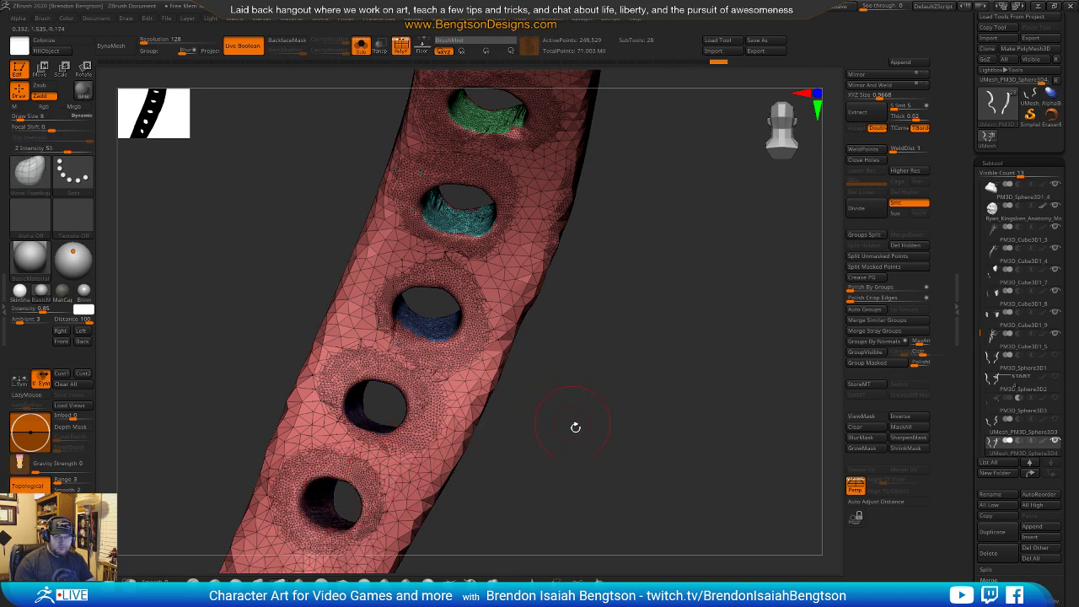
Show the whole headdress without the polyframe and examine both horns from the side and front.
drag(612, 419, 540, 359)
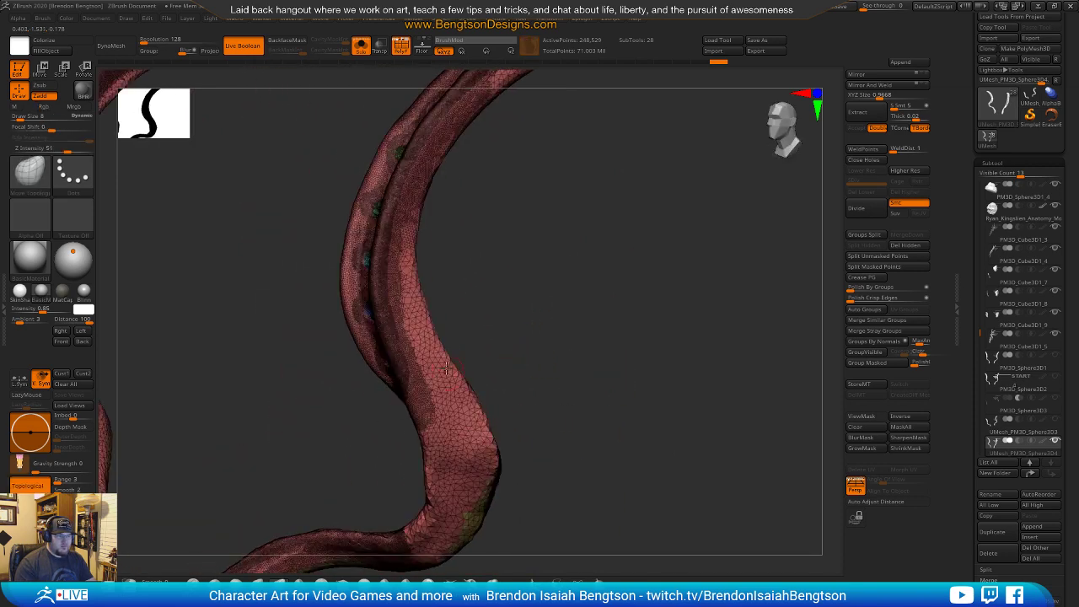
drag(444, 325, 525, 312)
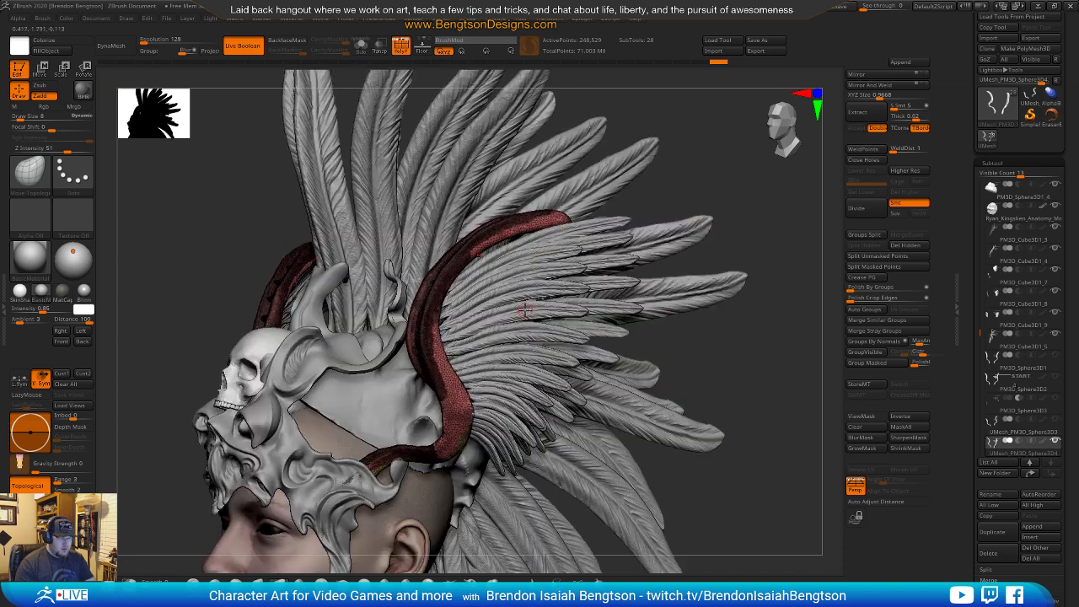
key(shift+f)
shift+drag(737, 323, 694, 384)
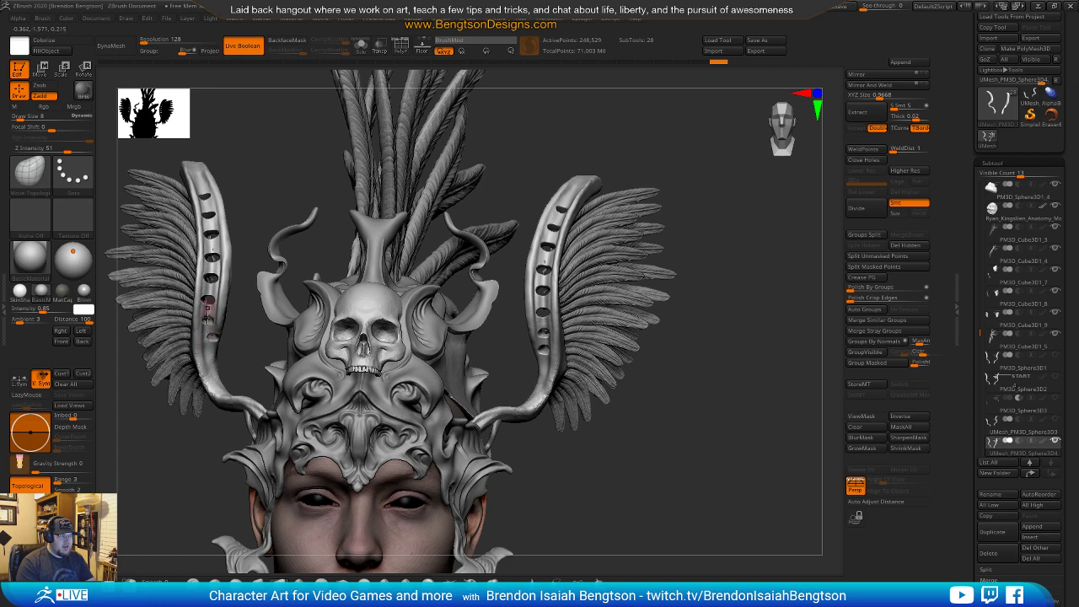
Try Mirror And Weld on the perforated horns.
click(869, 79)
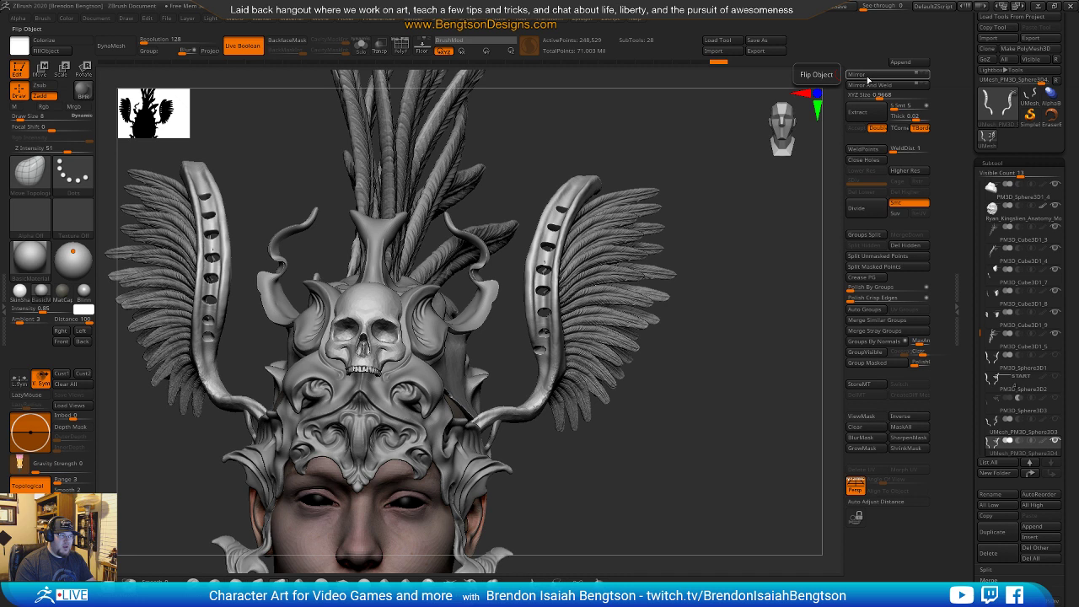
click(869, 86)
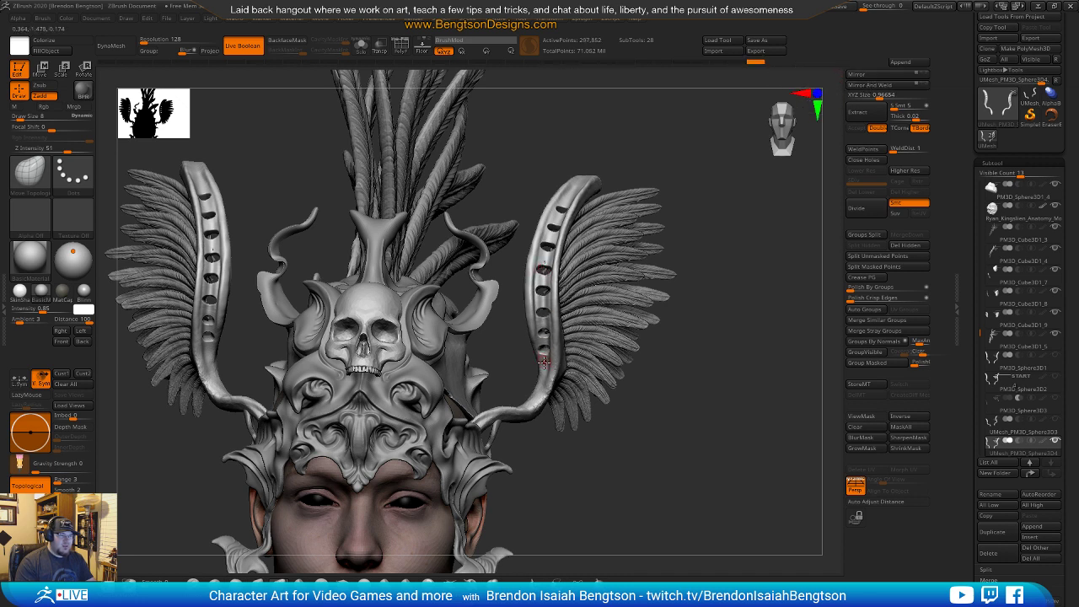
key(ctrl+z)
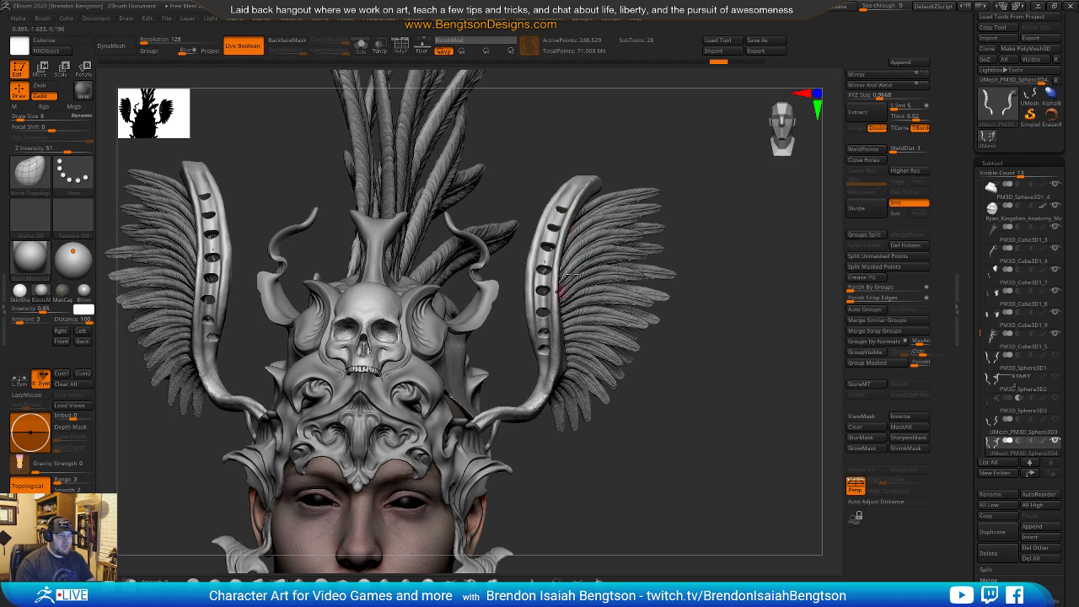
Mirror and weld the perforated horns across the headdress and check both sides from the front.
drag(774, 240, 774, 263)
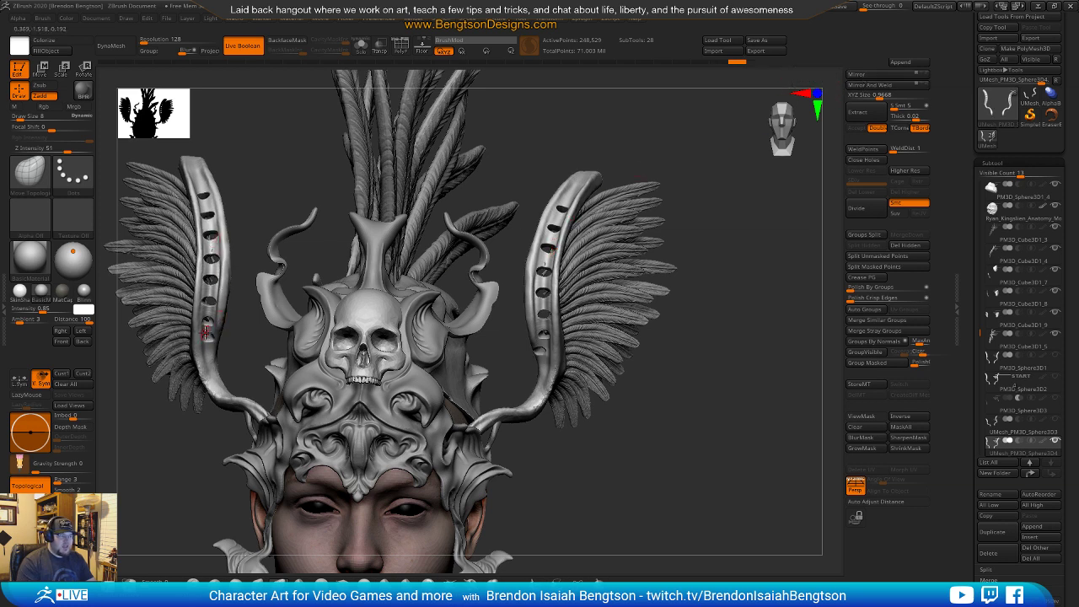
click(864, 87)
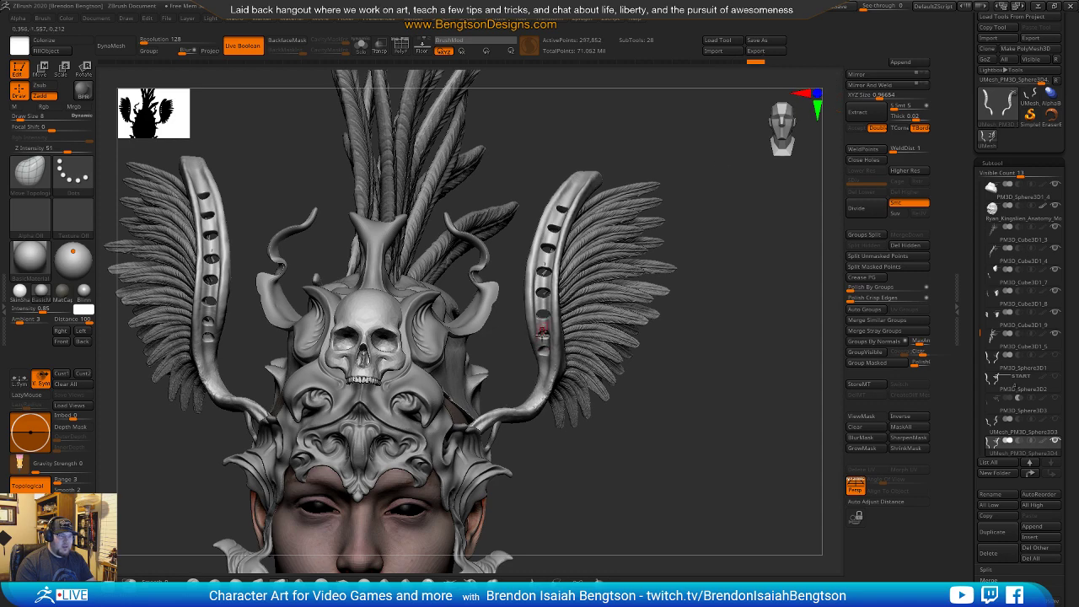
mouse_move(749, 363)
mouse_down()
mouse_move(764, 368)
mouse_move(751, 389)
mouse_up()
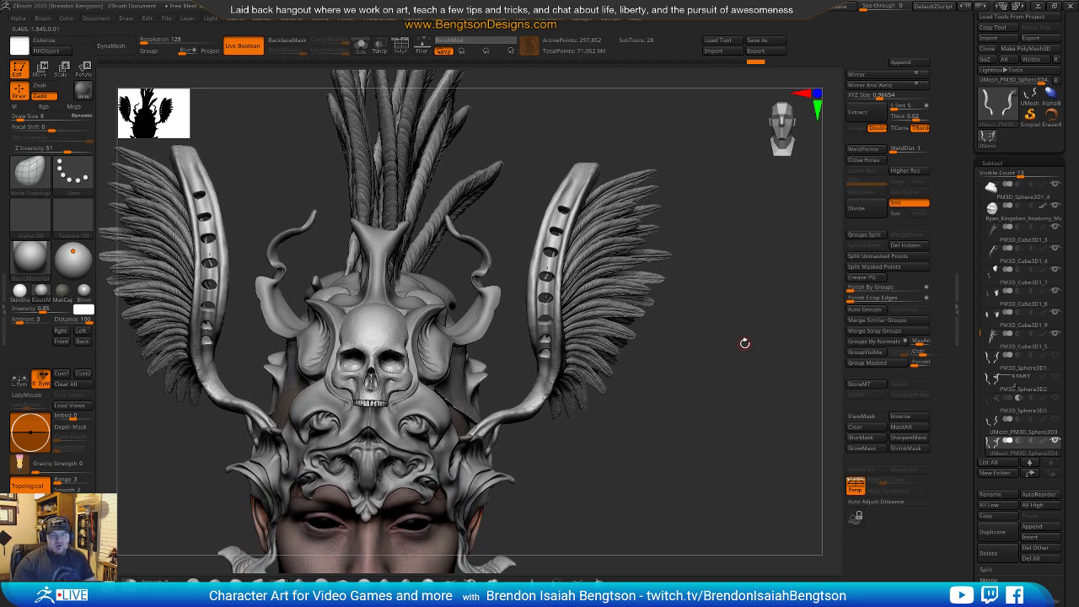
drag(725, 386, 733, 403)
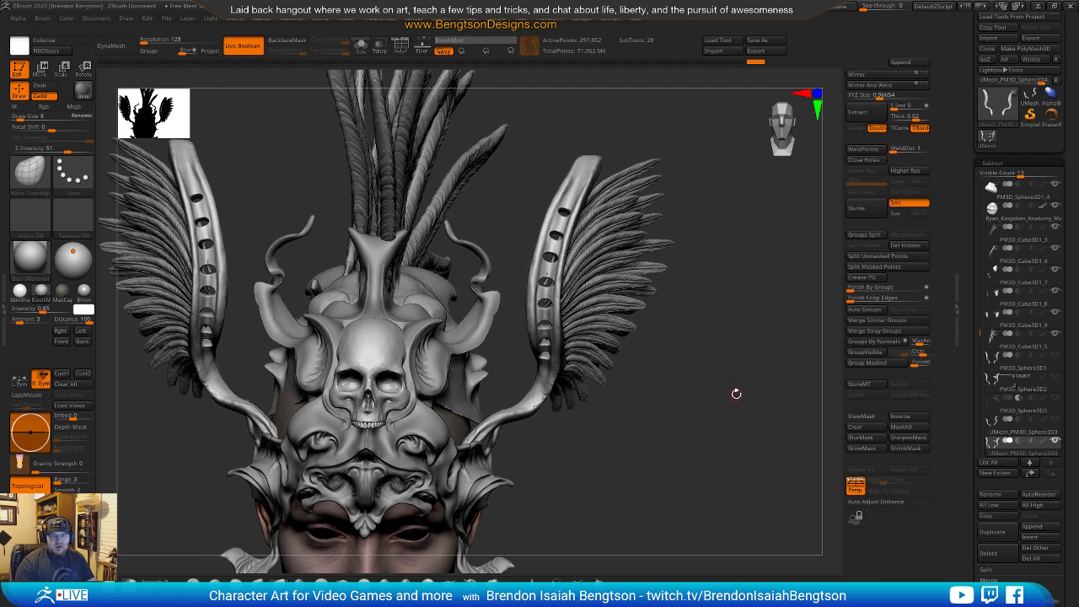
Examine the whole seated character from the front and at an angle, and open the tool's export settings.
drag(961, 352, 973, 233)
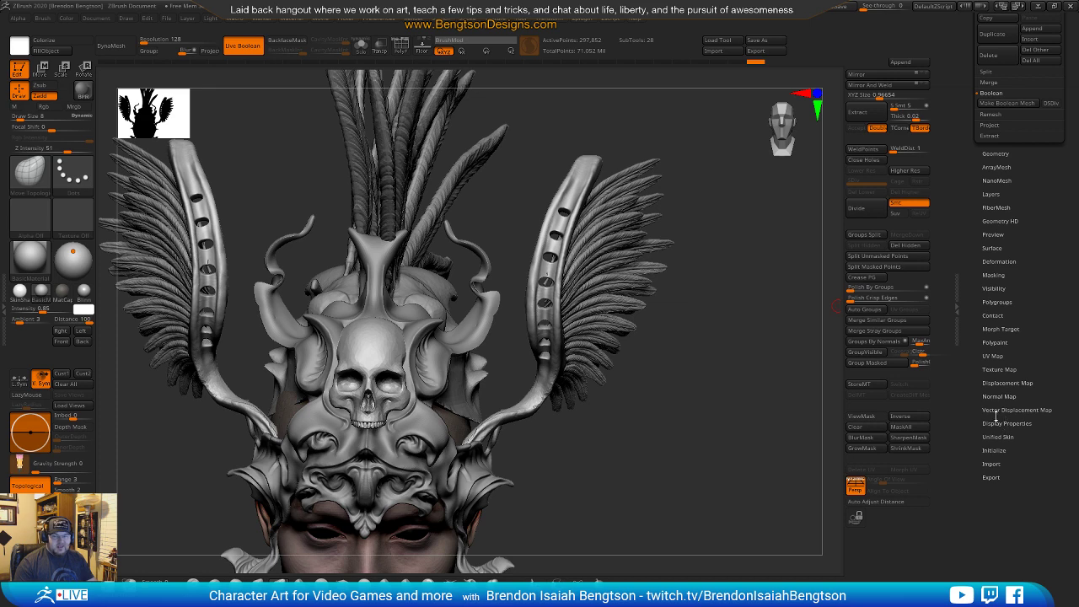
shift+drag(720, 373, 689, 414)
alt+drag(694, 456, 692, 269)
mouse_move(682, 439)
alt+mouse_down()
mouse_move(636, 253)
mouse_move(658, 184)
alt+mouse_up()
mouse_move(694, 357)
mouse_down()
mouse_move(653, 431)
mouse_move(658, 313)
mouse_up()
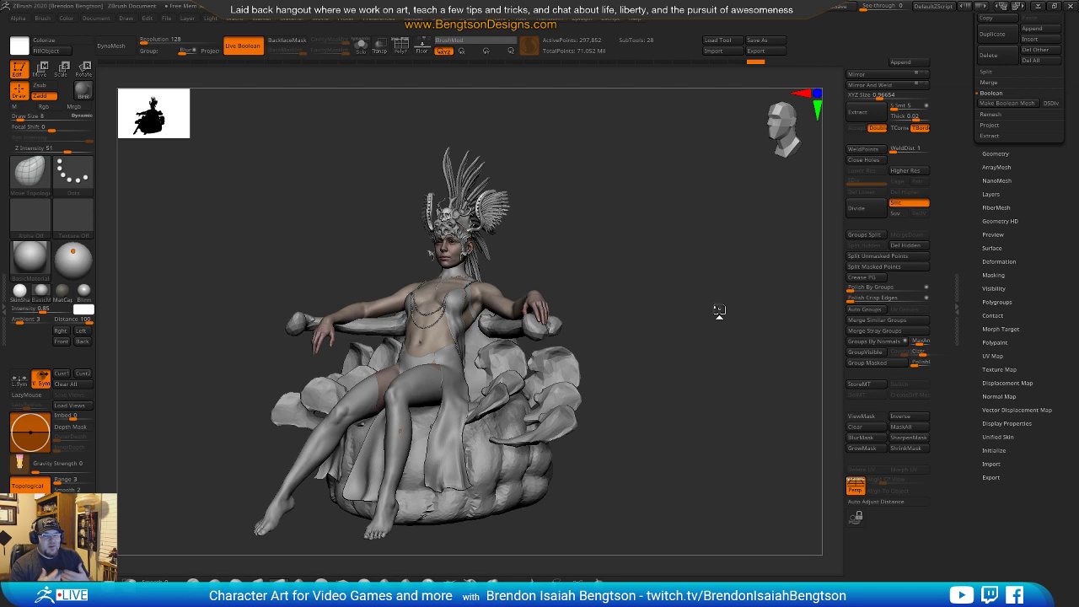
alt+drag(721, 272, 753, 299)
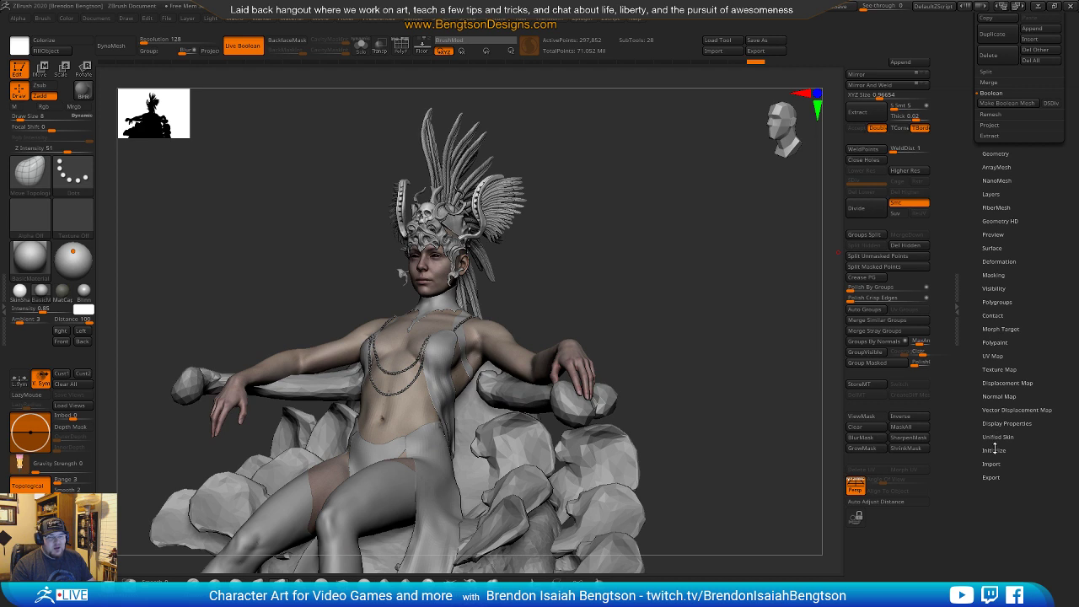
click(992, 477)
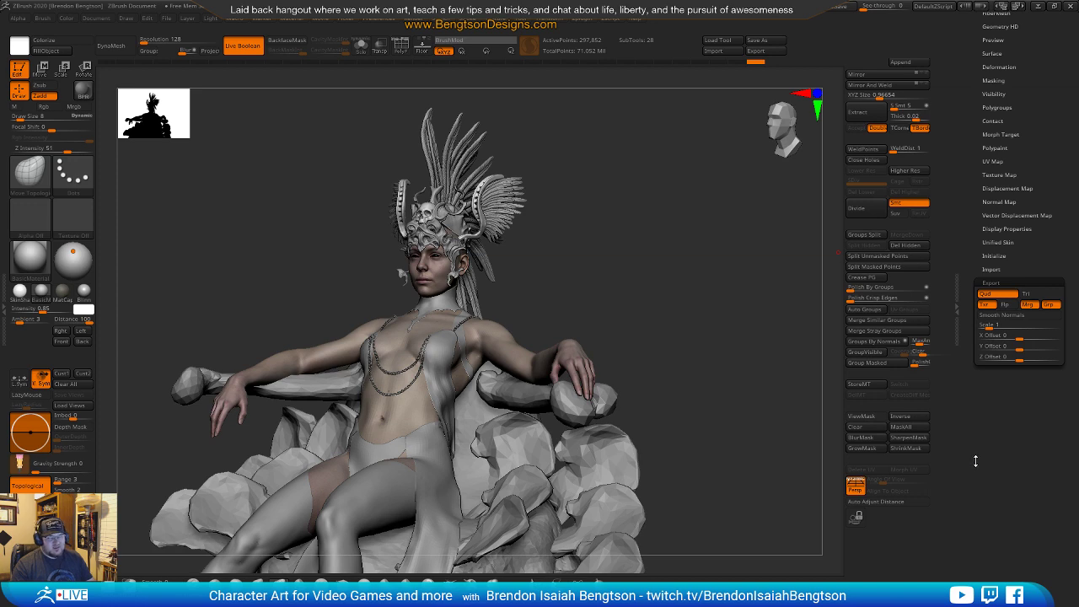
Score the edge of the perforated horn's groove beside the upper holes with the DamStandard brush and undo the last stroke.
mouse_move(680, 308)
alt+mouse_down()
mouse_move(680, 286)
mouse_move(690, 520)
mouse_move(708, 352)
mouse_move(686, 513)
mouse_move(699, 466)
mouse_move(761, 467)
mouse_move(687, 467)
mouse_move(693, 497)
mouse_move(715, 487)
mouse_move(733, 501)
alt+mouse_up()
key(b)
key(c)
key(b)
mouse_move(747, 225)
mouse_down()
mouse_move(643, 229)
mouse_move(695, 231)
mouse_up()
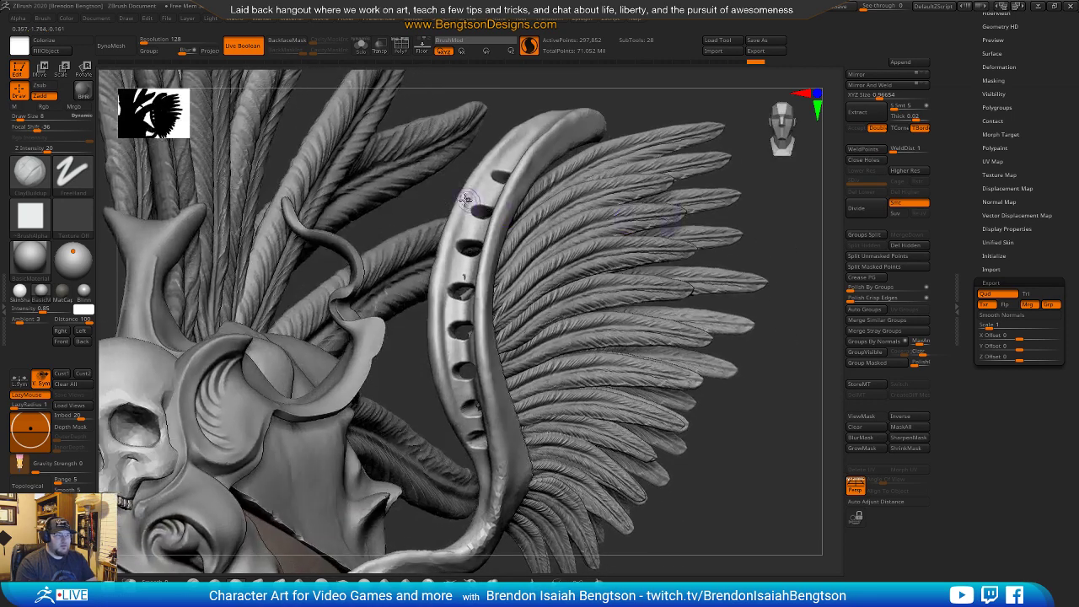
key(b)
key(d)
key(s)
drag(496, 166, 450, 282)
drag(465, 222, 453, 276)
key(ctrl)
key(ctrl+z)
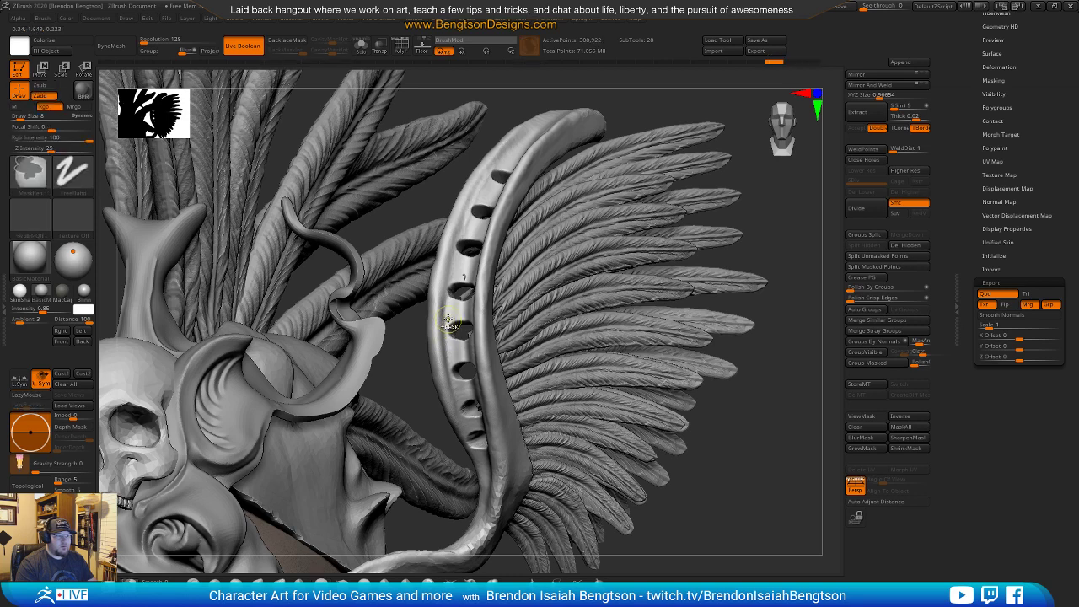
Set the brush size to 12 and carve the groove edge along all the holes from the horn's tip to its lower end.
key(space)
drag(490, 162, 494, 162)
drag(530, 128, 461, 221)
mouse_move(477, 182)
mouse_down()
mouse_move(445, 296)
mouse_move(458, 395)
mouse_up()
drag(445, 344, 478, 466)
mouse_move(456, 402)
mouse_down()
mouse_move(475, 452)
mouse_move(468, 434)
mouse_move(470, 443)
mouse_up()
Carve the inner edge of the horn's groove beside the holes from an angled view, smoothing it near the lowest holes.
drag(769, 445, 697, 355)
drag(445, 163, 482, 305)
mouse_move(462, 221)
mouse_down()
mouse_move(491, 325)
mouse_move(477, 289)
mouse_move(492, 357)
mouse_move(478, 448)
mouse_up()
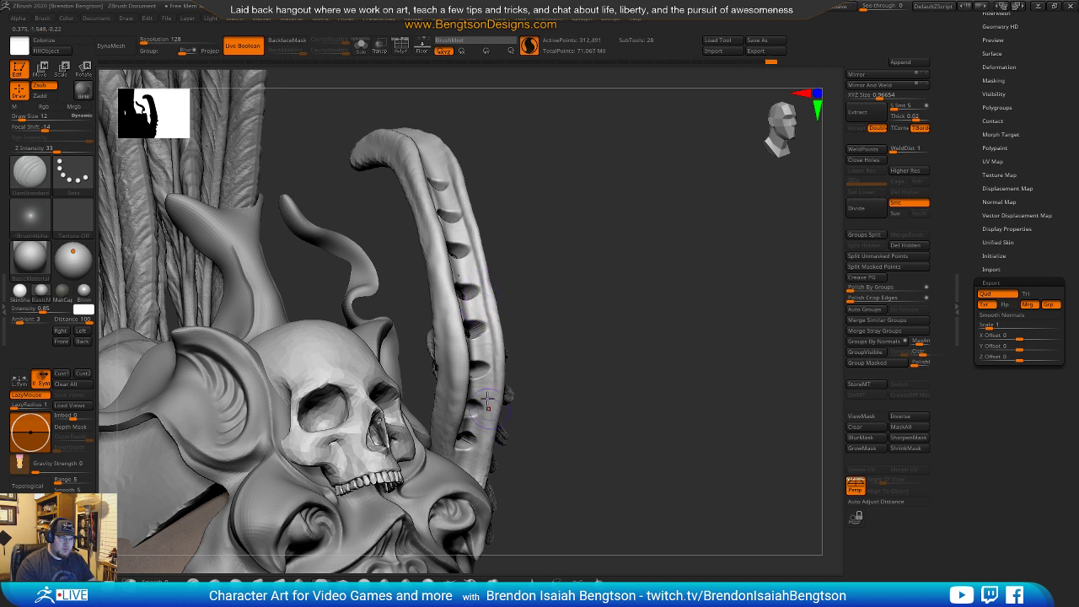
drag(491, 374, 477, 471)
shift+drag(483, 427, 478, 460)
mouse_move(656, 416)
alt+mouse_down()
mouse_move(659, 479)
mouse_move(679, 414)
alt+mouse_up()
mouse_move(480, 478)
mouse_down()
mouse_move(464, 543)
mouse_move(491, 344)
mouse_move(496, 413)
mouse_up()
drag(483, 289, 495, 404)
Isolate the horns and reshape the groove floor and hole edges with the Move Topological brush, viewing along the horn.
mouse_move(687, 328)
mouse_down()
mouse_move(692, 263)
mouse_move(684, 275)
mouse_move(703, 224)
mouse_move(694, 200)
mouse_up()
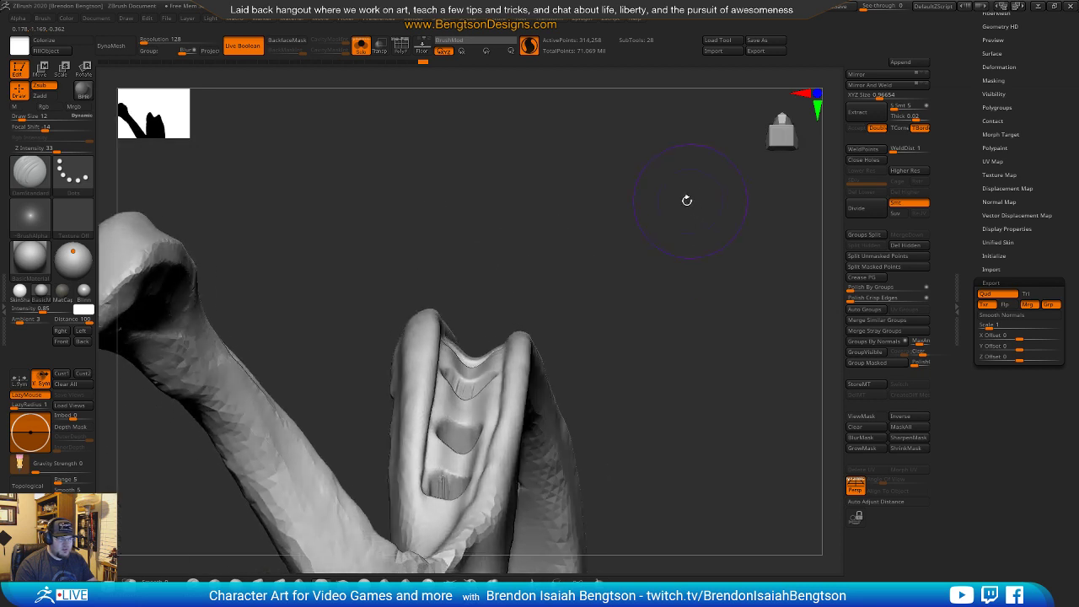
key(b)
key(m)
key(t)
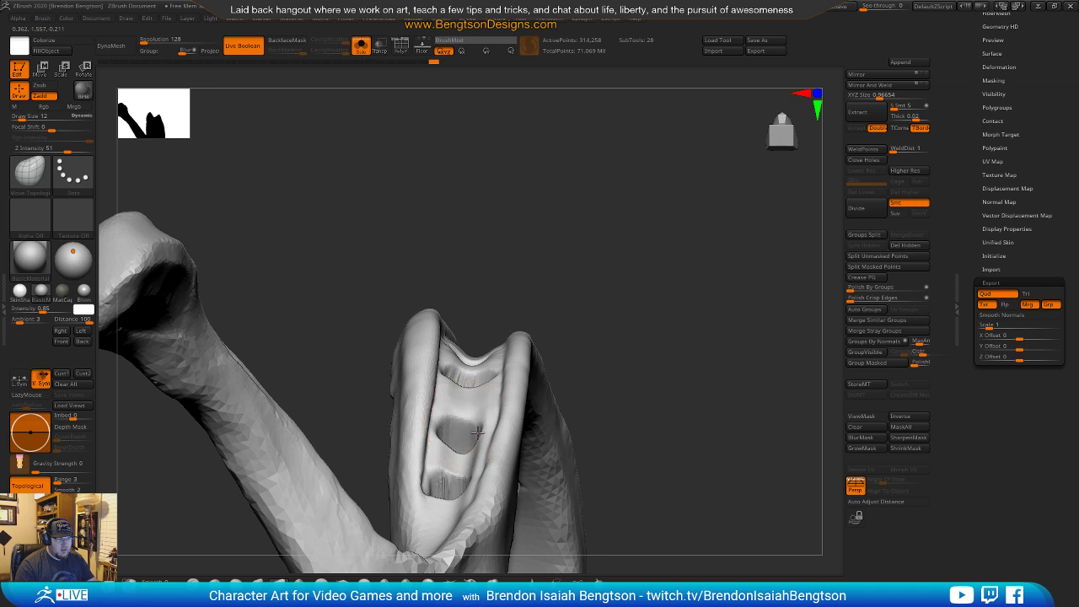
mouse_move(589, 326)
mouse_down()
mouse_move(631, 294)
mouse_move(530, 333)
mouse_up()
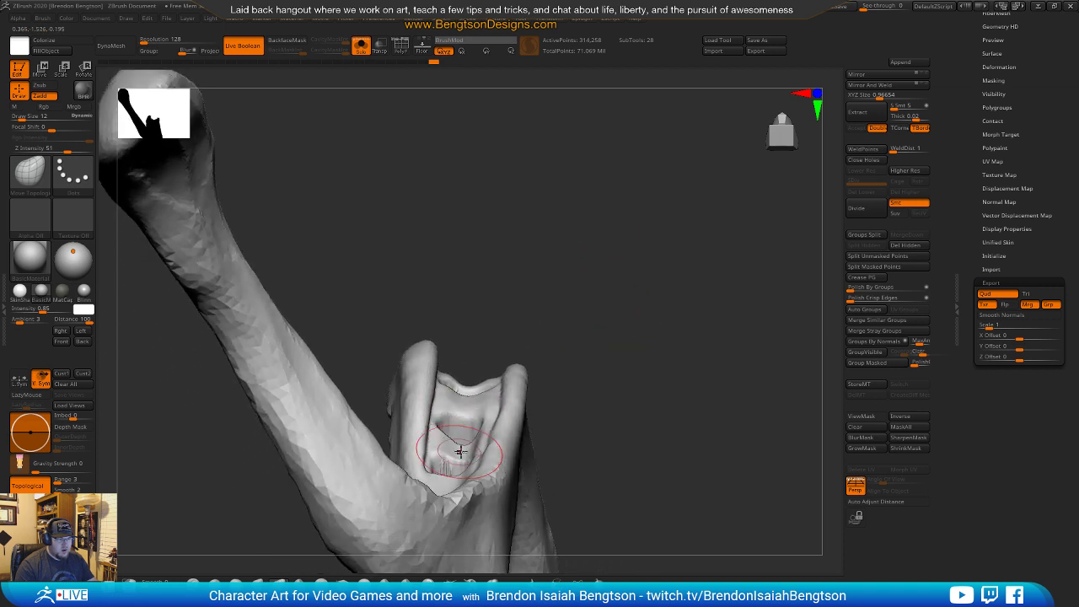
mouse_move(548, 350)
mouse_down()
mouse_move(621, 308)
mouse_move(639, 248)
mouse_move(646, 340)
mouse_move(644, 297)
mouse_move(612, 307)
mouse_up()
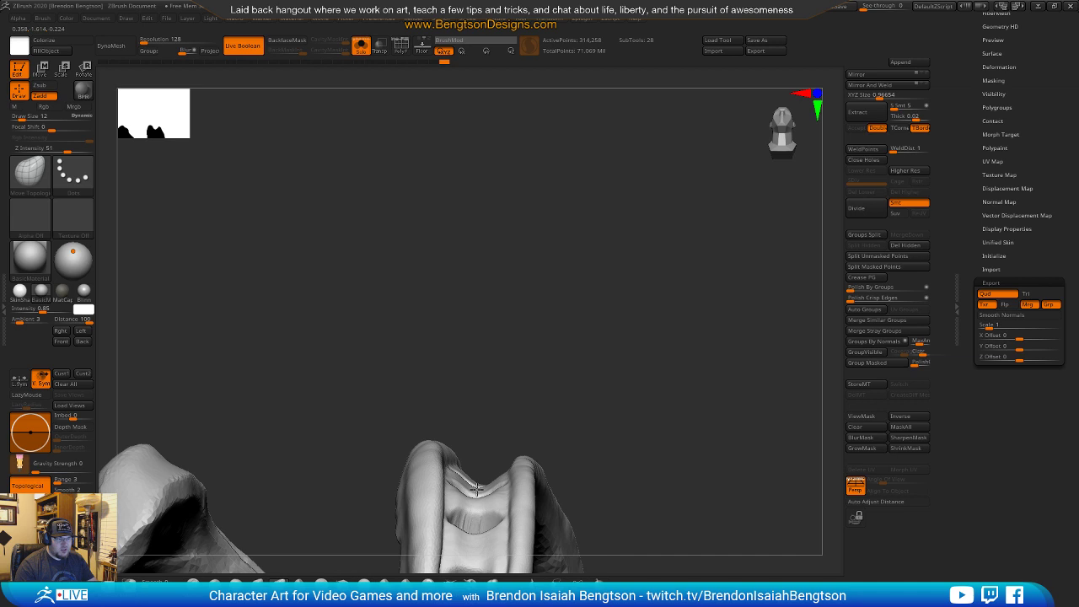
drag(520, 366, 487, 433)
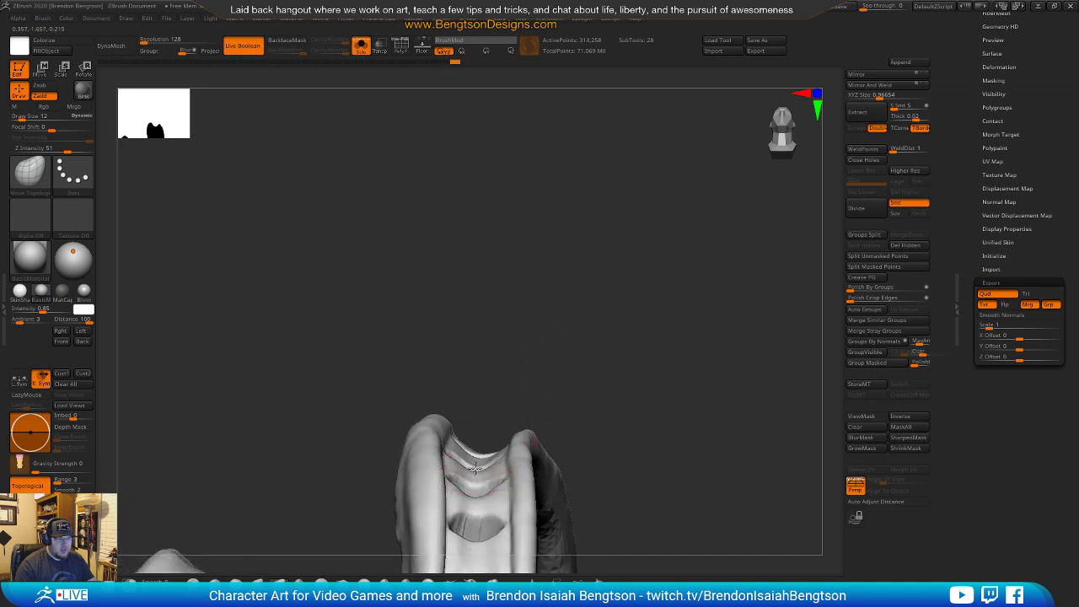
drag(516, 354, 516, 447)
Set the brush size to 8 and nudge the edge of a hole midway along the horn's groove.
mouse_move(565, 391)
mouse_down()
mouse_move(603, 393)
mouse_move(618, 409)
mouse_move(623, 389)
mouse_up()
key(space)
drag(486, 435, 482, 435)
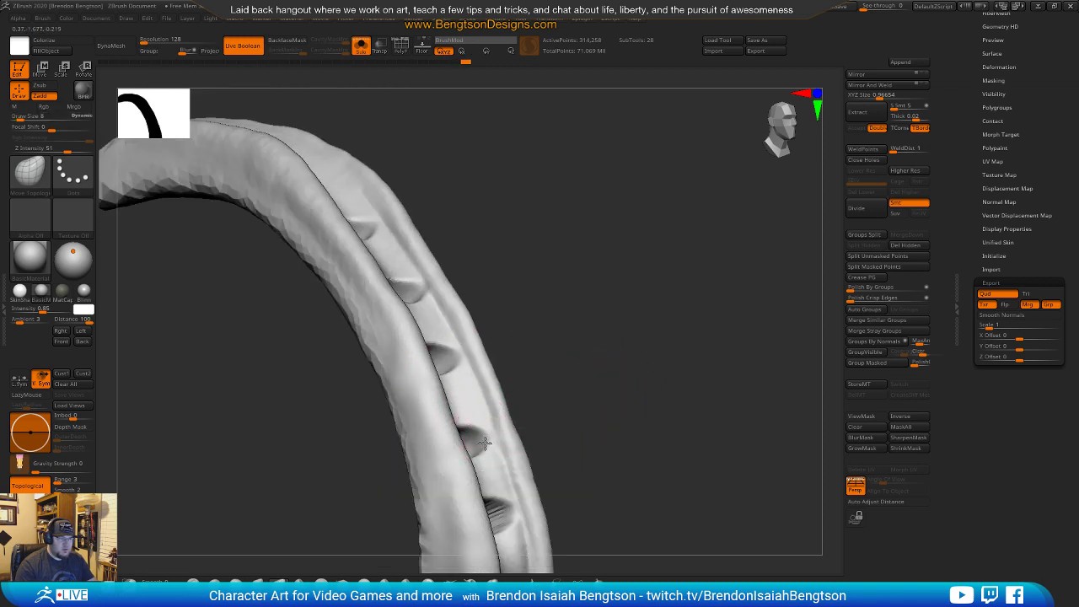
Deepen the crease along the side of the holes on the upper horn with the DamStandard brush.
drag(573, 362, 488, 229)
key(b)
key(d)
key(s)
drag(475, 186, 447, 339)
Adjust the upper horn's curved outline from the side with the Move Topological brush at size 33.
mouse_move(633, 325)
alt+mouse_down()
mouse_move(632, 245)
mouse_move(622, 268)
mouse_move(609, 261)
mouse_move(617, 350)
mouse_move(565, 346)
alt+mouse_up()
key(b)
key(m)
key(t)
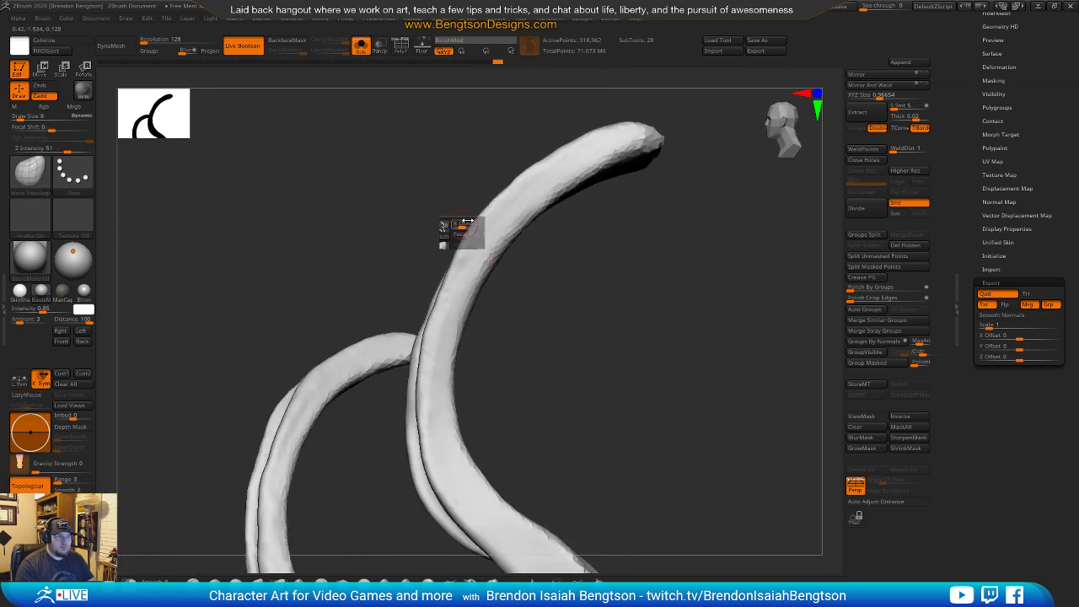
key(space)
drag(479, 228, 467, 226)
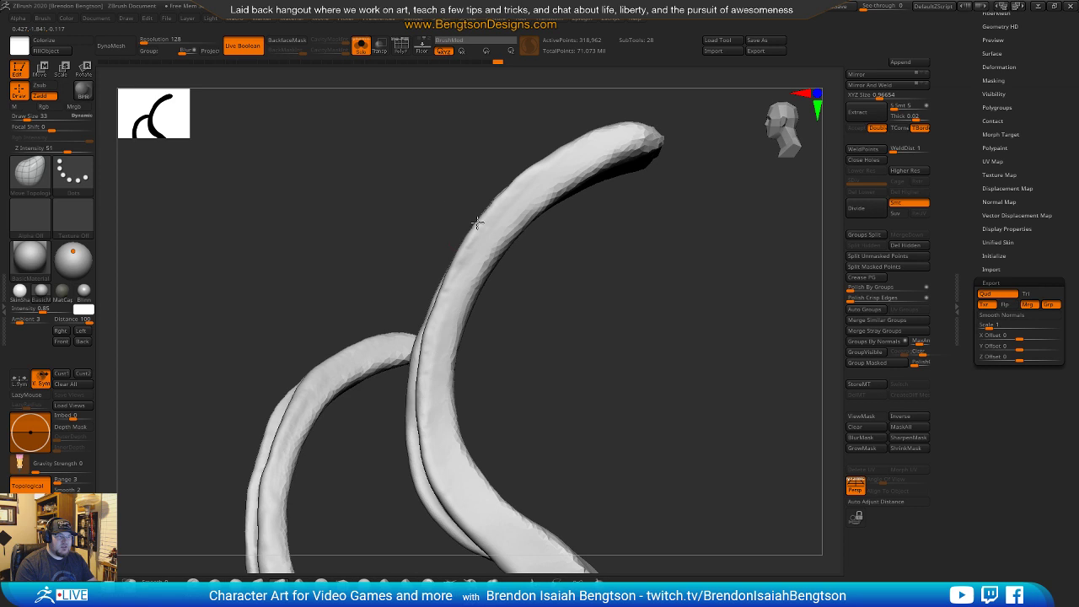
drag(528, 167, 532, 170)
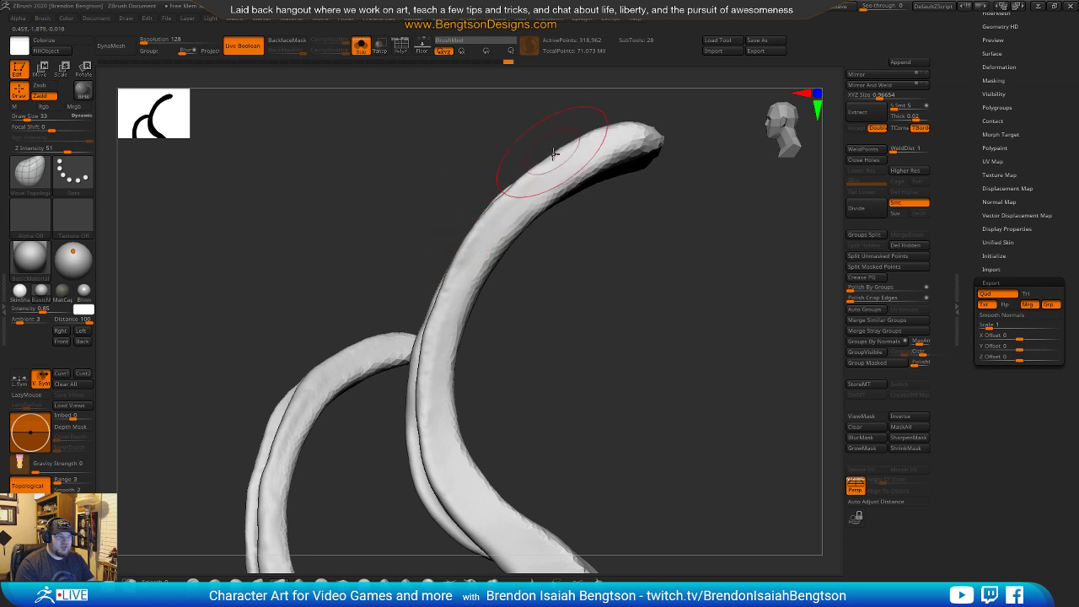
mouse_move(614, 310)
mouse_down()
mouse_move(600, 244)
mouse_move(636, 256)
mouse_move(622, 275)
mouse_move(587, 222)
mouse_move(600, 292)
mouse_up()
Try working the ridge at the horn's lower bend with DamStandard and check its mesh with the polyframe.
key(b)
key(d)
key(s)
mouse_move(554, 363)
mouse_down()
mouse_move(591, 203)
mouse_move(579, 282)
mouse_move(583, 253)
mouse_move(564, 271)
mouse_up()
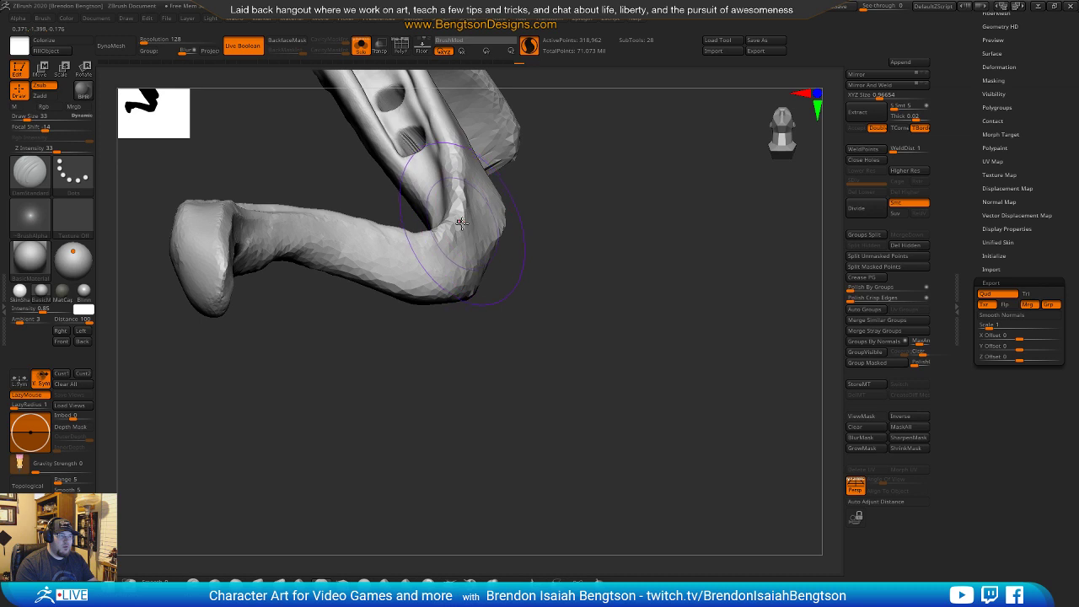
mouse_move(460, 245)
mouse_down()
mouse_move(447, 236)
mouse_move(481, 320)
mouse_move(451, 239)
mouse_up()
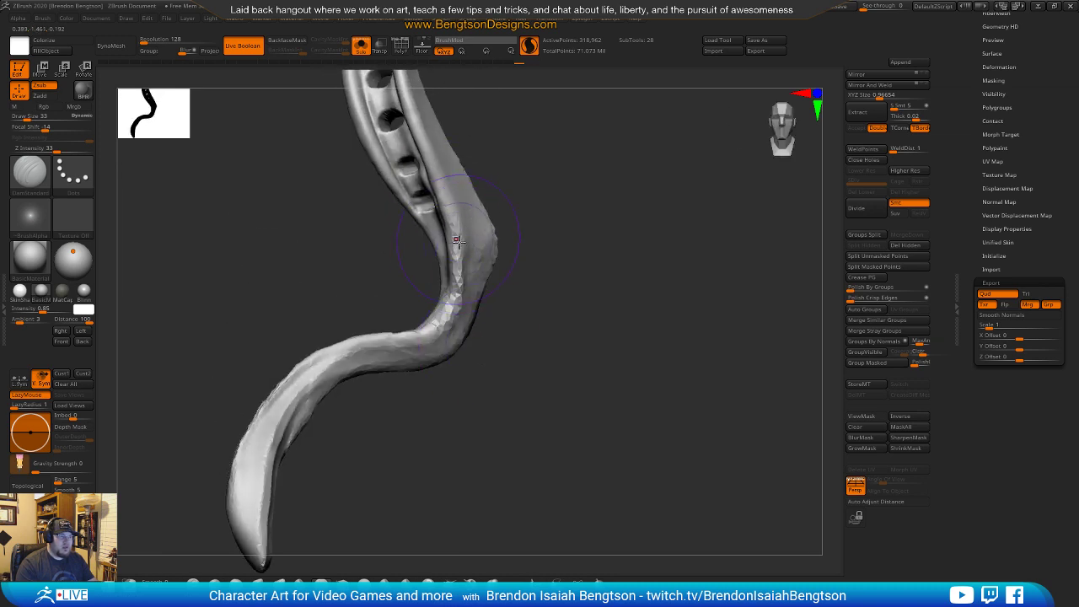
mouse_move(503, 407)
mouse_down()
mouse_move(515, 419)
mouse_move(488, 376)
mouse_move(535, 337)
mouse_up()
key(shift+f)
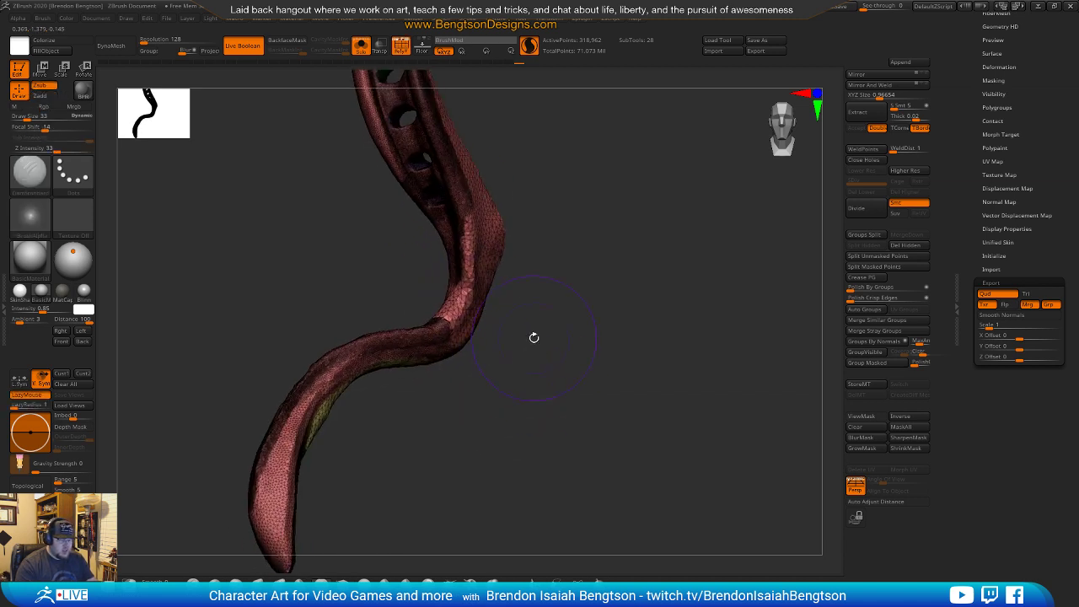
key(shift+f)
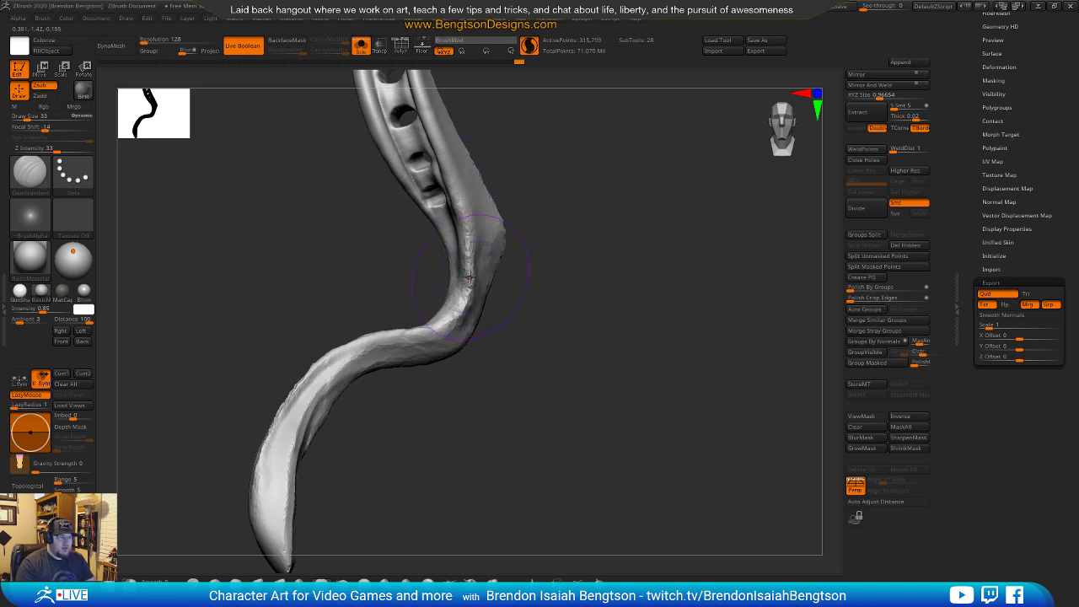
Rework the ridge along the lower bend with the polyframe shown, using DamStandard at size 26, and undo the last three changes.
key(shift+f)
drag(554, 234, 463, 267)
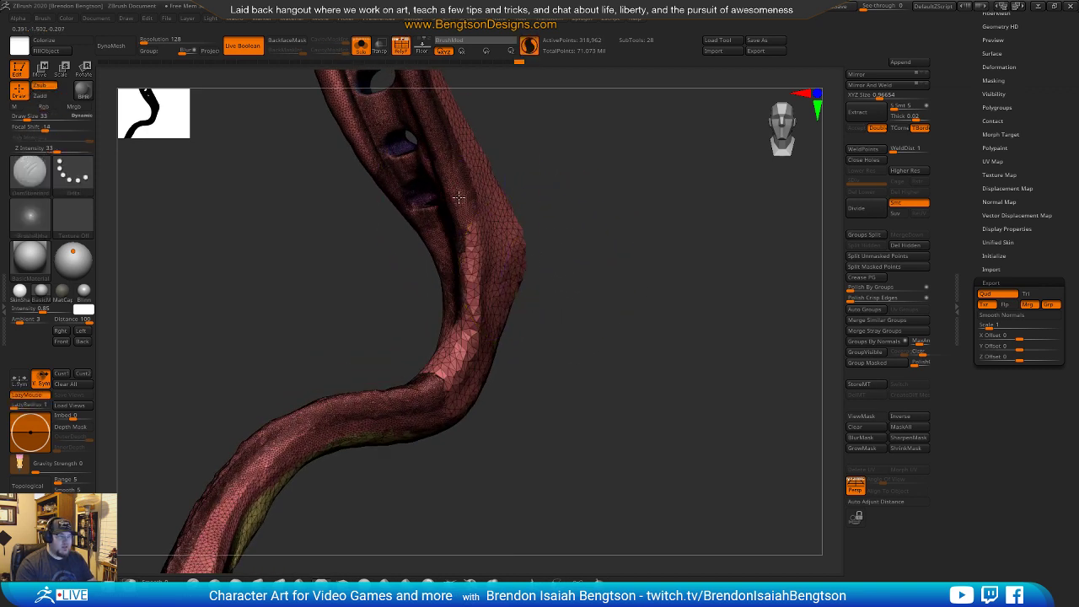
key(space)
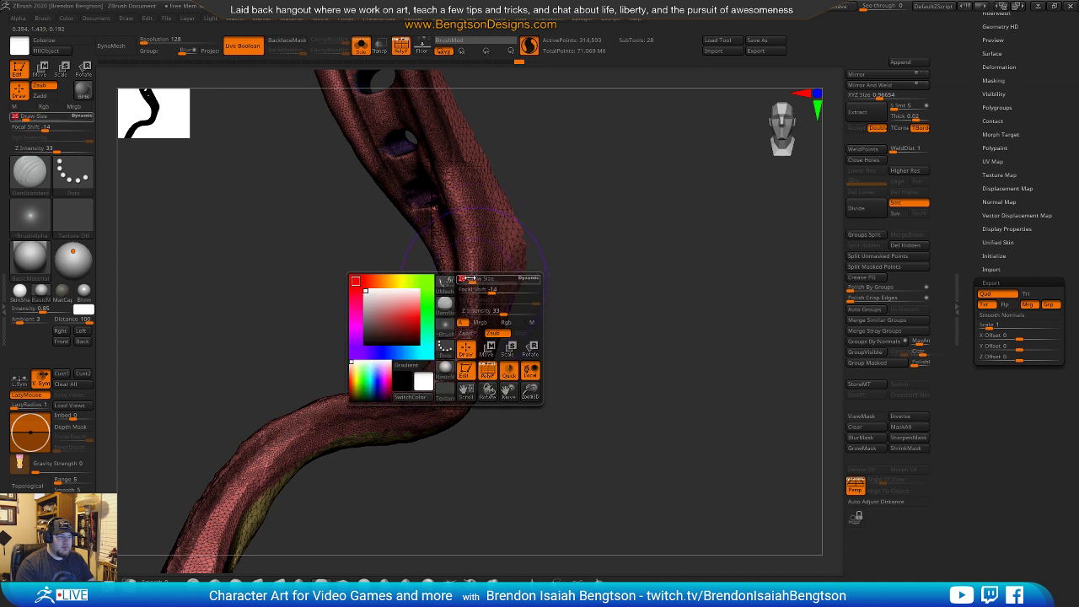
drag(473, 281, 470, 243)
drag(463, 348, 408, 389)
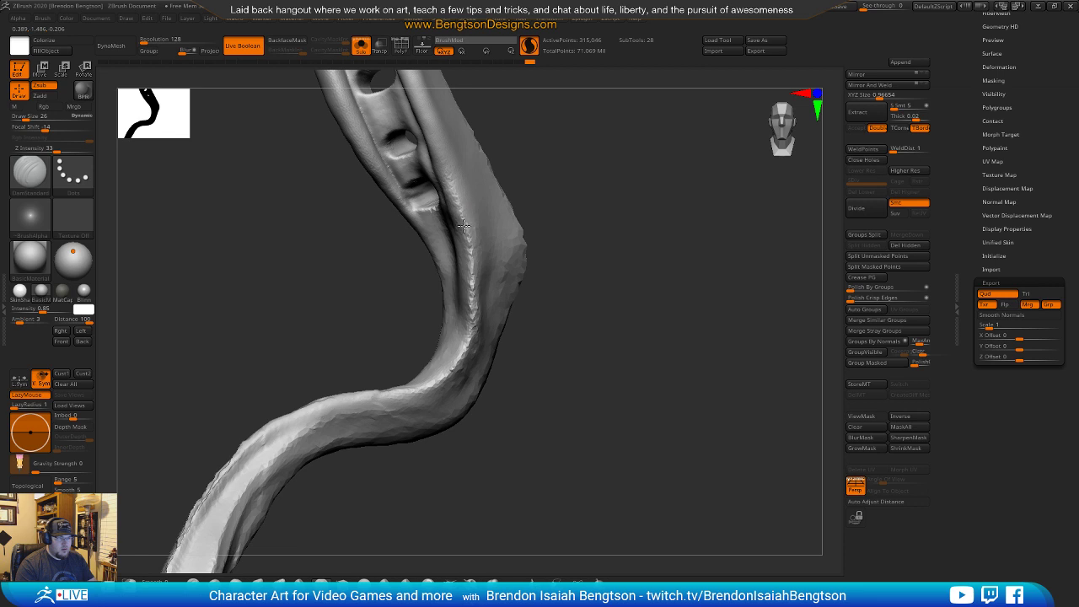
mouse_move(571, 278)
mouse_down()
mouse_move(462, 255)
mouse_move(484, 231)
mouse_move(516, 243)
mouse_move(480, 236)
mouse_up()
key(ctrl+z)
key(ctrl+z)
key(ctrl+z)
Set the Smooth brush to size 17 and intensity 29, soften the lower bend's ridge and redefine it with DamStandard.
key(space)
click(525, 277)
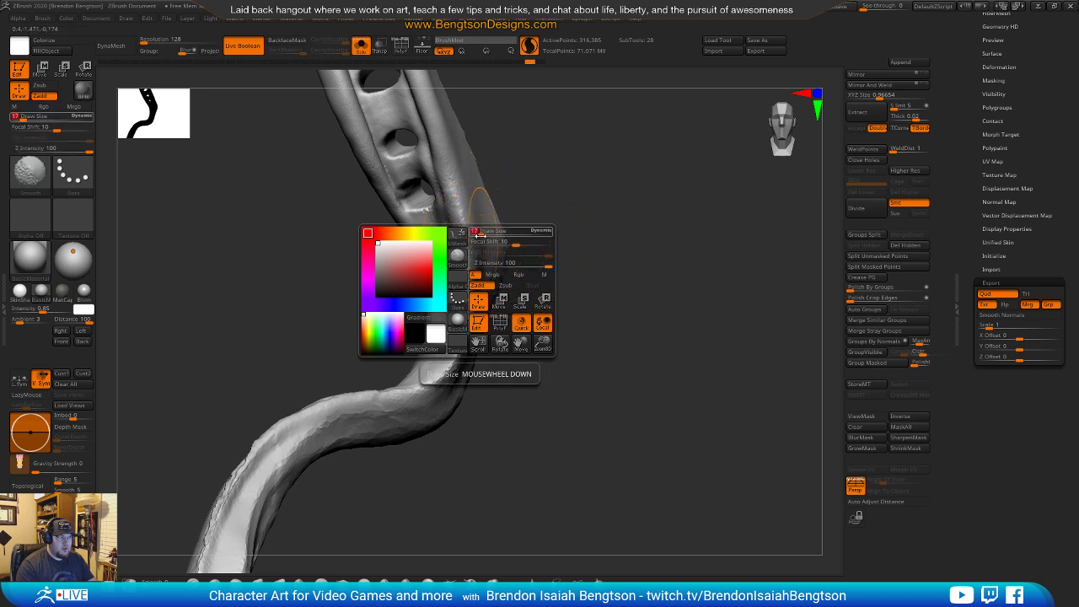
click(514, 264)
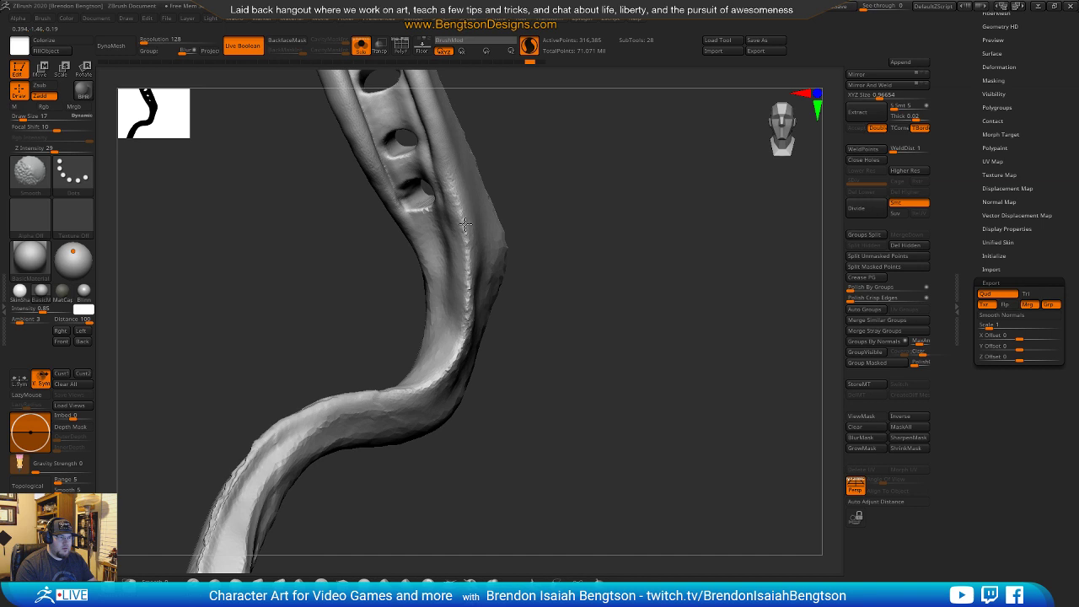
mouse_move(545, 304)
mouse_down()
mouse_move(539, 315)
mouse_move(549, 307)
mouse_up()
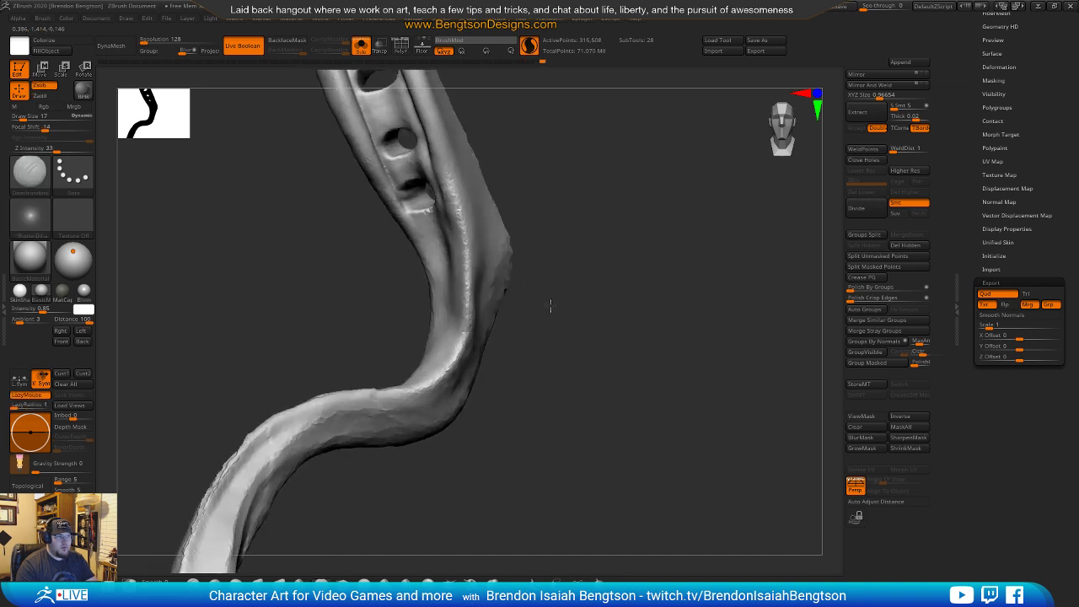
drag(449, 180, 465, 241)
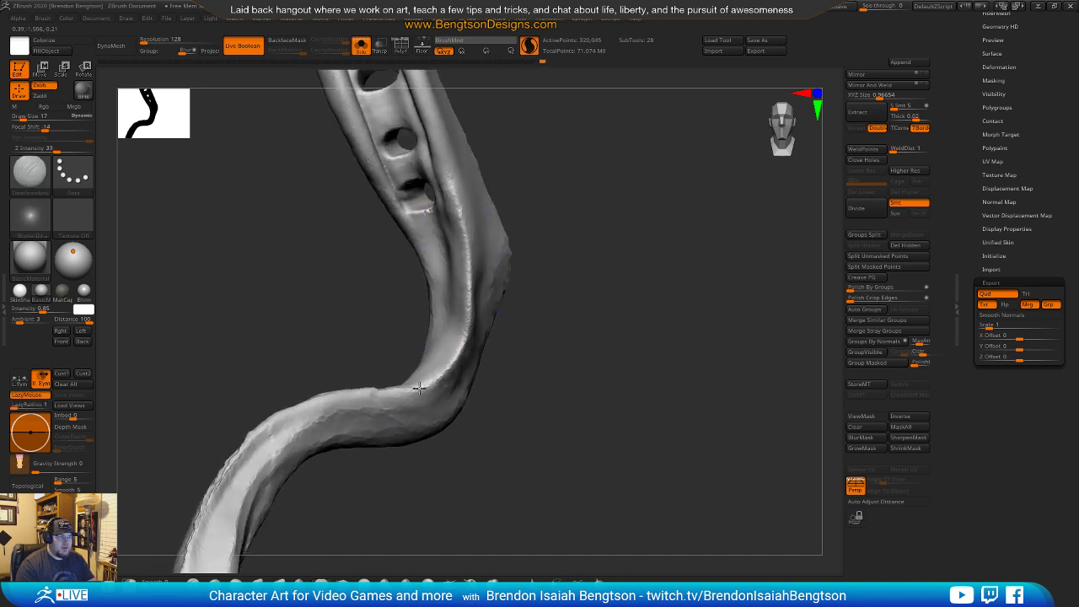
Even out the inner contour of the horn's lower bend with the Move Topological brush.
drag(573, 282, 535, 283)
key(b)
key(m)
key(t)
drag(427, 295, 470, 281)
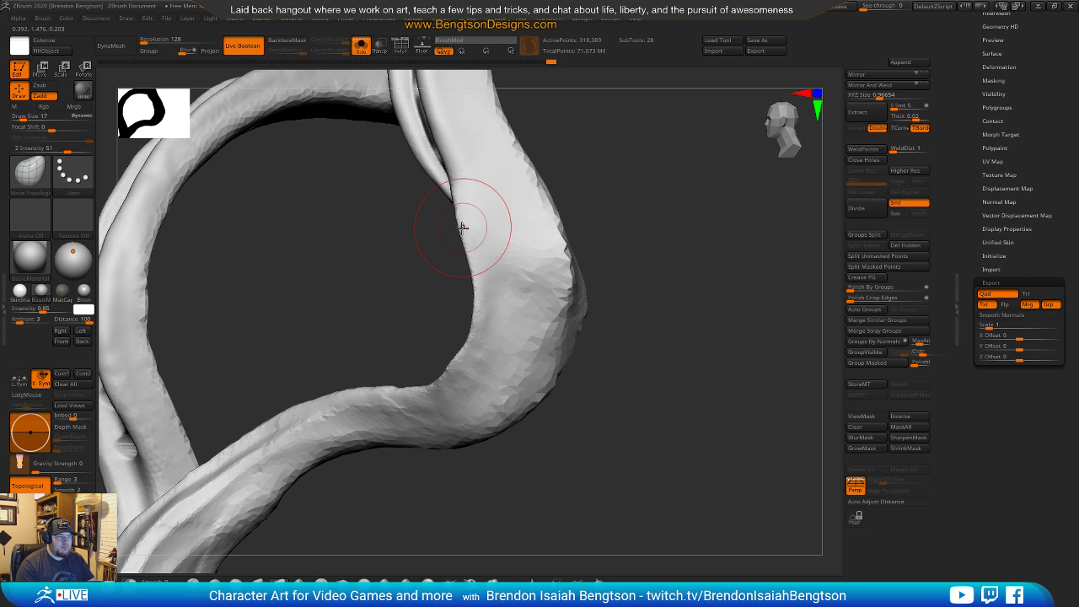
drag(465, 223, 469, 221)
drag(472, 263, 473, 262)
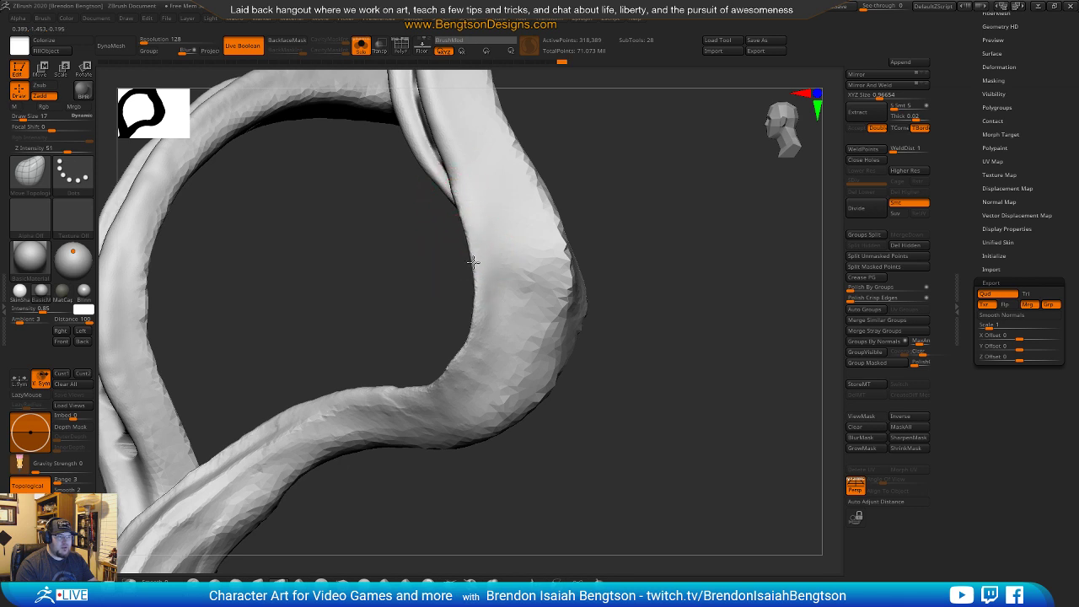
drag(453, 360, 462, 365)
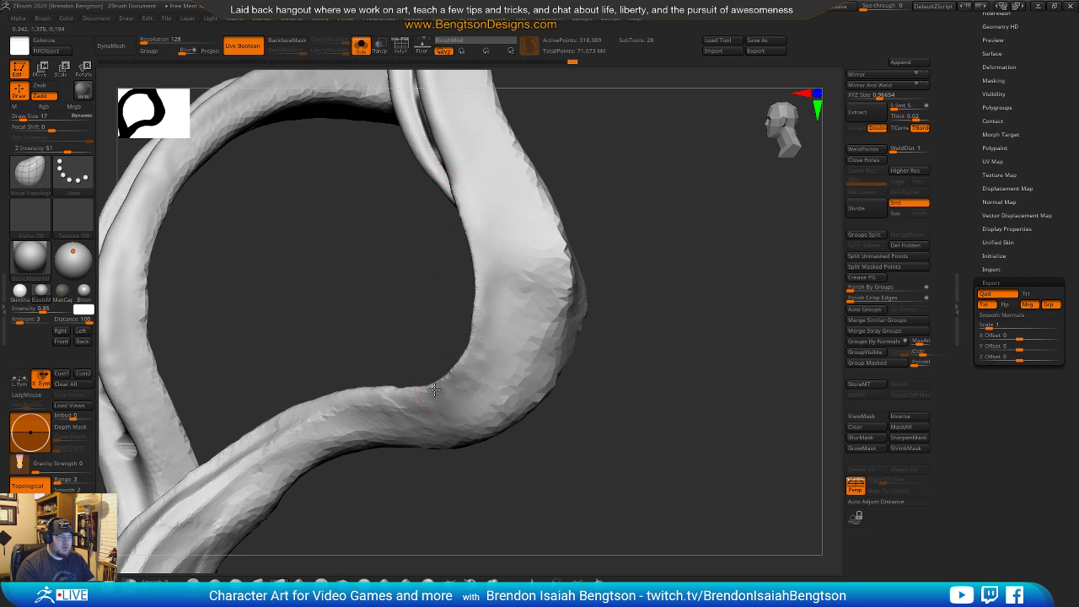
drag(458, 365, 460, 362)
Sharpen the groove rims along the full length of the perforated horn with the DamStandard brush.
mouse_move(683, 445)
alt+mouse_down()
mouse_move(656, 233)
mouse_move(705, 327)
mouse_move(639, 295)
mouse_move(631, 400)
mouse_move(588, 256)
mouse_move(610, 323)
mouse_move(552, 326)
alt+mouse_up()
key(b)
key(d)
key(s)
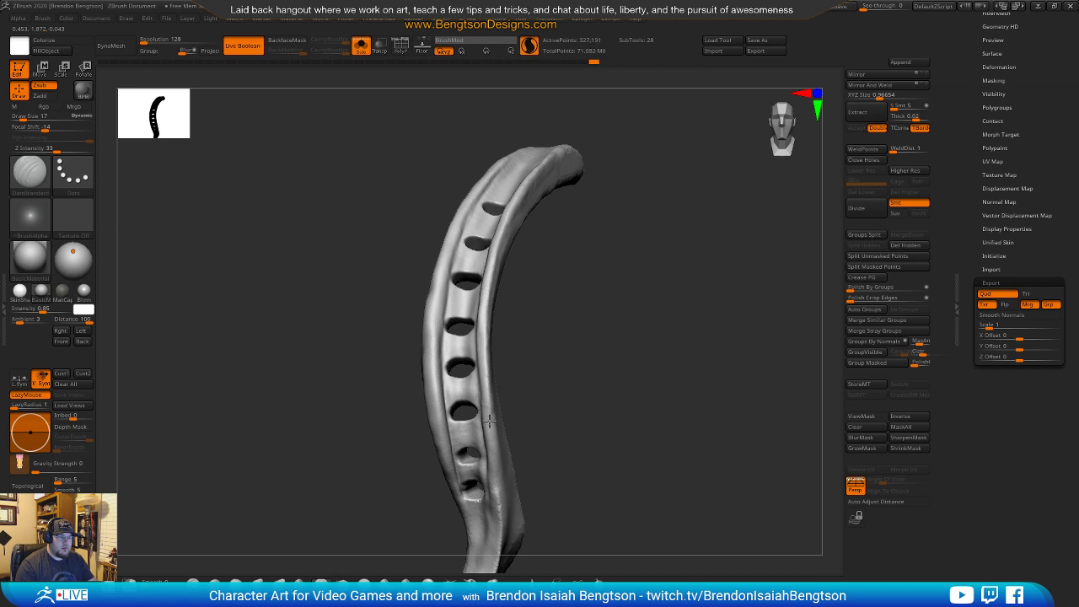
Refine the perforated horn's overall silhouette from the front with the Move Topological brush at size 28.
mouse_move(524, 274)
mouse_down()
mouse_move(543, 294)
mouse_move(573, 293)
mouse_move(541, 296)
mouse_up()
key(b)
key(m)
key(t)
key(space)
drag(452, 362, 454, 362)
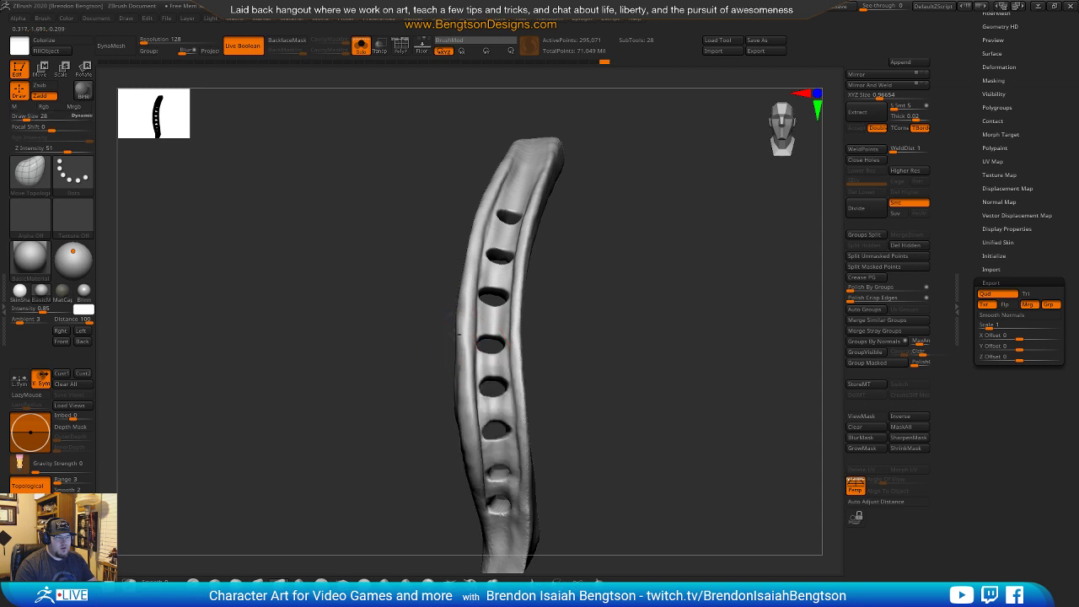
right_drag(474, 309, 420, 314)
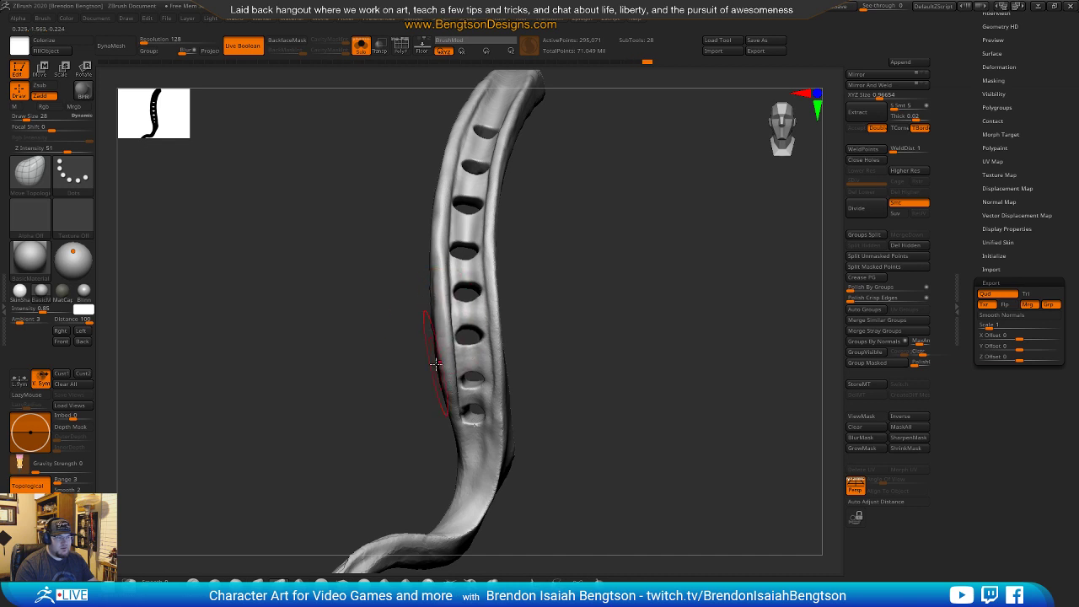
mouse_move(439, 364)
right_down()
mouse_move(612, 340)
mouse_move(616, 294)
mouse_move(626, 401)
mouse_move(621, 385)
right_up()
Set the brush size to 15, try reshaping the lowest holes and undo the last two changes.
key(space)
drag(501, 375, 493, 375)
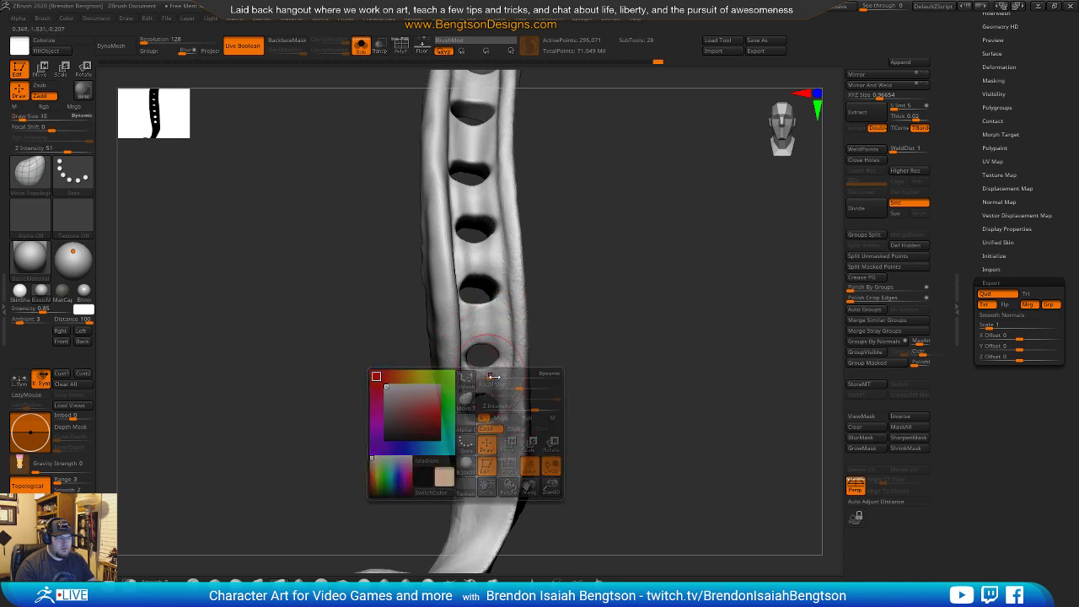
key(ctrl+z)
key(ctrl+z)
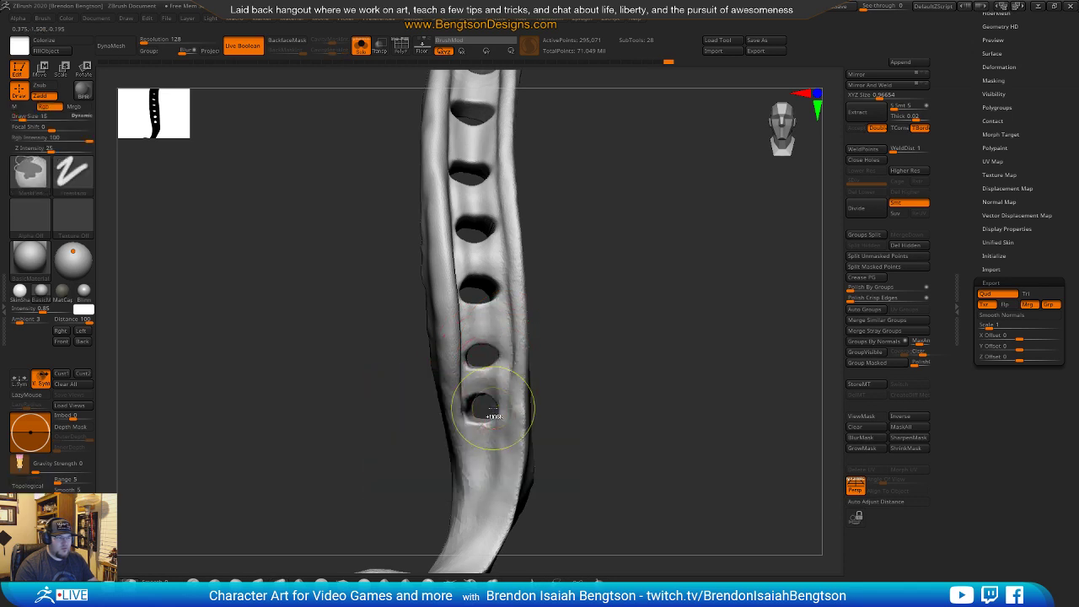
Build up the surface around the two lowest holes with the ClayBuildup brush and toggle its LazyMouse setting.
key(b)
key(c)
key(b)
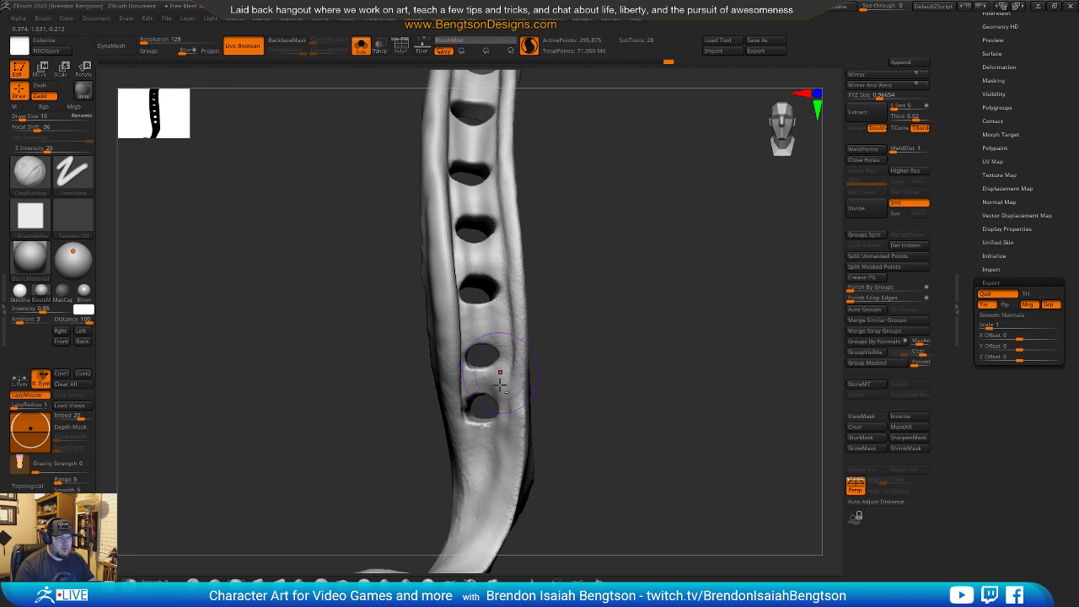
right_drag(596, 323, 542, 224)
click(28, 395)
mouse_move(591, 255)
right_down()
mouse_move(631, 270)
mouse_move(648, 300)
mouse_move(581, 344)
right_up()
Carve the groove edges beside and below the lowest hole with the DamStandard brush, working from several angles.
key(b)
key(d)
key(s)
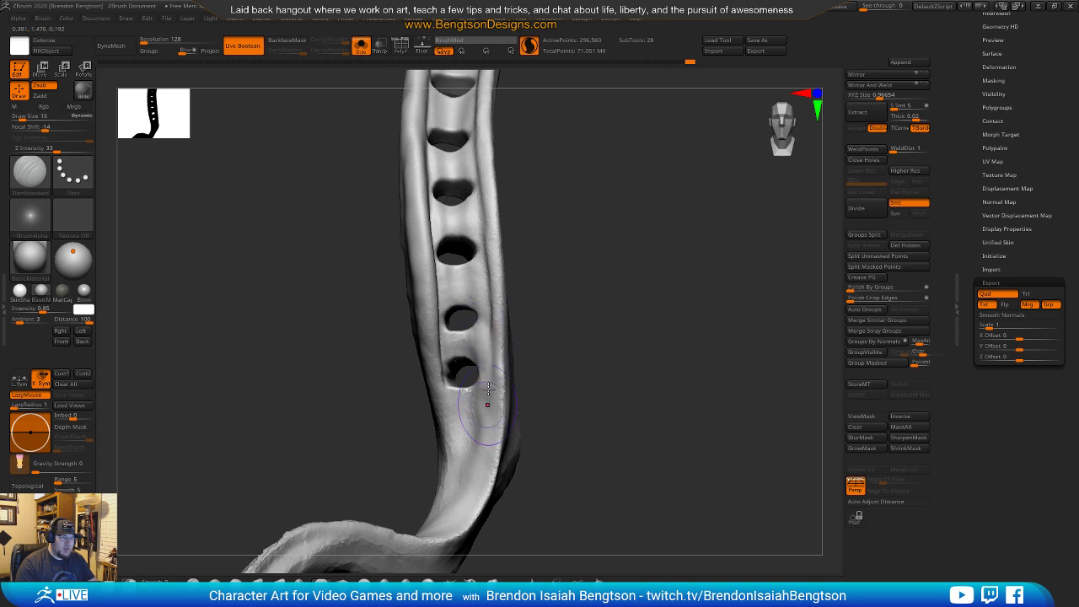
right_drag(577, 334, 466, 368)
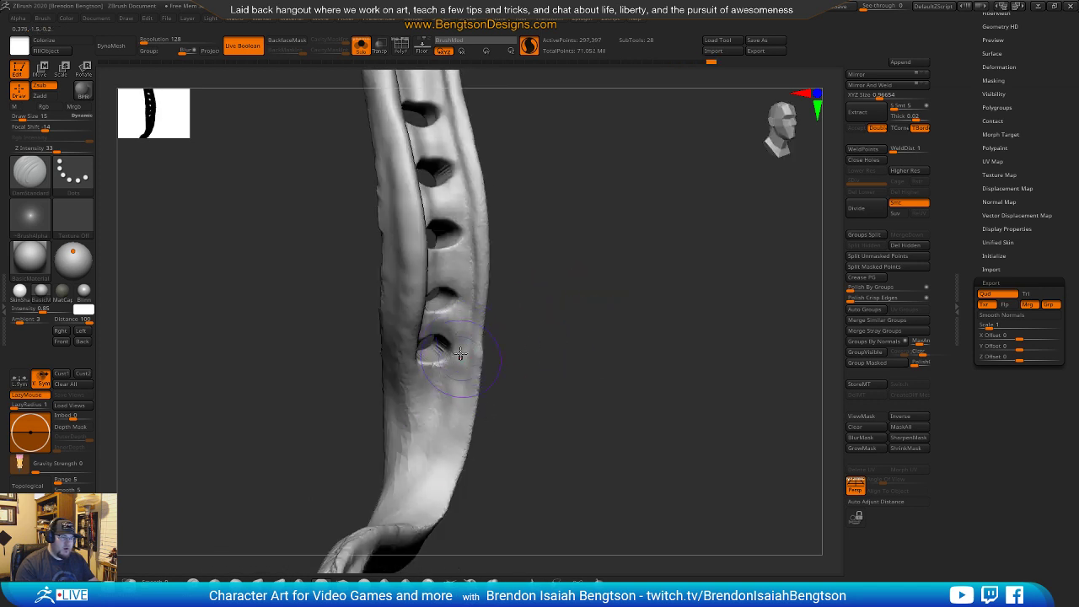
right_drag(561, 327, 585, 264)
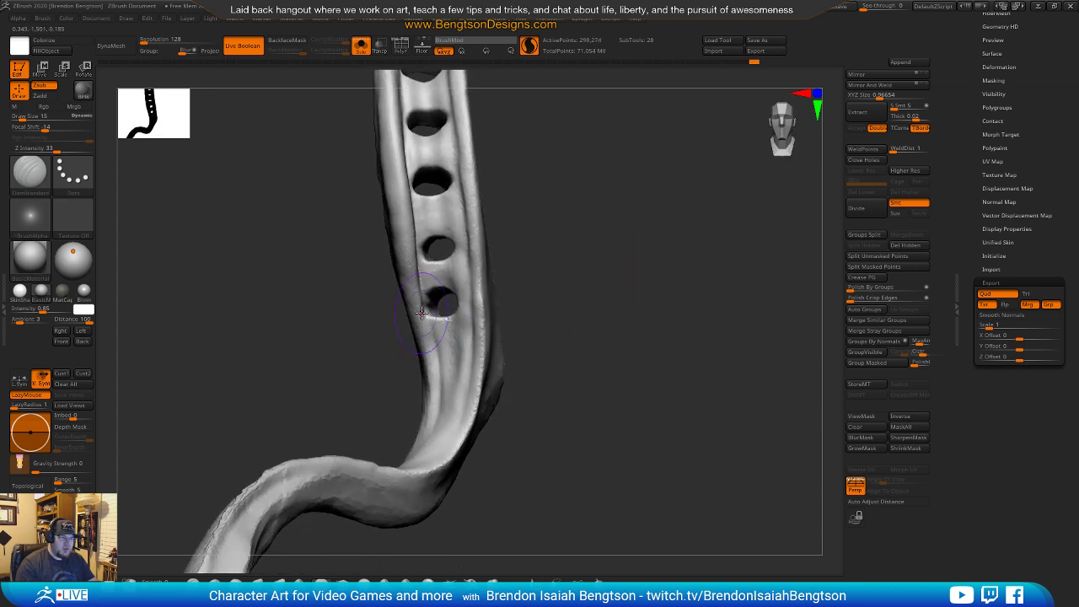
Set the Move Topological brush size to 10 for detail work around the horn's lowest hole.
mouse_move(485, 245)
right_down()
mouse_move(647, 307)
mouse_move(624, 279)
mouse_move(624, 298)
right_up()
key(shift)
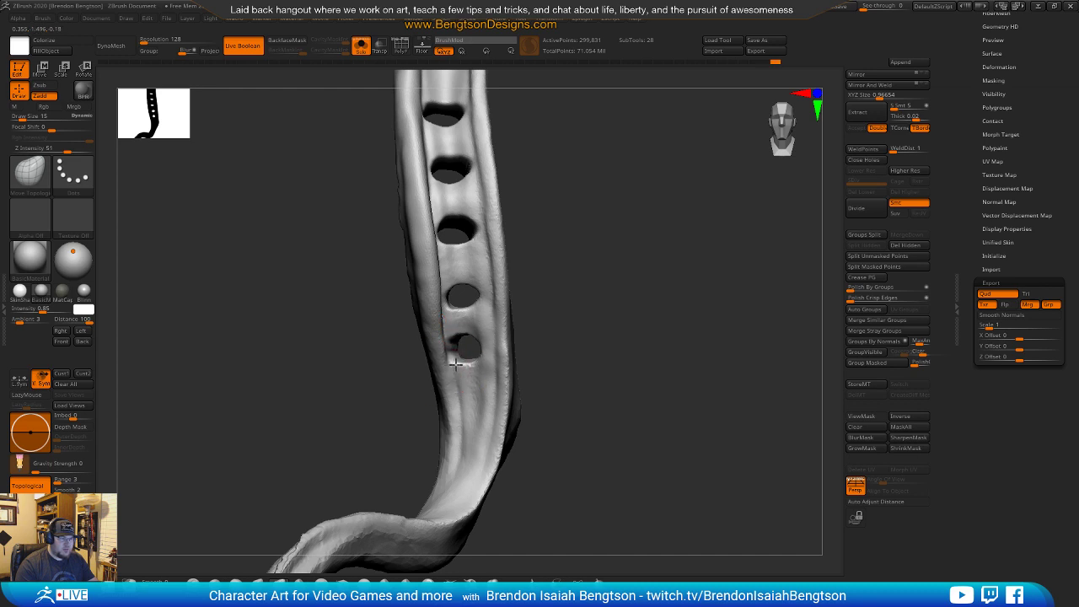
key(s)
click(441, 358)
text(10)
key(Return)
Carve the long ridge beside the horn's holes with the DamStandard brush at size 23.
mouse_move(566, 284)
right_down()
mouse_move(593, 294)
mouse_move(568, 294)
mouse_move(582, 286)
mouse_move(557, 253)
mouse_move(489, 202)
mouse_move(540, 308)
mouse_move(582, 180)
right_up()
key(b)
key(d)
key(s)
key(s)
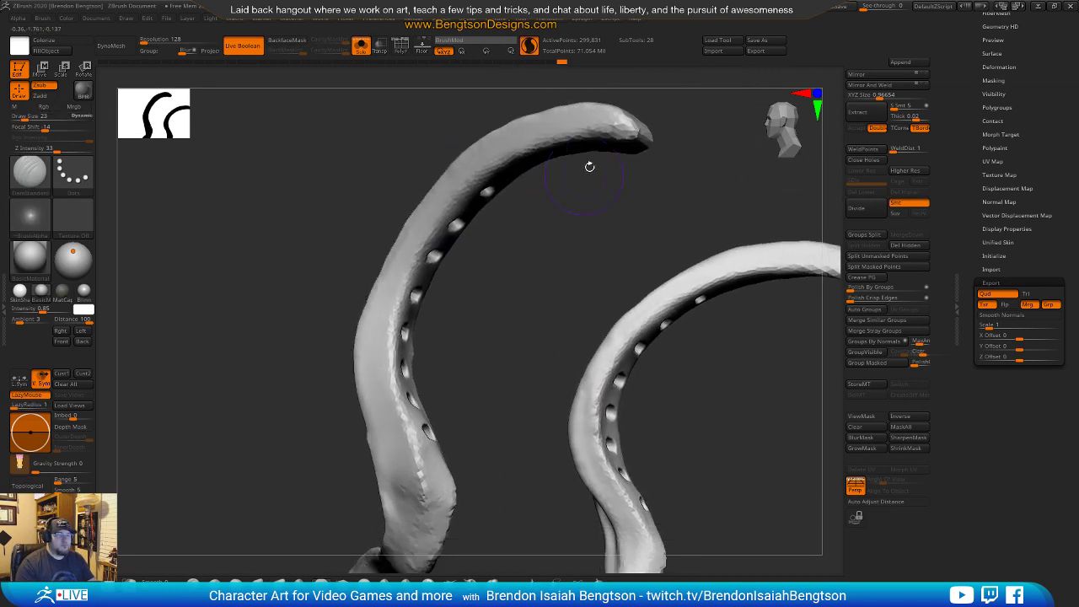
drag(476, 182, 440, 216)
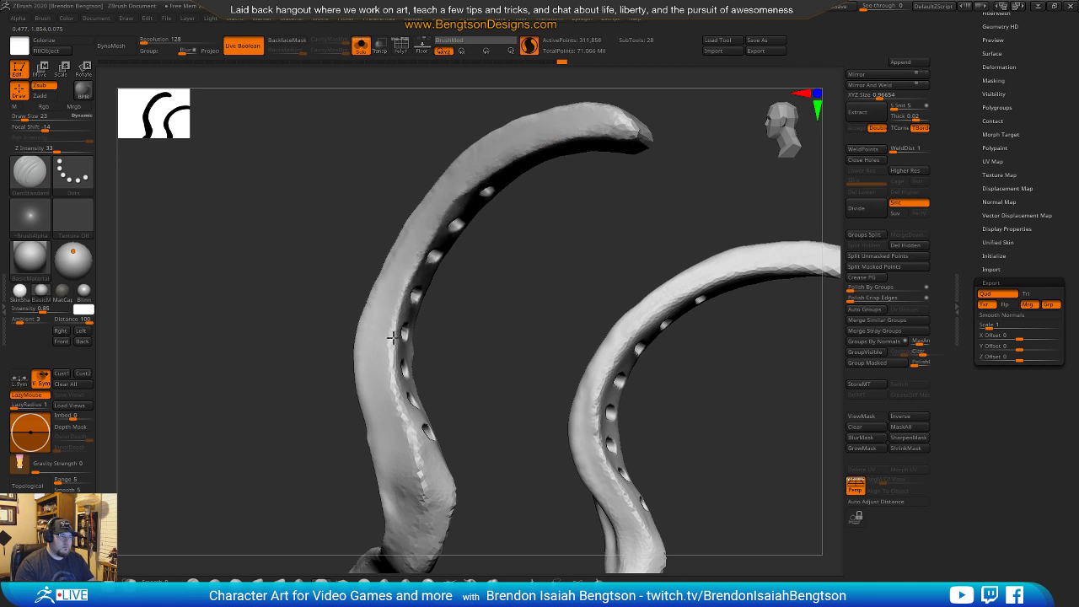
drag(397, 387, 426, 538)
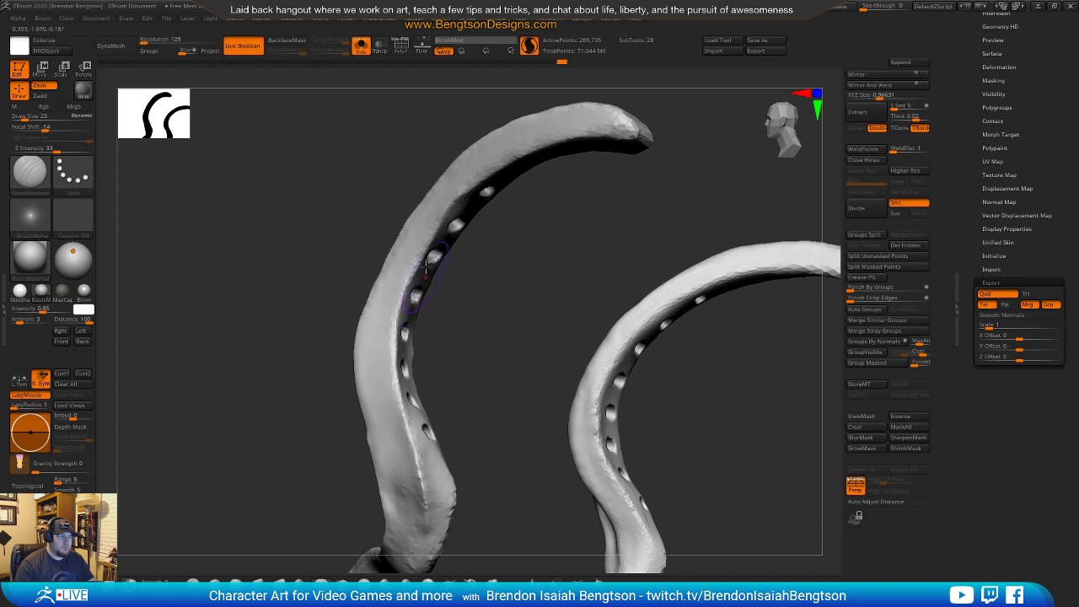
Switch to the Move Topological brush and set its size to 33 for shaping the horn.
right_drag(493, 325, 476, 255)
key(b)
key(m)
key(t)
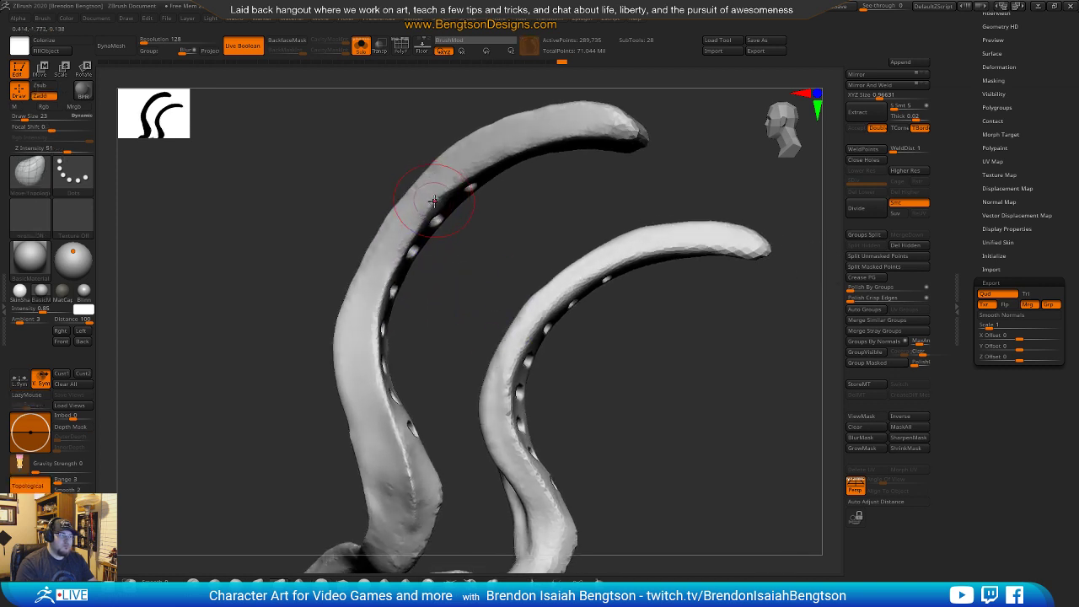
mouse_move(435, 204)
right_down()
mouse_move(556, 208)
mouse_move(554, 160)
mouse_move(559, 267)
mouse_move(575, 246)
mouse_move(663, 253)
mouse_move(578, 238)
mouse_move(568, 297)
mouse_move(537, 286)
right_up()
key(space)
drag(428, 312, 433, 312)
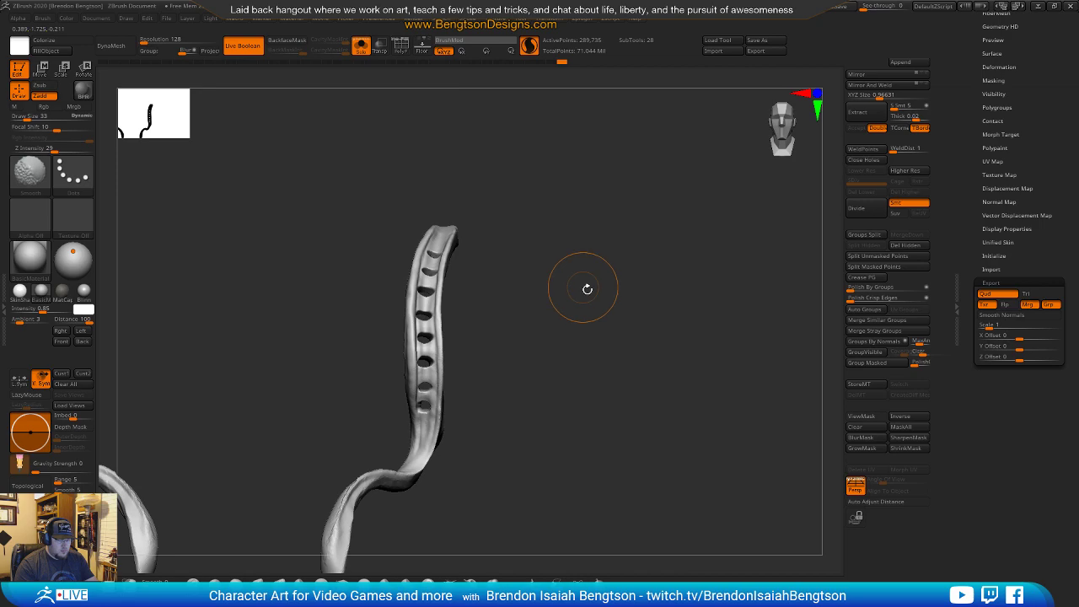
Show the full headdress, set the Move Topological brush size to 124 and mirror and weld the horns.
key(alt+s)
mouse_move(631, 312)
ctrl+right_down()
mouse_move(632, 336)
mouse_move(597, 322)
mouse_move(580, 329)
mouse_move(598, 345)
mouse_move(616, 341)
mouse_move(607, 345)
mouse_move(607, 328)
mouse_move(734, 308)
mouse_move(699, 258)
mouse_move(679, 267)
mouse_move(695, 267)
ctrl+right_up()
key(space)
drag(577, 258, 584, 263)
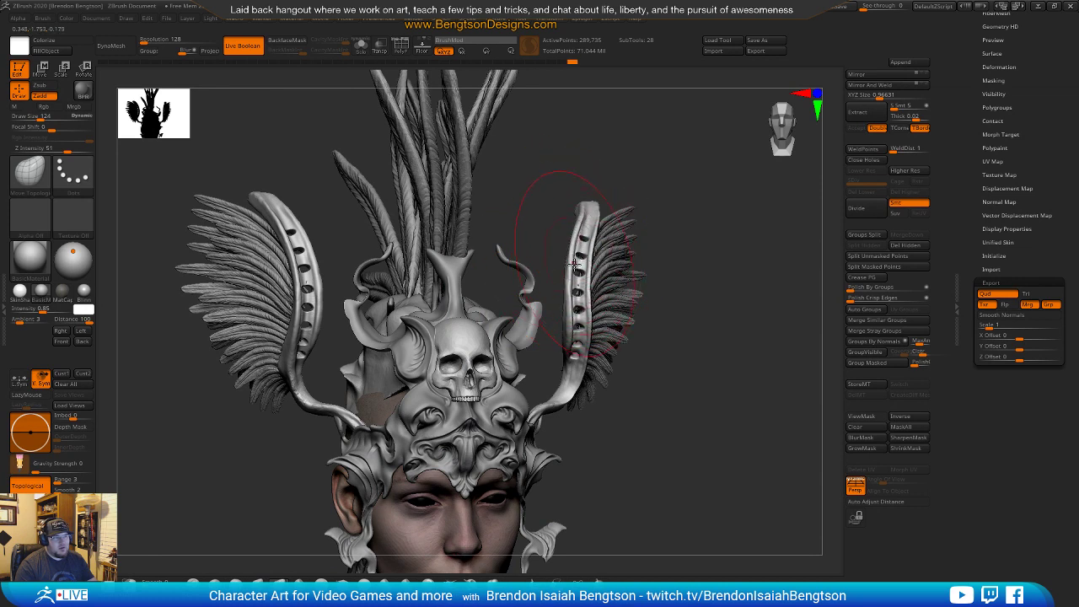
click(872, 86)
Reshape the horns' tips and upper curve with the Move Topological brush, working from the front, above and the side.
mouse_move(708, 254)
mouse_down()
mouse_move(672, 239)
mouse_move(582, 249)
mouse_up()
drag(596, 201, 601, 200)
drag(625, 144, 619, 270)
drag(603, 185, 631, 192)
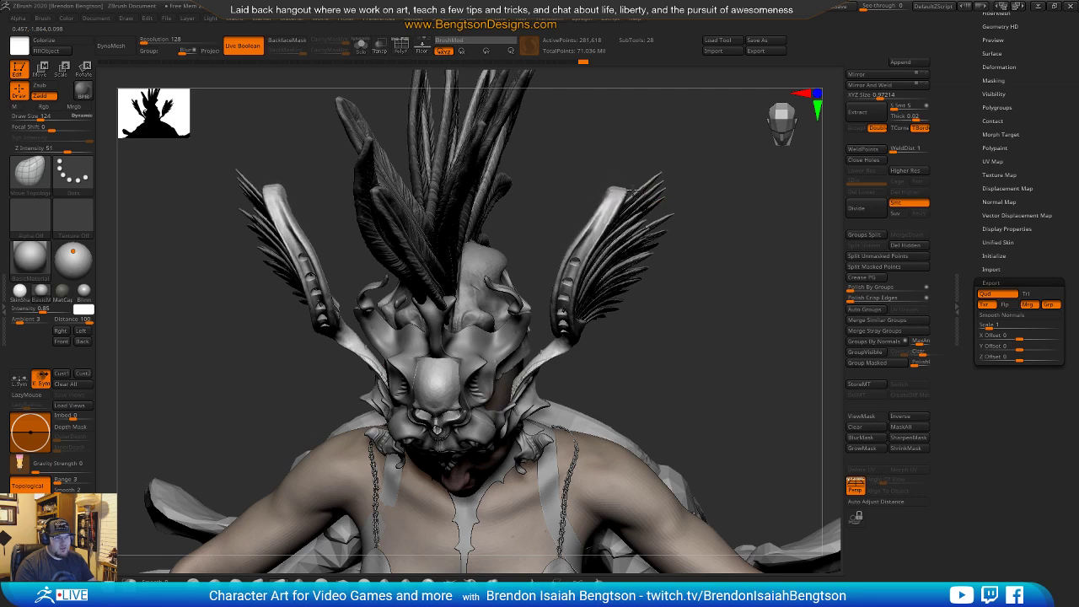
drag(779, 284, 742, 278)
drag(706, 310, 666, 253)
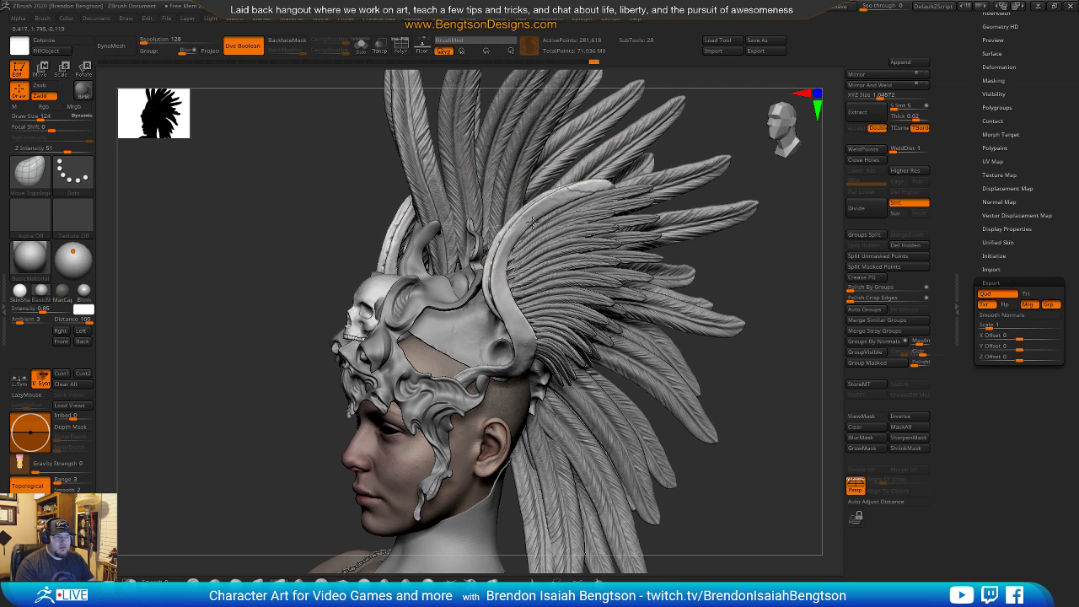
drag(752, 254, 685, 250)
drag(665, 291, 681, 300)
mouse_move(602, 419)
mouse_down()
mouse_move(604, 434)
mouse_move(595, 406)
mouse_up()
mouse_move(705, 380)
mouse_down()
mouse_move(672, 342)
mouse_move(681, 398)
mouse_move(708, 431)
mouse_up()
Duplicate the ornate headpiece subtool and isolate the copy on its own.
alt+click(443, 255)
drag(1006, 108, 1004, 163)
click(994, 191)
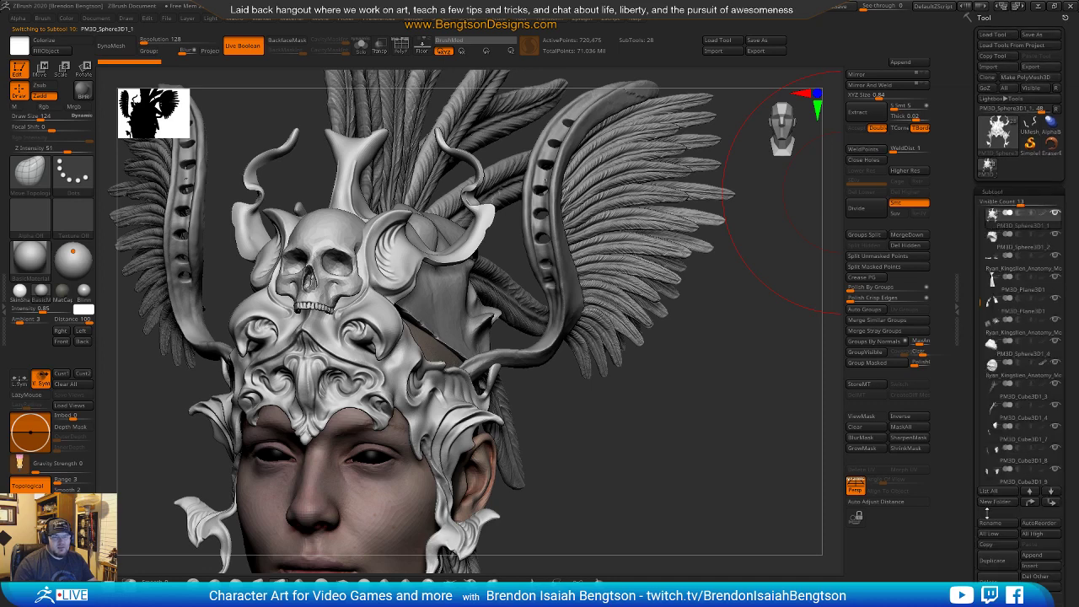
click(993, 561)
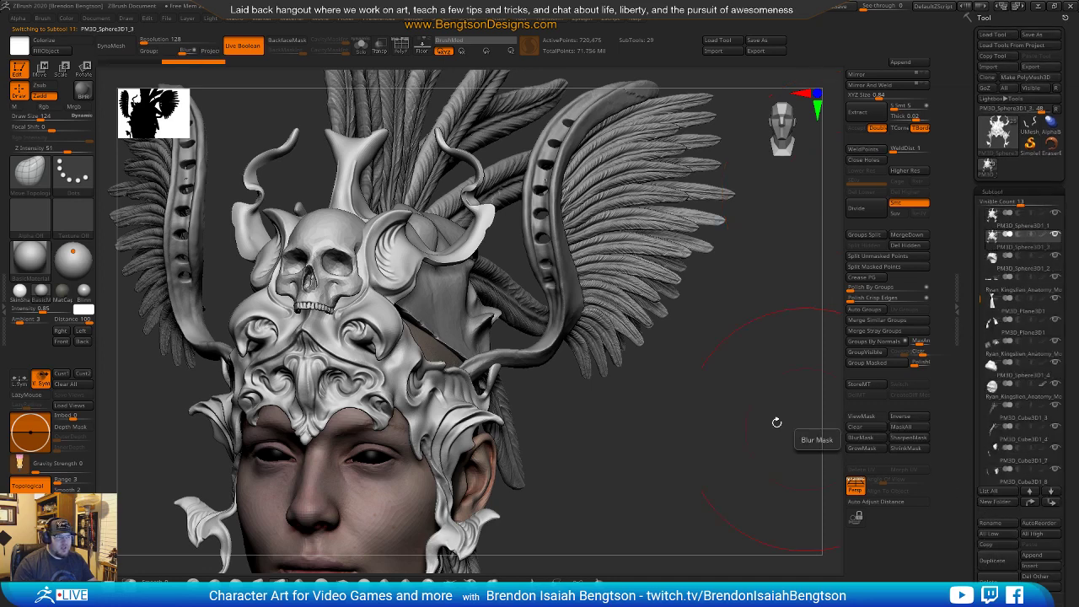
key(ctrl+shift+s)
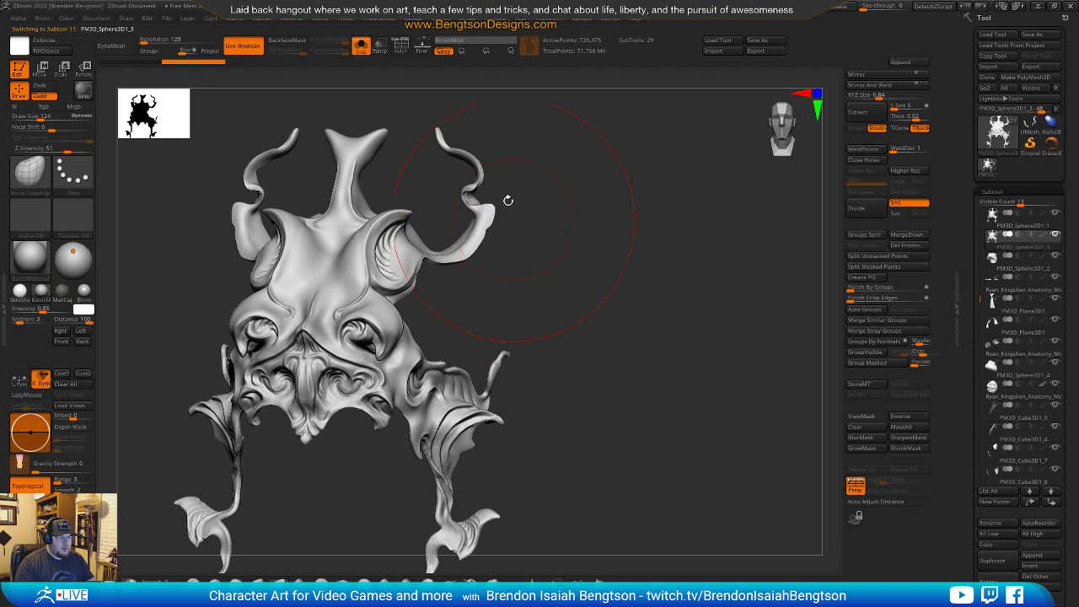
Isolate the two curled side pieces of the duplicated headpiece with a lasso selection and delete the hidden geometry.
drag(483, 145, 595, 267)
mouse_move(542, 150)
ctrl+shift+mouse_down()
mouse_move(459, 99)
mouse_move(426, 114)
mouse_move(409, 244)
mouse_move(658, 223)
mouse_move(660, 206)
mouse_move(668, 268)
ctrl+shift+mouse_up()
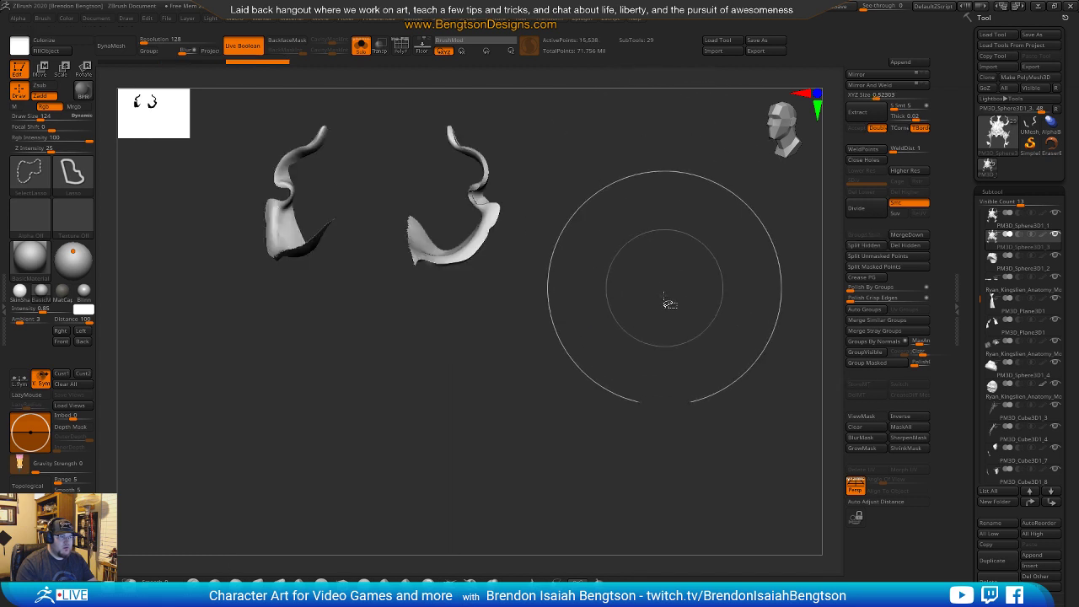
mouse_move(708, 333)
mouse_down()
mouse_move(681, 350)
mouse_move(675, 341)
mouse_move(681, 354)
mouse_move(644, 314)
mouse_up()
mouse_move(414, 216)
ctrl+alt+shift+mouse_down()
mouse_move(377, 248)
mouse_move(430, 308)
ctrl+alt+shift+mouse_up()
ctrl+alt+shift+drag(434, 253, 432, 251)
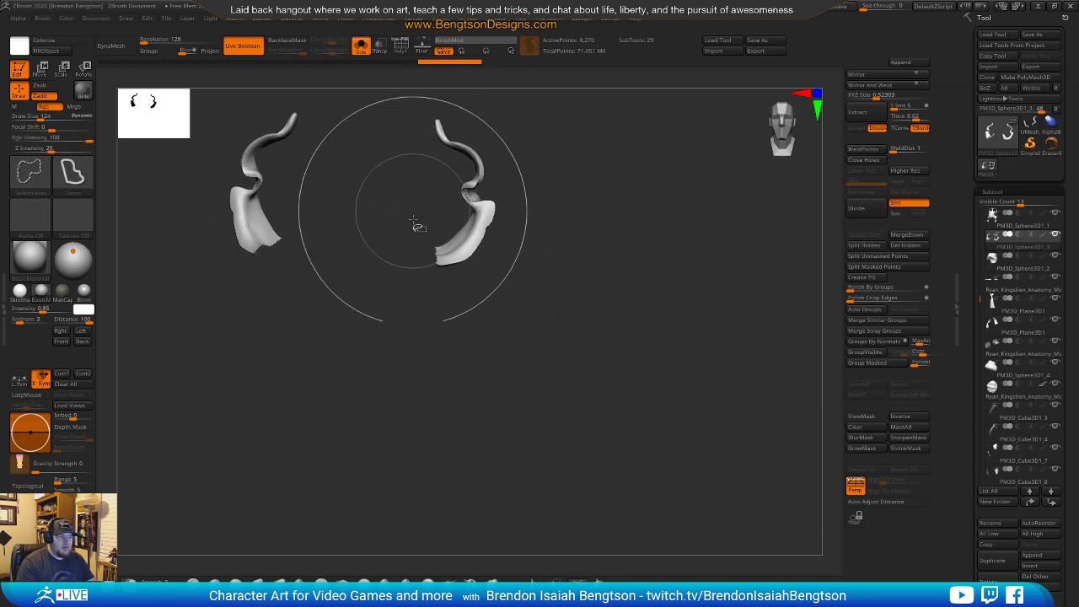
click(908, 246)
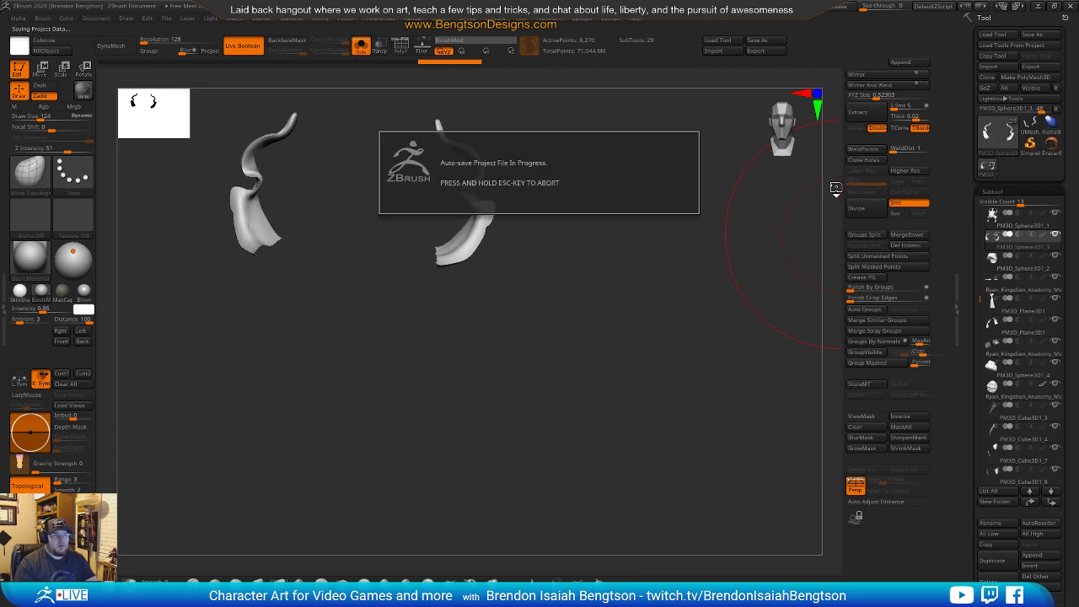
Abort the auto-save, close the holes in the two cut curls and show the full model again.
key(Escape)
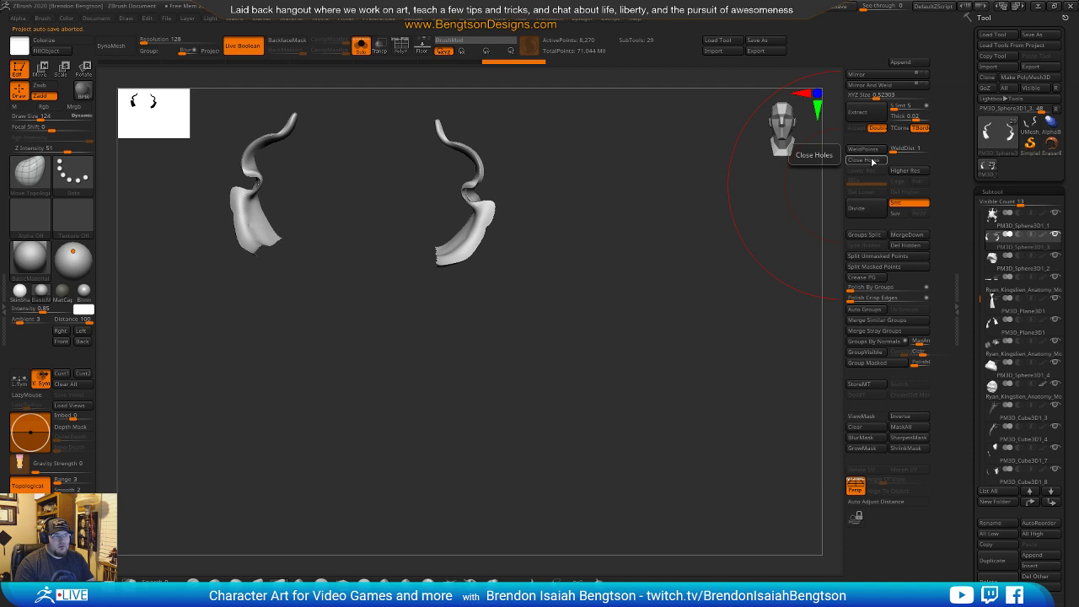
alt+drag(663, 320, 795, 169)
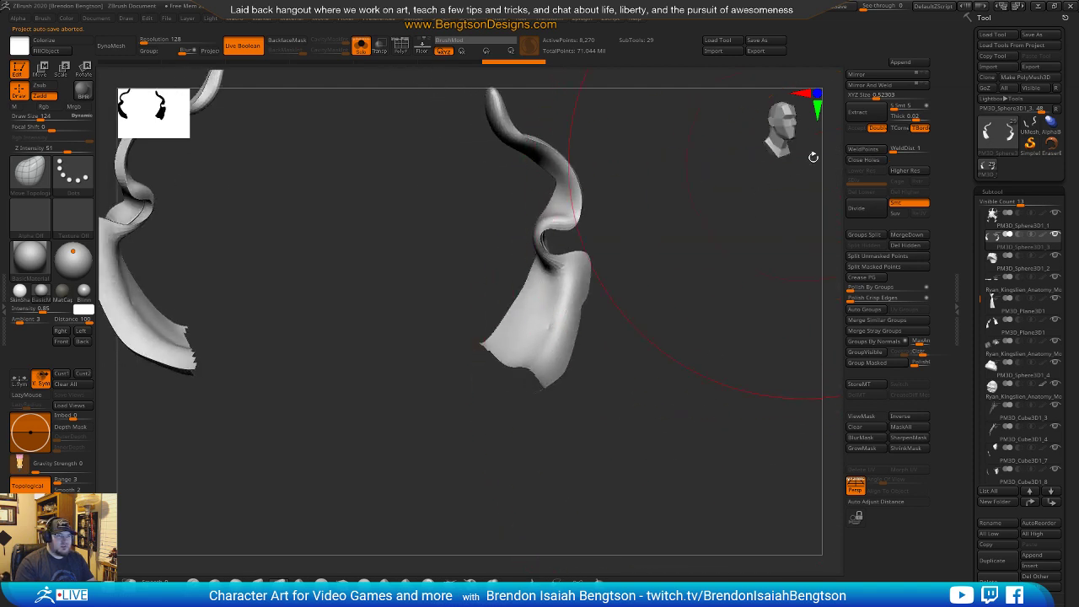
click(856, 166)
alt+drag(679, 410, 656, 381)
key(alt+s)
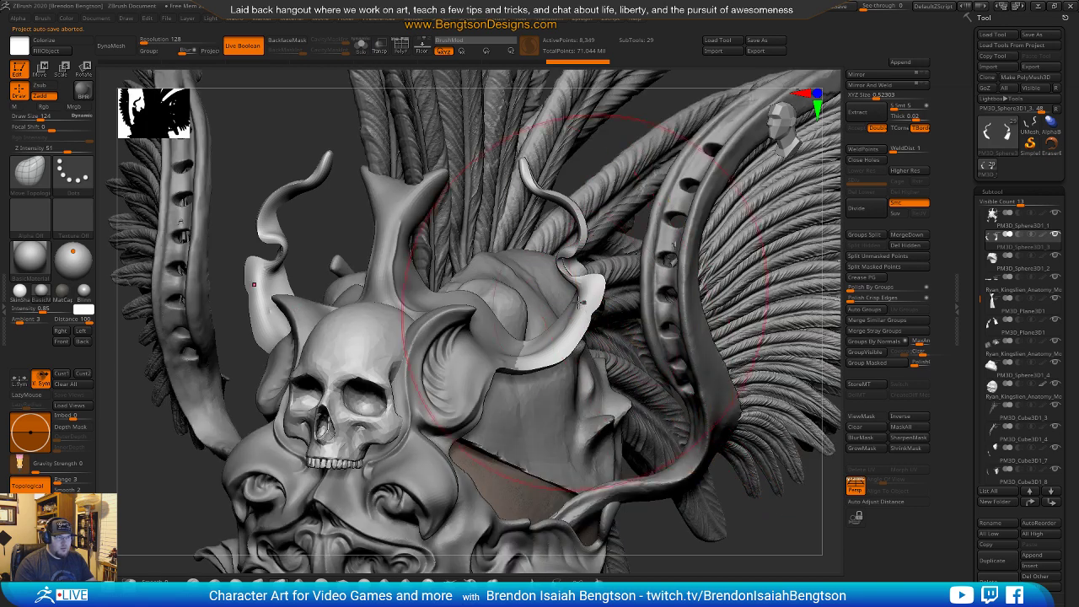
key(w)
shift+drag(758, 517, 702, 318)
drag(393, 329, 485, 441)
key(ctrl+z)
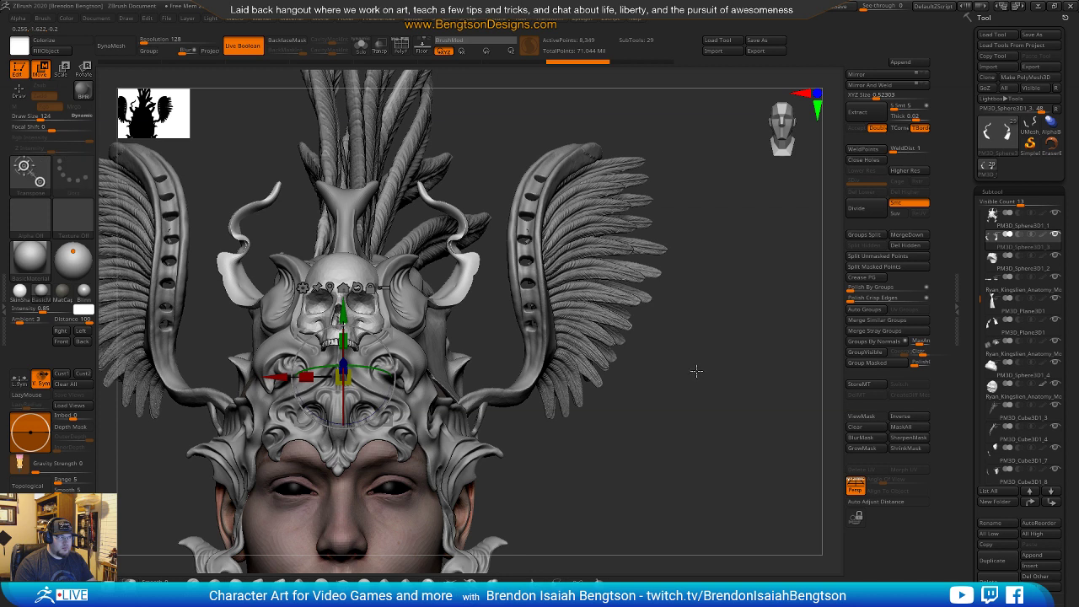
key(q)
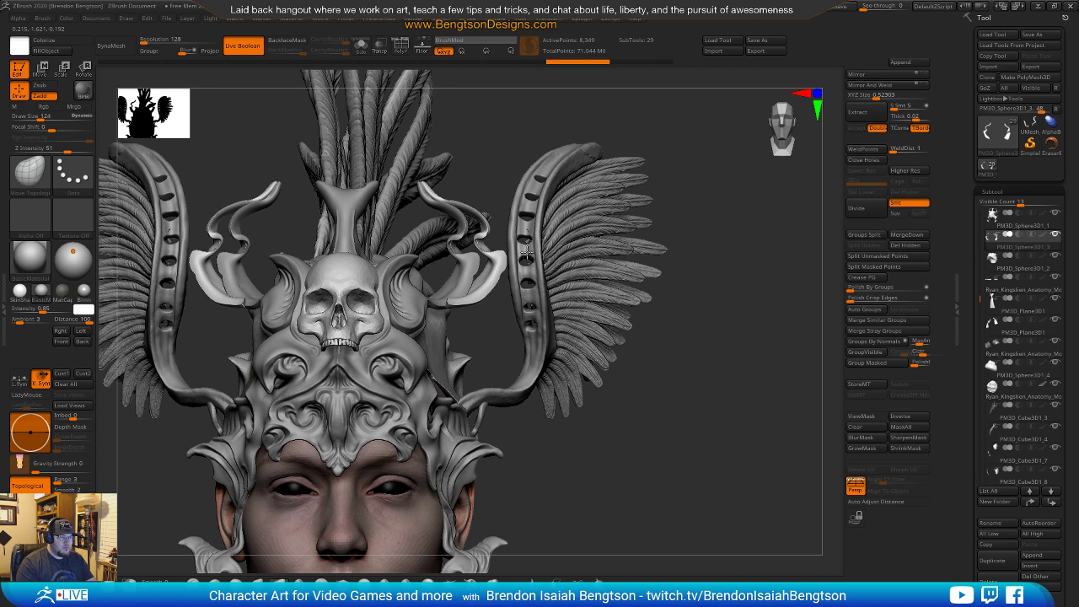
Center the gizmo on the duplicated curls, then move and rotate them down beside the headpiece above the ears.
key(w)
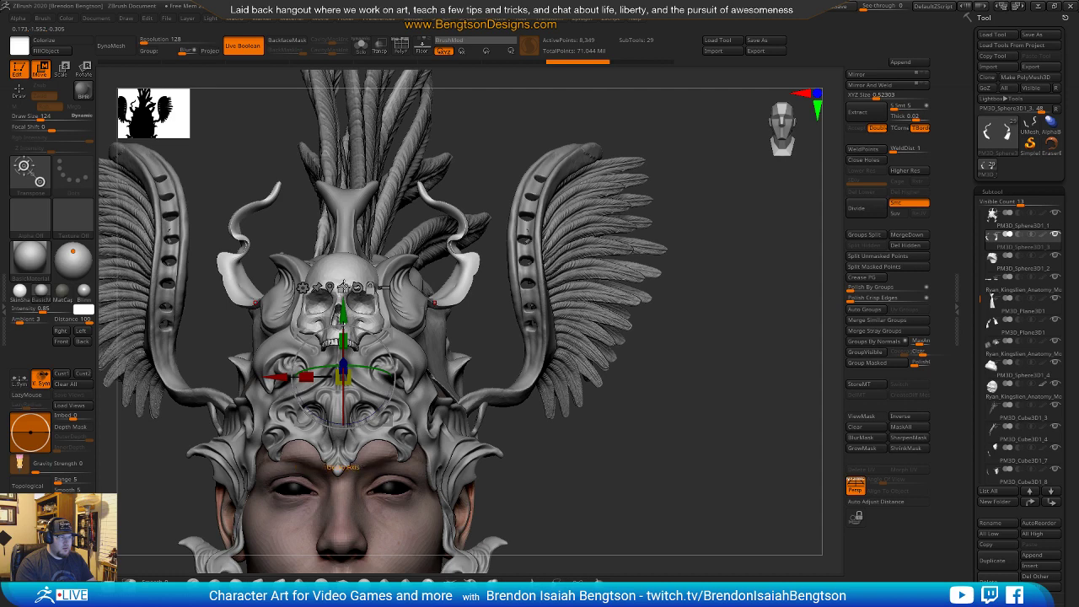
click(329, 287)
drag(481, 219, 561, 365)
drag(680, 439, 659, 419)
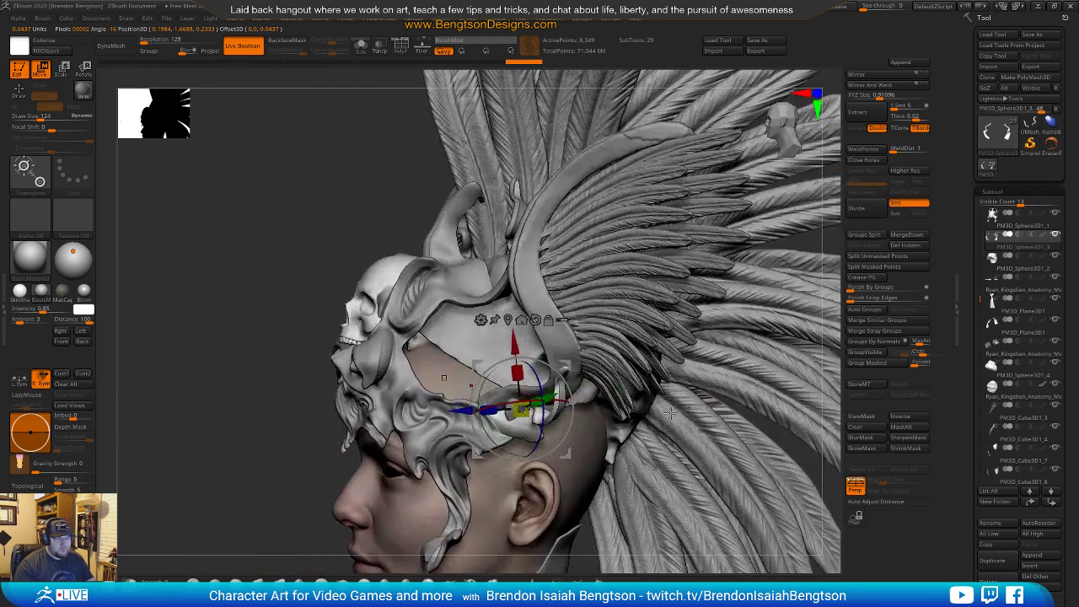
drag(586, 407, 564, 400)
drag(555, 361, 587, 377)
right_drag(481, 407, 592, 423)
alt+right_drag(659, 419, 656, 364)
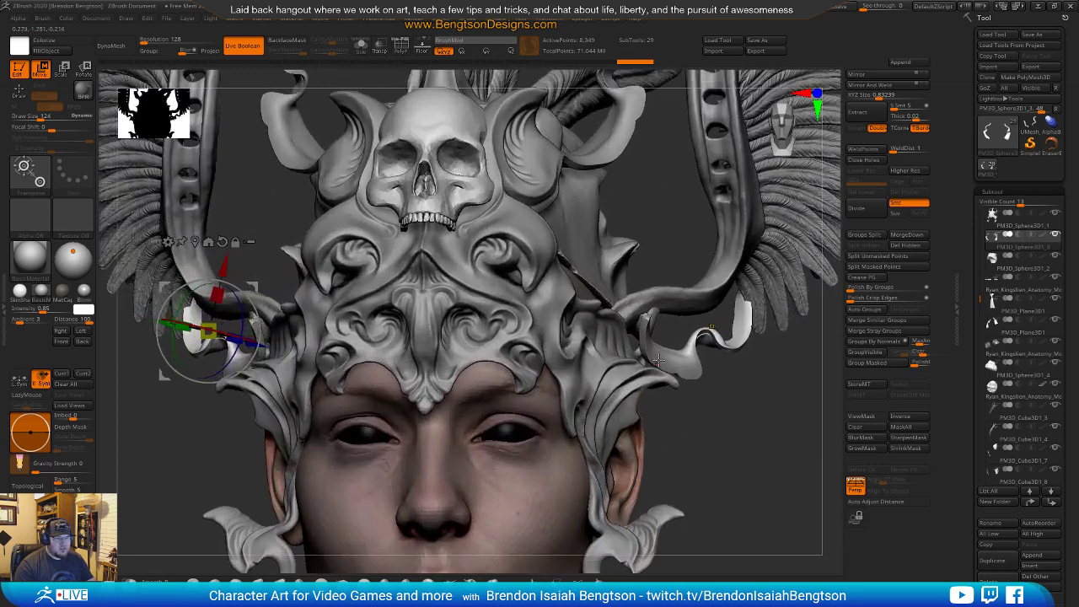
Place the gizmo on the other side's curl and rotate and move the curls against the side of the head.
alt+click(711, 328)
alt+right_drag(781, 447, 659, 390)
drag(618, 335, 707, 295)
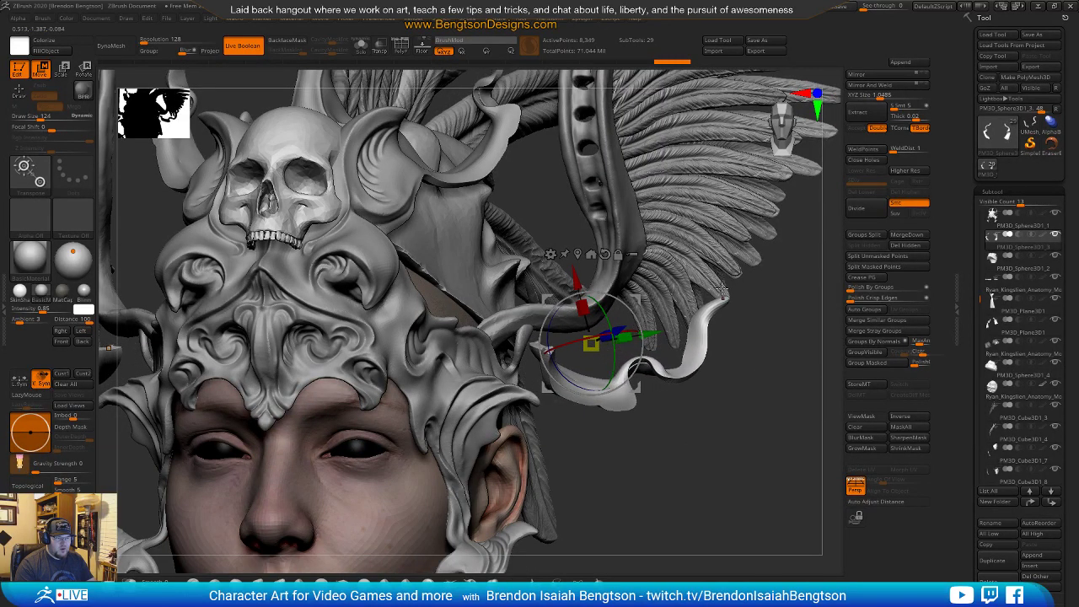
drag(744, 449, 808, 277)
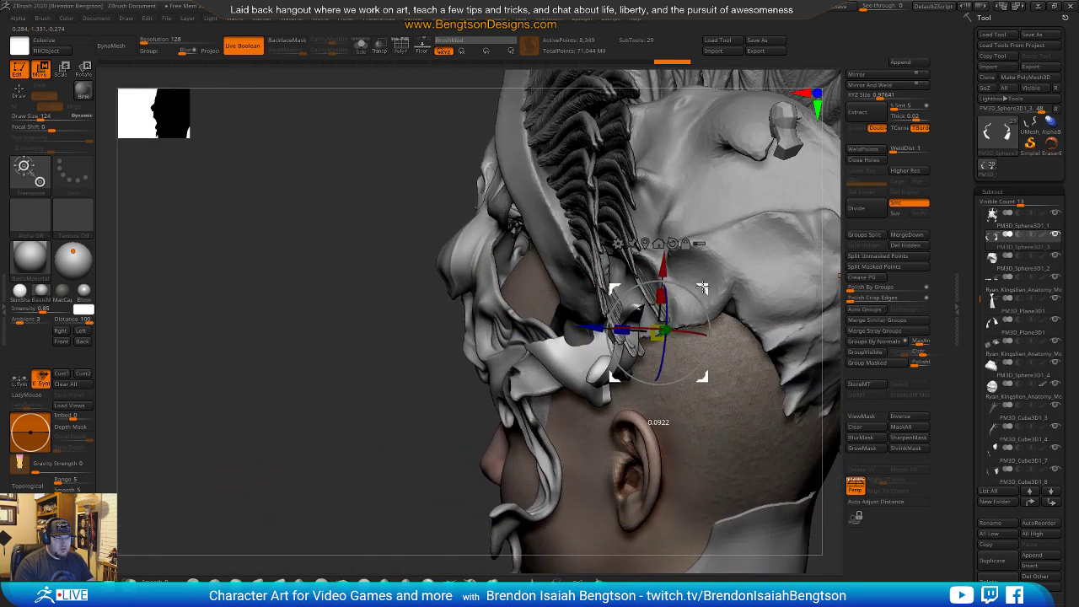
mouse_move(699, 284)
mouse_down()
mouse_move(694, 307)
mouse_move(695, 297)
mouse_up()
Rotate the curls outward and raise them to sit just beneath the perforated horns' bases.
drag(325, 437, 439, 440)
alt+drag(815, 413, 679, 369)
drag(577, 293, 604, 317)
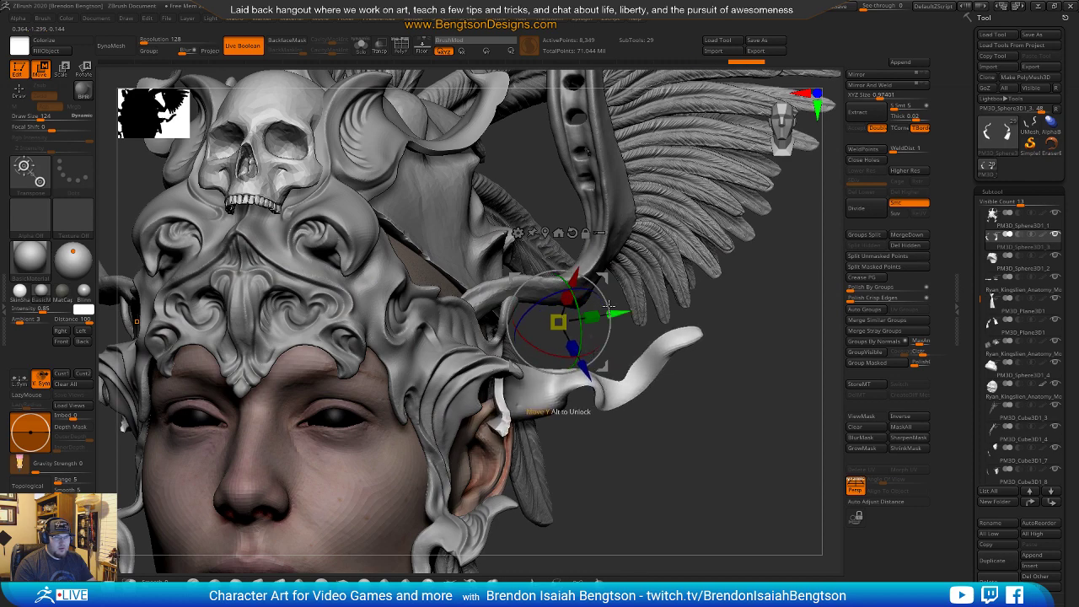
drag(602, 274, 582, 221)
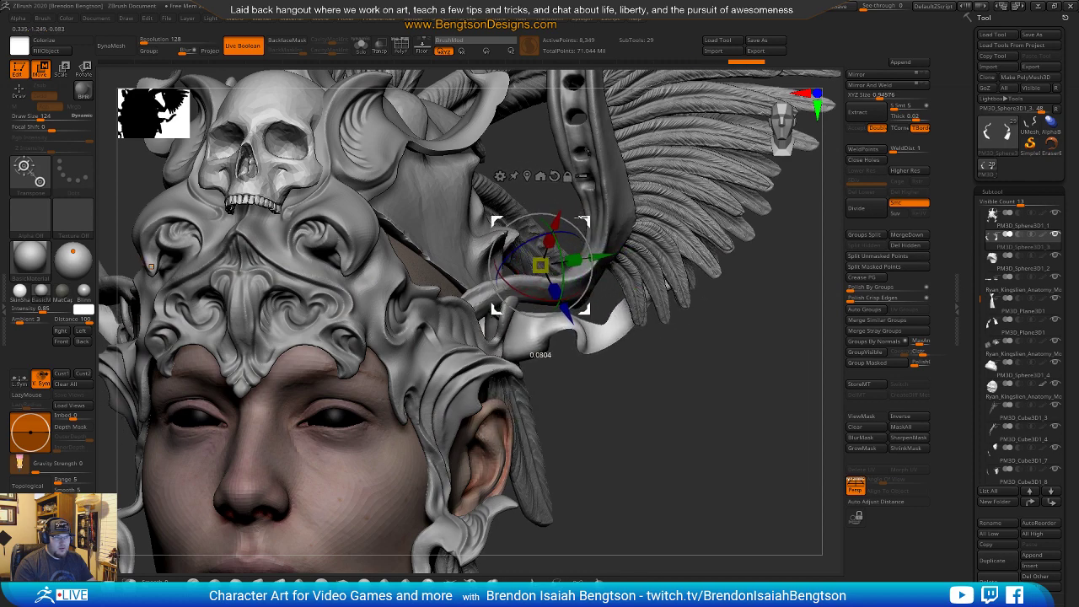
drag(683, 361, 534, 210)
Duplicate the curl into a fan of four per side down past the ears, rotating and positioning each copy.
drag(598, 421, 639, 296)
alt+drag(644, 354, 656, 425)
drag(577, 242, 537, 328)
alt+drag(733, 392, 727, 322)
drag(742, 359, 709, 427)
drag(541, 326, 535, 377)
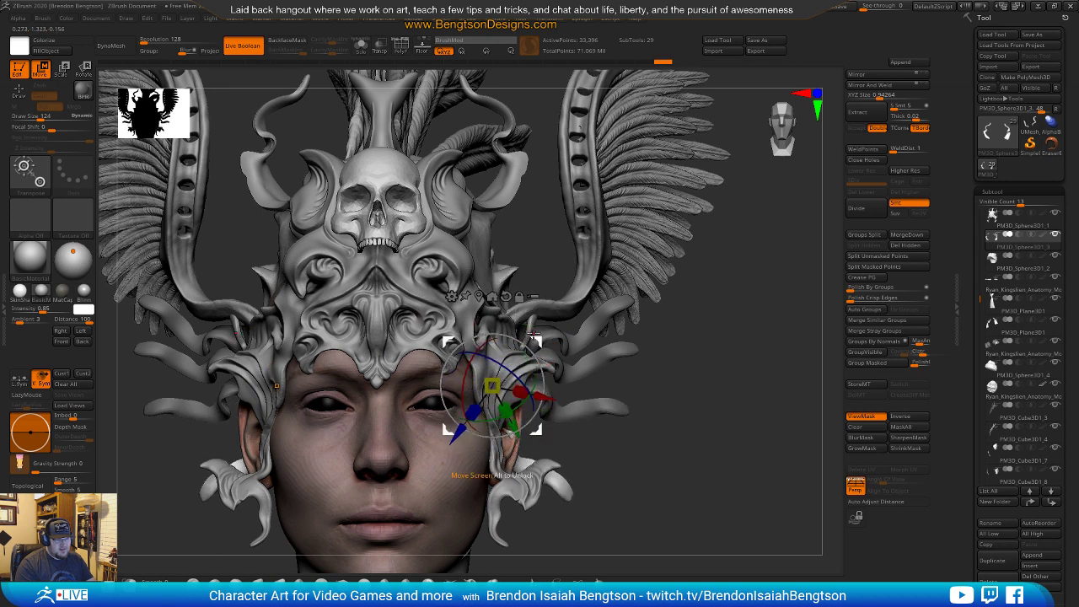
drag(533, 331, 553, 306)
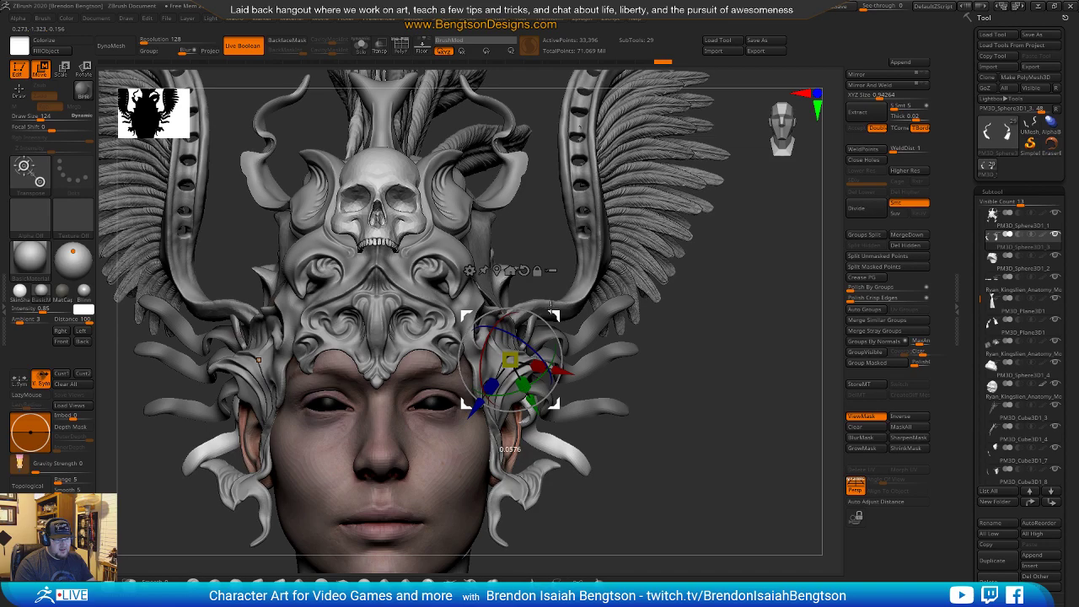
Review the fan of curls from the front and undo the added copies, keeping one curl per side.
mouse_move(734, 345)
alt+mouse_down()
mouse_move(742, 357)
mouse_move(693, 369)
mouse_move(742, 369)
mouse_move(739, 356)
alt+mouse_up()
key(q)
mouse_move(707, 395)
alt+mouse_down()
mouse_move(718, 333)
mouse_move(739, 386)
mouse_move(718, 390)
mouse_move(750, 392)
mouse_move(740, 383)
mouse_move(747, 400)
mouse_move(737, 422)
alt+mouse_up()
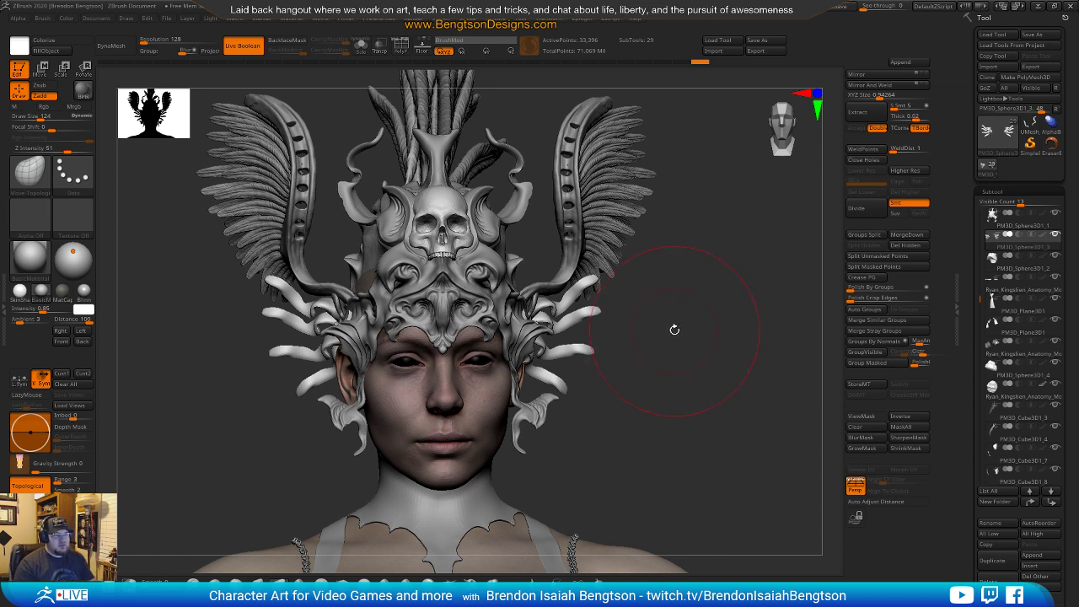
key(ctrl)
key(ctrl+z)
key(ctrl+z)
key(ctrl+z)
key(ctrl+z)
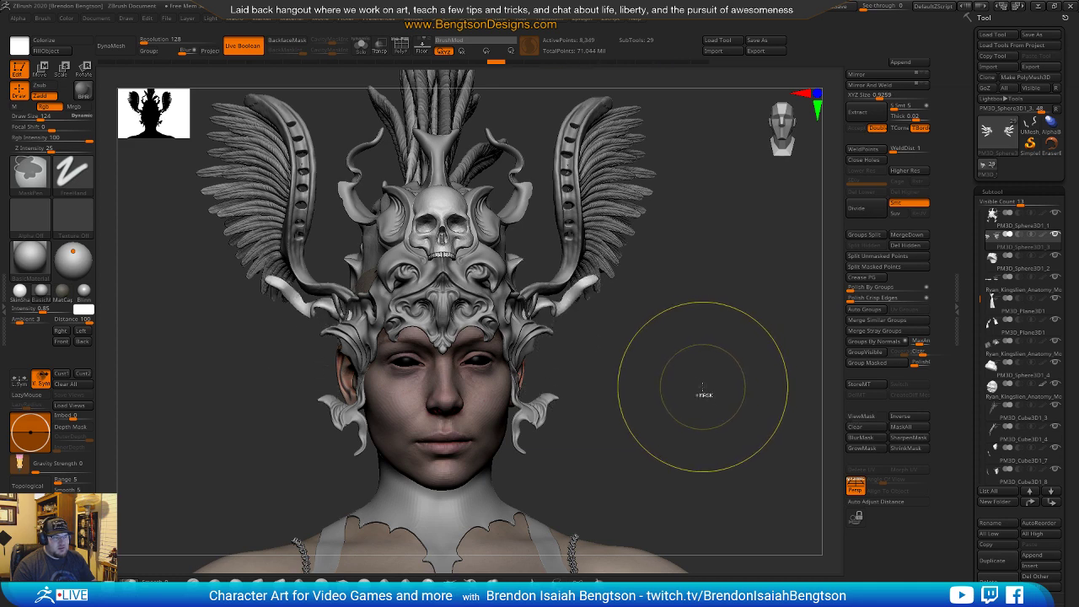
Refine the curl's placement beneath the horn's base and isolate the curl on one side with a lasso selection.
mouse_move(720, 371)
mouse_down()
mouse_move(713, 354)
mouse_move(743, 324)
mouse_move(735, 369)
mouse_move(726, 312)
mouse_up()
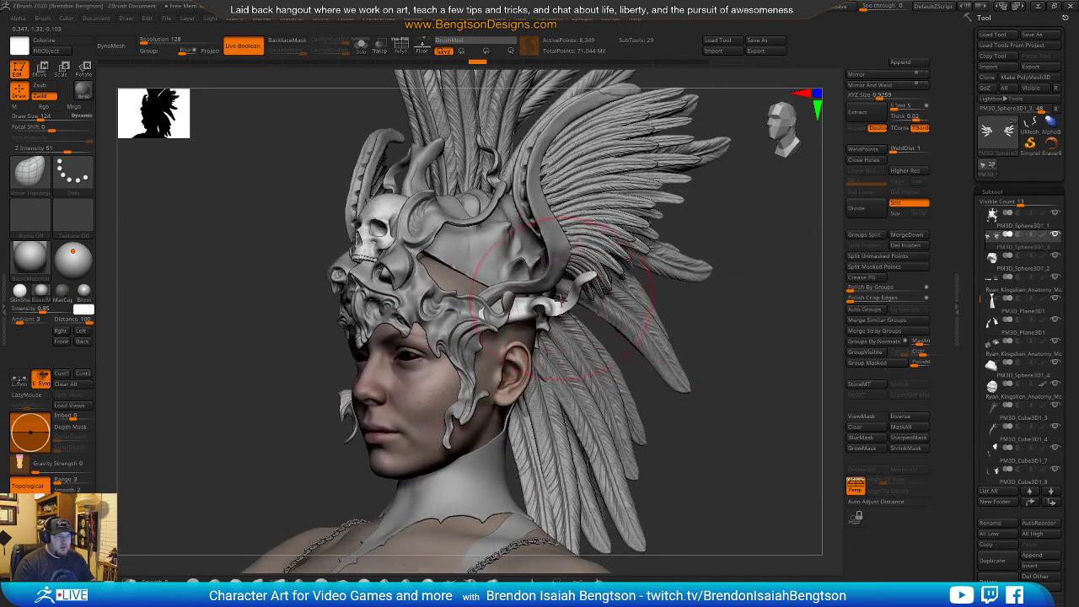
drag(552, 309, 506, 312)
key(w)
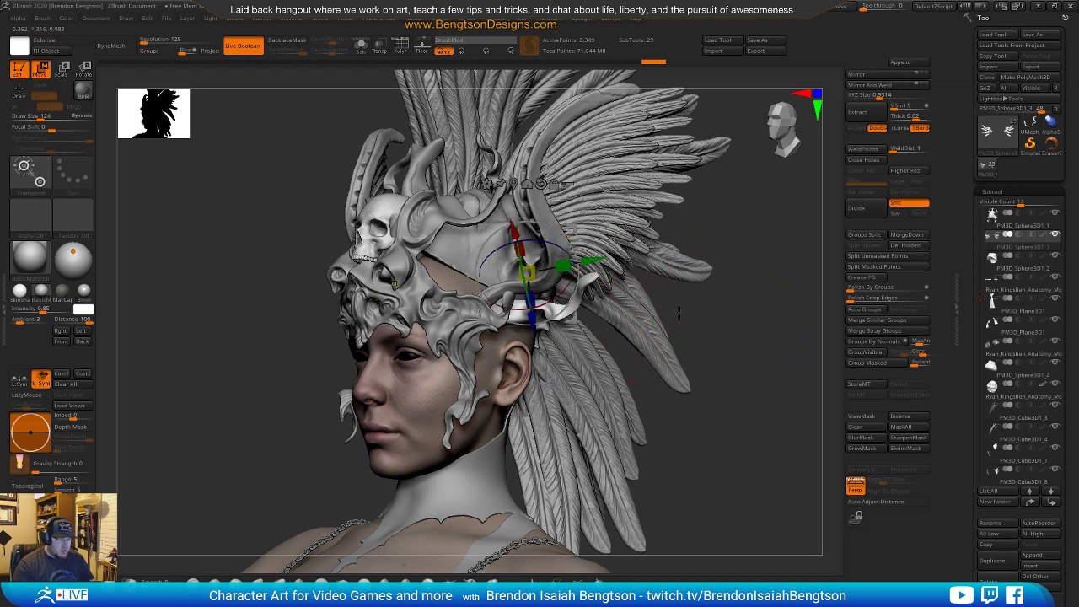
key(ctrl+z)
alt+drag(780, 291, 753, 299)
drag(452, 294, 462, 300)
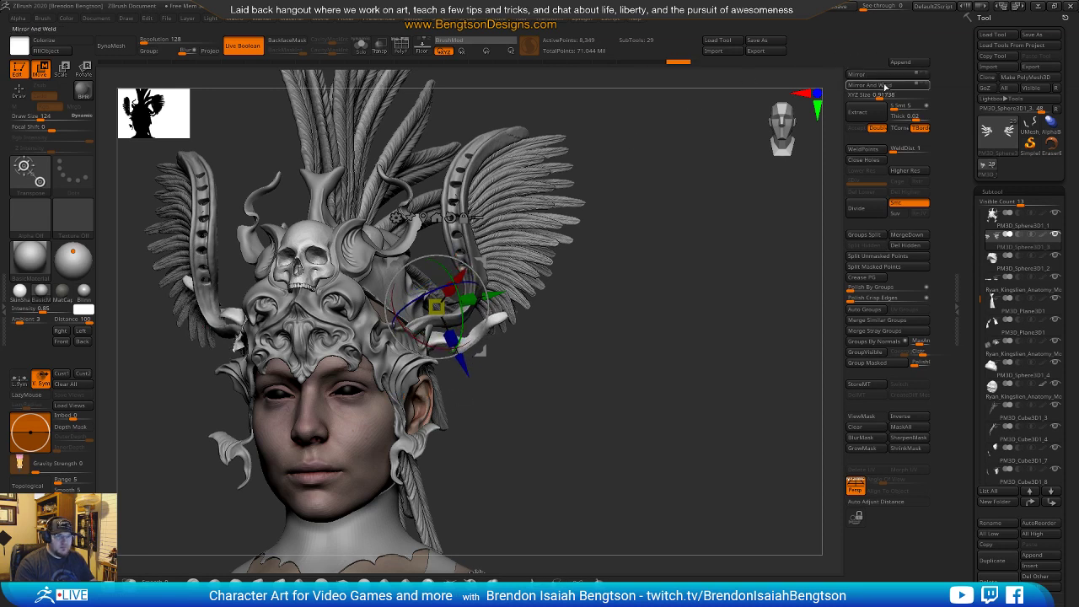
mouse_move(599, 268)
ctrl+shift+mouse_down()
mouse_move(505, 194)
mouse_move(346, 371)
mouse_move(565, 516)
mouse_move(595, 516)
ctrl+shift+mouse_up()
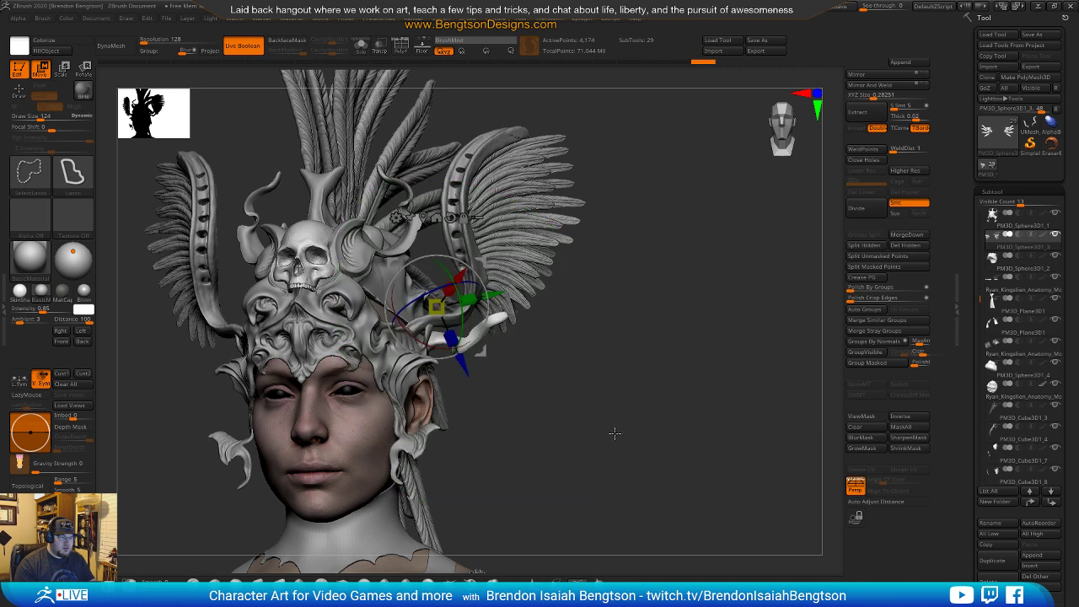
Delete the hidden opposite curl and rescale and reposition the remaining one beneath the horn's base.
click(904, 246)
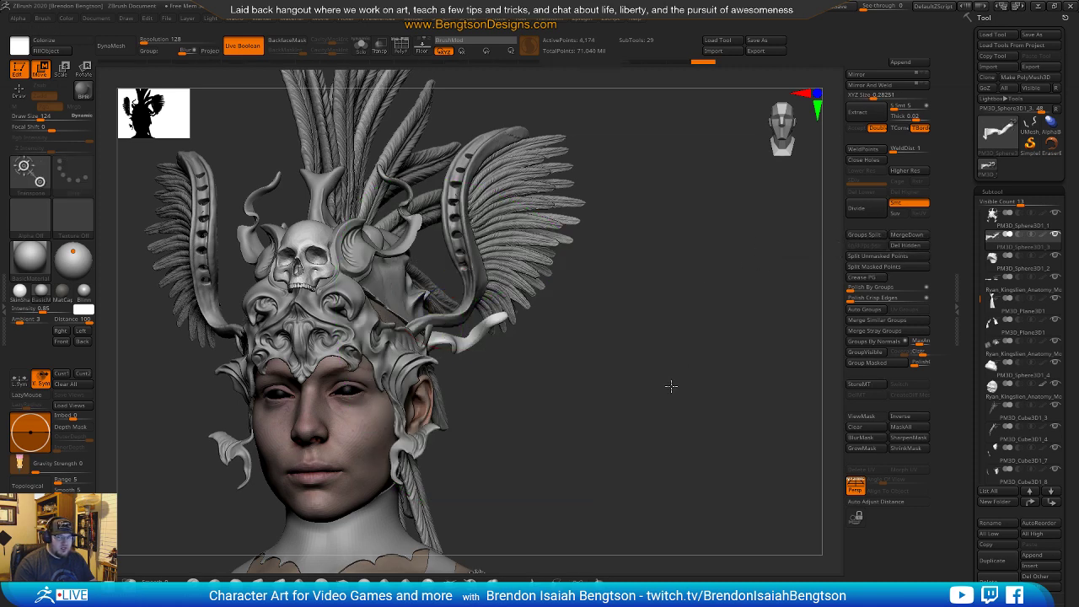
alt+drag(670, 386, 679, 413)
alt+drag(723, 376, 725, 349)
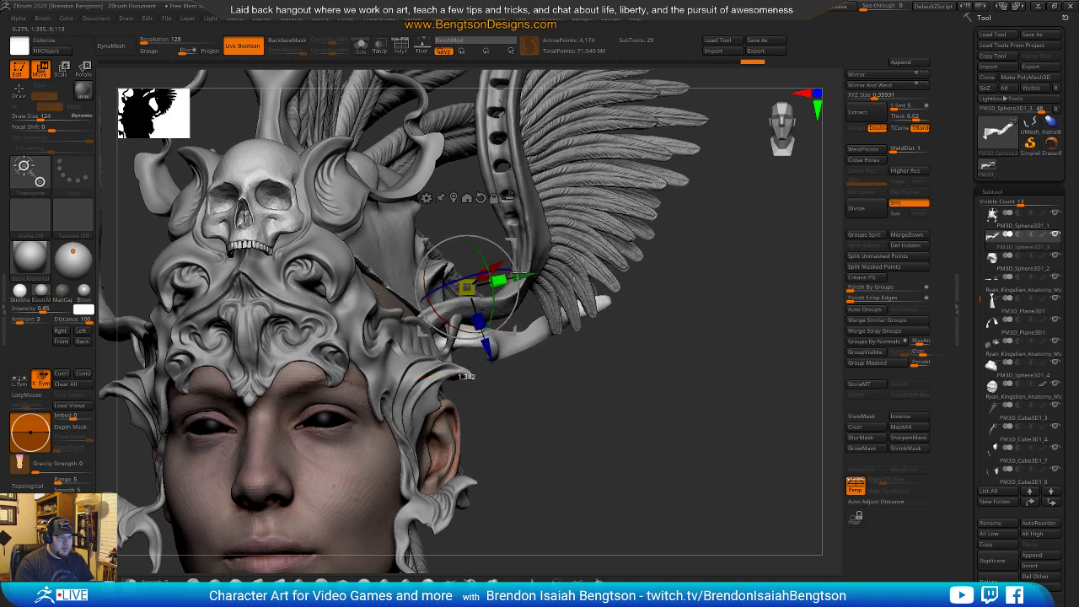
drag(622, 309, 579, 304)
drag(510, 241, 450, 264)
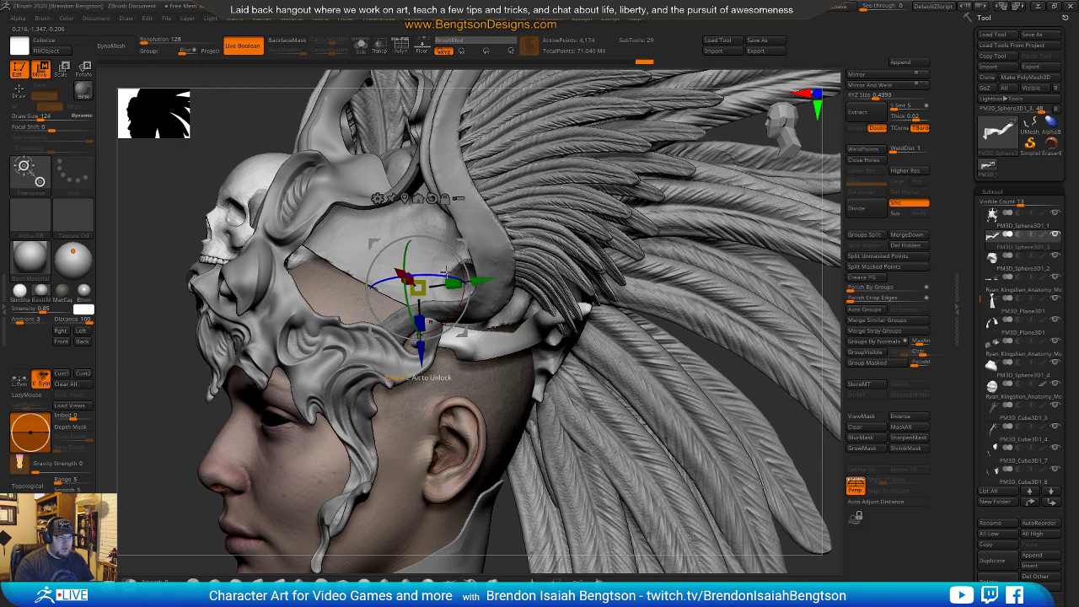
ctrl+right_drag(538, 404, 563, 364)
alt+right_drag(710, 367, 654, 353)
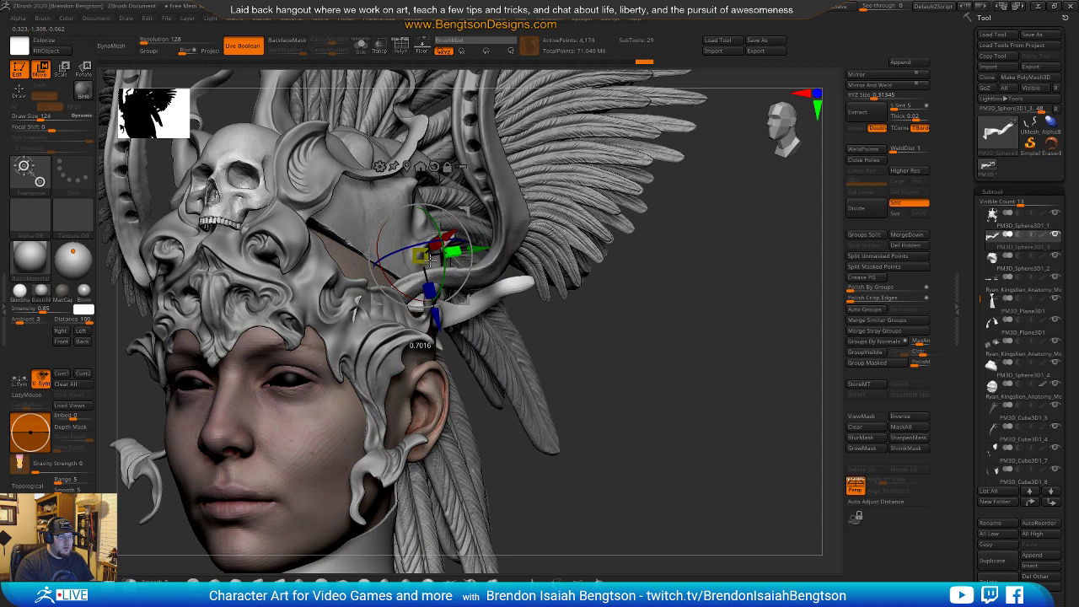
Flip the curl about 173 degrees and move it into place above the ear, recentering the transform gizmo on it.
drag(447, 237, 458, 411)
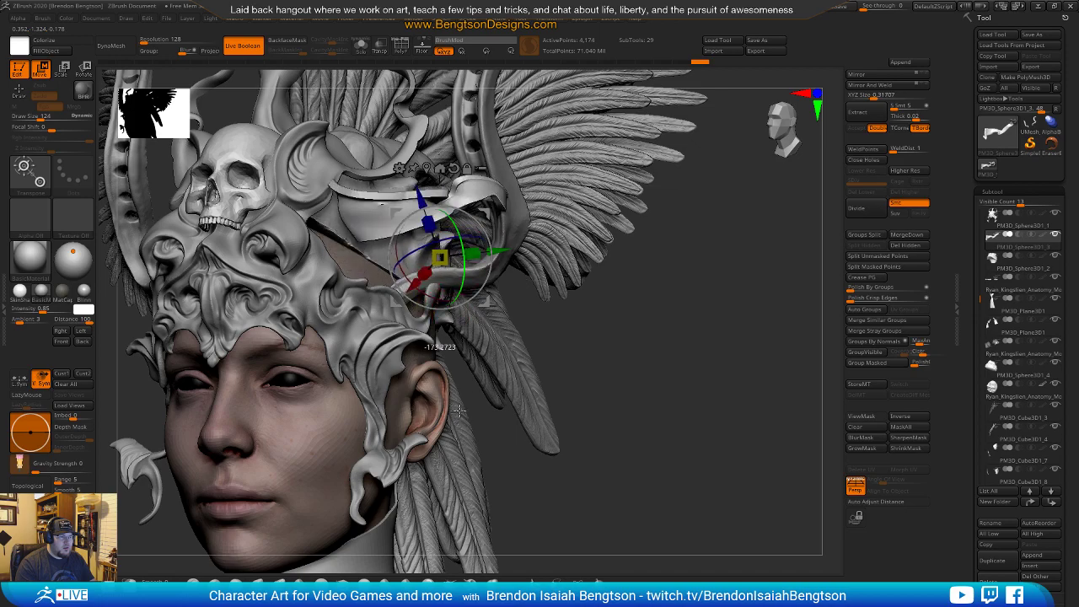
drag(483, 216, 500, 313)
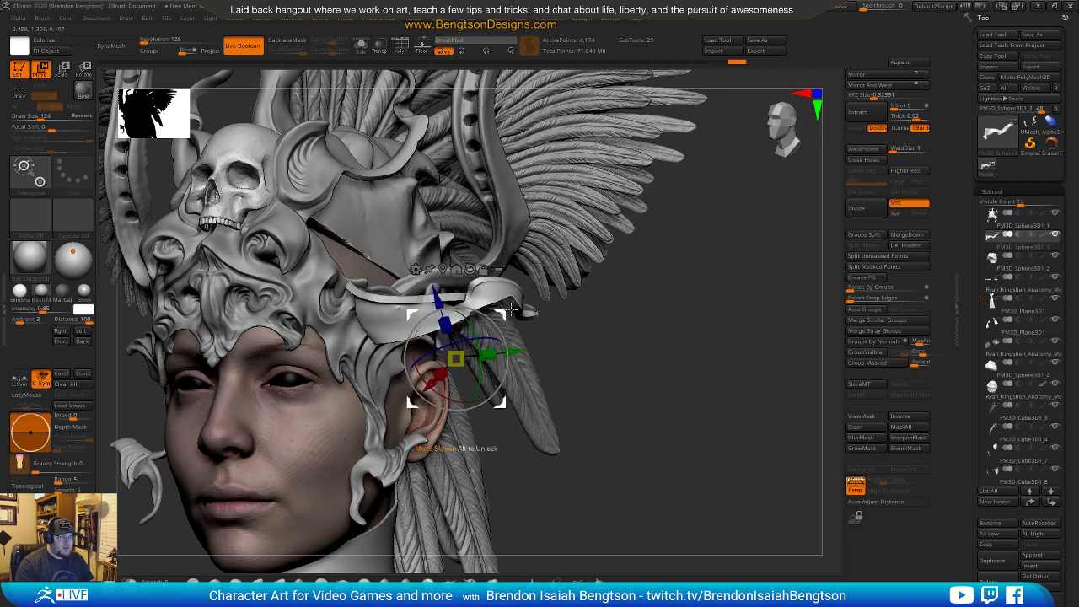
drag(614, 333, 421, 319)
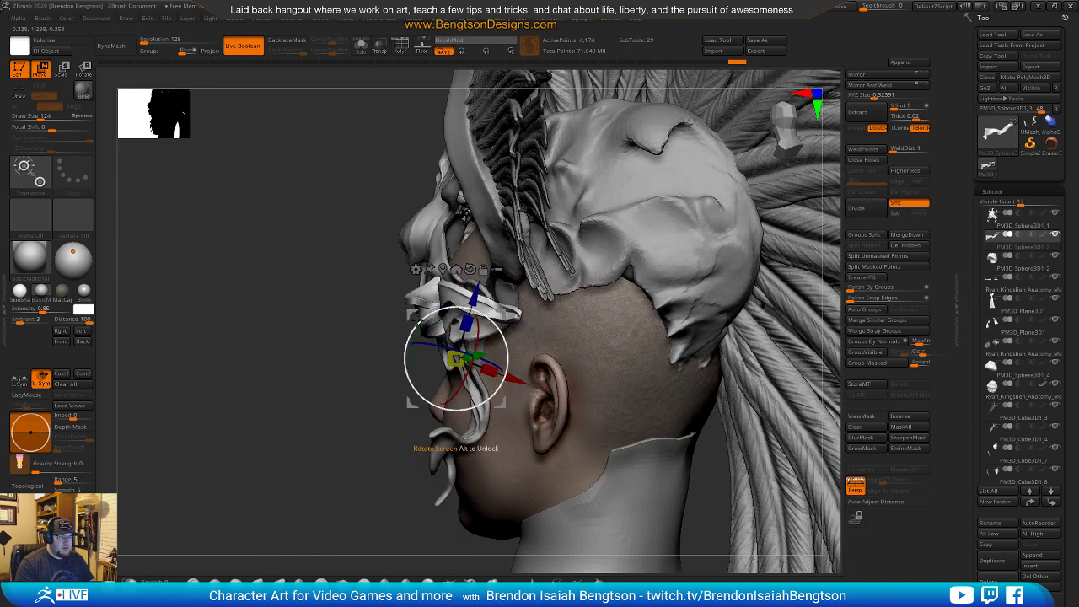
click(443, 270)
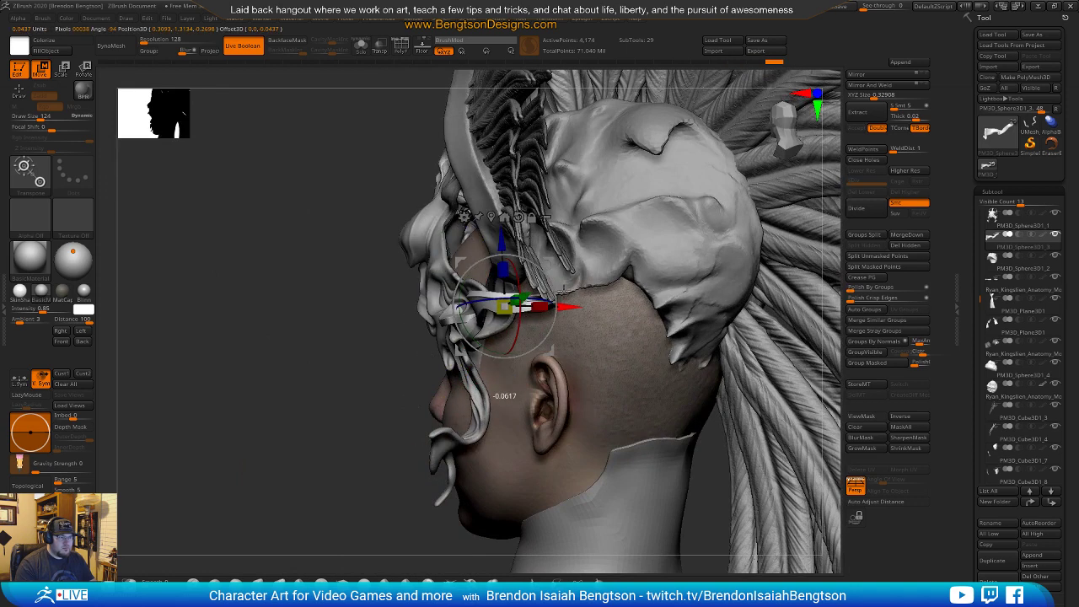
drag(381, 408, 536, 348)
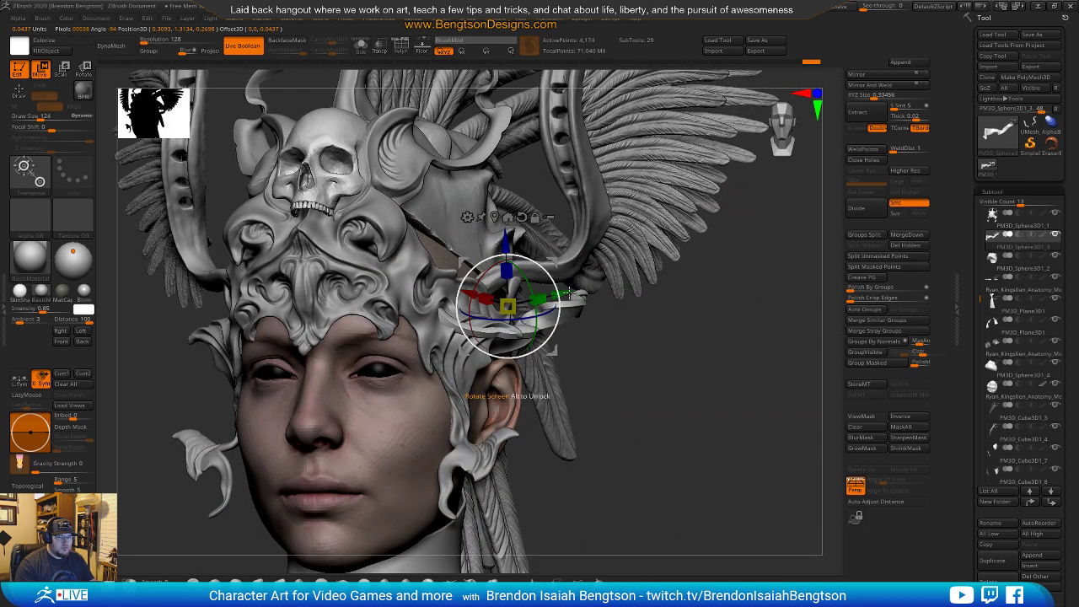
Fine-tune the curl's size, tilt and position against the headpiece from above and from the front.
mouse_move(716, 384)
alt+mouse_down()
mouse_move(715, 344)
mouse_move(706, 403)
mouse_move(700, 372)
alt+mouse_up()
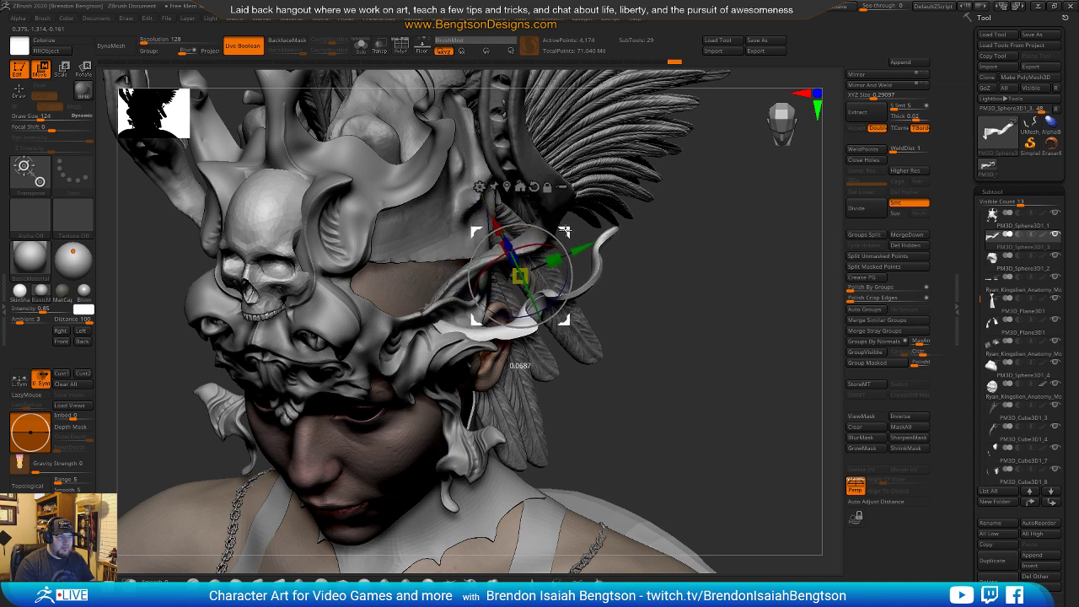
drag(753, 386, 759, 329)
shift+drag(649, 362, 602, 348)
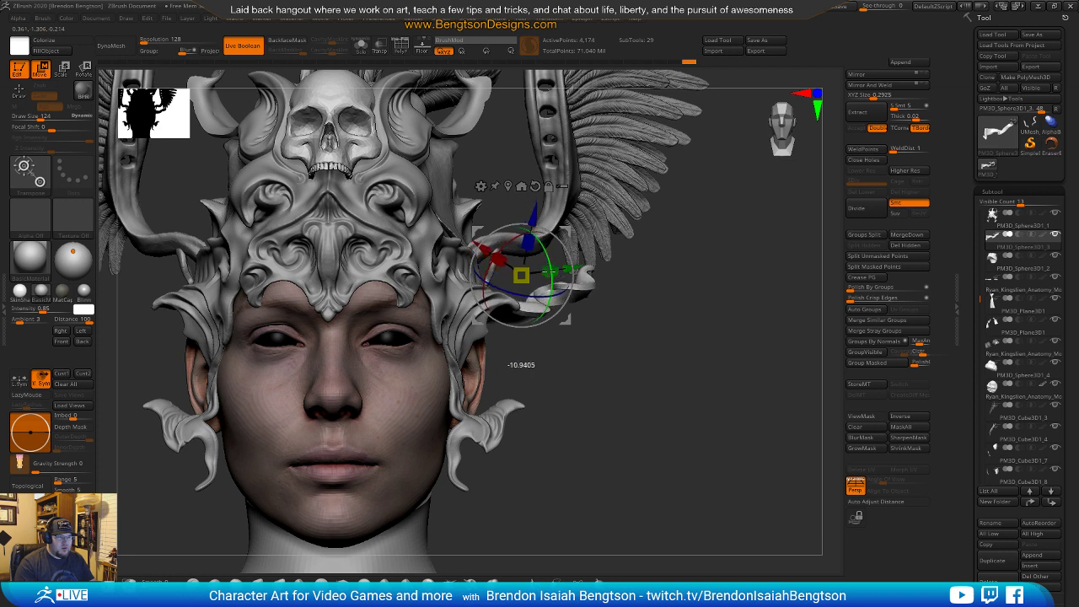
drag(564, 239, 567, 215)
mouse_move(699, 345)
mouse_down()
mouse_move(630, 347)
mouse_move(697, 363)
mouse_move(687, 347)
mouse_move(685, 194)
mouse_up()
key(q)
shift+drag(634, 408, 685, 361)
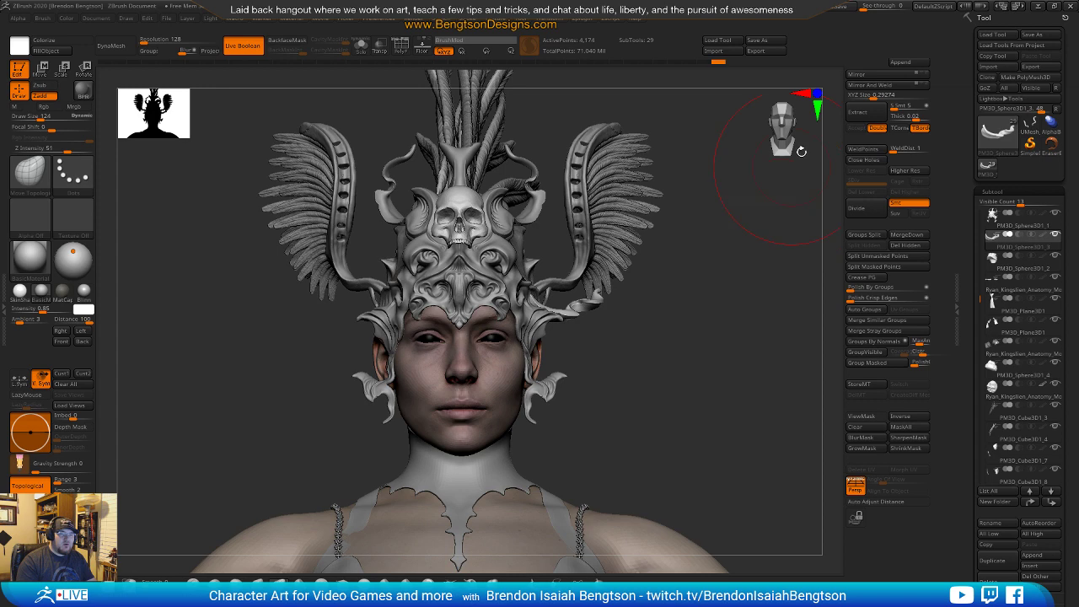
Flip the curl to the opposite side and mirror and weld it so both sides have one.
click(883, 76)
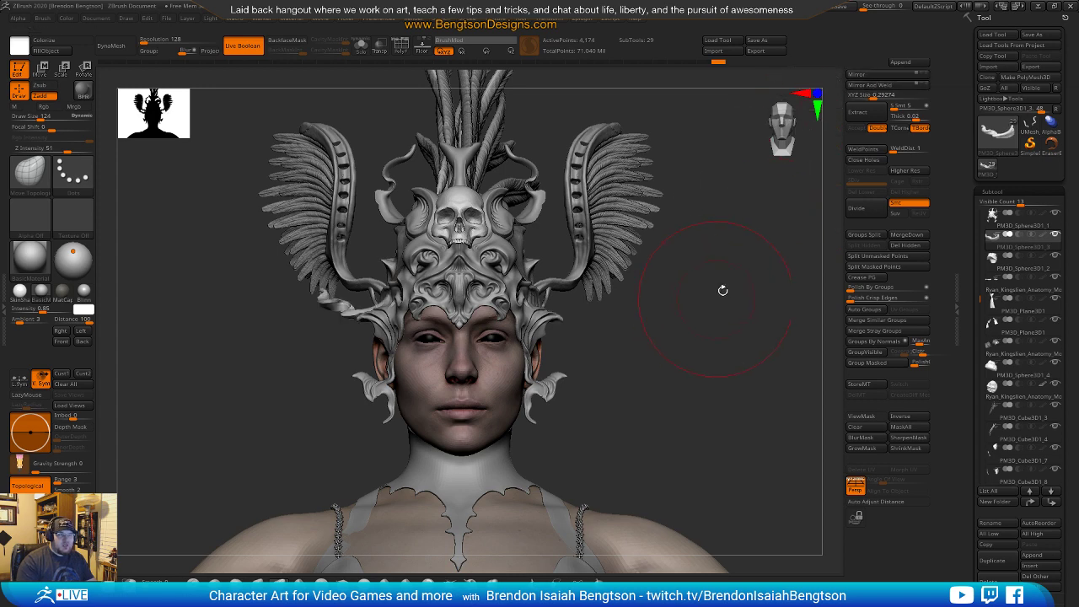
click(860, 86)
alt+drag(711, 397, 698, 433)
drag(700, 345, 727, 369)
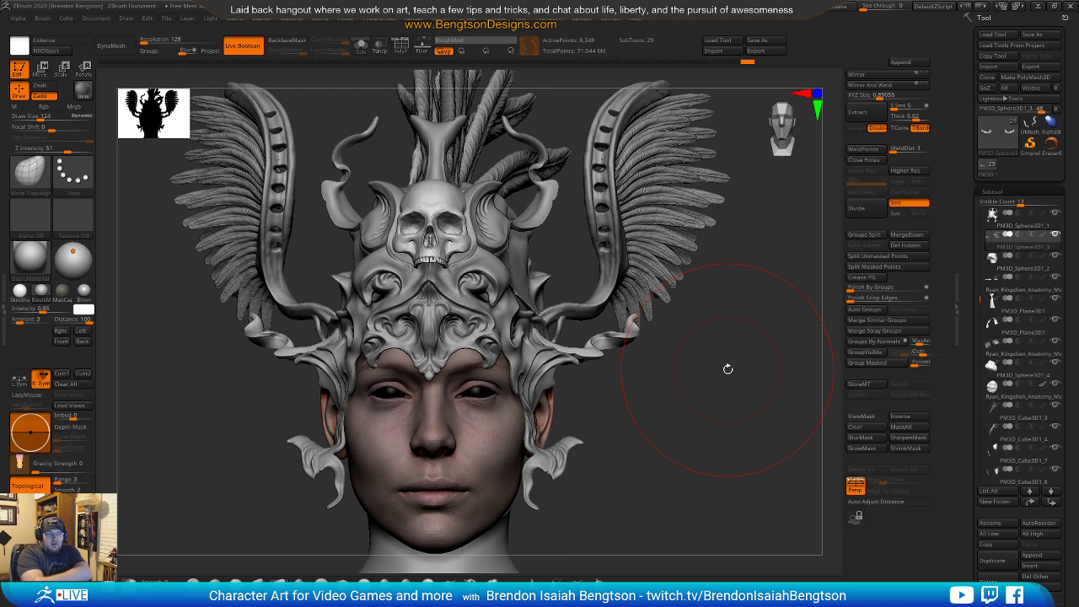
drag(727, 311, 721, 317)
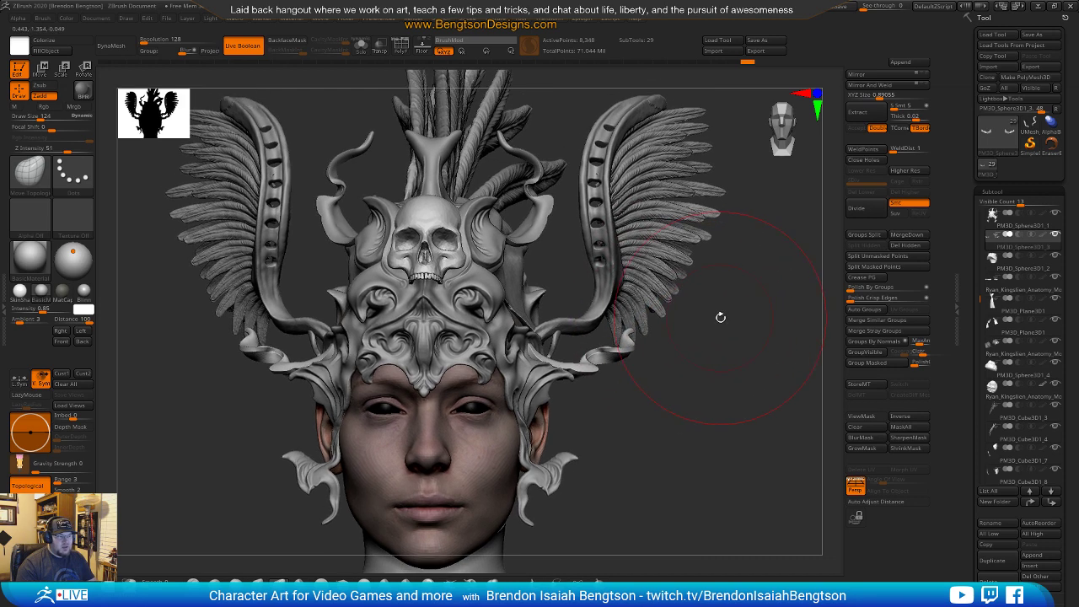
Adjust the curl's angle and position under the horn's base and mirror and weld it across again.
drag(677, 390, 600, 333)
key(w)
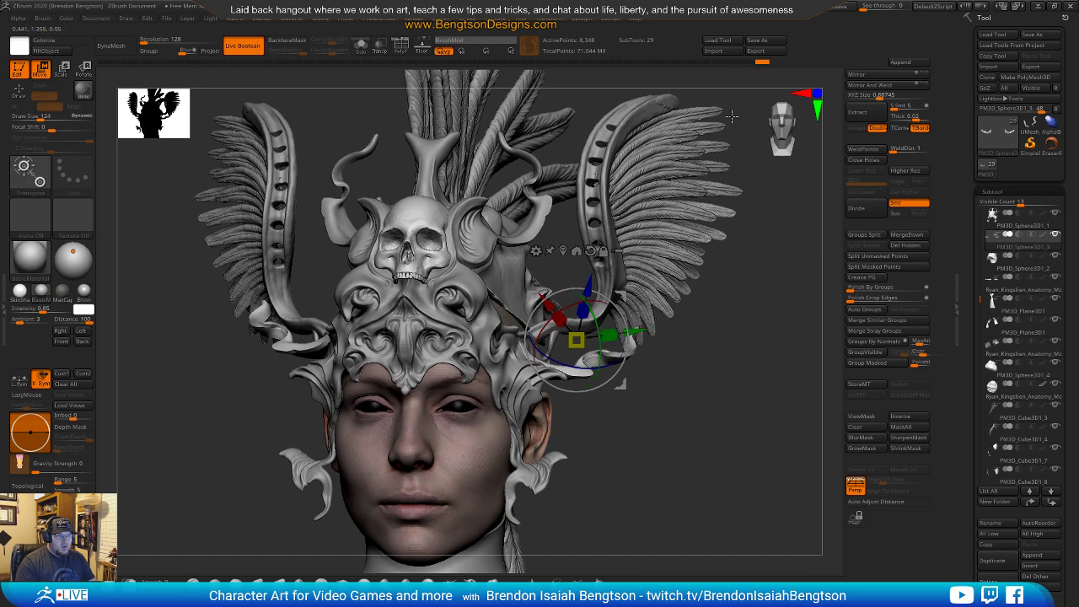
click(858, 77)
click(860, 85)
mouse_move(716, 460)
mouse_down()
mouse_move(655, 478)
mouse_move(730, 451)
mouse_move(708, 355)
mouse_up()
key(q)
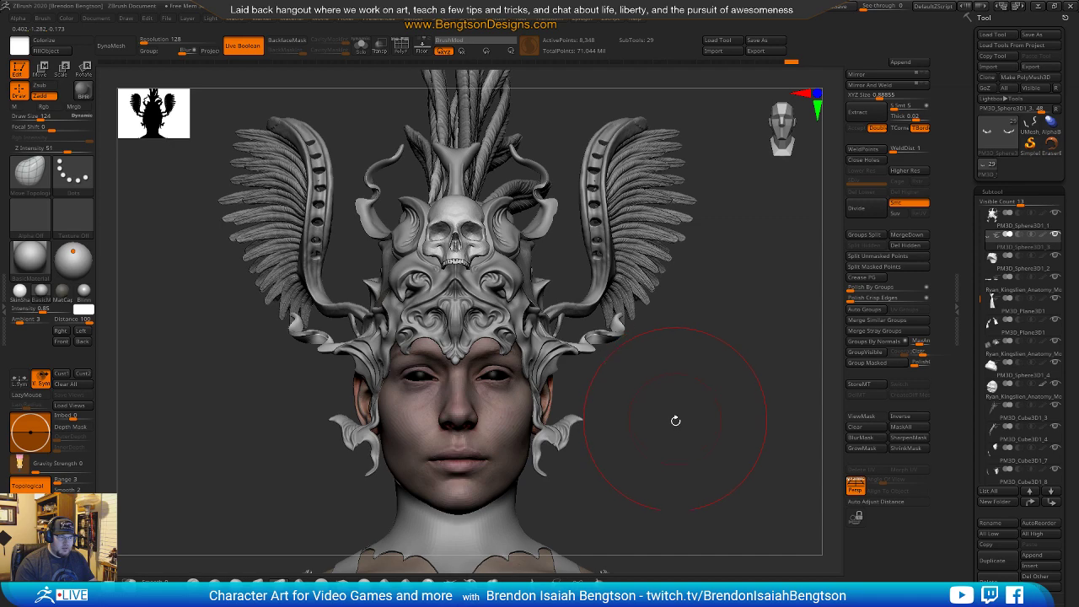
Shorten the curl from the side, tuck it closer to the headpiece, and mirror the change to the other side.
drag(673, 429, 641, 340)
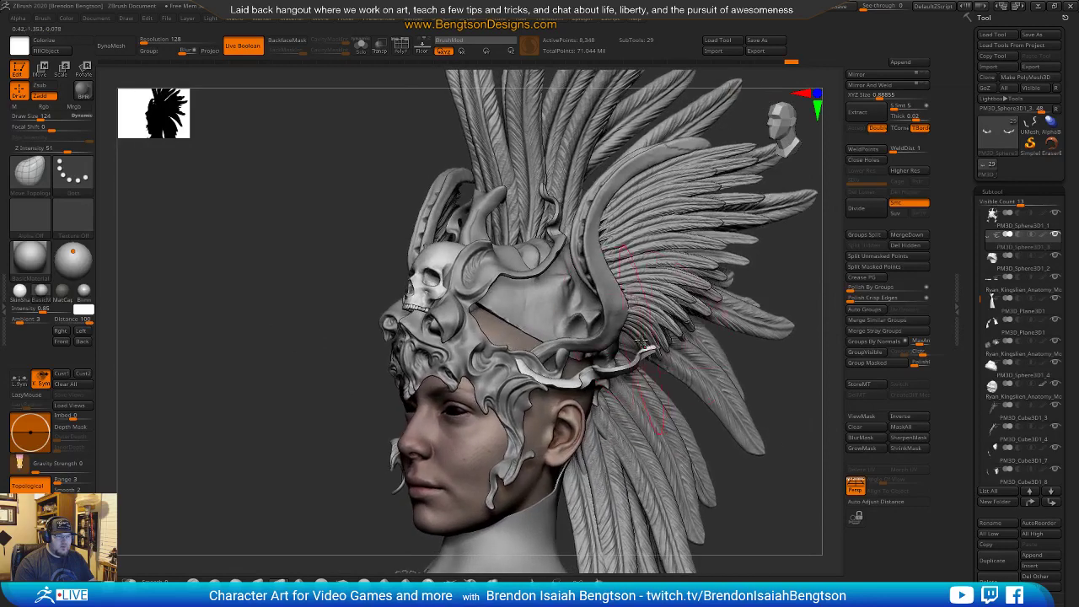
key(w)
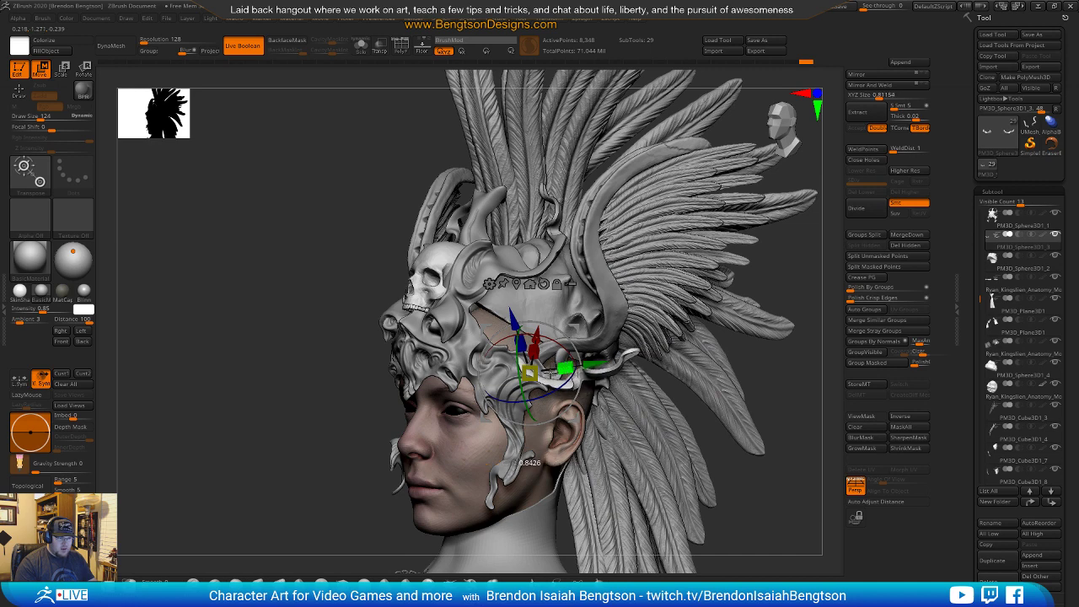
shift+drag(759, 488, 791, 469)
alt+drag(776, 349, 791, 339)
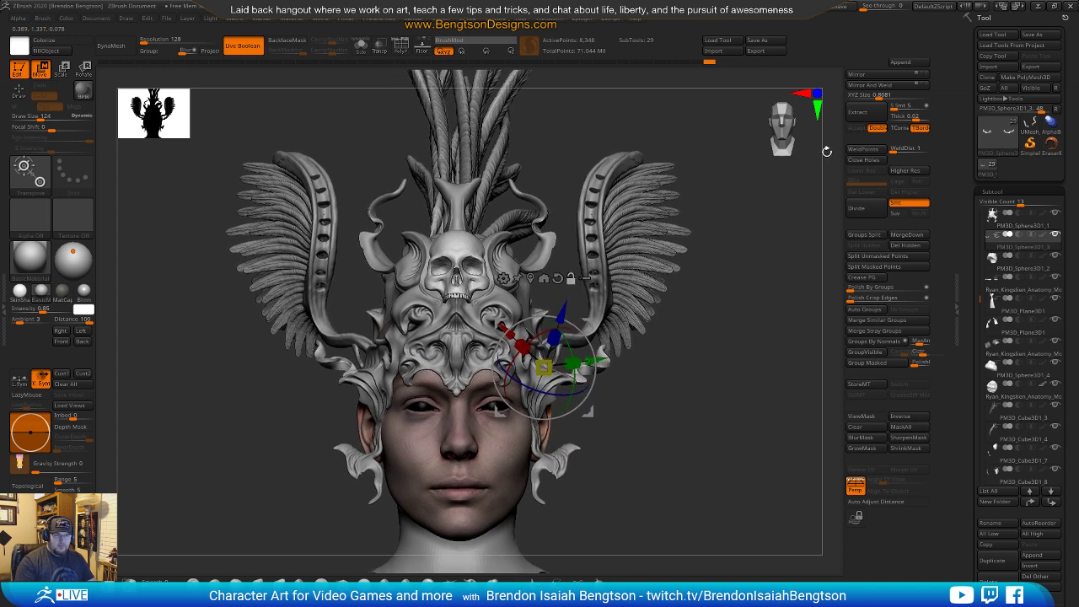
click(874, 79)
mouse_move(702, 493)
mouse_down()
mouse_move(696, 553)
mouse_move(697, 511)
mouse_up()
key(q)
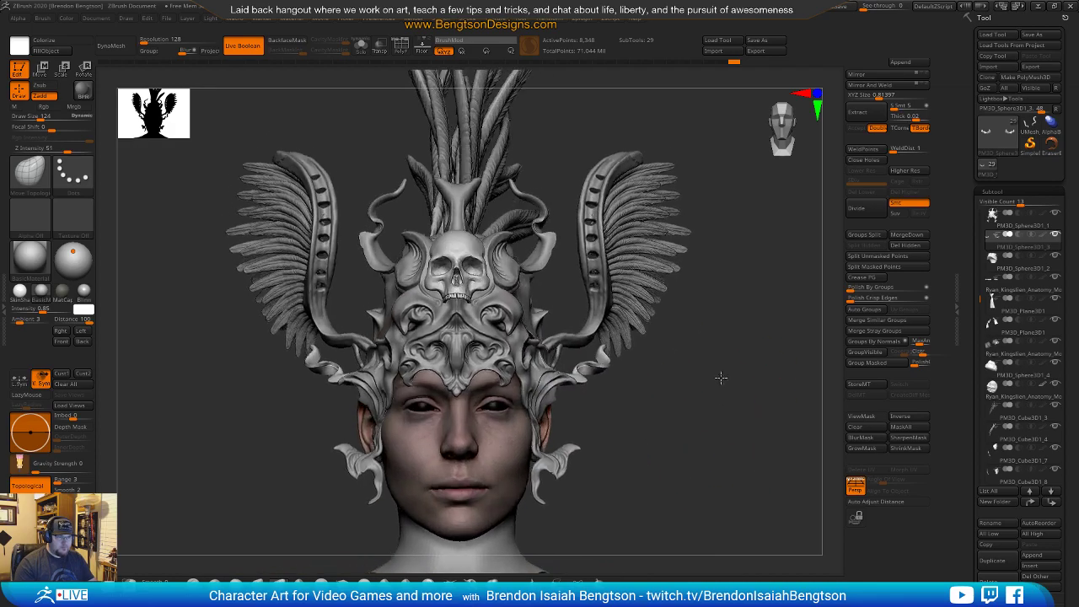
Reduce the brush size to 69 and examine the whole headdress from three-quarter and front views.
mouse_move(717, 447)
mouse_down()
mouse_move(673, 454)
mouse_move(721, 454)
mouse_move(706, 436)
mouse_move(713, 447)
mouse_move(693, 448)
mouse_move(710, 437)
mouse_move(683, 438)
mouse_move(716, 441)
mouse_move(683, 322)
mouse_up()
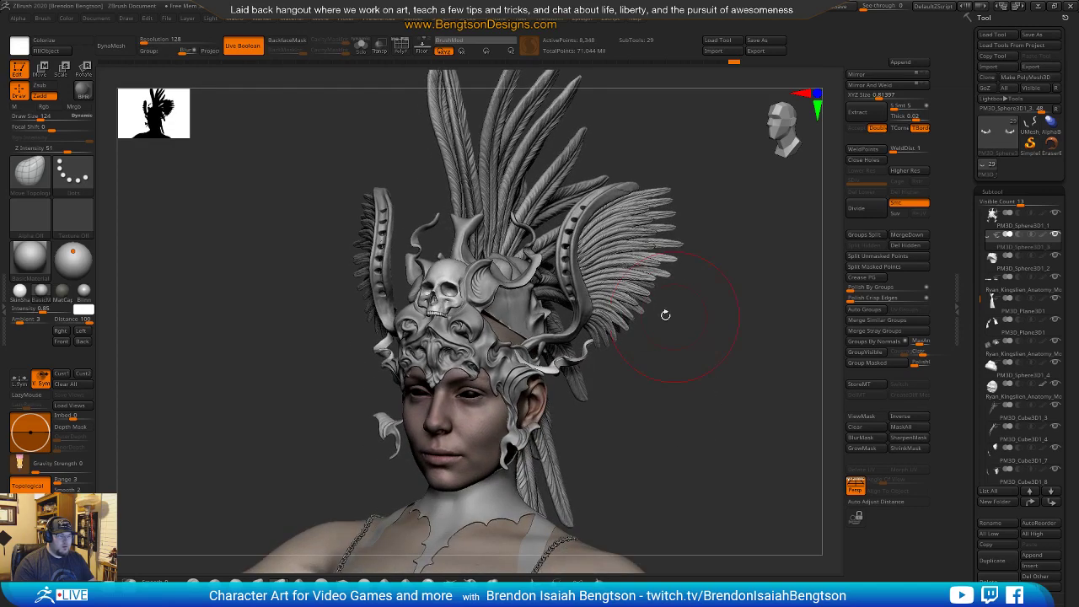
key(space)
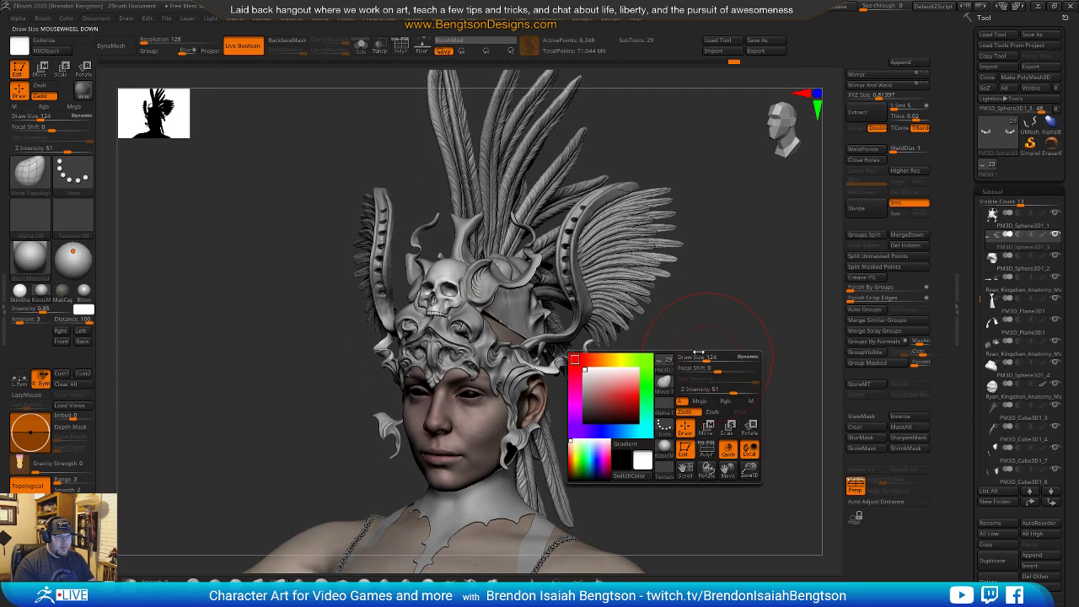
mouse_move(692, 424)
alt+mouse_down()
mouse_move(710, 358)
mouse_move(525, 330)
alt+mouse_up()
mouse_move(697, 257)
mouse_down()
mouse_move(602, 358)
mouse_move(612, 377)
mouse_move(772, 379)
mouse_move(740, 377)
mouse_move(721, 341)
mouse_up()
alt+drag(604, 271, 735, 548)
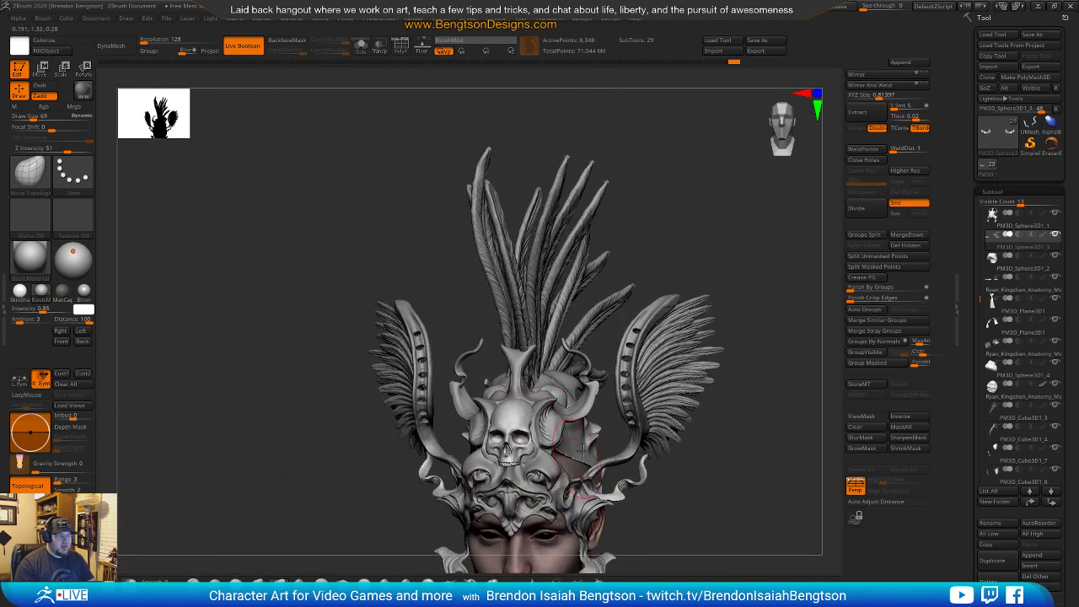
mouse_move(584, 459)
ctrl+right_down()
mouse_move(590, 531)
mouse_move(540, 472)
mouse_move(548, 421)
ctrl+right_up()
Isolate the curls, enable Sculptris Pro, and smooth the surface with a brush size of 9.
key(1)
key(space)
drag(554, 331, 541, 330)
right_drag(571, 358, 563, 356)
key(alt+s)
ctrl+right_drag(571, 397, 573, 354)
alt+right_drag(619, 476, 534, 497)
mouse_move(560, 318)
right_down()
mouse_move(523, 399)
mouse_move(508, 340)
right_up()
key(shift)
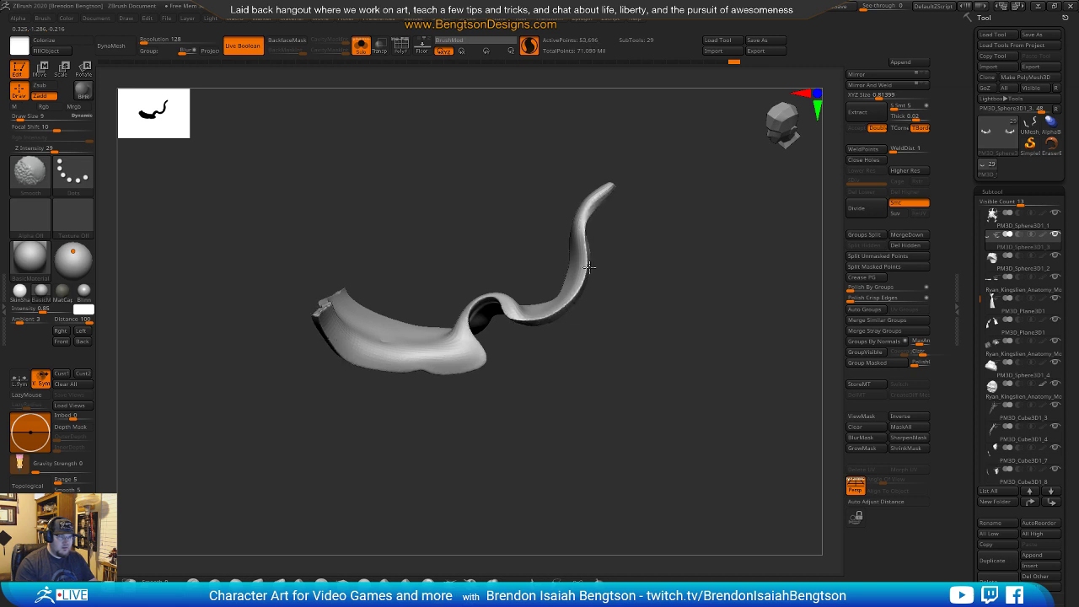
Display the polyframe and smooth along the curl's narrow inner edge to even out its mesh.
mouse_move(634, 353)
ctrl+right_down()
mouse_move(646, 384)
mouse_move(637, 369)
ctrl+right_up()
key(shift+f)
alt+right_drag(693, 288, 665, 355)
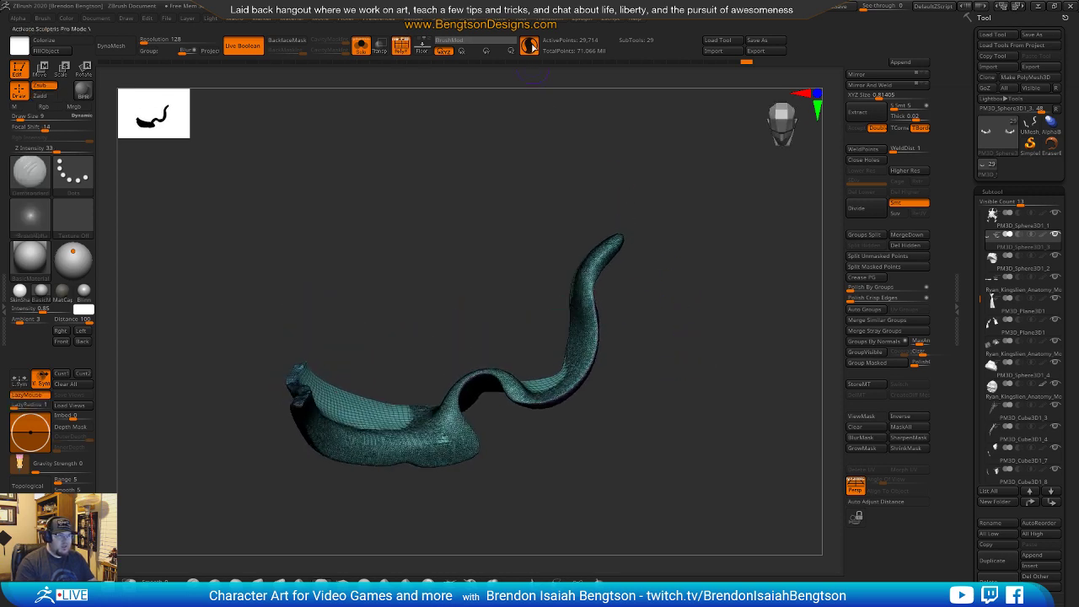
right_drag(671, 276, 727, 399)
shift+drag(553, 215, 506, 268)
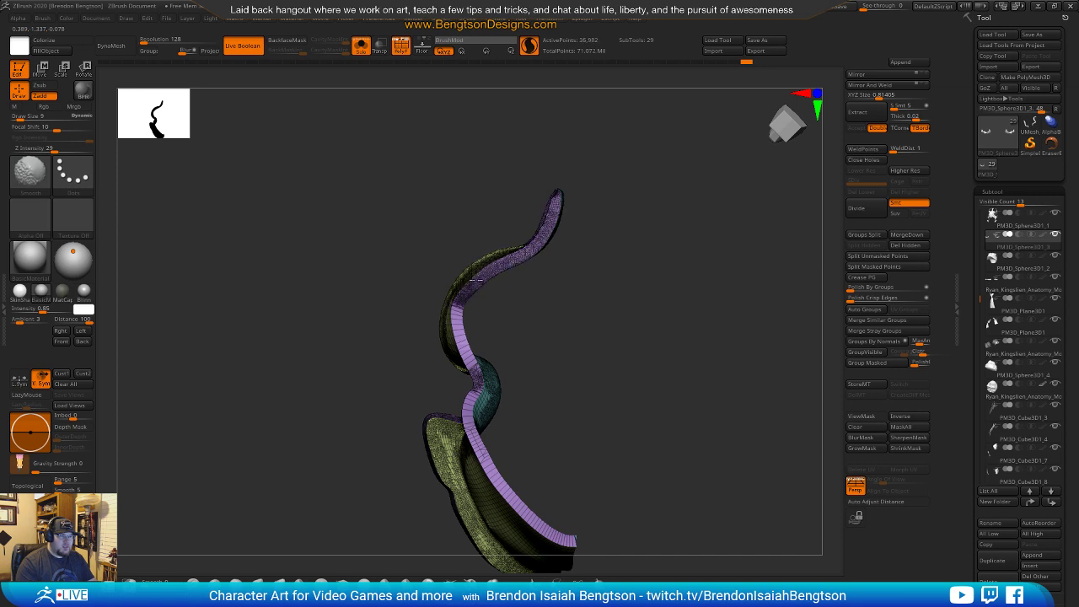
mouse_move(477, 369)
shift+mouse_down()
mouse_move(470, 452)
mouse_move(512, 511)
shift+mouse_up()
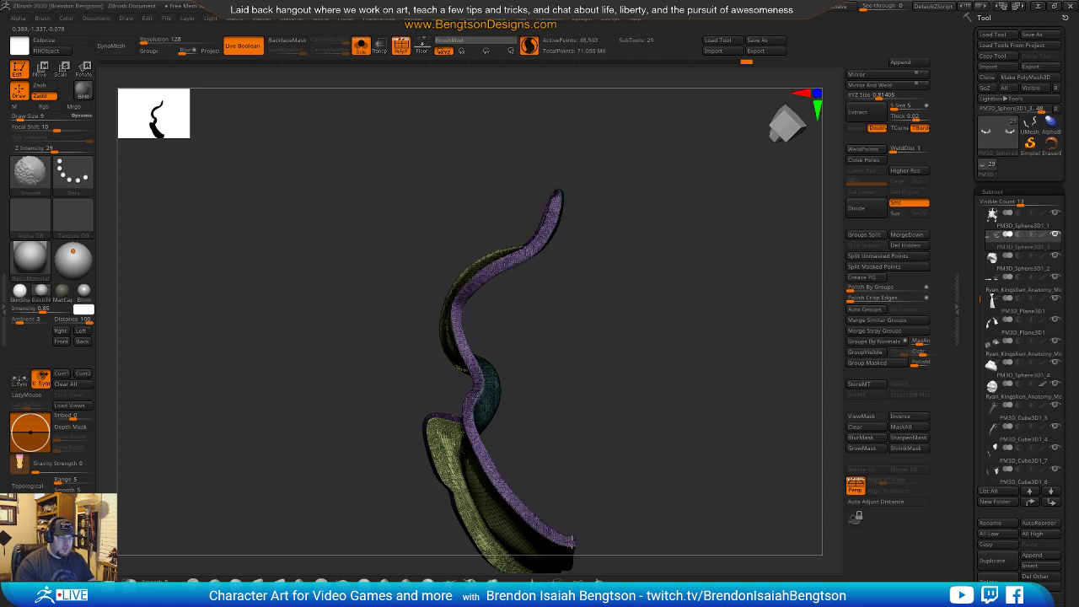
right_drag(660, 431, 580, 363)
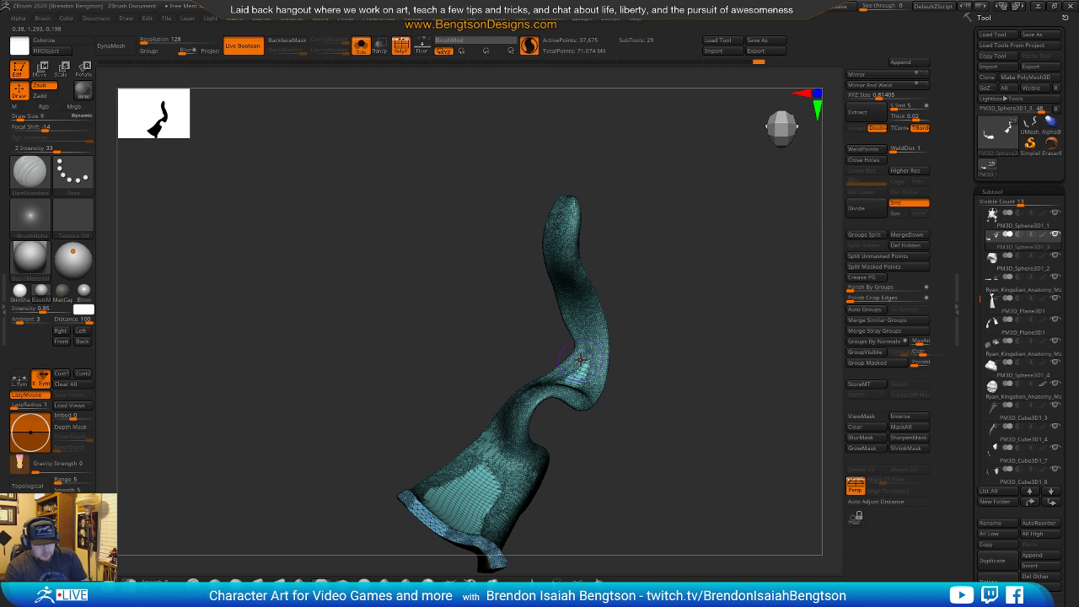
Smooth the coarse areas of the curl's flared base and its broad front and back faces.
mouse_move(585, 364)
shift+mouse_down()
mouse_move(591, 354)
mouse_move(539, 388)
mouse_move(439, 513)
shift+mouse_up()
mouse_move(647, 513)
alt+mouse_down()
mouse_move(667, 364)
mouse_move(582, 371)
alt+mouse_up()
mouse_move(498, 341)
shift+mouse_down()
mouse_move(455, 383)
mouse_move(415, 401)
shift+mouse_up()
mouse_move(590, 387)
mouse_down()
mouse_move(540, 295)
mouse_move(474, 251)
mouse_up()
shift+drag(460, 289, 462, 371)
alt+drag(581, 252, 595, 344)
drag(595, 344, 600, 337)
shift+drag(454, 325, 411, 308)
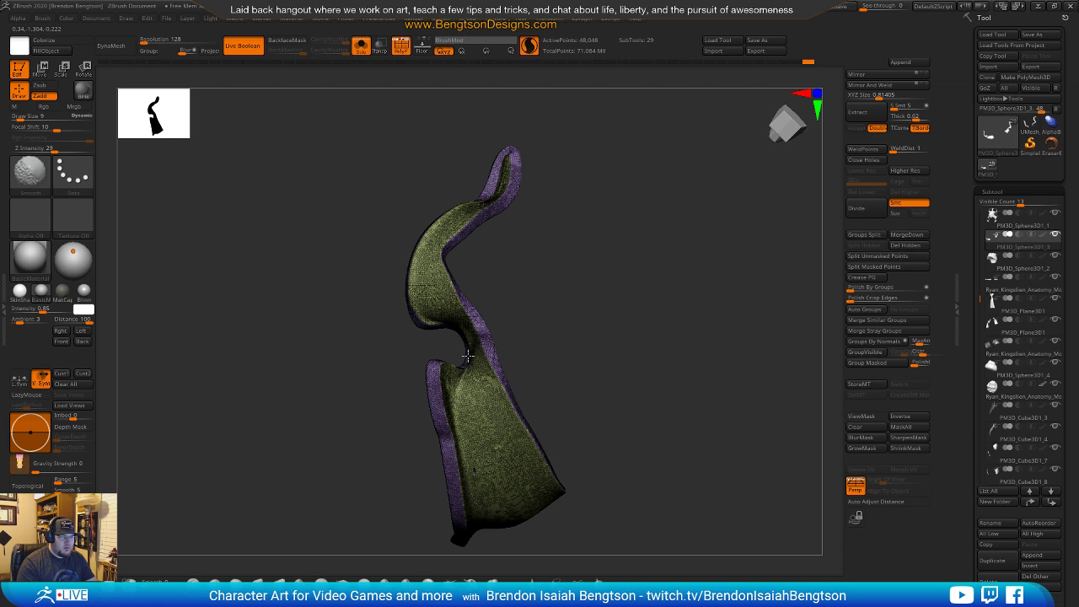
Smooth the tight fold between the curl's flared base and tail and bring the rest of the model back.
mouse_move(465, 335)
mouse_down()
mouse_move(585, 301)
mouse_move(465, 326)
mouse_move(471, 339)
mouse_up()
alt+drag(528, 296, 533, 368)
shift+drag(474, 347, 442, 296)
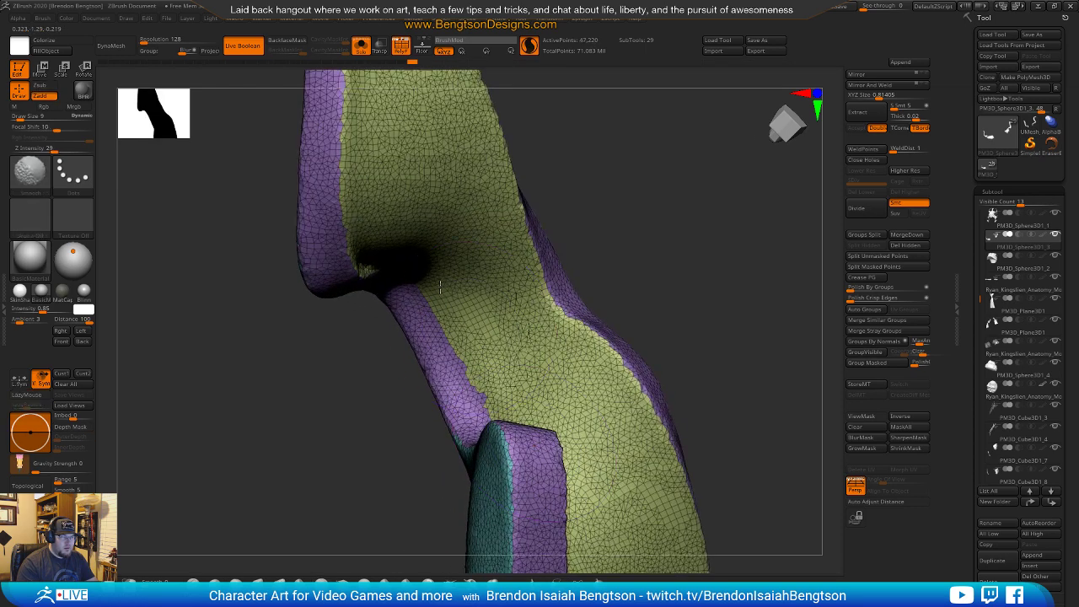
mouse_move(639, 268)
alt+mouse_down()
mouse_move(646, 203)
mouse_move(629, 417)
mouse_move(530, 296)
alt+mouse_up()
mouse_move(499, 158)
shift+mouse_down()
mouse_move(487, 139)
mouse_move(562, 282)
shift+mouse_up()
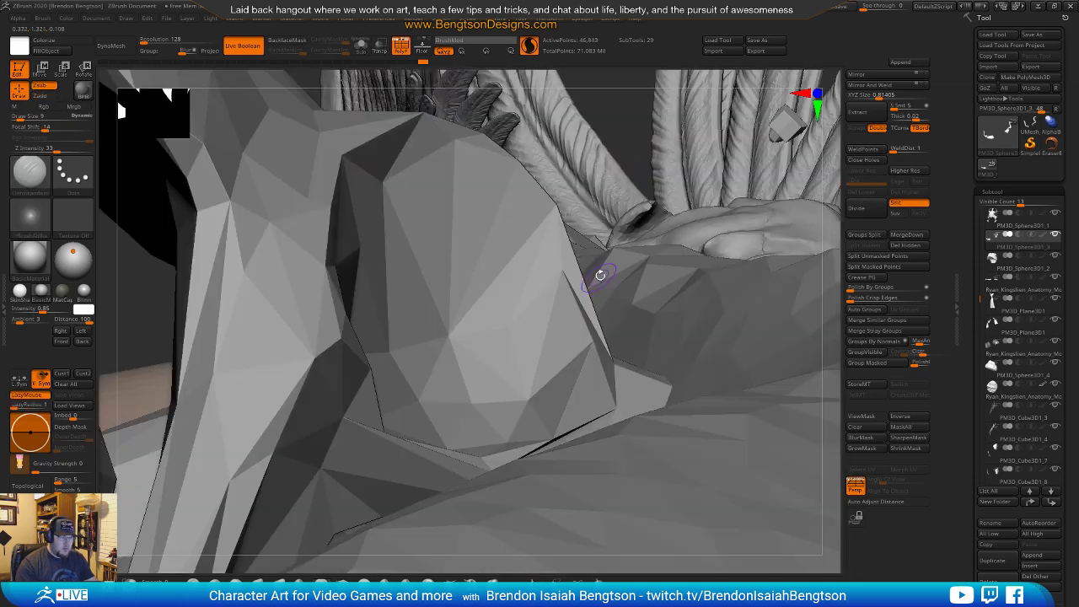
Merge the curls' visible surfaces into a single polygroup and smooth the base near the ear.
mouse_move(617, 124)
mouse_down()
mouse_move(641, 216)
mouse_move(682, 264)
mouse_move(675, 181)
mouse_up()
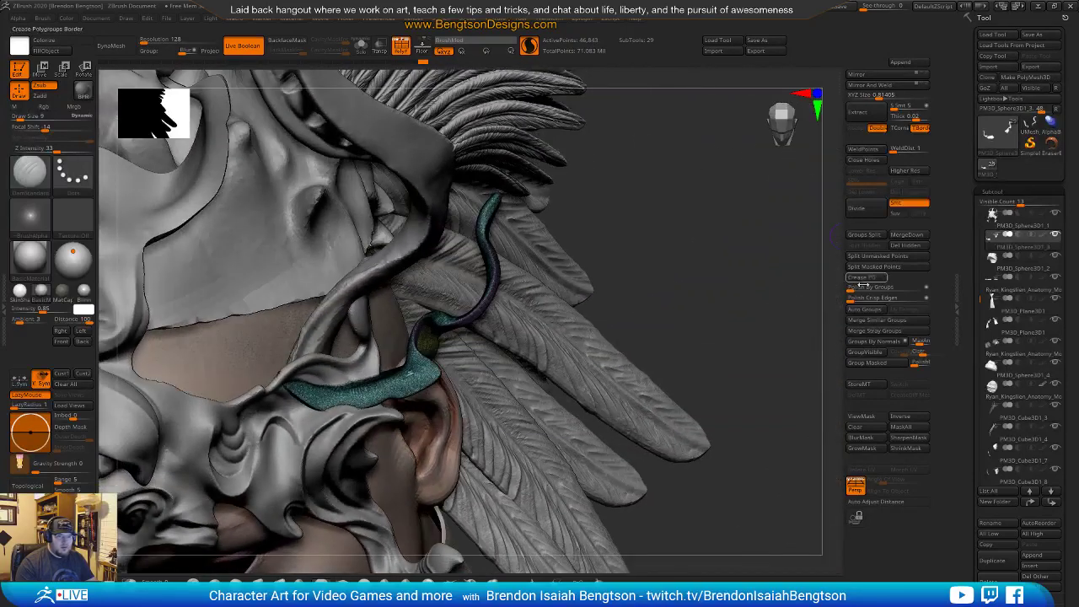
click(866, 352)
alt+drag(710, 296, 713, 335)
shift+drag(330, 520, 352, 493)
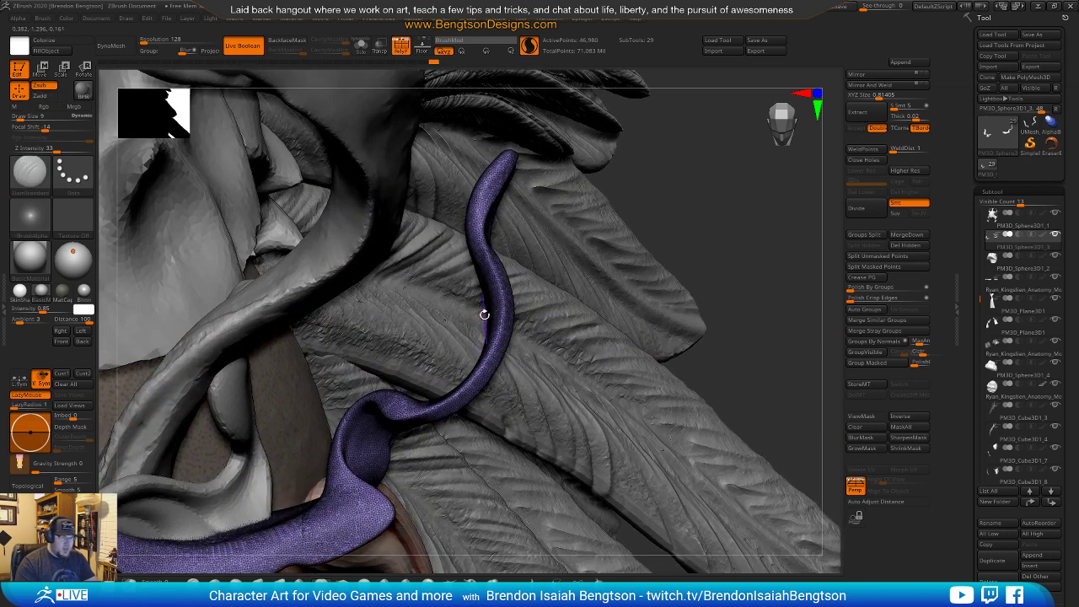
Hide the polyframe and sculpt fine creases along the curl's narrow tail with the DamStandard brush at draw size 7.
key(space)
key(shift+f)
mouse_move(465, 290)
mouse_down()
mouse_move(483, 282)
mouse_move(470, 278)
mouse_up()
mouse_move(583, 263)
mouse_down()
mouse_move(595, 269)
mouse_move(586, 261)
mouse_up()
drag(417, 250, 468, 358)
drag(428, 241, 428, 220)
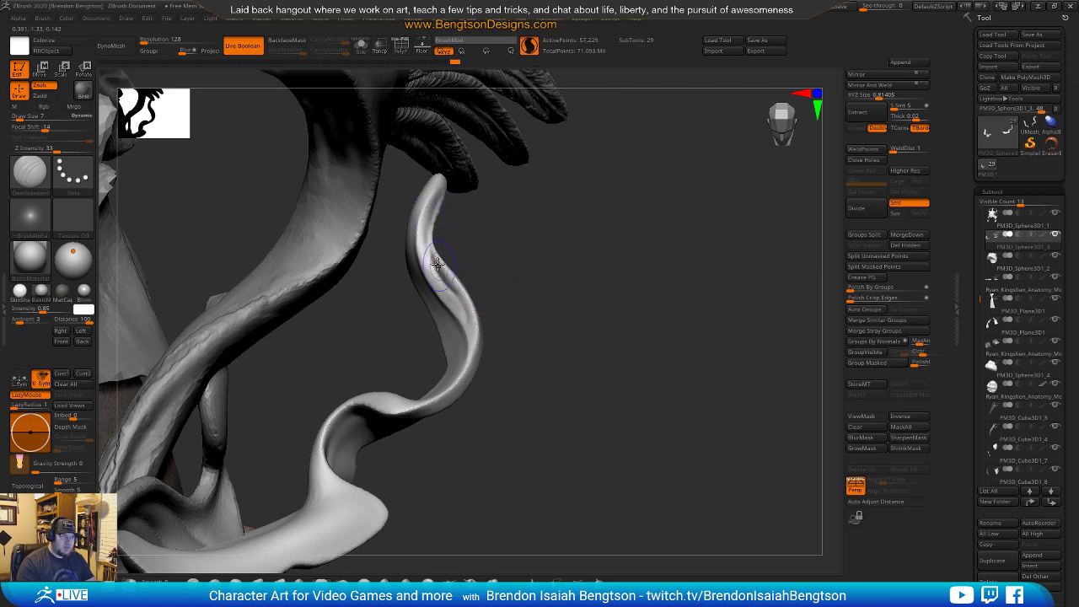
drag(489, 296, 591, 380)
drag(588, 382, 376, 342)
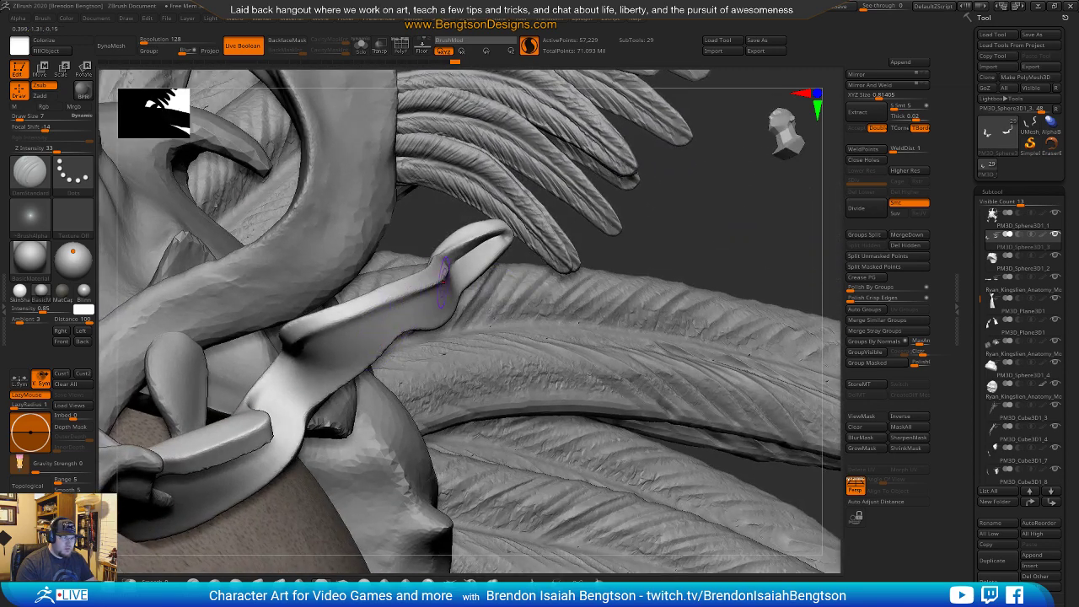
Try to carve a long groove along the curl tail's broad underside.
mouse_move(400, 301)
mouse_down()
mouse_move(315, 338)
mouse_move(300, 359)
mouse_up()
key(ctrl+z)
mouse_move(436, 291)
mouse_down()
mouse_move(353, 335)
mouse_move(282, 440)
mouse_move(320, 386)
mouse_move(284, 428)
mouse_move(307, 381)
mouse_up()
drag(346, 346, 400, 323)
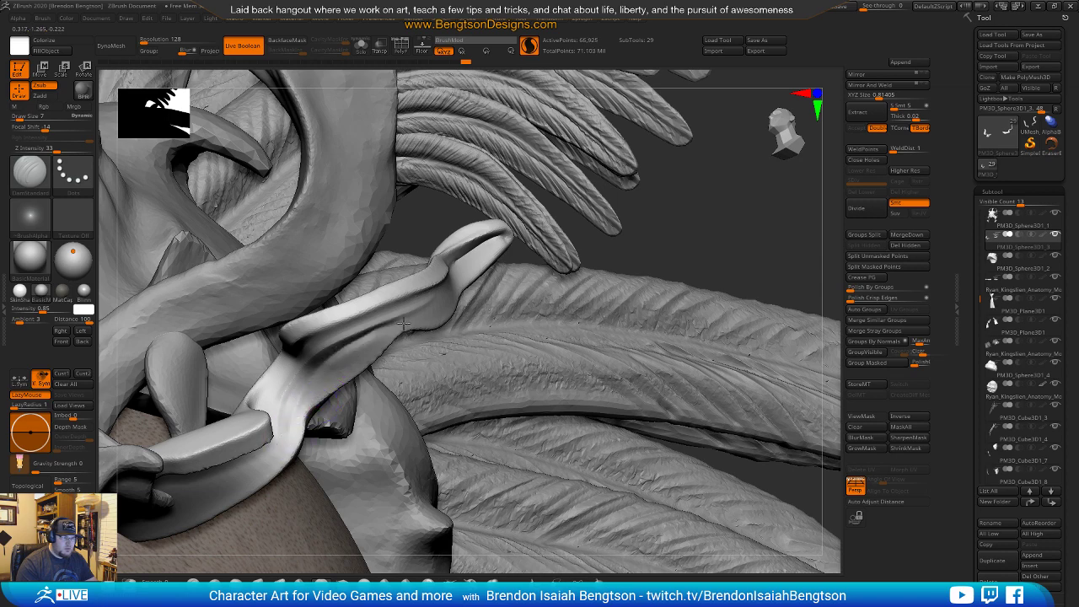
mouse_move(450, 305)
right_down()
mouse_move(422, 297)
mouse_move(436, 301)
mouse_move(431, 330)
right_up()
key(ctrl+z)
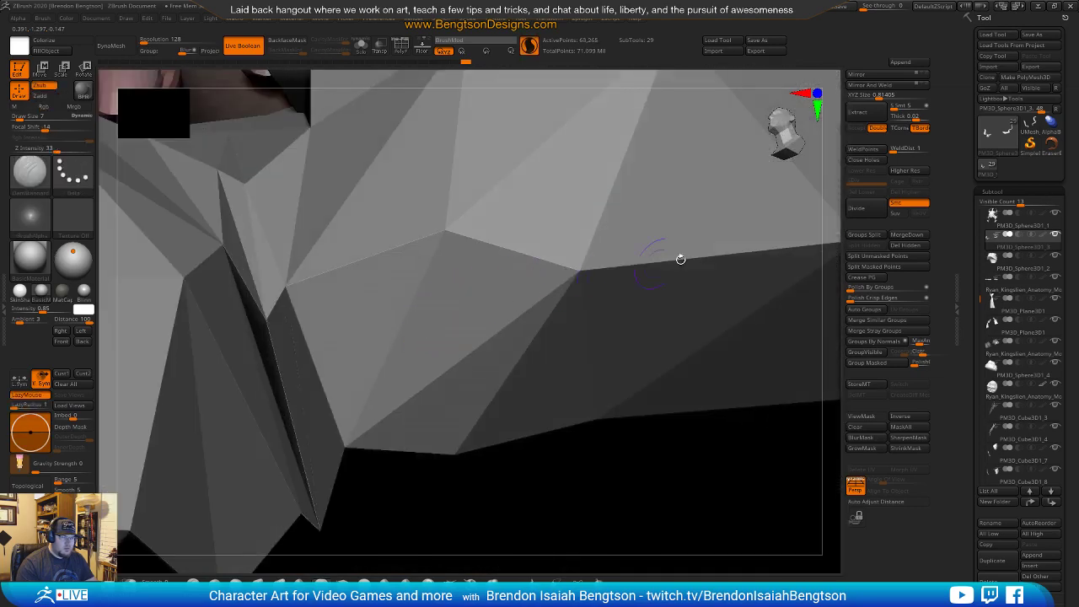
Smooth the curl's tail and the lower face of its flared base.
ctrl+right_drag(840, 229, 767, 241)
shift+drag(308, 342, 450, 268)
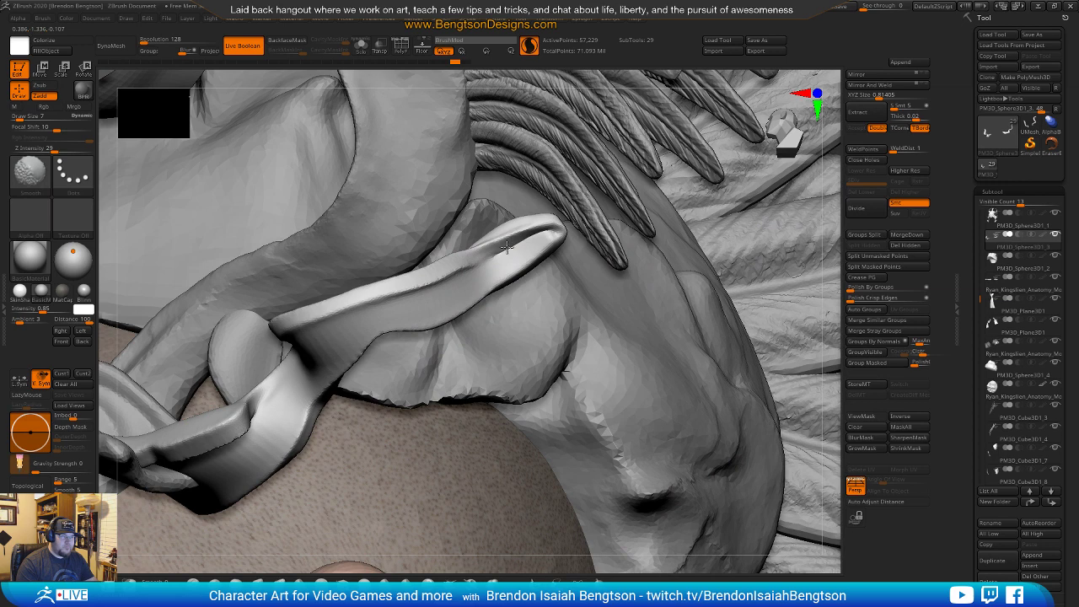
mouse_move(309, 344)
shift+mouse_down()
mouse_move(290, 388)
mouse_move(228, 442)
shift+mouse_up()
mouse_move(171, 462)
shift+mouse_down()
mouse_move(294, 421)
mouse_move(256, 479)
shift+mouse_up()
Carve long flowing creases down the flared base's front face toward the ear.
alt+right_drag(195, 463, 346, 366)
right_drag(342, 408, 320, 473)
alt+right_drag(214, 331, 366, 387)
right_drag(419, 362, 297, 351)
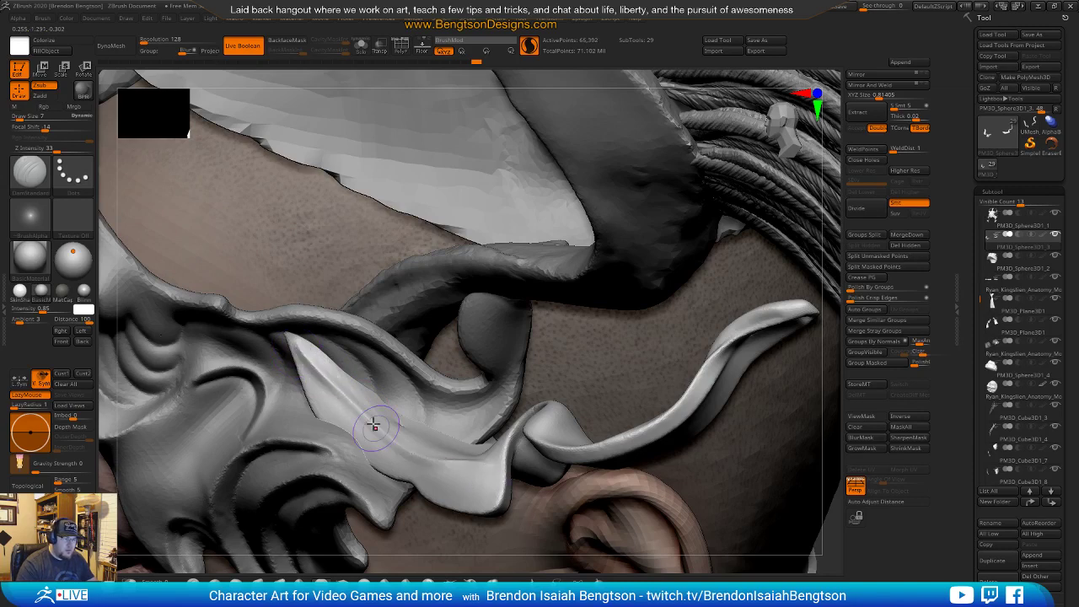
drag(293, 338, 499, 483)
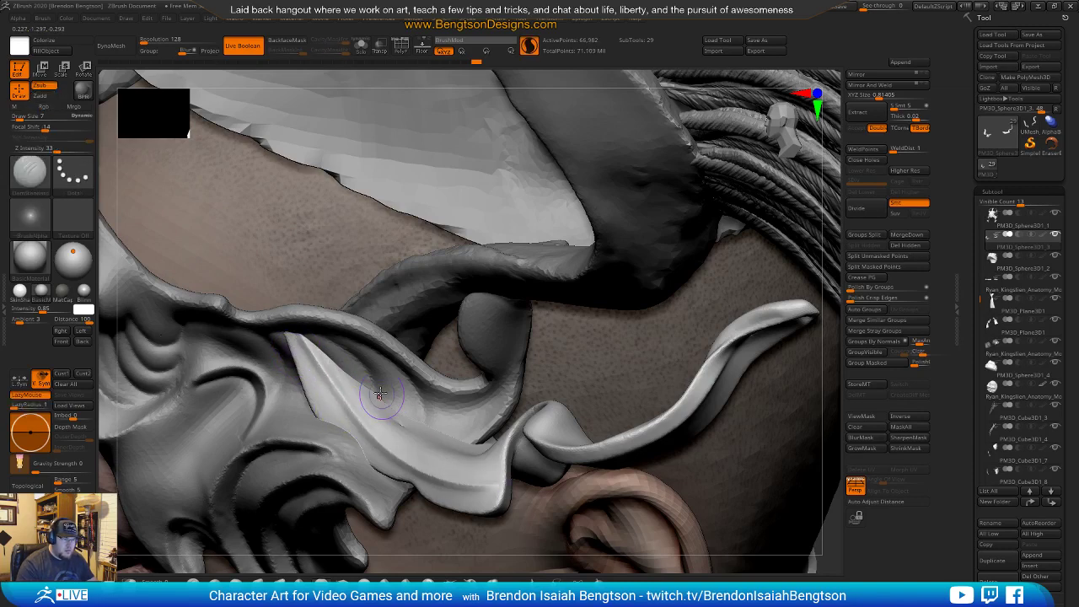
right_drag(434, 445, 346, 384)
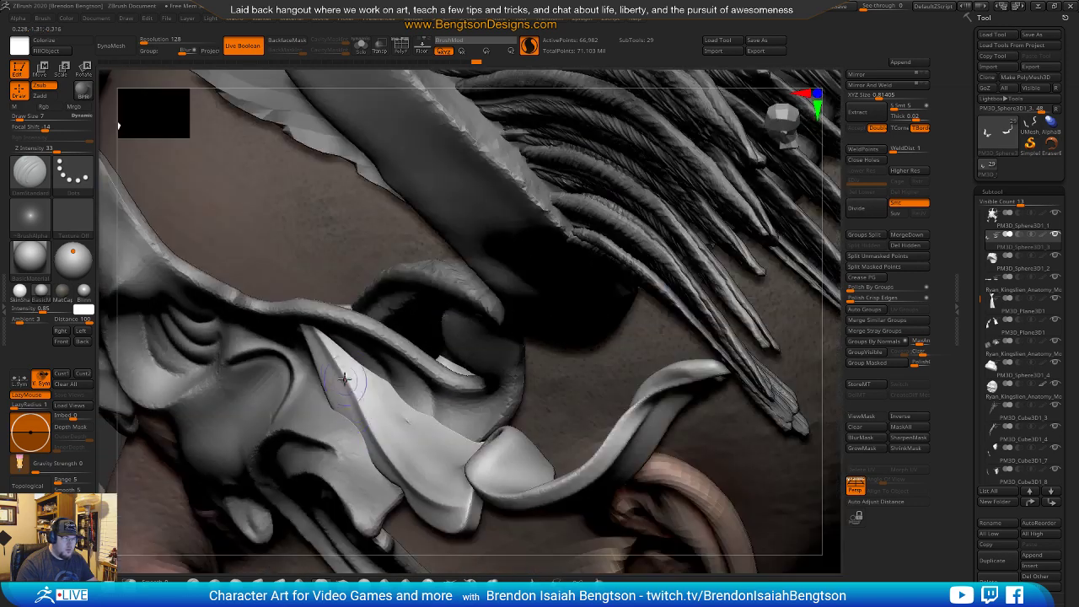
drag(366, 378, 472, 471)
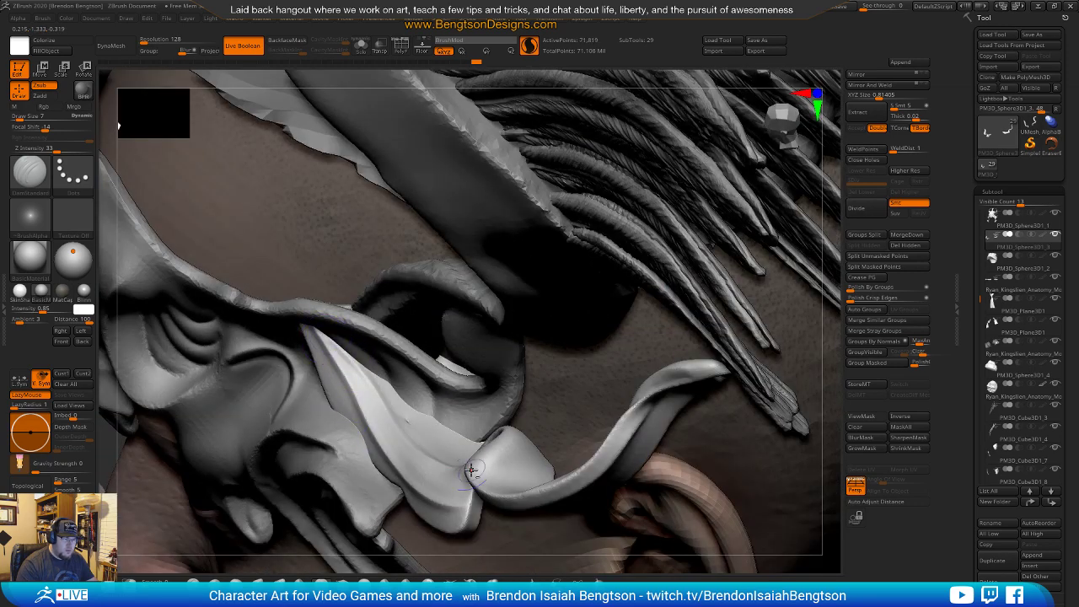
right_drag(371, 416, 333, 385)
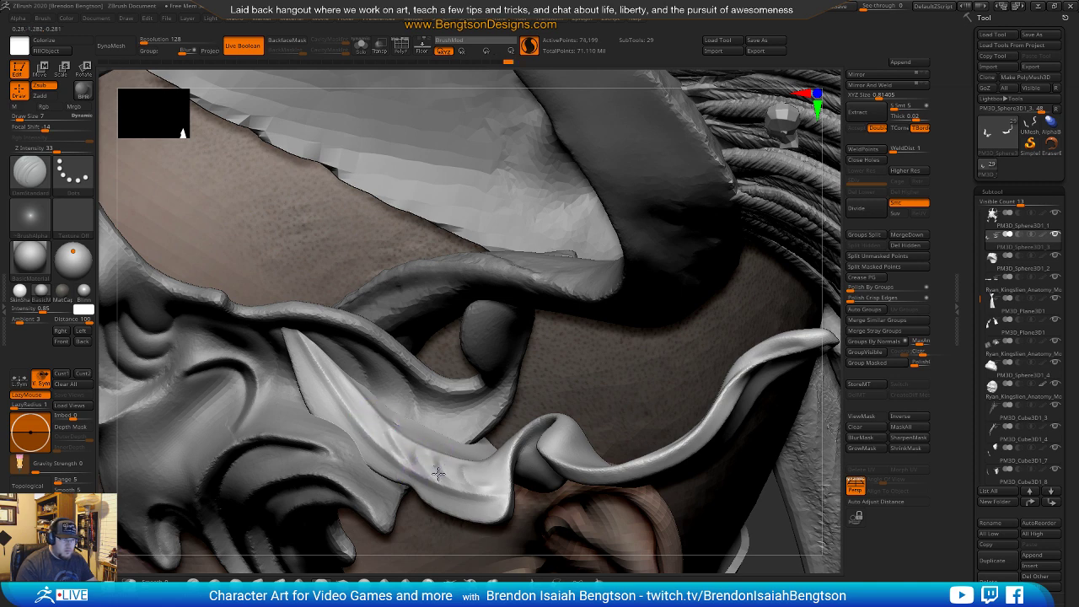
Smooth the flared base's lower end and sculpt short creases across it between the long grooves.
mouse_move(477, 506)
ctrl+right_down()
mouse_move(465, 463)
mouse_move(458, 489)
ctrl+right_up()
shift+drag(458, 489, 436, 462)
mouse_move(400, 426)
mouse_down()
mouse_move(421, 472)
mouse_move(405, 443)
mouse_up()
drag(400, 425, 428, 488)
mouse_move(438, 445)
mouse_down()
mouse_move(443, 476)
mouse_move(466, 504)
mouse_up()
mouse_move(470, 464)
mouse_down()
mouse_move(514, 515)
mouse_move(489, 474)
mouse_move(505, 517)
mouse_up()
Select the main headdress piece and isolate it with its polyframe displayed.
mouse_move(505, 517)
ctrl+right_down()
mouse_move(498, 456)
mouse_move(512, 366)
mouse_move(275, 282)
ctrl+right_up()
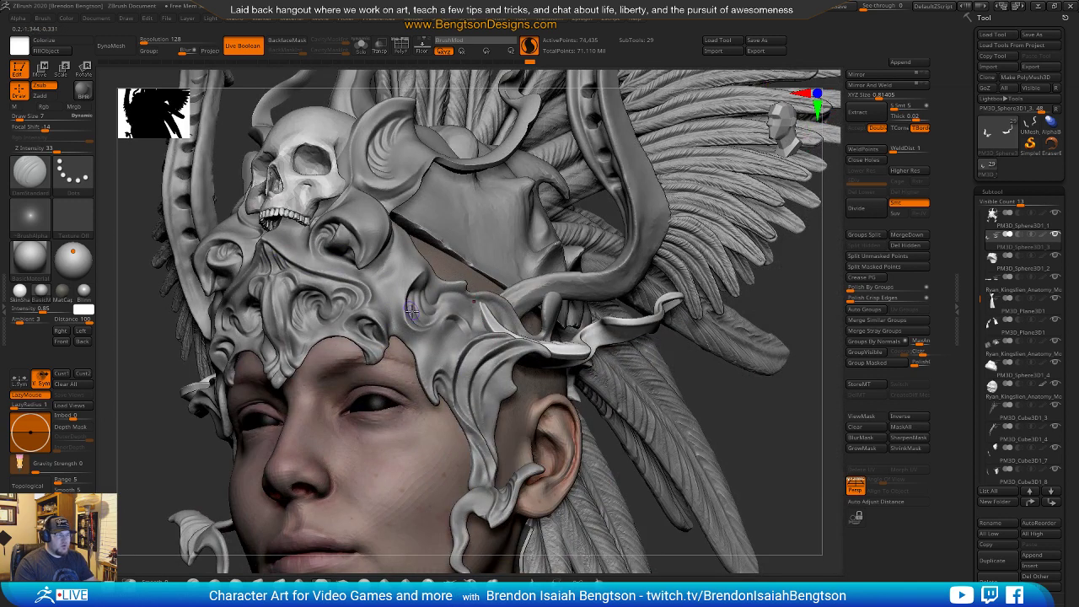
right_drag(397, 152, 430, 312)
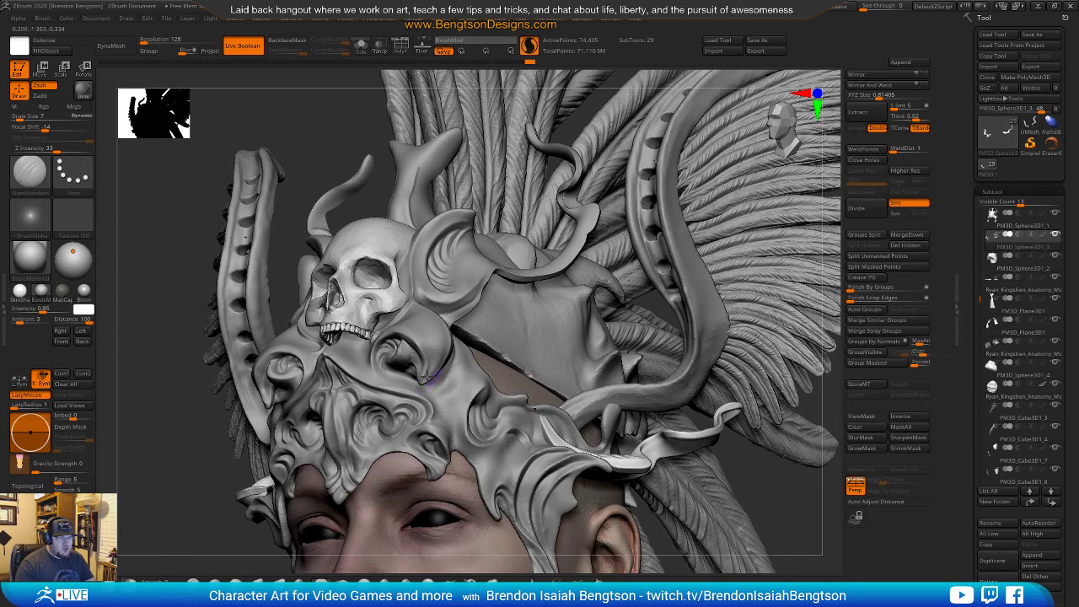
right_drag(505, 399, 489, 152)
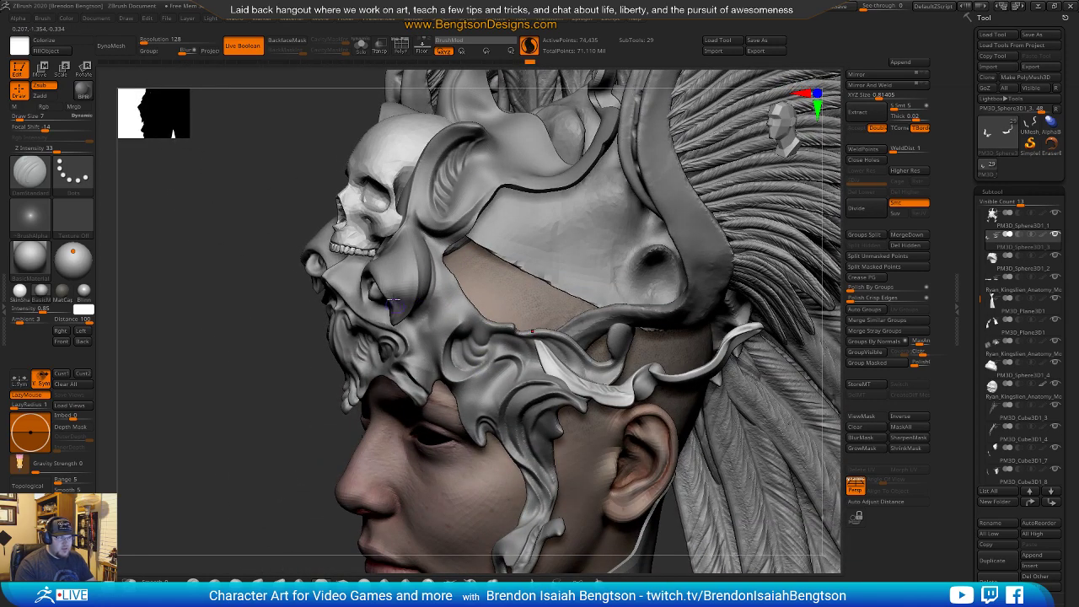
key(shift)
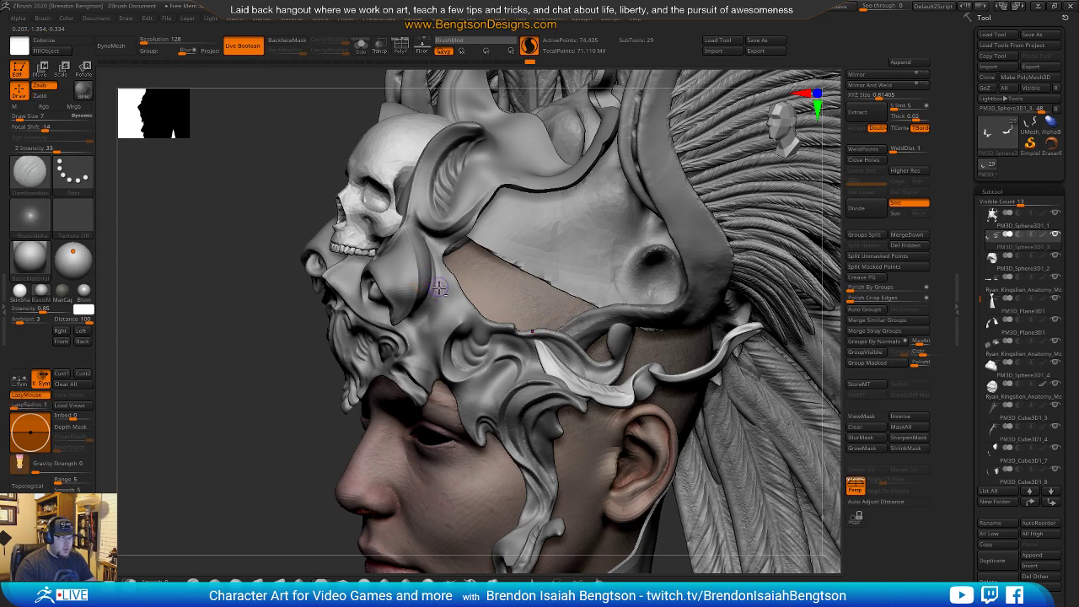
alt+click(447, 313)
key(shift+f)
mouse_move(431, 327)
right_down()
mouse_move(560, 310)
mouse_move(439, 305)
mouse_move(383, 211)
mouse_move(432, 339)
right_up()
key(alt+s)
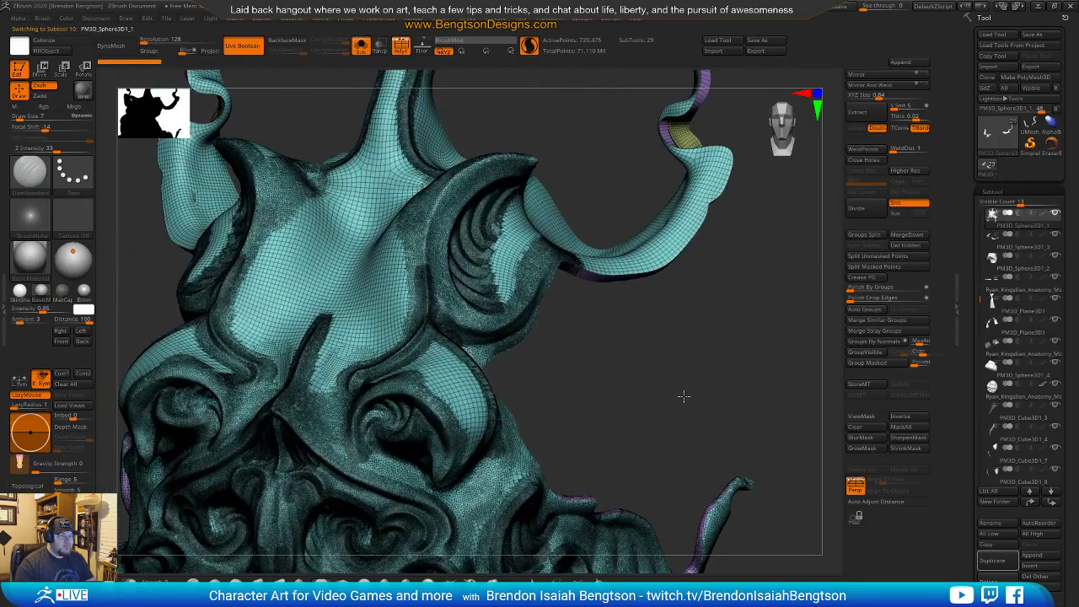
Examine the isolated headdress's mesh from the horns to the brow ornaments and open the edge loop geometry options.
right_drag(708, 375, 590, 287)
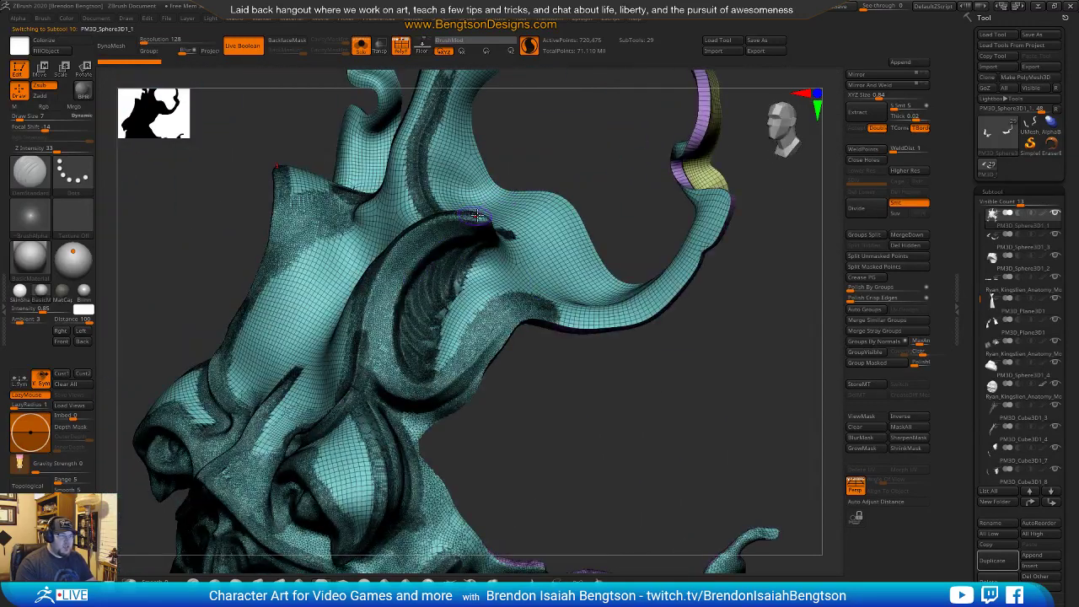
right_drag(470, 232, 541, 183)
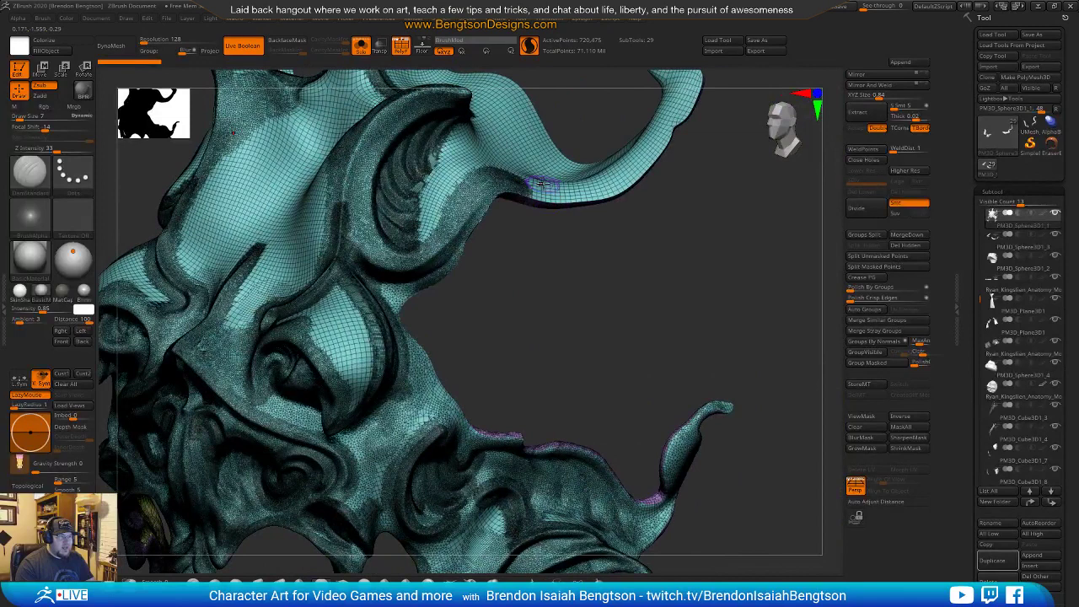
right_drag(533, 237, 547, 363)
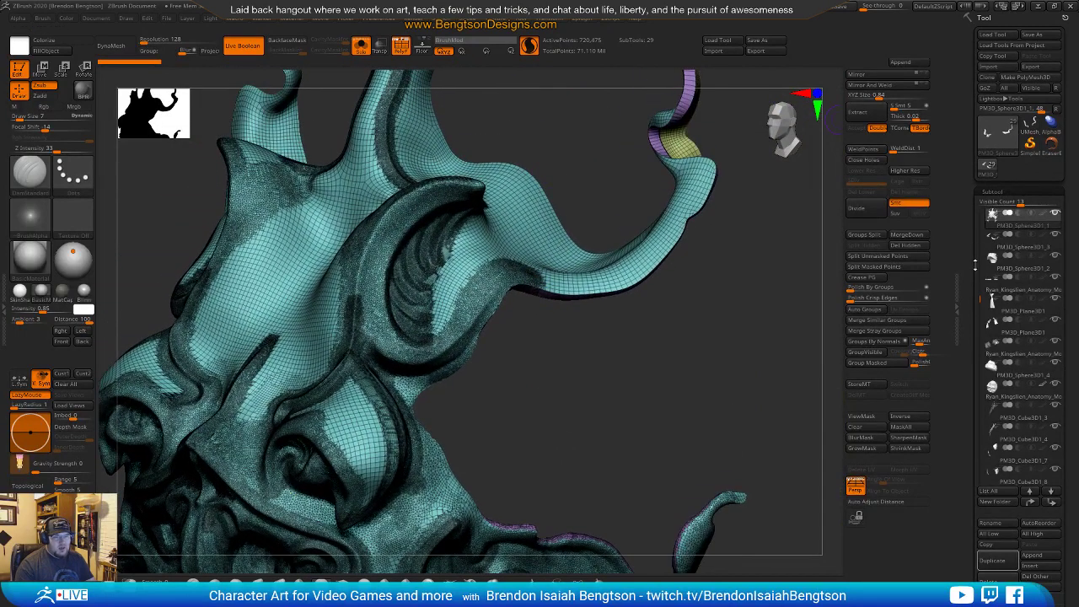
drag(967, 396, 971, 338)
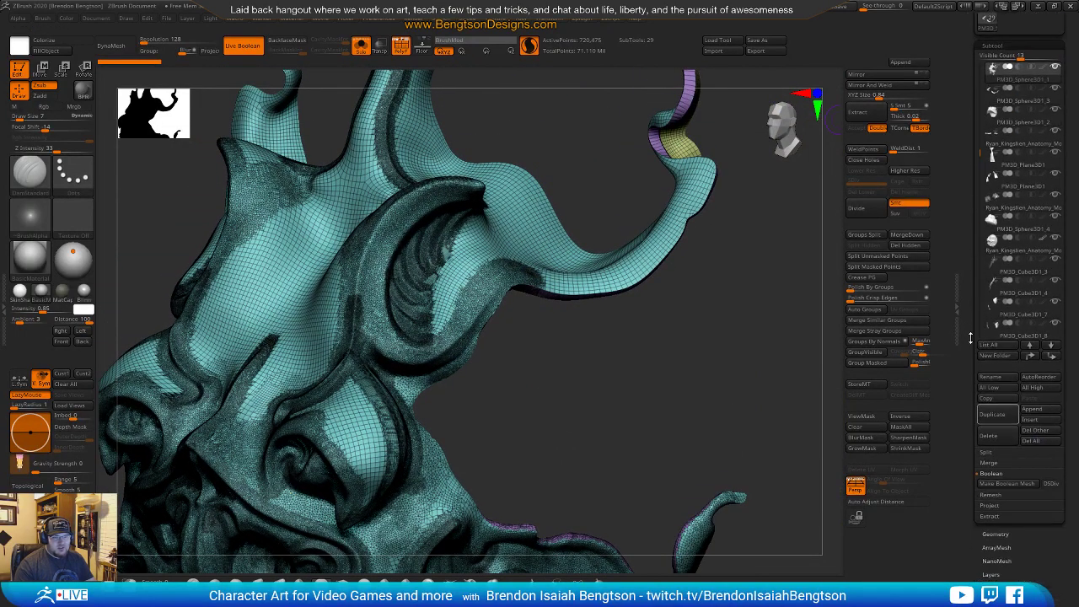
click(995, 534)
click(1001, 168)
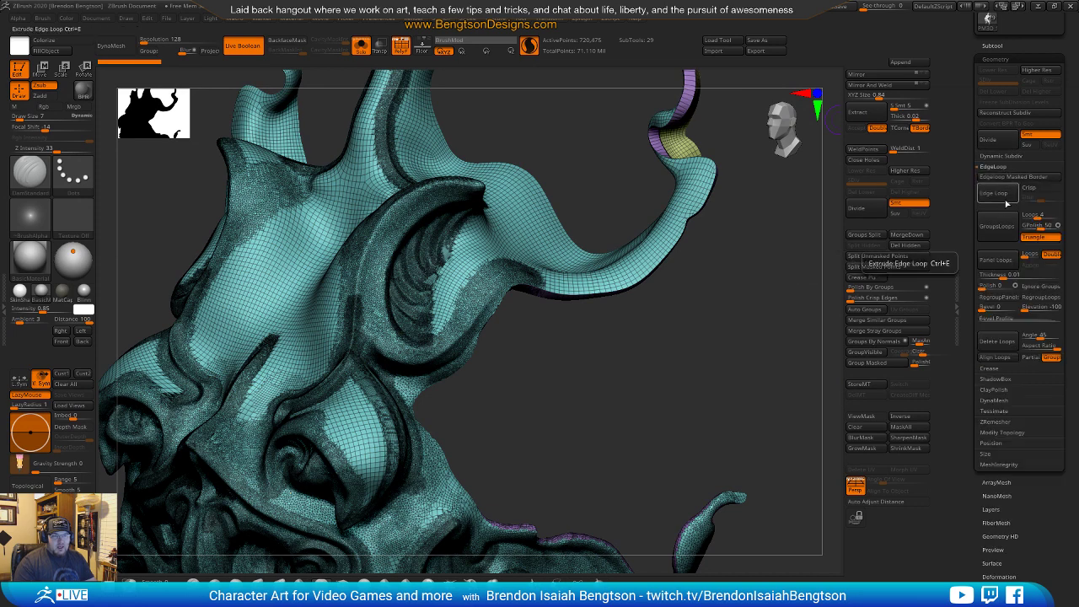
drag(729, 251, 749, 371)
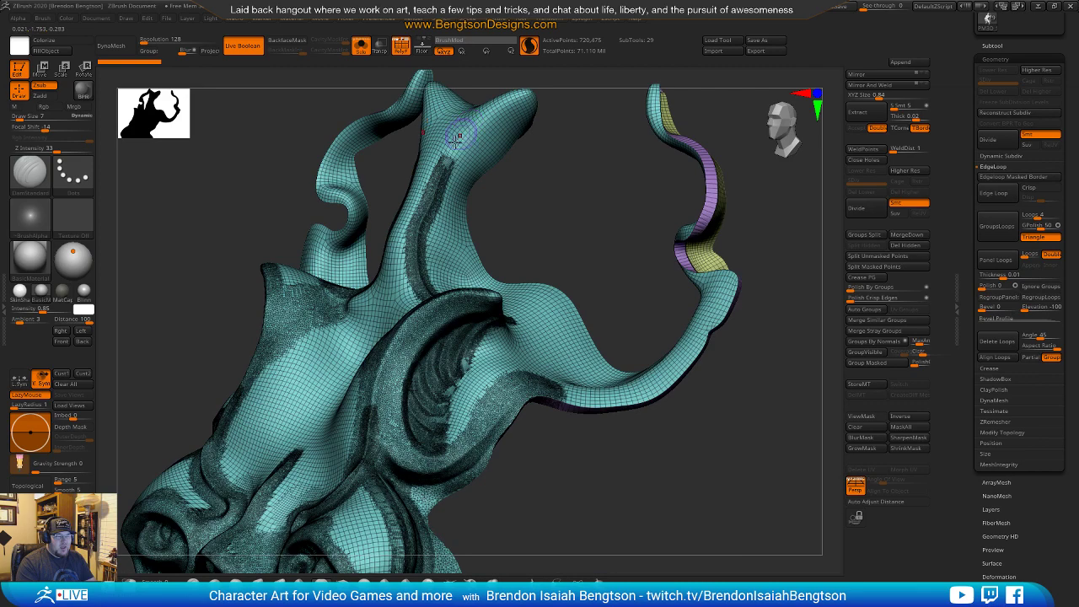
drag(676, 447, 673, 185)
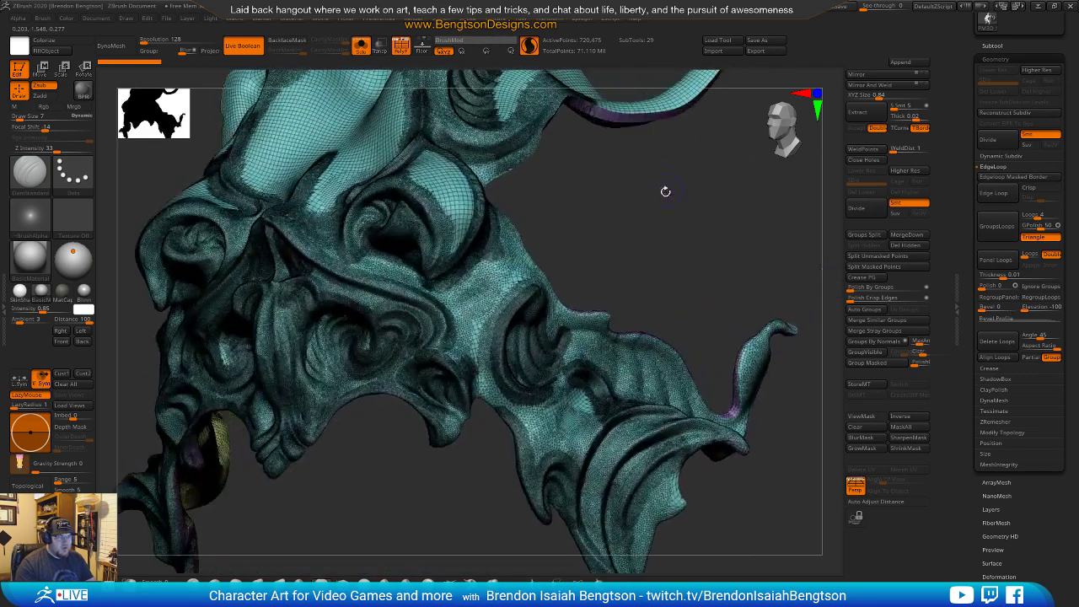
Hide the polyframe, bring the rest of the model back and reselect the side curls.
key(shift+f)
drag(600, 233, 636, 242)
key(alt+s)
right_drag(536, 350, 531, 379)
alt+click(534, 380)
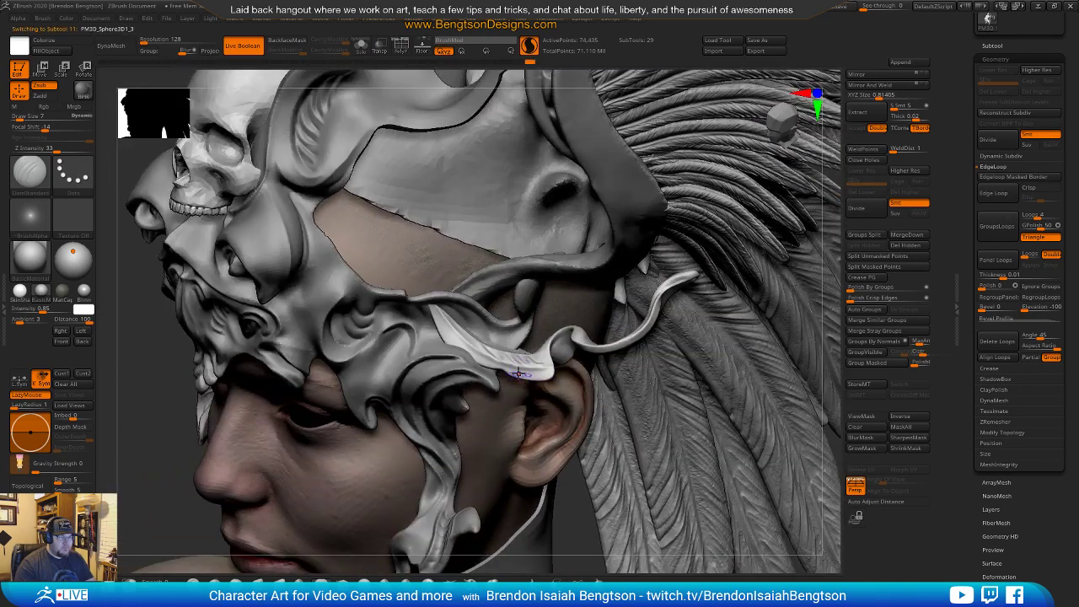
right_drag(527, 363, 595, 372)
ctrl+right_drag(739, 363, 712, 338)
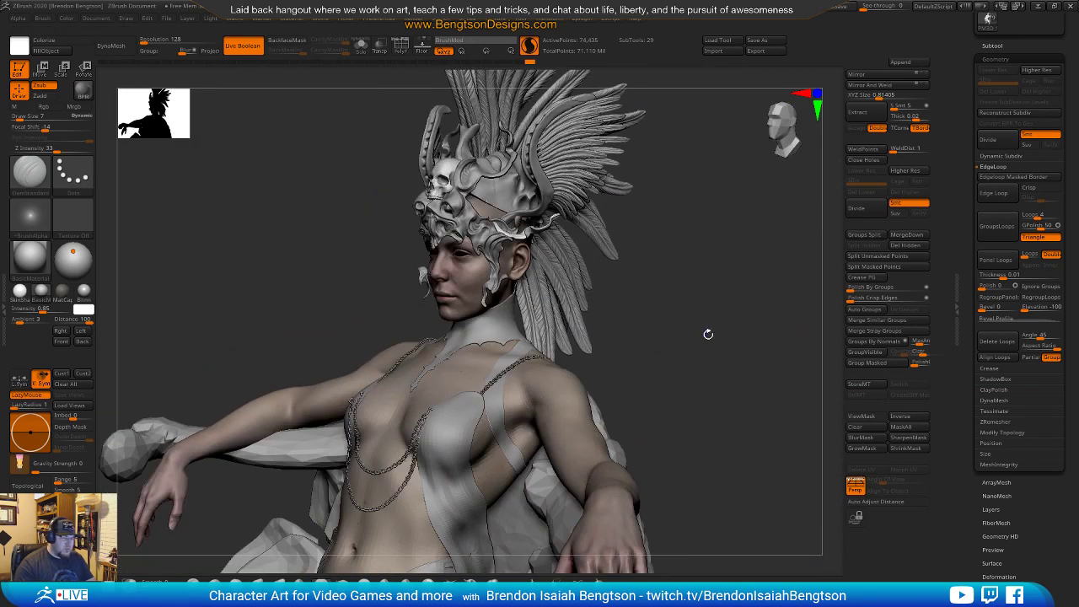
Set the brush's draw size to 77 and select the body subtool new ears2_6.
key(space)
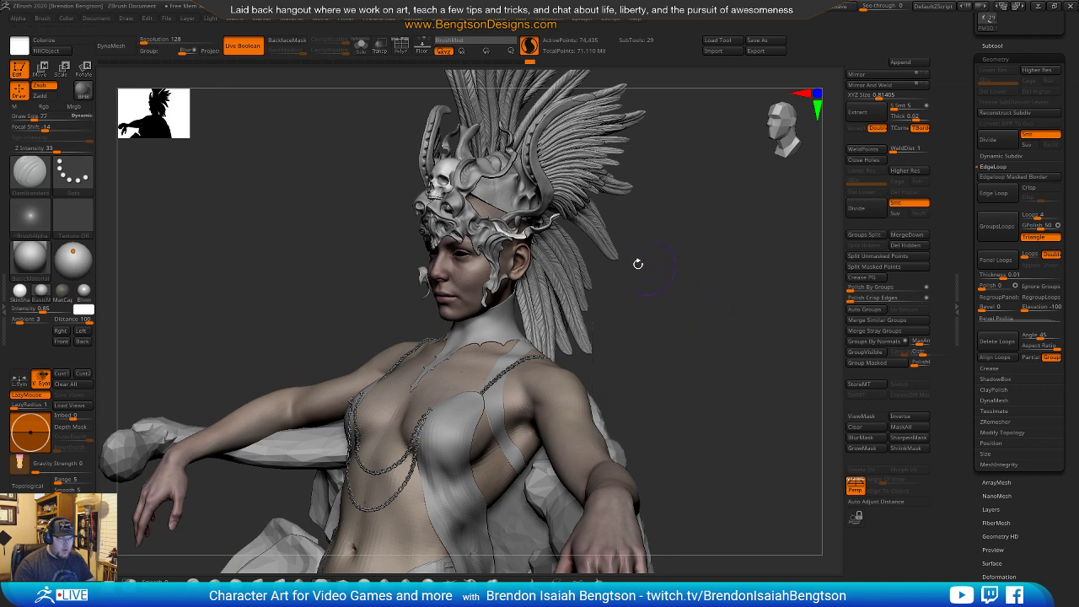
right_drag(672, 346, 720, 335)
alt+click(568, 392)
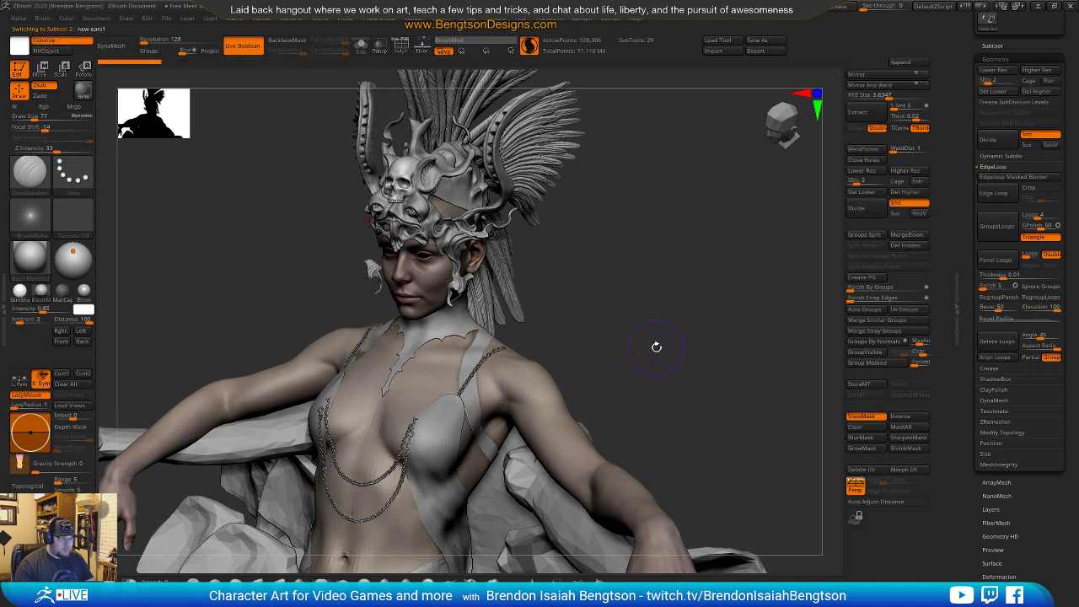
click(992, 45)
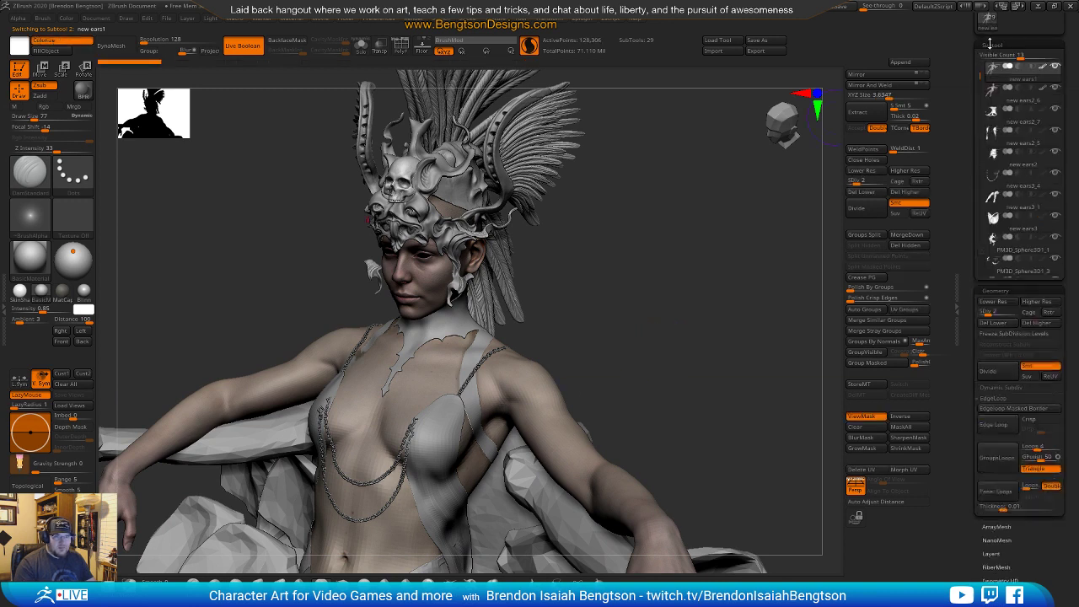
click(992, 99)
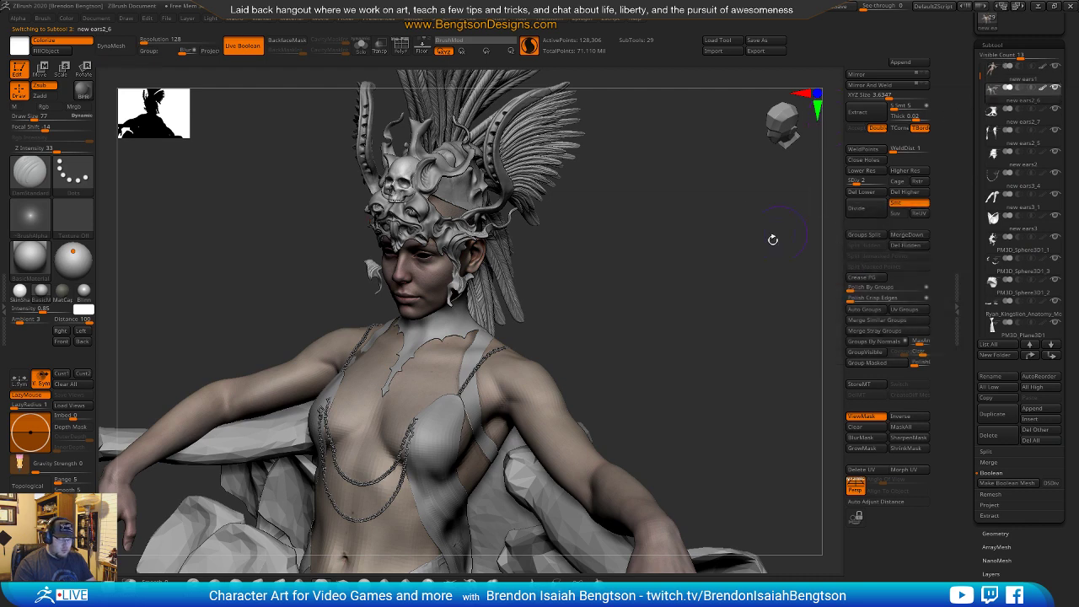
Paint masking over the body's shoulder and upper arm from the front and back.
drag(746, 346, 718, 321)
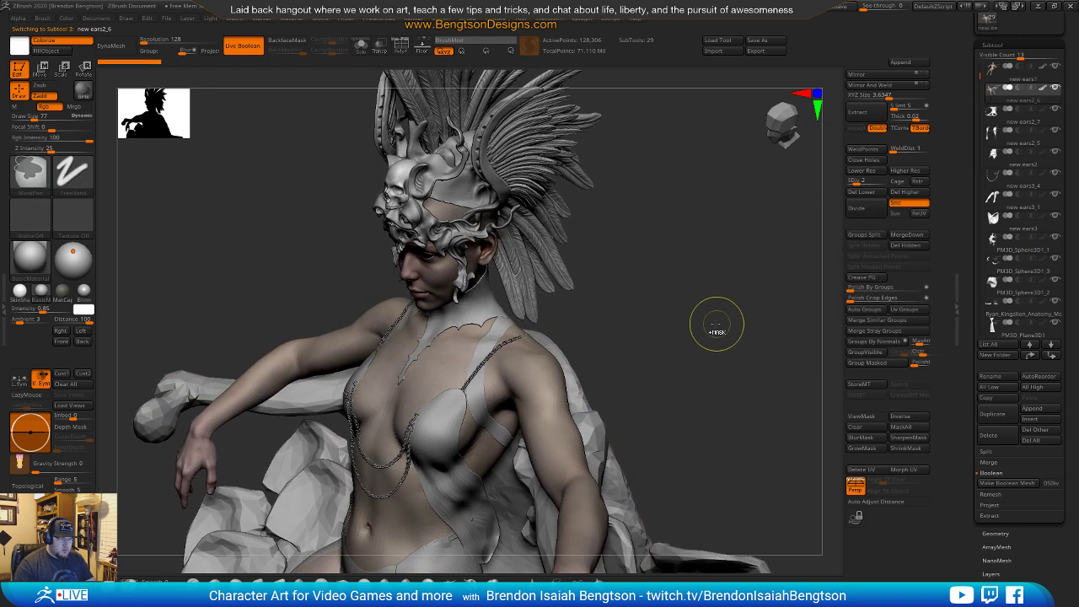
mouse_move(534, 358)
ctrl+mouse_down()
mouse_move(519, 361)
mouse_move(555, 421)
mouse_move(537, 361)
ctrl+mouse_up()
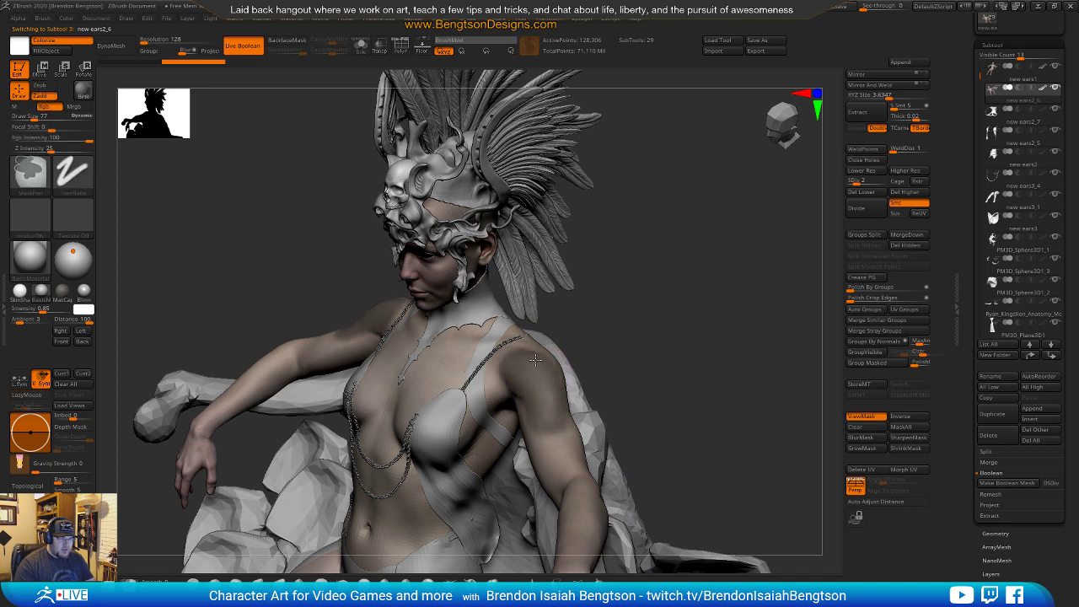
mouse_move(688, 336)
mouse_down()
mouse_move(582, 344)
mouse_move(567, 378)
mouse_move(602, 366)
mouse_move(516, 430)
mouse_up()
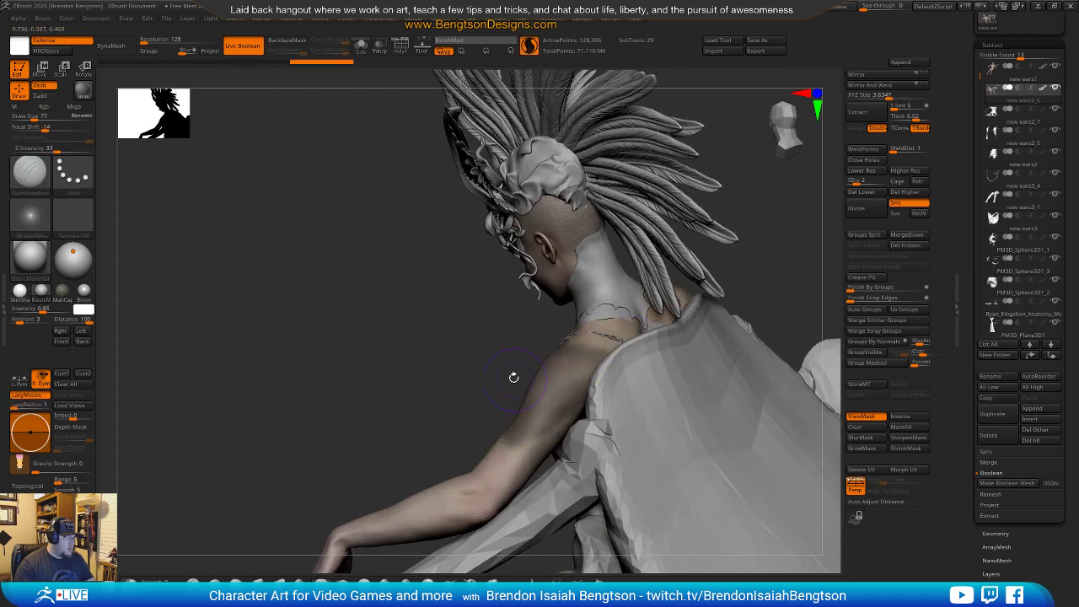
mouse_move(420, 377)
mouse_down()
mouse_move(699, 328)
mouse_move(691, 360)
mouse_move(586, 445)
mouse_up()
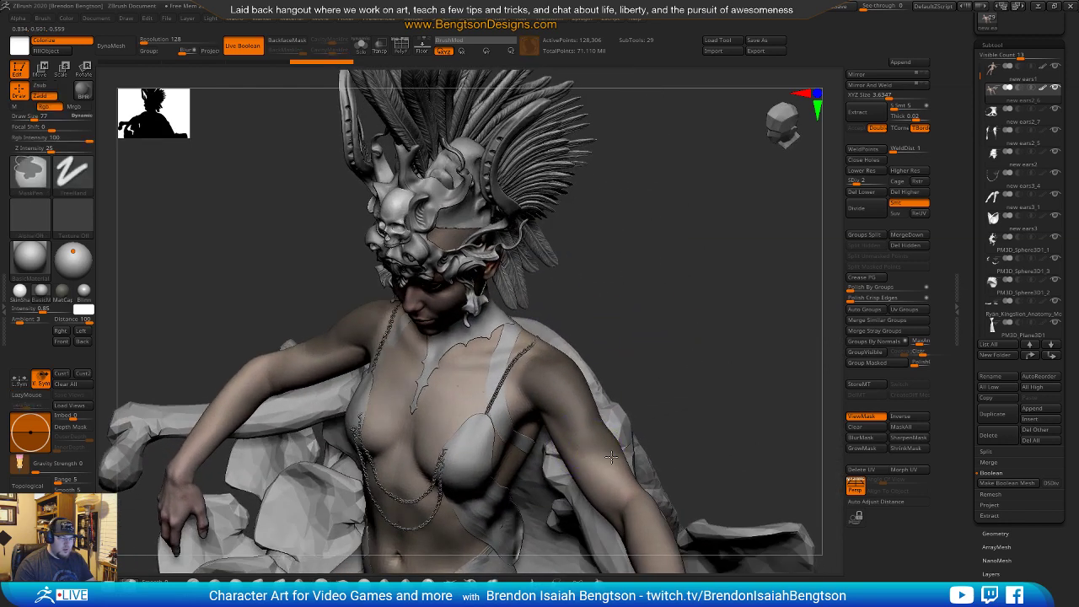
drag(542, 375, 478, 372)
drag(661, 277, 559, 357)
mouse_move(645, 302)
ctrl+mouse_down()
mouse_move(768, 294)
mouse_move(726, 320)
mouse_move(693, 361)
ctrl+mouse_up()
mouse_move(612, 381)
ctrl+mouse_down()
mouse_move(646, 354)
mouse_move(636, 348)
ctrl+mouse_up()
Check the body's back through the surrounding pieces with transparency and inspect the new ears2_6 subtool's preview.
key(t)
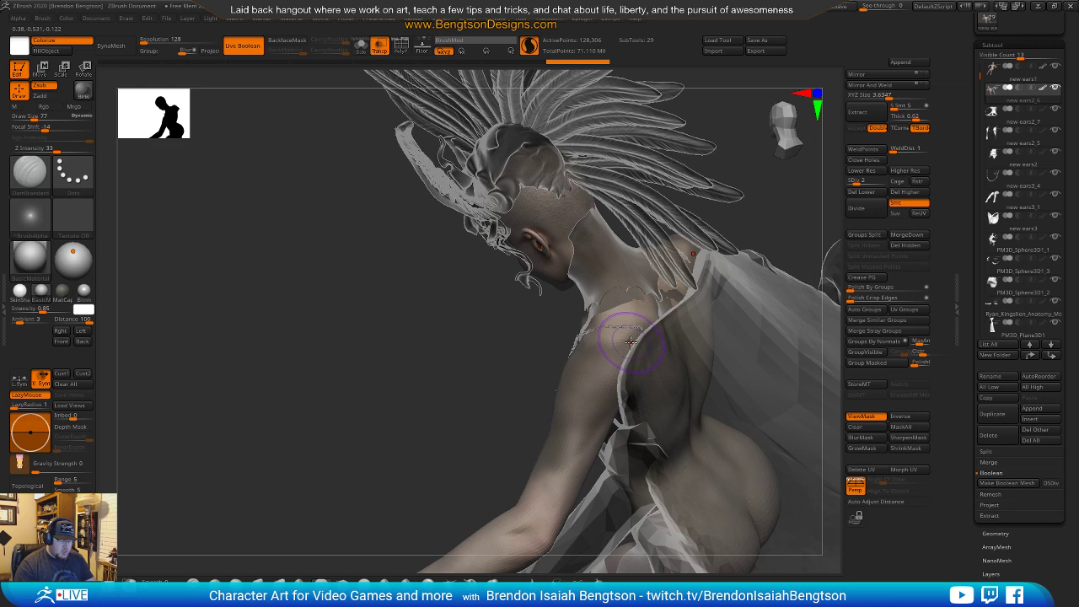
key(shift+t)
drag(463, 402, 588, 323)
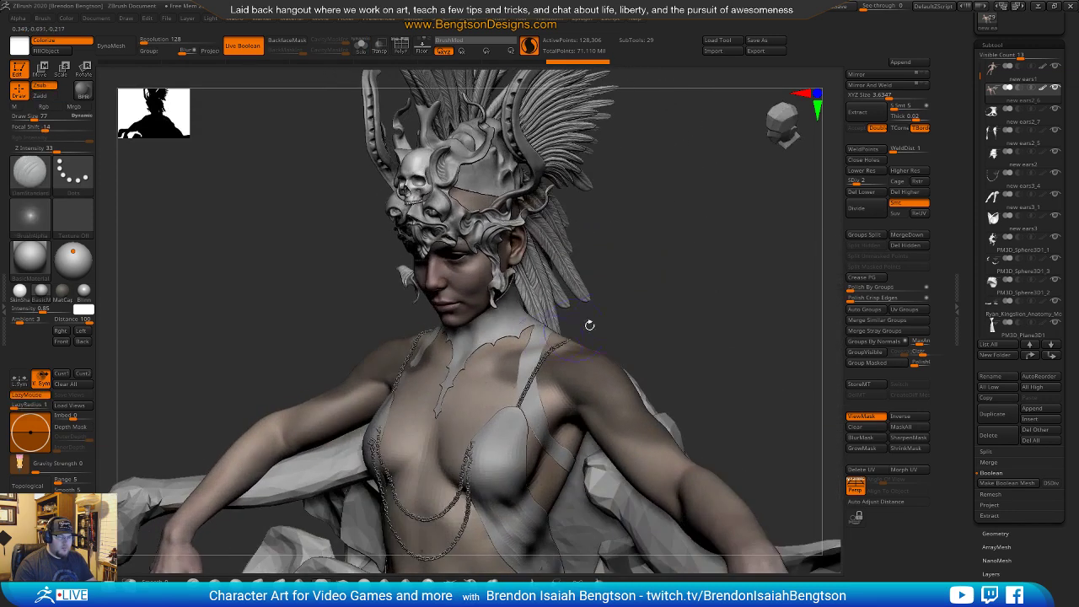
click(995, 96)
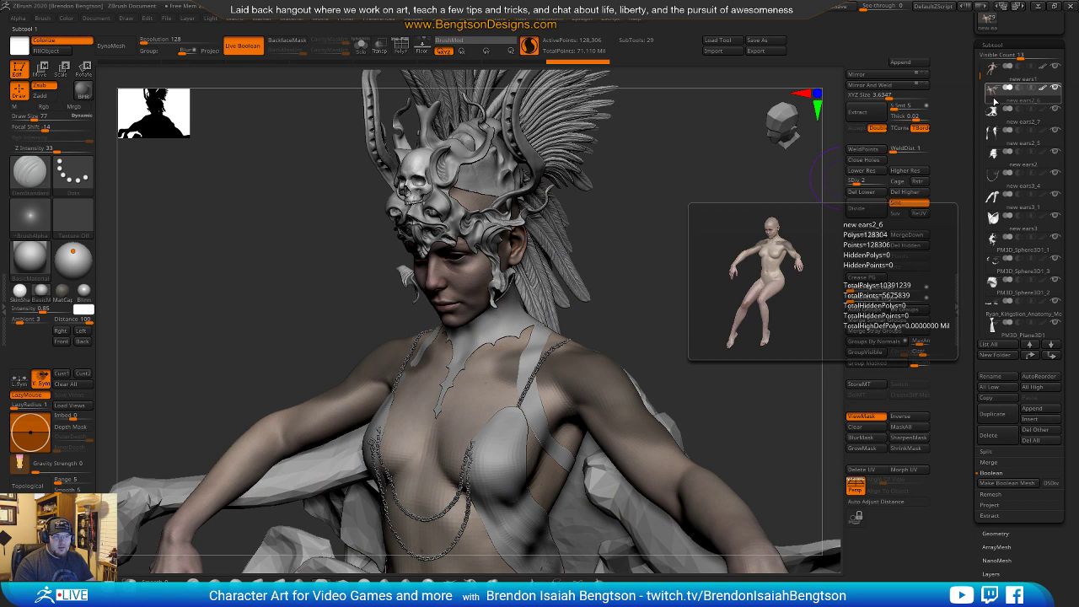
Find the new ears2_6 body in the subtool list and check its preview and the figure's upper body.
scroll(995, 101, up, 1)
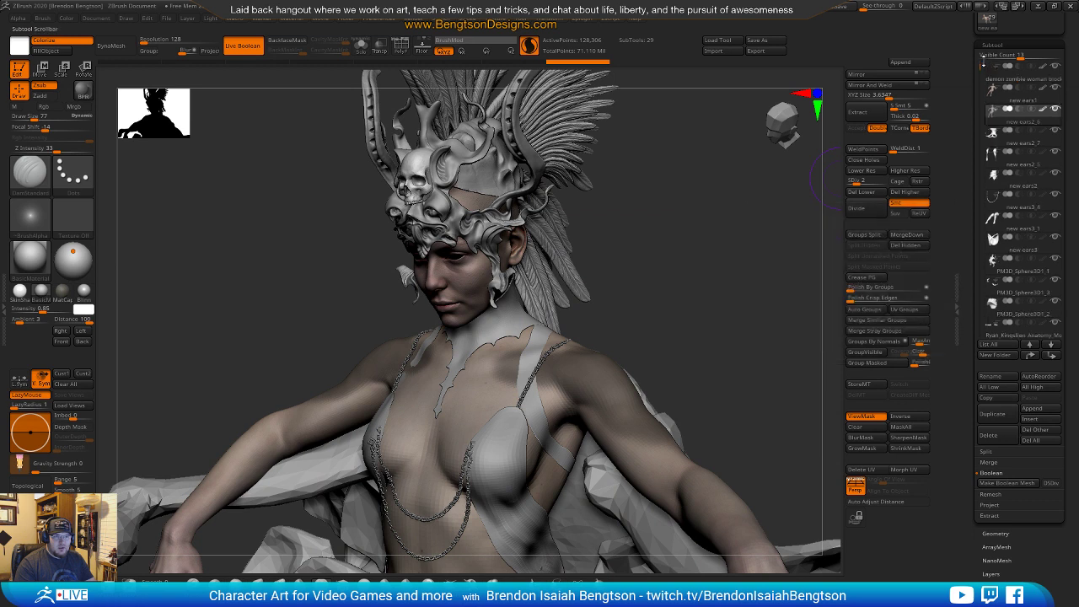
click(993, 118)
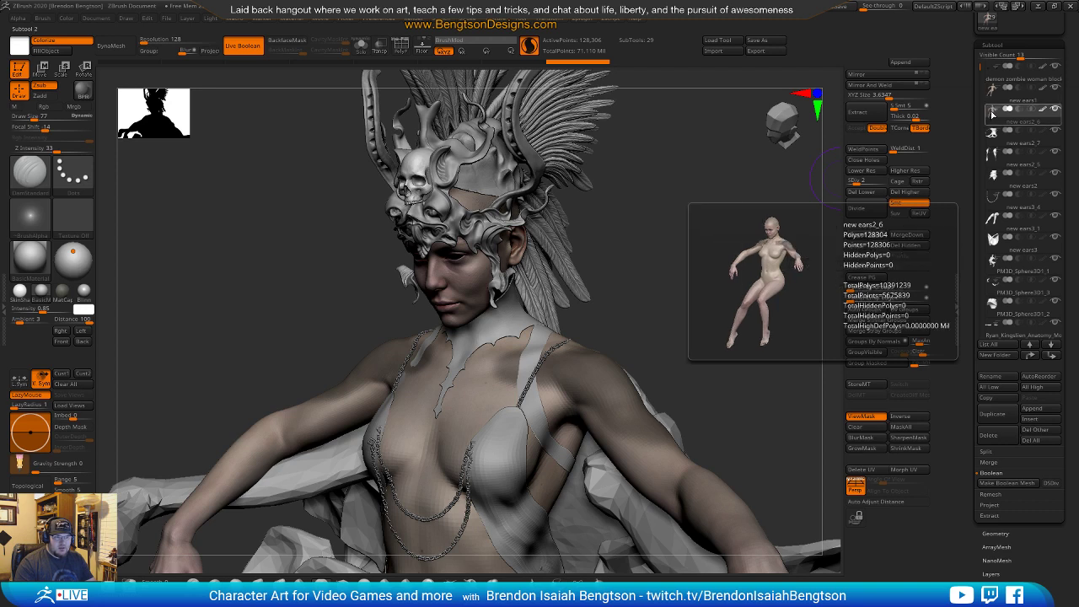
drag(683, 292, 707, 271)
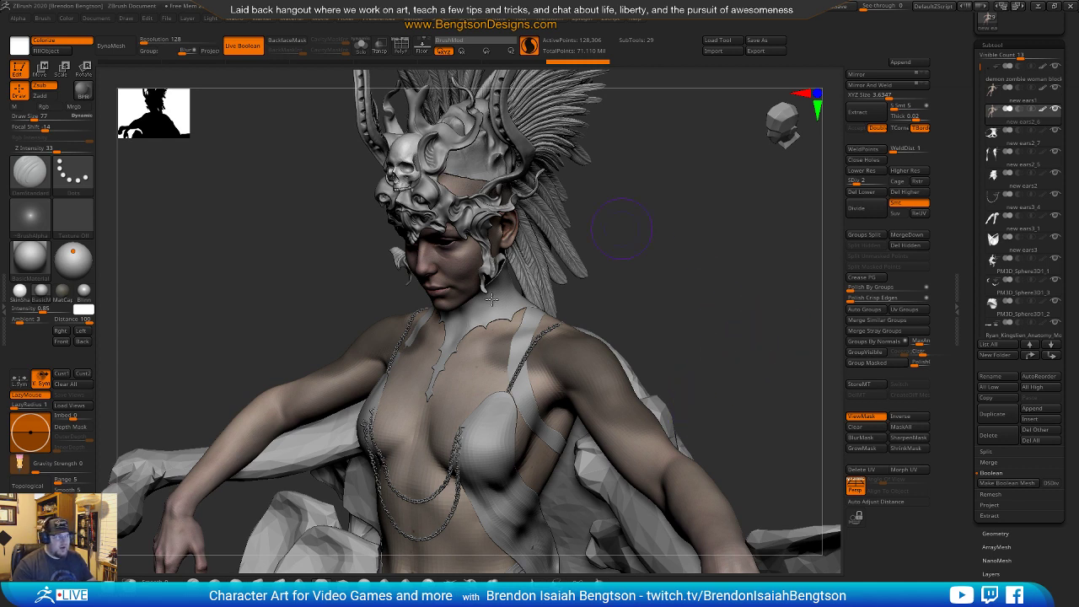
Examine the Sculptris Pro description and its Adaptive Size, Combined and subdivision options in the stroke settings.
key(ctrl)
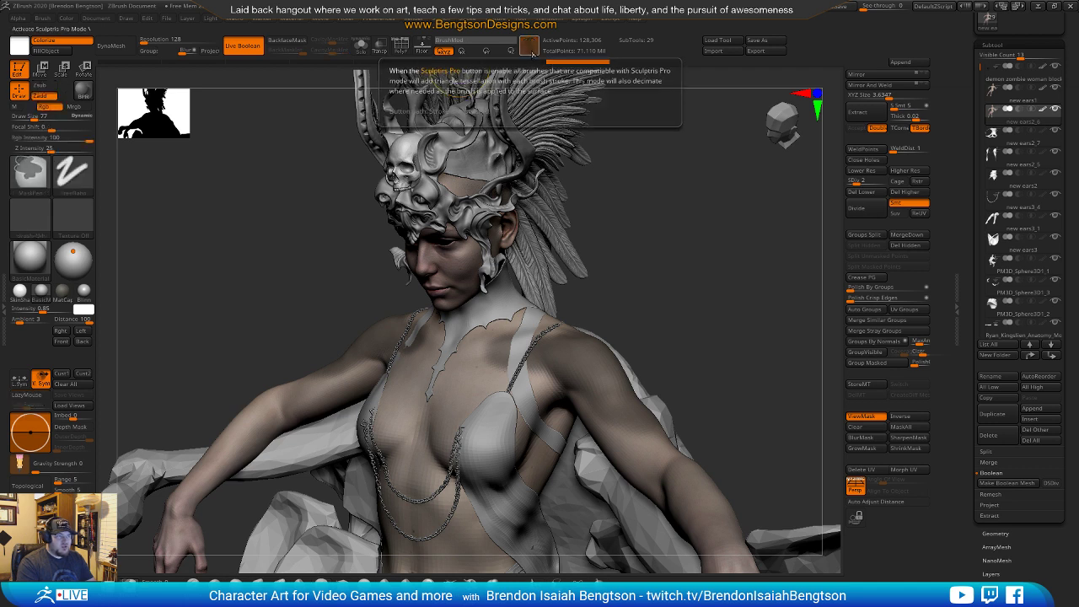
click(530, 47)
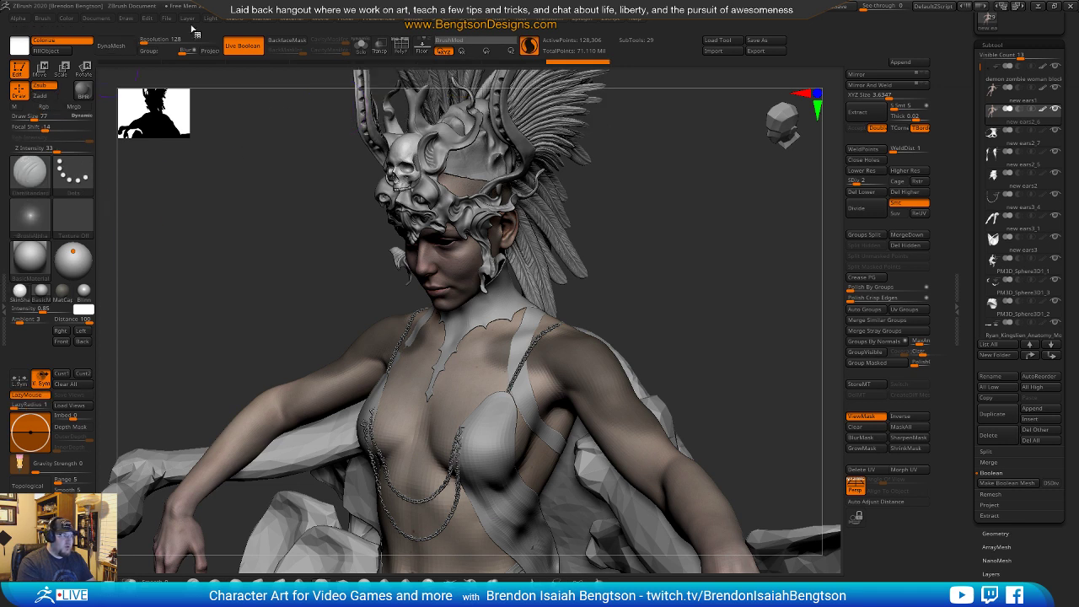
click(472, 18)
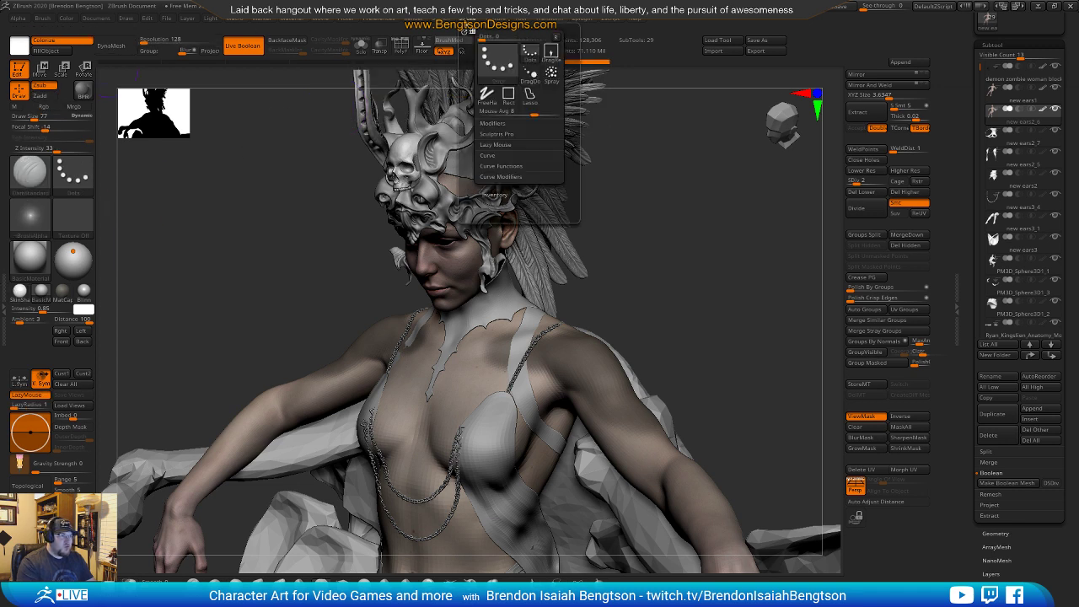
click(500, 134)
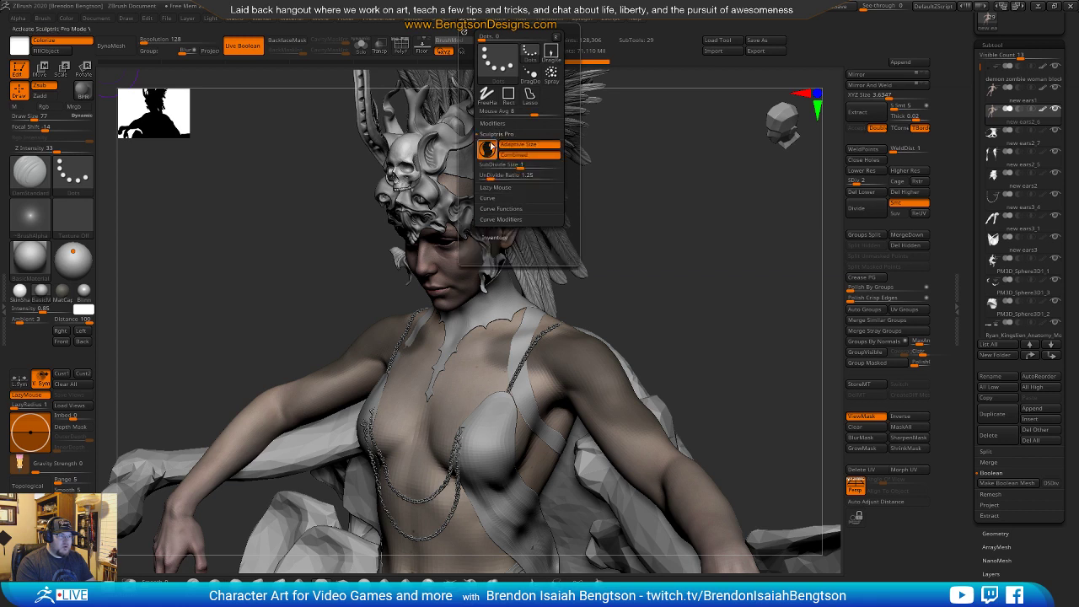
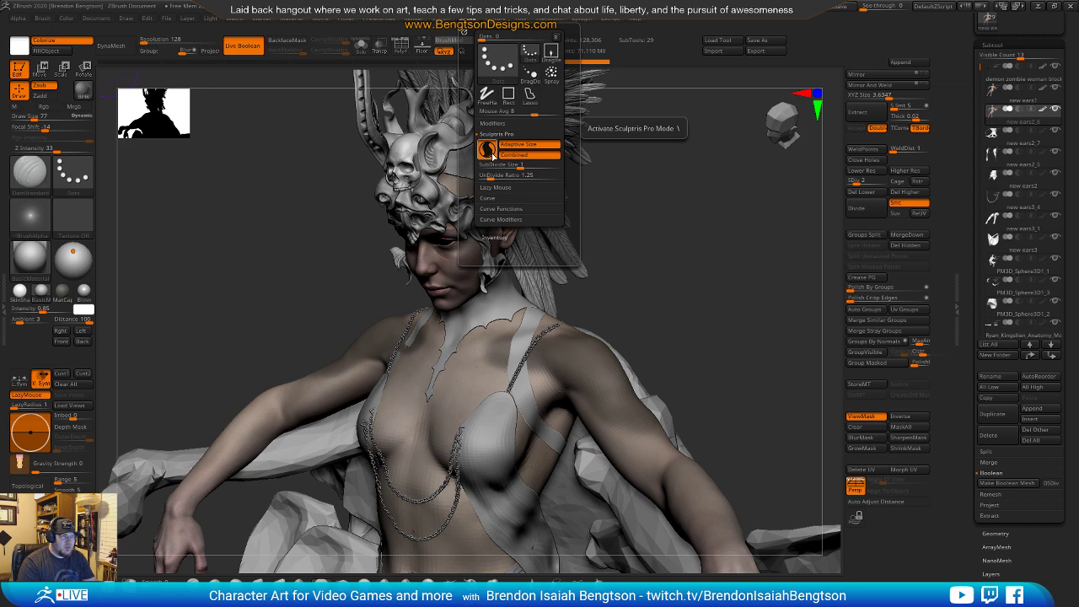
drag(739, 309, 721, 321)
mouse_move(677, 268)
mouse_down()
mouse_move(655, 255)
mouse_move(549, 358)
mouse_move(495, 356)
mouse_up()
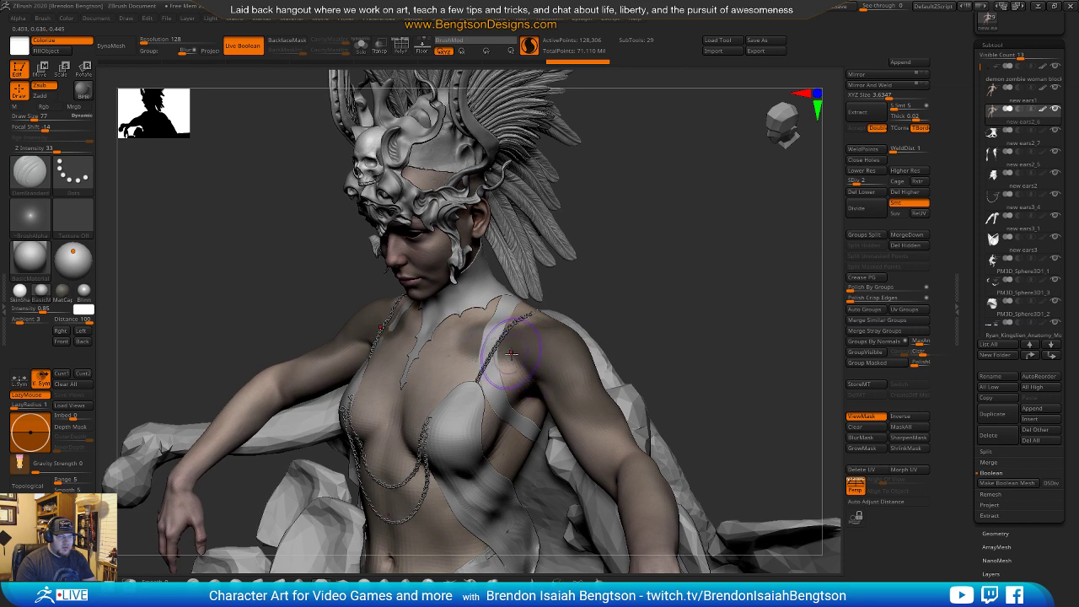
drag(699, 327, 702, 318)
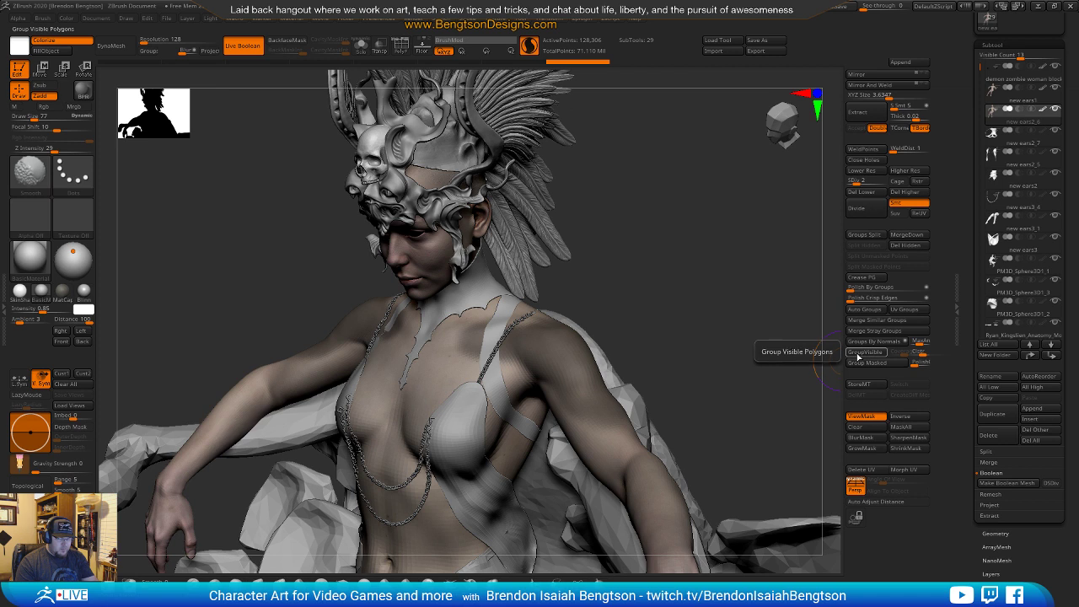
Show the polyframe, try to delete the body's lower subdivision levels and open its layers.
key(shift+f)
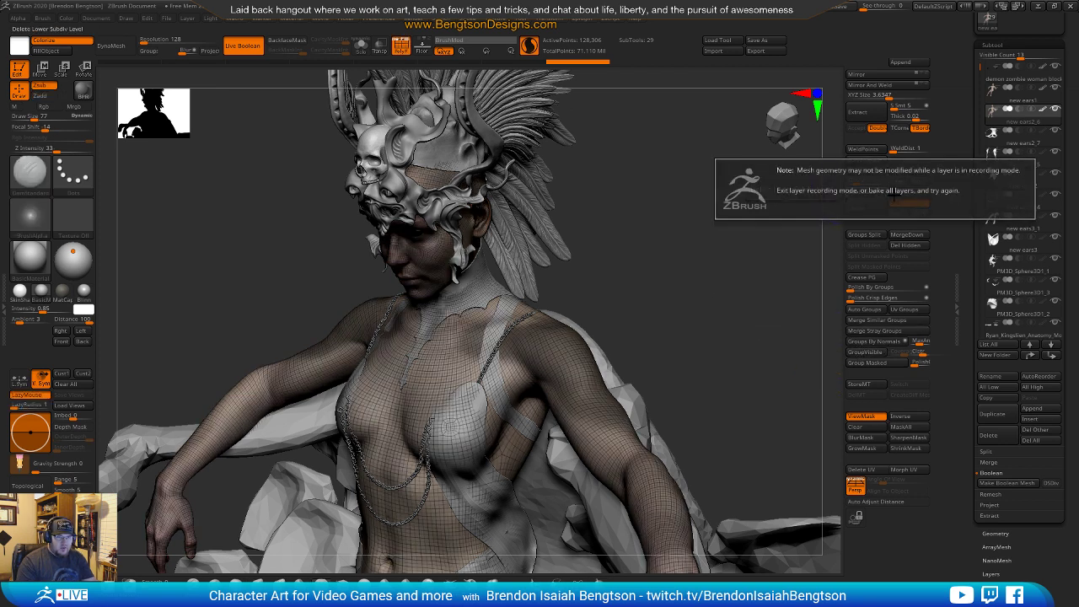
click(990, 574)
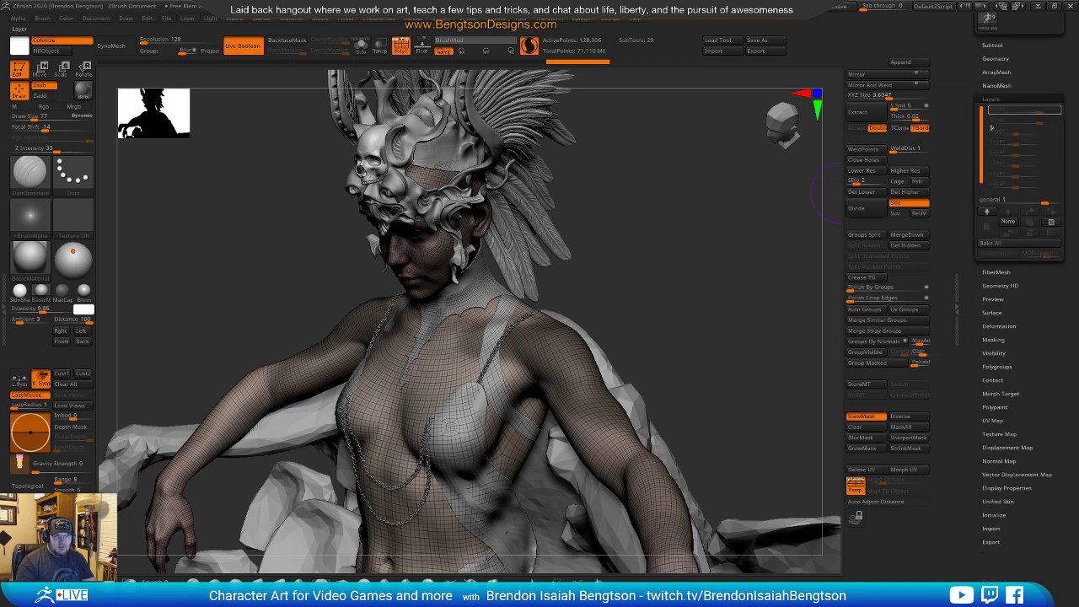
Switch to the new ears1 subtool, inspect its layers, and raise its subdivision level and return it to 2.
click(992, 45)
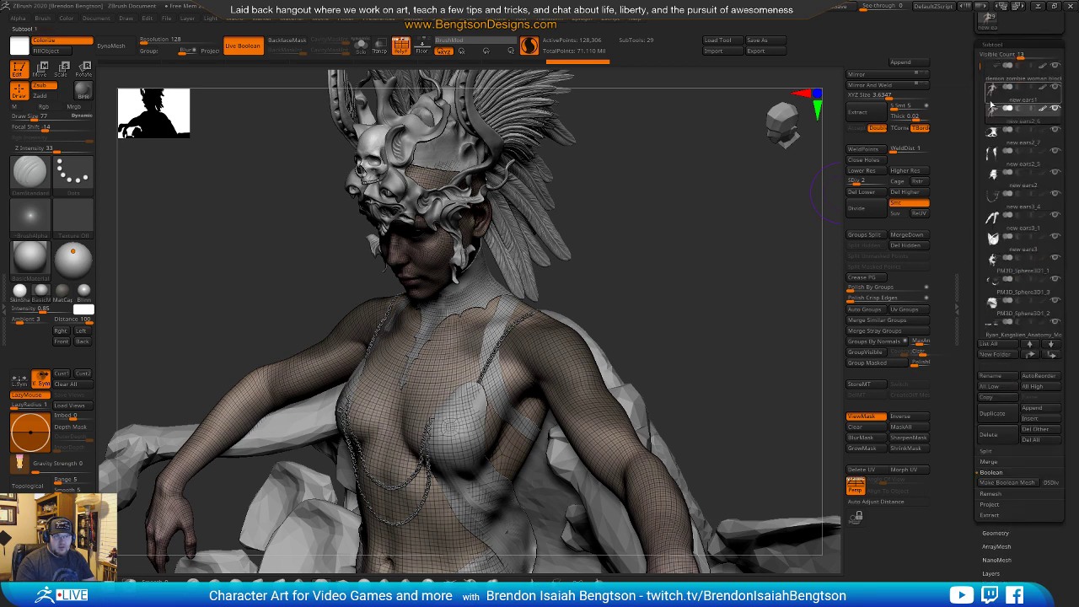
click(990, 573)
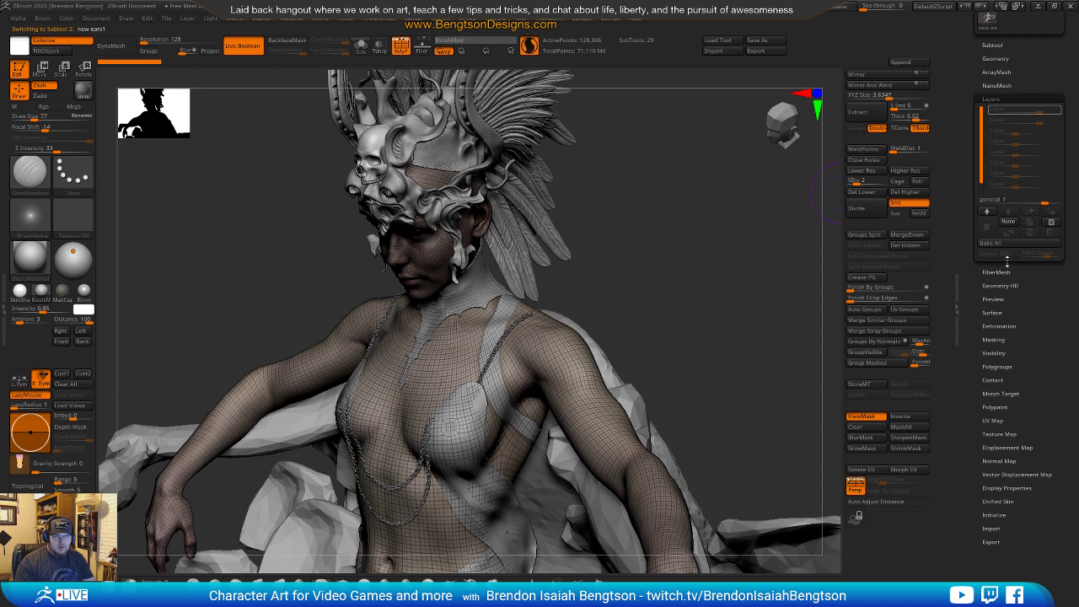
drag(874, 181, 884, 186)
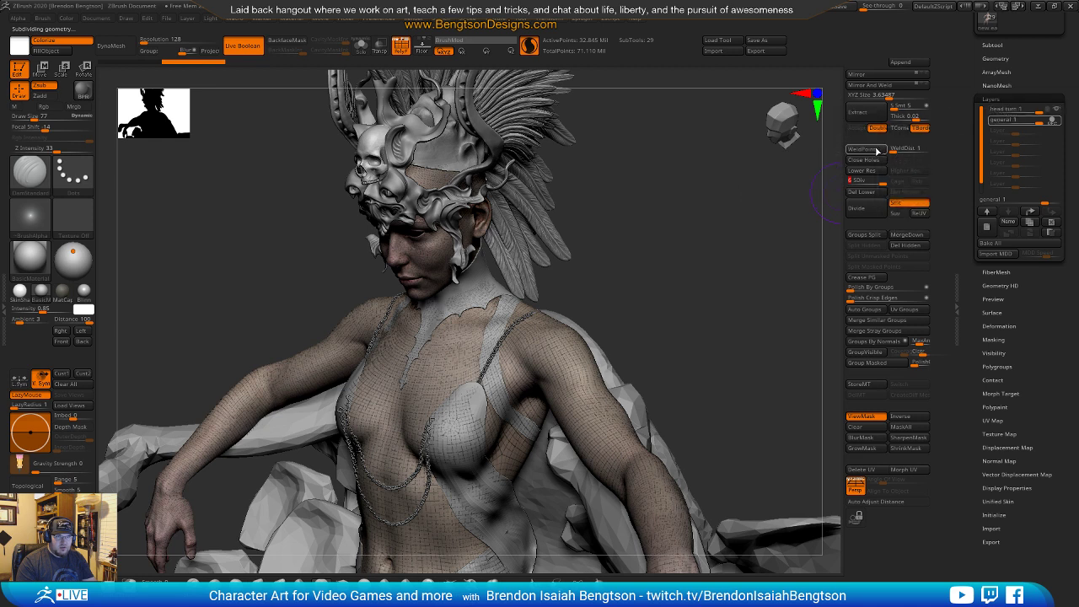
mouse_move(868, 196)
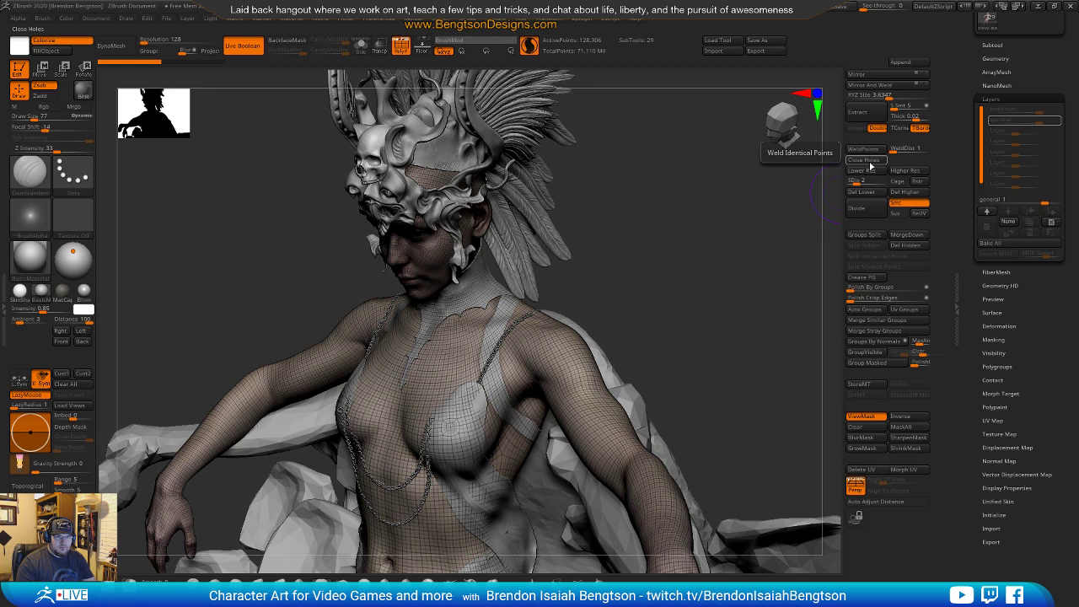
click(992, 45)
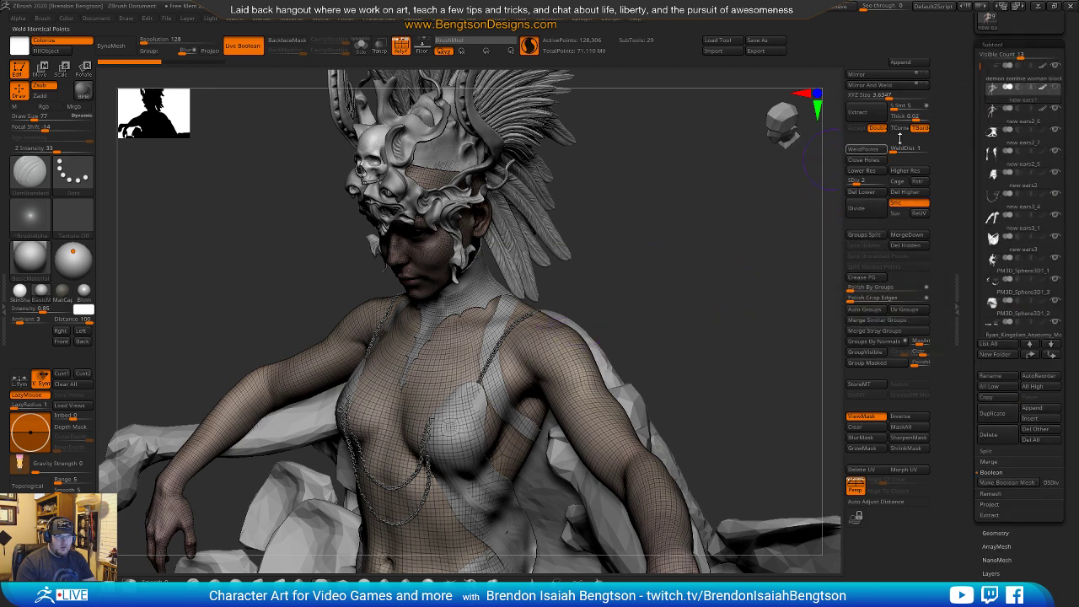
Reselect the body subtool new ears2_6, bake all its layers and delete its lower and higher subdivision levels.
alt+click(589, 360)
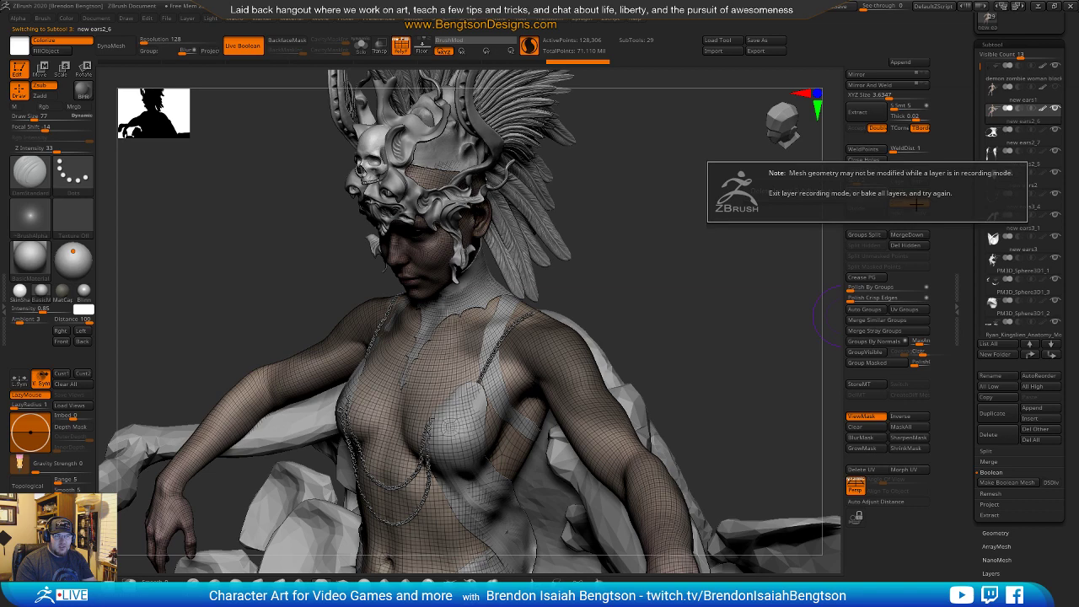
drag(968, 505, 978, 411)
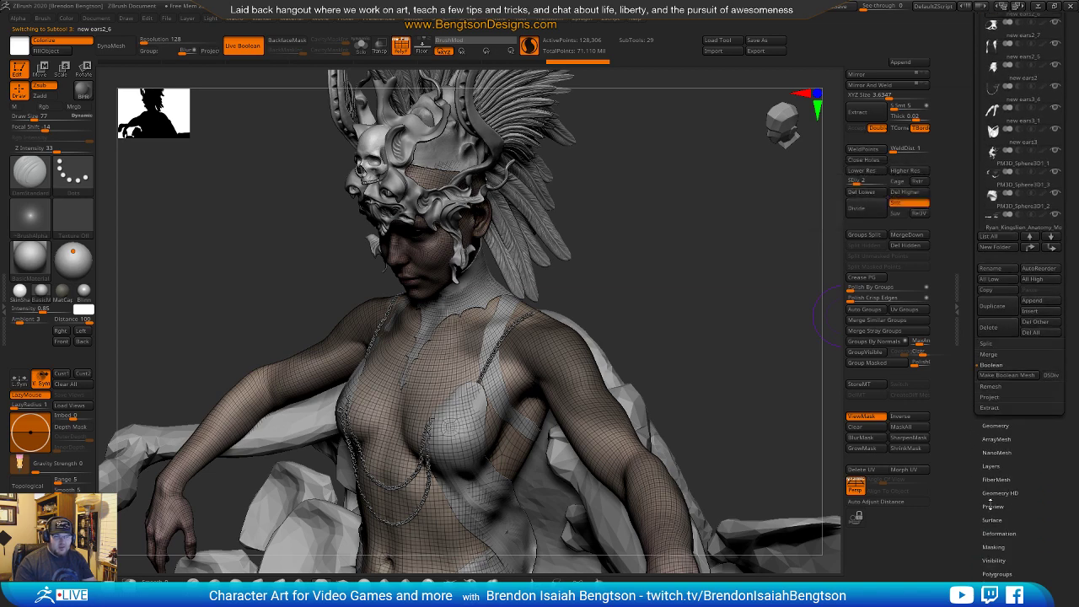
drag(991, 466, 999, 302)
click(997, 136)
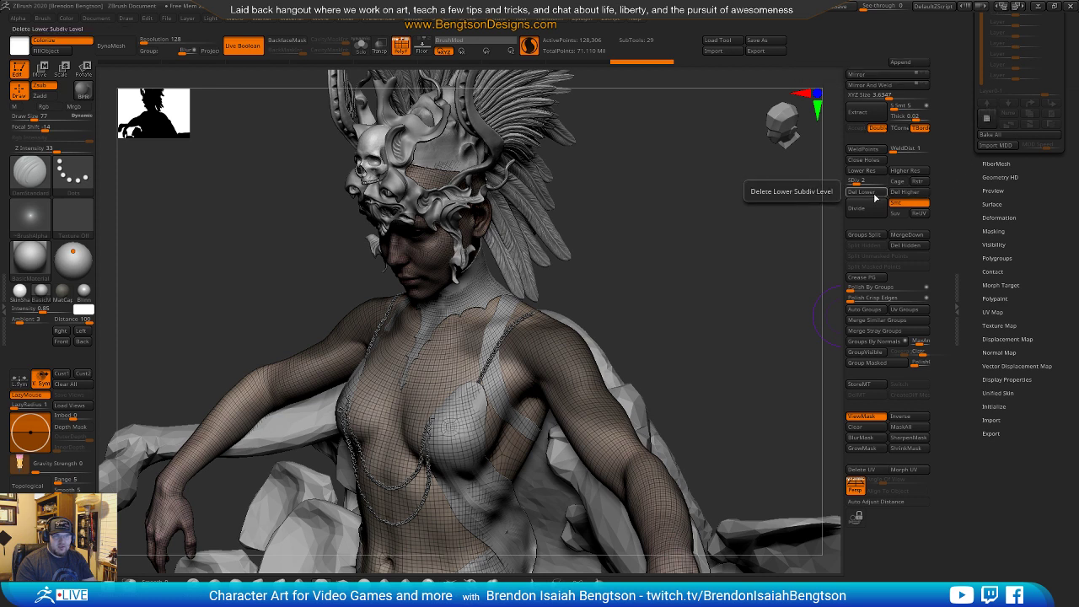
click(923, 193)
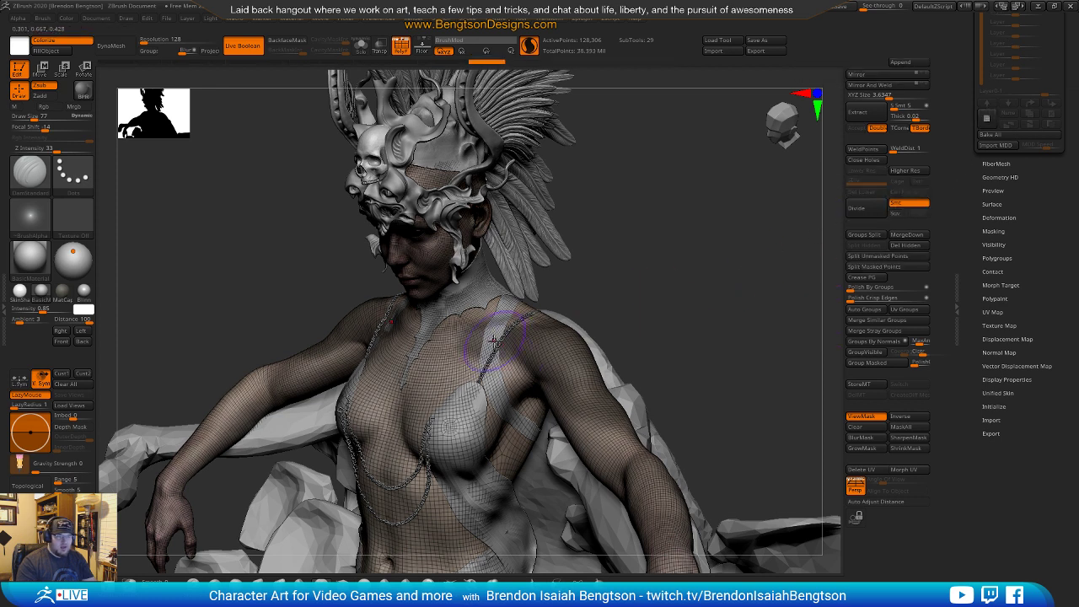
Turn the body's masked shoulder and upper arm areas into their own polygroup with Group Masked.
mouse_move(646, 256)
mouse_down()
mouse_move(648, 288)
mouse_move(658, 270)
mouse_up()
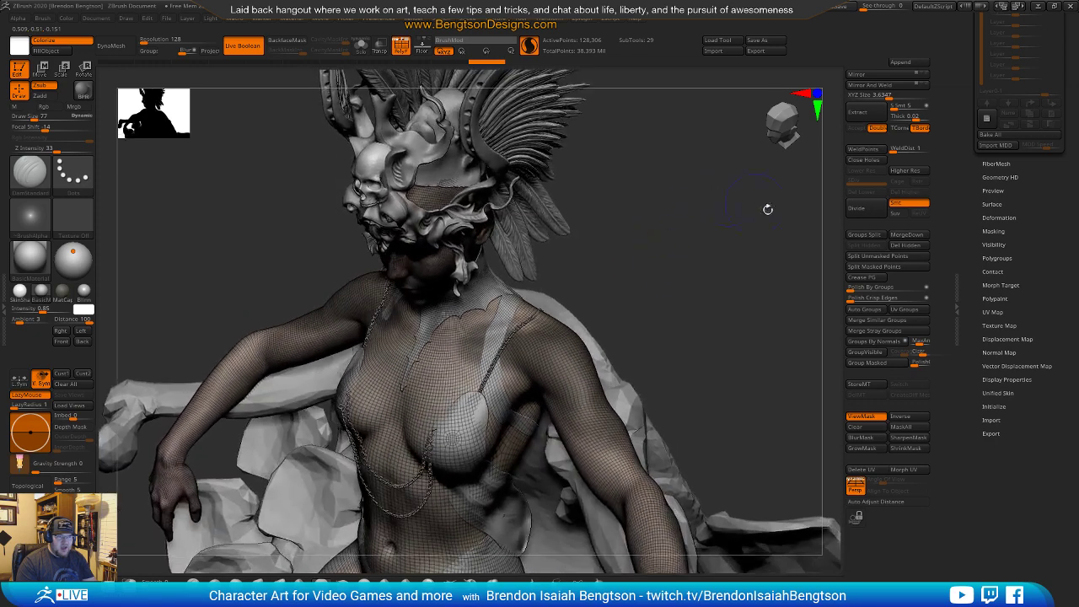
click(865, 363)
drag(747, 299, 713, 297)
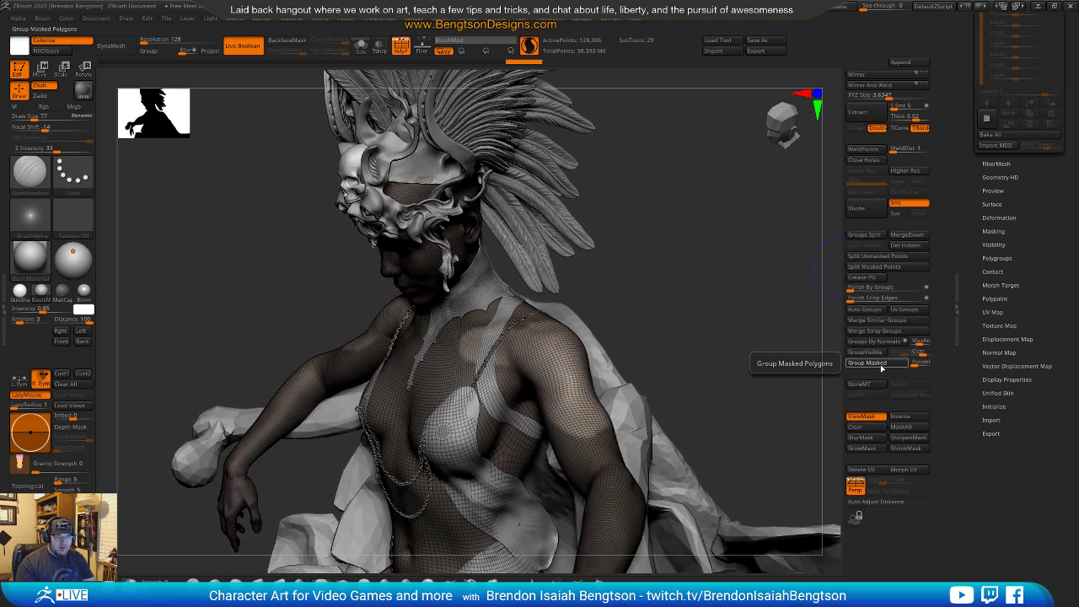
click(881, 366)
key(ctrl)
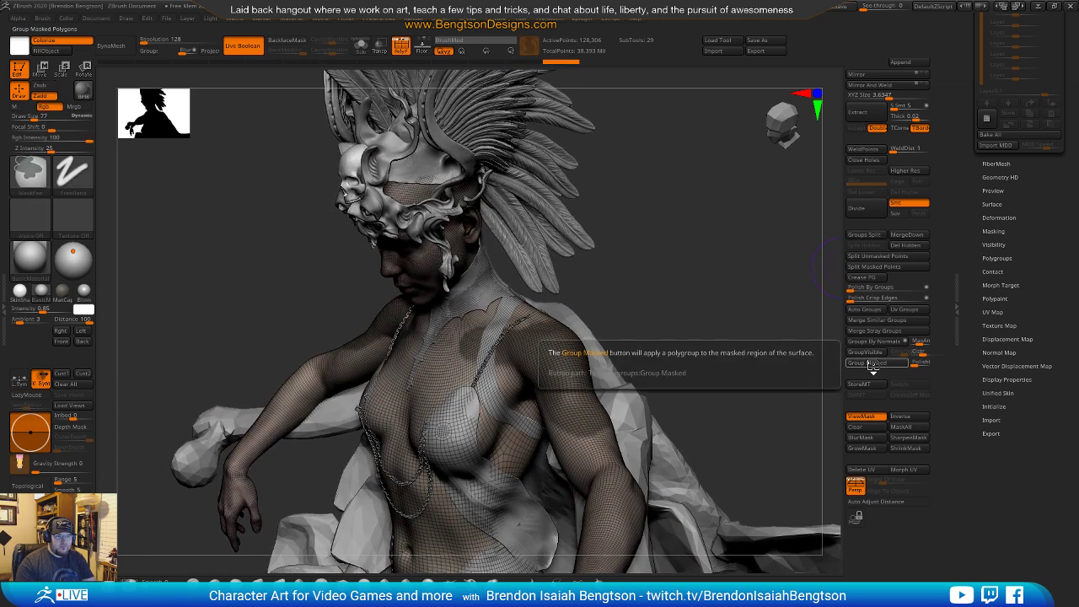
click(872, 366)
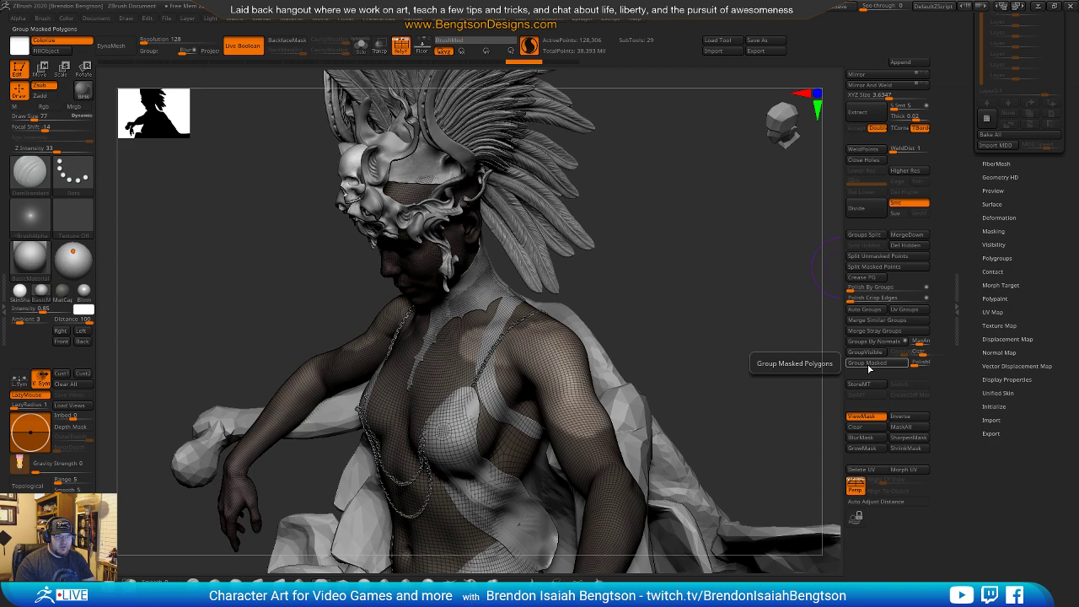
Isolate the shoulder polygroup and delete the hidden remainder of the body mesh.
ctrl+shift+click(553, 358)
mouse_move(673, 294)
mouse_down()
mouse_move(723, 295)
mouse_move(729, 285)
mouse_move(695, 309)
mouse_move(823, 168)
mouse_up()
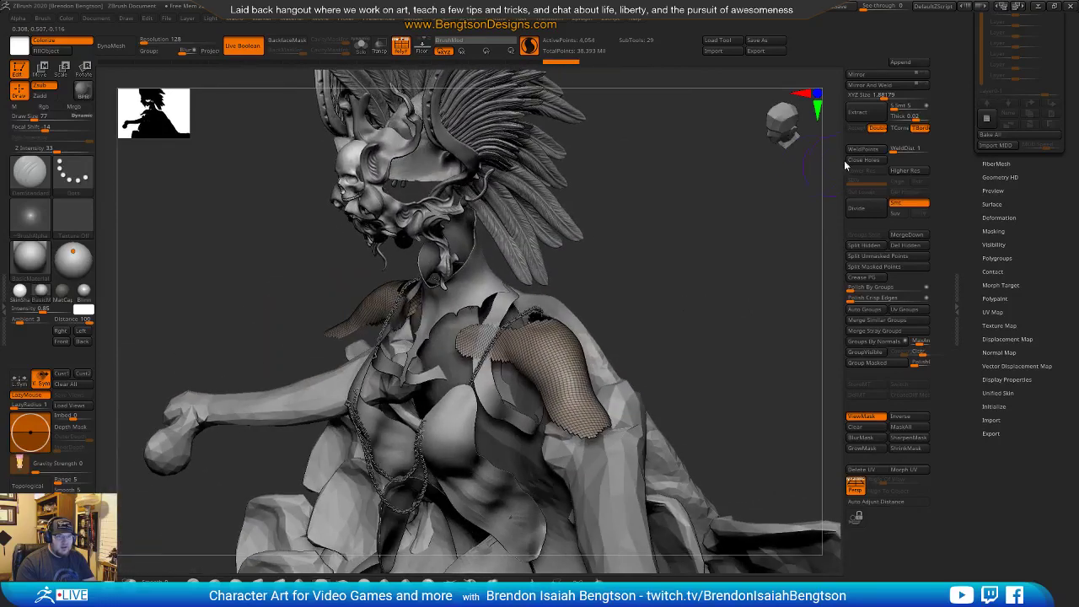
click(905, 244)
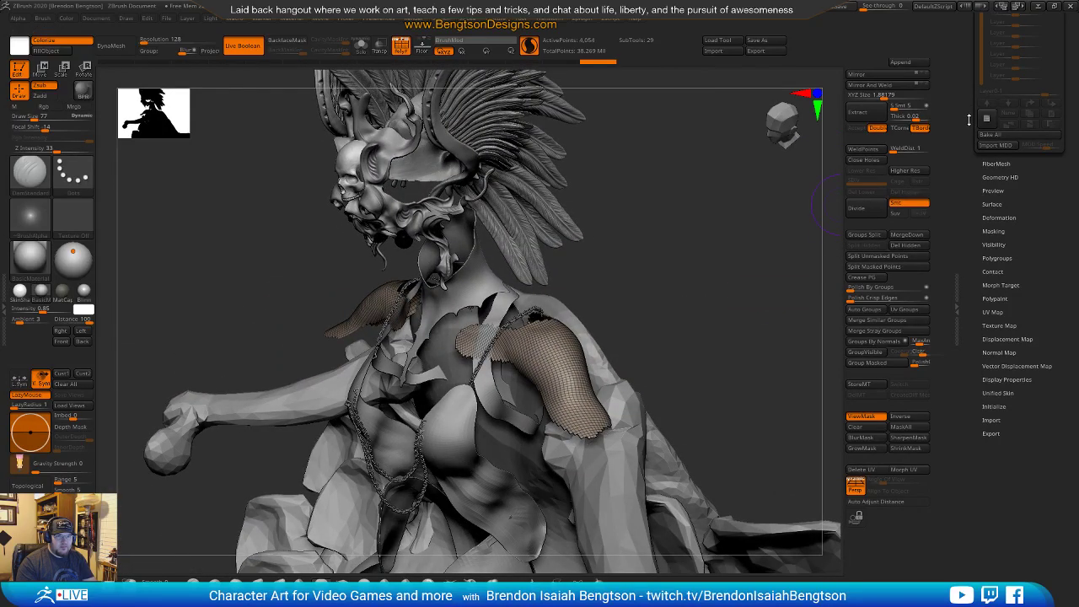
Make the woman's body subtool visible again alongside the shoulder pieces.
drag(969, 126, 970, 378)
click(991, 191)
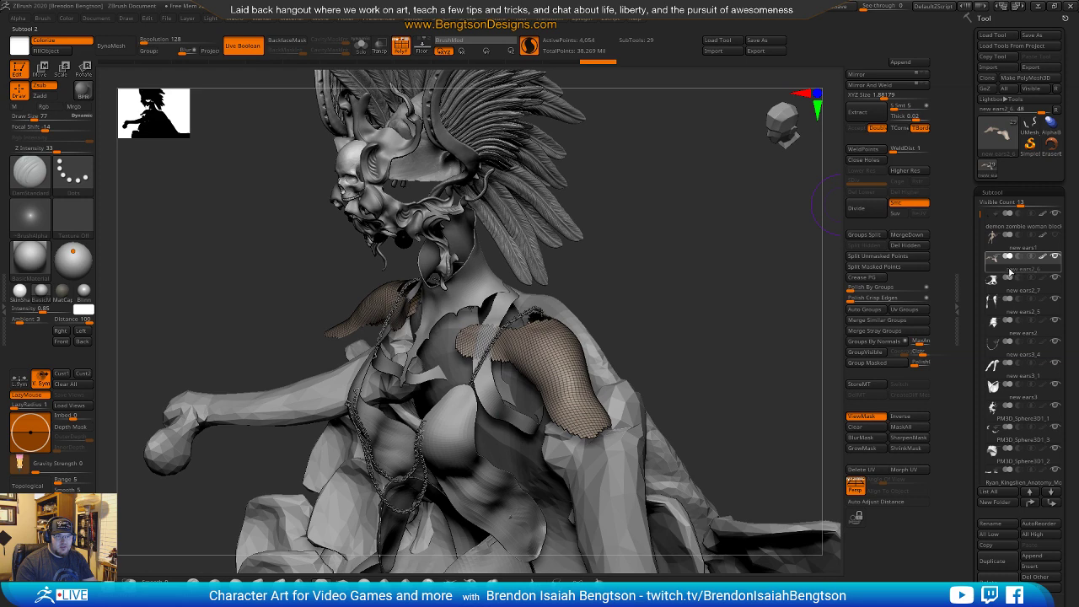
mouse_move(993, 255)
click(1054, 237)
drag(727, 355, 642, 357)
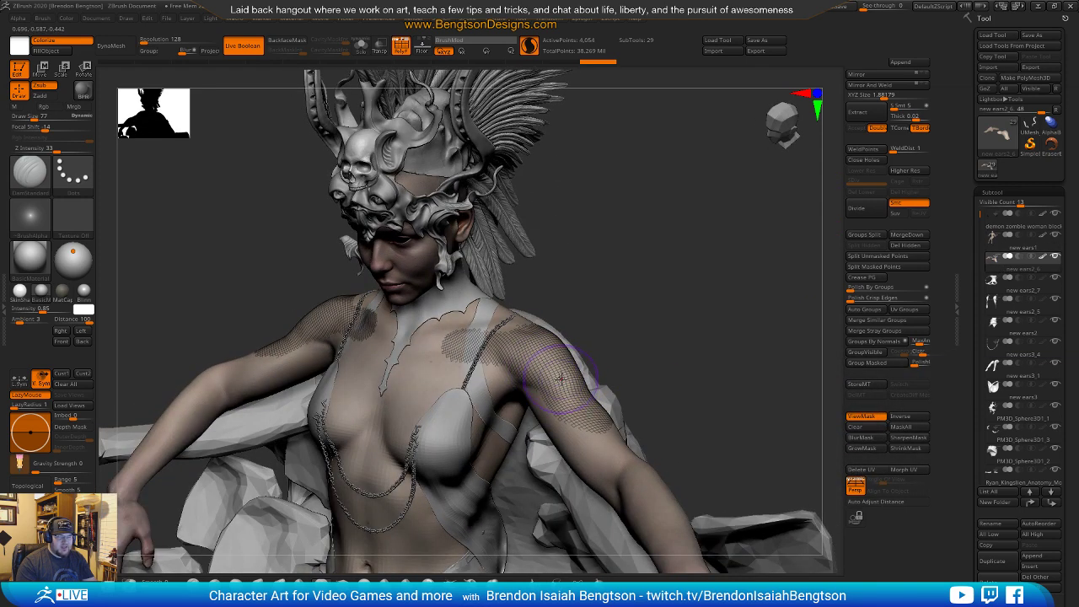
Turn off the texture map on the shoulder-piece subtool.
drag(700, 276, 819, 325)
scroll(968, 346, down, 5)
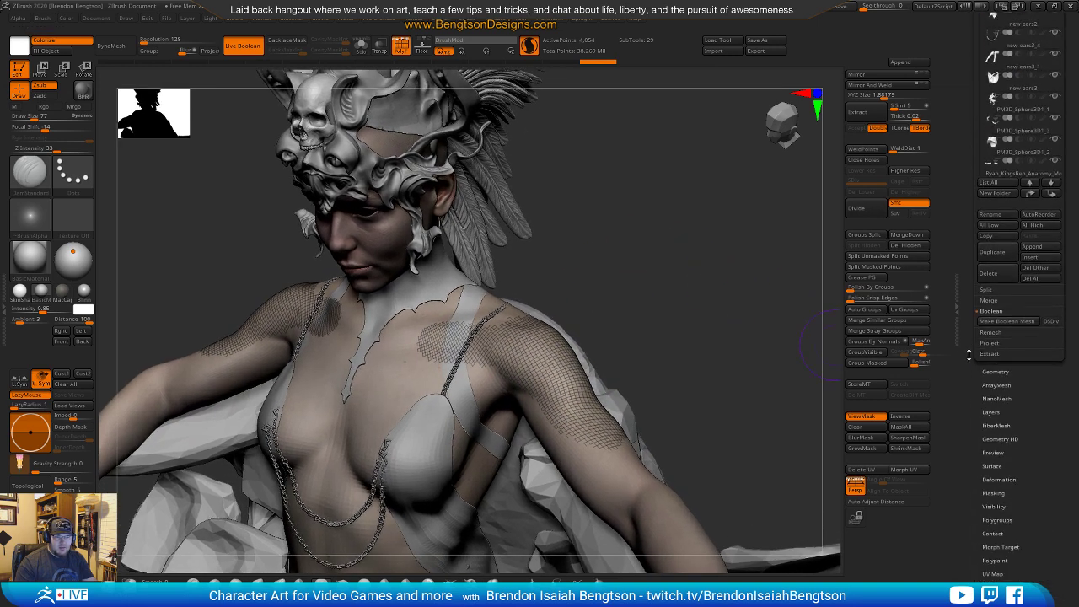
drag(998, 579, 1008, 434)
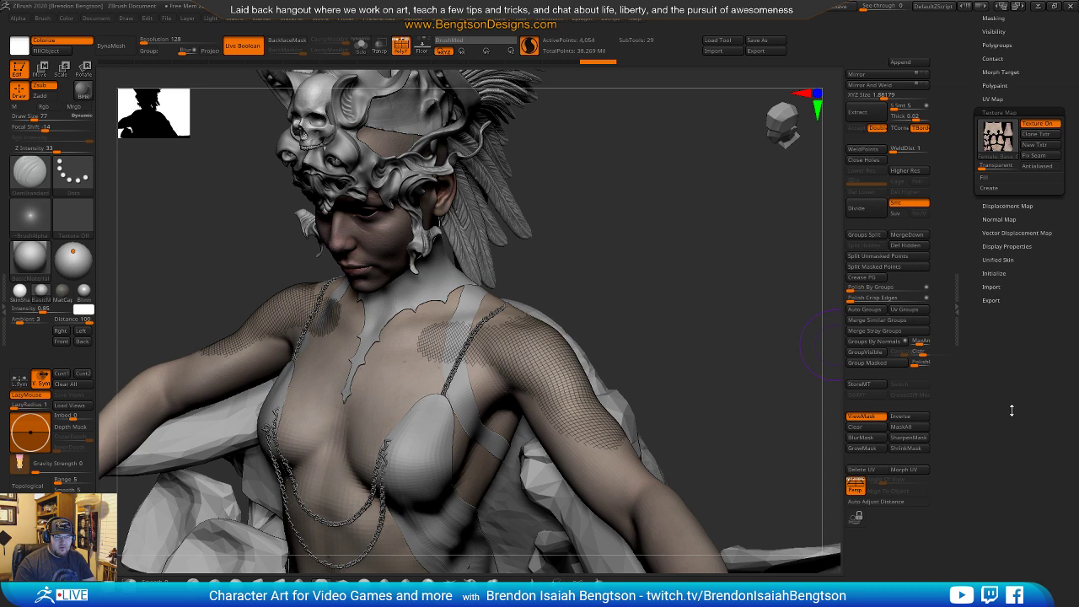
click(1035, 125)
drag(686, 345, 693, 336)
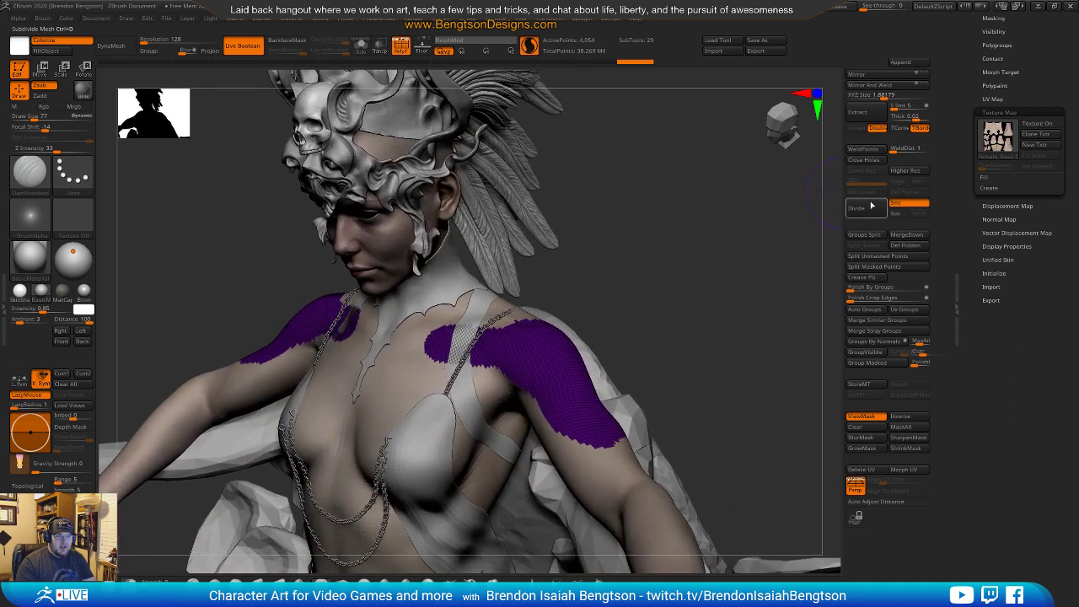
Smooth the jagged borders of the shoulder pieces with Polish By Groups.
click(869, 287)
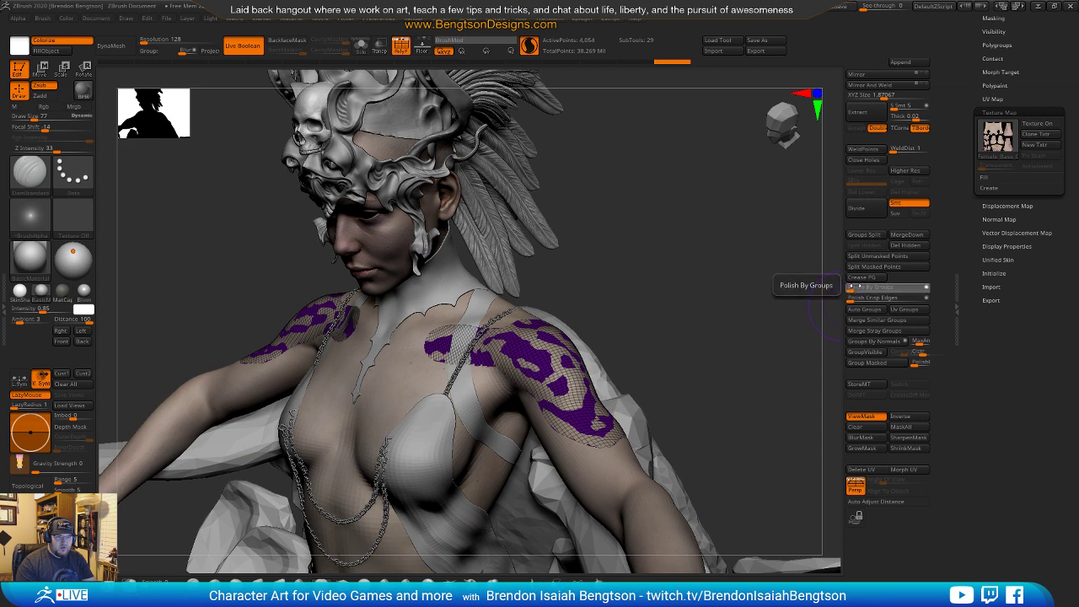
drag(677, 318, 708, 317)
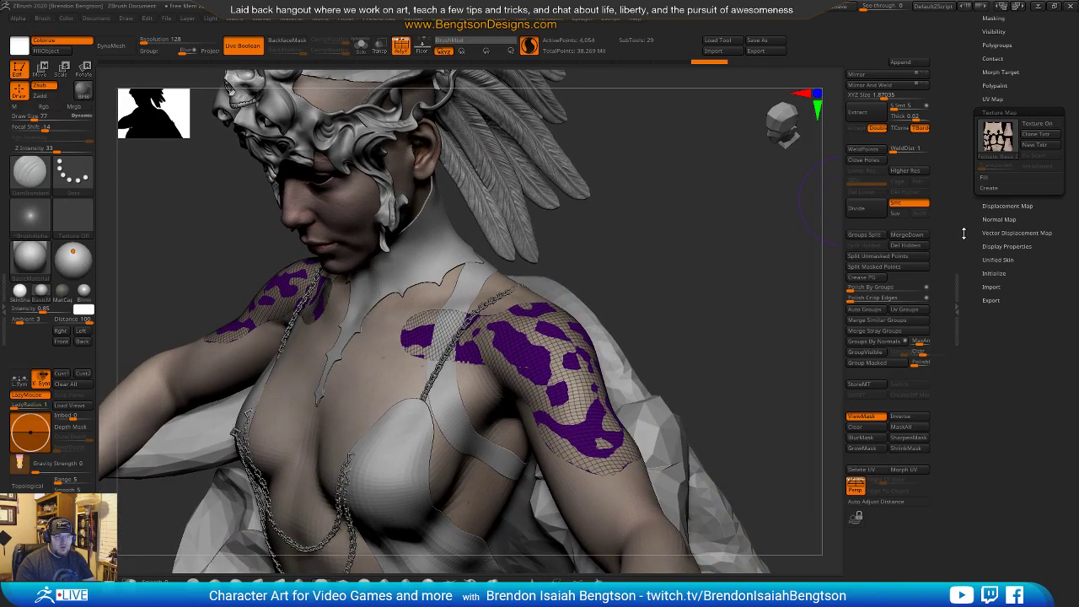
scroll(965, 233, up, 3)
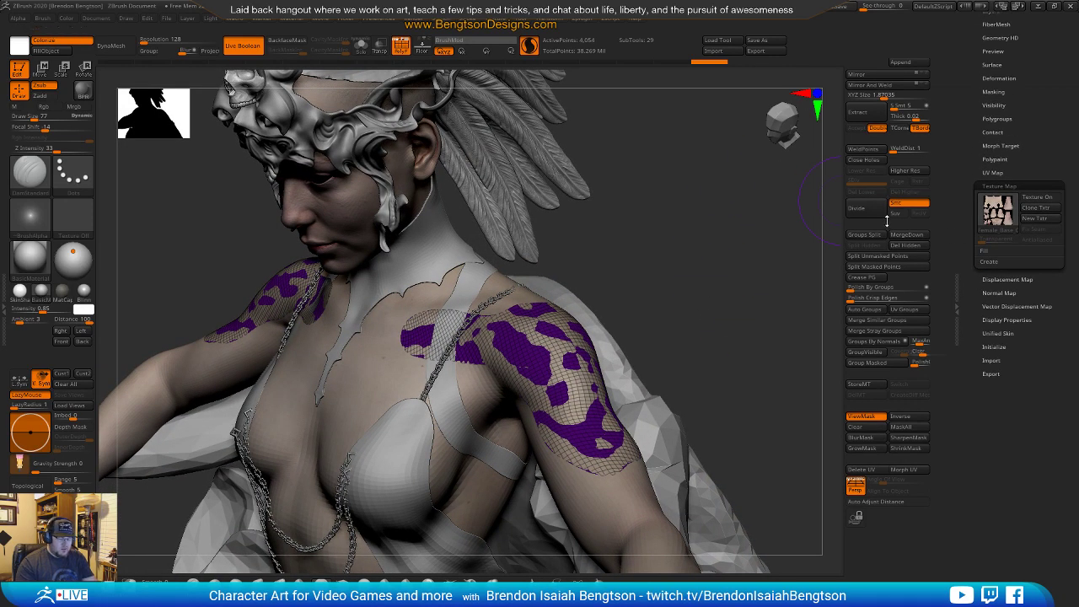
Isolate the shoulder pieces from the rest of the character and turn off their Colorize option.
key(alt+s)
drag(688, 321, 718, 319)
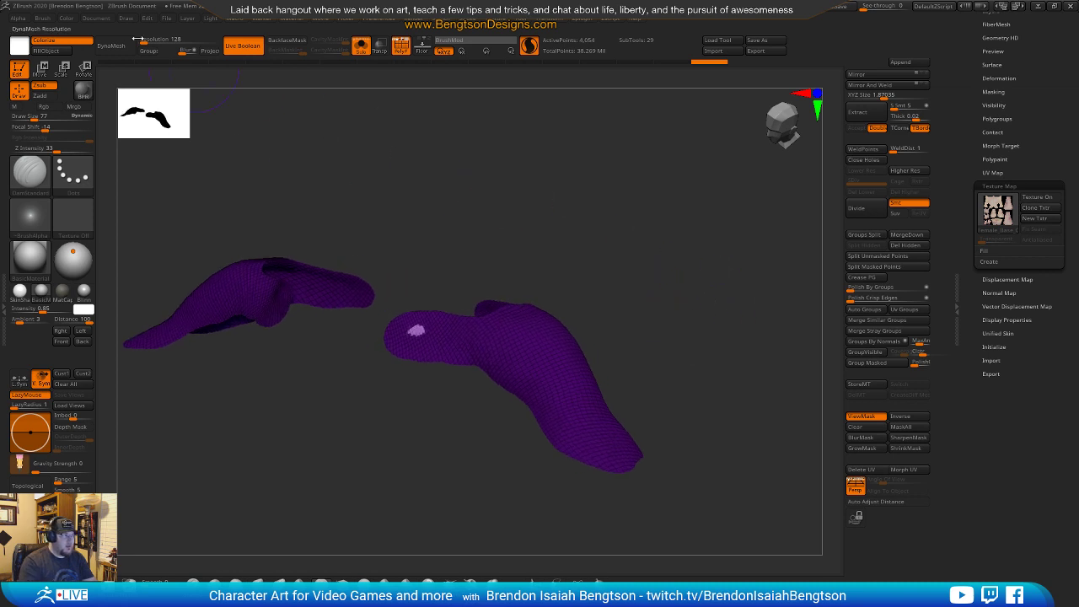
click(62, 40)
drag(239, 152, 813, 186)
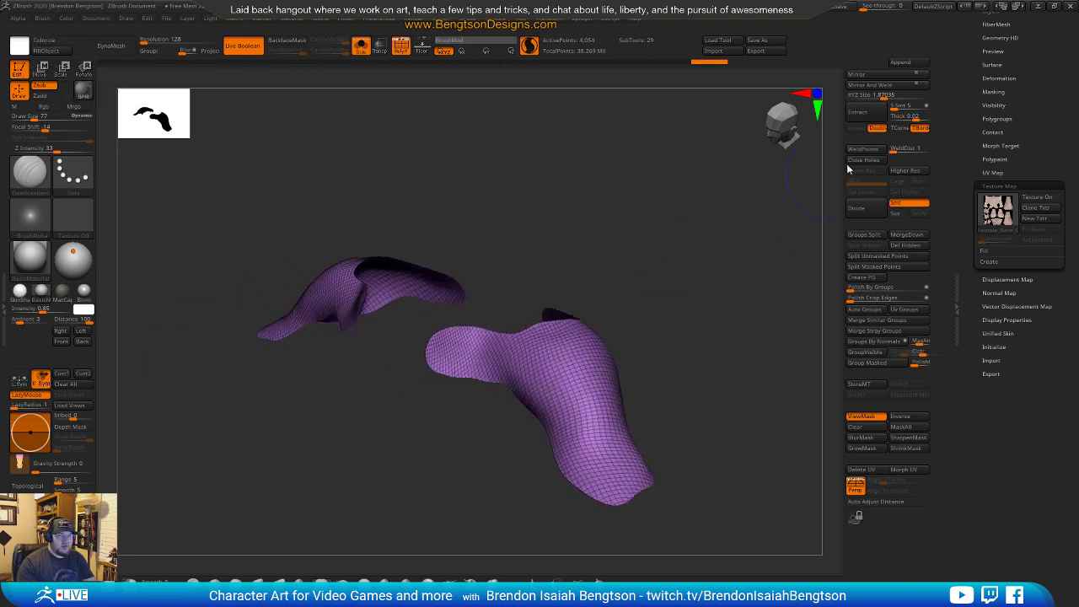
scroll(1026, 100, up, 3)
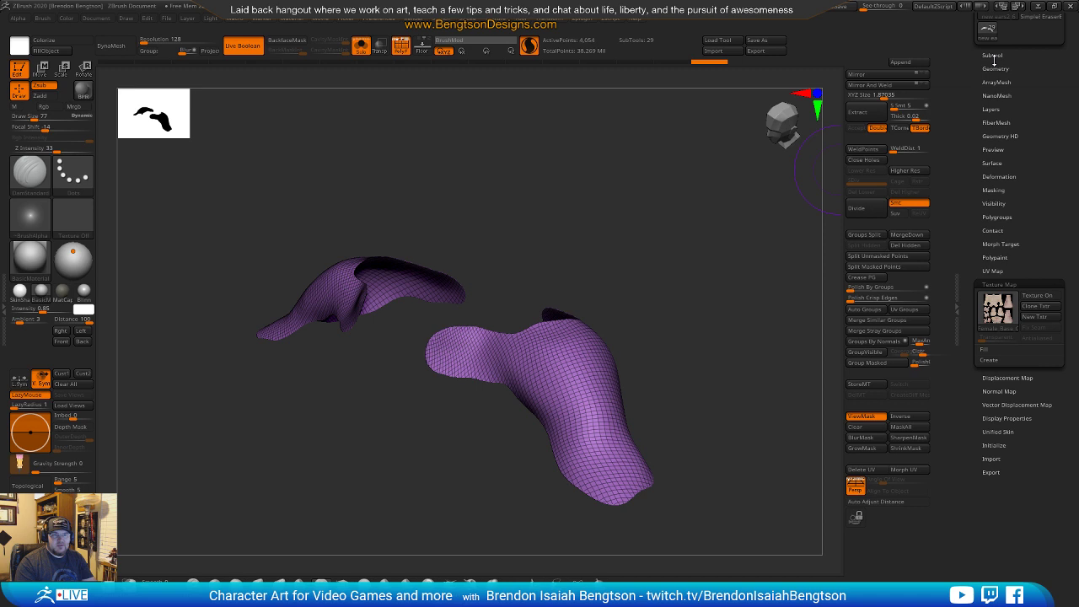
drag(702, 430, 742, 421)
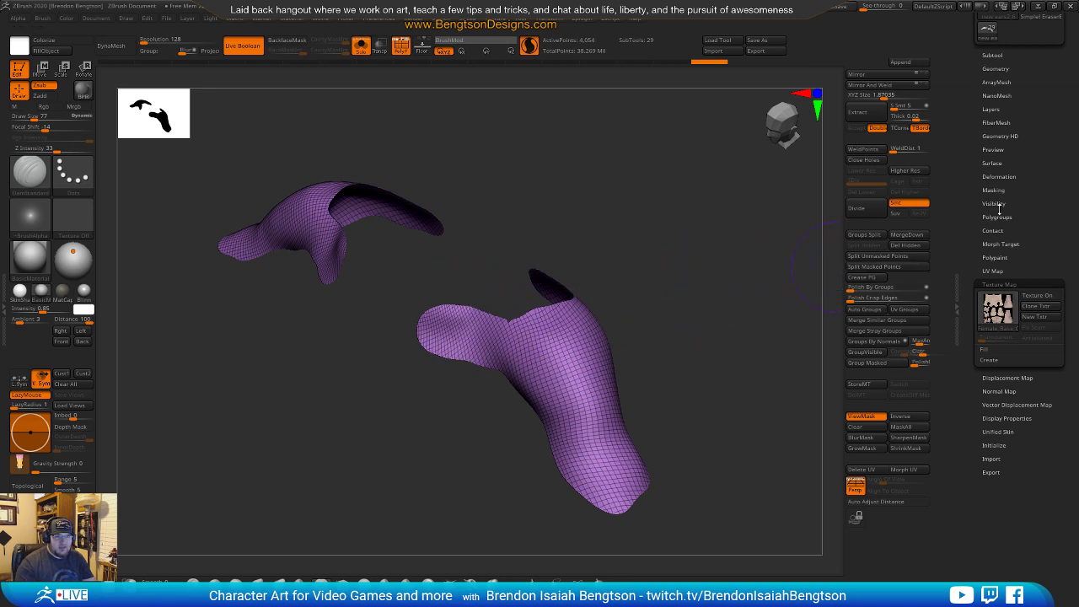
Retopologize the shoulder pieces with ZRemesher using the Same polygon count option.
click(1000, 176)
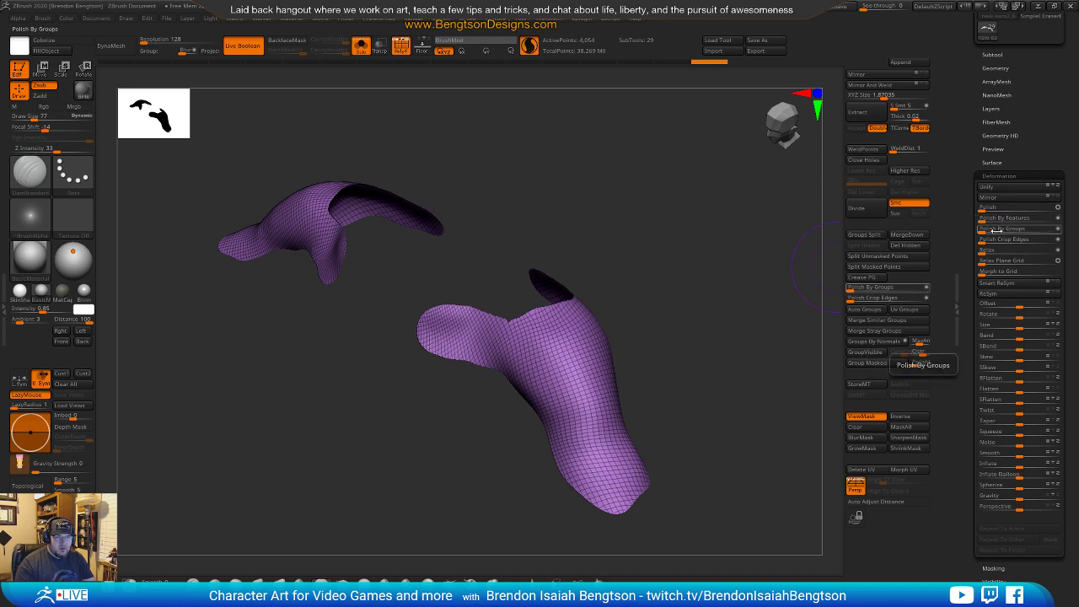
drag(715, 291, 711, 290)
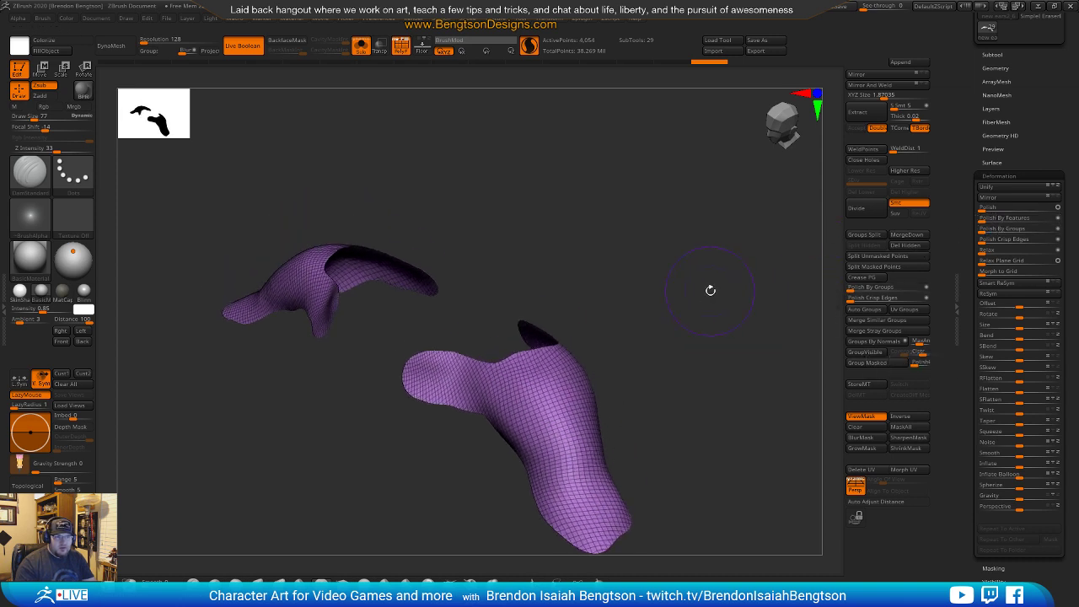
click(995, 67)
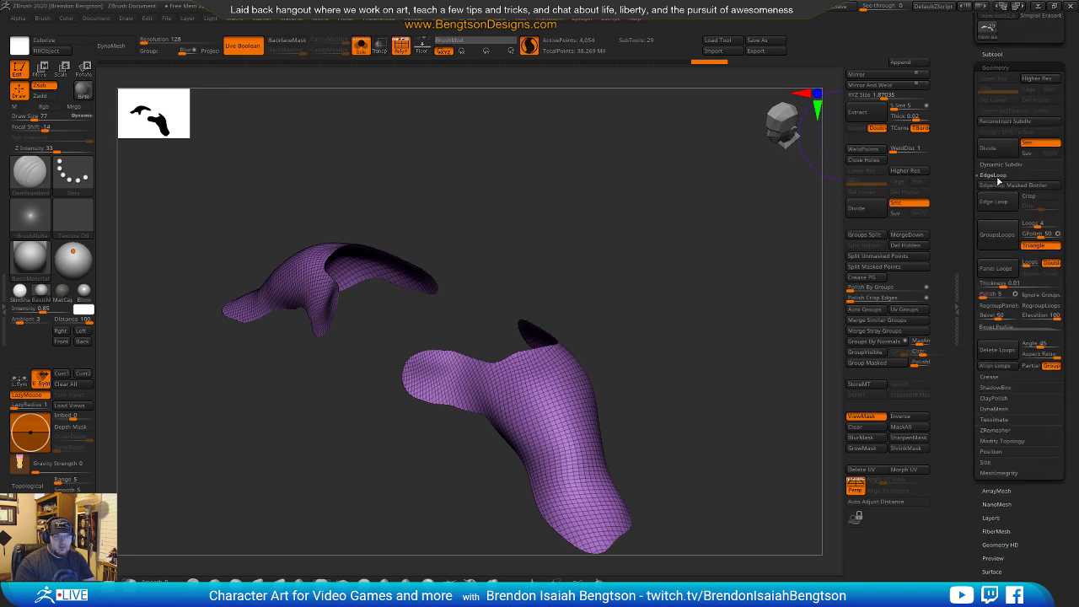
click(997, 430)
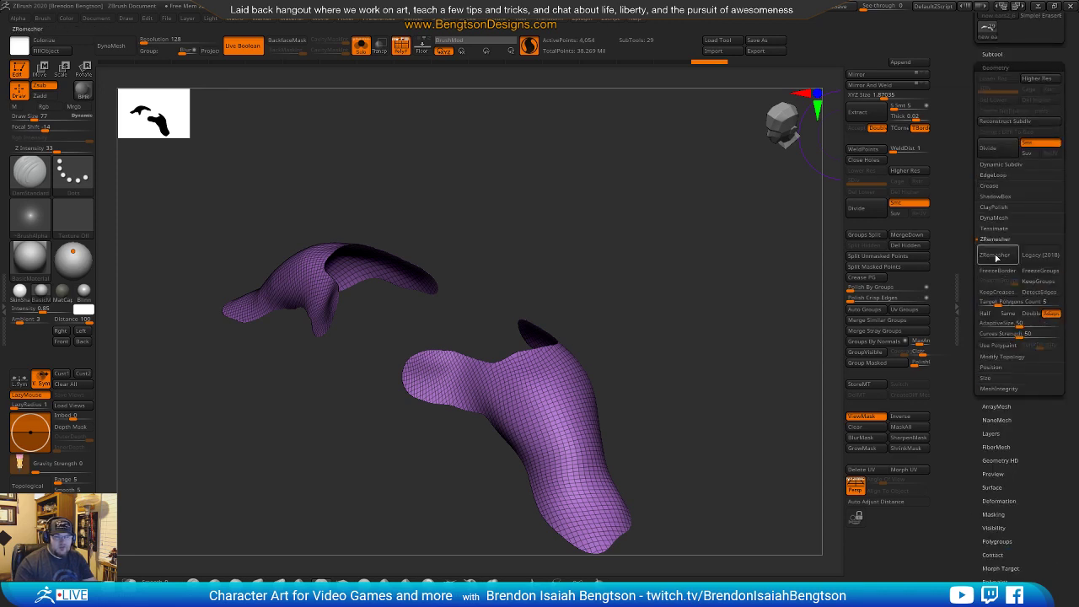
click(1008, 314)
click(996, 257)
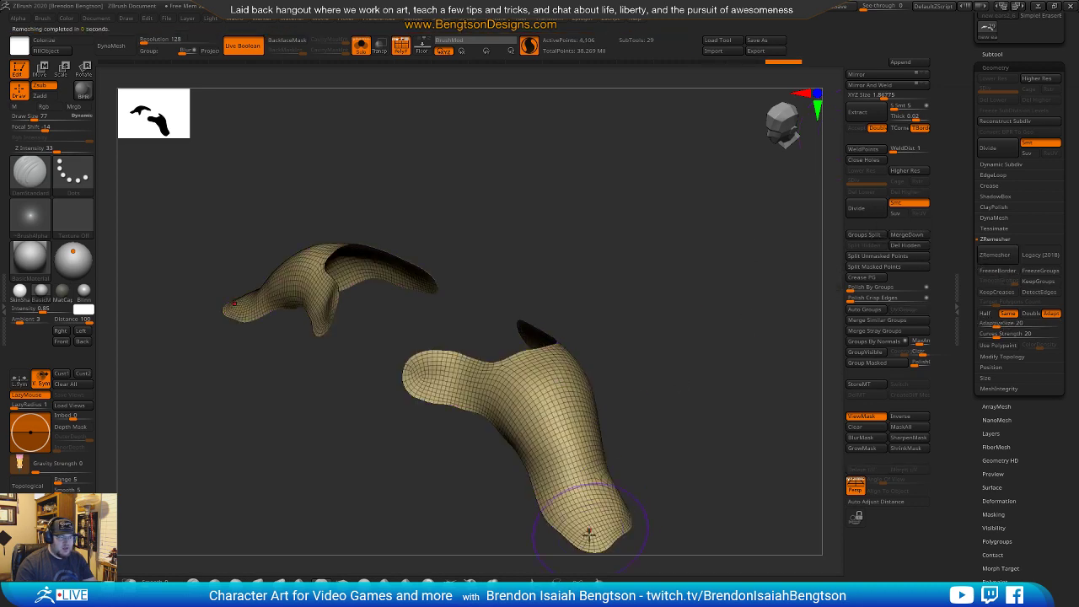
Show the whole character and inspect how the remeshed shoulder pieces fit over the arms and chest.
mouse_move(681, 385)
mouse_down()
mouse_move(696, 369)
mouse_move(689, 379)
mouse_move(665, 362)
mouse_move(693, 346)
mouse_move(679, 339)
mouse_move(698, 339)
mouse_move(689, 325)
mouse_move(643, 366)
mouse_move(697, 335)
mouse_move(684, 332)
mouse_move(723, 259)
mouse_move(750, 256)
mouse_up()
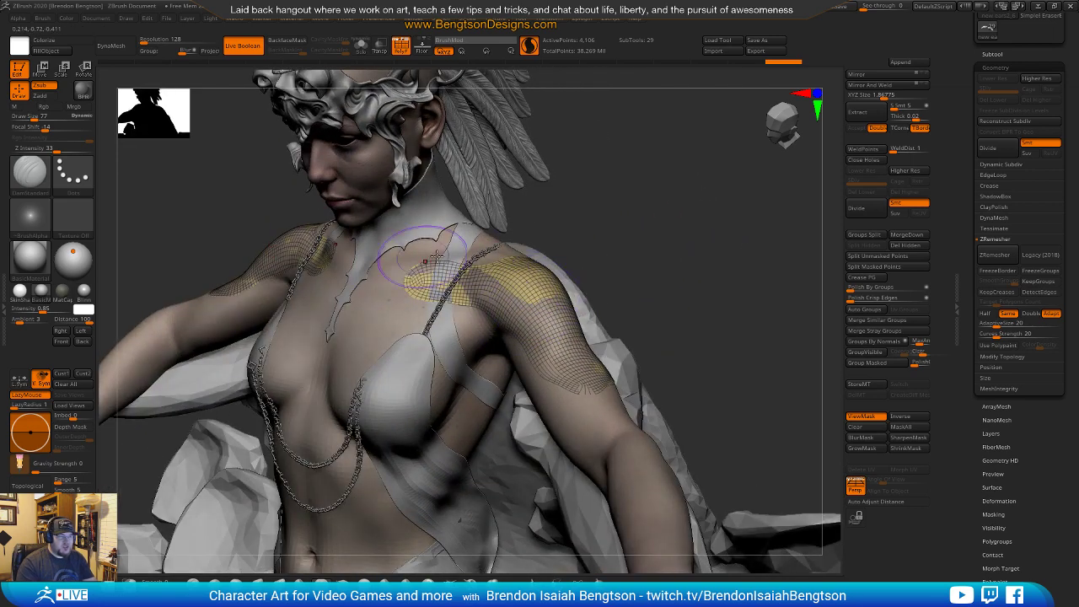
drag(700, 287, 571, 386)
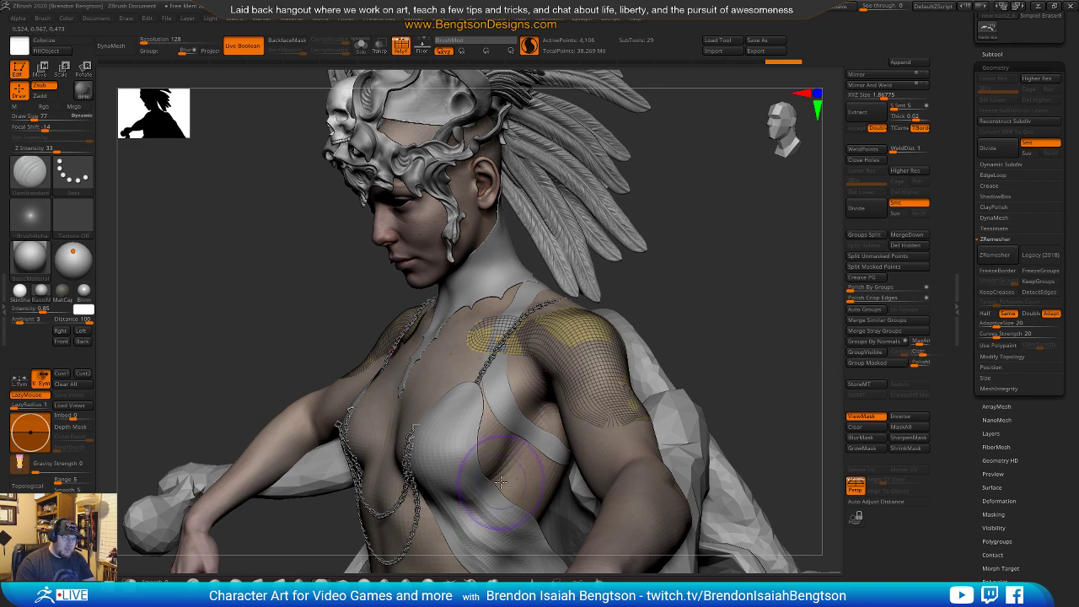
drag(703, 259, 835, 118)
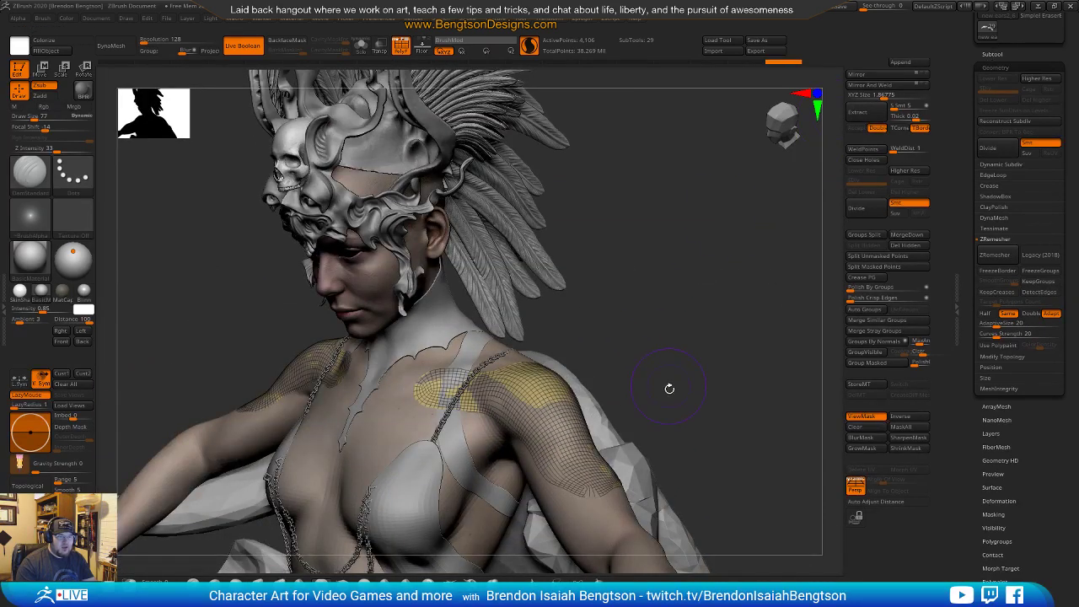
drag(669, 385, 768, 348)
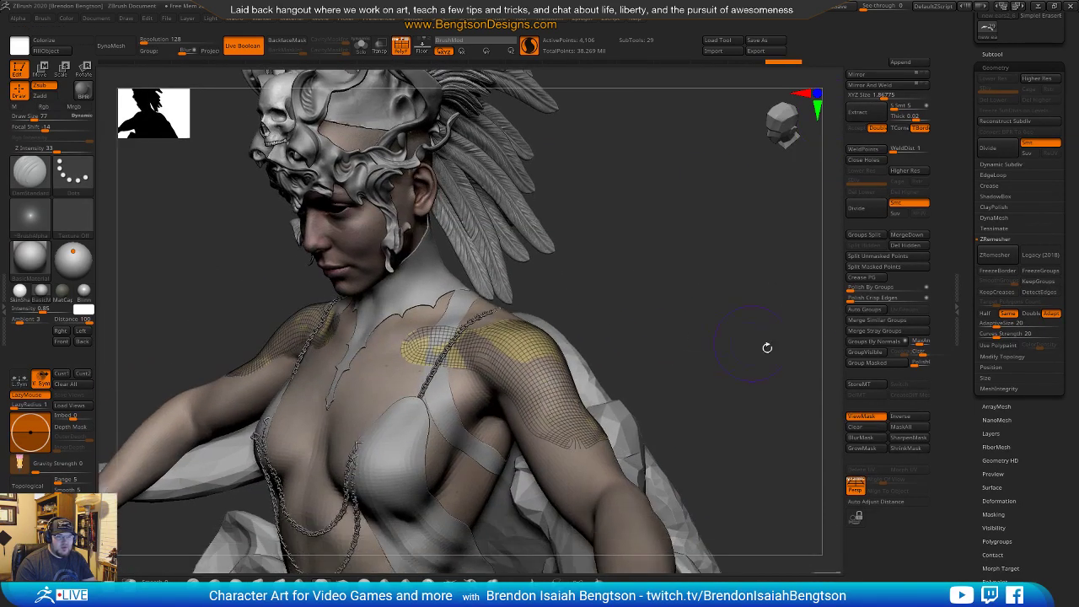
click(995, 175)
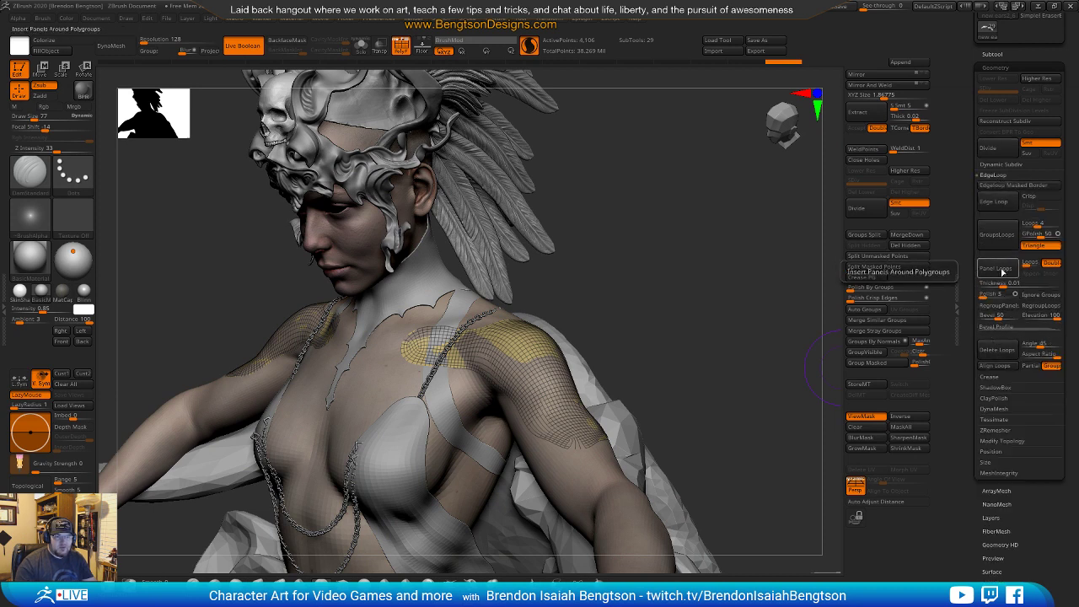
Extrude the shoulder pieces outward into solid shells using the ZModeler brush's QMesh action on Polygroup All.
alt+drag(818, 304, 736, 353)
key(b)
key(z)
key(m)
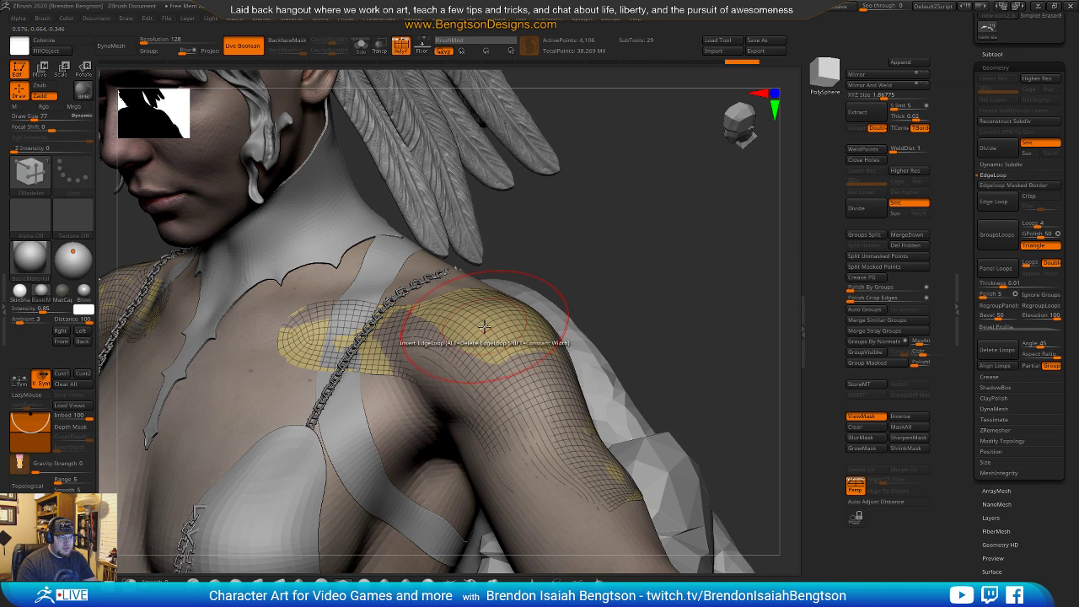
key(space)
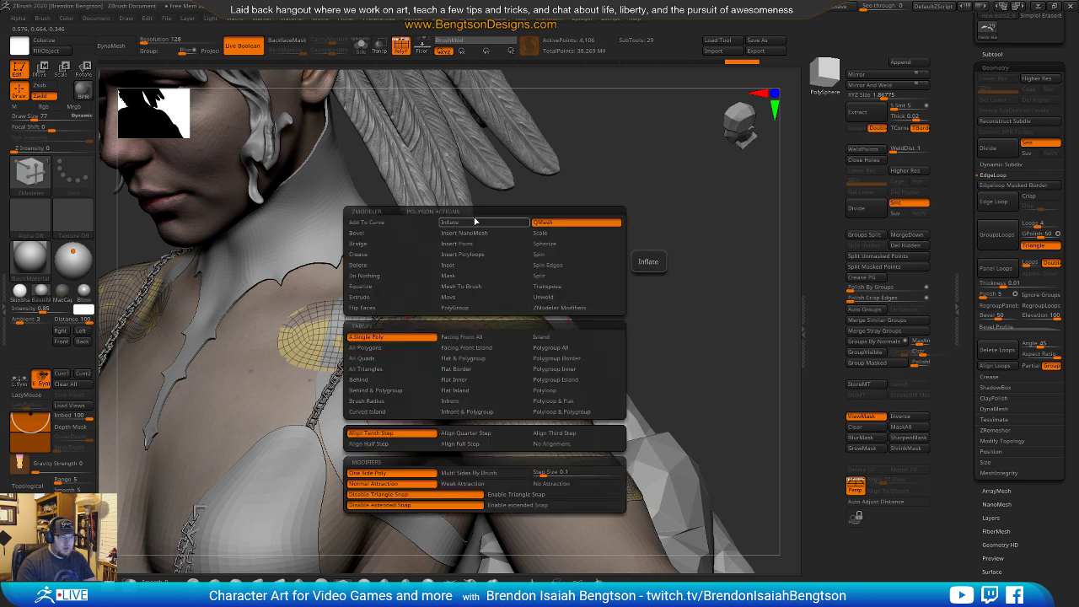
click(568, 351)
click(470, 311)
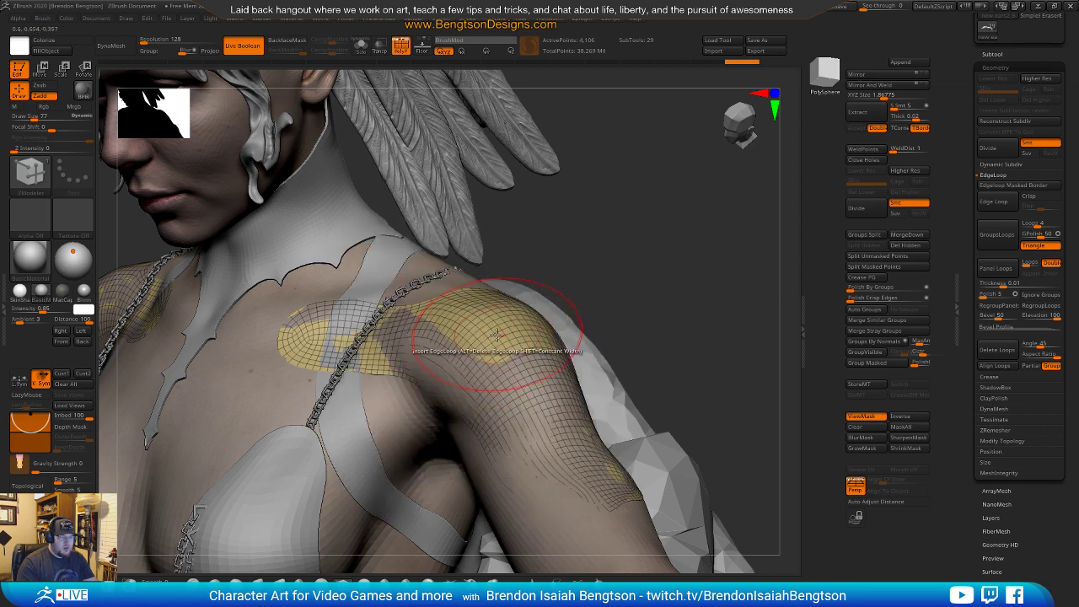
click(499, 325)
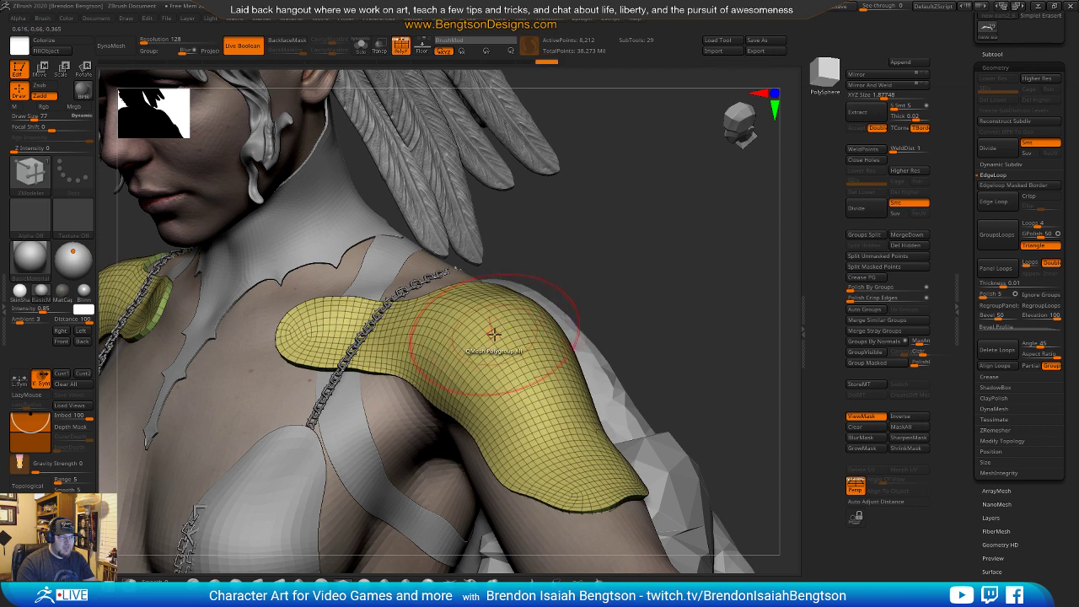
Isolate the shoulder pieces and pull their inner surface farther inward to thicken the shells.
drag(638, 249, 600, 173)
key(ctrl+shift+s)
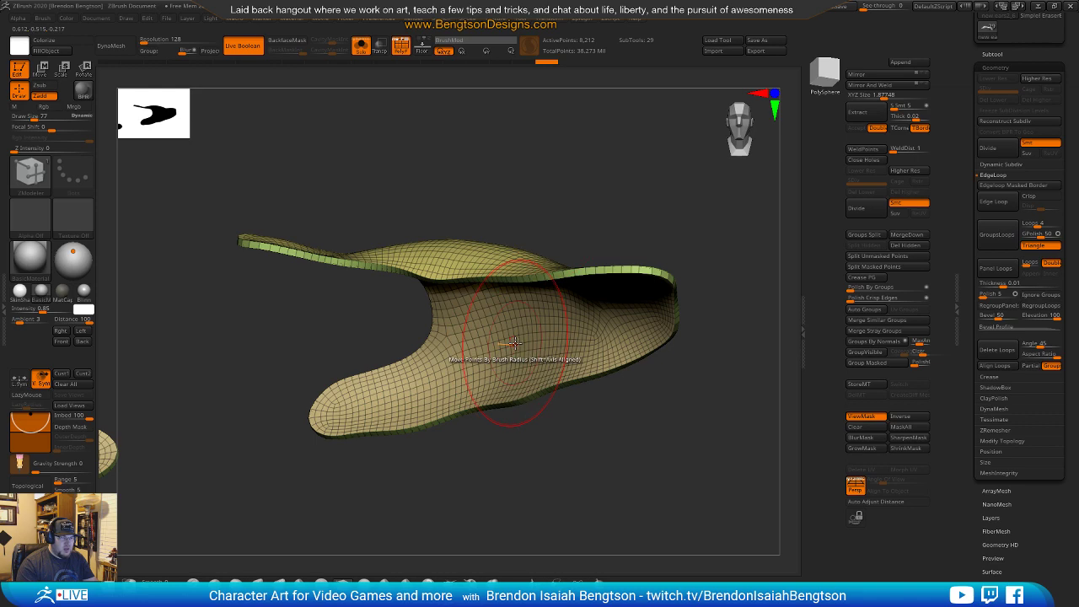
drag(516, 340, 507, 352)
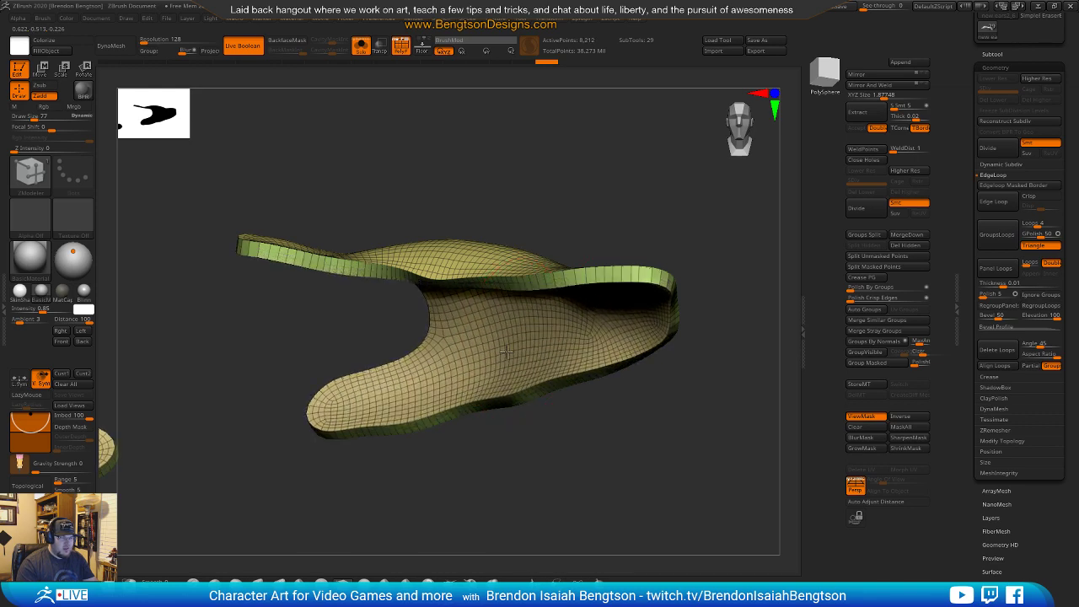
mouse_move(570, 203)
mouse_down()
mouse_move(562, 270)
mouse_move(560, 257)
mouse_up()
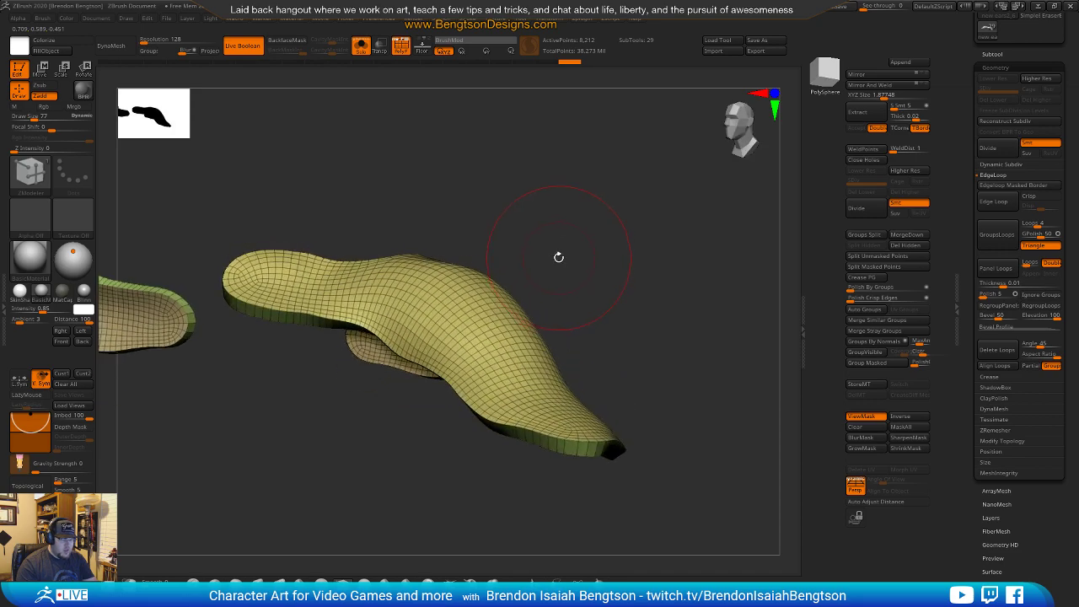
Select the DamStandard brush, show the whole character and smooth the shoulder piece around its front tab.
key(b)
key(d)
key(s)
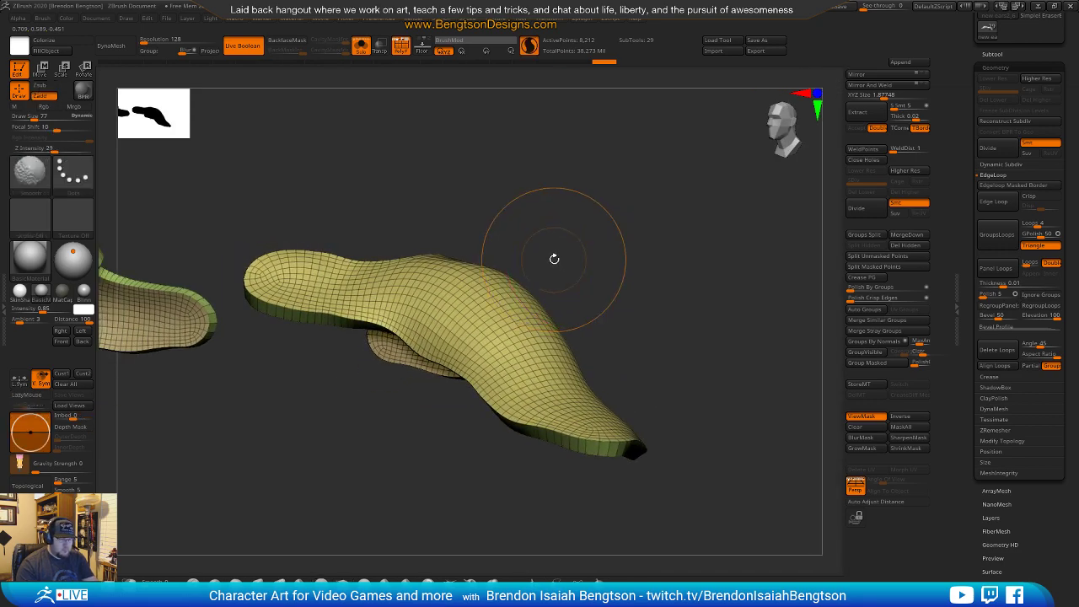
key(ctrl+s)
mouse_move(635, 267)
mouse_down()
mouse_move(604, 282)
mouse_move(559, 279)
mouse_move(591, 293)
mouse_move(642, 264)
mouse_move(651, 249)
mouse_move(614, 193)
mouse_move(606, 273)
mouse_move(633, 248)
mouse_move(646, 282)
mouse_move(637, 269)
mouse_move(440, 358)
mouse_up()
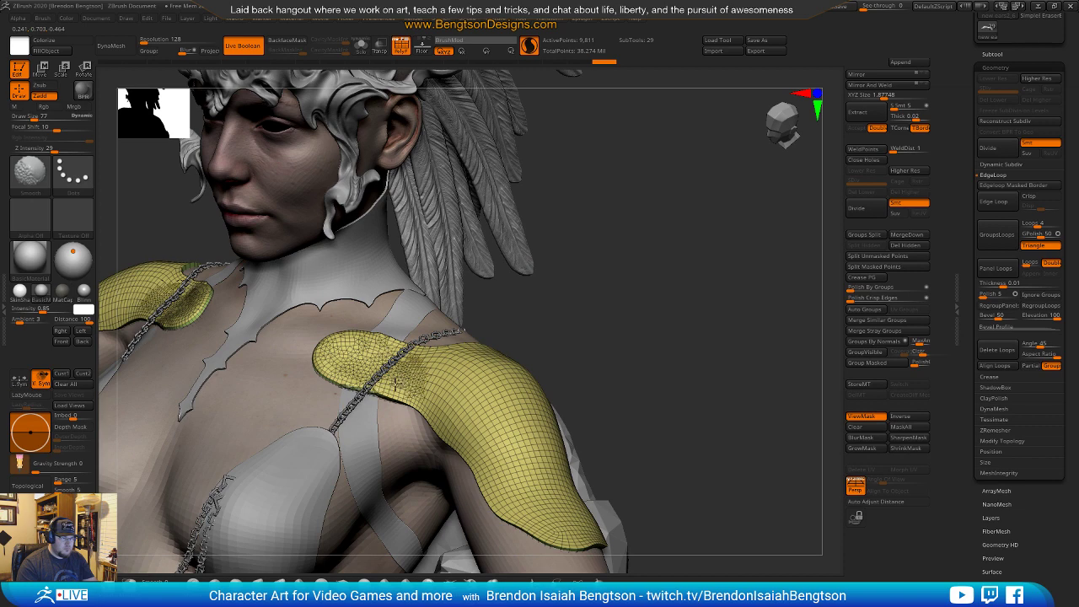
drag(658, 355, 574, 236)
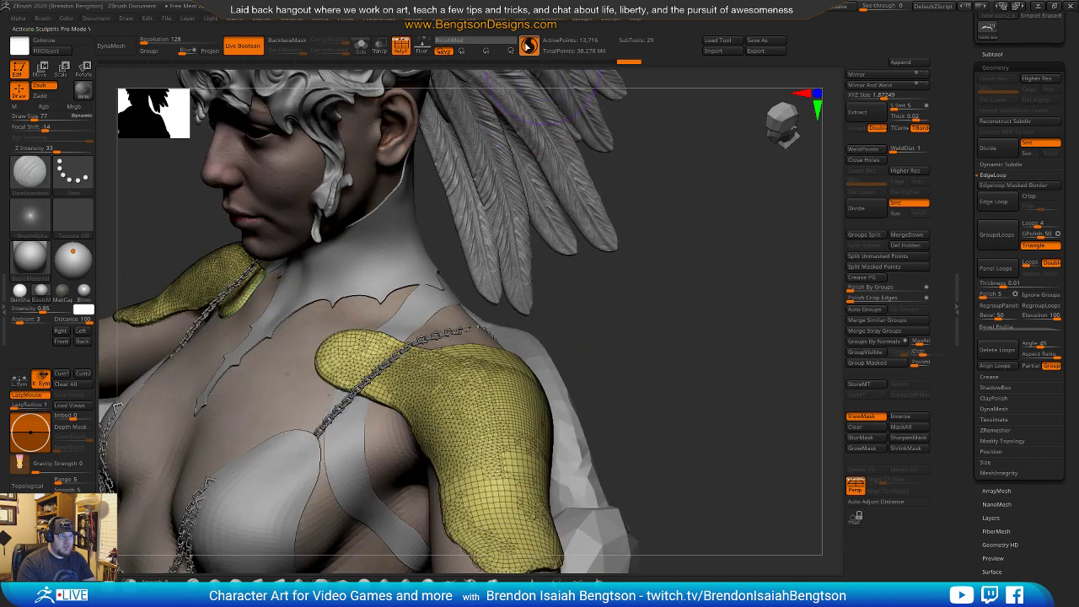
Smooth the shoulder piece's rim from the front tab across the top of the shoulder in Sculptris Pro mode.
drag(682, 349, 503, 358)
shift+drag(364, 345, 371, 361)
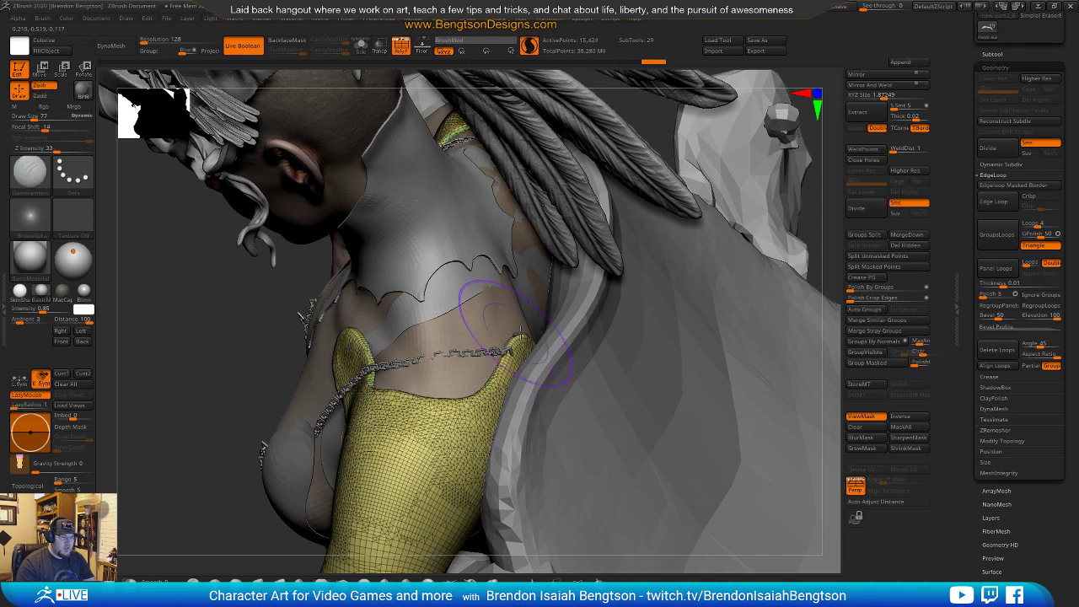
mouse_move(428, 460)
alt+right_down()
mouse_move(465, 321)
mouse_move(468, 363)
alt+right_up()
mouse_move(468, 363)
shift+mouse_down()
mouse_move(403, 410)
mouse_move(351, 480)
mouse_move(459, 405)
mouse_move(415, 498)
mouse_move(432, 415)
mouse_move(409, 329)
mouse_move(412, 406)
shift+mouse_up()
mouse_move(592, 295)
right_down()
mouse_move(723, 209)
mouse_move(650, 339)
mouse_move(562, 275)
mouse_move(662, 309)
mouse_move(524, 317)
right_up()
Switch to the ClayBuildup brush with draw size 21, hide the wireframe and show the shoulder pieces on the whole character.
key(b)
key(c)
key(b)
key(space)
drag(512, 318, 501, 317)
key(ctrl+shift+s)
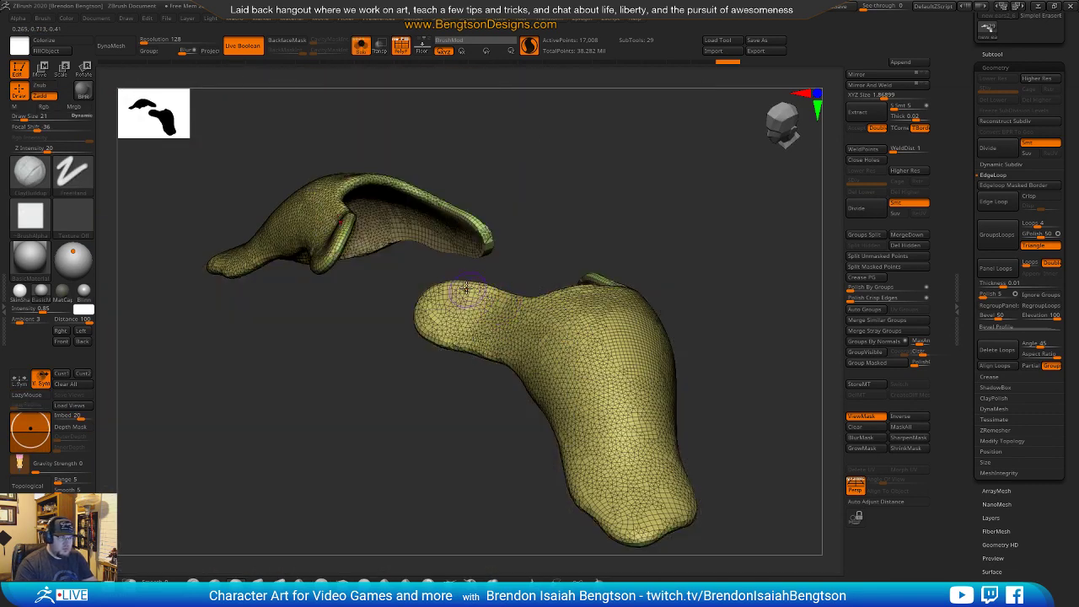
key(ctrl+shift+s)
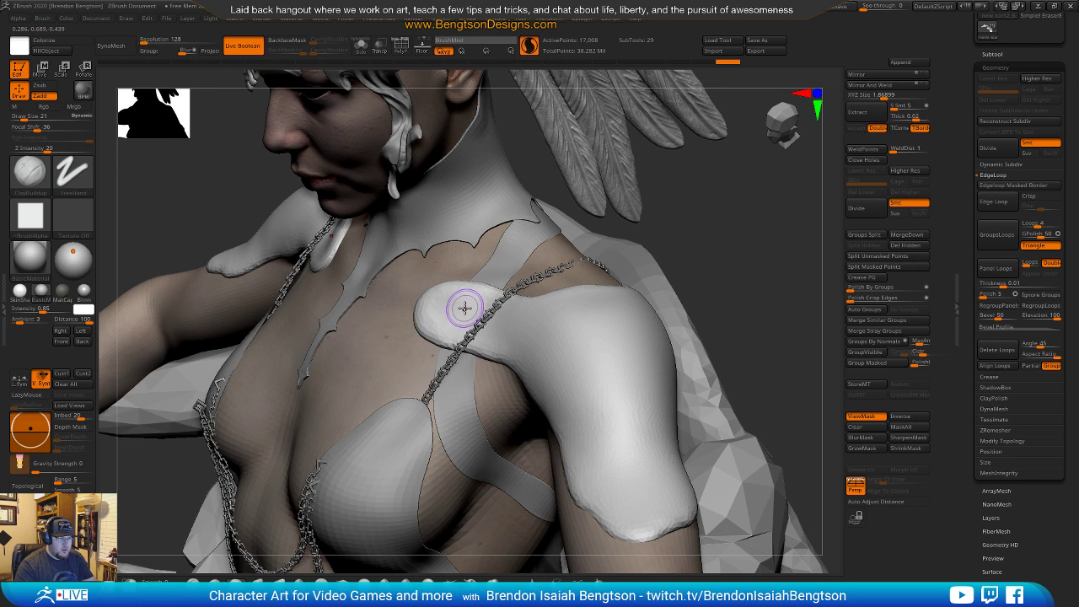
Build up thin ridges along the top of the shoulder piece from its front tab, and isolate the pieces to check both sides.
drag(554, 346, 529, 329)
drag(662, 364, 660, 366)
key(space)
drag(632, 327, 646, 379)
click(645, 338)
key(ctrl+z)
mouse_move(719, 271)
mouse_down()
mouse_move(733, 282)
mouse_move(727, 263)
mouse_move(722, 270)
mouse_move(759, 181)
mouse_move(725, 221)
mouse_up()
key(alt+s)
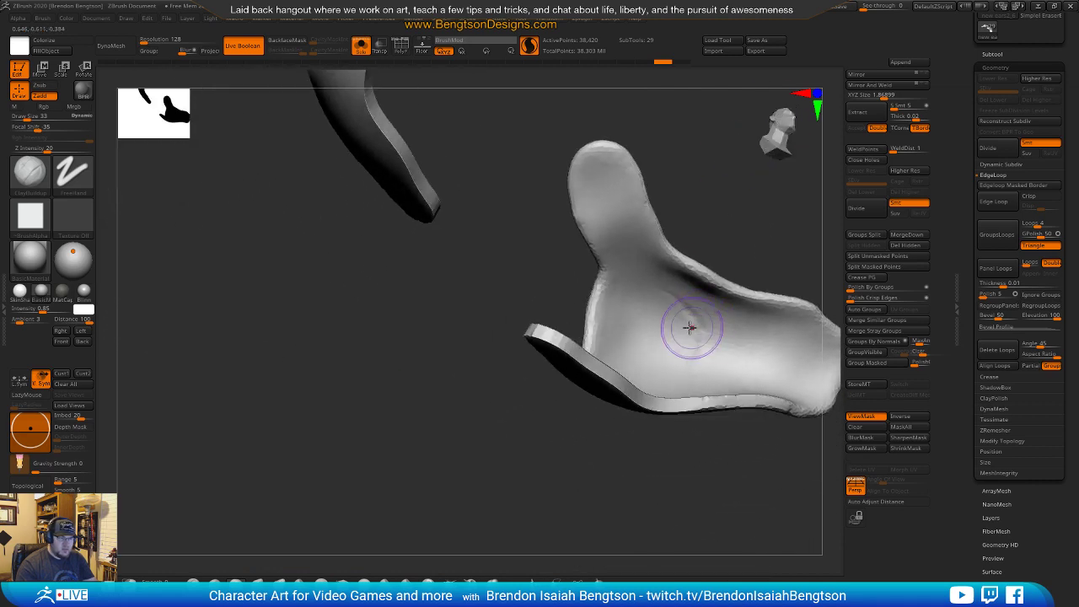
drag(689, 312, 625, 333)
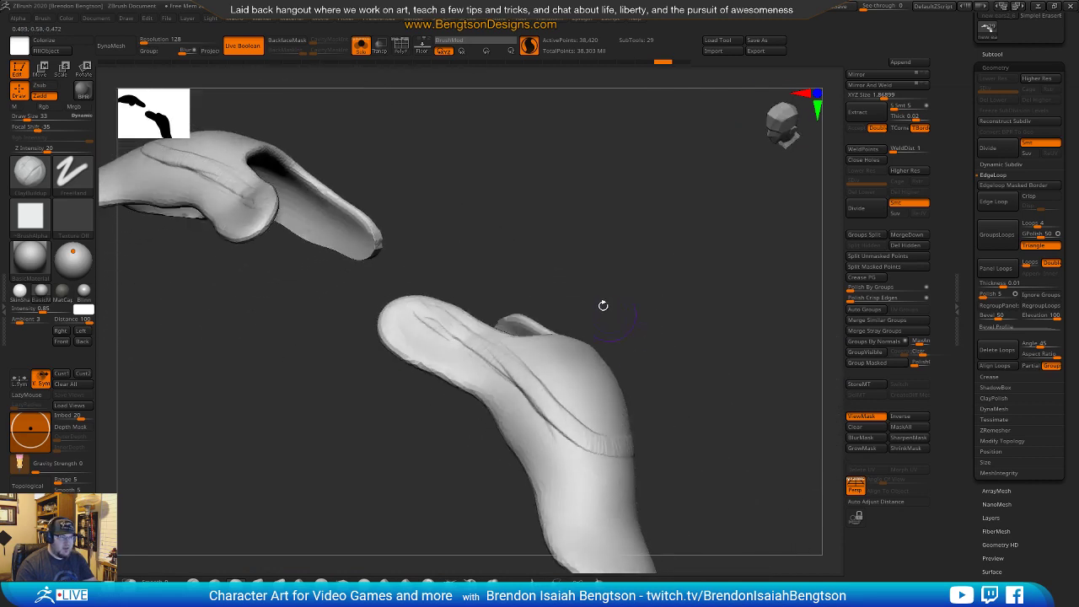
Turn on BackfaceMask and sculpt raised ridges from the front tab and down the outside of the shoulder piece.
click(289, 45)
drag(631, 248, 633, 312)
key(space)
mouse_move(579, 360)
mouse_down()
mouse_move(589, 369)
mouse_move(579, 480)
mouse_move(581, 366)
mouse_up()
mouse_move(689, 284)
mouse_down()
mouse_move(776, 199)
mouse_move(650, 349)
mouse_move(703, 210)
mouse_move(699, 258)
mouse_move(664, 311)
mouse_move(612, 334)
mouse_up()
mouse_move(525, 327)
mouse_down()
mouse_move(509, 354)
mouse_move(506, 438)
mouse_up()
mouse_move(513, 378)
mouse_down()
mouse_move(527, 338)
mouse_move(516, 405)
mouse_up()
mouse_move(641, 320)
mouse_down()
mouse_move(689, 287)
mouse_move(701, 349)
mouse_move(696, 301)
mouse_move(684, 300)
mouse_move(725, 288)
mouse_up()
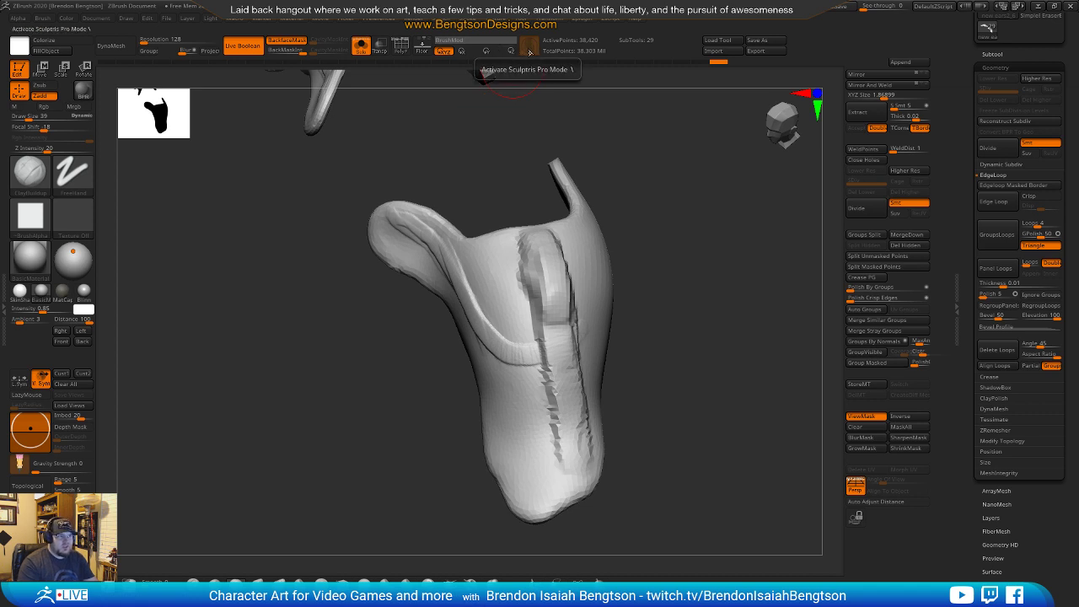
Turn off BackfaceMask and build up a thick vertical ridge down the outer face of the shoulder piece.
mouse_move(542, 155)
mouse_down()
mouse_move(706, 270)
mouse_move(559, 299)
mouse_move(672, 260)
mouse_up()
mouse_move(559, 313)
mouse_down()
mouse_move(559, 466)
mouse_move(558, 268)
mouse_move(554, 304)
mouse_move(575, 296)
mouse_up()
mouse_move(683, 203)
mouse_down()
mouse_move(736, 245)
mouse_move(735, 271)
mouse_up()
click(287, 40)
drag(325, 94, 637, 253)
mouse_move(552, 319)
mouse_down()
mouse_move(571, 426)
mouse_move(645, 331)
mouse_move(633, 295)
mouse_move(584, 438)
mouse_up()
drag(743, 428, 650, 441)
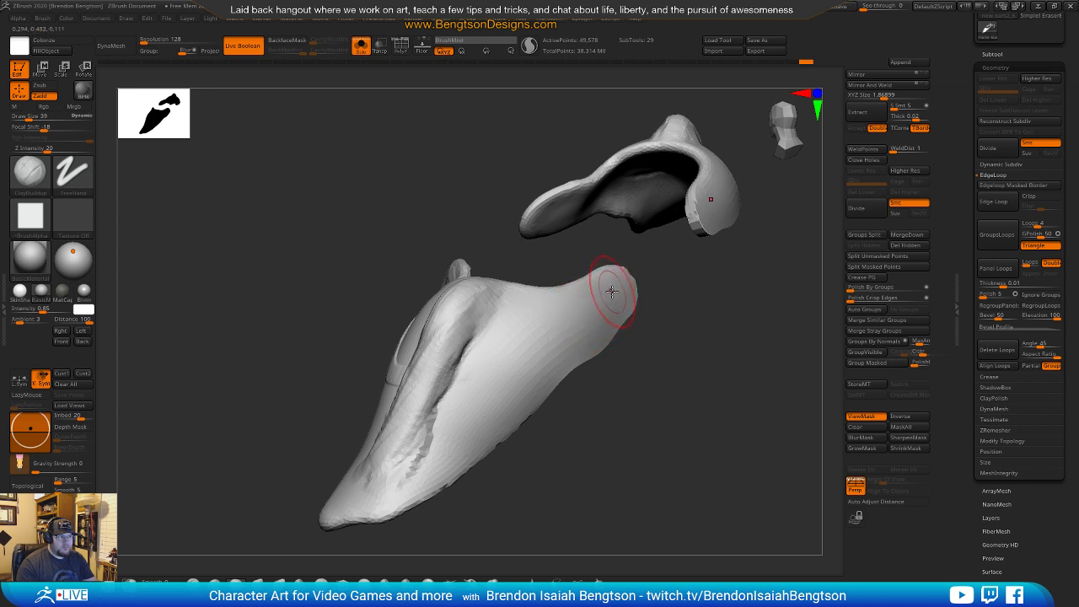
Turn BackfaceMask back on and build up heavy folds along the front tab, the back edge and the outer ridge.
click(529, 47)
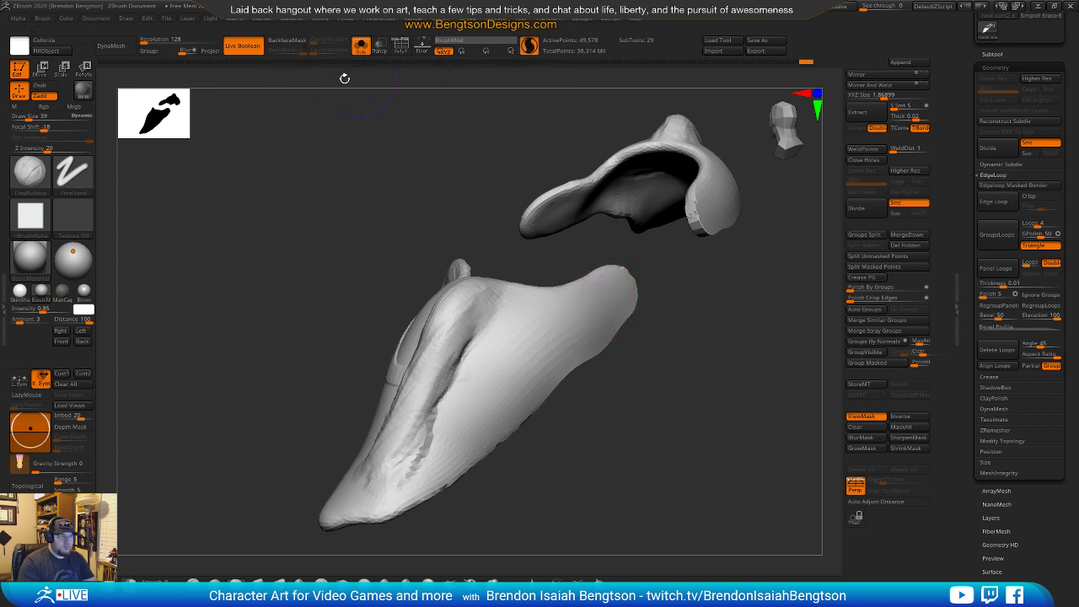
click(296, 42)
mouse_move(608, 294)
mouse_down()
mouse_move(455, 428)
mouse_move(588, 301)
mouse_move(511, 343)
mouse_move(604, 311)
mouse_move(473, 336)
mouse_move(602, 336)
mouse_move(471, 358)
mouse_move(536, 384)
mouse_move(422, 386)
mouse_move(542, 385)
mouse_move(439, 400)
mouse_move(408, 436)
mouse_move(573, 446)
mouse_move(497, 354)
mouse_up()
mouse_move(558, 287)
alt+mouse_down()
mouse_move(703, 332)
mouse_move(693, 326)
alt+mouse_up()
mouse_move(371, 319)
mouse_down()
mouse_move(399, 368)
mouse_move(389, 344)
mouse_move(441, 345)
mouse_move(512, 380)
mouse_move(406, 346)
mouse_up()
mouse_move(516, 397)
mouse_down()
mouse_move(361, 326)
mouse_move(481, 386)
mouse_move(549, 501)
mouse_move(432, 430)
mouse_up()
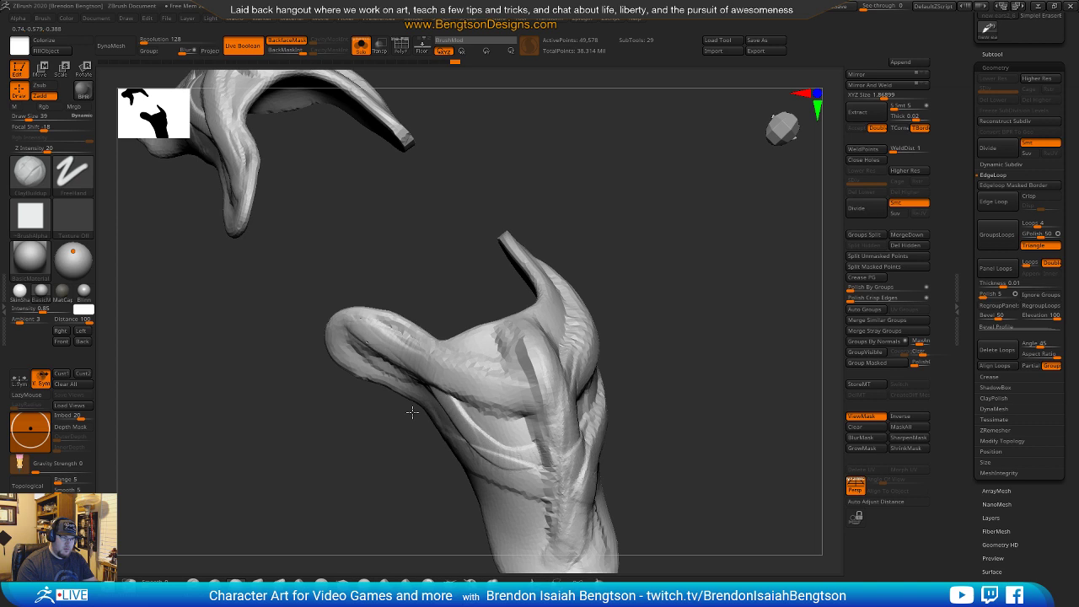
mouse_move(501, 467)
mouse_down()
mouse_move(422, 396)
mouse_move(542, 456)
mouse_move(538, 482)
mouse_move(504, 457)
mouse_up()
mouse_move(702, 367)
alt+mouse_down()
mouse_move(697, 323)
mouse_move(684, 334)
mouse_move(703, 329)
mouse_move(714, 280)
mouse_move(702, 409)
mouse_move(691, 314)
alt+mouse_up()
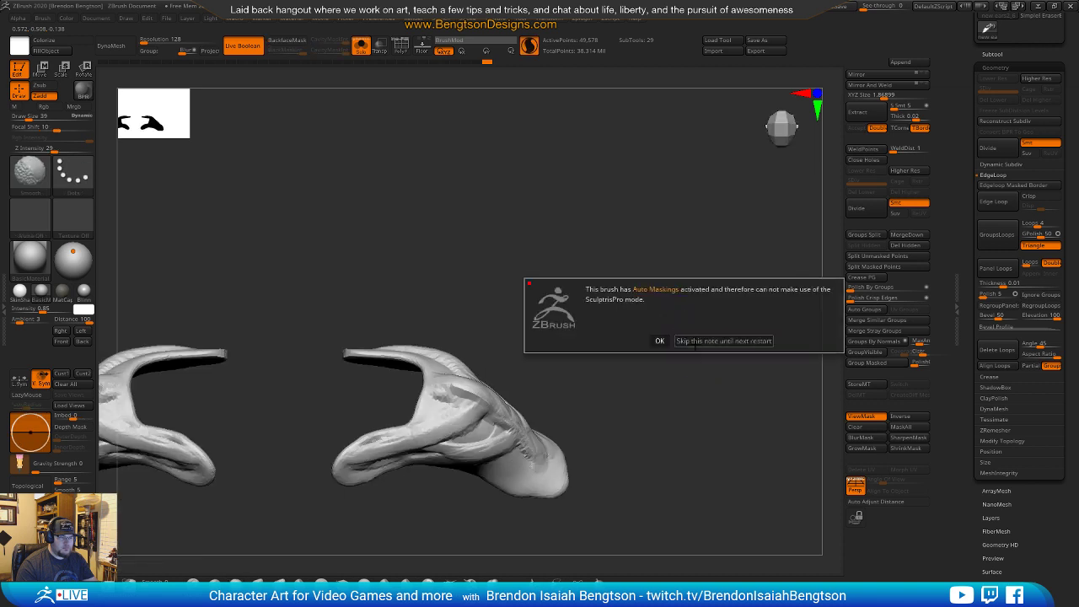
Dismiss the Auto Masking note, turn off BackfaceMask and bring back the whole character.
click(690, 341)
drag(684, 405, 662, 306)
click(292, 44)
mouse_move(668, 244)
mouse_down()
mouse_move(708, 258)
mouse_move(568, 278)
mouse_up()
key(alt+s)
drag(637, 286, 586, 325)
Reshape the front tab and front edge of the shoulder piece with the Move Topological brush at draw size 62.
key(space)
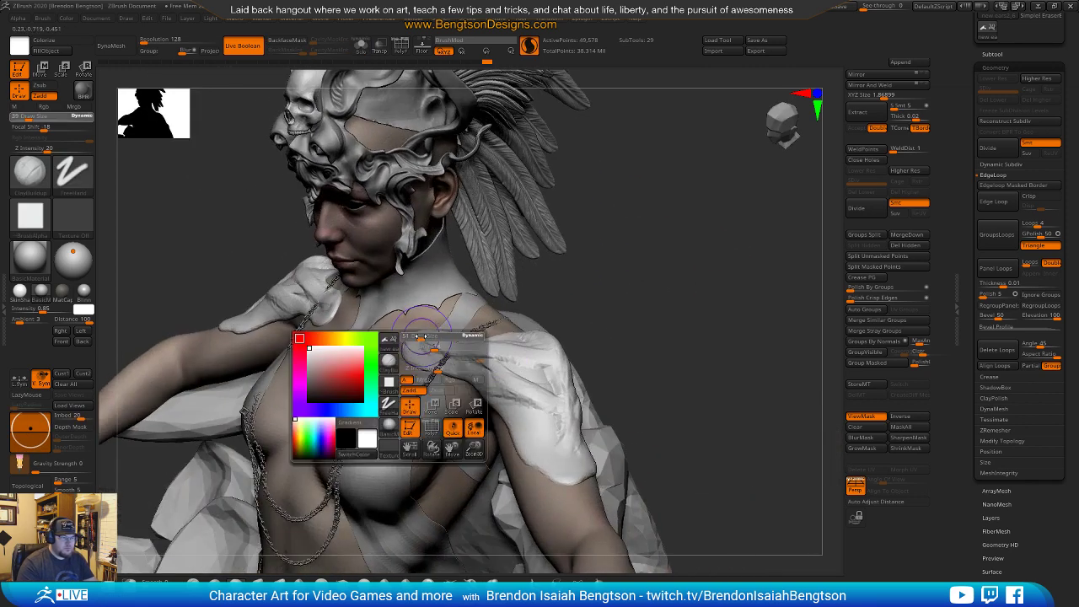
key(b)
key(m)
key(t)
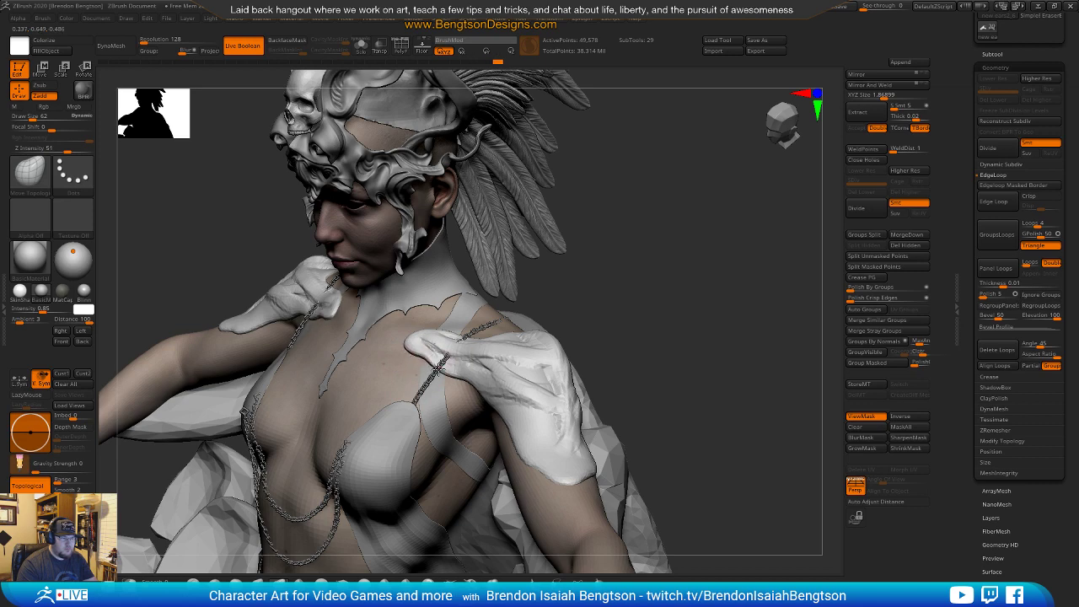
right_drag(416, 335, 442, 335)
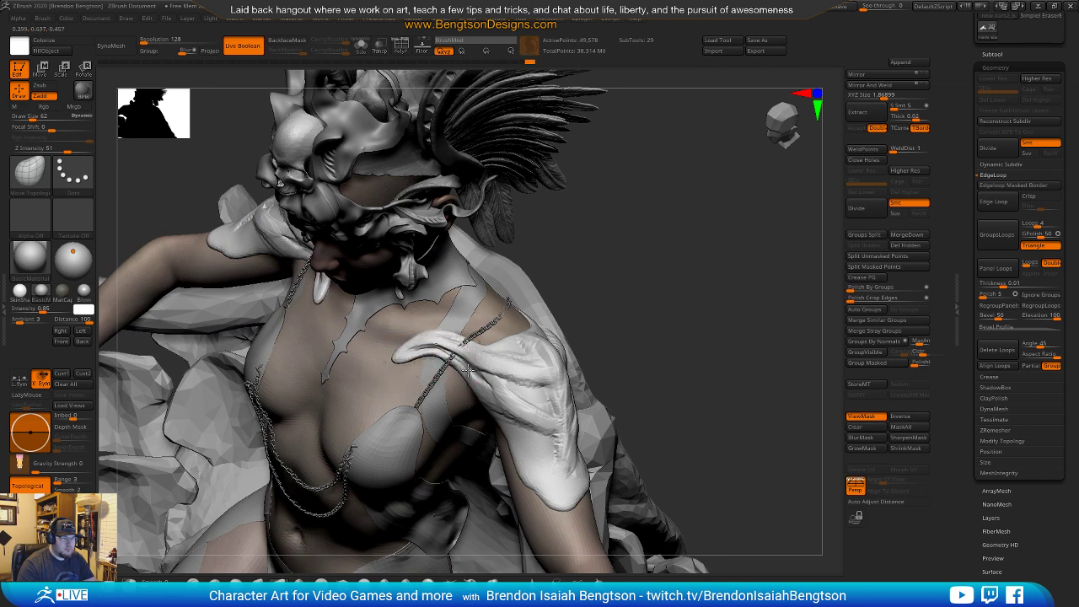
right_drag(631, 273, 479, 358)
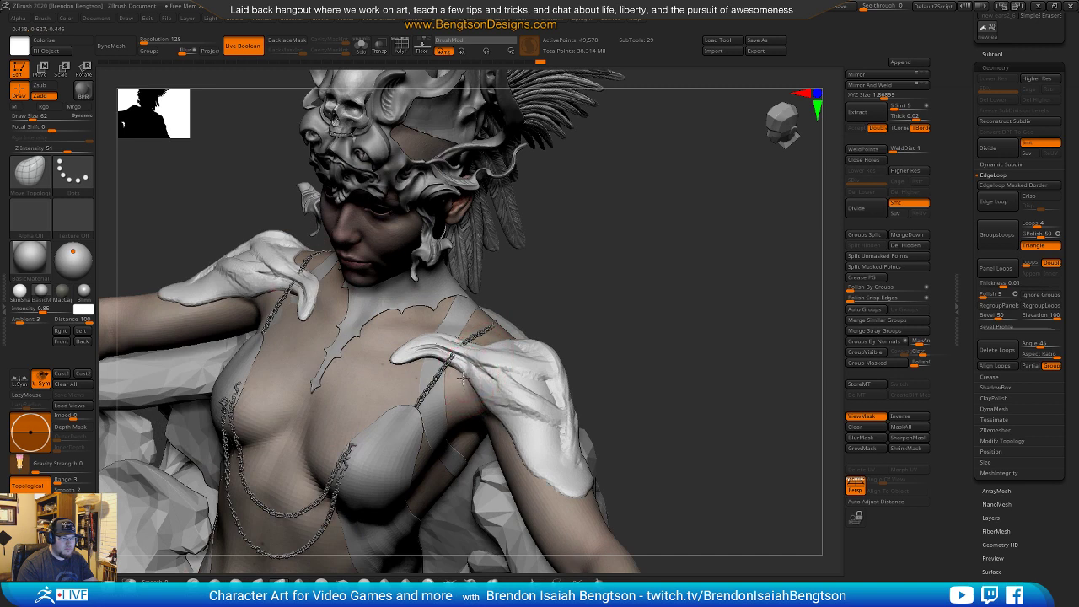
mouse_move(489, 407)
mouse_down()
mouse_move(518, 409)
mouse_move(522, 431)
mouse_up()
mouse_move(595, 331)
mouse_down()
mouse_move(700, 273)
mouse_move(700, 248)
mouse_move(701, 265)
mouse_move(542, 338)
mouse_up()
mouse_move(632, 265)
mouse_down()
mouse_move(666, 244)
mouse_move(672, 262)
mouse_move(674, 247)
mouse_move(493, 314)
mouse_up()
Pull a curved horn up and forward from the top of the shoulder piece with the SnakeHook brush, using draw size 36.
click(449, 580)
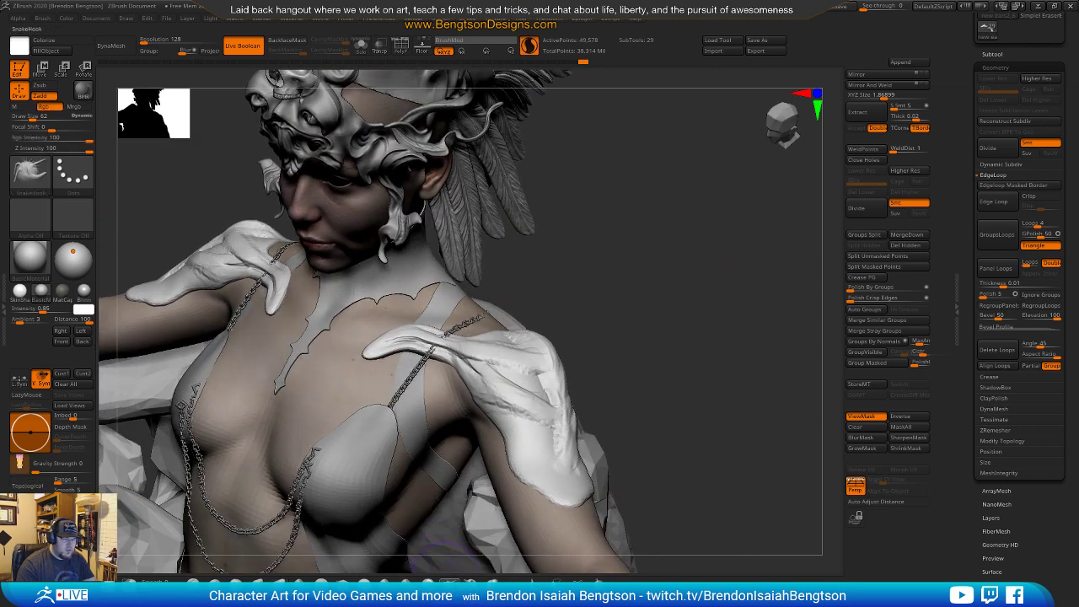
drag(546, 346, 540, 290)
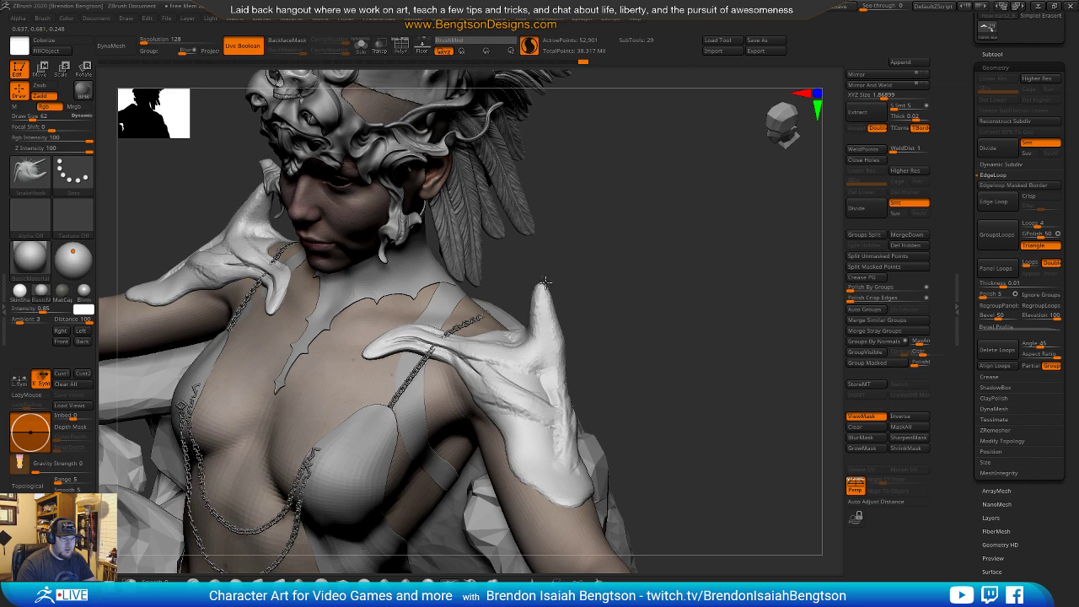
mouse_move(645, 314)
mouse_down()
mouse_move(639, 278)
mouse_move(615, 355)
mouse_move(583, 387)
mouse_up()
mouse_move(630, 318)
mouse_down()
mouse_move(567, 357)
mouse_move(572, 285)
mouse_move(547, 291)
mouse_move(556, 285)
mouse_up()
right_click(562, 285)
key(ctrl+z)
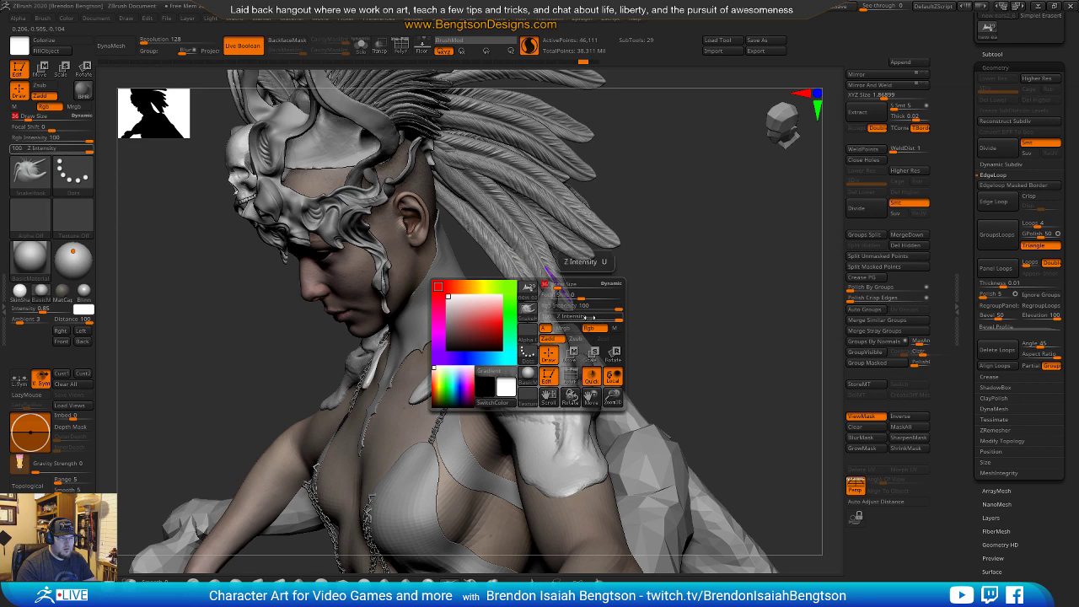
click(582, 297)
right_drag(561, 291, 557, 264)
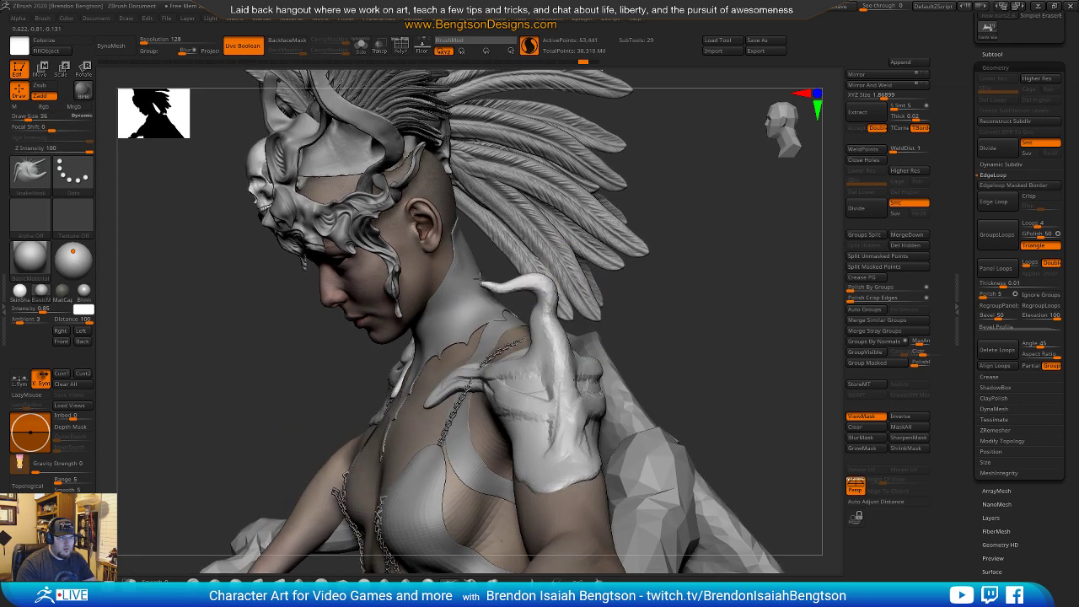
mouse_move(729, 256)
mouse_down()
mouse_move(759, 248)
mouse_move(670, 279)
mouse_move(608, 262)
mouse_up()
Thicken the horn with the Inflate brush and reshape its tip with Move Topological at draw size 28.
click(499, 579)
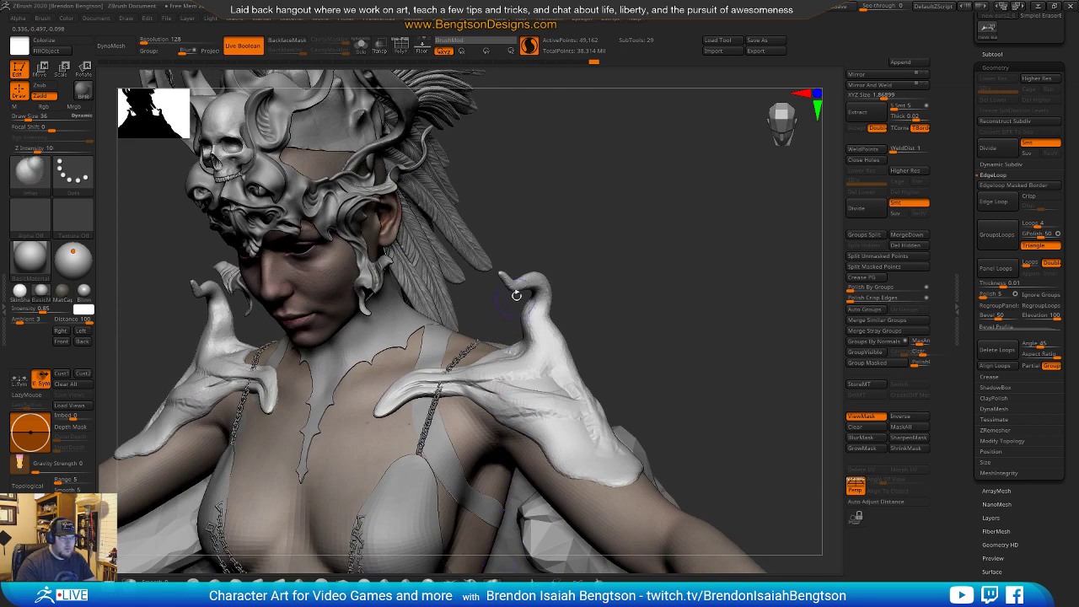
drag(630, 238, 566, 242)
key(b)
key(m)
key(t)
drag(501, 278, 498, 276)
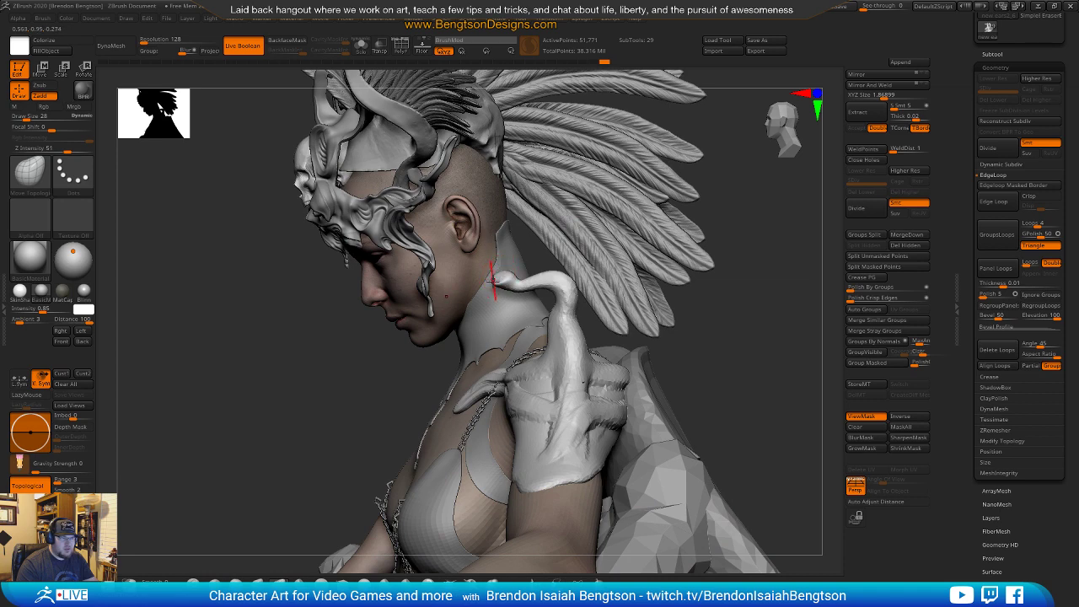
mouse_move(743, 270)
mouse_down()
mouse_move(728, 306)
mouse_move(598, 321)
mouse_up()
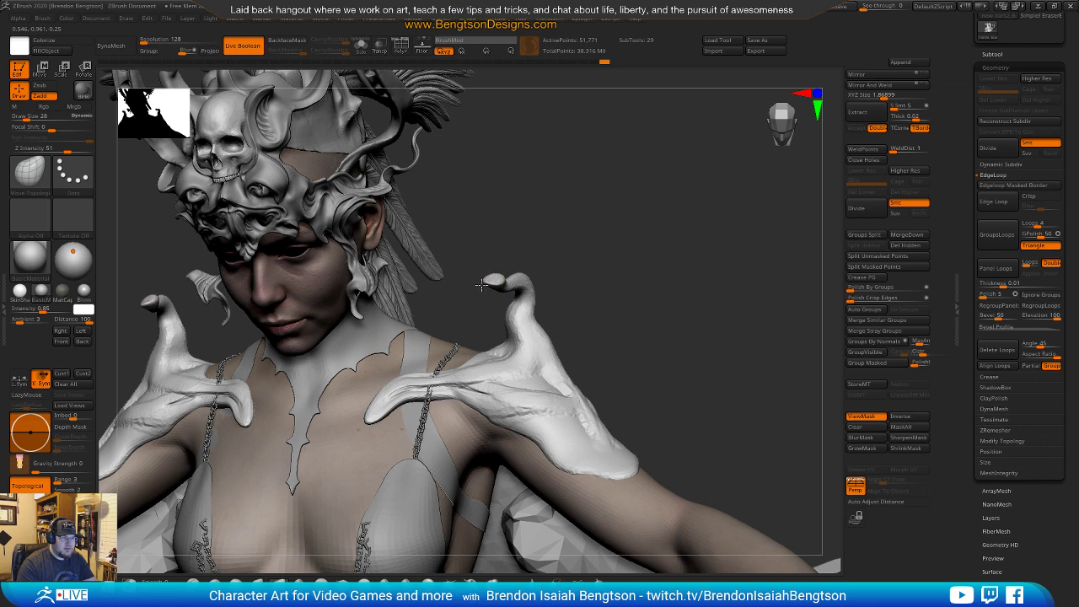
drag(620, 280, 578, 295)
Build up a knob behind the front tab and fuller folds around the horn's base with ClayBuildup.
key(b)
key(c)
key(b)
key(space)
mouse_move(681, 271)
mouse_down()
mouse_move(744, 267)
mouse_move(535, 344)
mouse_move(528, 323)
mouse_move(523, 366)
mouse_move(458, 371)
mouse_up()
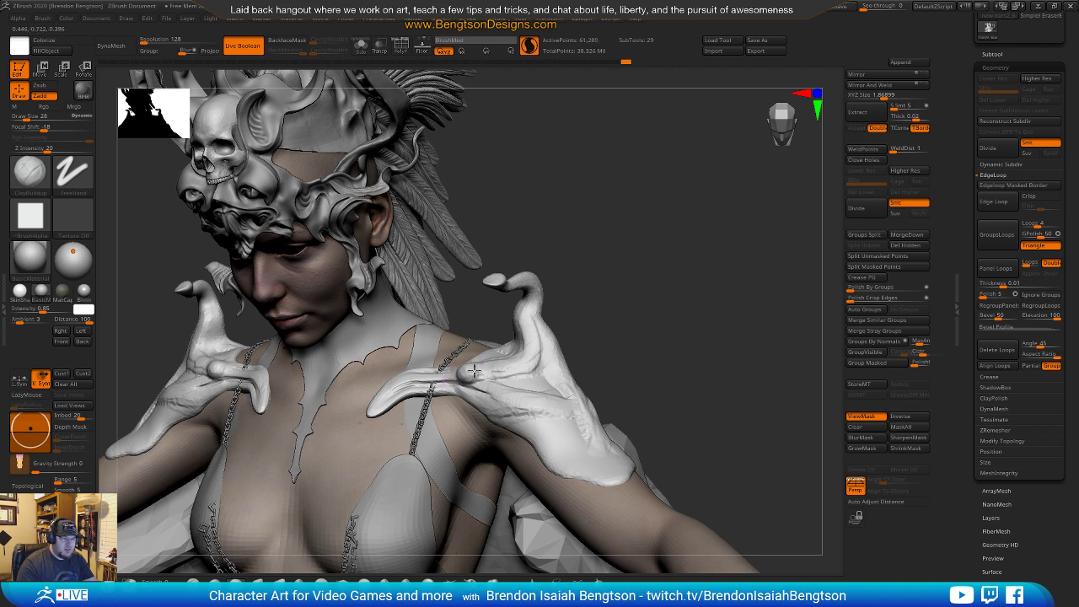
mouse_move(705, 354)
mouse_down()
mouse_move(653, 459)
mouse_move(620, 380)
mouse_move(670, 342)
mouse_move(677, 366)
mouse_move(513, 386)
mouse_up()
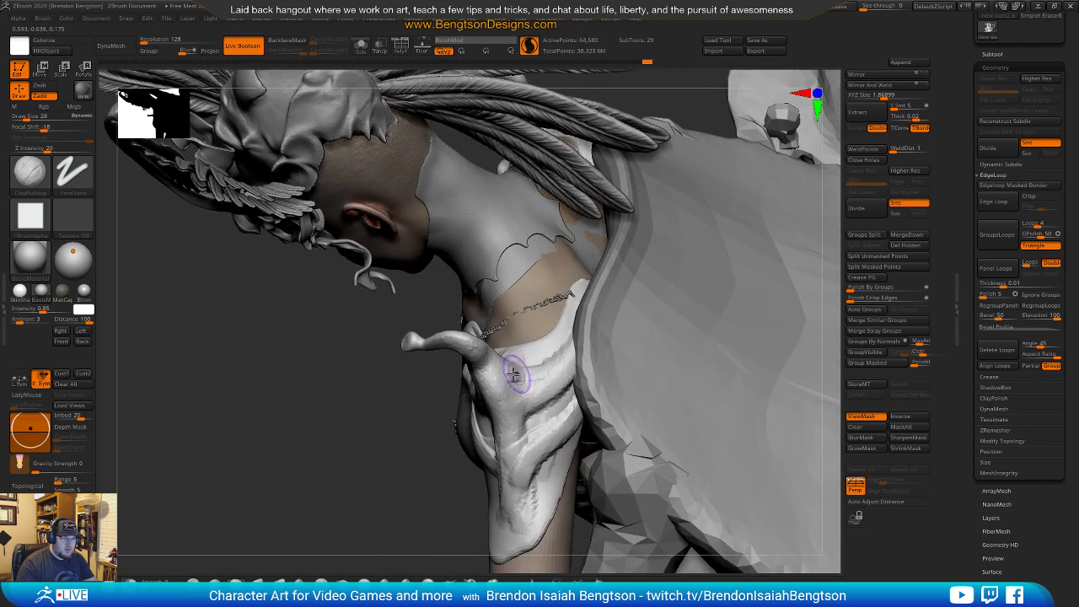
drag(516, 379, 569, 341)
mouse_move(394, 436)
mouse_down()
mouse_move(738, 266)
mouse_move(690, 258)
mouse_move(540, 422)
mouse_up()
Pull a long thin curved spike backward from the base of the horn with the SnakeHook brush.
key(b)
key(s)
key(h)
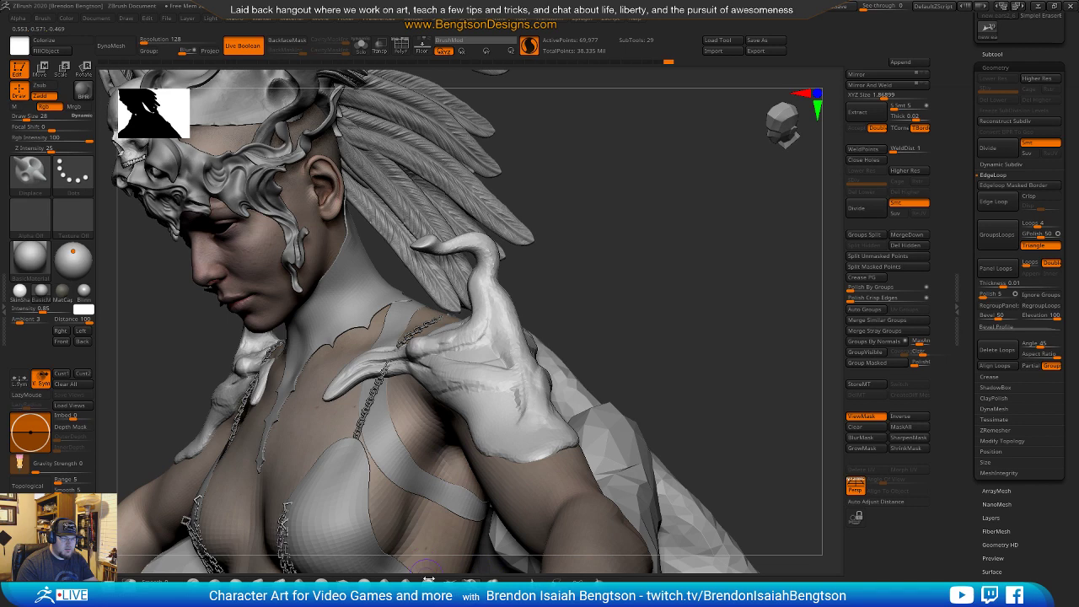
mouse_move(593, 256)
mouse_down()
mouse_move(520, 286)
mouse_move(598, 224)
mouse_move(647, 133)
mouse_up()
mouse_move(645, 288)
mouse_down()
mouse_move(629, 299)
mouse_move(595, 288)
mouse_up()
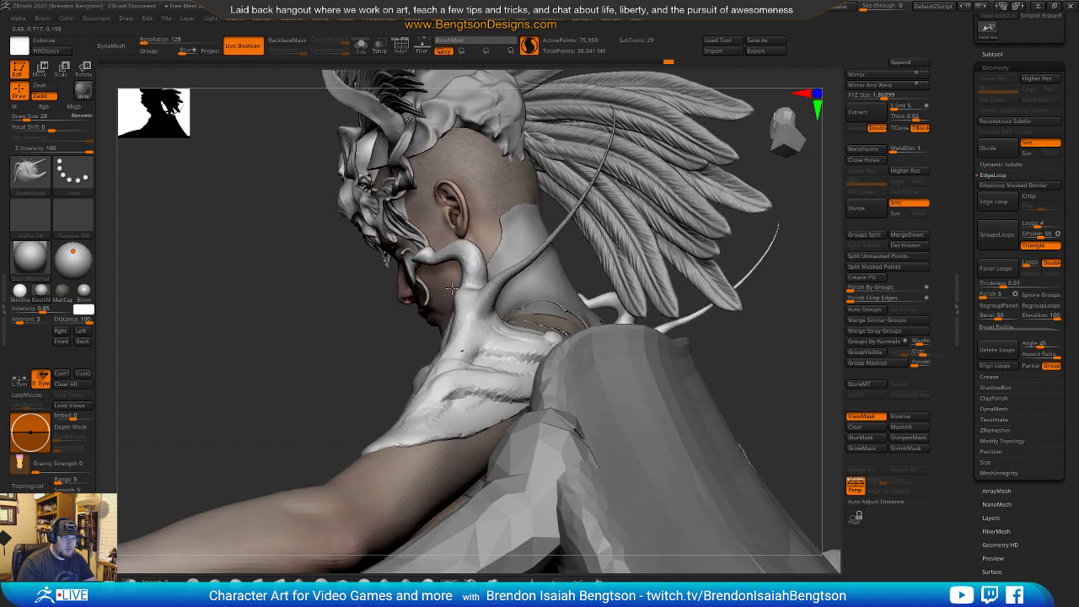
Pull a second long curved spike forward from the base of the horn with SnakeHook and adjust its curve.
drag(465, 298, 310, 223)
drag(320, 347, 459, 270)
mouse_move(677, 278)
mouse_down()
mouse_move(670, 299)
mouse_move(683, 298)
mouse_move(692, 328)
mouse_move(663, 360)
mouse_move(616, 357)
mouse_up()
mouse_move(466, 346)
mouse_down()
mouse_move(323, 367)
mouse_move(420, 302)
mouse_up()
key(ctrl+z)
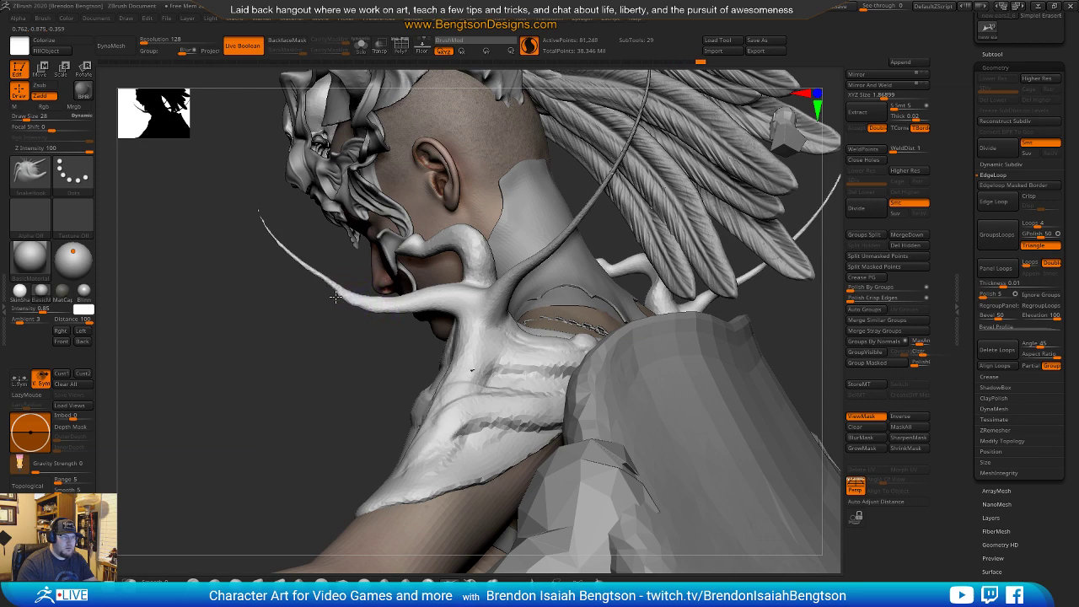
drag(315, 299, 632, 263)
alt+drag(672, 291, 449, 338)
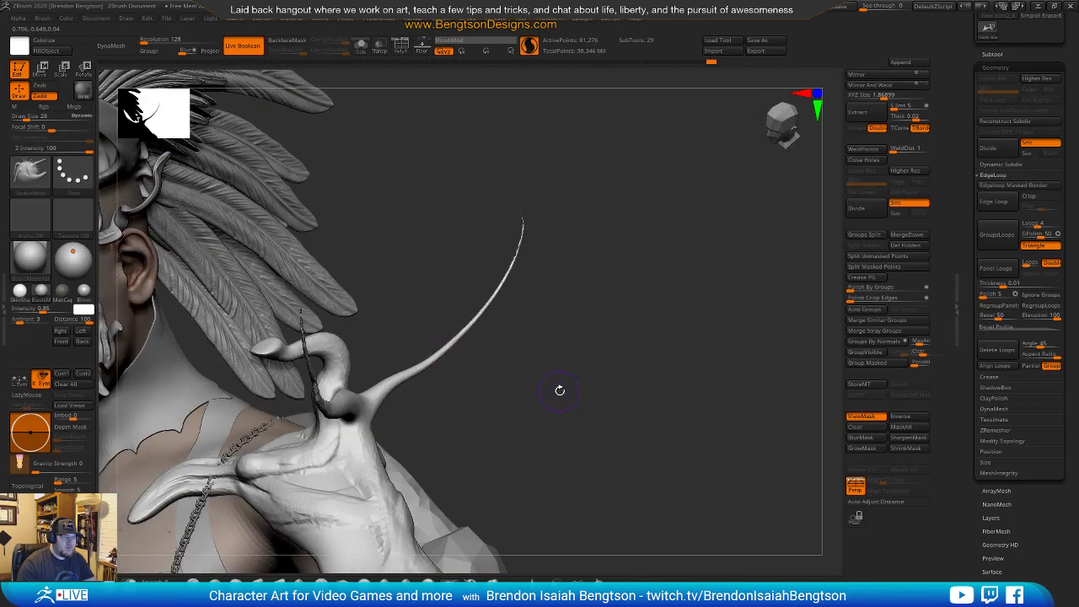
Undo the last three changes to the curved spikes and check the shoulder piece from the front.
key(ctrl+z)
key(ctrl+z)
key(ctrl+z)
drag(582, 388, 622, 305)
alt+drag(723, 376, 665, 459)
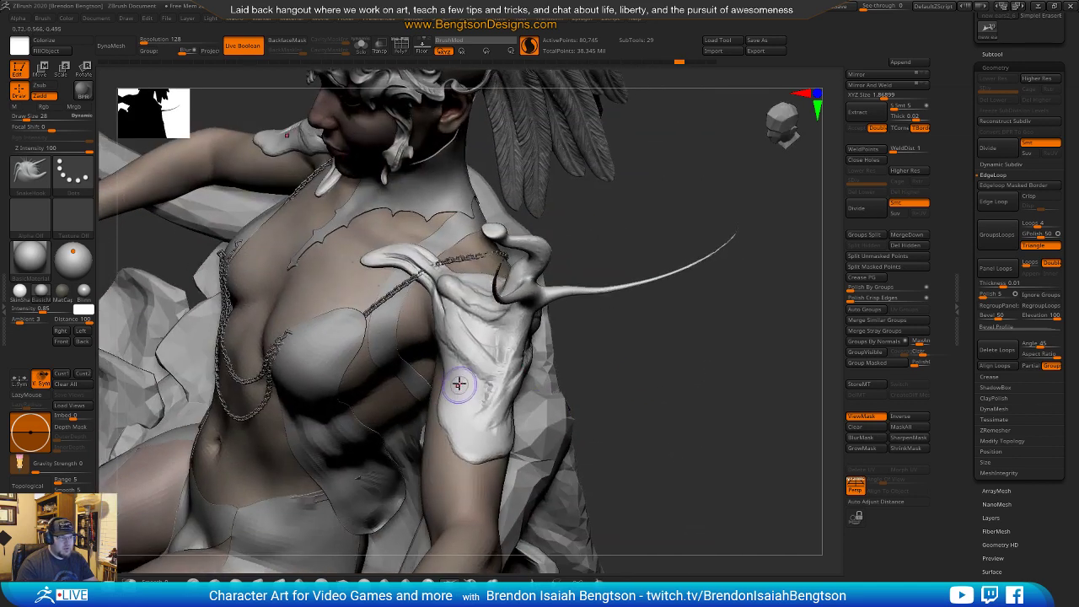
Build up the lower outer part of the shoulder piece over the upper arm with ClayBuildup.
key(b)
key(c)
key(b)
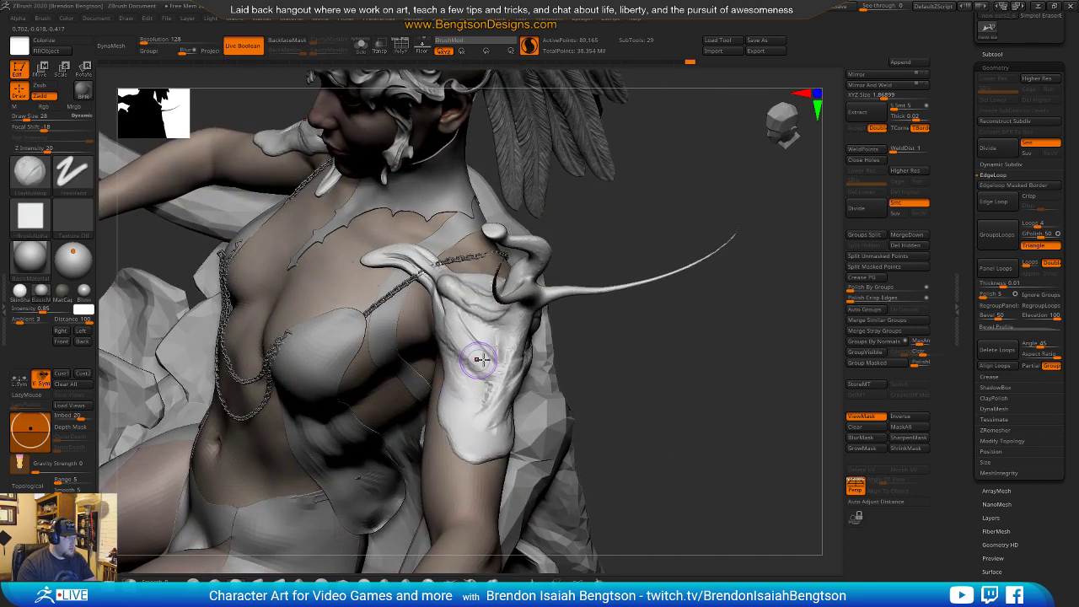
drag(686, 379, 674, 345)
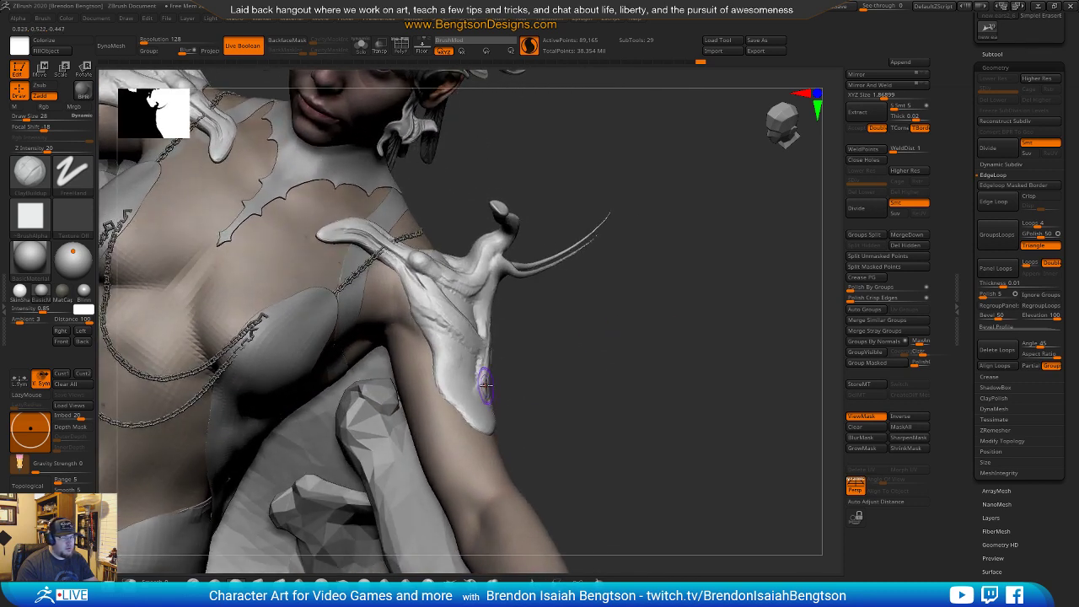
drag(511, 130, 476, 306)
drag(549, 295, 573, 299)
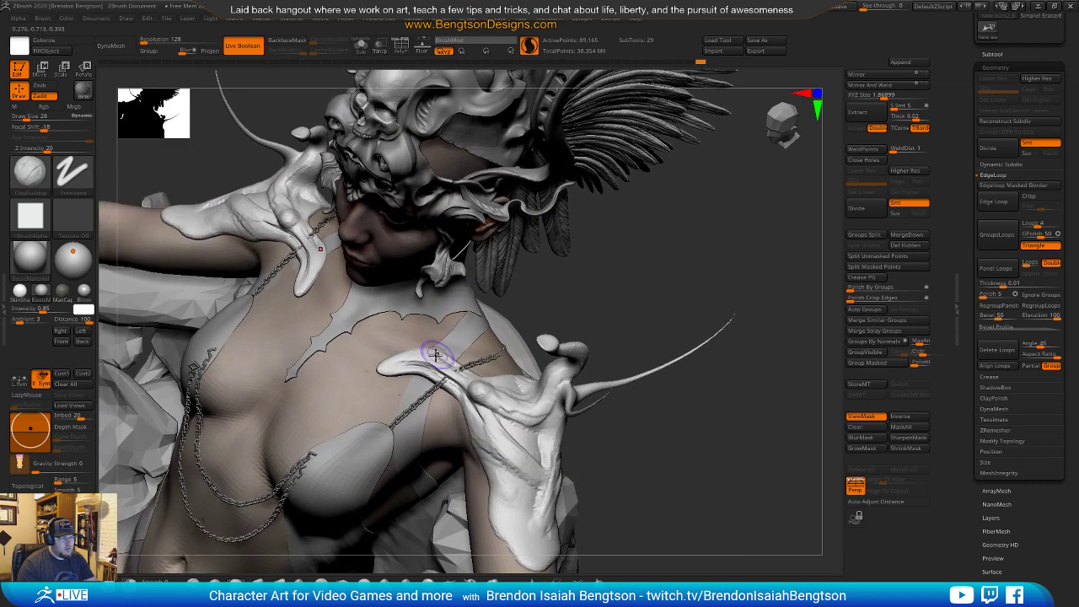
Adjust the front tab against the chest with Move Topological, enlarging the draw size to 119, and undo the last move.
key(b)
key(m)
key(t)
key(space)
drag(429, 365, 411, 366)
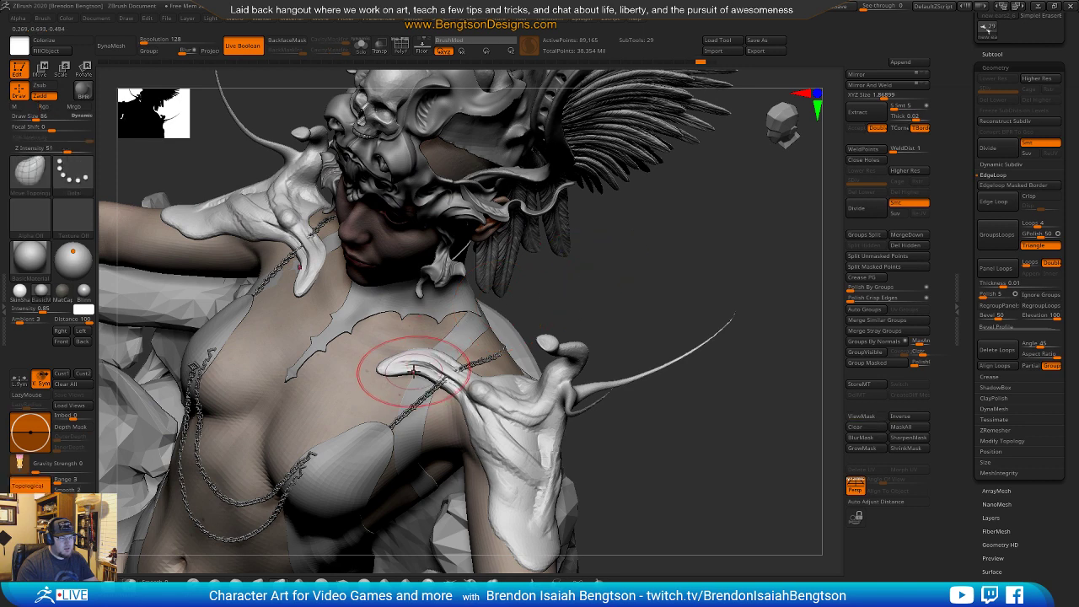
drag(662, 237, 509, 240)
key(space)
drag(407, 369, 400, 375)
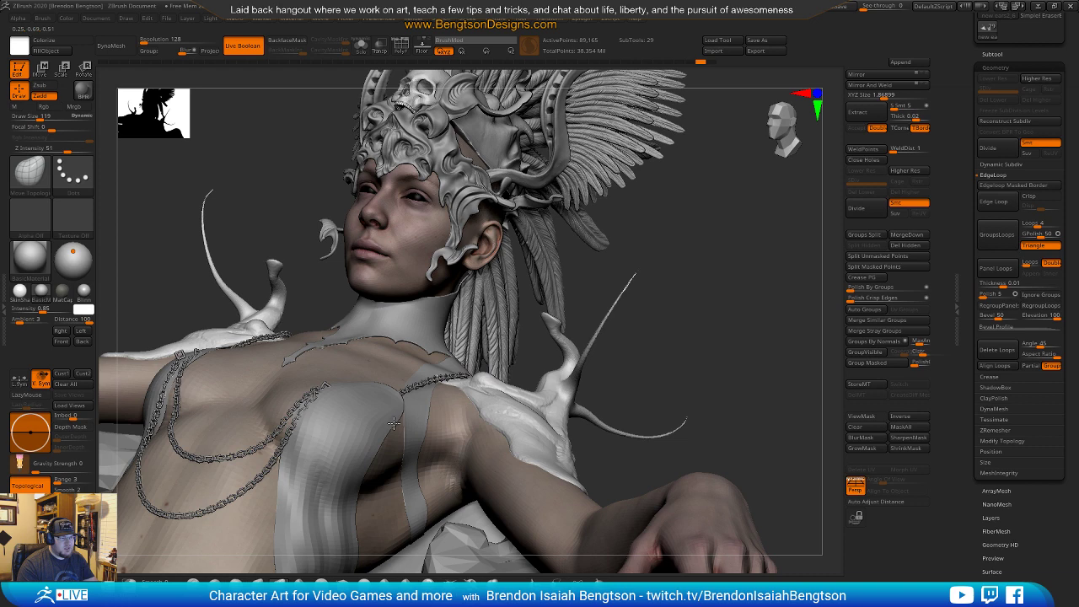
mouse_move(619, 334)
mouse_down()
mouse_move(730, 362)
mouse_move(706, 379)
mouse_move(708, 320)
mouse_move(653, 362)
mouse_move(650, 381)
mouse_move(704, 386)
mouse_move(667, 377)
mouse_up()
key(ctrl+z)
Add more volume to the outer side of the shoulder piece with ClayBuildup at draw size 65.
key(space)
mouse_move(617, 340)
mouse_down()
mouse_move(654, 342)
mouse_move(616, 371)
mouse_move(635, 391)
mouse_move(605, 387)
mouse_move(660, 375)
mouse_move(676, 353)
mouse_move(592, 385)
mouse_move(521, 385)
mouse_up()
key(space)
key(space)
key(1)
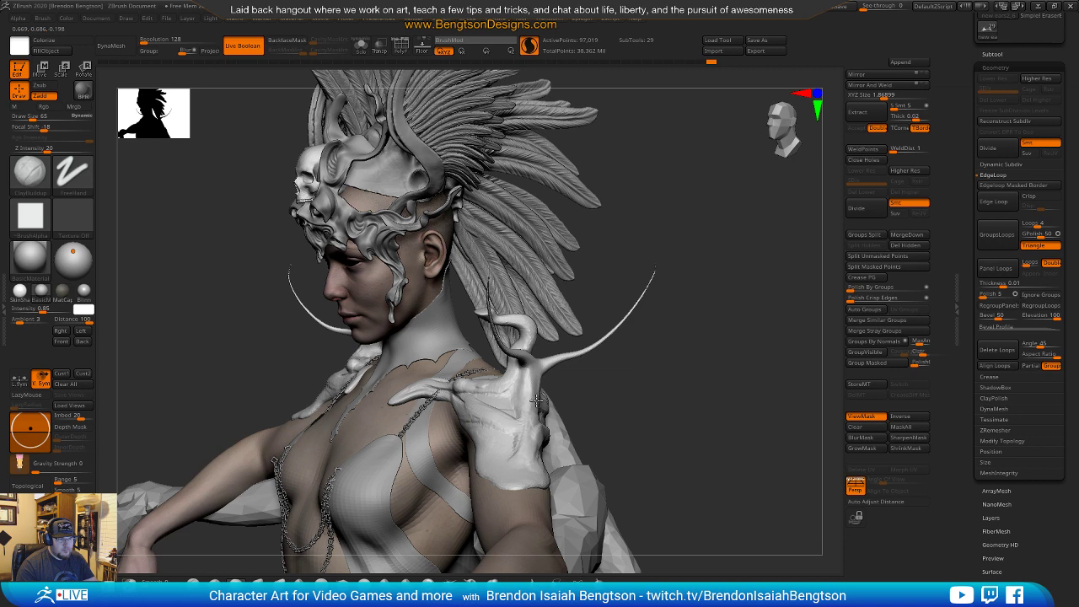
mouse_move(655, 407)
mouse_down()
mouse_move(664, 388)
mouse_move(586, 393)
mouse_up()
key(2)
Pull a pointed spike out of the shoulder piece's lower edge along the upper arm with SnakeHook at draw size 48.
click(484, 582)
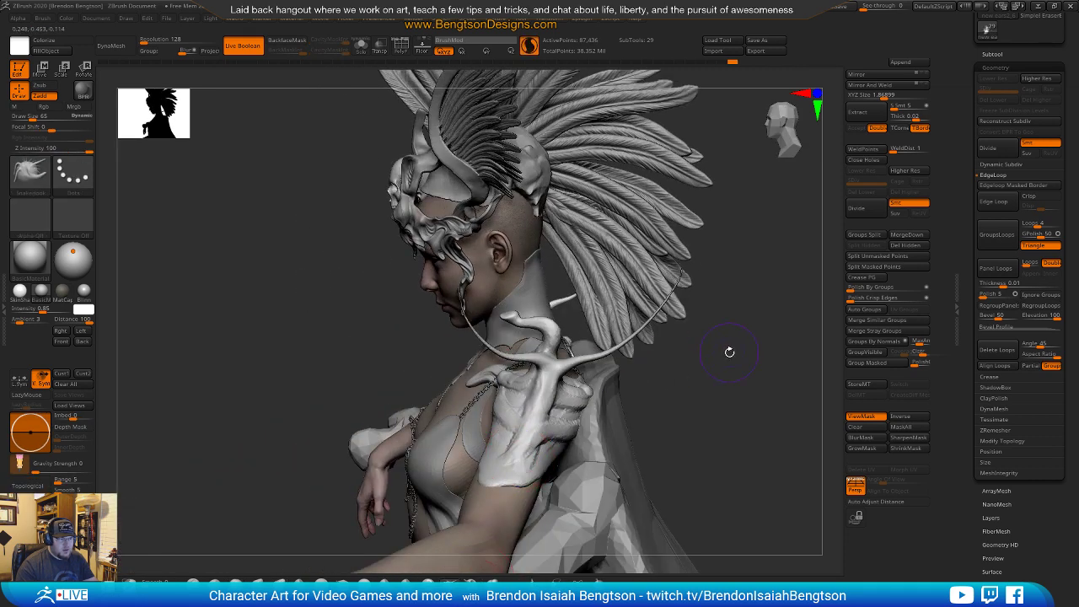
drag(725, 349, 673, 361)
drag(520, 450, 500, 428)
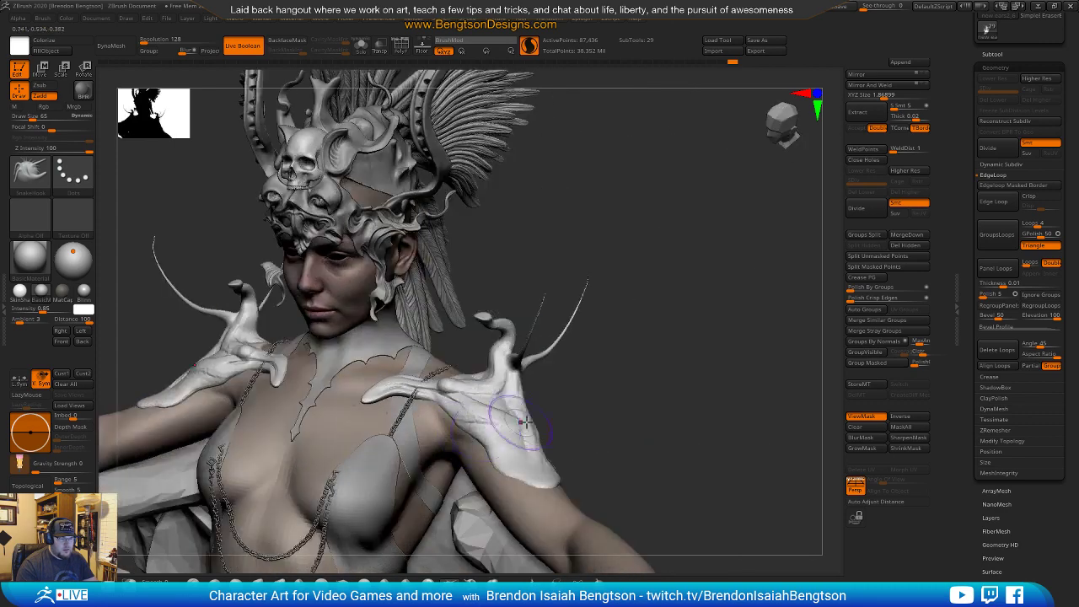
alt+drag(652, 406, 658, 342)
drag(564, 353, 529, 363)
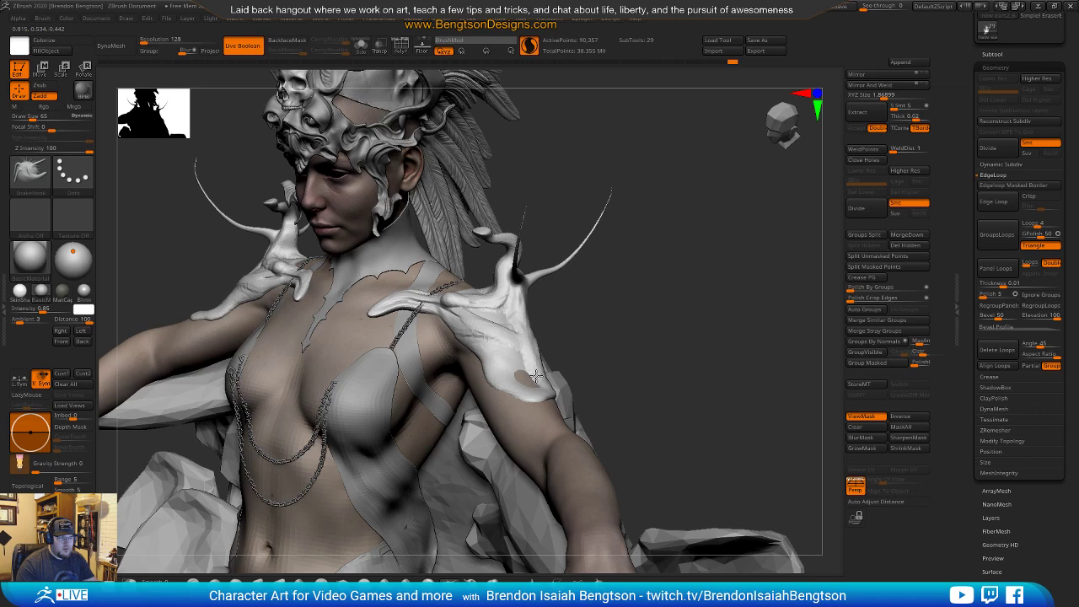
drag(622, 342, 531, 371)
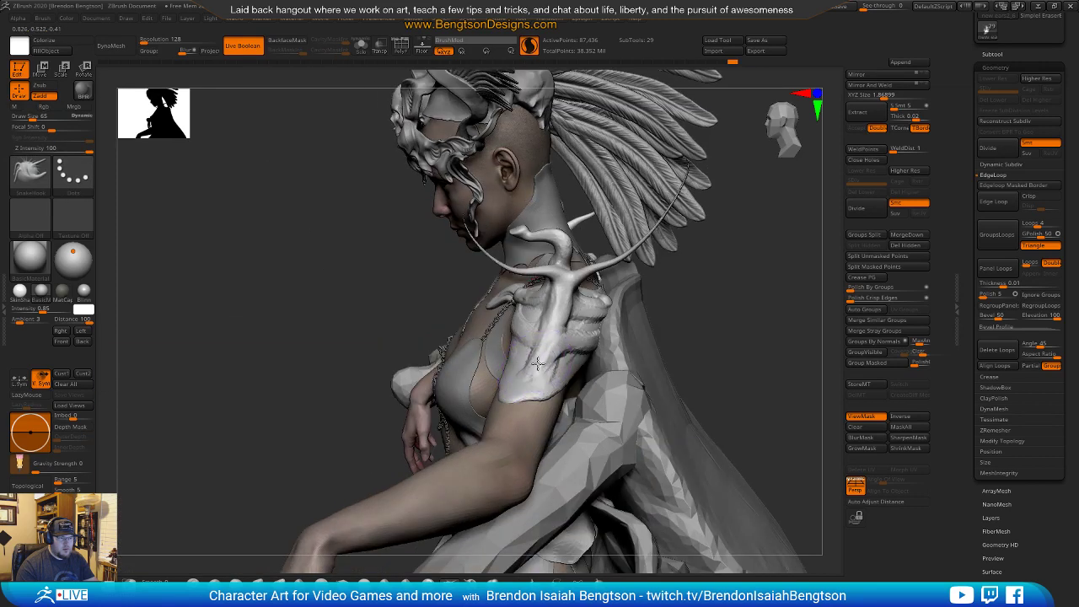
drag(660, 313, 520, 371)
key(space)
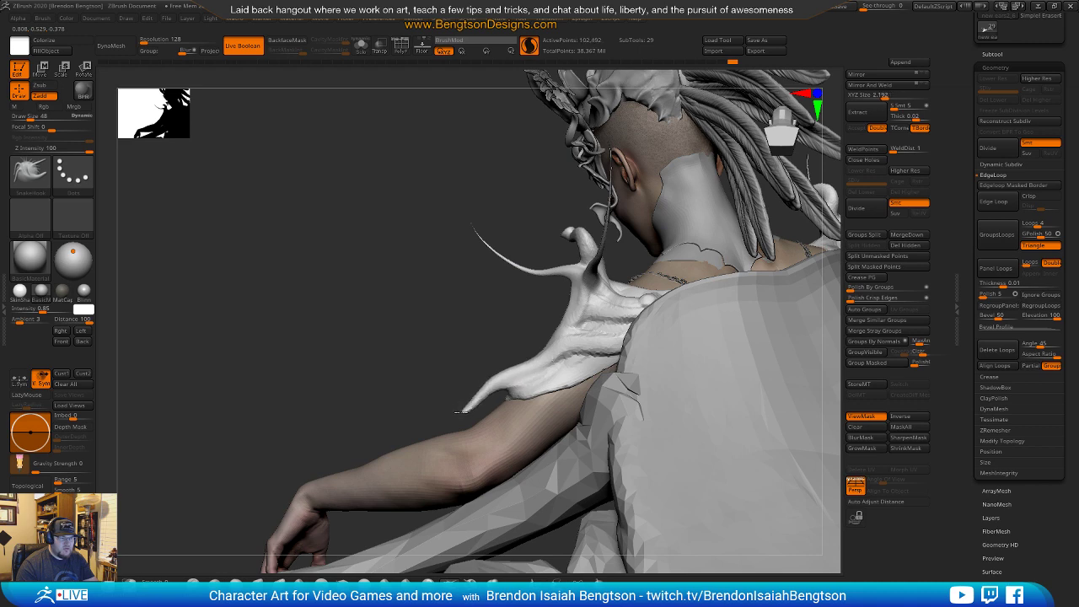
drag(430, 335, 618, 343)
drag(679, 376, 643, 380)
Stretch and shape the lower end of the shoulder piece over the arm with SnakeHook at draw size 99.
key(space)
drag(536, 401, 544, 400)
drag(502, 455, 505, 453)
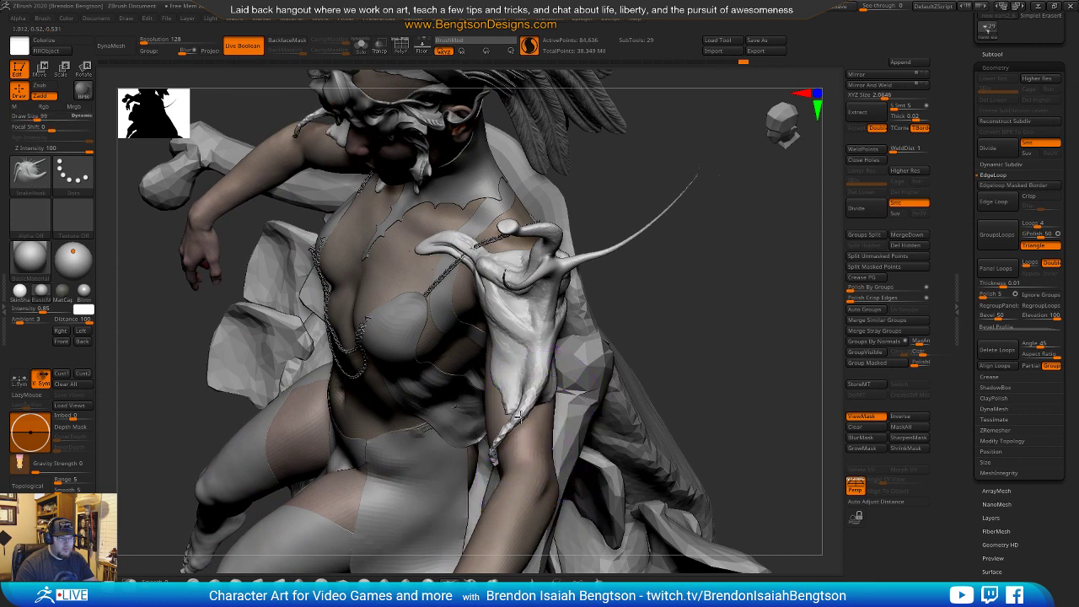
drag(677, 305, 538, 372)
key(space)
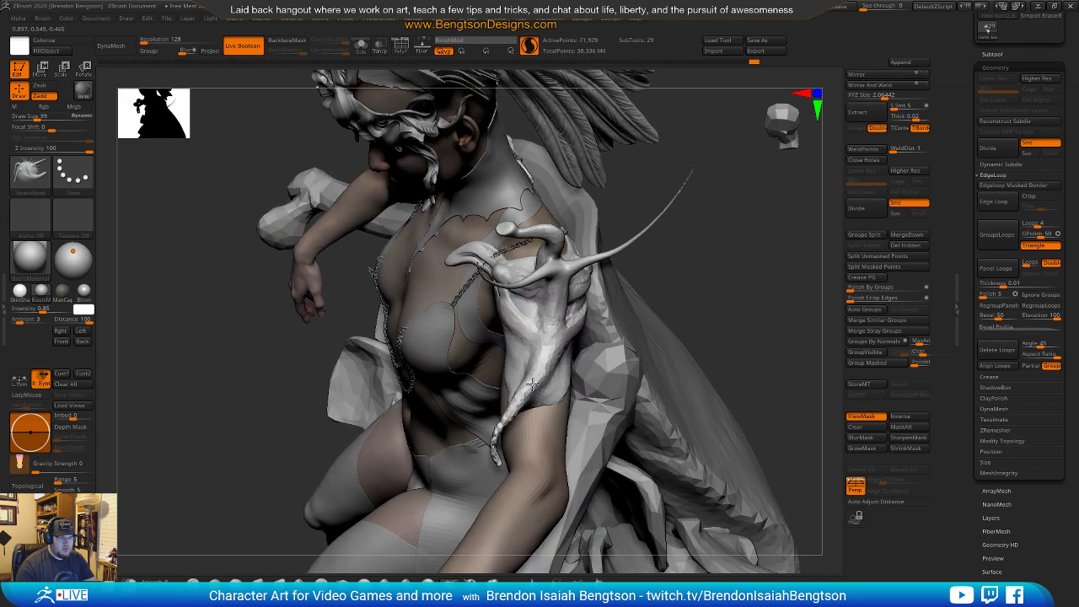
drag(545, 356, 549, 350)
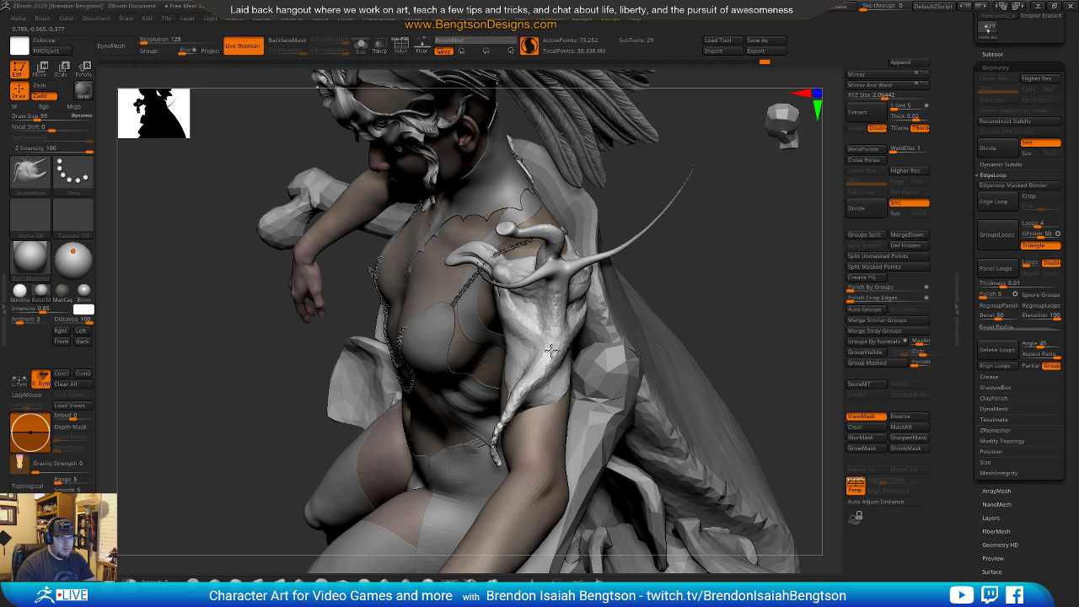
drag(749, 250, 691, 320)
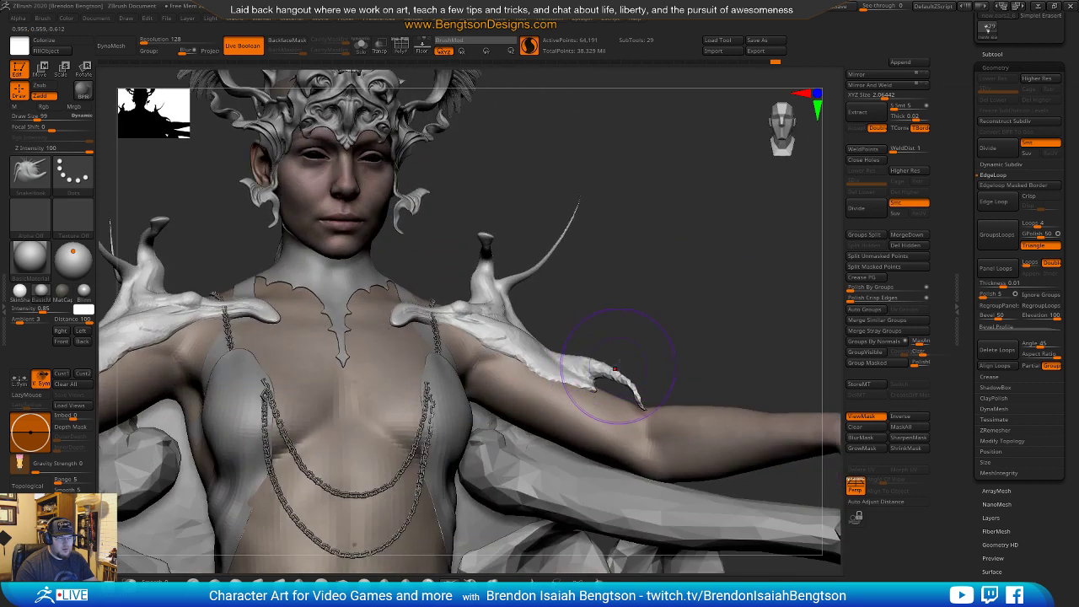
Bend the lower spike down along the upper arm with Move Topological at draw size 95.
key(space)
key(b)
key(m)
key(t)
key(space)
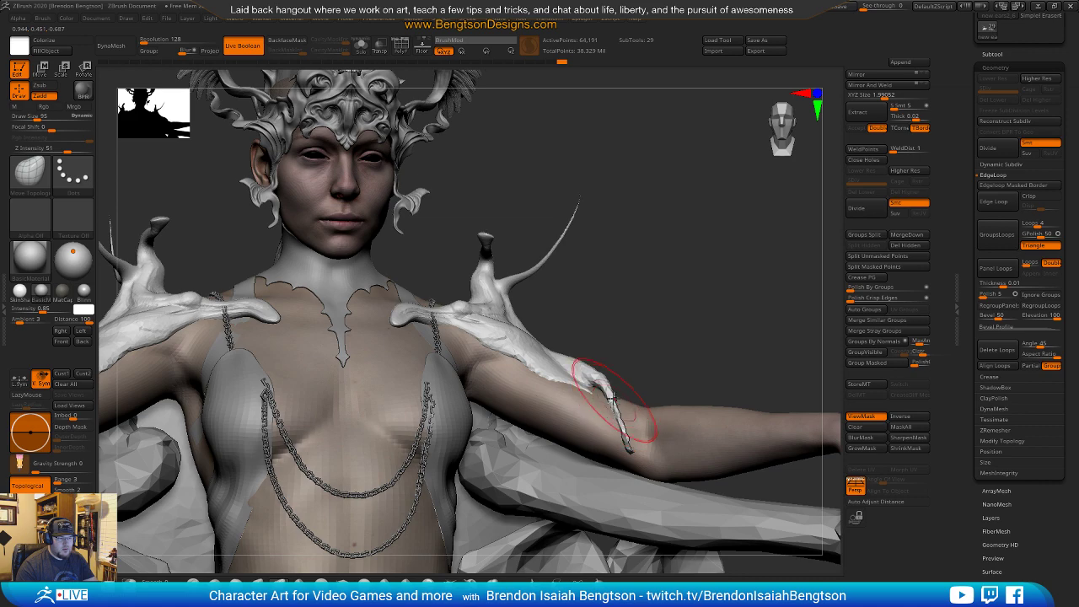
right_drag(602, 374, 596, 416)
mouse_move(756, 260)
right_down()
mouse_move(783, 221)
mouse_move(704, 265)
mouse_move(694, 321)
mouse_move(671, 305)
mouse_move(672, 363)
mouse_move(683, 306)
mouse_move(596, 331)
right_up()
Build up the shoulder surface and the lower spike with ClayBuildup at draw size 33.
key(b)
key(c)
key(b)
key(space)
mouse_move(517, 327)
mouse_down()
mouse_move(486, 319)
mouse_move(536, 345)
mouse_up()
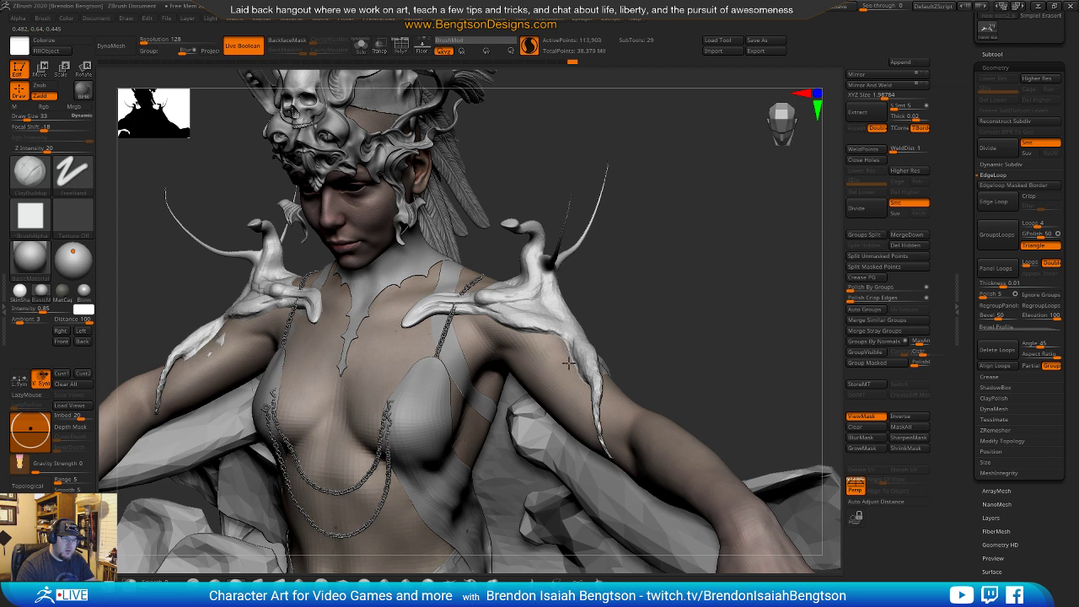
Abort the auto-save and frame the whole figure to check the shoulder pieces' silhouette.
drag(684, 242, 697, 276)
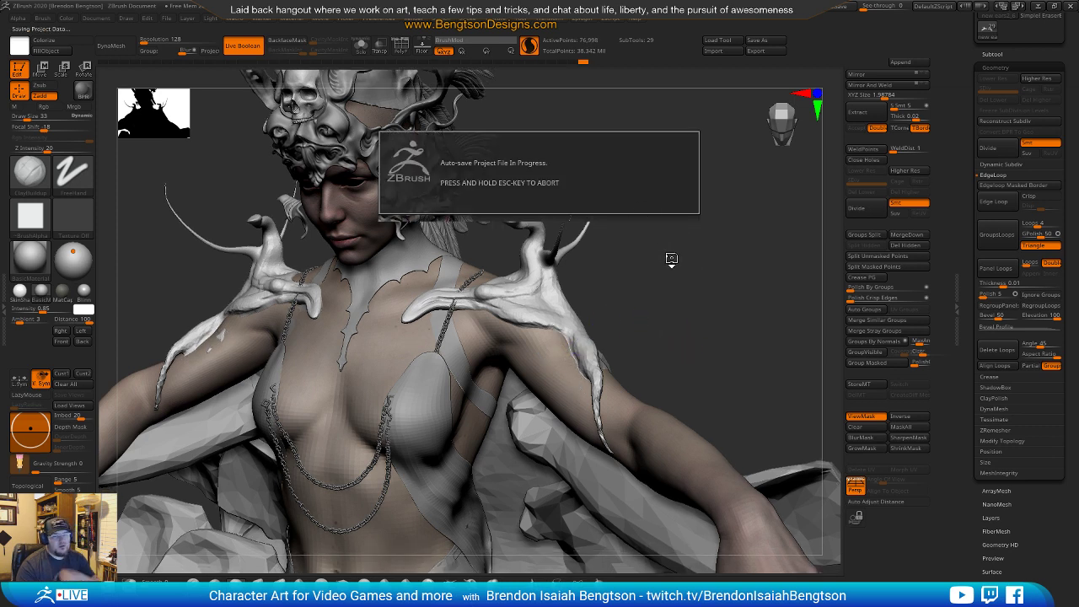
key(Escape)
key(f)
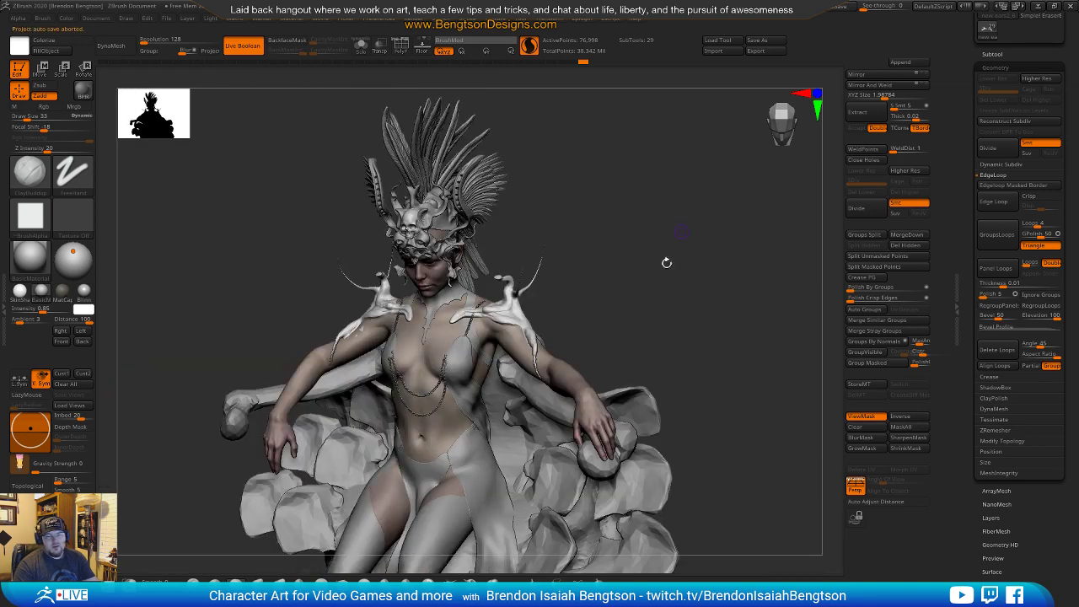
drag(665, 263, 669, 258)
Reshape the ridge on the front tab near the chain with Move Topological.
mouse_move(694, 337)
mouse_down()
mouse_move(691, 284)
mouse_move(689, 326)
mouse_move(590, 327)
mouse_move(667, 324)
mouse_move(687, 306)
mouse_move(690, 267)
mouse_move(672, 366)
mouse_move(687, 489)
mouse_up()
key(b)
key(m)
key(t)
key(space)
mouse_move(473, 413)
mouse_down()
mouse_move(404, 424)
mouse_move(427, 437)
mouse_move(413, 445)
mouse_move(433, 440)
mouse_up()
Sculpt small knobs on the front tab beside the chain with ClayBuildup at draw size 12.
key(b)
key(c)
key(b)
right_drag(442, 406, 430, 402)
drag(429, 402, 427, 389)
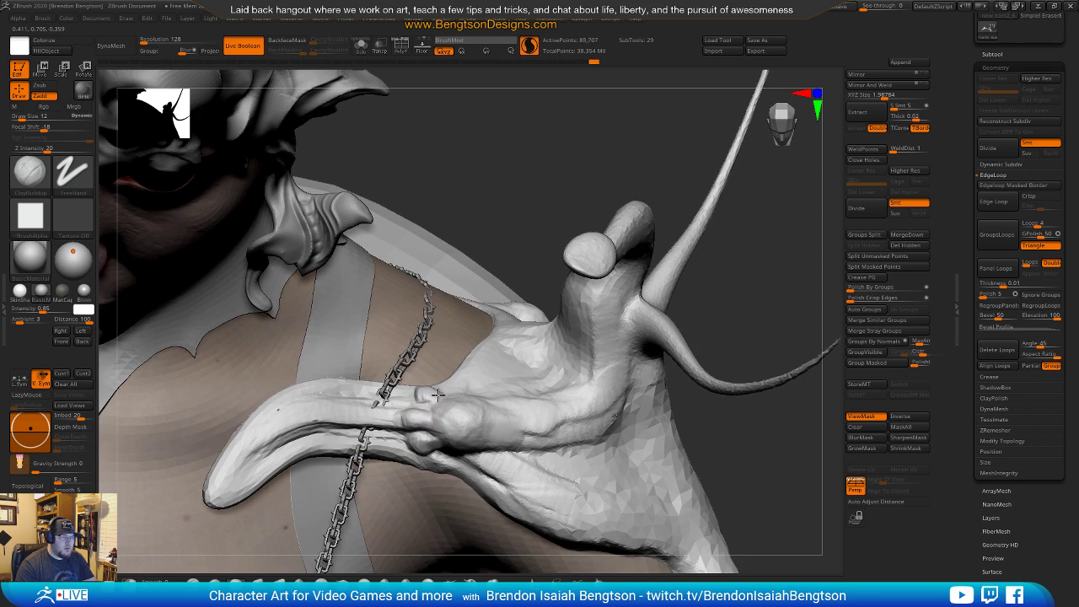
drag(446, 400, 439, 396)
Build up ridges from the front knobs across the shoulder piece to the curled horn's base with ClayBuildup.
right_drag(493, 338, 484, 236)
drag(469, 408, 472, 402)
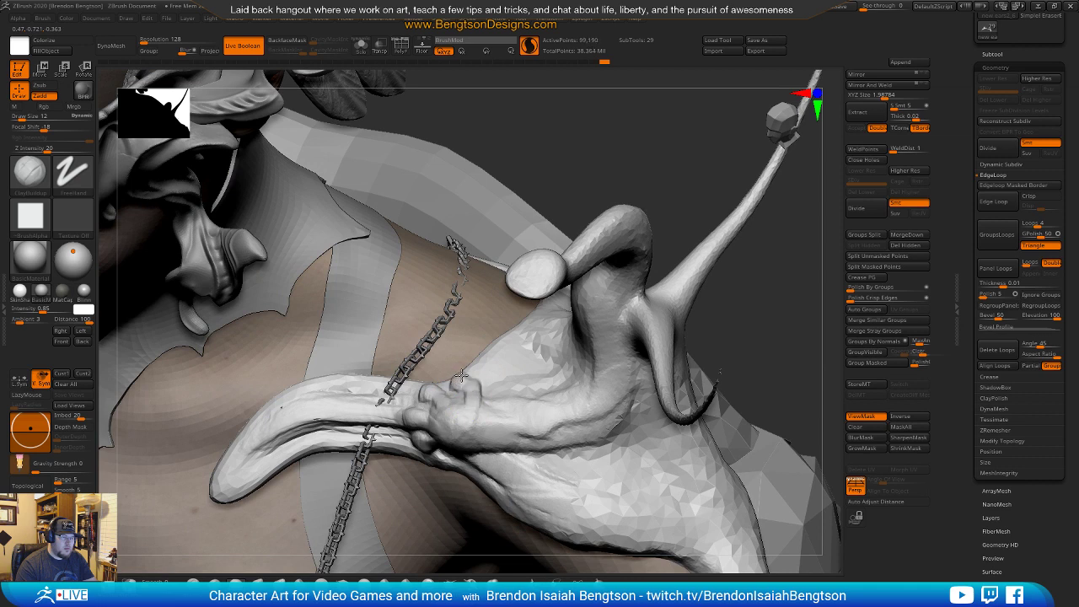
mouse_move(471, 390)
mouse_down()
mouse_move(498, 418)
mouse_move(522, 409)
mouse_move(586, 424)
mouse_move(548, 405)
mouse_move(544, 420)
mouse_move(563, 429)
mouse_move(506, 413)
mouse_up()
mouse_move(569, 437)
mouse_down()
mouse_move(580, 452)
mouse_move(592, 439)
mouse_move(577, 411)
mouse_up()
mouse_move(732, 348)
mouse_down()
mouse_move(722, 345)
mouse_move(742, 272)
mouse_move(751, 277)
mouse_move(535, 393)
mouse_up()
mouse_move(544, 348)
mouse_down()
mouse_move(547, 334)
mouse_move(556, 358)
mouse_move(523, 371)
mouse_move(533, 374)
mouse_move(521, 361)
mouse_move(540, 347)
mouse_move(568, 387)
mouse_move(532, 400)
mouse_up()
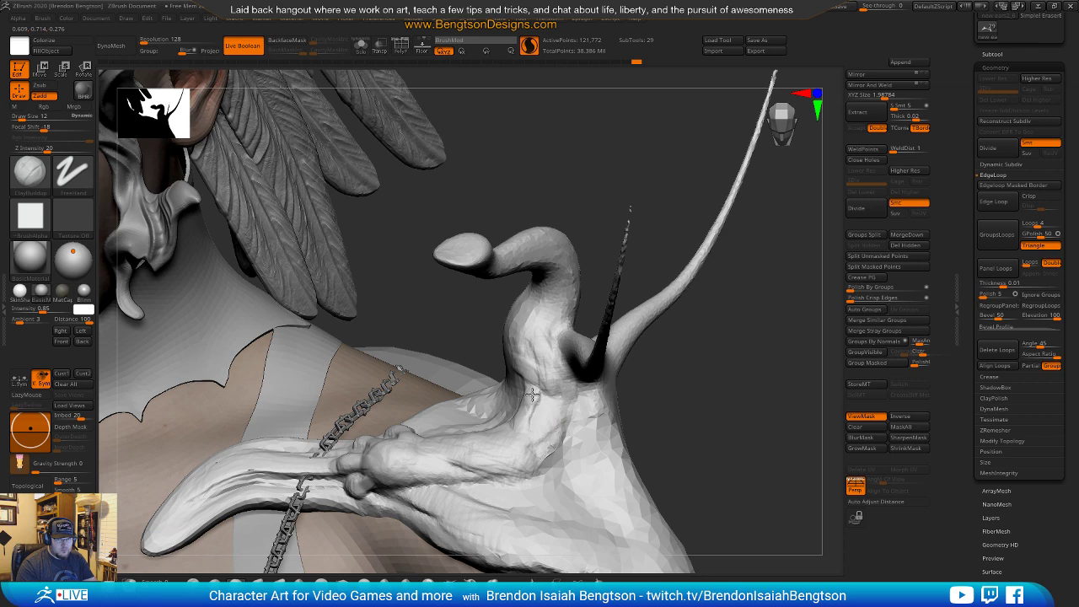
mouse_move(757, 385)
mouse_down()
mouse_move(739, 342)
mouse_move(725, 362)
mouse_move(711, 355)
mouse_move(523, 398)
mouse_up()
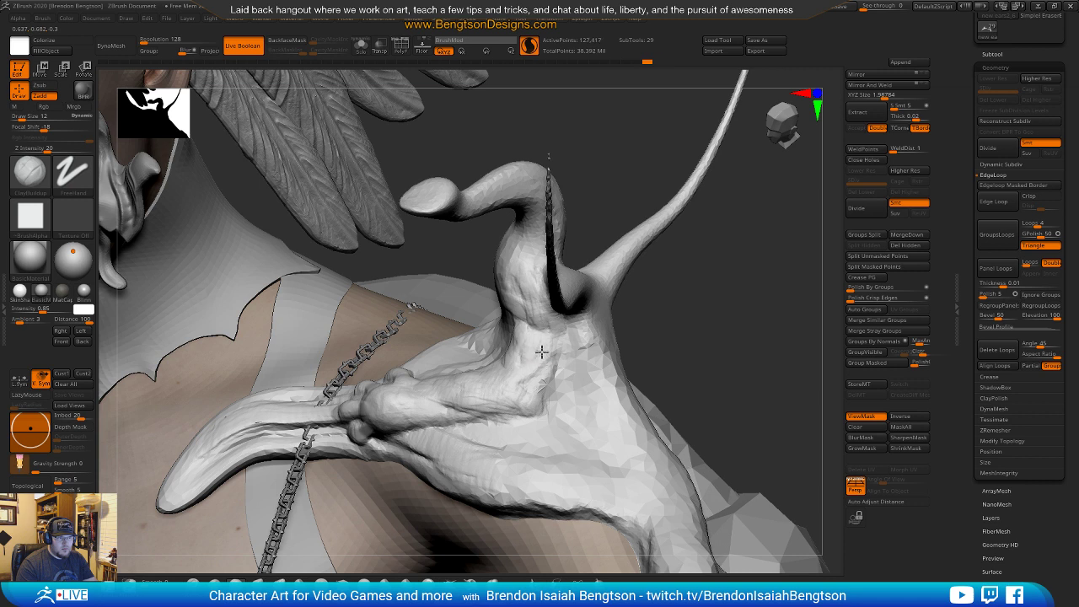
Adjust the ridges below the curled horn with Move Topological at draw size 21.
key(b)
key(m)
key(t)
key(space)
drag(559, 353, 551, 351)
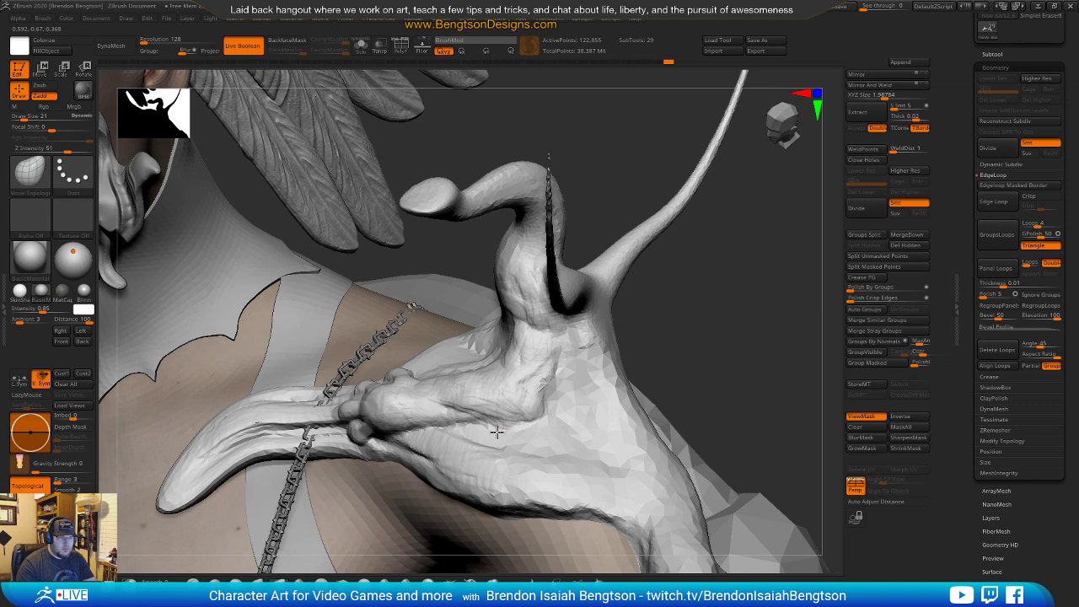
alt+drag(732, 380, 737, 299)
mouse_move(735, 338)
mouse_down()
mouse_move(758, 383)
mouse_move(734, 395)
mouse_move(740, 417)
mouse_move(726, 302)
mouse_move(751, 327)
mouse_move(712, 331)
mouse_up()
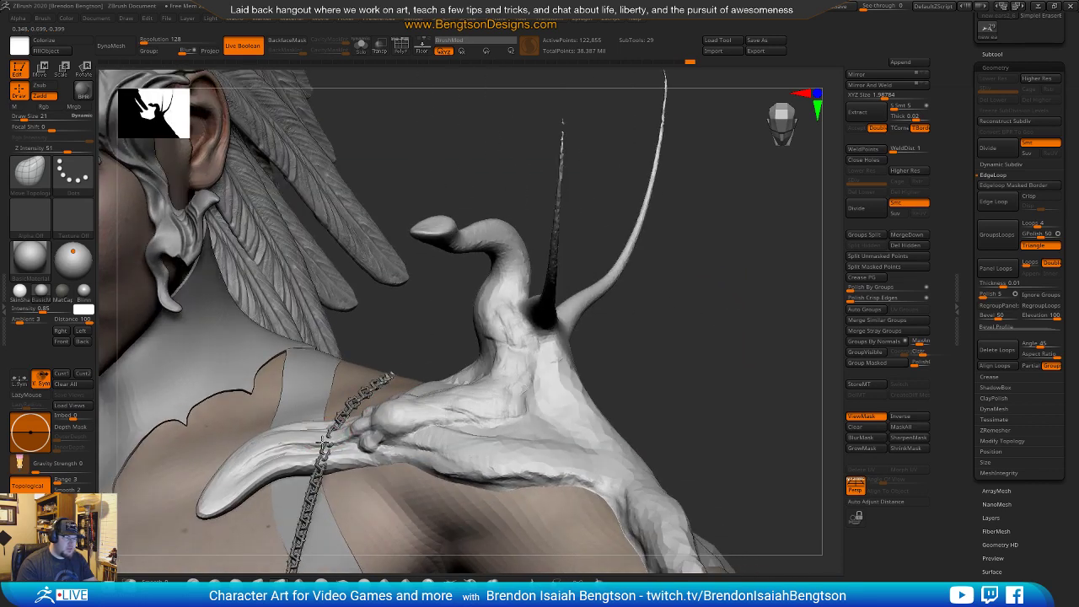
Add small raised bumps on the front tab around the chain with ClayBuildup at draw size 14.
key(b)
key(c)
key(b)
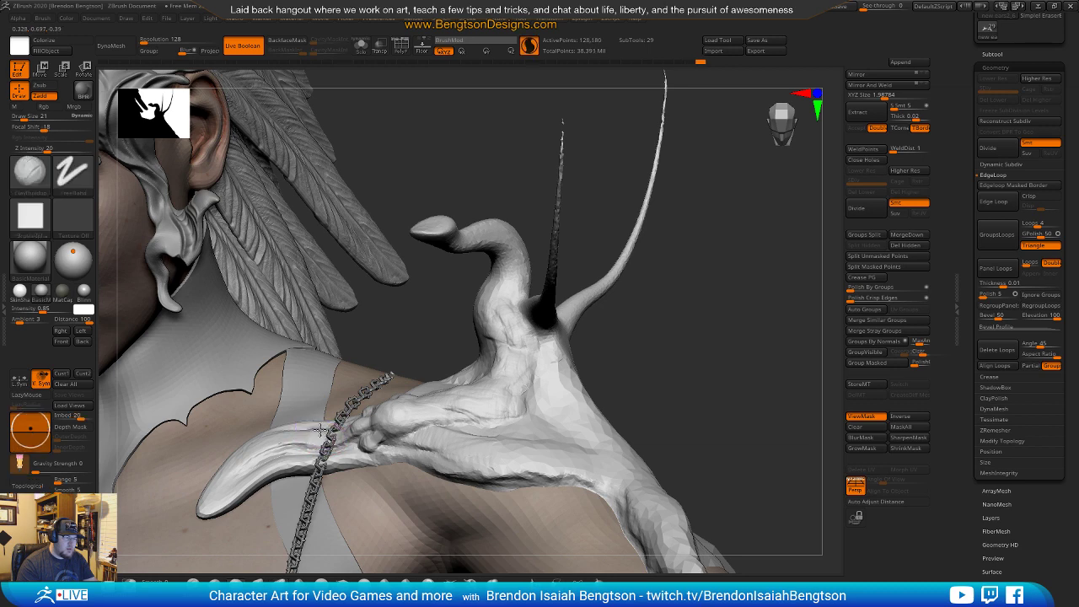
key(space)
drag(322, 437, 318, 437)
mouse_move(439, 296)
mouse_down()
mouse_move(458, 297)
mouse_move(459, 326)
mouse_move(317, 436)
mouse_up()
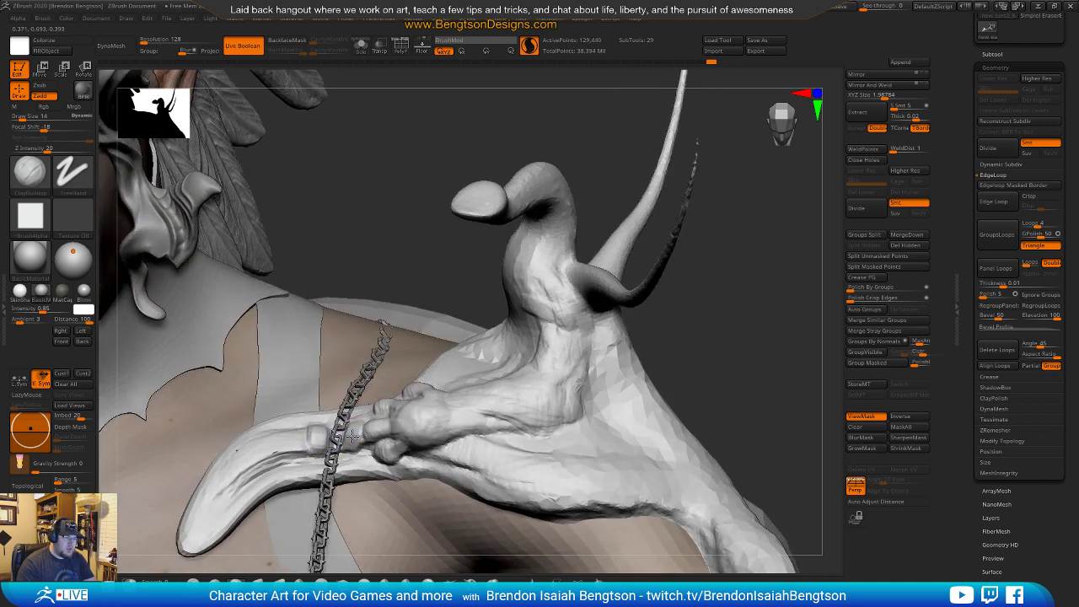
drag(354, 425, 362, 423)
drag(391, 247, 378, 189)
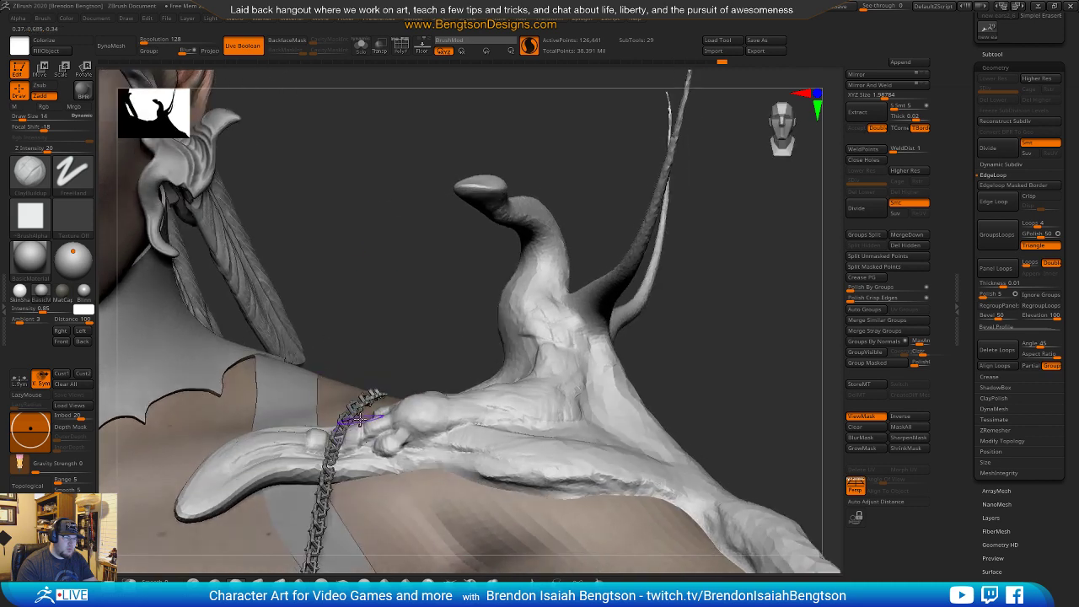
Try pulling a hook from the front tab over the chain with SnakeHook at draw size 14, then switch to Move Topological.
click(447, 582)
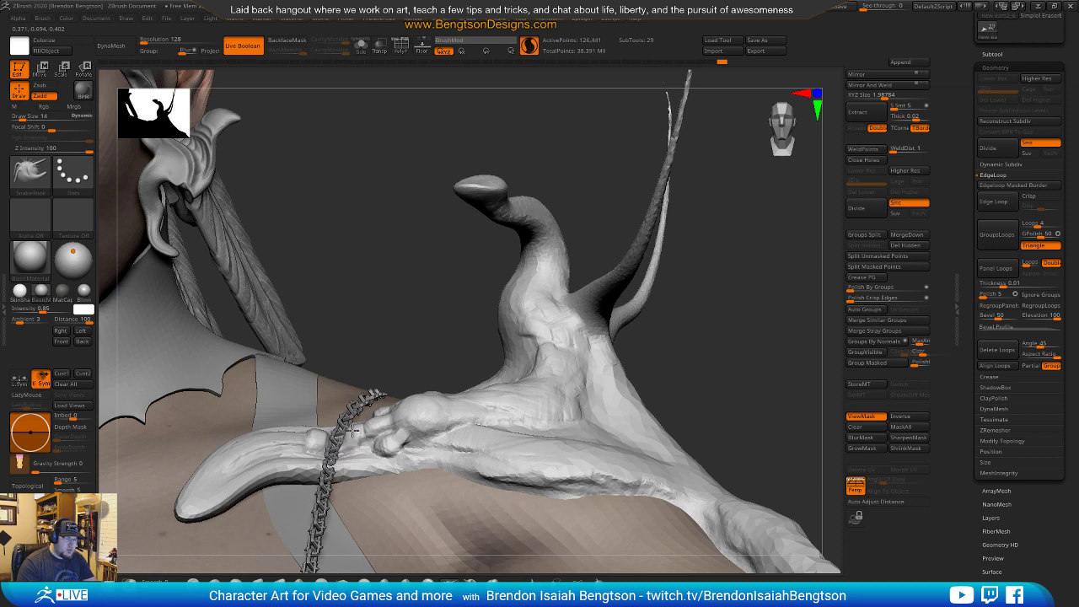
drag(363, 430, 323, 408)
drag(374, 288, 383, 265)
key(b)
key(m)
key(t)
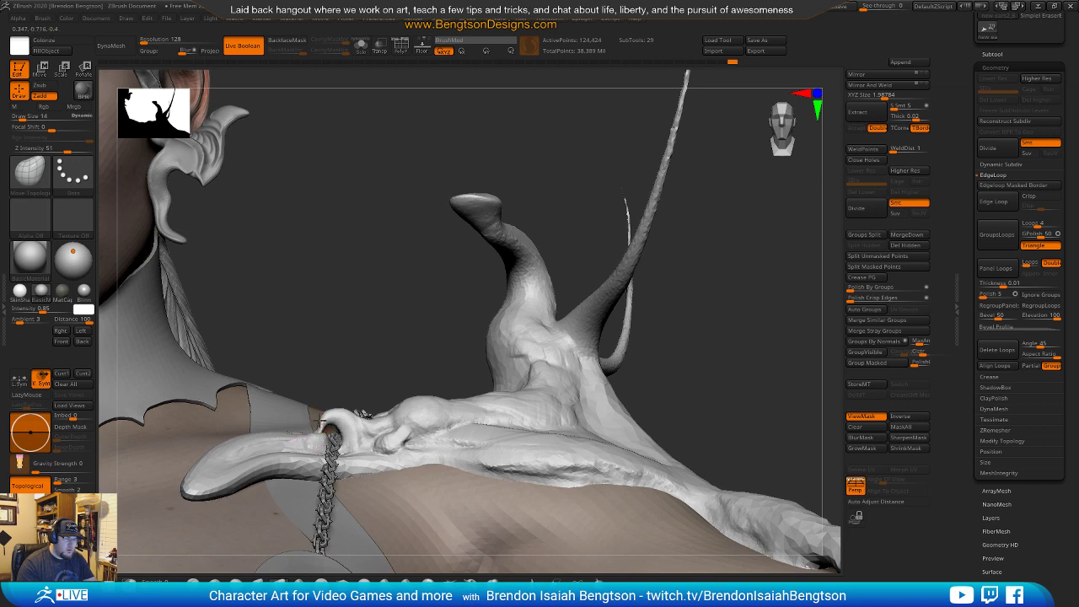
mouse_move(410, 341)
alt+mouse_down()
mouse_move(497, 261)
mouse_move(537, 243)
alt+mouse_up()
mouse_move(631, 368)
mouse_down()
mouse_move(589, 390)
mouse_move(649, 379)
mouse_move(631, 390)
mouse_move(640, 385)
mouse_move(626, 379)
mouse_move(638, 460)
mouse_up()
mouse_move(689, 296)
mouse_down()
mouse_move(687, 269)
mouse_move(681, 318)
mouse_move(628, 295)
mouse_move(589, 302)
mouse_up()
drag(633, 359, 438, 375)
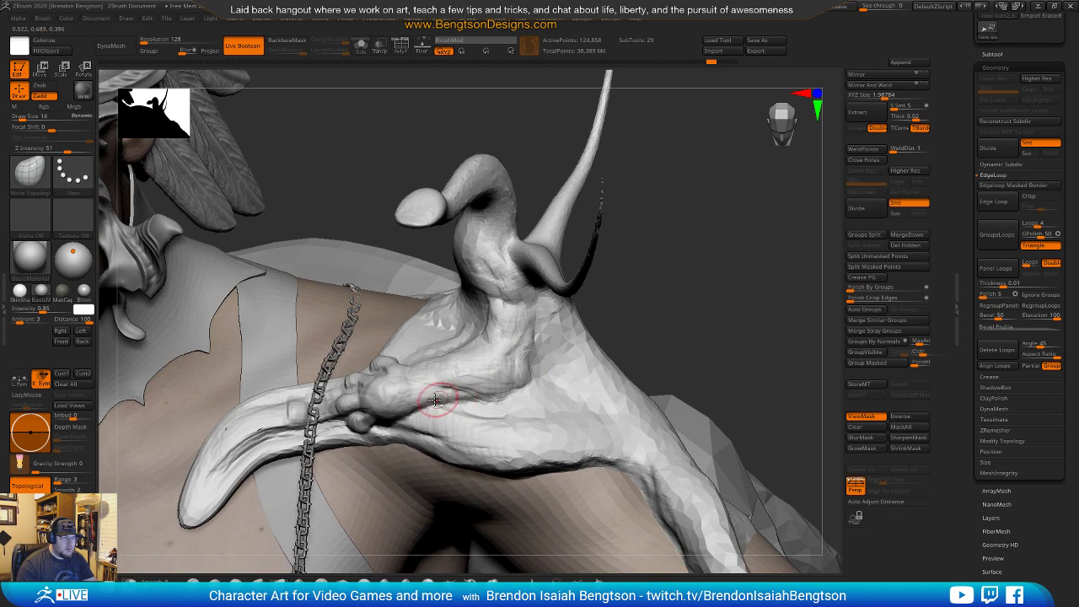
Build up the tip of the curled horn with ClayBuildup at draw size 21.
key(space)
key(1)
key(space)
drag(415, 204, 411, 204)
mouse_move(419, 210)
alt+right_down()
mouse_move(434, 291)
mouse_move(417, 337)
mouse_move(390, 366)
alt+right_up()
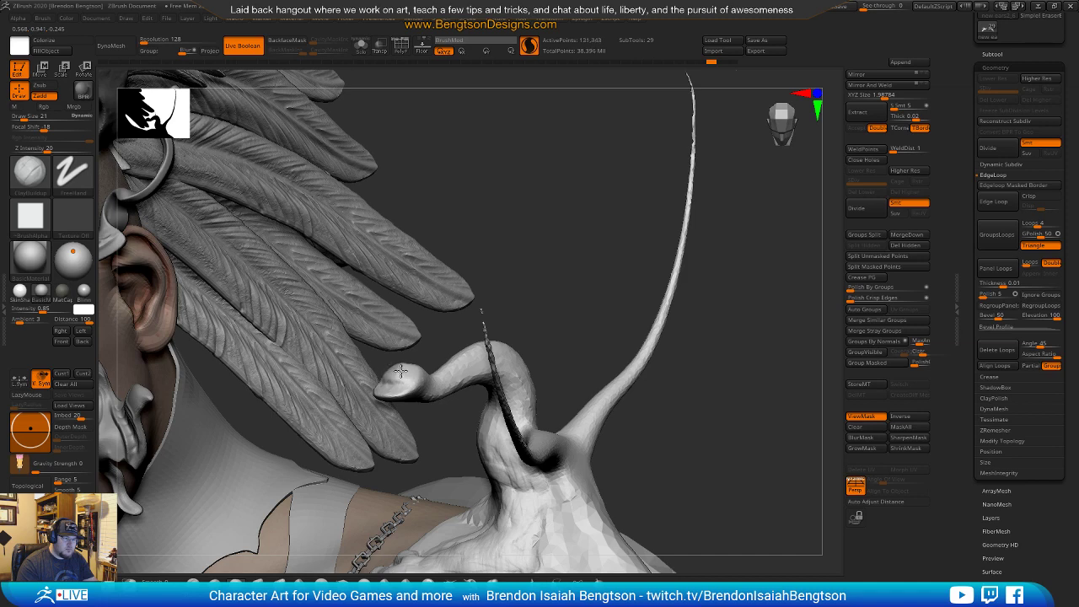
Try reshaping the curled horn's tip with Move Topological and undo the changes to the tip.
mouse_move(458, 260)
mouse_down()
mouse_move(495, 237)
mouse_move(573, 244)
mouse_up()
key(2)
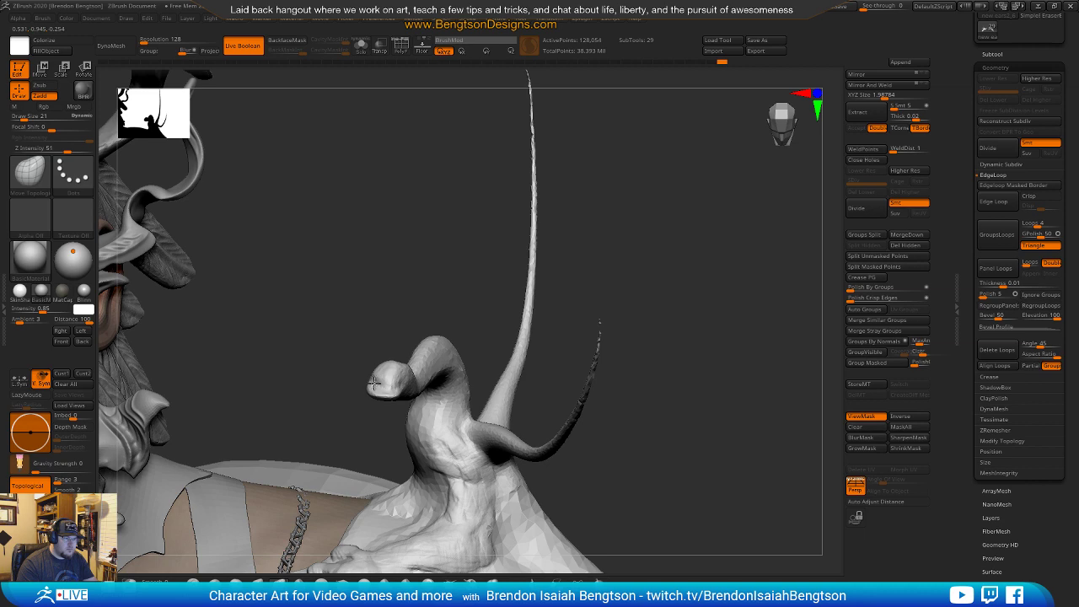
mouse_move(377, 340)
mouse_down()
mouse_move(397, 309)
mouse_move(373, 380)
mouse_up()
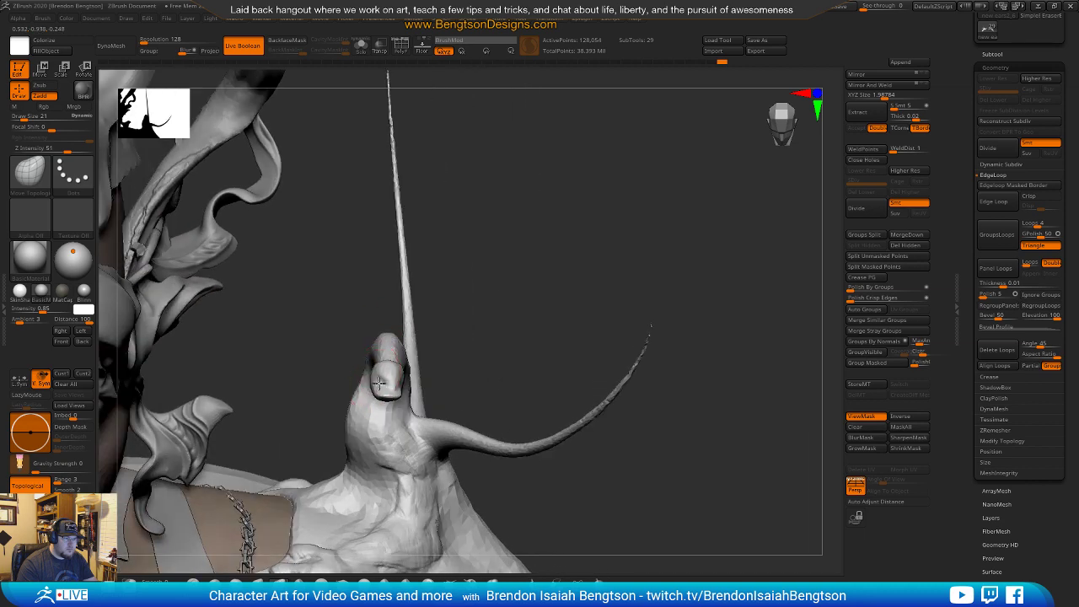
mouse_move(491, 304)
mouse_down()
mouse_move(454, 278)
mouse_move(429, 286)
mouse_move(515, 294)
mouse_up()
key(ctrl+z)
key(ctrl+z)
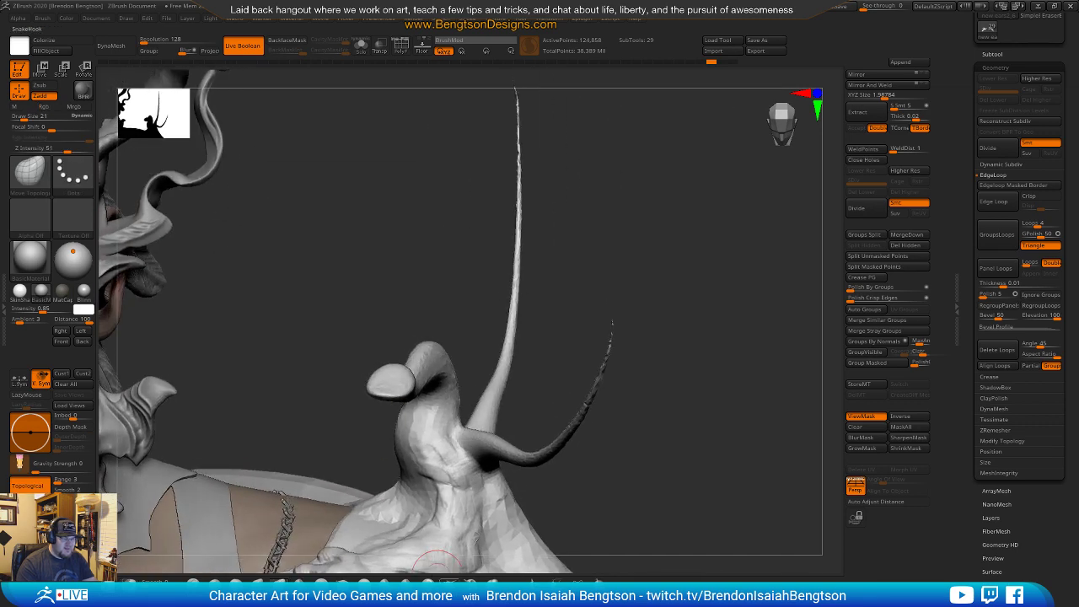
Pull a thin upward spike from the tip of the curled horn with SnakeHook at draw size 8.
key(b)
key(s)
key(h)
key(space)
drag(380, 368, 362, 309)
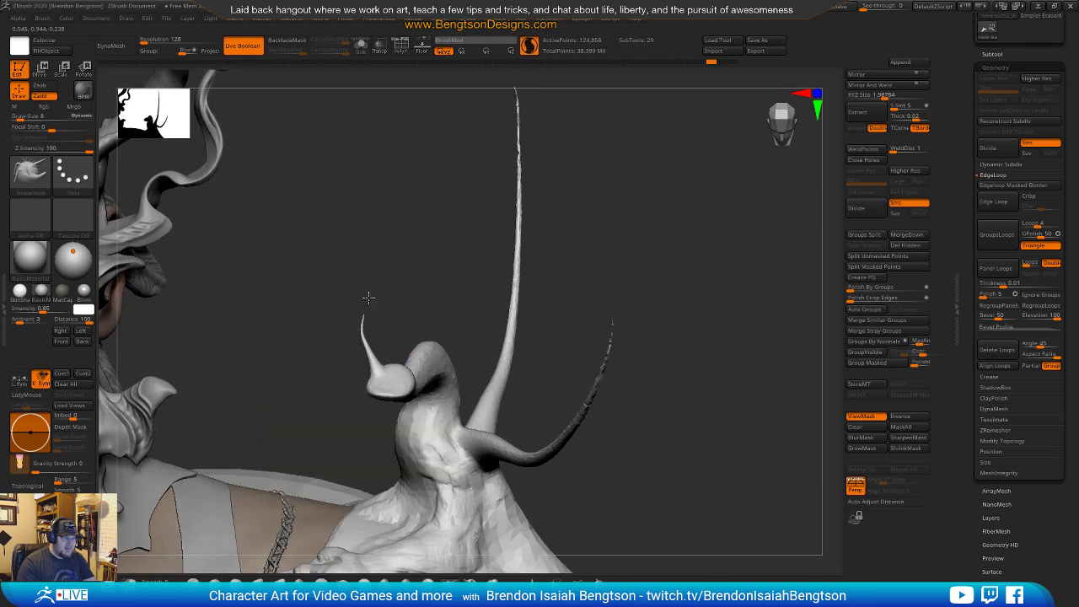
mouse_move(438, 332)
mouse_down()
mouse_move(430, 292)
mouse_move(453, 287)
mouse_move(424, 289)
mouse_up()
key(ctrl+z)
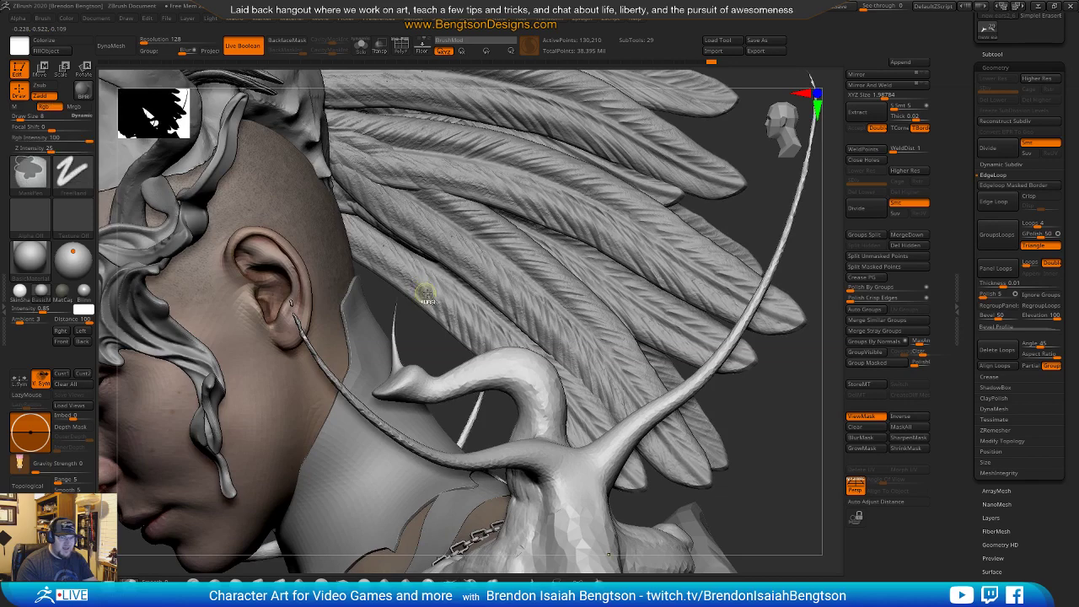
key(ctrl+shift+z)
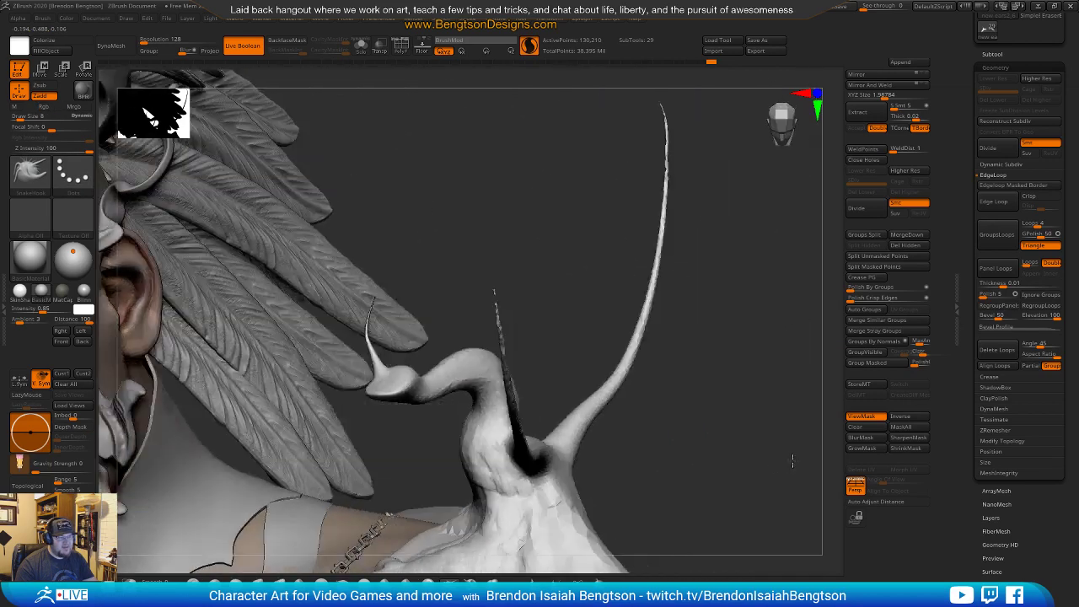
Centre the transform gizmo on the shoulder shell and tilt and shift the mirrored shells on the shoulders.
alt+drag(742, 431, 634, 320)
mouse_move(670, 411)
mouse_down()
mouse_move(694, 374)
mouse_move(681, 383)
mouse_move(660, 368)
mouse_move(565, 378)
mouse_up()
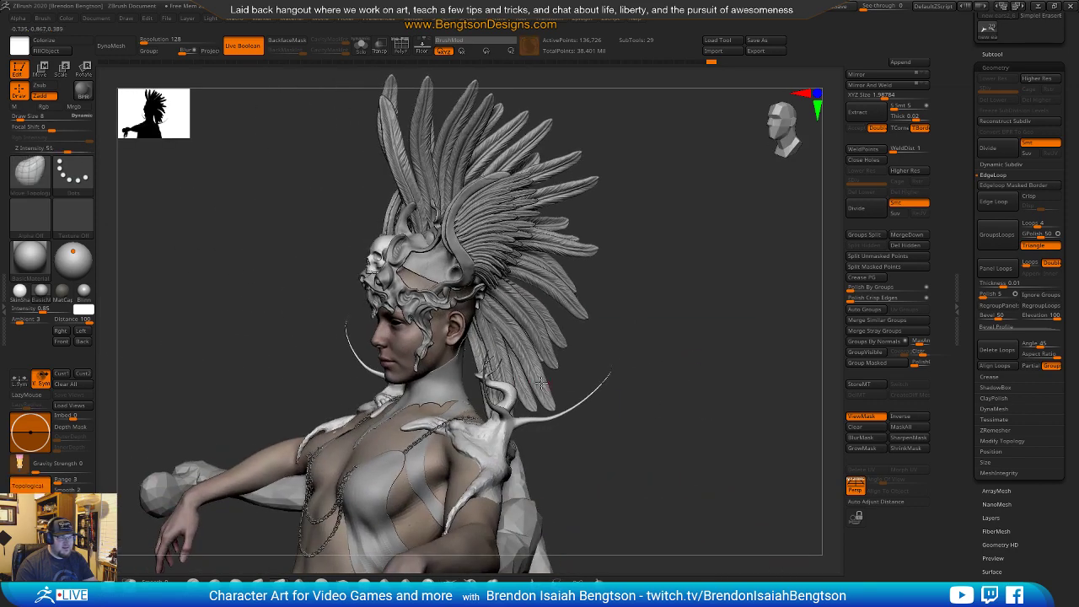
mouse_move(681, 390)
mouse_down()
mouse_move(672, 366)
mouse_move(525, 401)
mouse_up()
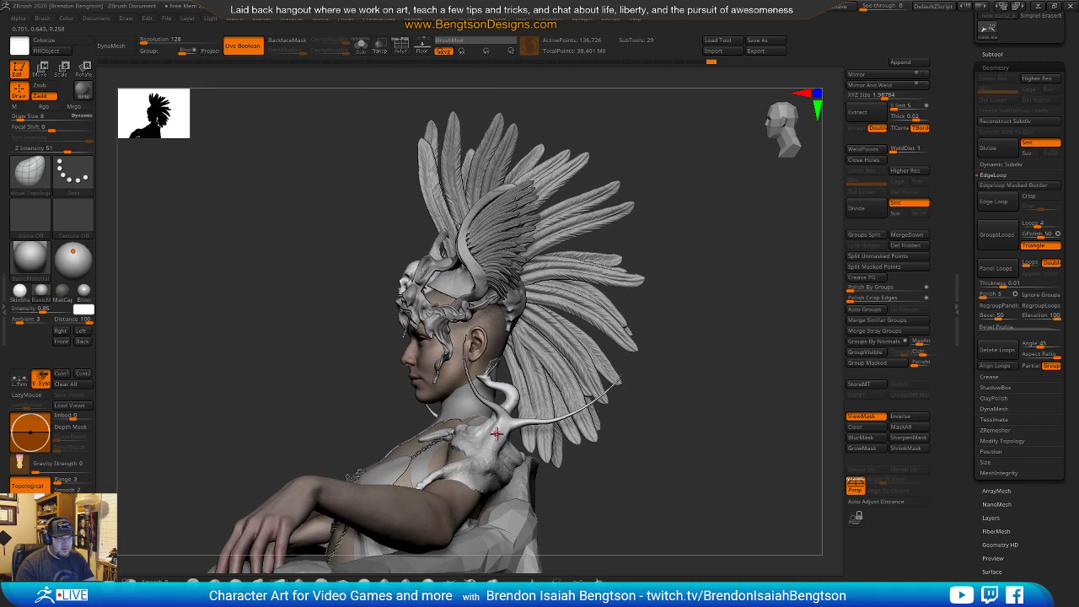
key(w)
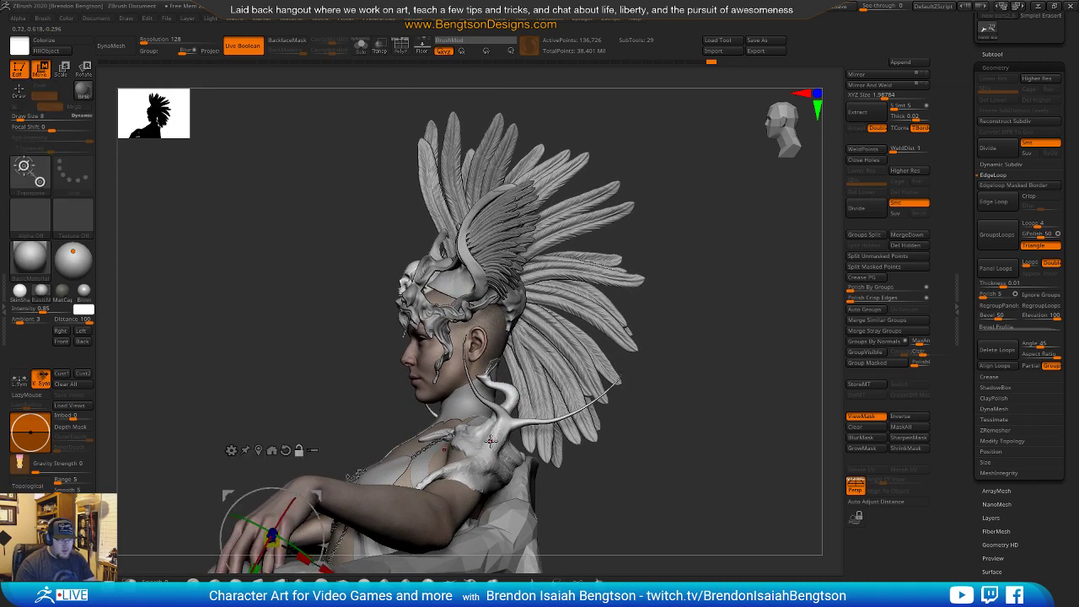
click(491, 441)
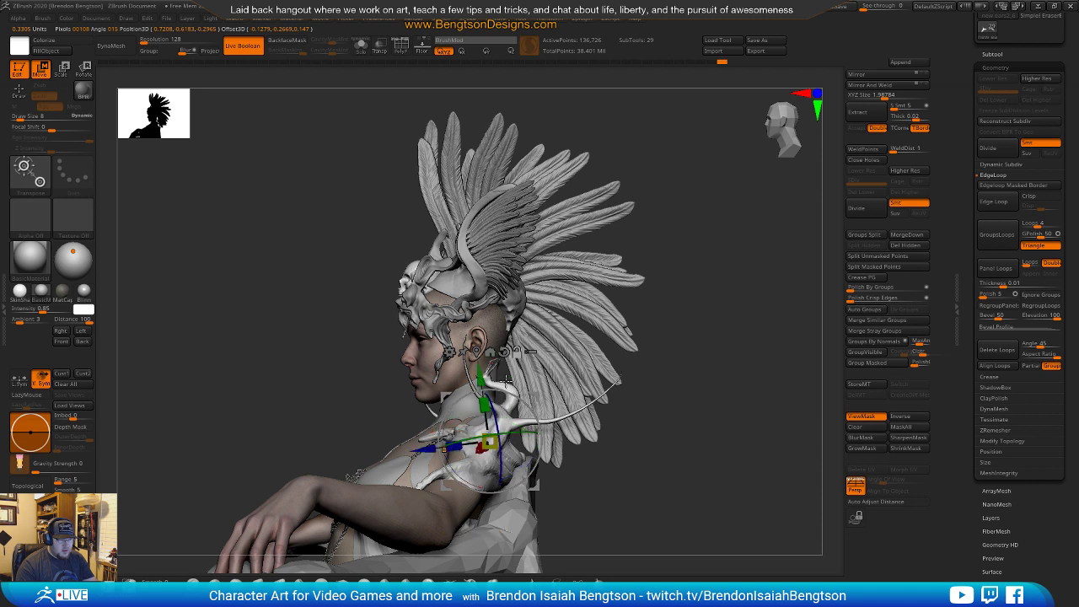
mouse_move(509, 393)
mouse_down()
mouse_move(529, 386)
mouse_move(515, 396)
mouse_up()
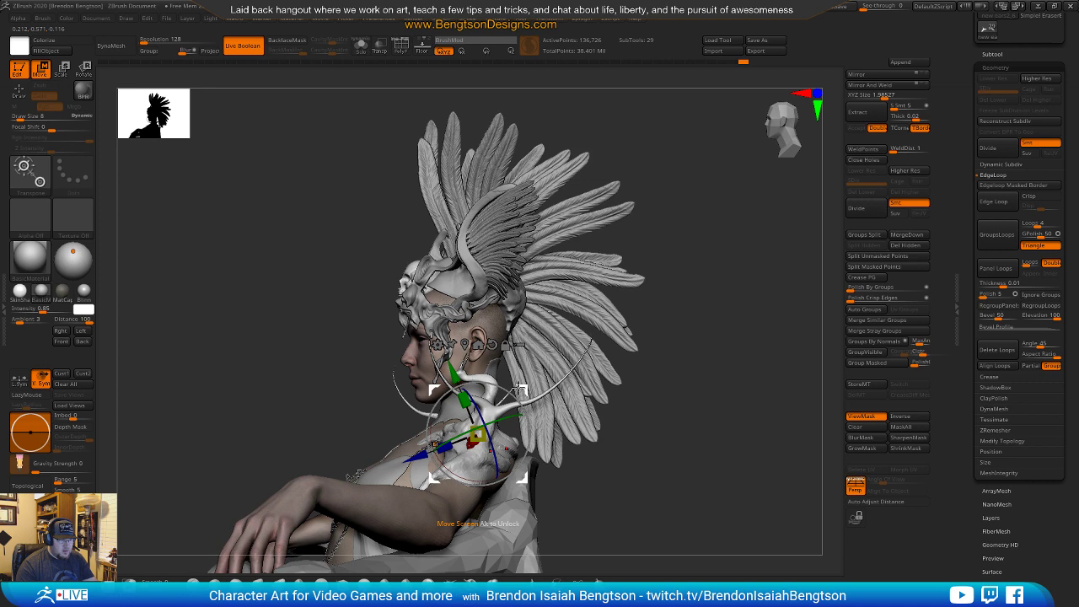
drag(715, 474, 757, 485)
mouse_move(646, 386)
mouse_down()
mouse_move(708, 377)
mouse_move(684, 393)
mouse_move(697, 324)
mouse_move(544, 327)
mouse_up()
key(q)
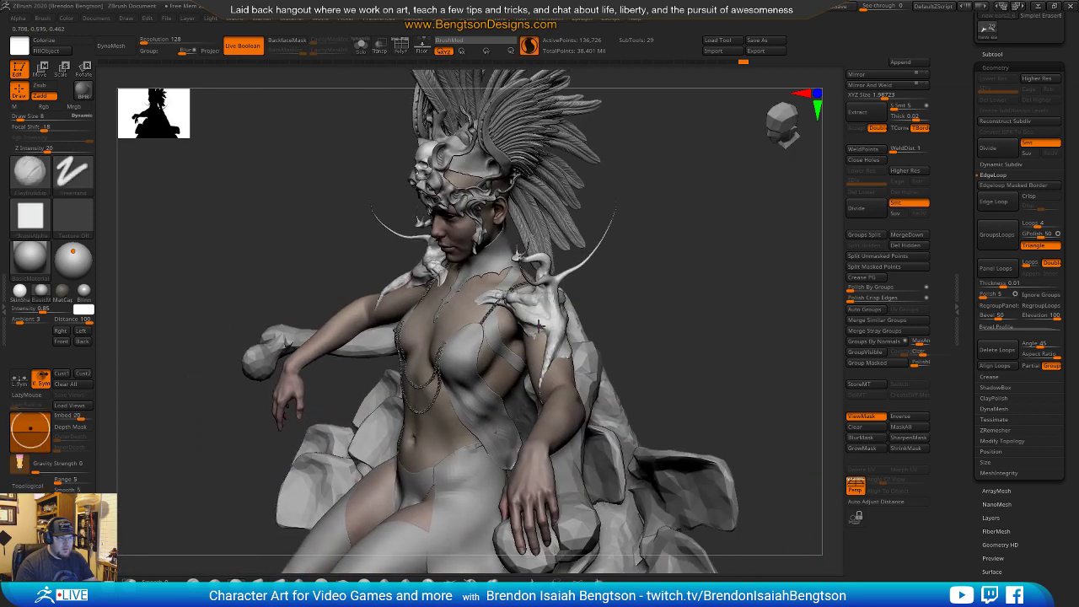
Build up the shoulder shell's lower edge over the upper arm with ClayBuildup at draw size 45, undoing a stroke.
key(space)
click(550, 319)
mouse_move(703, 343)
alt+mouse_down()
mouse_move(704, 405)
mouse_move(757, 357)
mouse_move(726, 321)
alt+mouse_up()
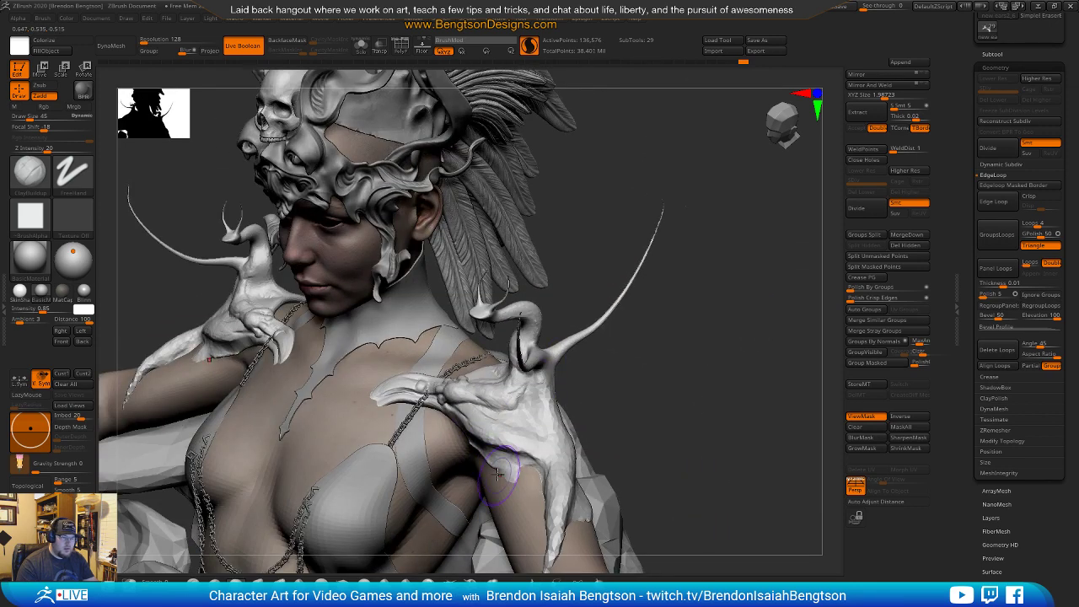
key(ctrl+z)
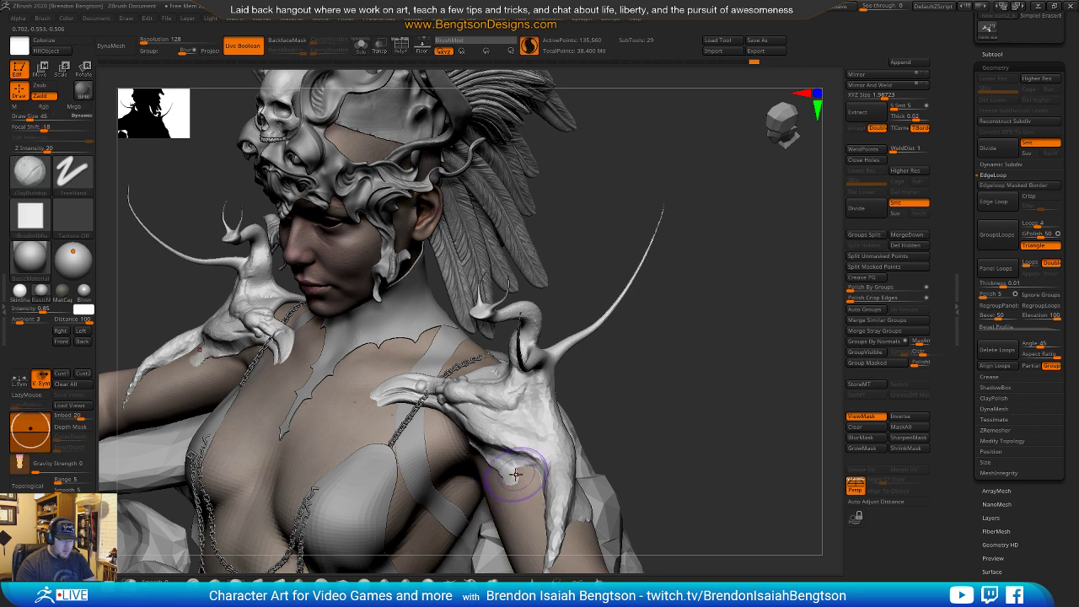
Isolate the shoulder shells and swell the lower flap between the ridges with the Inflate brush at draw size 51.
key(alt+s)
drag(634, 420, 707, 290)
mouse_move(652, 392)
mouse_down()
mouse_move(656, 297)
mouse_move(588, 436)
mouse_move(458, 549)
mouse_up()
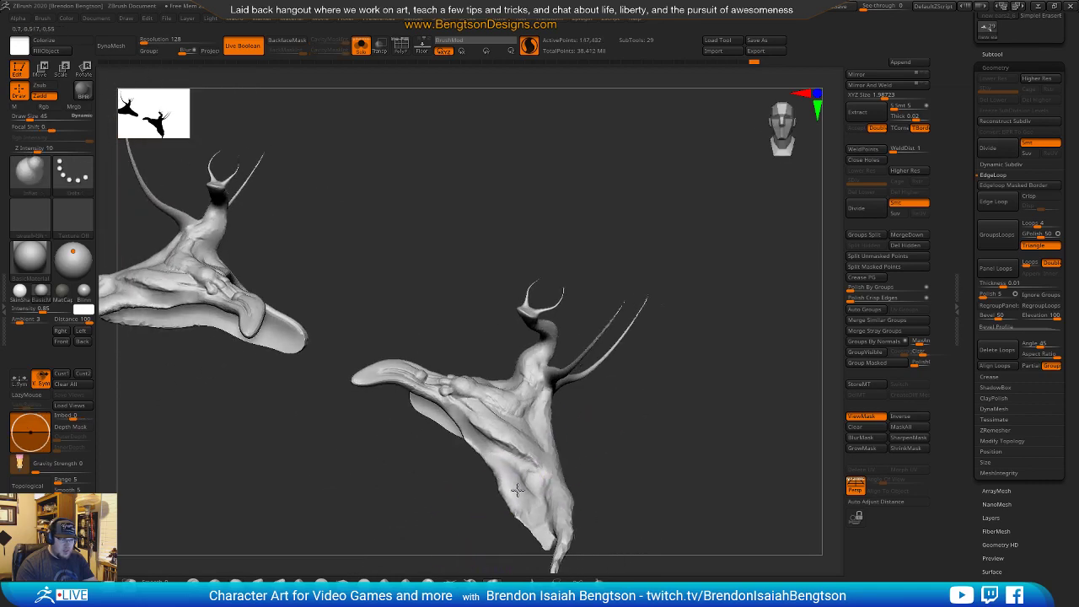
drag(529, 479, 590, 501)
drag(687, 445, 676, 442)
key(space)
drag(518, 454, 537, 453)
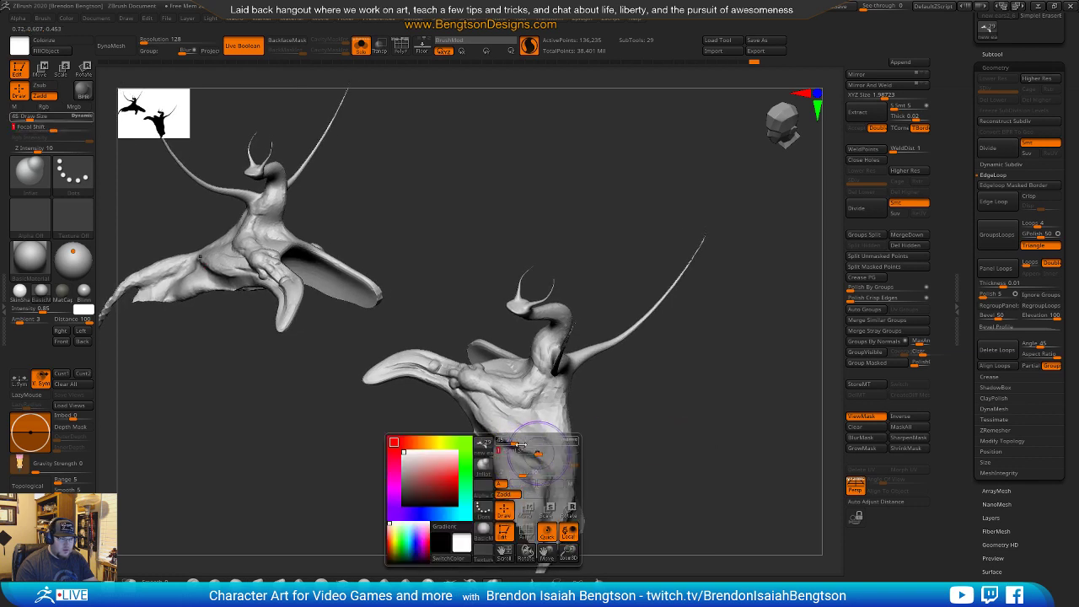
click(517, 443)
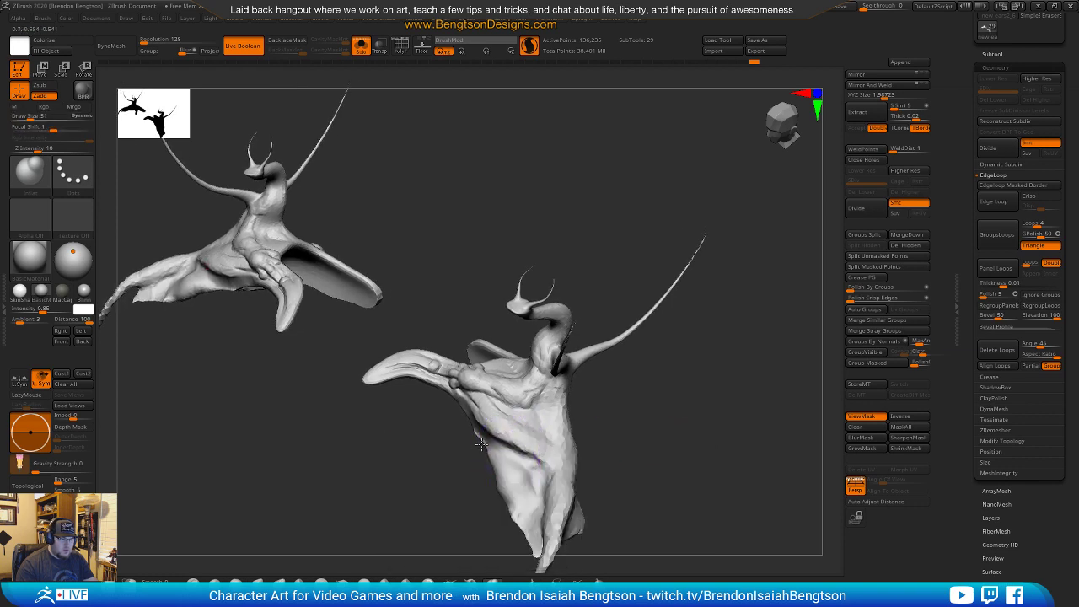
drag(485, 450, 500, 474)
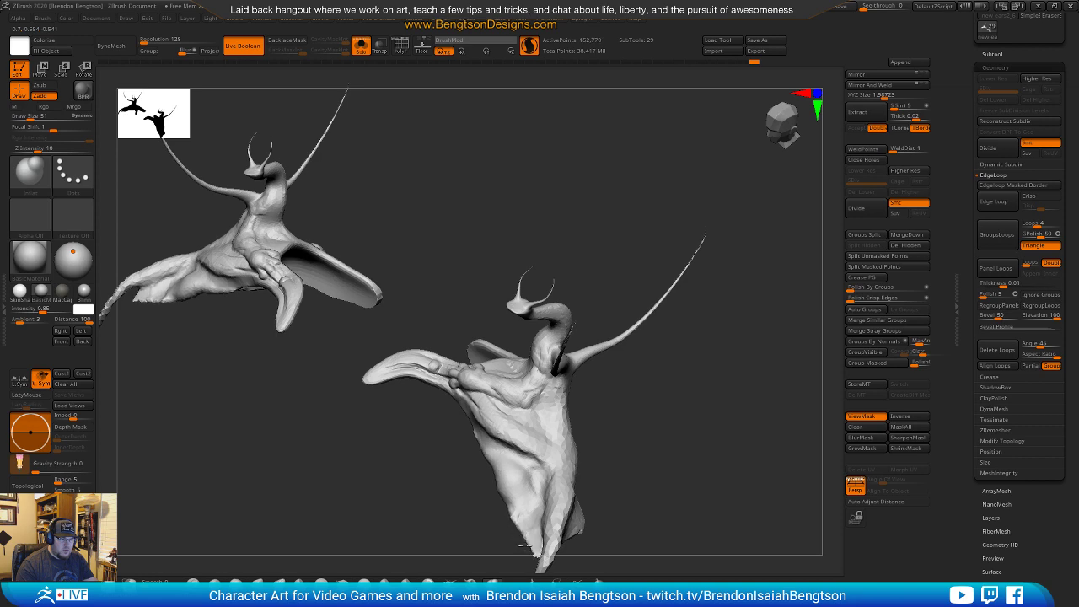
Thicken the shell's long lower prong with the Inflate brush at draw size 45 and show the whole character again.
mouse_move(679, 405)
mouse_down()
mouse_move(686, 385)
mouse_move(674, 335)
mouse_move(713, 445)
mouse_up()
drag(558, 431, 554, 432)
mouse_move(577, 381)
mouse_down()
mouse_move(572, 471)
mouse_move(596, 518)
mouse_move(586, 504)
mouse_up()
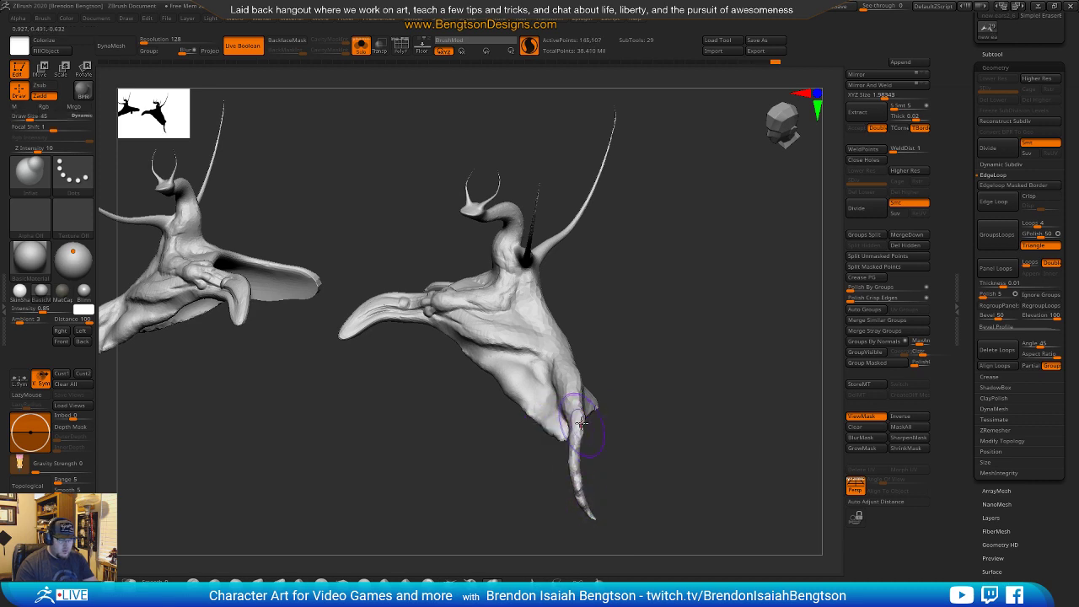
key(alt+s)
Reshape the edge of the shell's lower flap beside the long prong with Move Topological at draw size 45.
mouse_move(650, 356)
mouse_down()
mouse_move(723, 342)
mouse_move(717, 326)
mouse_move(554, 366)
mouse_up()
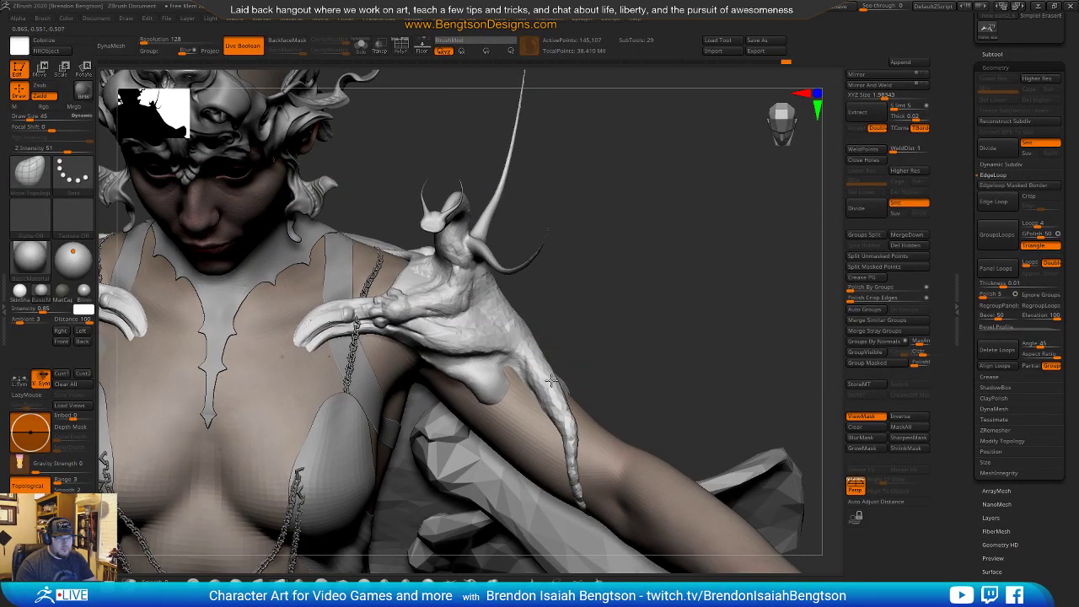
mouse_move(626, 321)
mouse_down()
mouse_move(610, 317)
mouse_move(710, 276)
mouse_up()
key(b)
key(c)
key(b)
key(ctrl+z)
key(b)
key(m)
key(t)
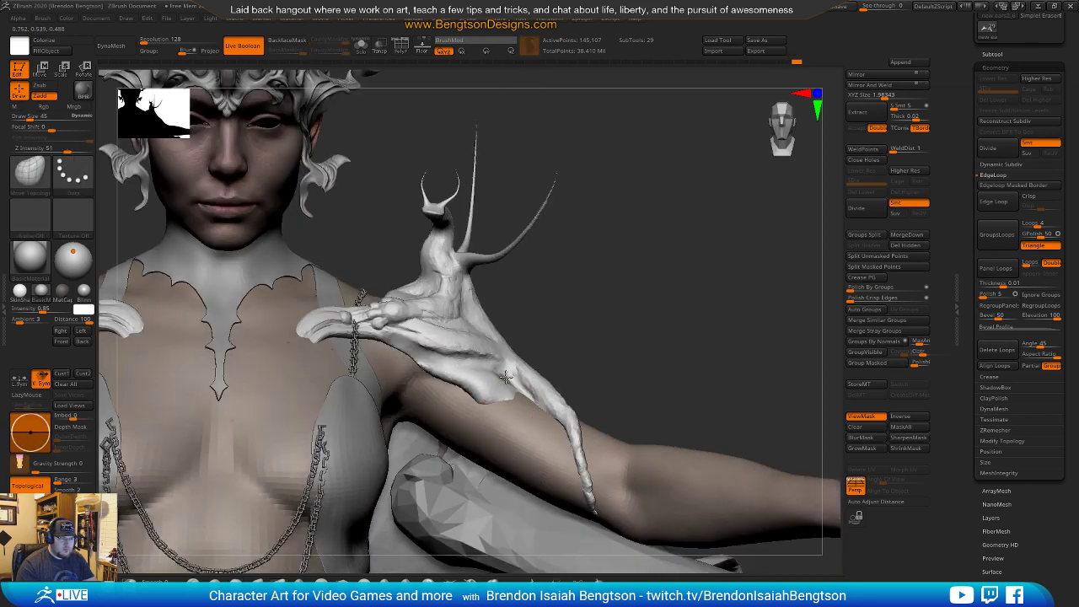
mouse_move(525, 417)
mouse_down()
mouse_move(535, 418)
mouse_move(524, 403)
mouse_up()
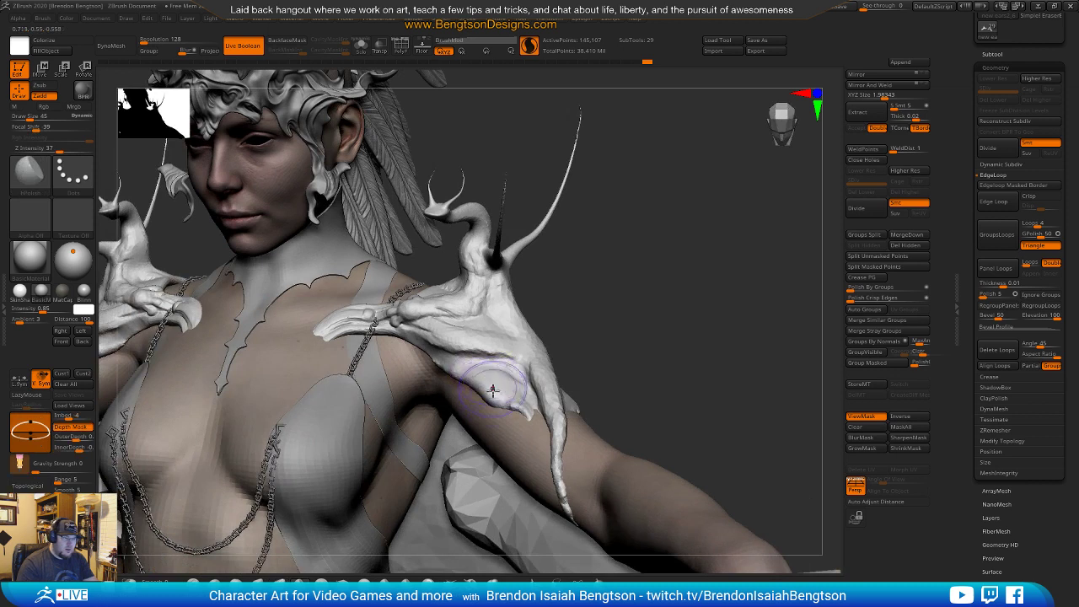
Flatten the surface of the shell's lower flap with hPolish, reducing the draw size to 28.
mouse_move(497, 388)
mouse_down()
mouse_move(493, 372)
mouse_move(506, 397)
mouse_up()
key(space)
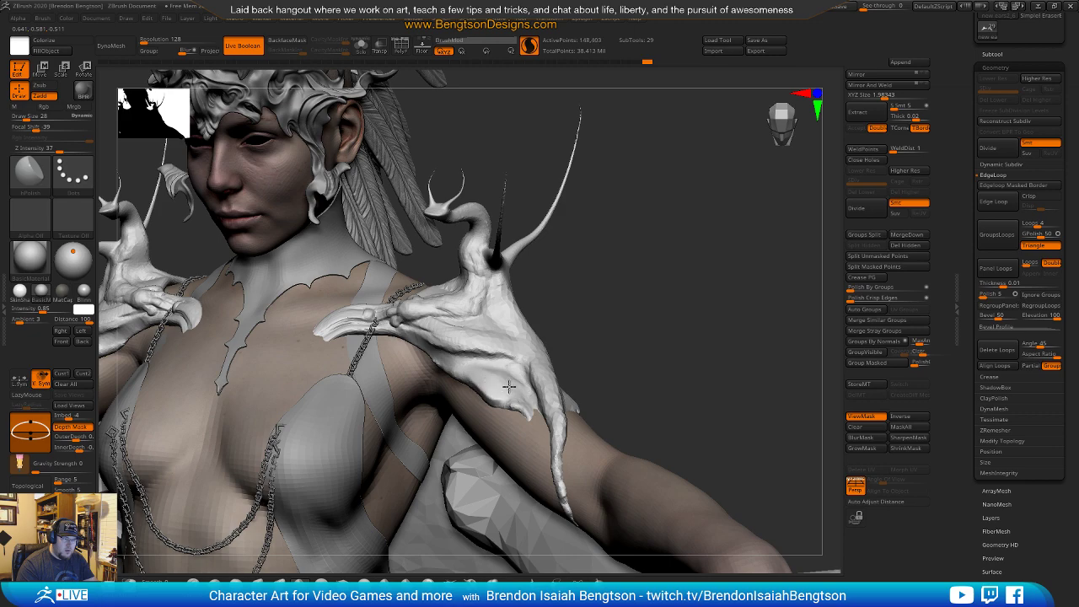
key(space)
drag(498, 372, 520, 383)
Smooth the shell's outer side and long lower prong at draw size 42.
mouse_move(675, 278)
mouse_down()
mouse_move(554, 384)
mouse_move(540, 383)
mouse_move(523, 435)
mouse_up()
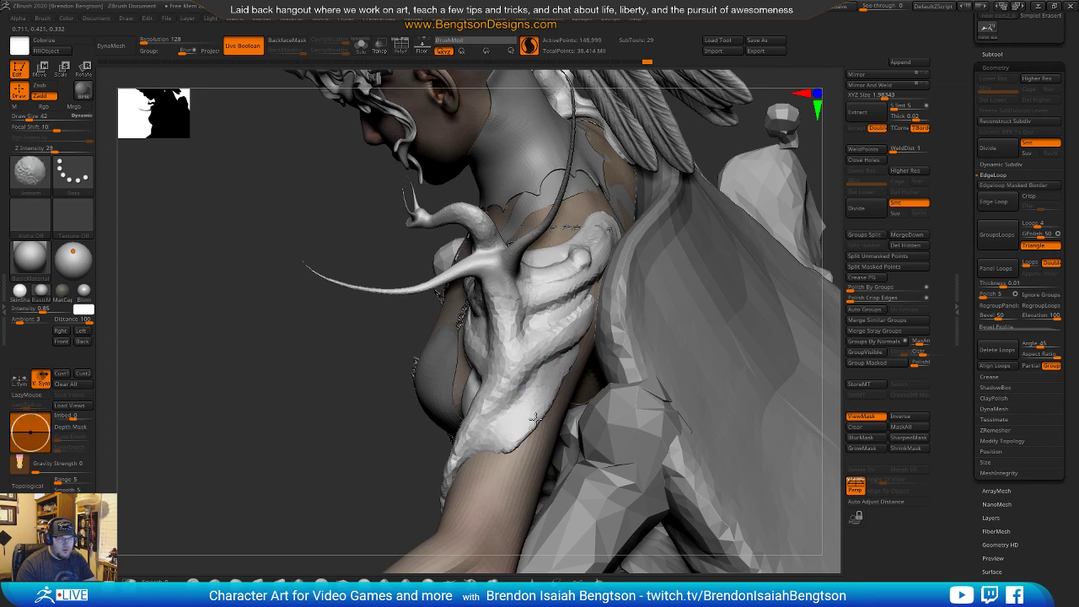
alt+drag(334, 463, 339, 366)
drag(325, 363, 394, 353)
mouse_move(722, 306)
mouse_down()
mouse_move(732, 302)
mouse_move(675, 325)
mouse_up()
drag(701, 284, 675, 326)
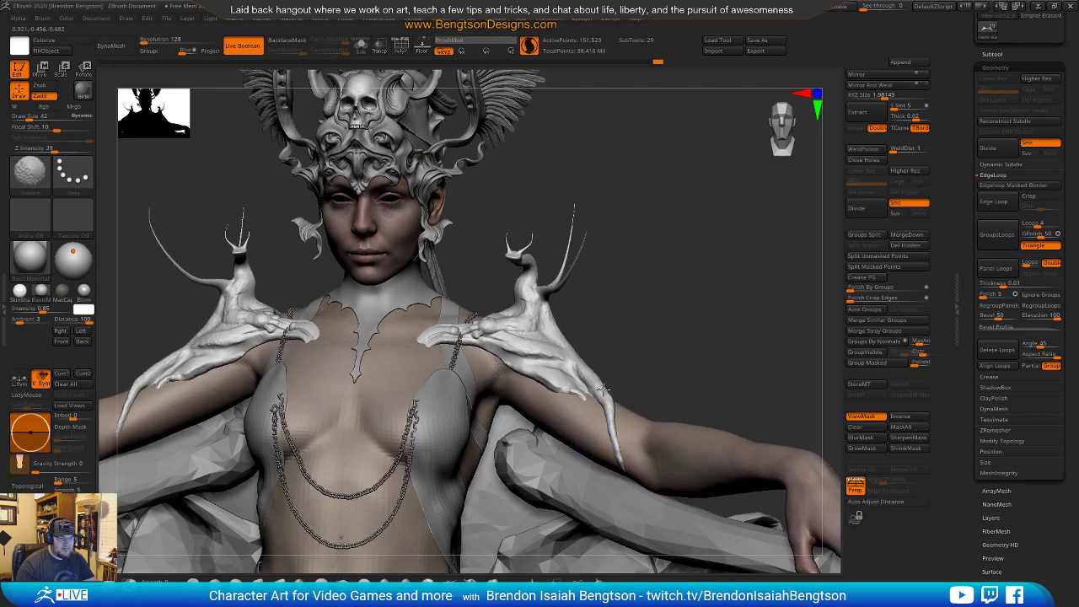
Build up the shell's outer side below the long spikes with ClayBuildup at draw size 26 and smooth the strokes.
mouse_move(662, 352)
mouse_down()
mouse_move(609, 337)
mouse_move(628, 331)
mouse_up()
key(space)
click(670, 314)
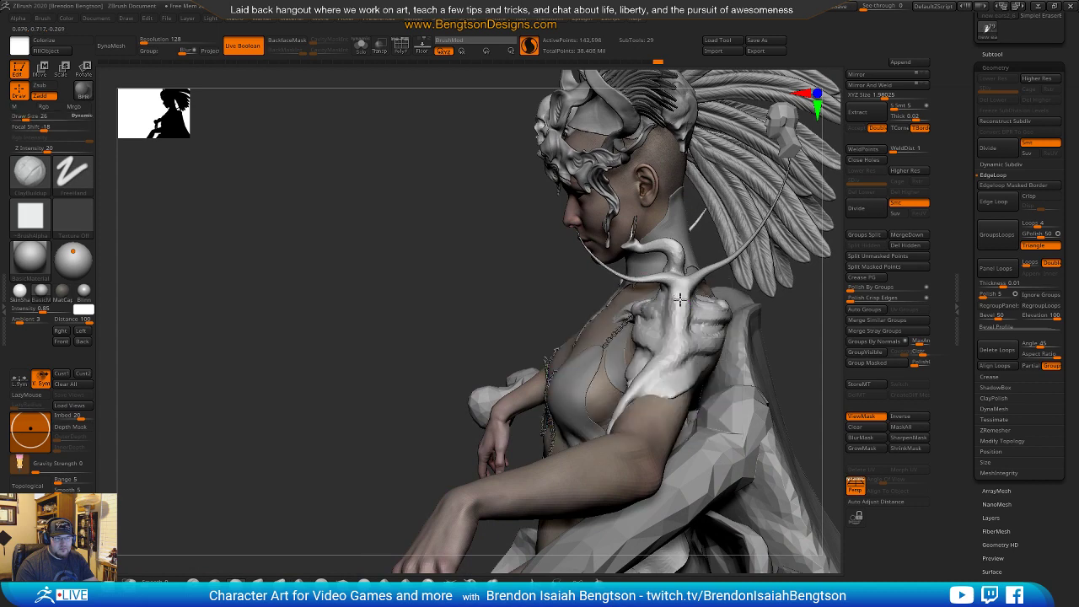
key(shift)
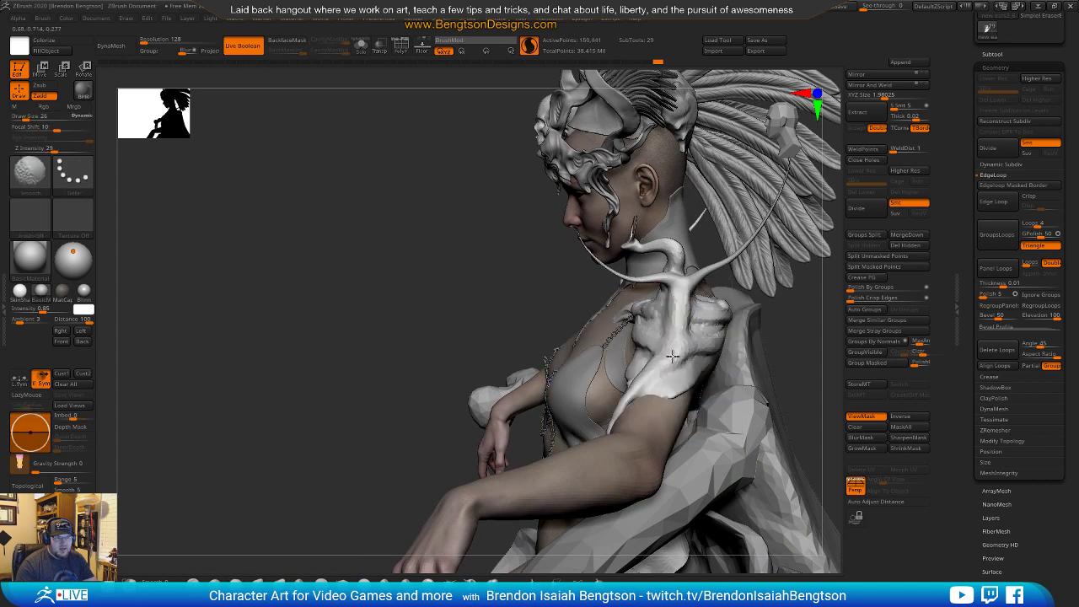
Reshape the front tabs of the shoulder shells over the chest with Move Topological at draw size 51.
drag(802, 317, 713, 264)
mouse_move(755, 309)
alt+mouse_down()
mouse_move(773, 299)
mouse_move(727, 315)
mouse_move(762, 323)
mouse_move(757, 311)
mouse_move(769, 301)
mouse_move(754, 297)
mouse_move(758, 276)
mouse_move(735, 301)
alt+mouse_up()
key(space)
mouse_move(541, 472)
mouse_down()
mouse_move(529, 472)
mouse_move(542, 442)
mouse_up()
mouse_move(748, 296)
mouse_down()
mouse_move(734, 278)
mouse_move(600, 300)
mouse_up()
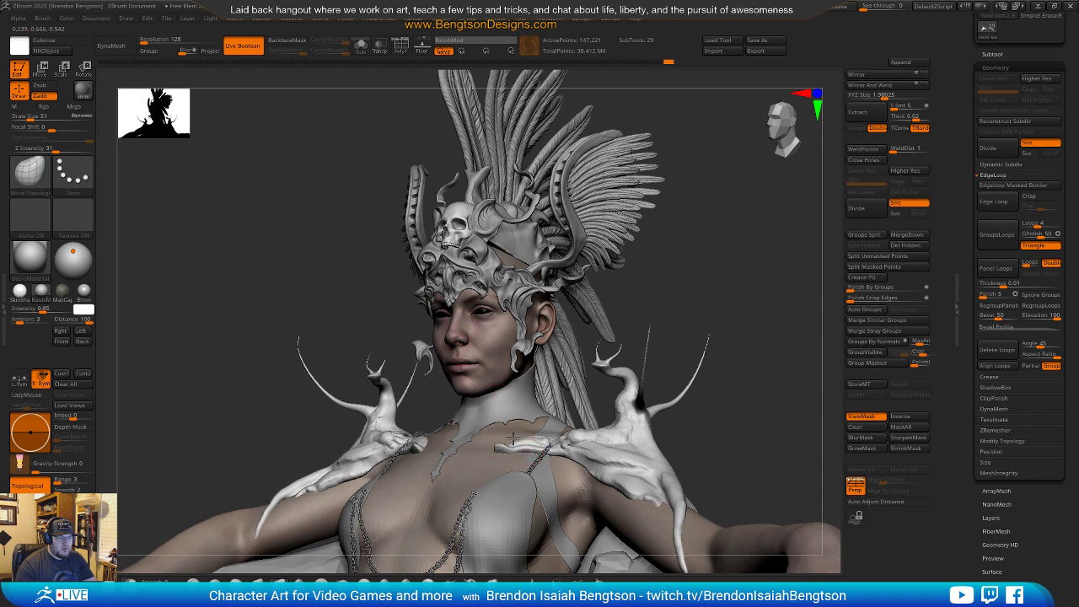
mouse_move(706, 248)
mouse_down()
mouse_move(742, 266)
mouse_move(646, 313)
mouse_move(506, 453)
mouse_up()
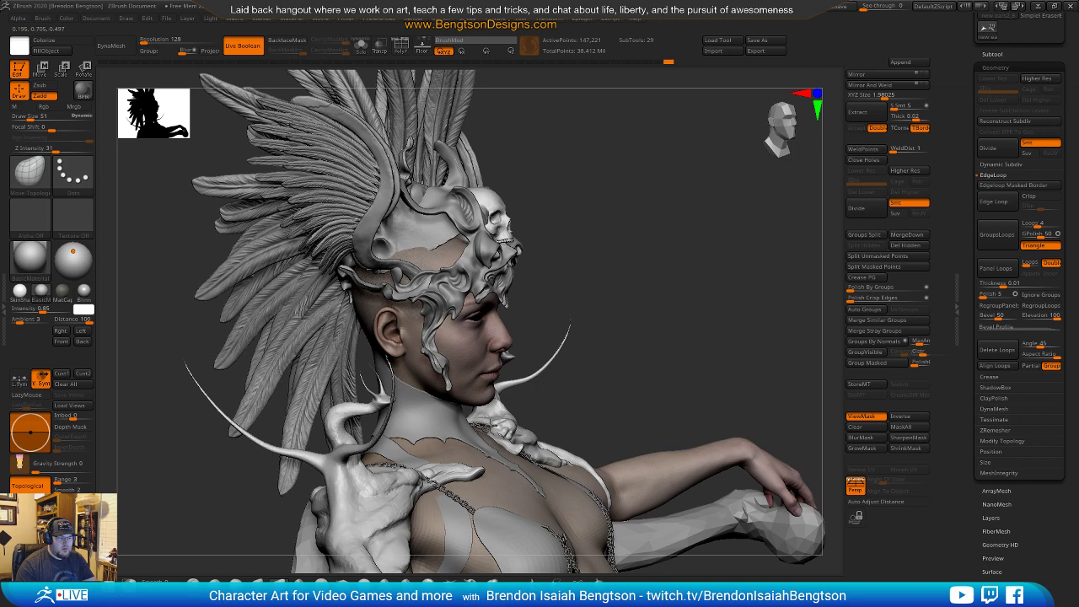
drag(610, 370, 504, 426)
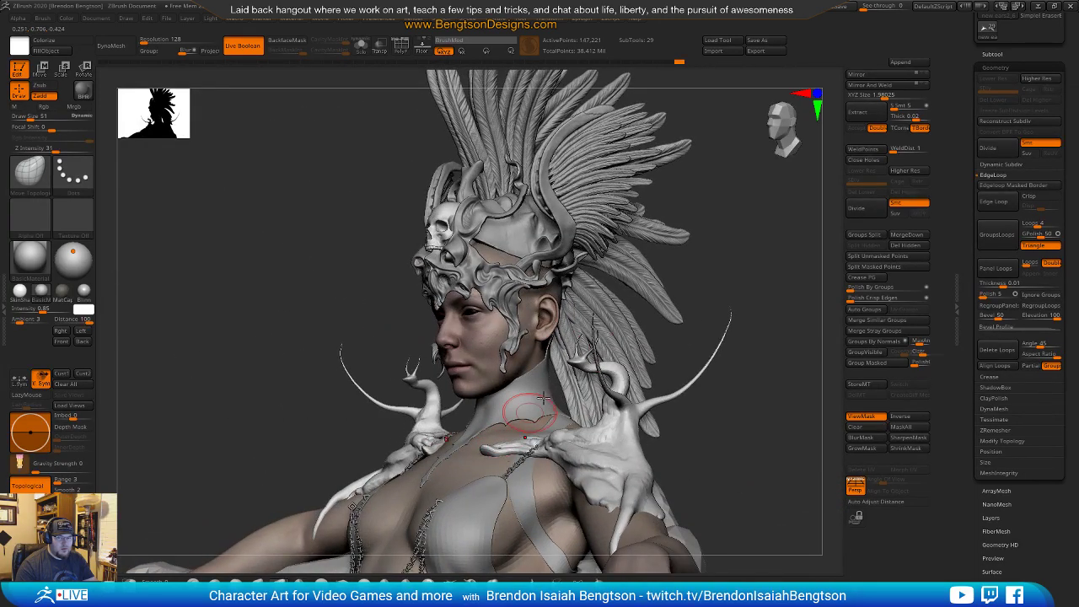
Examine the headdress and shoulder armor together from the front and three-quarter views to judge the overall silhouette.
mouse_move(771, 394)
mouse_down()
mouse_move(793, 388)
mouse_move(744, 358)
mouse_move(726, 367)
mouse_move(757, 356)
mouse_move(750, 335)
mouse_move(700, 346)
mouse_move(733, 252)
mouse_move(768, 273)
mouse_move(742, 307)
mouse_move(742, 352)
mouse_up()
alt+drag(734, 259, 736, 506)
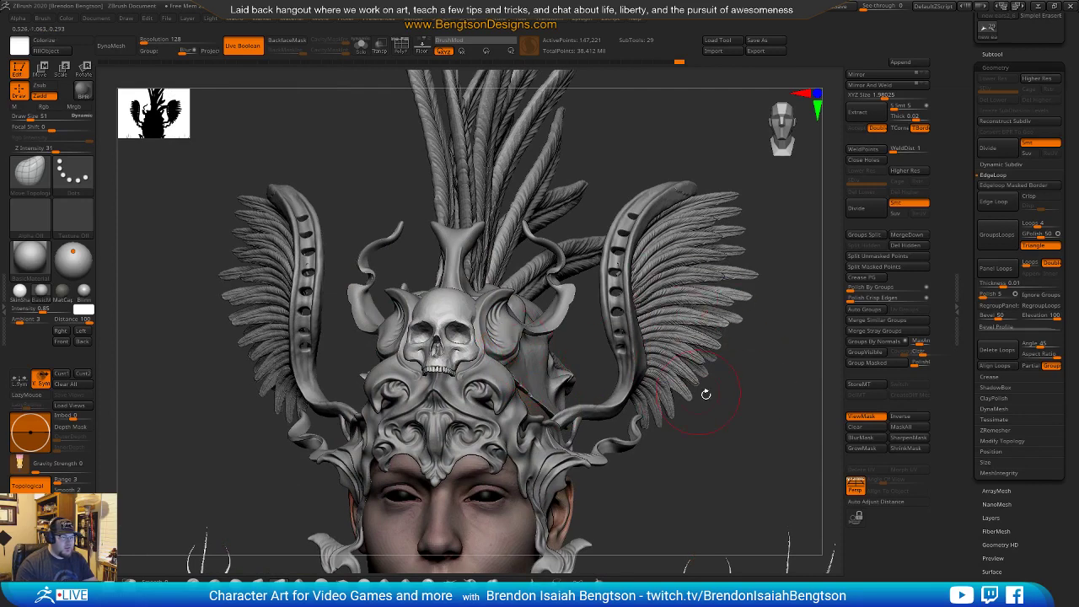
alt+drag(770, 405, 766, 357)
drag(699, 446, 558, 441)
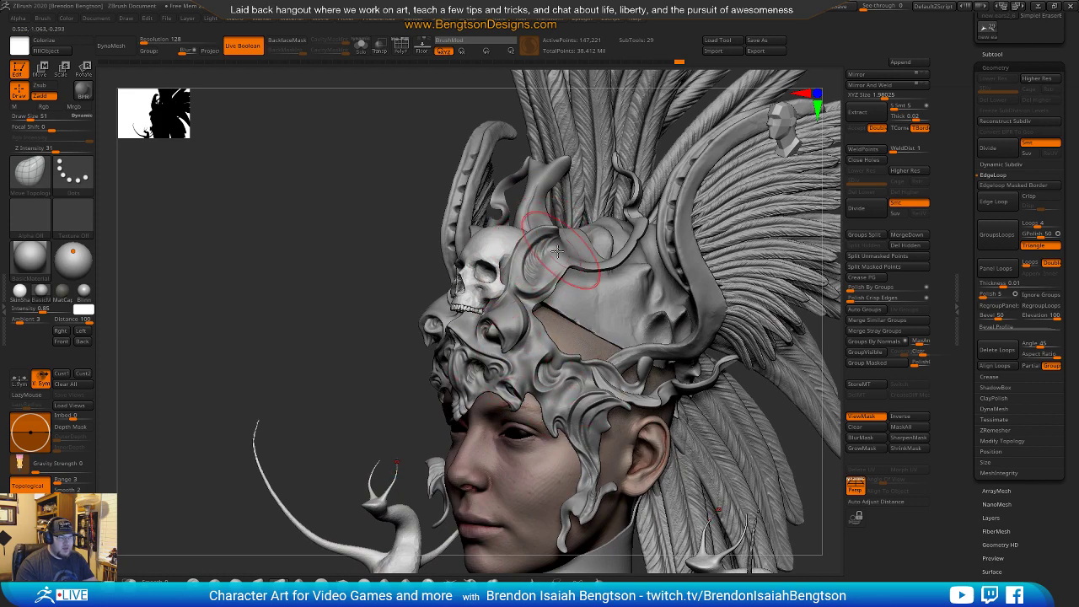
mouse_move(356, 357)
mouse_down()
mouse_move(347, 309)
mouse_move(377, 360)
mouse_move(396, 354)
mouse_up()
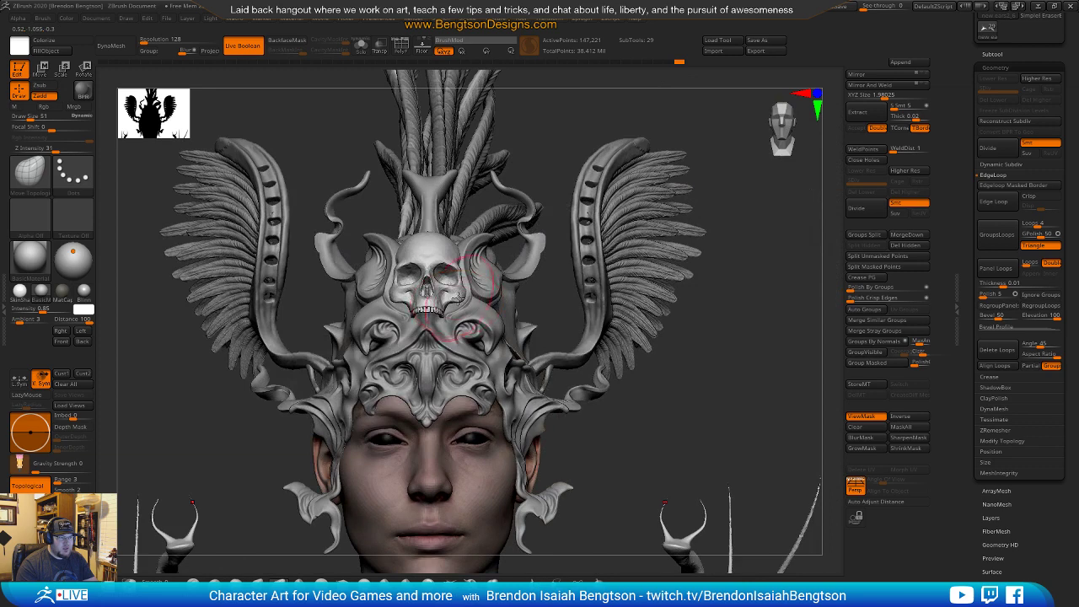
mouse_move(759, 322)
alt+mouse_down()
mouse_move(740, 240)
mouse_move(733, 322)
mouse_move(728, 272)
alt+mouse_up()
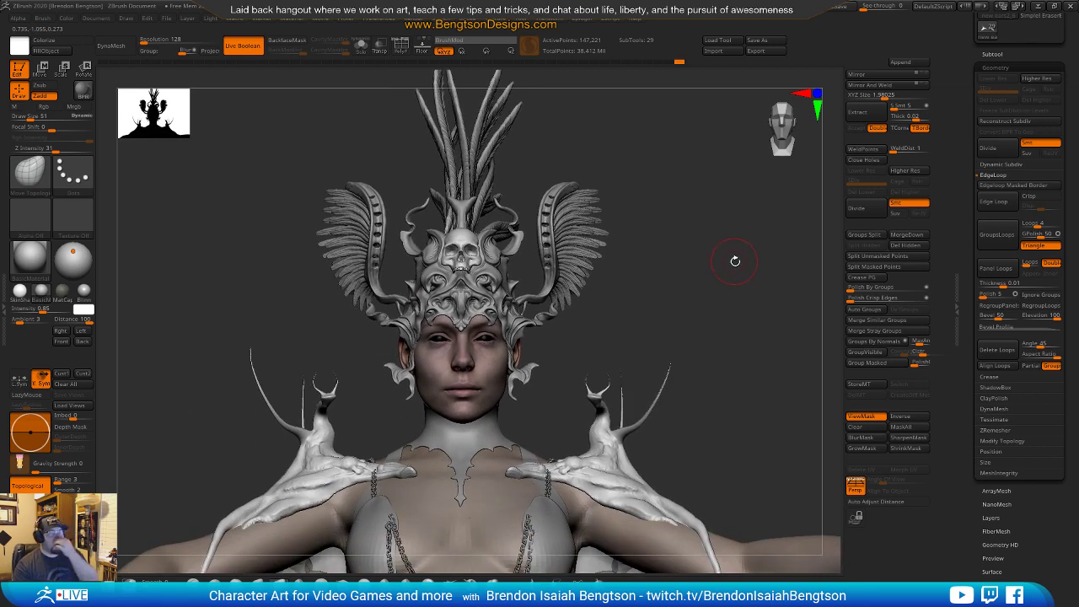
mouse_move(691, 193)
alt+mouse_down()
mouse_move(753, 294)
mouse_move(703, 290)
alt+mouse_up()
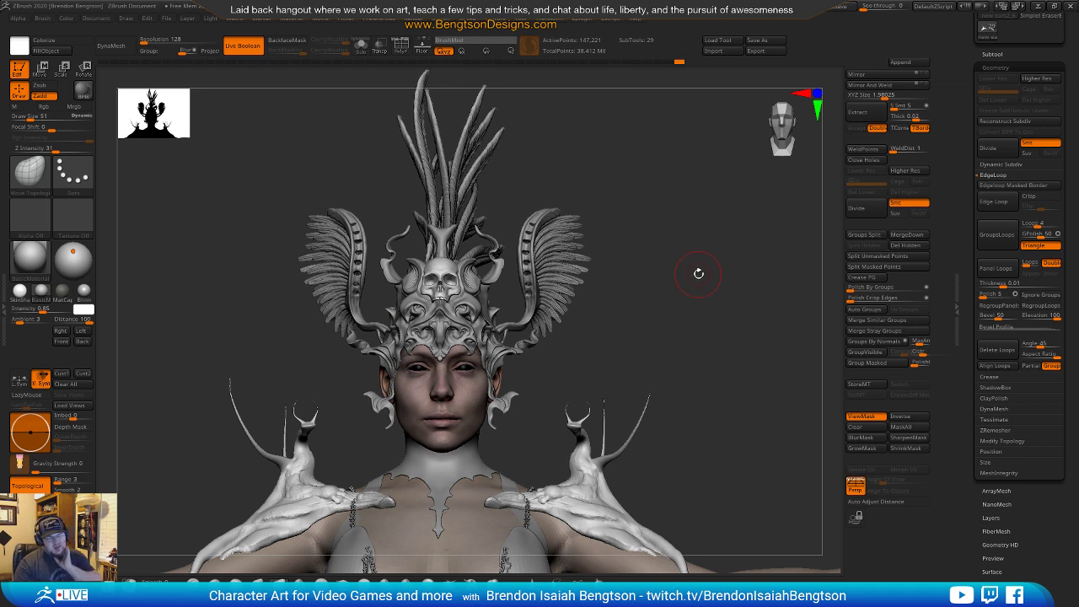
drag(712, 359, 700, 354)
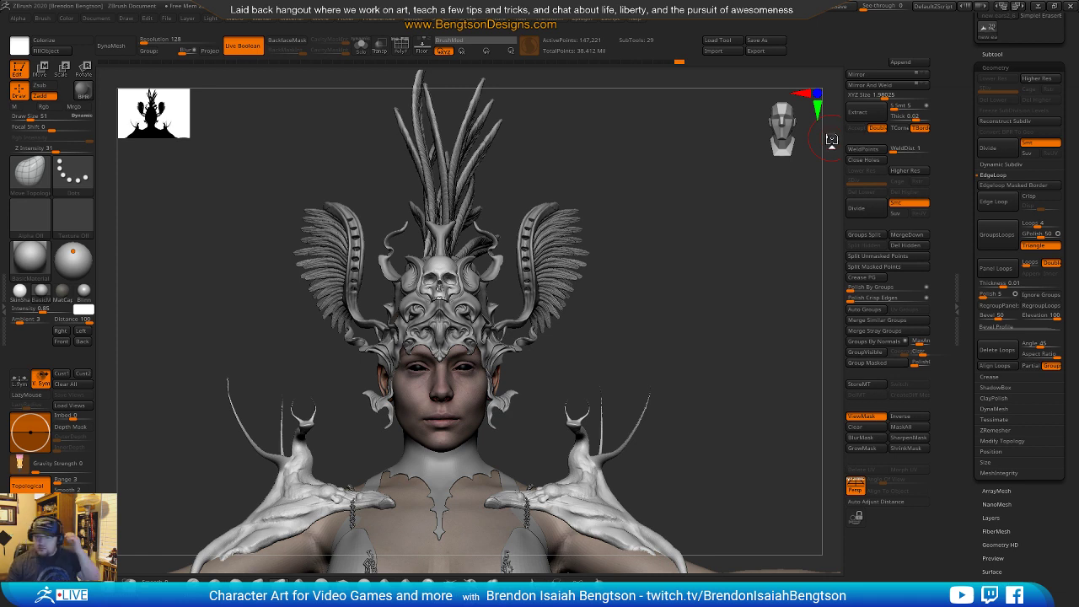
drag(646, 291, 709, 286)
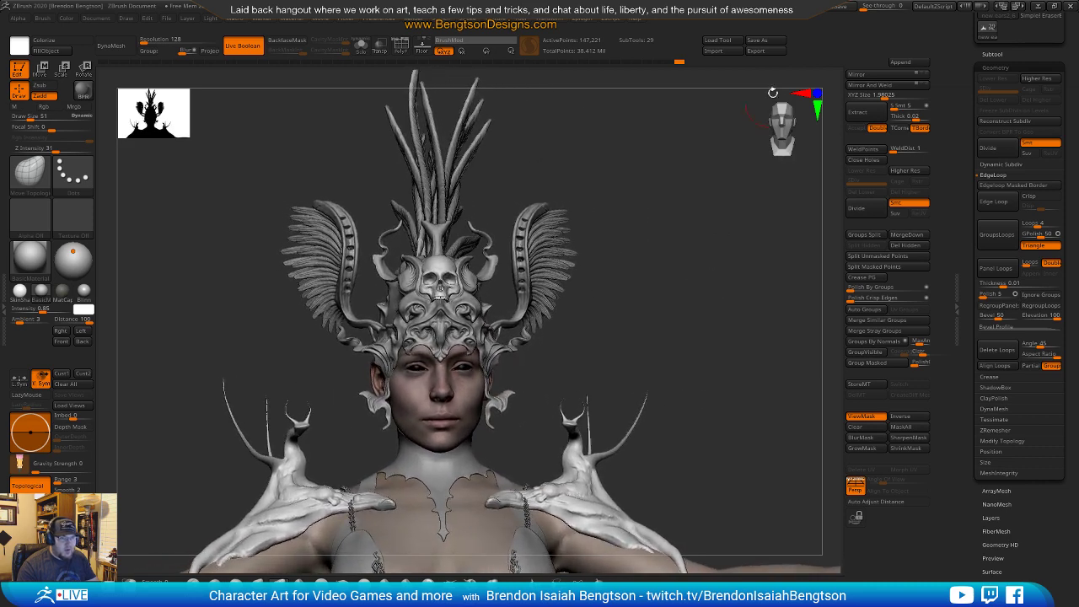
Append a Cube3D mesh to the character as a new subtool.
click(902, 67)
click(903, 69)
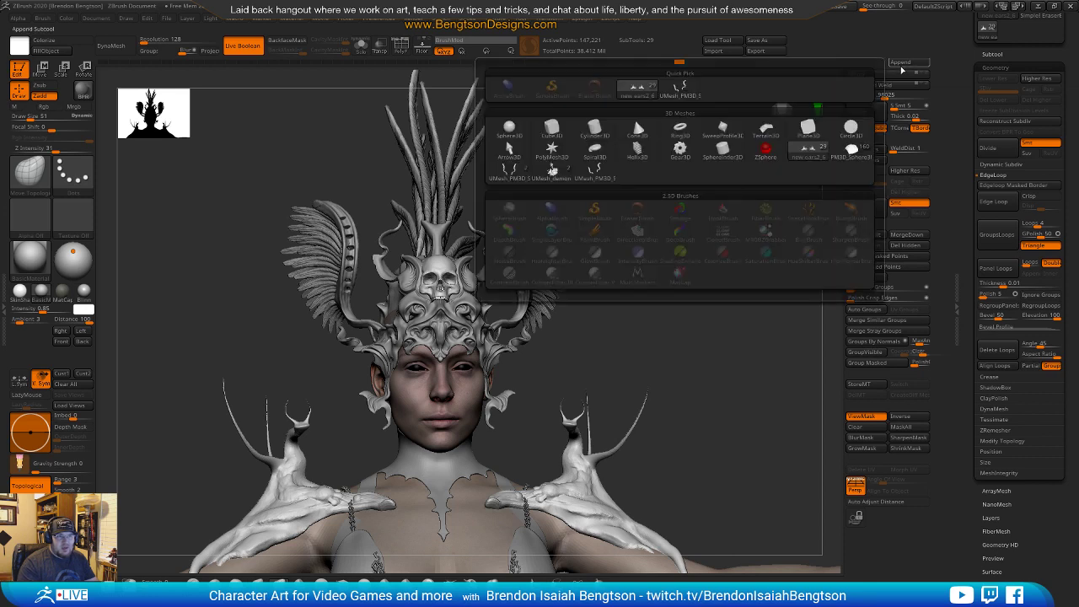
click(903, 67)
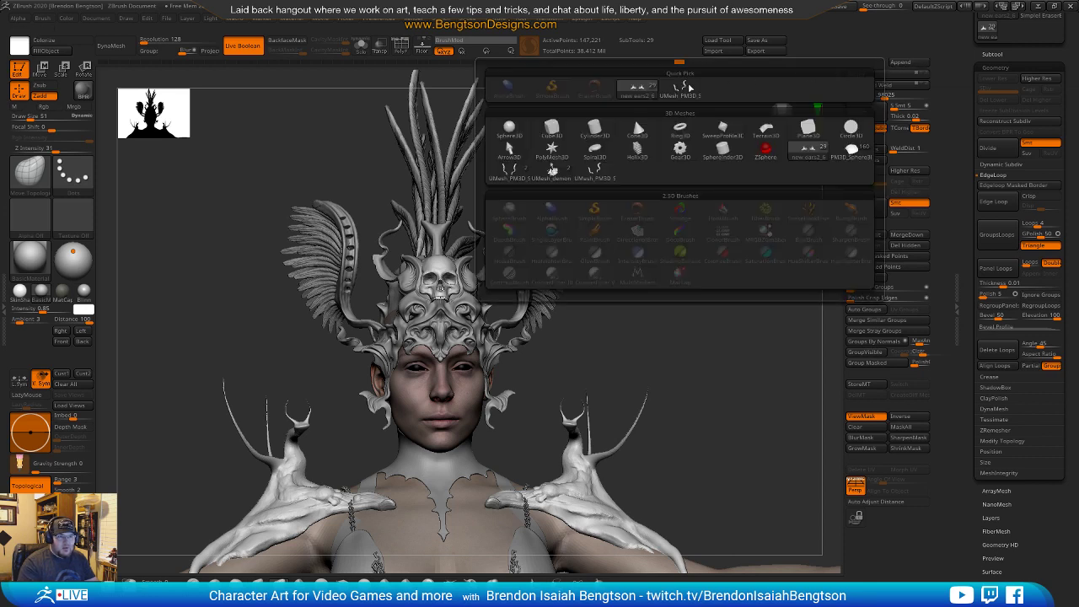
mouse_move(507, 133)
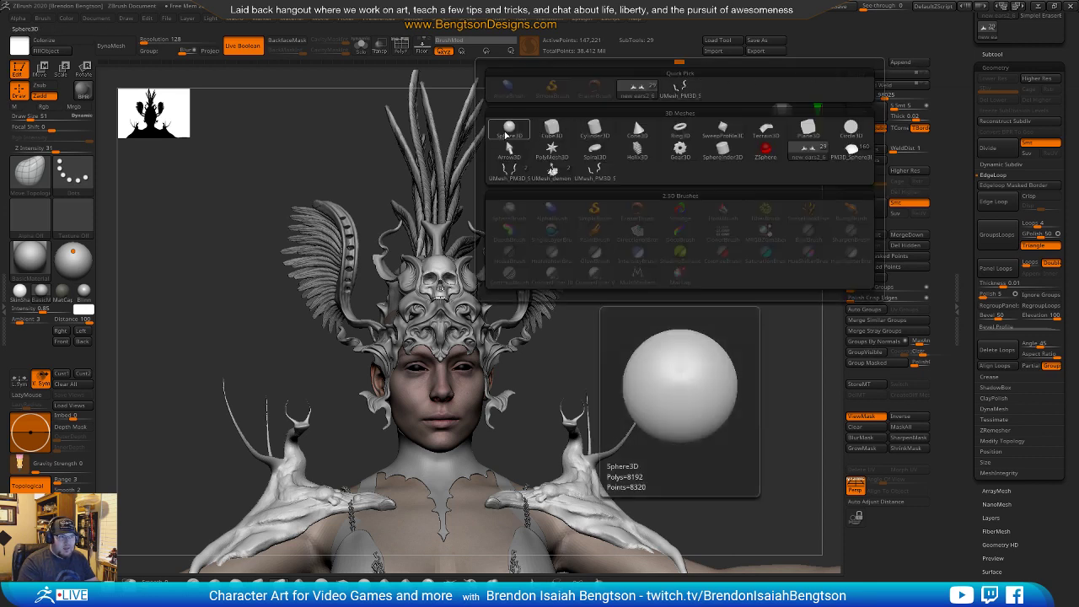
click(553, 132)
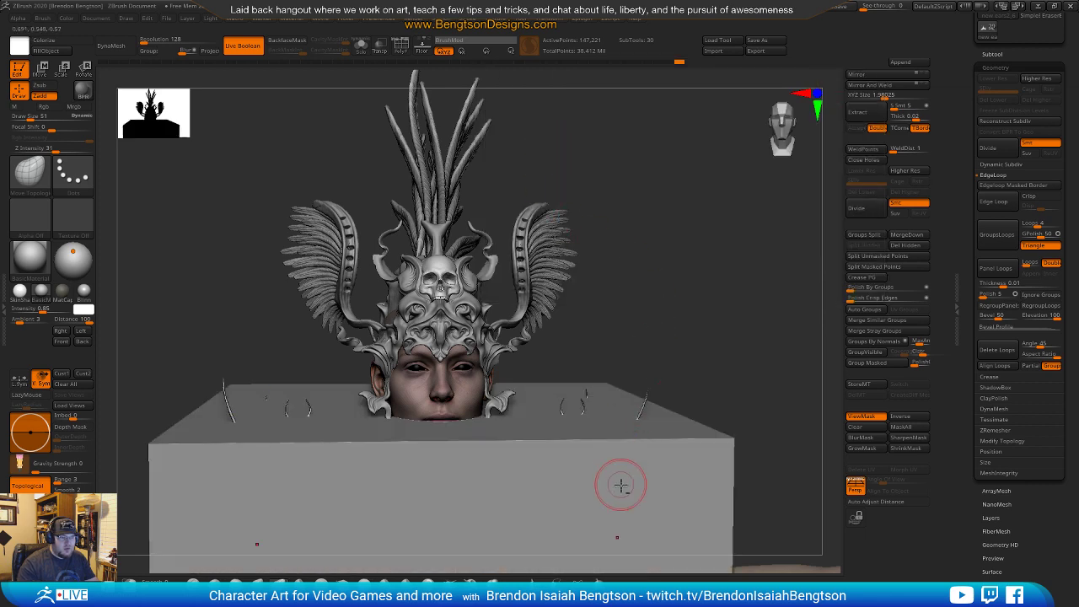
Raise the appended cube above the headdress and thin its depth in the side view.
drag(748, 338, 753, 330)
alt+drag(758, 288, 754, 259)
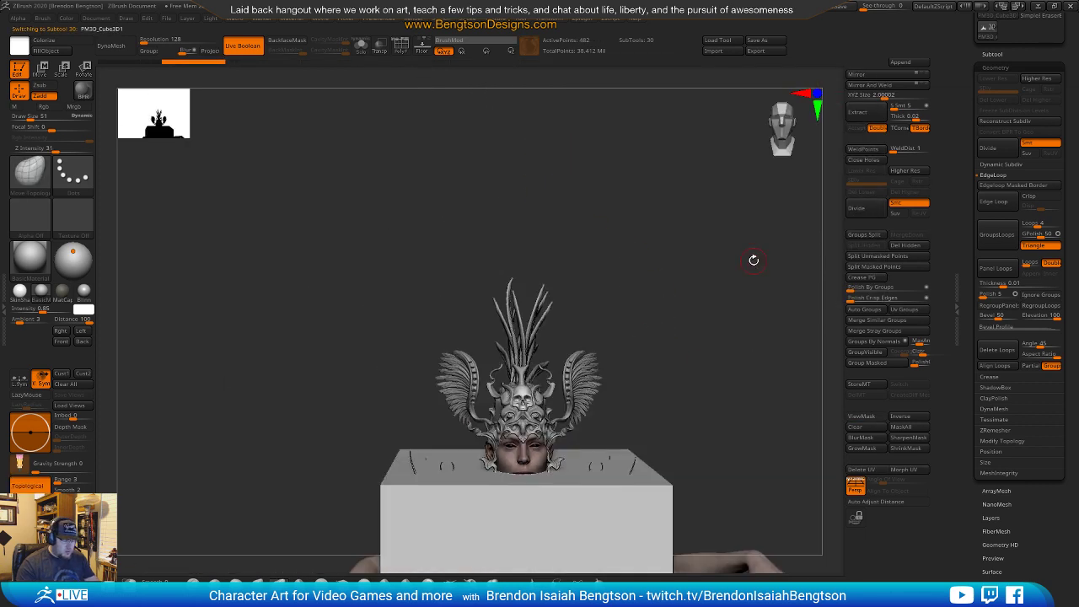
key(w)
drag(525, 516, 524, 224)
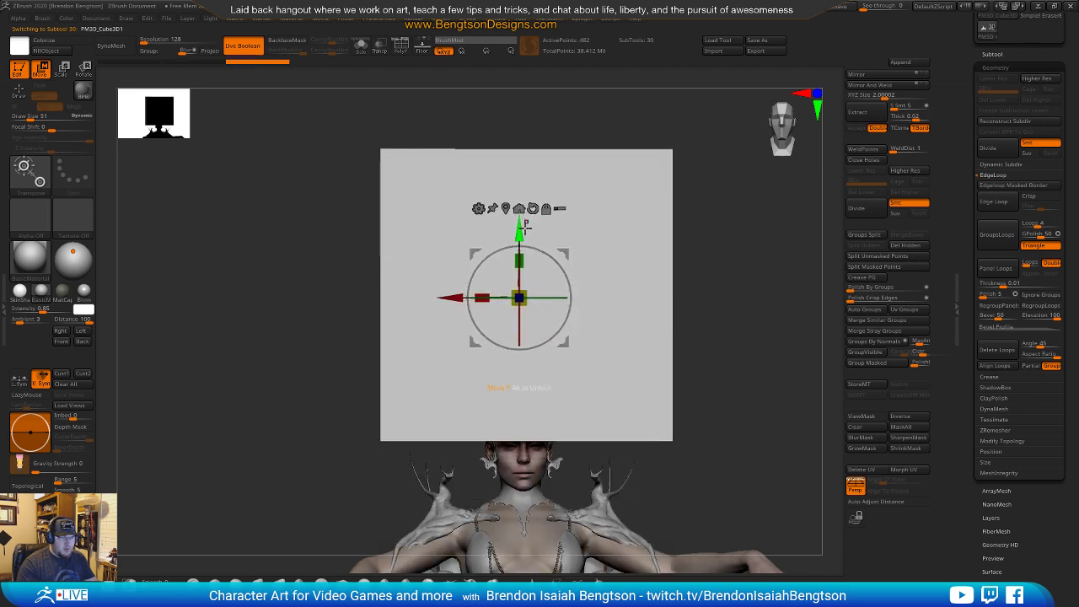
shift+drag(747, 253, 716, 262)
drag(484, 296, 625, 299)
shift+drag(687, 261, 728, 244)
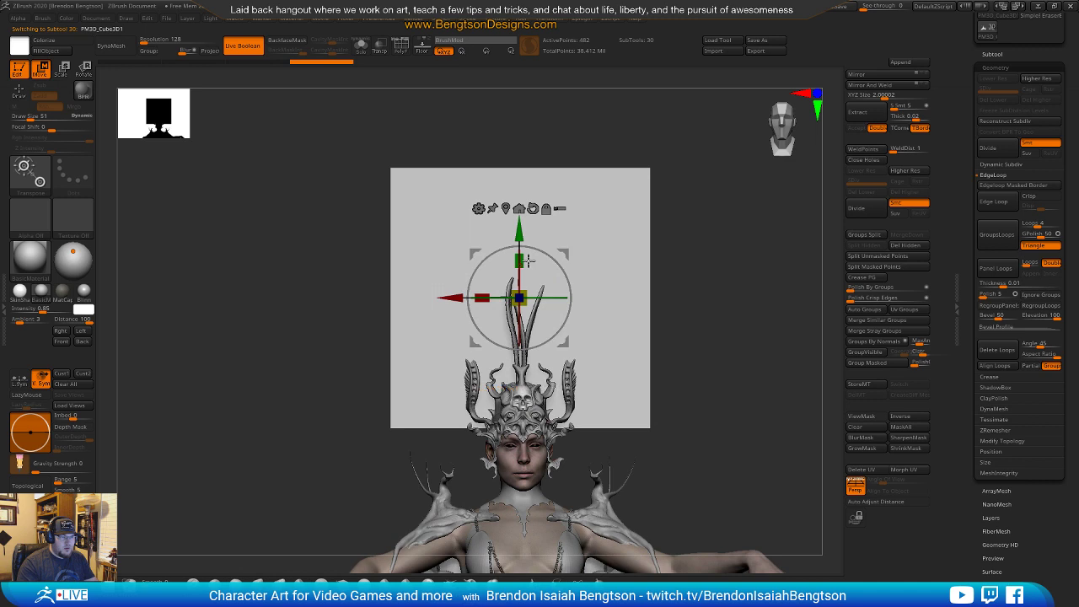
Narrow the cube into an upright block and place it beside the headdress at a smaller scale.
drag(482, 297, 555, 298)
drag(570, 251, 716, 226)
alt+drag(738, 321, 627, 317)
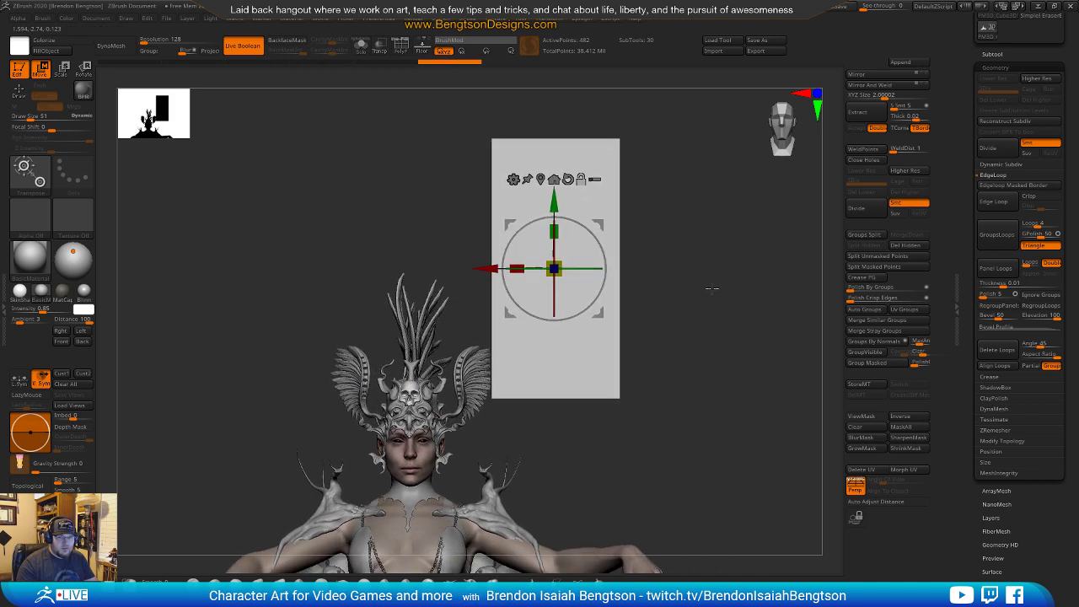
alt+drag(713, 289, 687, 294)
drag(553, 262, 518, 393)
alt+drag(690, 389, 700, 338)
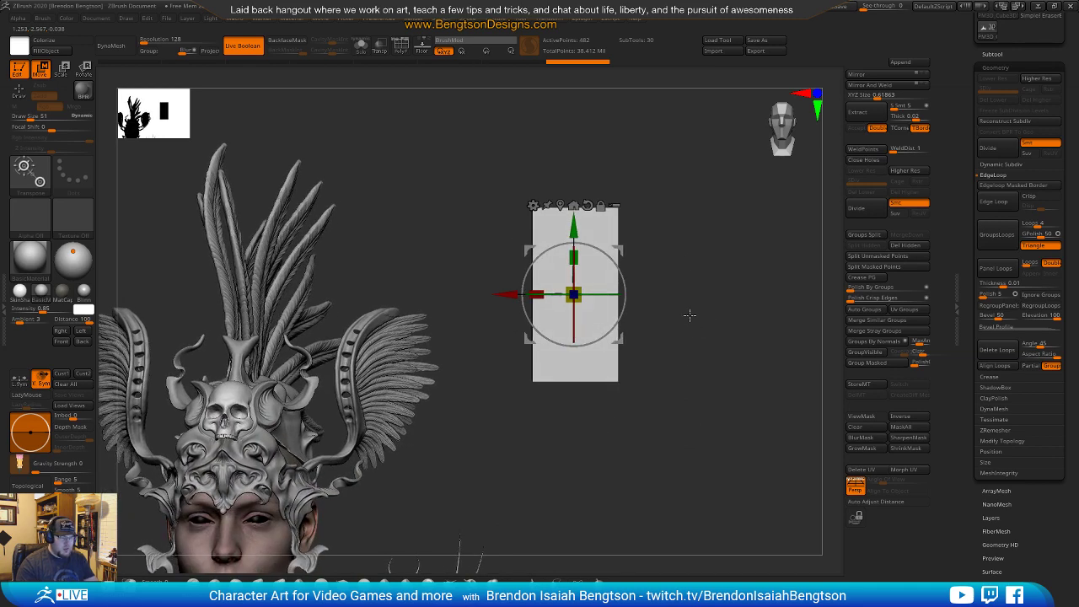
Show the polyframe and round off the block's faces, edges and corners with Smooth at draw size 109.
key(q)
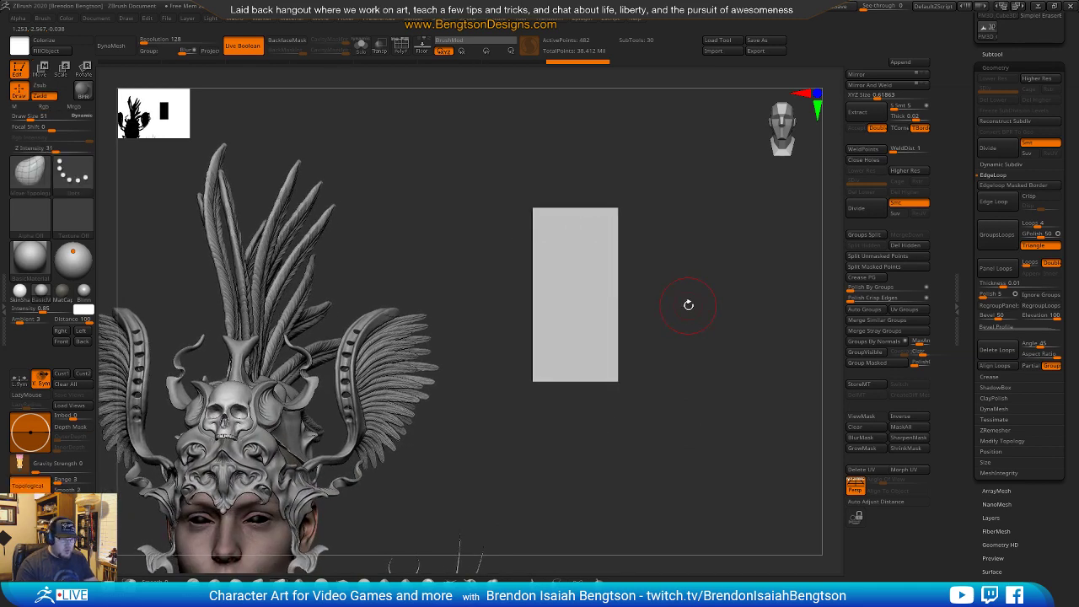
key(shift+f)
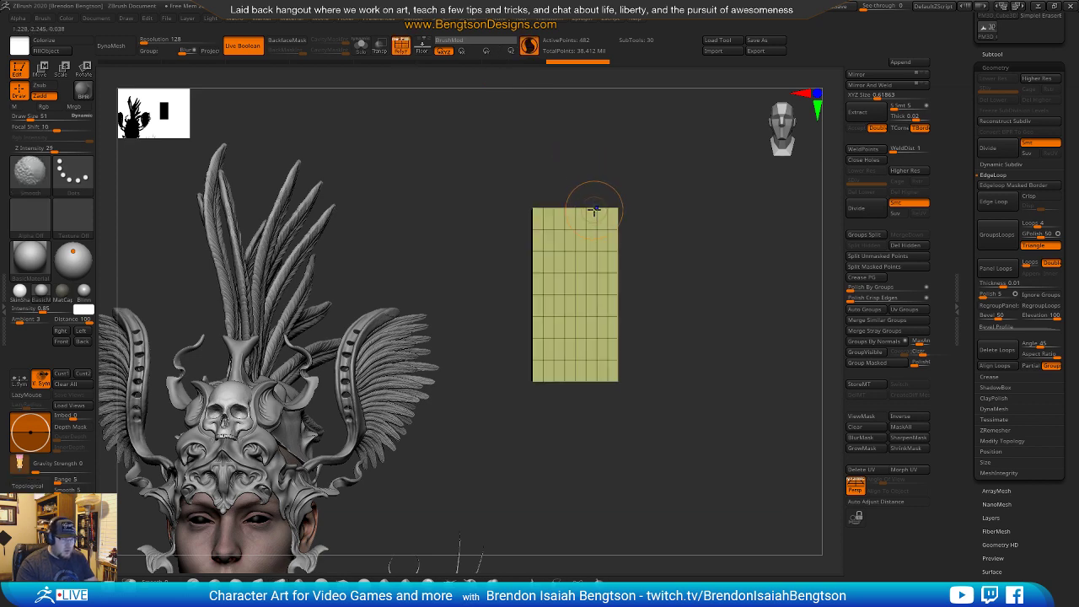
mouse_move(723, 176)
mouse_down()
mouse_move(730, 292)
mouse_move(723, 200)
mouse_up()
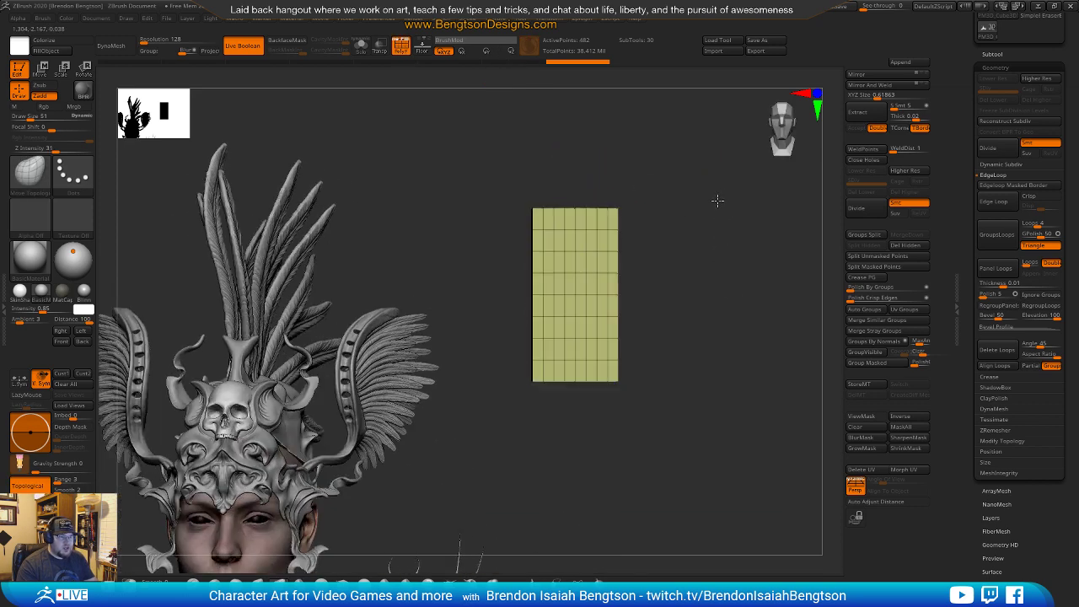
key(space)
drag(588, 232, 586, 231)
mouse_move(546, 230)
shift+mouse_down()
mouse_move(484, 224)
mouse_move(590, 306)
shift+mouse_up()
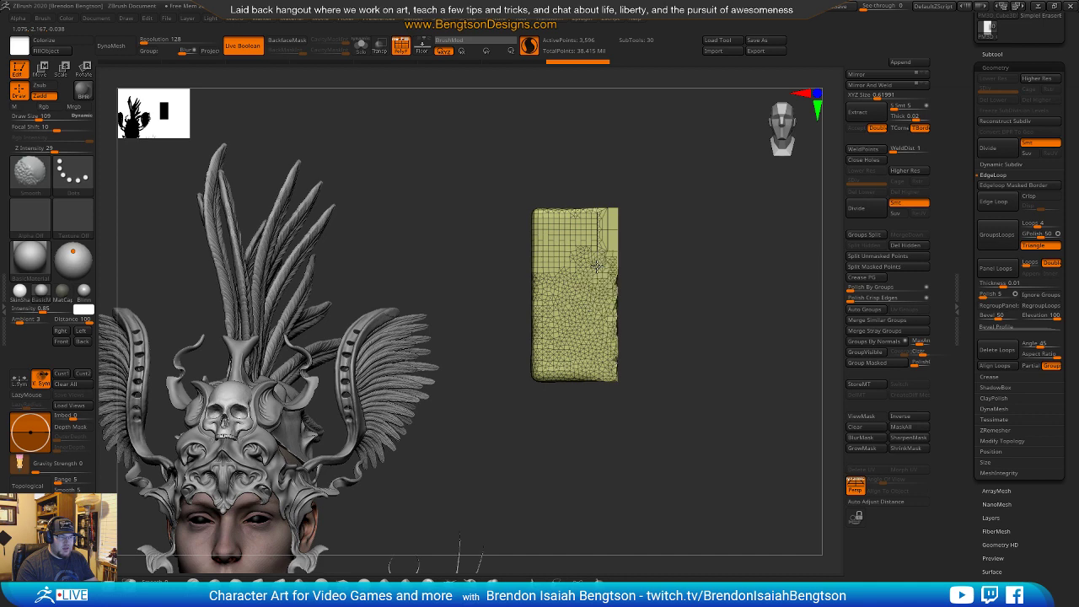
shift+drag(540, 246, 557, 244)
drag(714, 275, 608, 281)
shift+drag(552, 253, 520, 228)
shift+drag(511, 363, 539, 364)
drag(533, 408, 586, 412)
drag(661, 266, 686, 281)
mouse_move(672, 363)
mouse_down()
mouse_move(687, 441)
mouse_move(678, 267)
mouse_up()
Bend the rounded block into a curved club shape with Move Topological at draw size 124, slimming its lower half.
key(space)
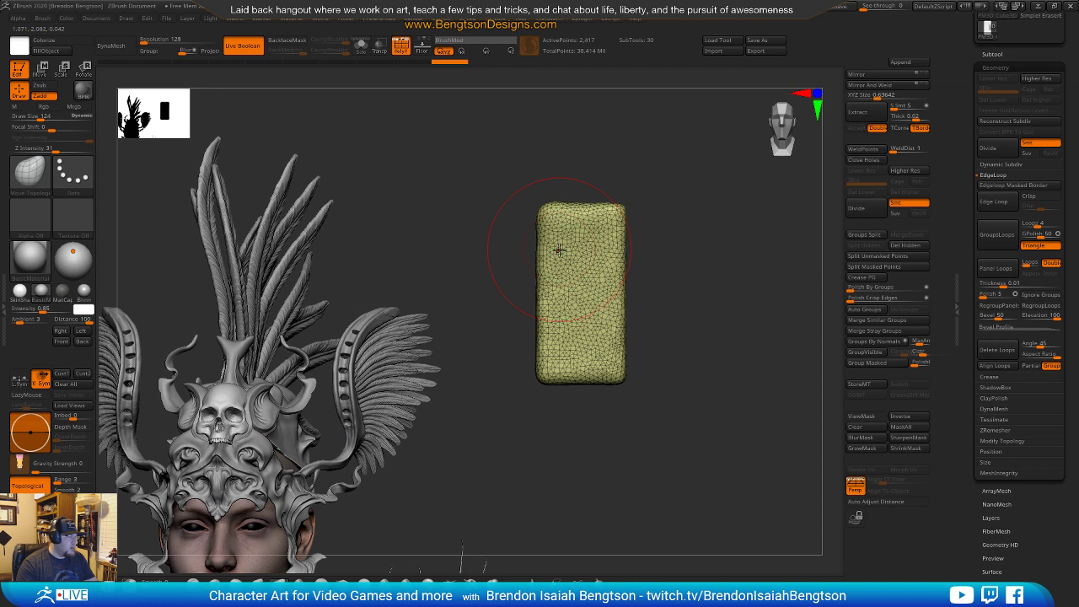
drag(554, 335, 567, 340)
drag(549, 295, 557, 296)
drag(547, 368, 611, 369)
mouse_move(622, 322)
mouse_down()
mouse_move(613, 323)
mouse_move(612, 289)
mouse_up()
drag(614, 230, 518, 160)
Undo and redo the last four bending strokes to compare the club's shapes.
key(ctrl+z)
key(ctrl+z)
key(ctrl+z)
key(ctrl+z)
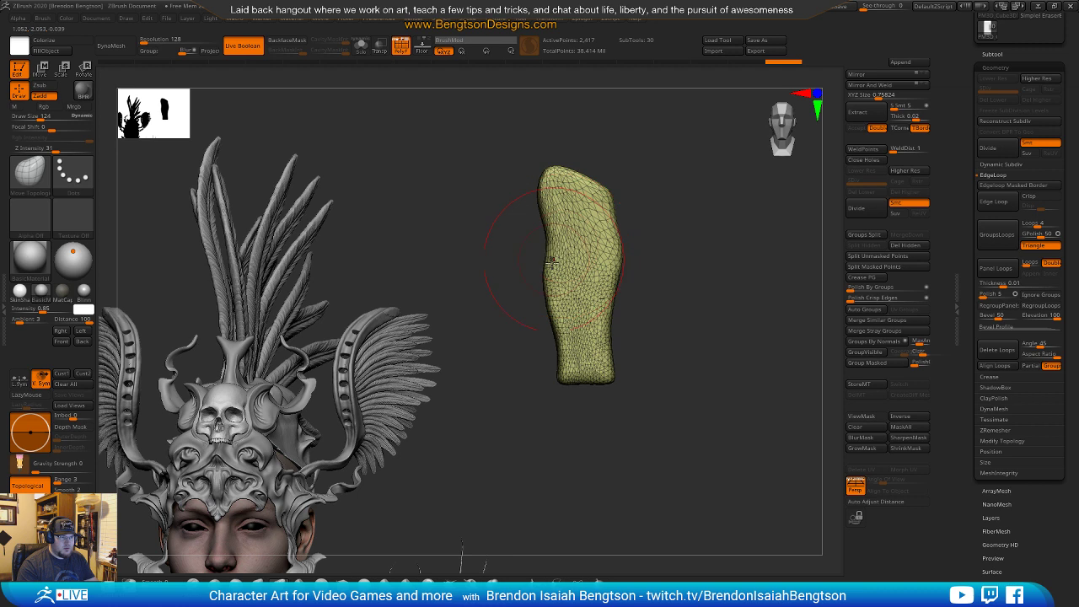
key(ctrl+shift+z)
key(ctrl+shift+z)
key(ctrl+shift+z)
key(ctrl+shift+z)
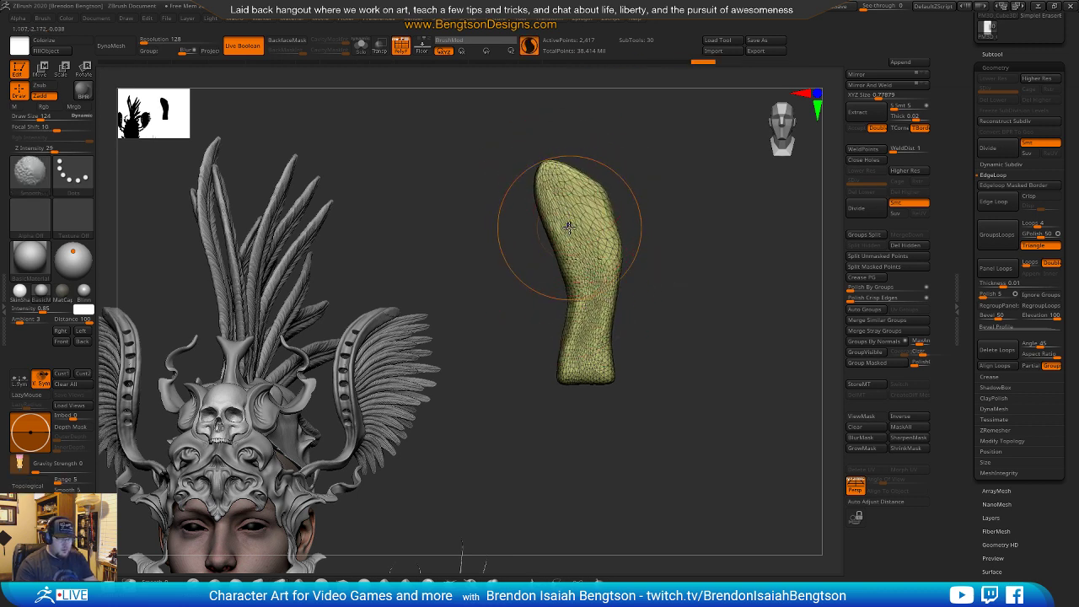
Hide the polyframe and rotate the club so it lies horizontally with its narrow end toward the headdress.
key(shift+f)
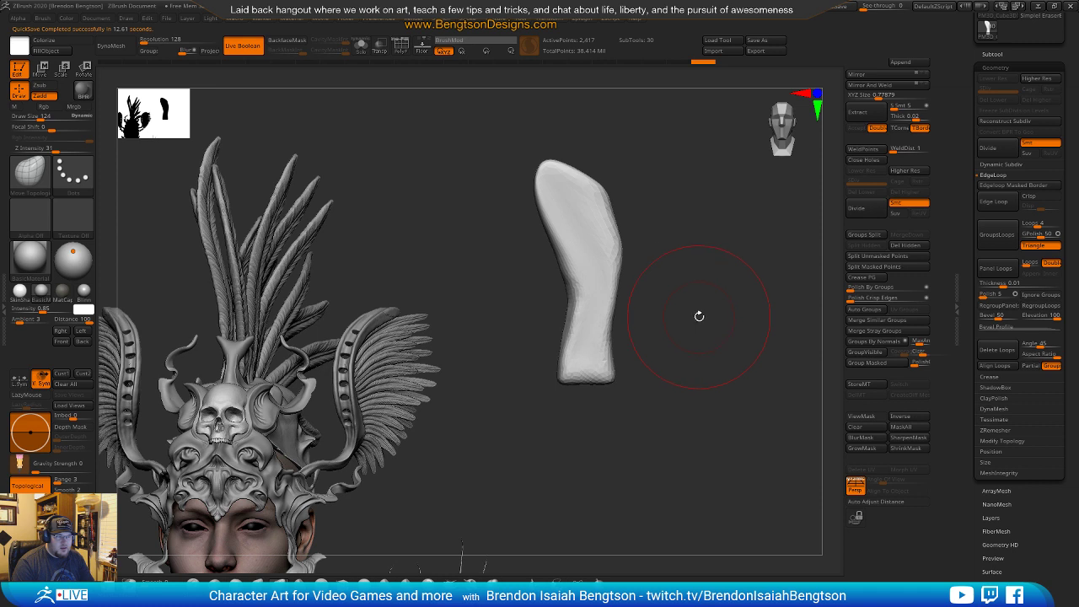
key(w)
mouse_move(620, 253)
mouse_down()
mouse_move(638, 360)
mouse_move(630, 338)
mouse_up()
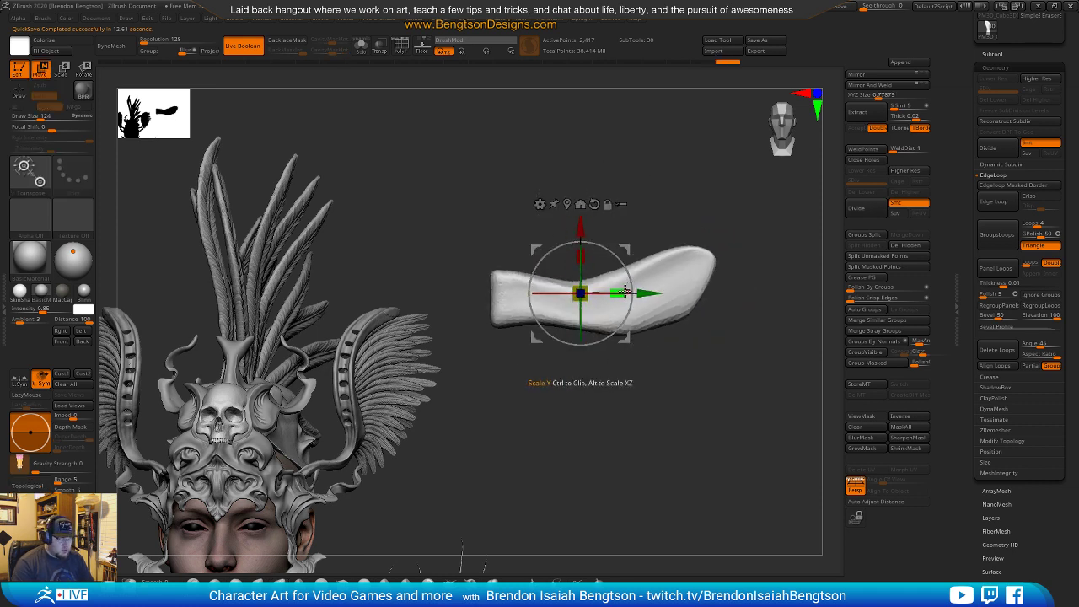
Slim the narrow stem and raise the wide end of the club into a leaf-like curve with Move Topological.
key(q)
key(space)
mouse_move(478, 299)
mouse_down()
mouse_move(475, 289)
mouse_move(531, 288)
mouse_move(480, 306)
mouse_up()
mouse_move(537, 281)
mouse_down()
mouse_move(531, 306)
mouse_move(552, 294)
mouse_up()
key(space)
mouse_move(639, 268)
mouse_down()
mouse_move(649, 268)
mouse_move(654, 234)
mouse_move(686, 238)
mouse_move(686, 227)
mouse_up()
mouse_move(683, 316)
mouse_down()
mouse_move(681, 298)
mouse_move(672, 323)
mouse_move(624, 322)
mouse_up()
Carve a central groove from the stem into the wide end with DamStandard at draw size 69, redoing the stroke until it flows.
key(space)
key(b)
key(d)
key(s)
key(space)
mouse_move(505, 308)
mouse_down()
mouse_move(619, 304)
mouse_move(691, 213)
mouse_up()
key(ctrl+z)
key(ctrl+z)
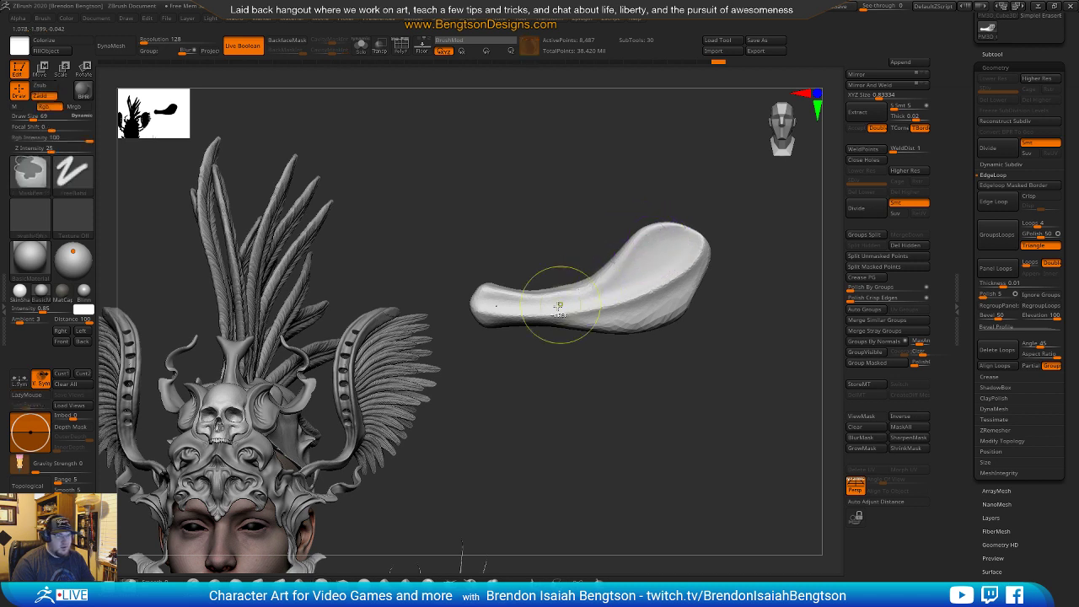
mouse_move(484, 306)
mouse_down()
mouse_move(622, 295)
mouse_move(633, 224)
mouse_up()
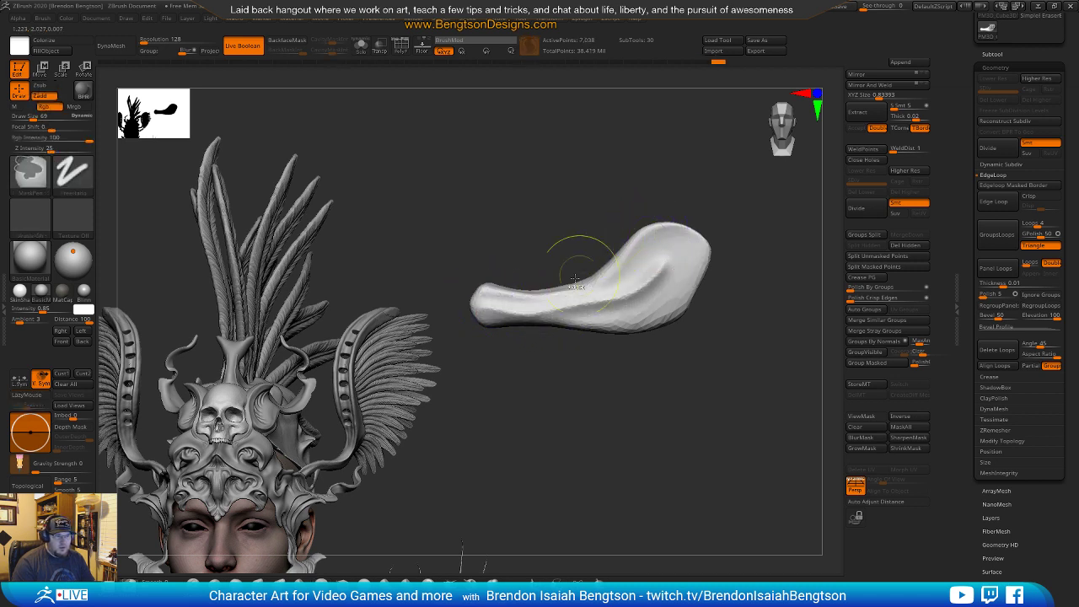
key(ctrl+z)
mouse_move(484, 306)
mouse_down()
mouse_move(540, 302)
mouse_move(649, 211)
mouse_up()
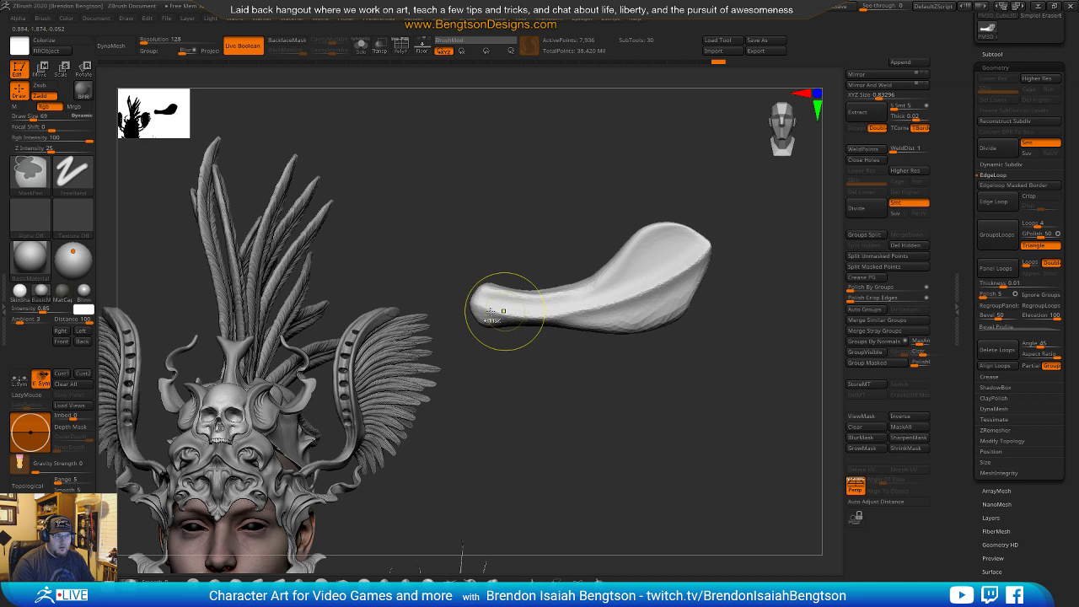
key(ctrl+z)
mouse_move(480, 307)
mouse_down()
mouse_move(590, 283)
mouse_move(666, 236)
mouse_up()
key(ctrl+z)
mouse_move(480, 306)
mouse_down()
mouse_move(656, 285)
mouse_move(660, 224)
mouse_up()
key(ctrl+z)
mouse_move(482, 306)
mouse_down()
mouse_move(667, 244)
mouse_move(661, 222)
mouse_move(682, 226)
mouse_move(680, 272)
mouse_move(724, 253)
mouse_up()
Carve side grooves from the leaf's upper edge toward the central groove to divide that edge into lobes.
mouse_move(645, 220)
mouse_down()
mouse_move(624, 246)
mouse_move(636, 248)
mouse_move(637, 266)
mouse_move(626, 254)
mouse_move(558, 297)
mouse_move(568, 282)
mouse_move(580, 300)
mouse_up()
alt+drag(644, 406, 653, 402)
mouse_move(710, 253)
mouse_down()
mouse_move(711, 240)
mouse_move(710, 260)
mouse_up()
drag(765, 295, 728, 303)
mouse_move(704, 377)
mouse_down()
mouse_move(706, 309)
mouse_move(706, 362)
mouse_move(706, 321)
mouse_move(711, 362)
mouse_move(713, 333)
mouse_up()
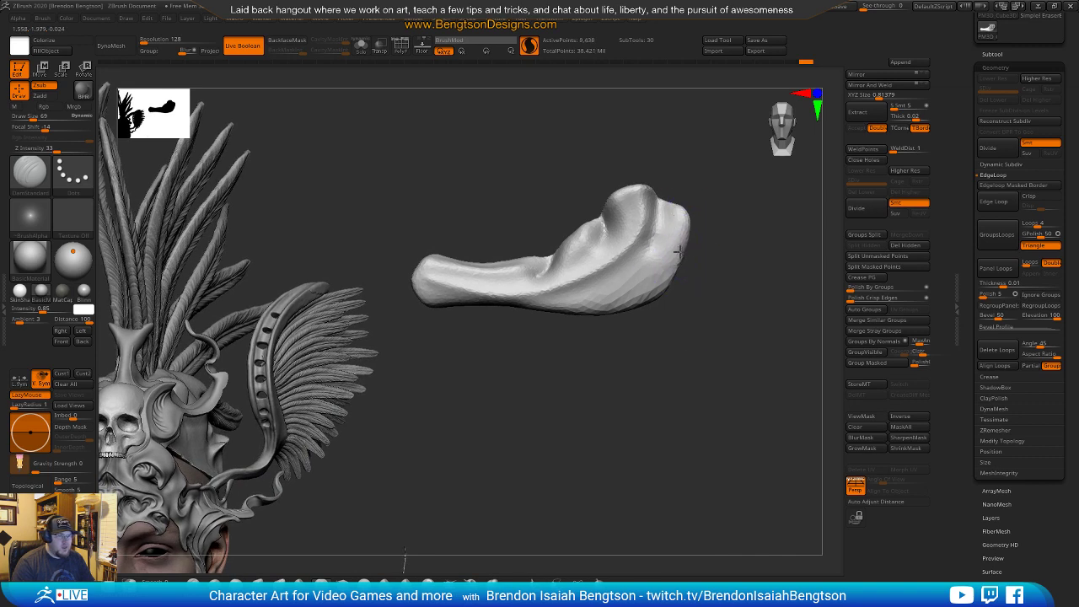
Cut grooves into the leaf's outer end and lower edge with DamStandard to divide them into rounded lobes.
drag(670, 256, 641, 259)
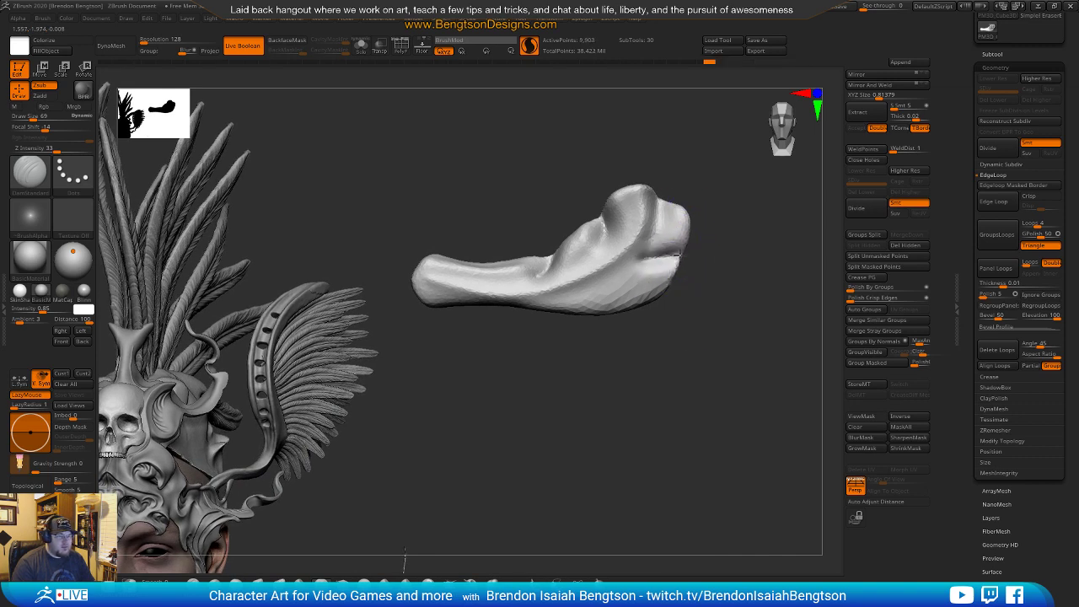
mouse_move(713, 271)
ctrl+mouse_down()
mouse_move(727, 291)
mouse_move(678, 346)
mouse_move(713, 315)
mouse_move(701, 260)
mouse_move(706, 268)
ctrl+mouse_up()
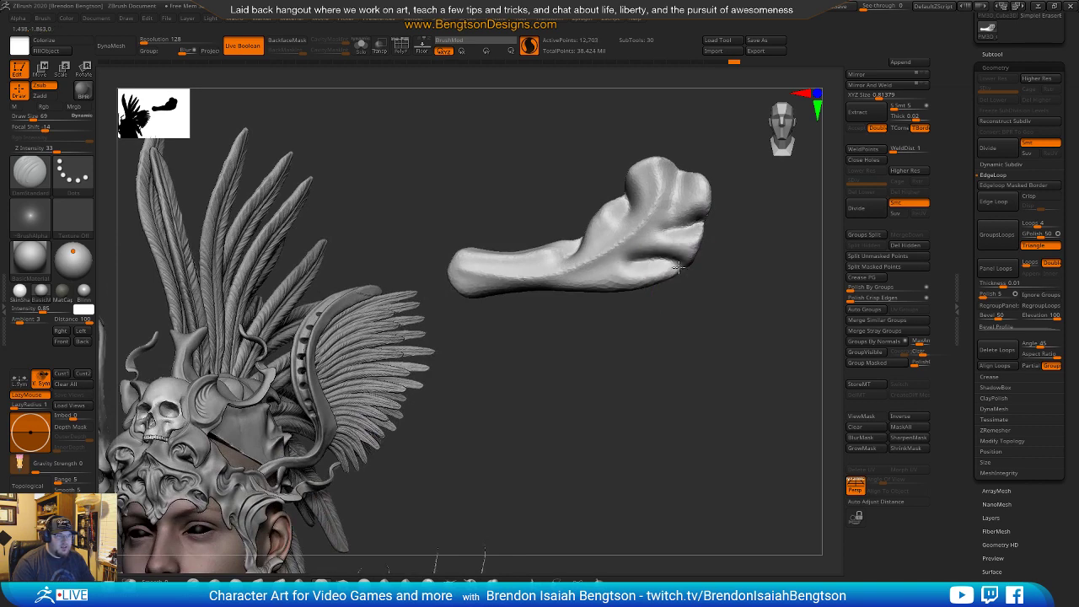
drag(673, 323, 680, 263)
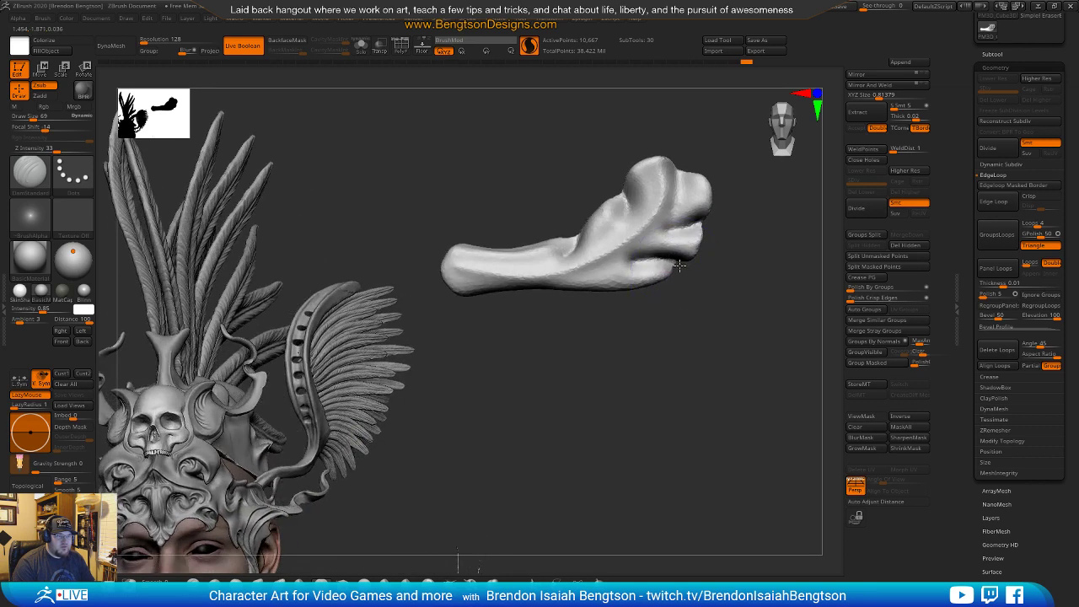
drag(671, 320, 680, 185)
mouse_move(671, 221)
mouse_down()
mouse_move(706, 196)
mouse_move(604, 250)
mouse_move(590, 248)
mouse_move(598, 222)
mouse_move(564, 263)
mouse_move(607, 222)
mouse_up()
drag(581, 324, 579, 313)
mouse_move(591, 269)
mouse_down()
mouse_move(657, 261)
mouse_move(607, 253)
mouse_move(622, 230)
mouse_move(631, 246)
mouse_move(589, 253)
mouse_up()
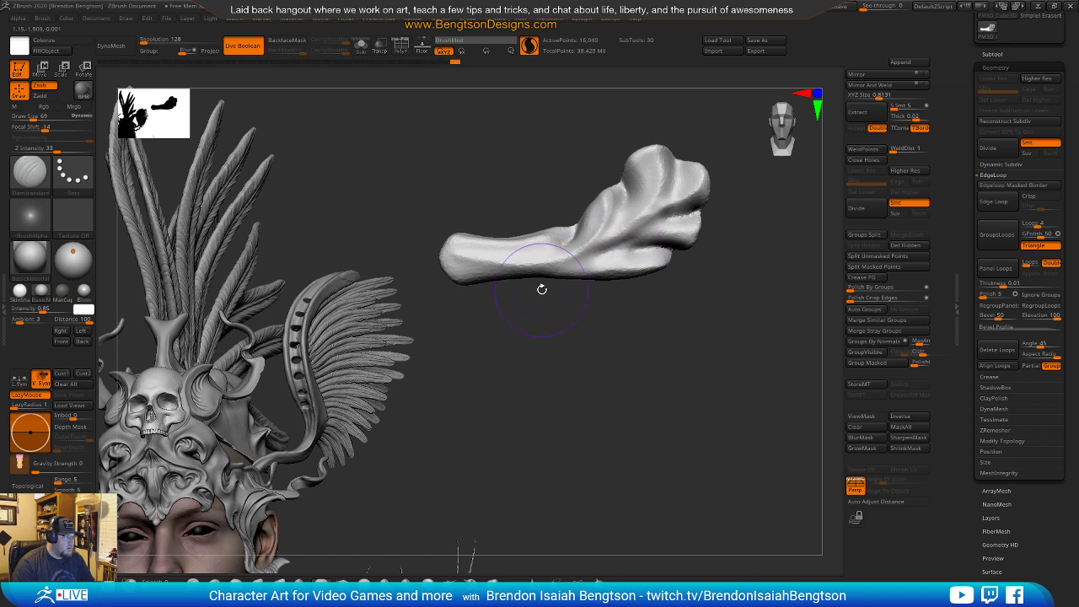
Bend the stem into a tapered, upward-curling tip with Move Topological at draw sizes 77 and 95.
key(b)
key(m)
key(t)
key(space)
mouse_move(524, 236)
mouse_down()
mouse_move(541, 249)
mouse_move(453, 247)
mouse_up()
mouse_move(468, 311)
mouse_down()
mouse_move(474, 324)
mouse_move(484, 313)
mouse_up()
drag(459, 225, 467, 266)
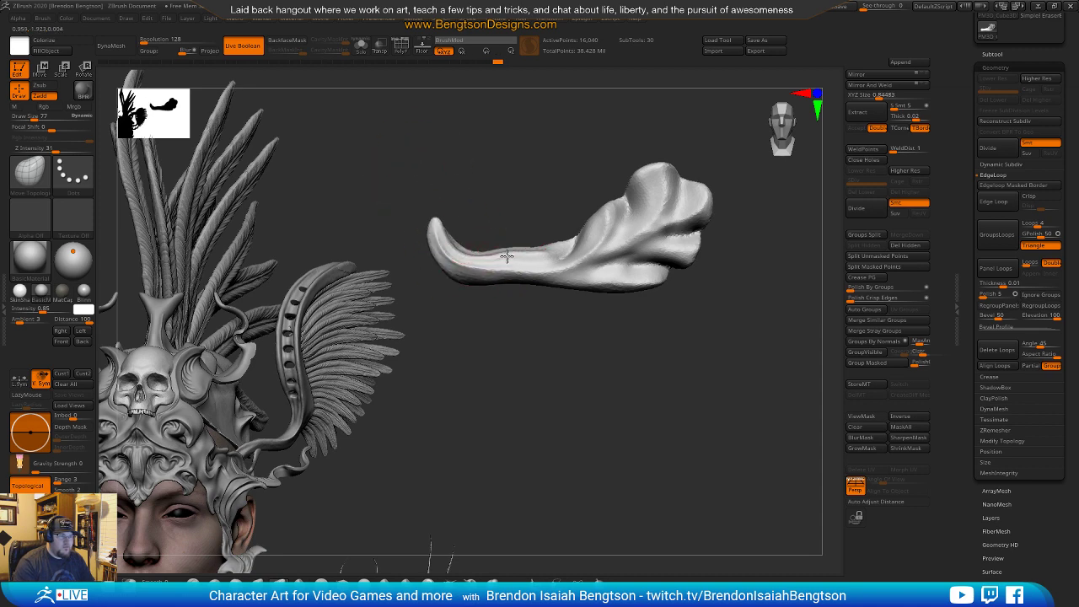
key(space)
drag(547, 359, 527, 283)
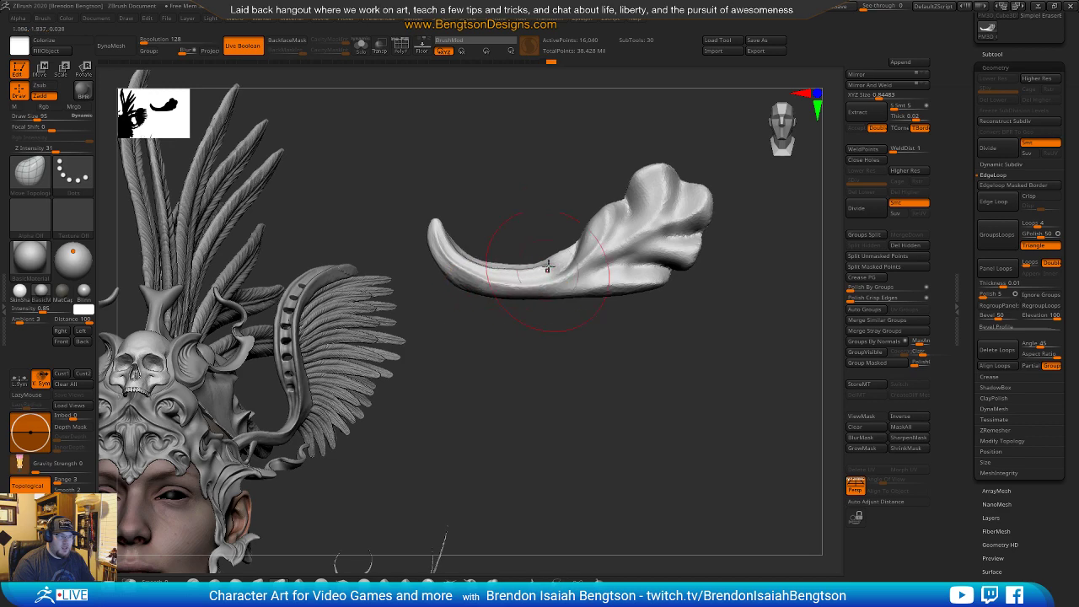
drag(578, 376, 533, 257)
Refine the grooves between the leaf's lobes with DamStandard at draw size 58 and smooth the form from several angles.
key(b)
key(d)
key(s)
key(space)
mouse_move(623, 243)
mouse_down()
mouse_move(609, 243)
mouse_move(670, 151)
mouse_up()
key(ctrl+z)
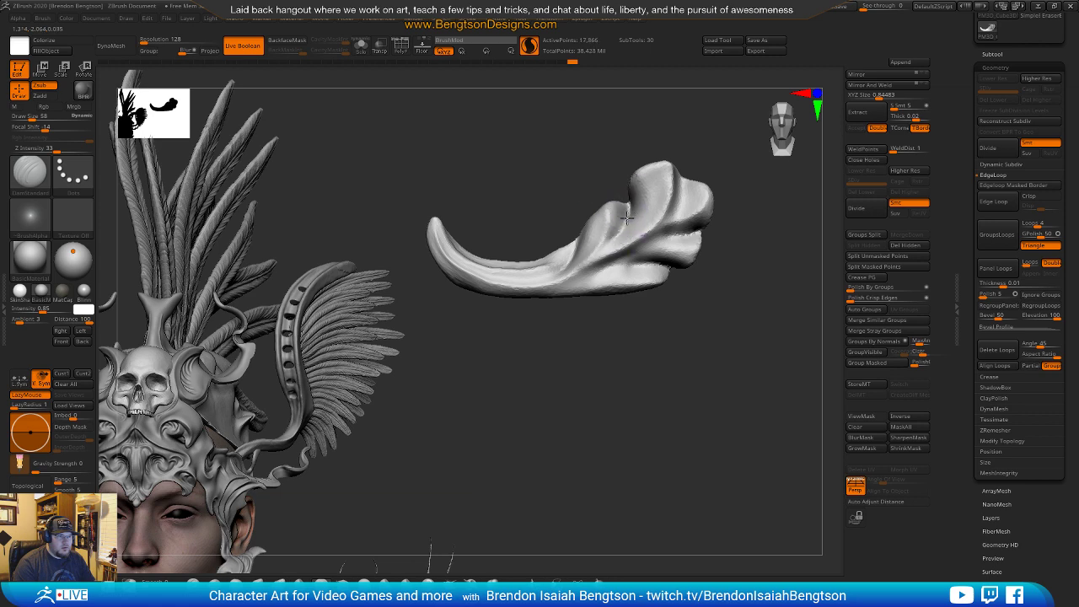
mouse_move(602, 166)
mouse_down()
mouse_move(571, 209)
mouse_move(568, 193)
mouse_up()
mouse_move(565, 249)
mouse_down()
mouse_move(561, 260)
mouse_move(570, 228)
mouse_move(549, 253)
mouse_move(558, 249)
mouse_up()
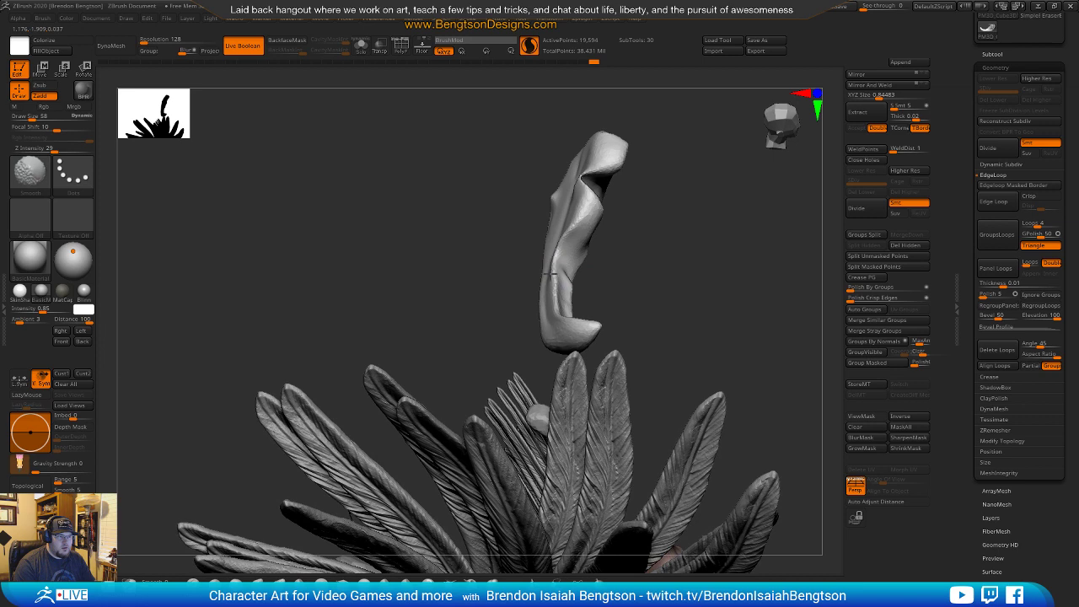
drag(665, 266, 553, 152)
alt+drag(560, 314, 582, 531)
alt+drag(578, 351, 578, 428)
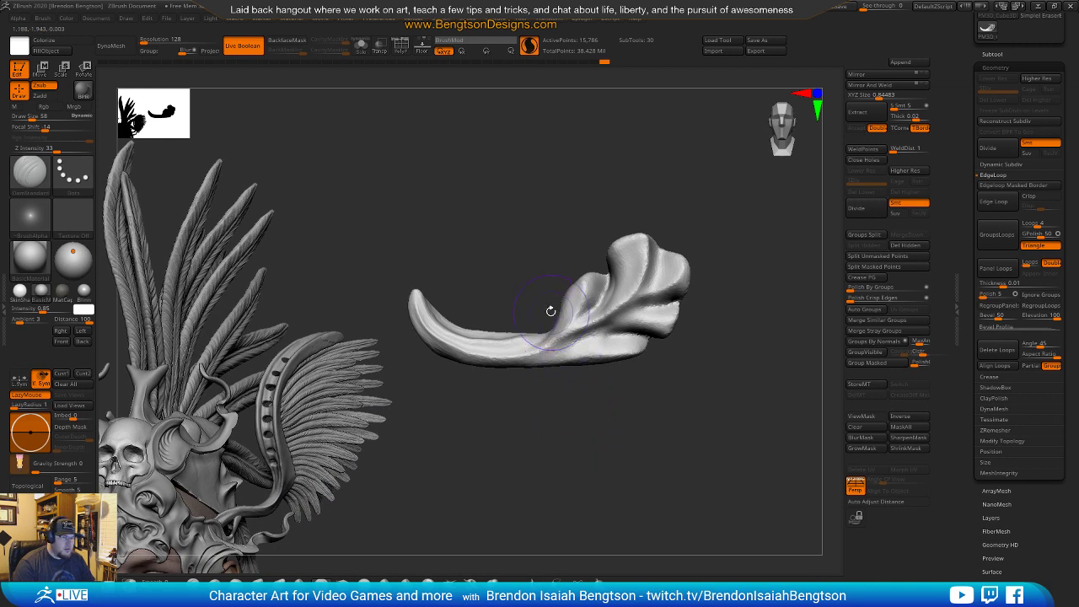
Pull a small thorn from the stem's inner edge near the leaf with SnakeHook at draw size 30, undoing the other pulls.
click(469, 579)
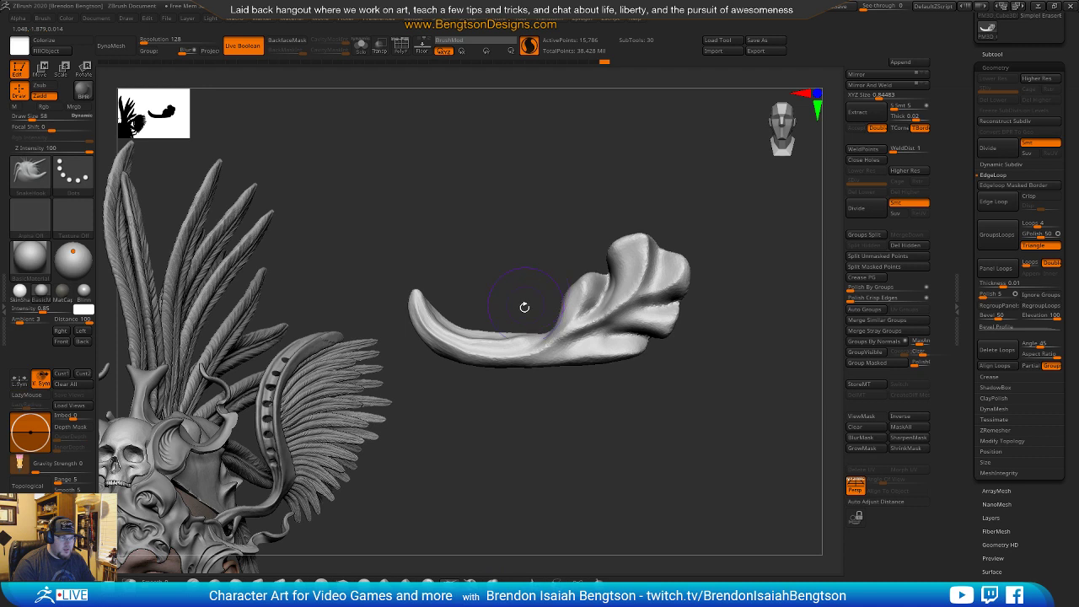
mouse_move(527, 340)
mouse_down()
mouse_move(525, 302)
mouse_move(534, 310)
mouse_move(522, 293)
mouse_up()
key(ctrl+z)
key(space)
key(ctrl+z)
drag(537, 338, 538, 316)
drag(586, 287, 588, 268)
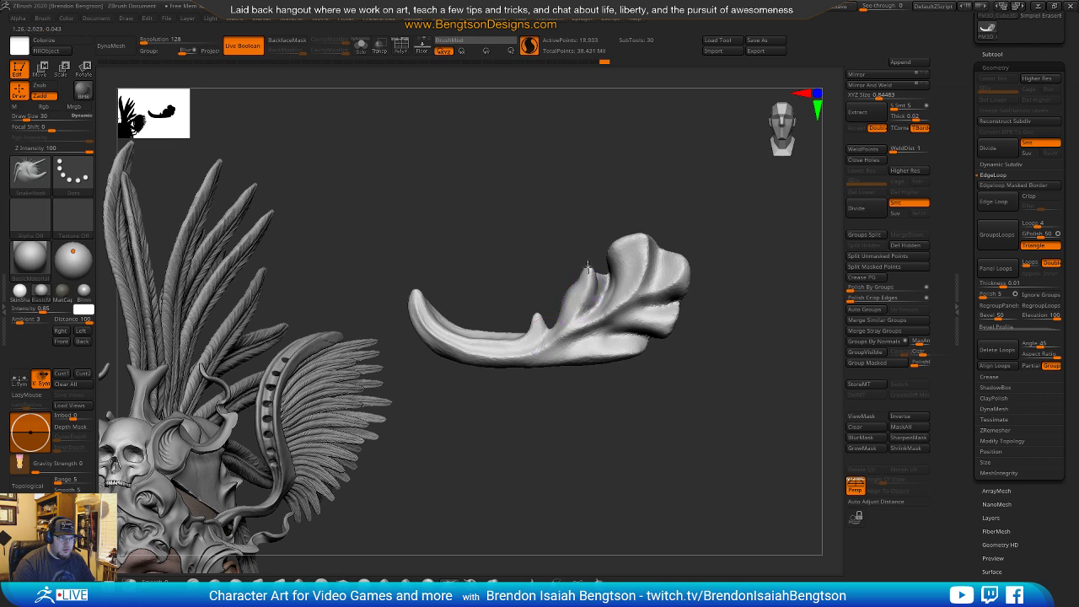
key(ctrl+z)
drag(607, 414, 607, 361)
key(ctrl+z)
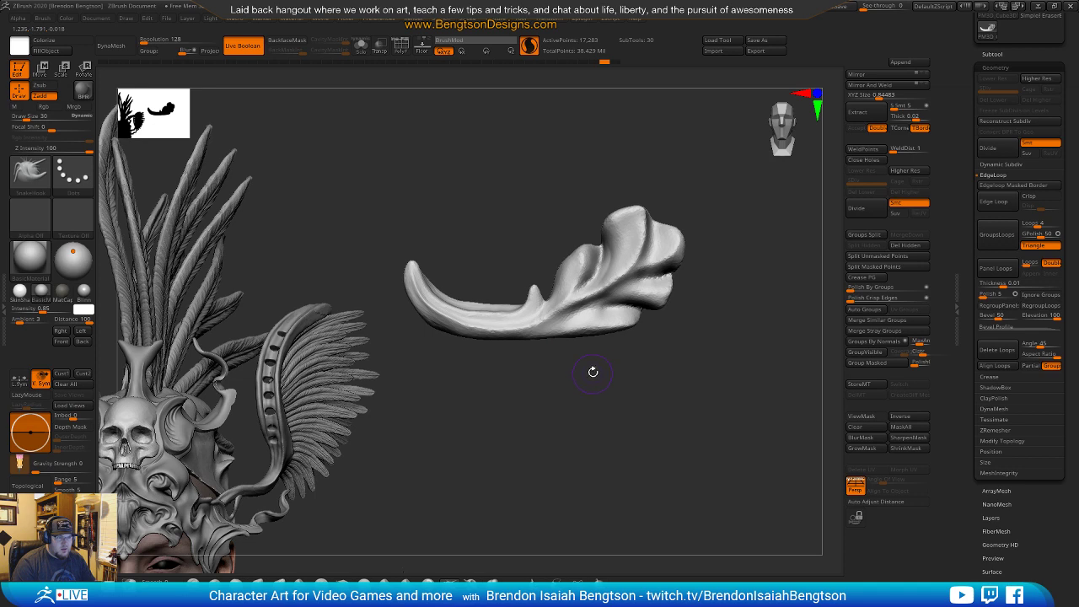
mouse_move(597, 413)
mouse_down()
mouse_move(607, 431)
mouse_move(605, 422)
mouse_up()
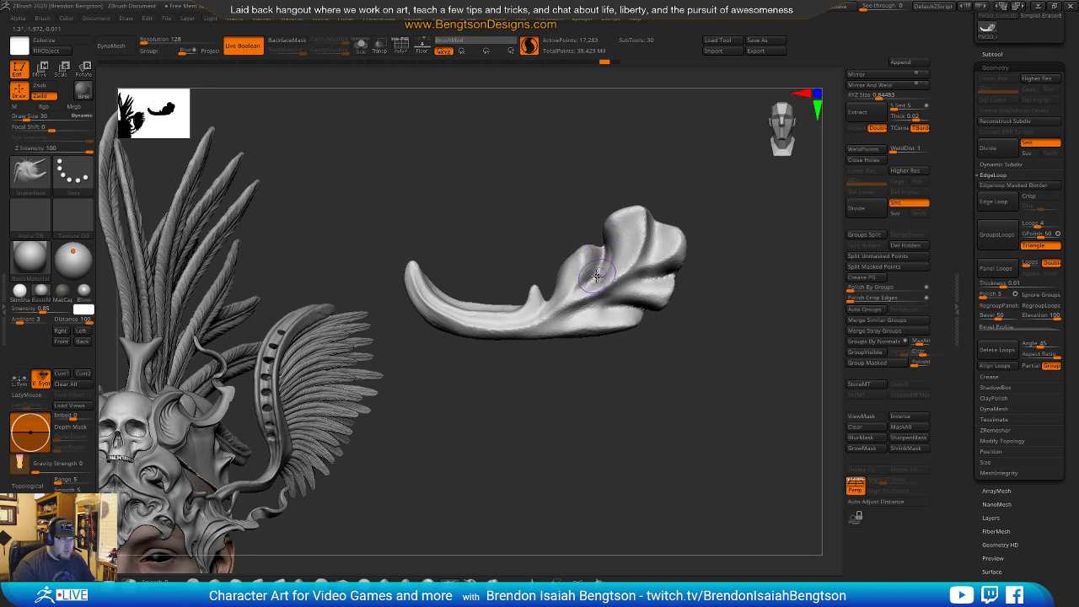
Mirror the leaf ornament to the opposite side of the character.
click(884, 76)
drag(653, 195, 674, 314)
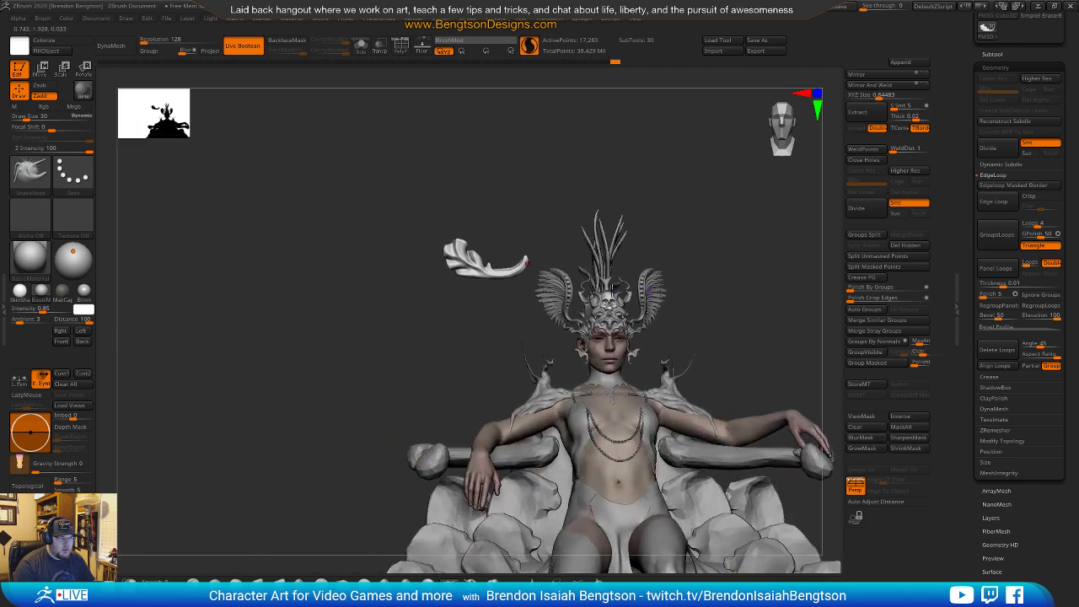
alt+drag(441, 326, 345, 258)
mouse_move(338, 215)
mouse_down()
mouse_move(422, 228)
mouse_move(559, 308)
mouse_up()
mouse_move(601, 278)
alt+mouse_down()
mouse_move(619, 312)
mouse_move(579, 343)
alt+mouse_up()
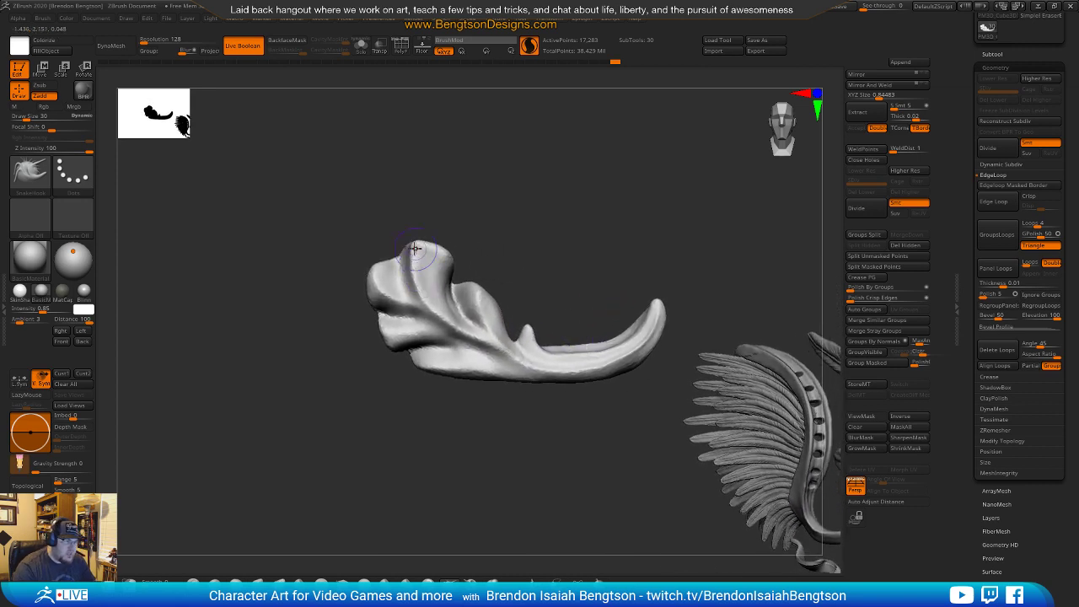
Carve finer grooves along the veins and lobes of the mirrored leaf with DamStandard at draw size 30.
key(b)
key(d)
key(s)
drag(410, 250, 472, 340)
drag(418, 288, 508, 356)
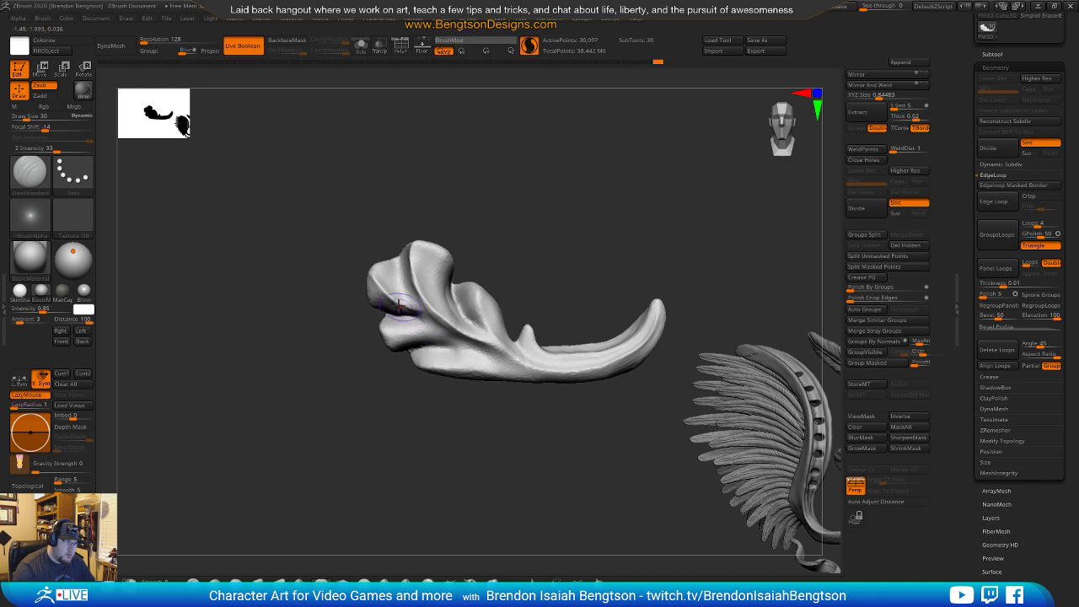
right_drag(402, 255, 390, 304)
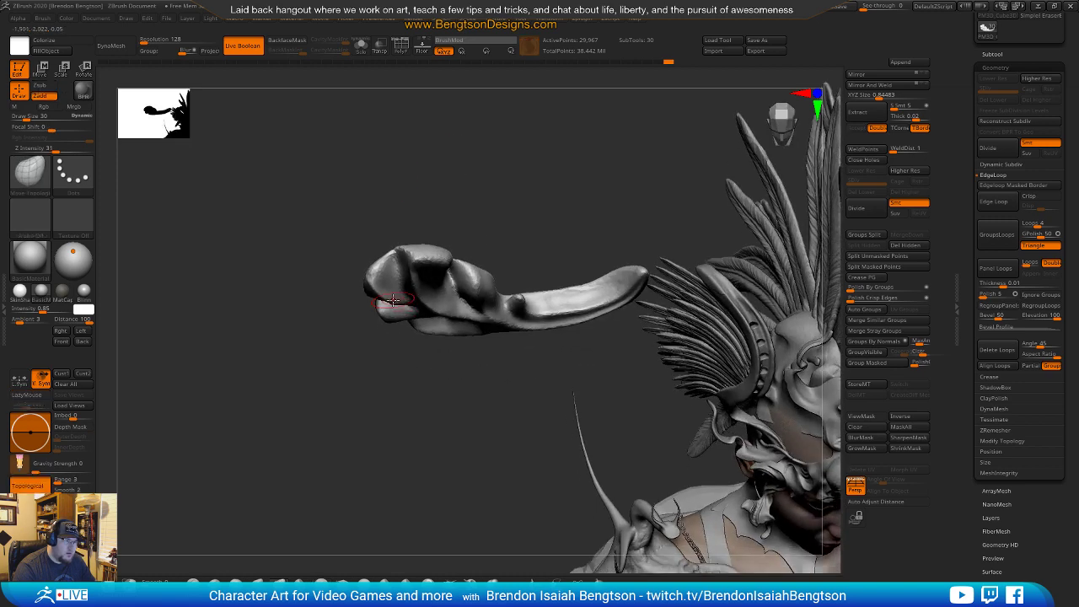
Carve the groove between the leaf's lower lobes with DamStandard at draw size 30.
drag(394, 297, 393, 294)
mouse_move(461, 220)
mouse_down()
mouse_move(470, 151)
mouse_move(467, 161)
mouse_up()
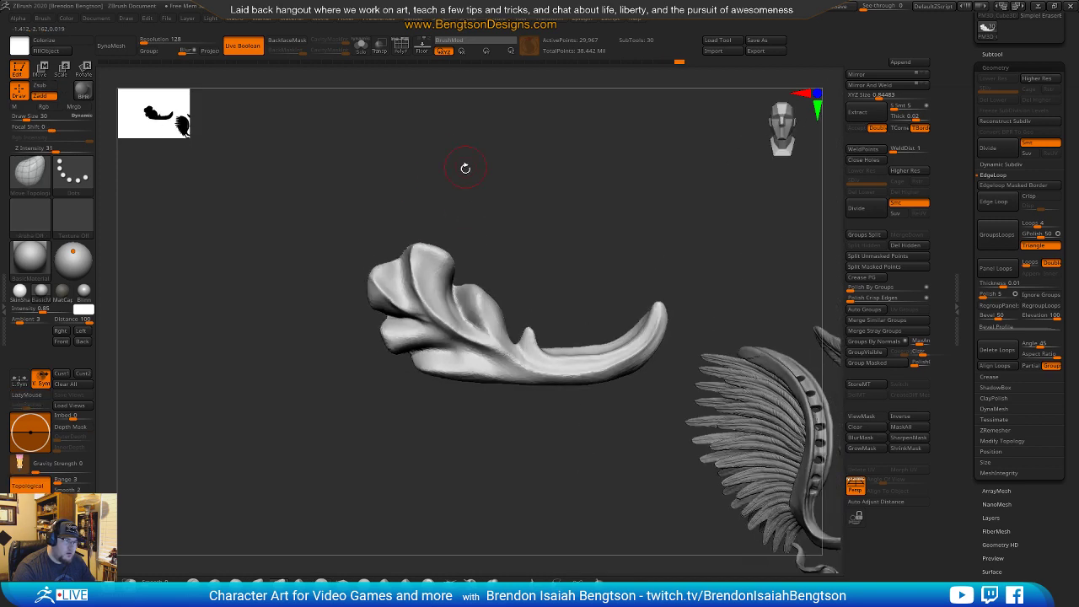
key(b)
key(d)
key(s)
drag(508, 236, 489, 236)
alt+drag(489, 235, 475, 193)
drag(430, 321, 414, 315)
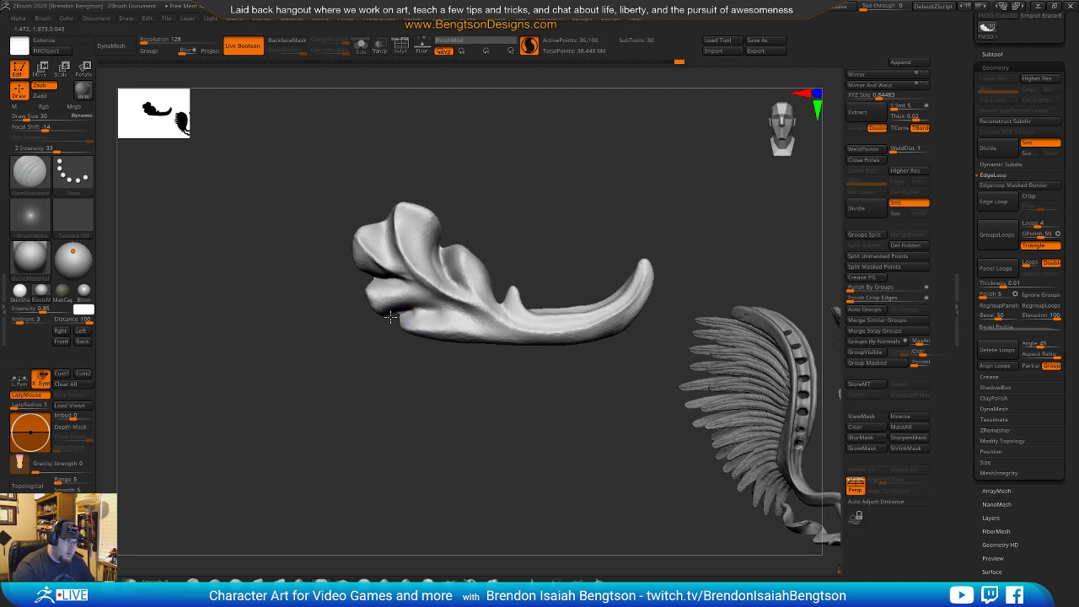
mouse_move(405, 312)
mouse_down()
mouse_move(456, 316)
mouse_move(442, 314)
mouse_up()
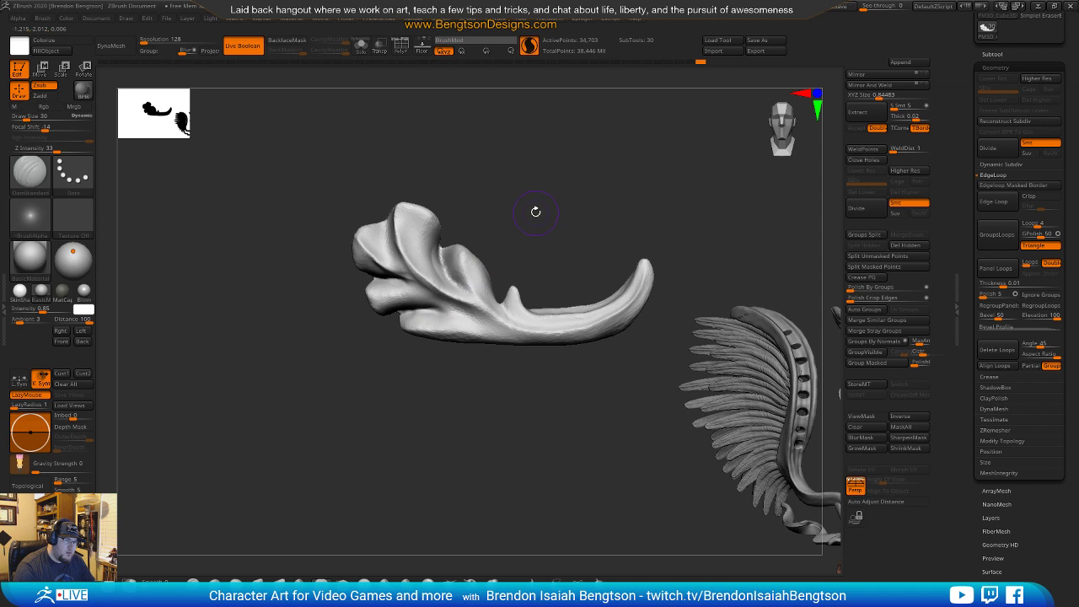
Pull the leaf's inner lobe into a point and lengthen the stem's thorn with Move Topological at draw size 30.
alt+drag(534, 216, 491, 187)
key(b)
key(m)
key(t)
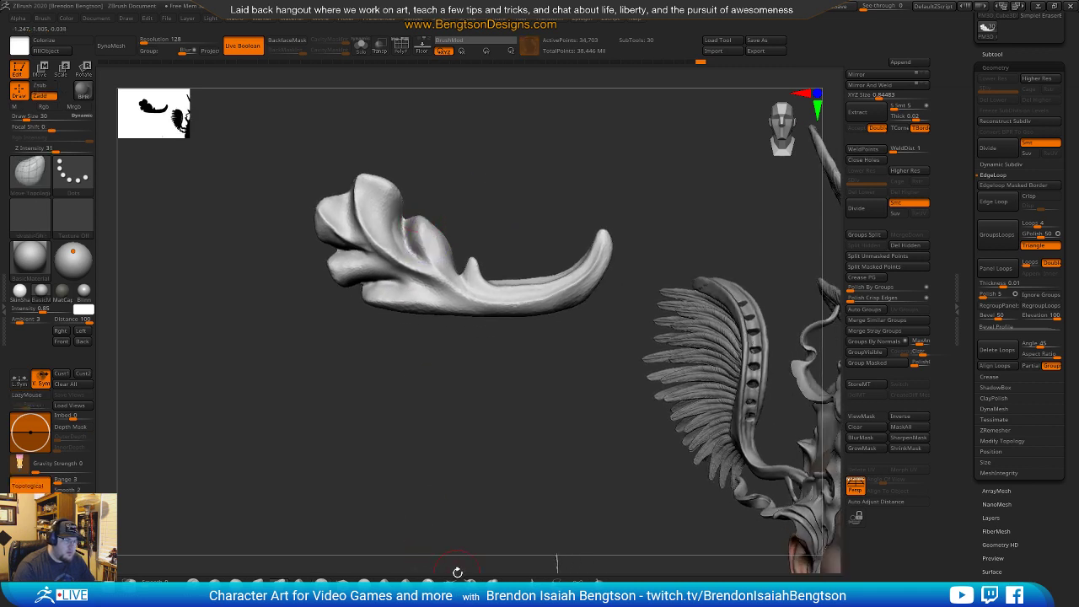
drag(424, 218, 494, 243)
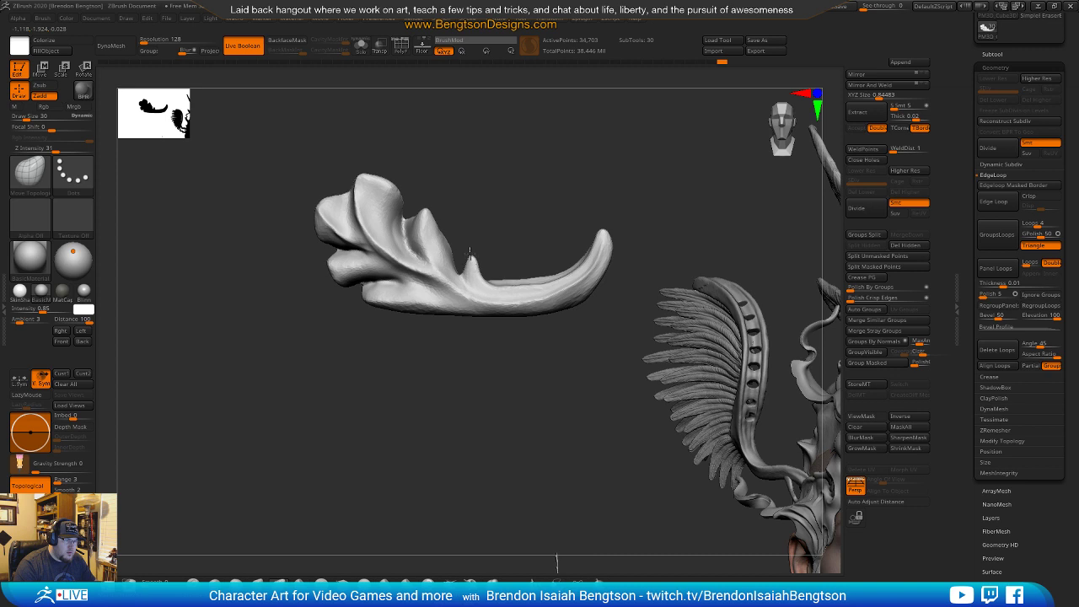
drag(458, 246, 468, 248)
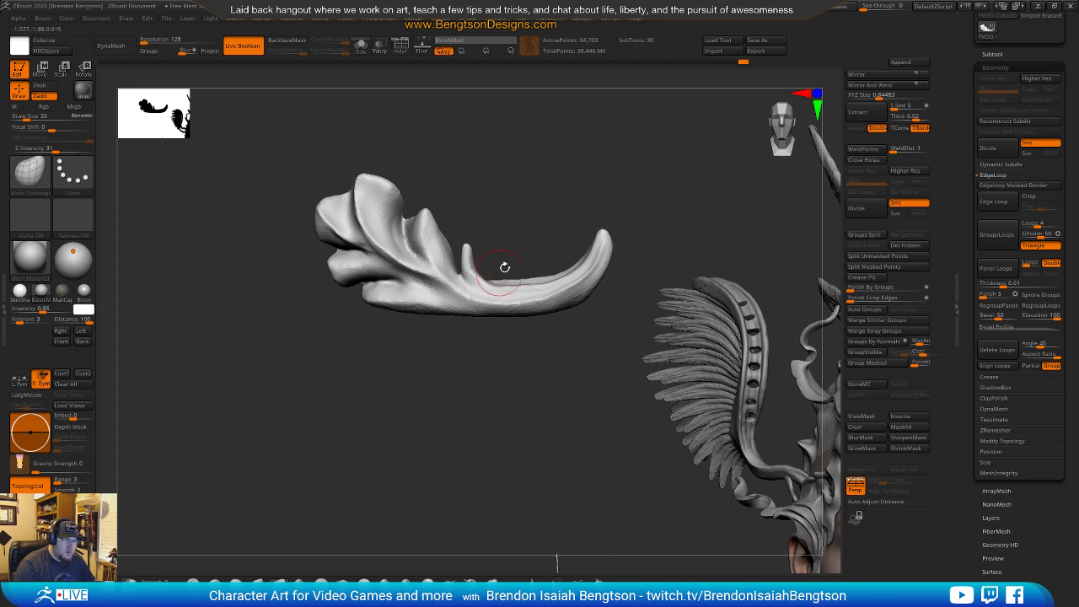
Reshape the stem's curve and the lobe nearest the stem on the lower edge with Move Topological at draw size 45.
alt+drag(551, 227, 557, 208)
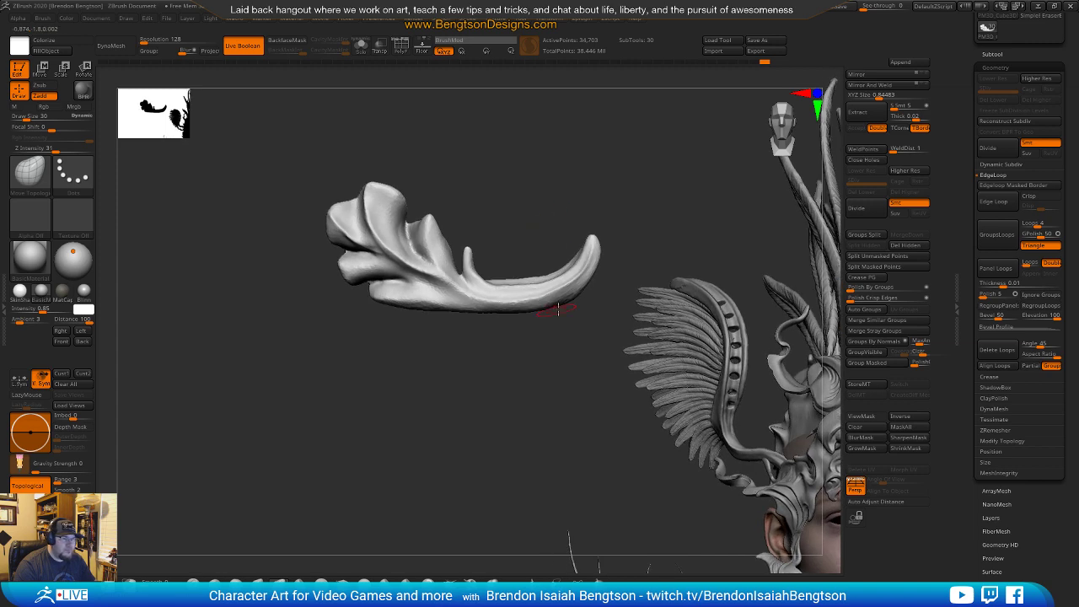
drag(572, 338, 569, 293)
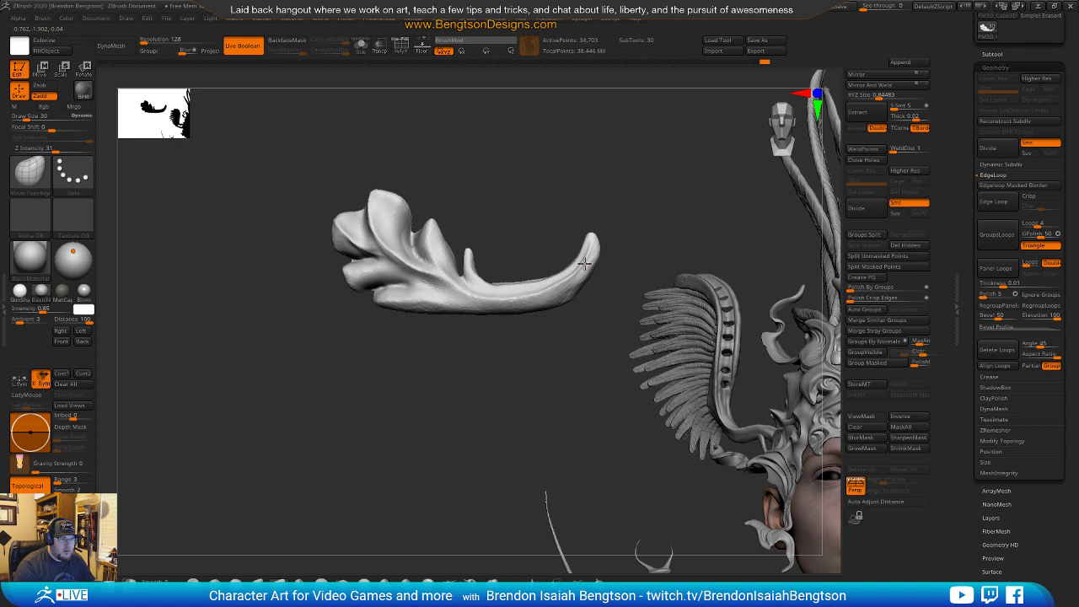
drag(565, 356, 570, 301)
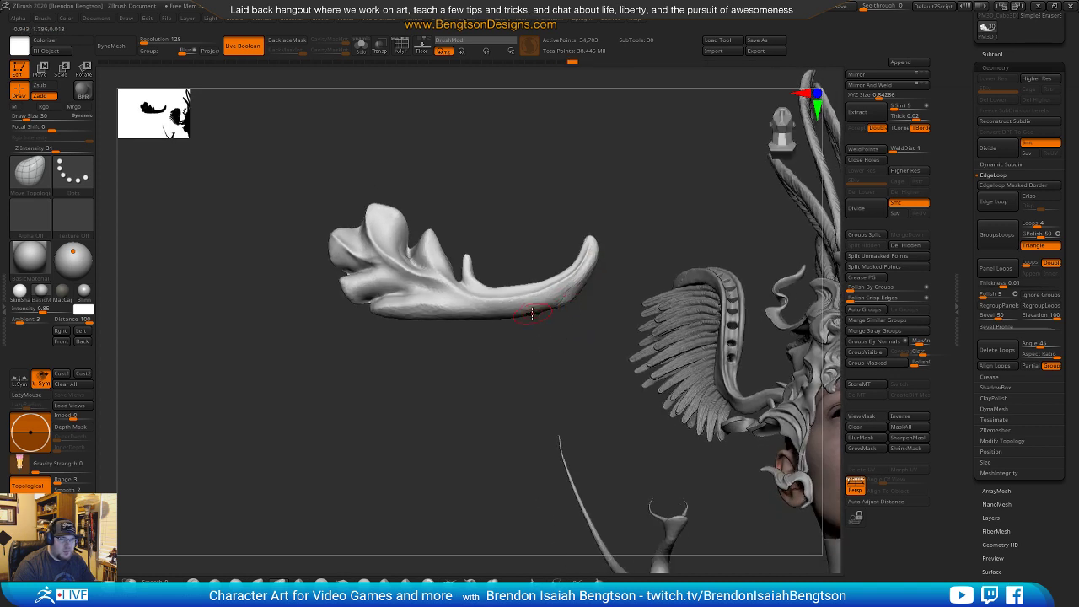
mouse_move(513, 361)
mouse_down()
mouse_move(515, 393)
mouse_move(504, 345)
mouse_up()
key(space)
mouse_move(461, 319)
mouse_down()
mouse_move(508, 336)
mouse_move(521, 303)
mouse_move(560, 294)
mouse_move(543, 309)
mouse_move(590, 281)
mouse_move(548, 309)
mouse_move(497, 306)
mouse_move(514, 305)
mouse_up()
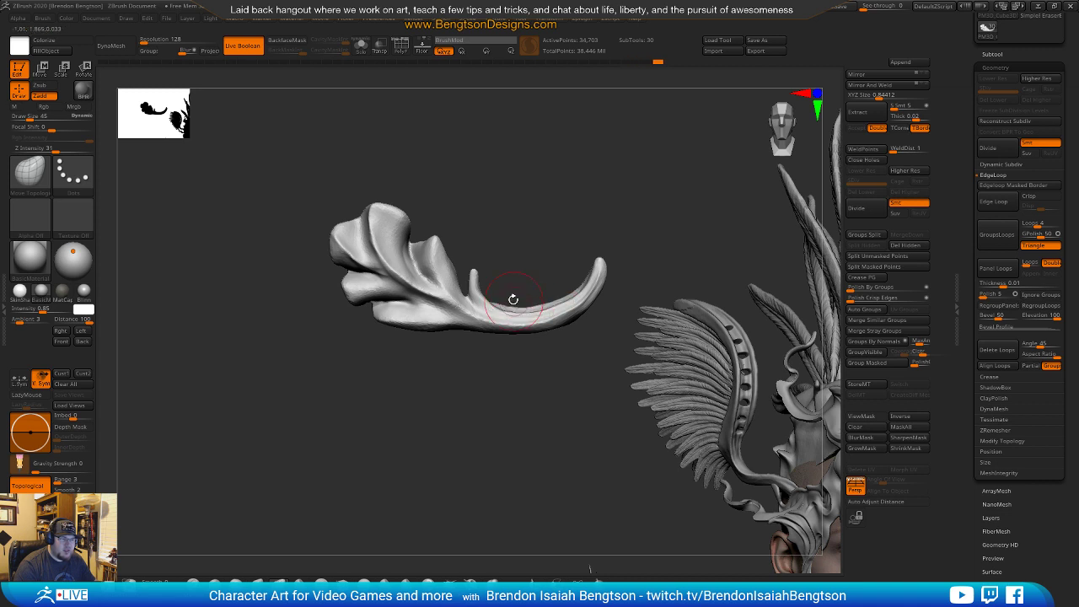
mouse_move(386, 326)
mouse_down()
mouse_move(385, 335)
mouse_move(390, 315)
mouse_move(439, 402)
mouse_up()
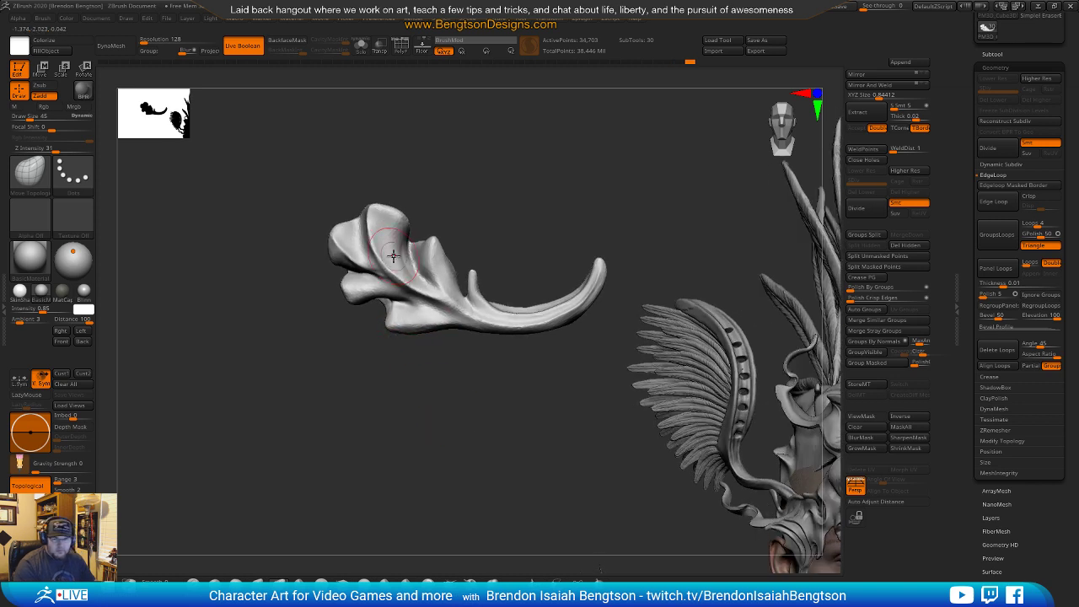
drag(539, 402, 503, 408)
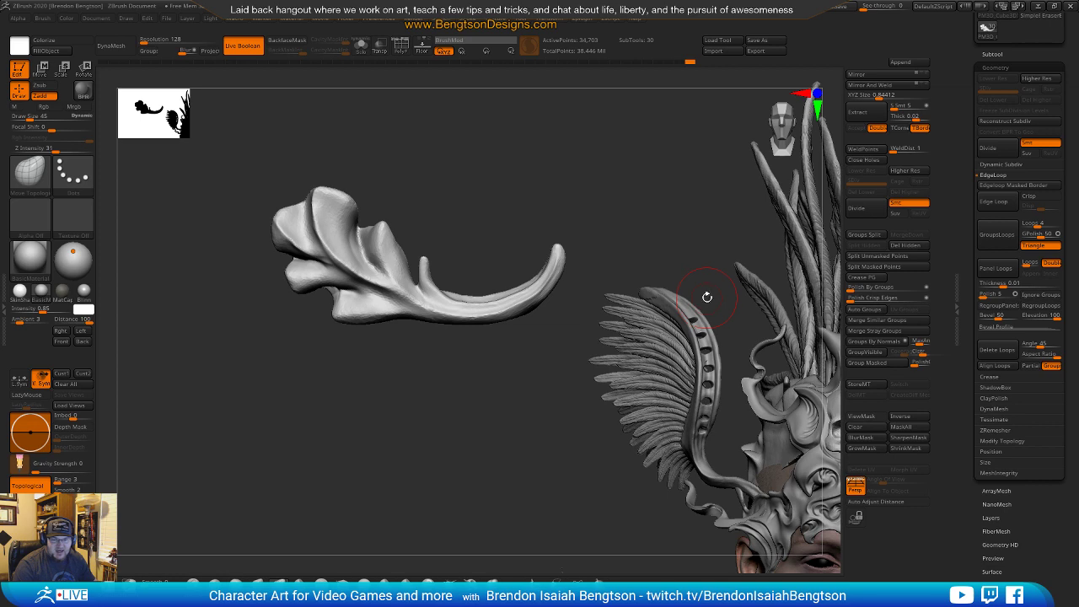
Touch up the leaf's grooves with DamStandard and deepen the notches between the lobes with Move Topological at draw size 23.
drag(612, 194, 596, 232)
mouse_move(416, 174)
mouse_down()
mouse_move(361, 265)
mouse_move(367, 190)
mouse_up()
key(b)
key(d)
key(s)
key(b)
key(m)
key(t)
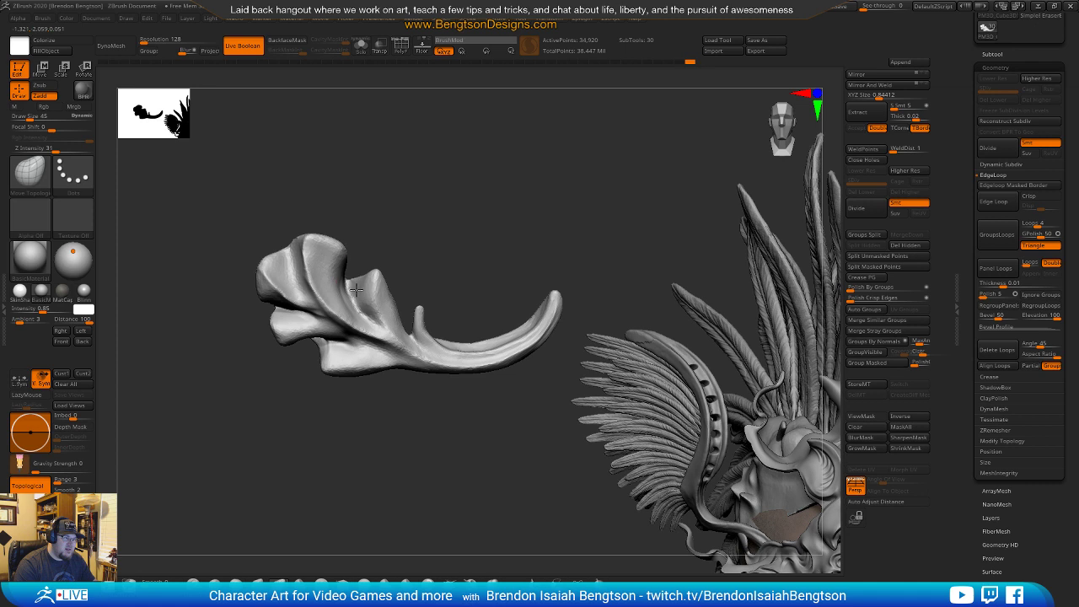
key(space)
mouse_move(348, 281)
mouse_down()
mouse_move(368, 234)
mouse_move(337, 217)
mouse_up()
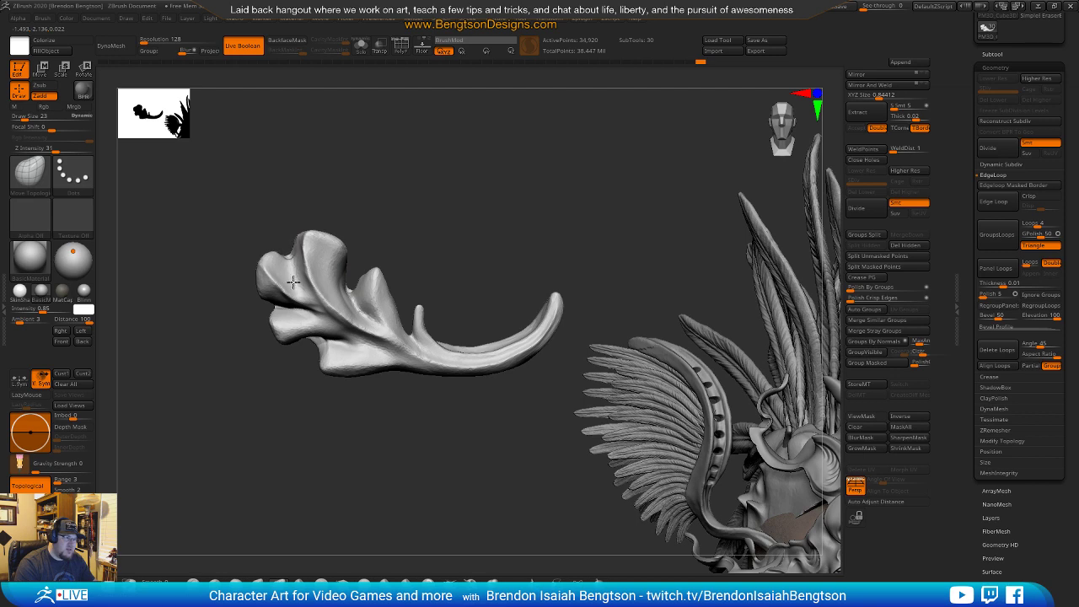
alt+drag(412, 143, 403, 262)
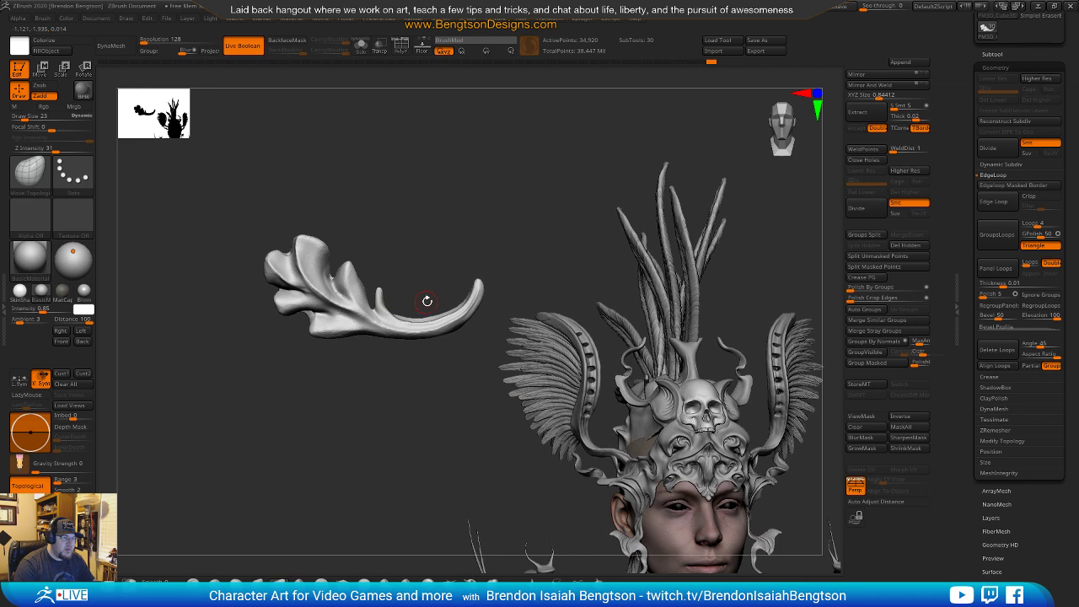
alt+drag(465, 244, 456, 291)
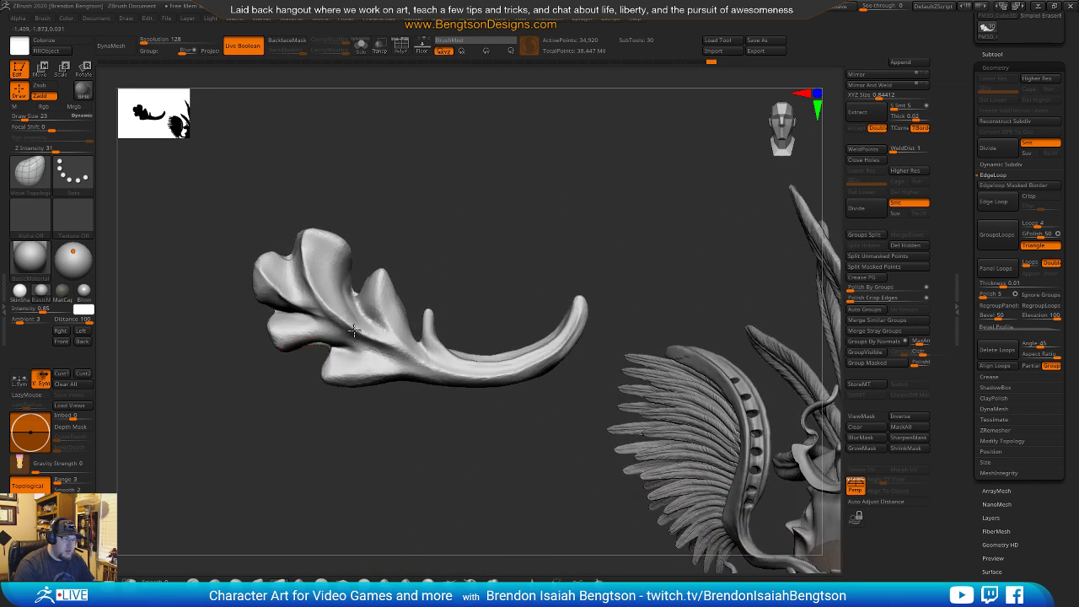
Smooth the outer edges and gaps between the leaf's lobes from the side at draw size 23.
drag(313, 395, 373, 356)
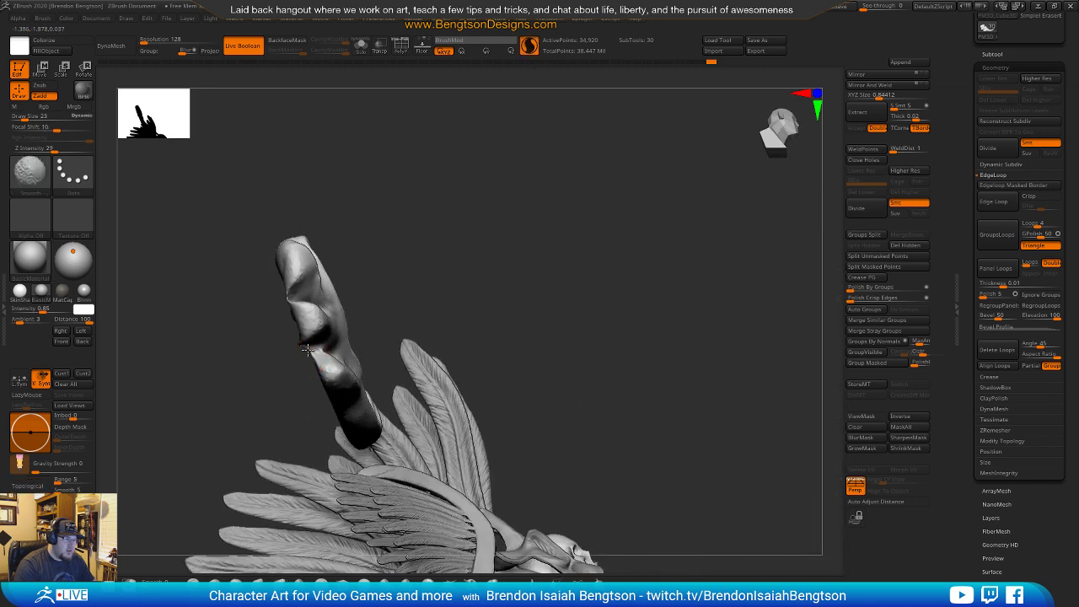
shift+drag(307, 350, 304, 343)
mouse_move(389, 252)
mouse_down()
mouse_move(451, 249)
mouse_move(477, 213)
mouse_up()
mouse_move(283, 303)
mouse_down()
mouse_move(209, 321)
mouse_move(228, 336)
mouse_move(228, 359)
mouse_move(242, 346)
mouse_move(251, 355)
mouse_up()
mouse_move(378, 368)
alt+mouse_down()
mouse_move(391, 309)
mouse_move(272, 305)
mouse_move(324, 236)
mouse_move(320, 226)
mouse_move(304, 279)
mouse_move(399, 289)
alt+mouse_up()
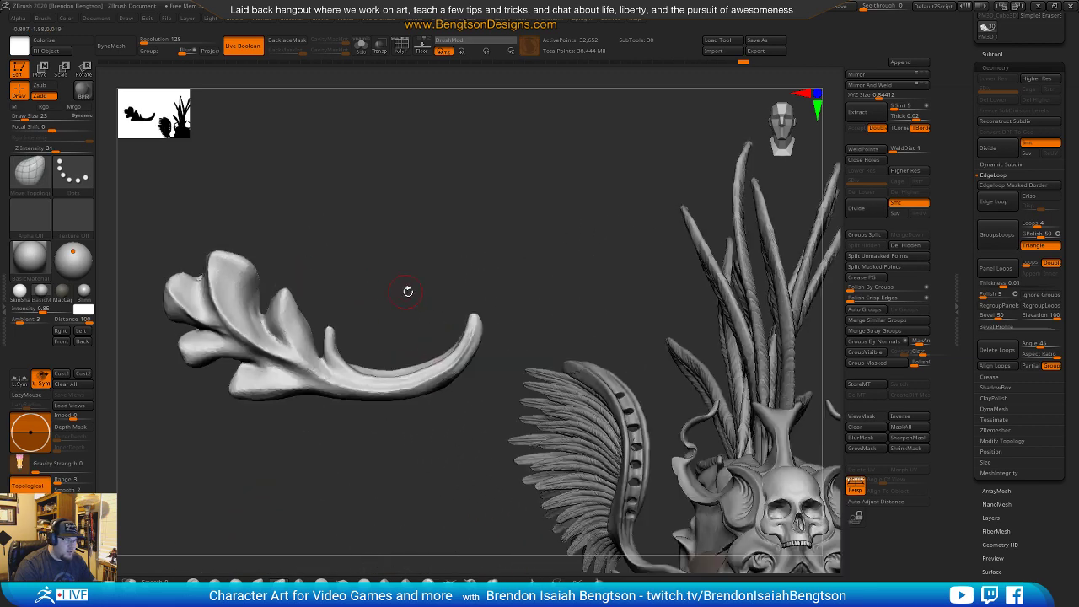
Cut the curled tip off the stem by hiding and deleting that part, and smooth the closed end.
mouse_move(512, 288)
ctrl+alt+shift+mouse_down()
mouse_move(428, 275)
mouse_move(396, 363)
mouse_move(474, 367)
ctrl+alt+shift+mouse_up()
key(b)
key(m)
key(t)
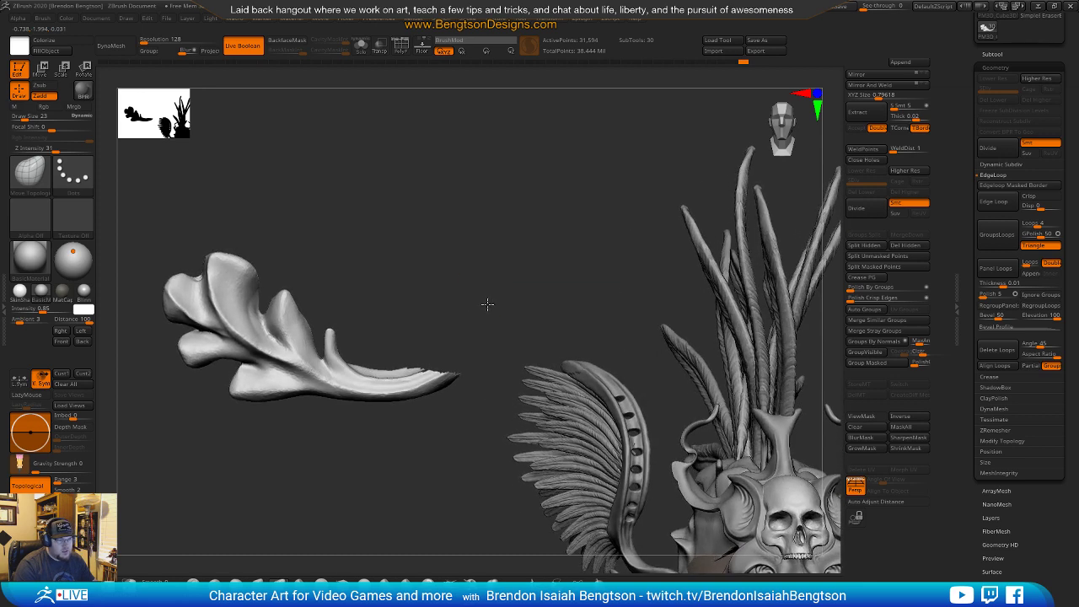
click(904, 245)
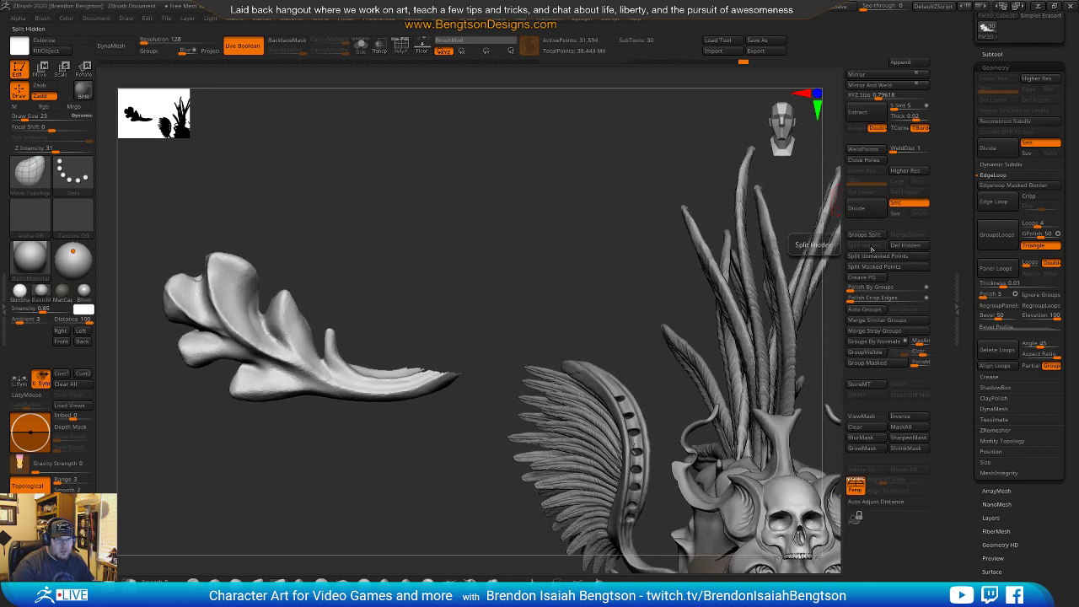
key(shift)
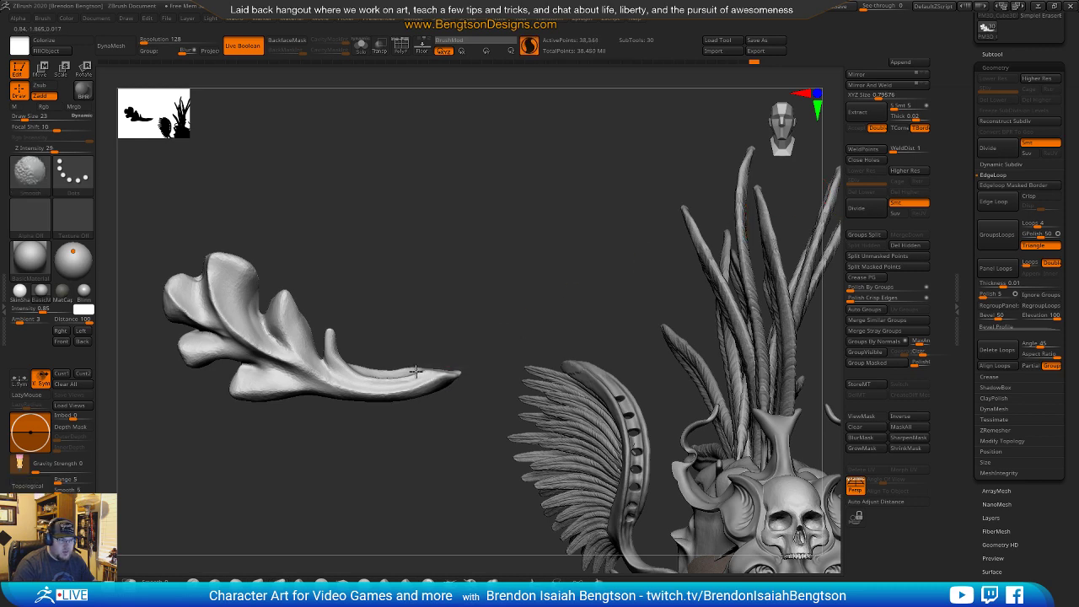
Reshape and smooth the back of the shortened stem with Move Topological at draw size 42.
drag(424, 329, 393, 344)
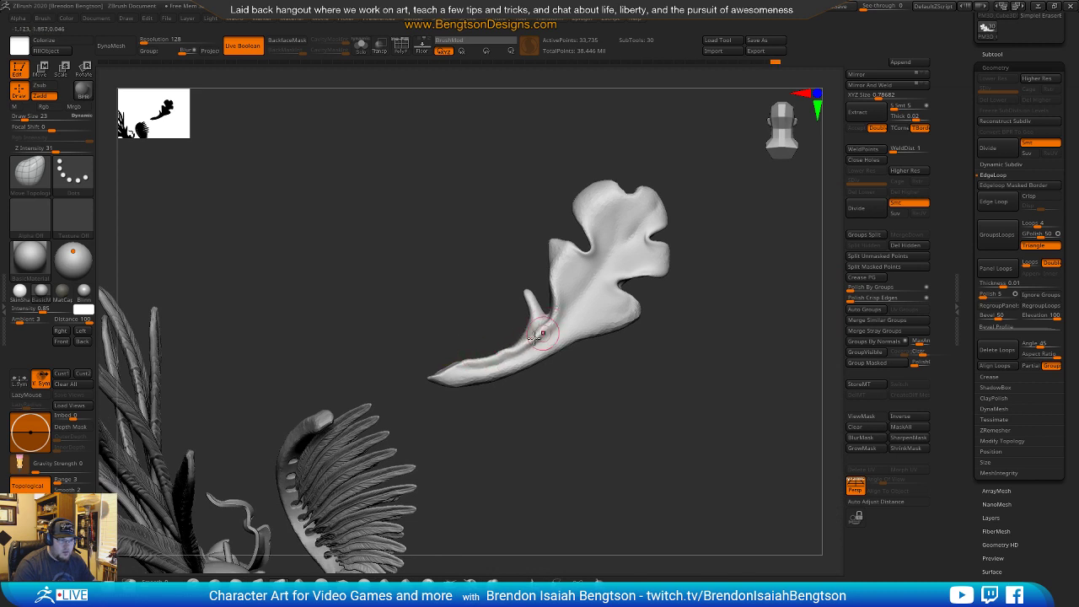
key(space)
mouse_move(454, 364)
mouse_down()
mouse_move(466, 369)
mouse_move(437, 376)
mouse_move(502, 360)
mouse_up()
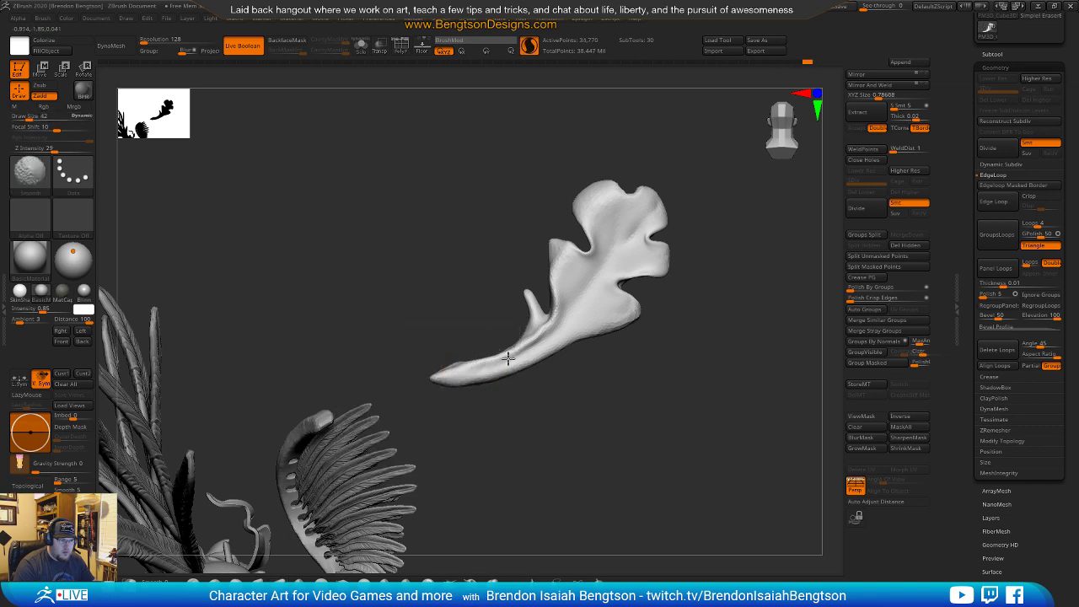
drag(420, 336, 430, 527)
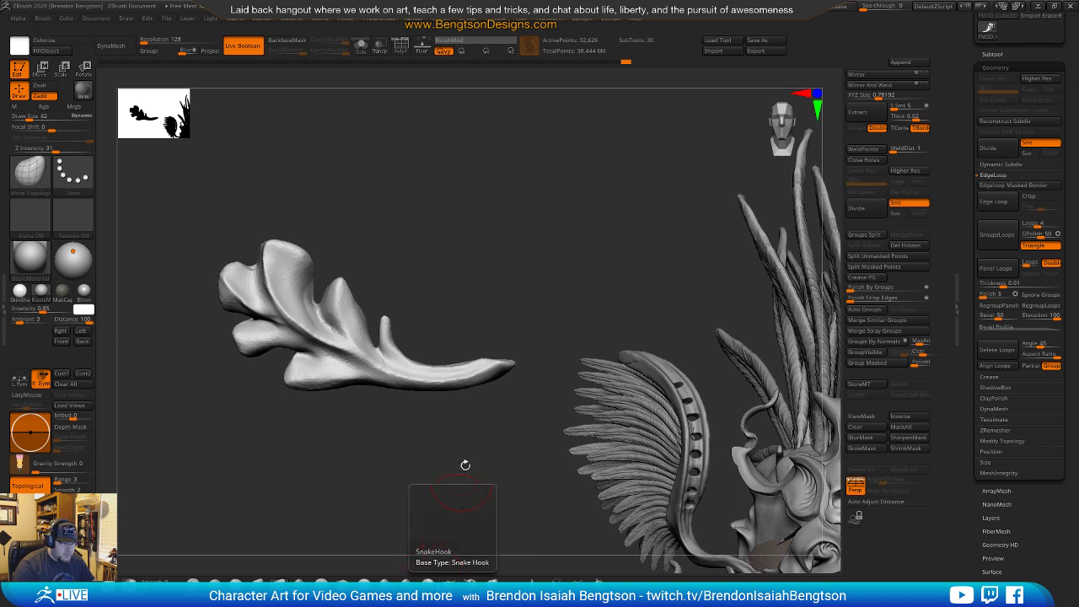
Twist the stem's end into a small curl with the Spiral brush at draw size 124, undoing the first attempts.
key(b)
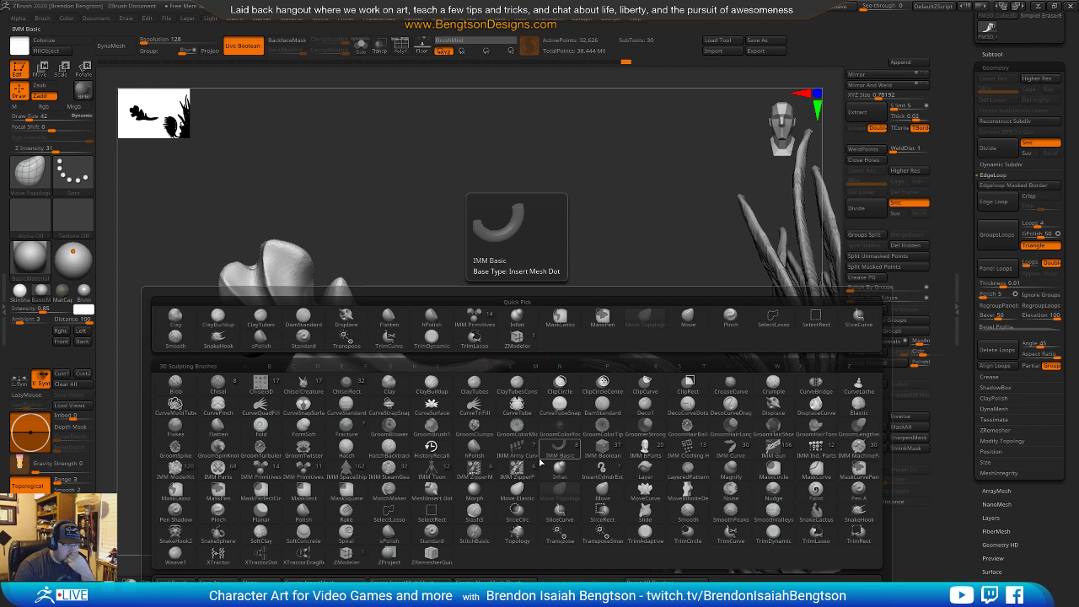
click(346, 530)
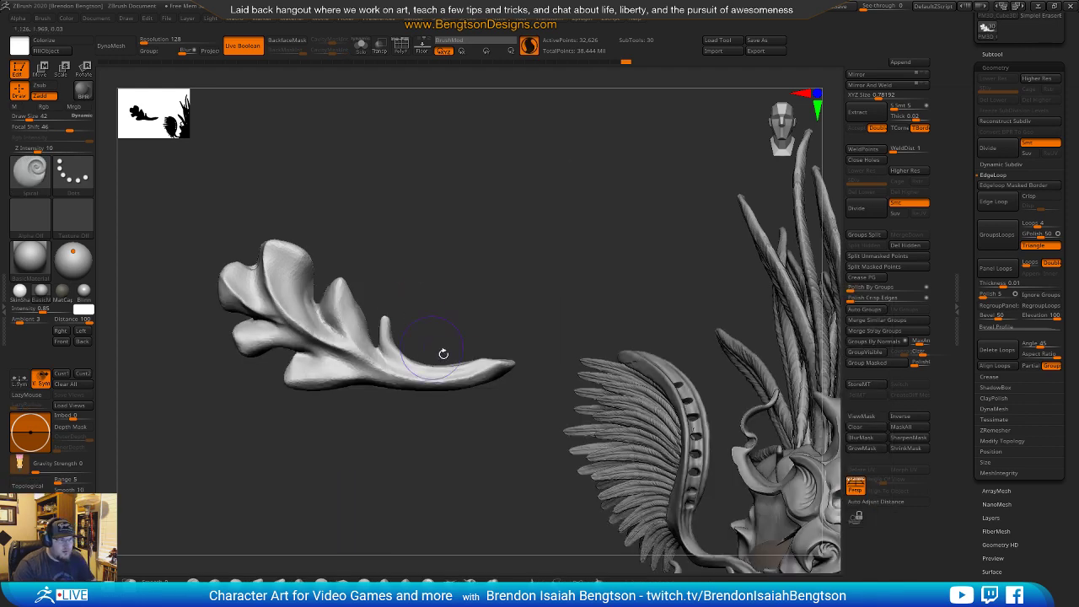
key(space)
mouse_move(479, 365)
mouse_down()
mouse_move(503, 356)
mouse_move(470, 358)
mouse_up()
key(ctrl+z)
key(ctrl+z)
key(space)
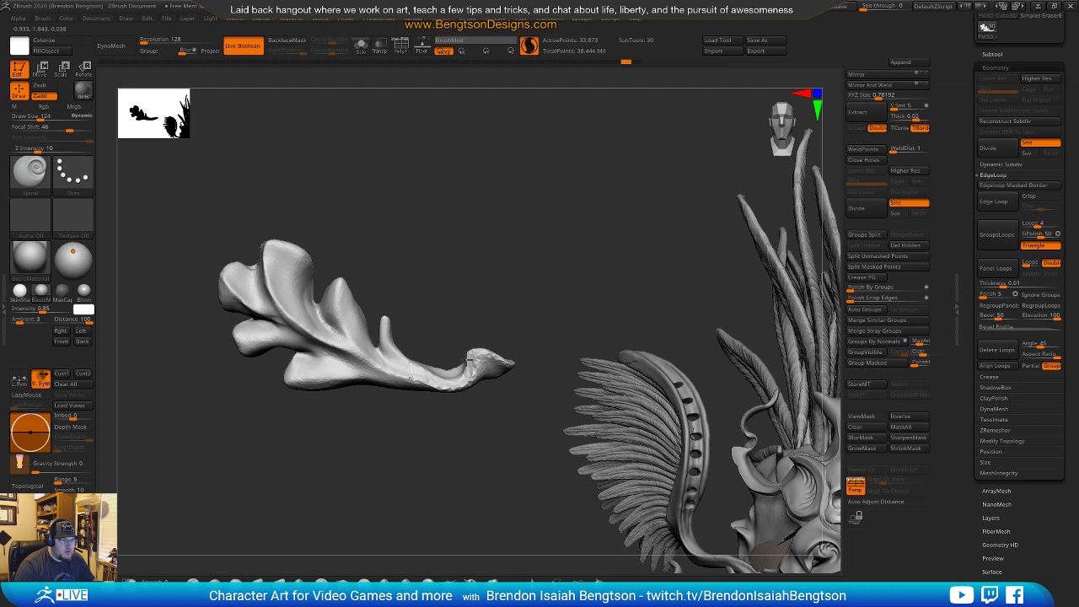
drag(483, 429, 466, 426)
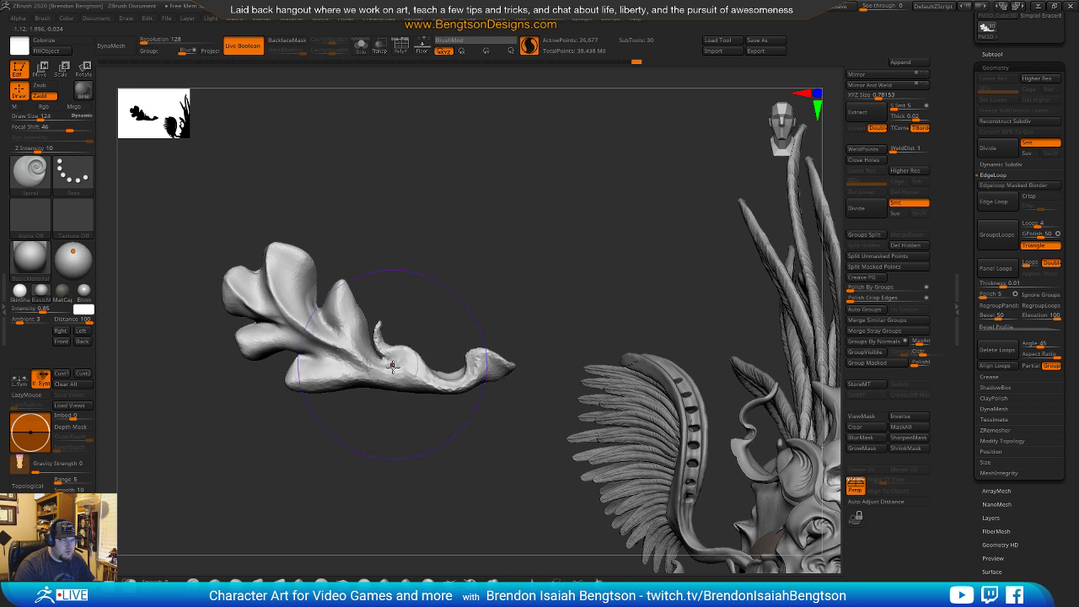
Try to twist the stem around the thorn with the Spiral brush at draw size 124.
drag(390, 361, 405, 371)
key(ctrl+z)
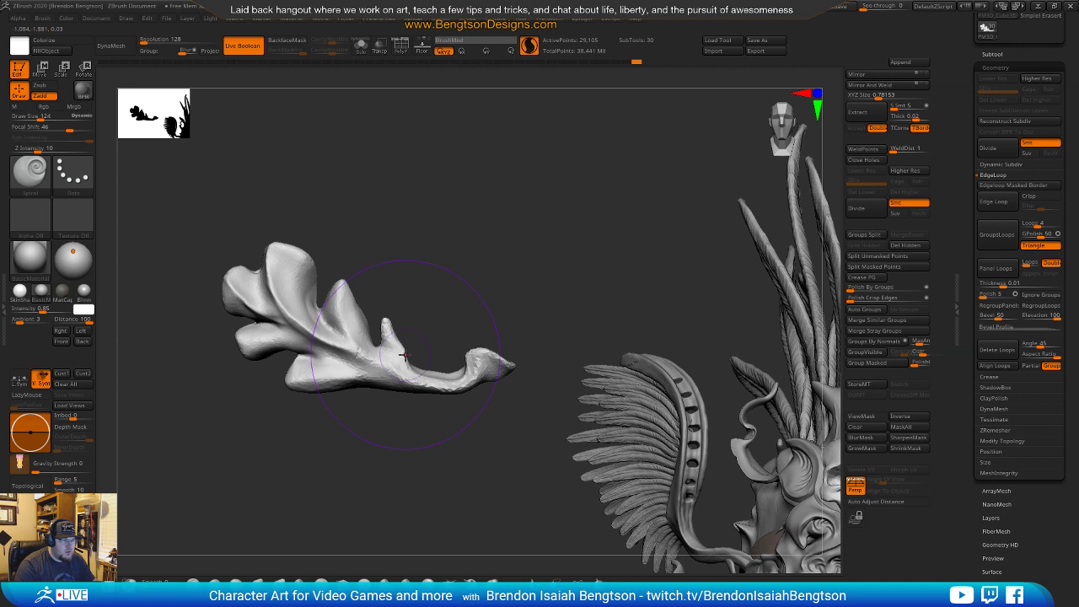
key(ctrl+shift+z)
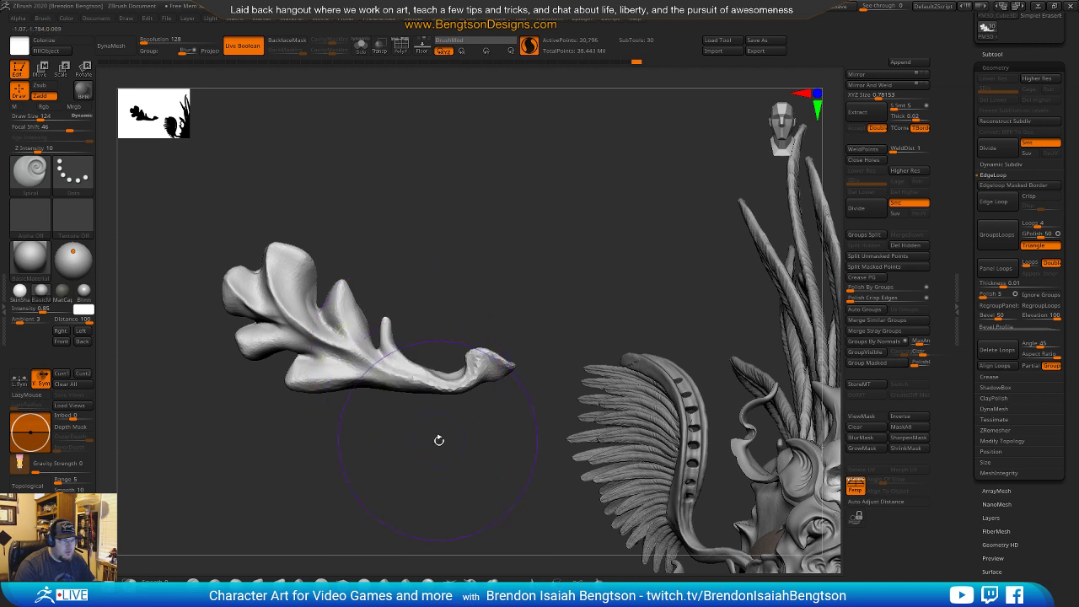
Bend the twisted stem tip into a cleaner hook with Move Topological at draw size 48.
key(b)
key(m)
key(t)
key(space)
mouse_move(498, 347)
mouse_down()
mouse_move(467, 353)
mouse_move(488, 355)
mouse_up()
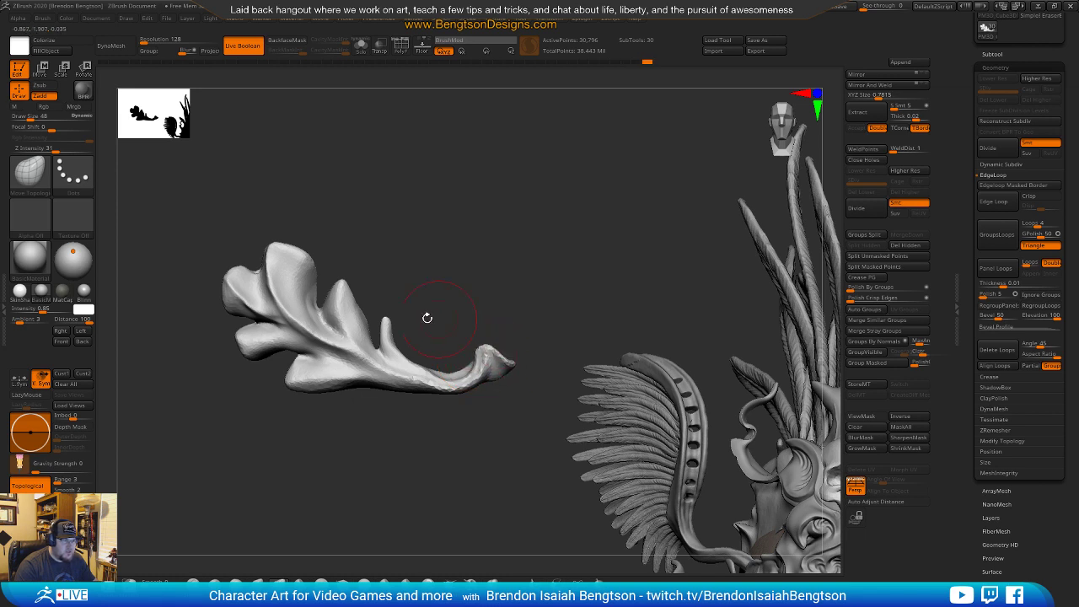
Refine the leaf's lower edge and smooth the stem up to its curled tip at draw size 48.
alt+drag(429, 453, 408, 368)
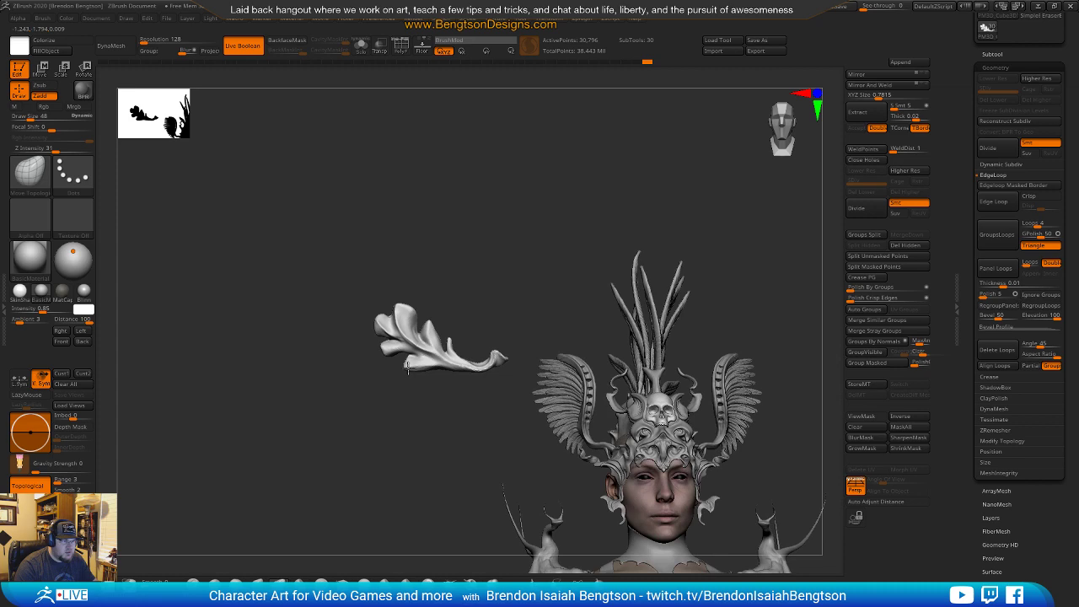
alt+drag(421, 452, 420, 508)
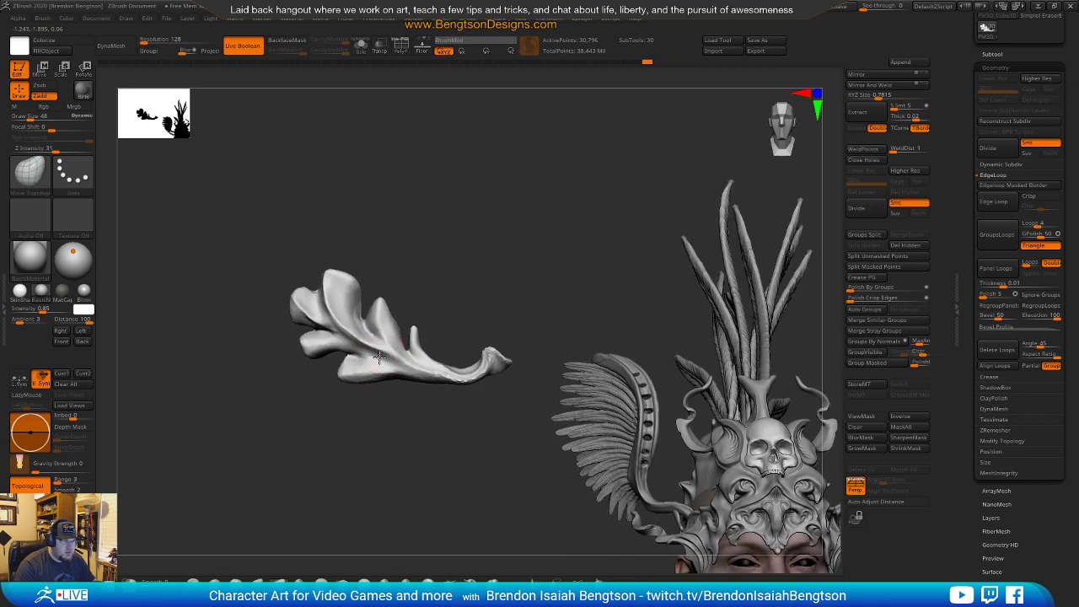
drag(397, 357, 389, 363)
shift+drag(453, 376, 499, 355)
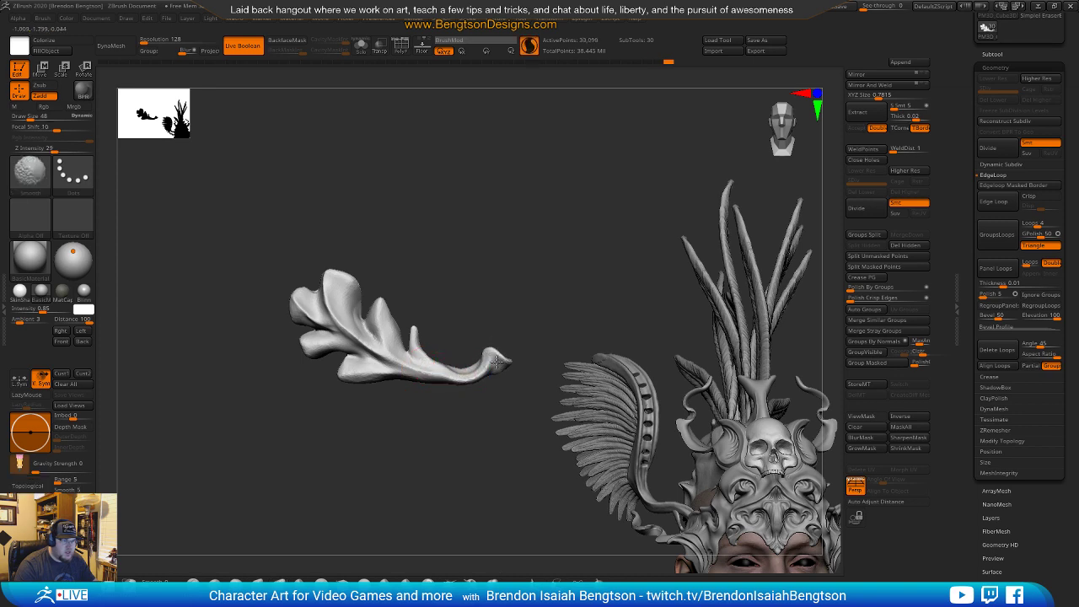
alt+drag(474, 452, 474, 244)
alt+drag(492, 294, 487, 382)
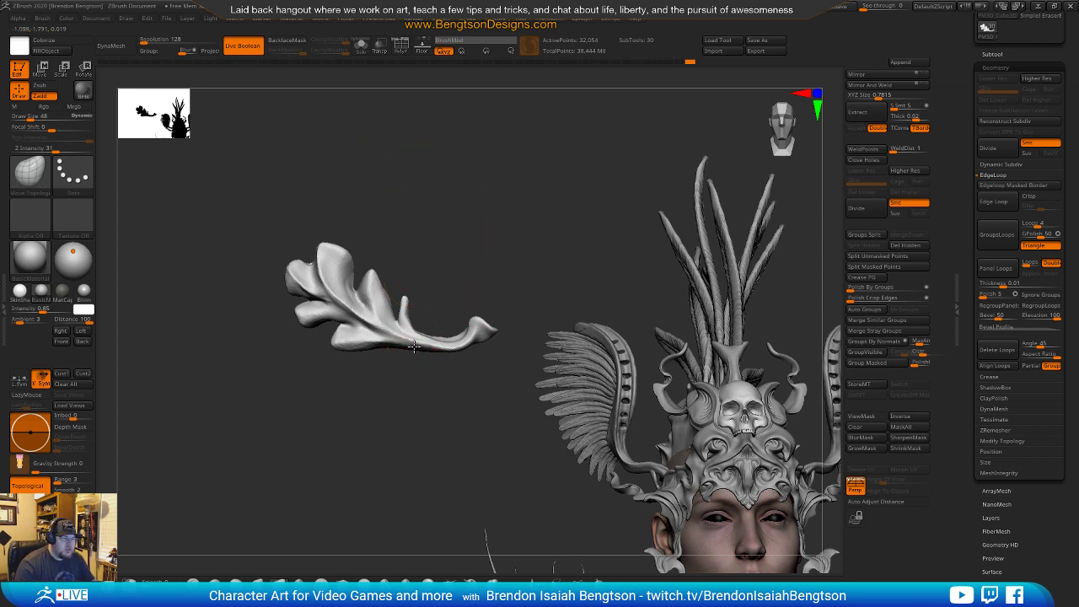
Sharpen the creases between the leaf's lobes with the DamStandard brush at draw size 48.
drag(382, 385, 380, 376)
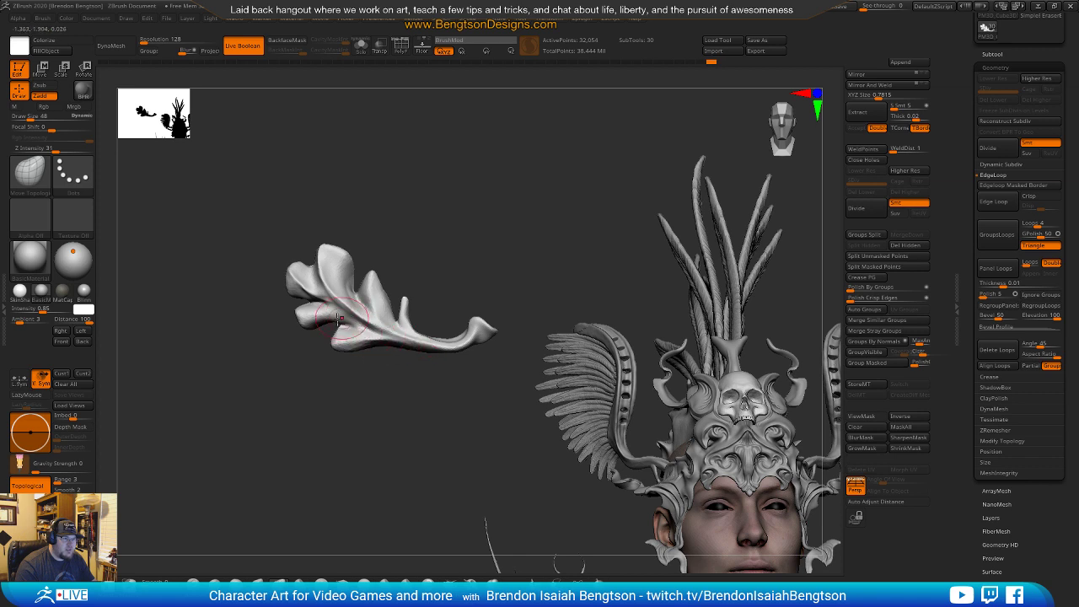
alt+drag(449, 268, 465, 216)
key(b)
key(d)
key(s)
mouse_move(397, 281)
mouse_down()
mouse_move(413, 345)
mouse_move(379, 382)
mouse_move(331, 398)
mouse_up()
drag(408, 386, 334, 395)
mouse_move(302, 361)
mouse_down()
mouse_move(359, 353)
mouse_move(286, 364)
mouse_move(281, 347)
mouse_move(364, 363)
mouse_move(289, 329)
mouse_move(299, 327)
mouse_up()
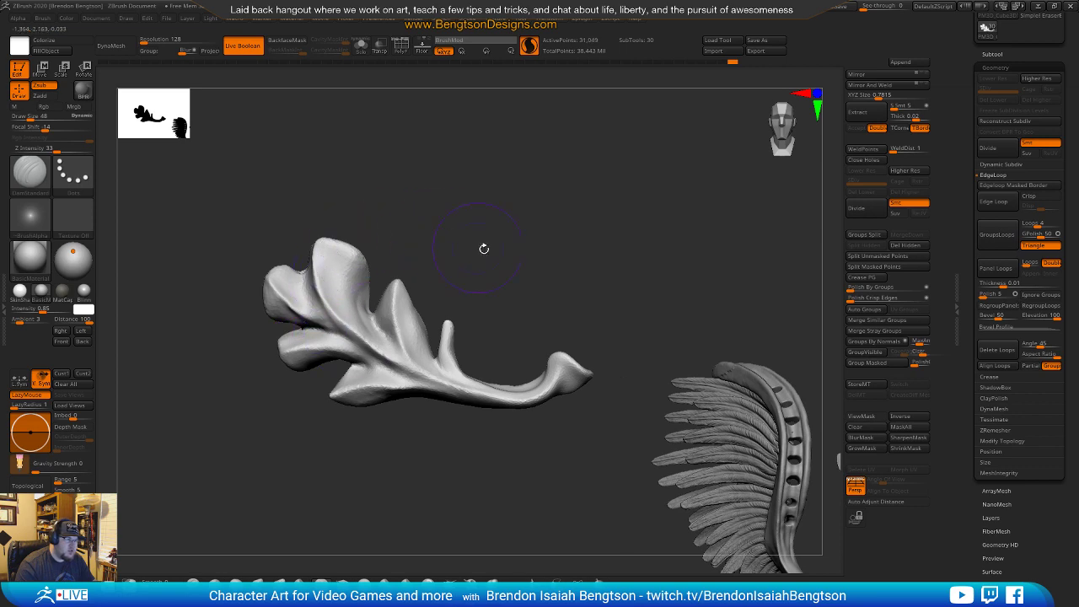
Duplicate the leaf subtool, then reset the gizmo's orientation and center it on the copy.
alt+drag(477, 246, 414, 135)
drag(465, 217, 399, 246)
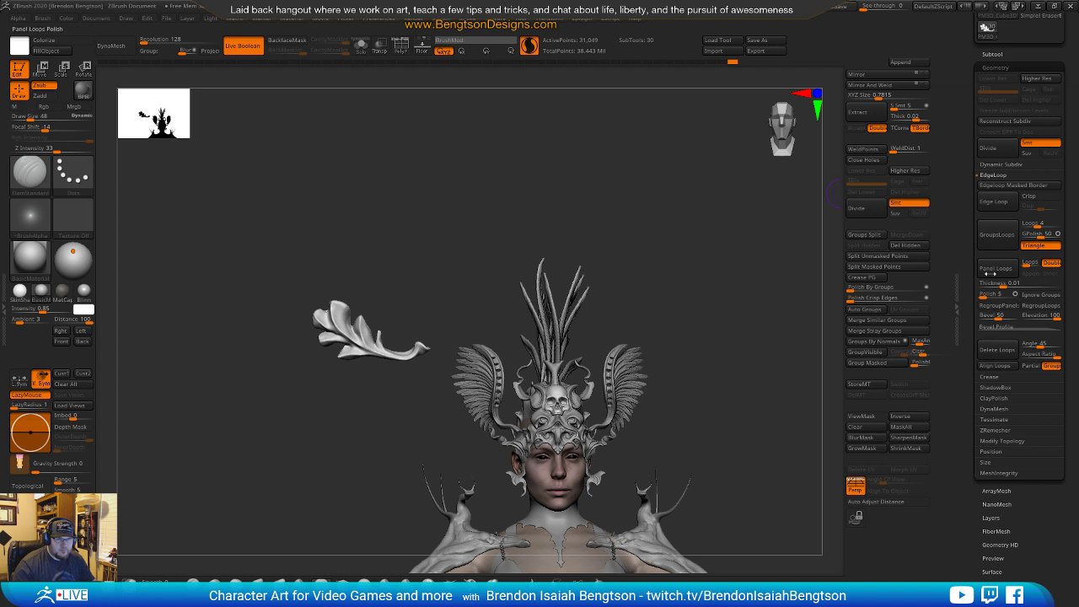
click(992, 54)
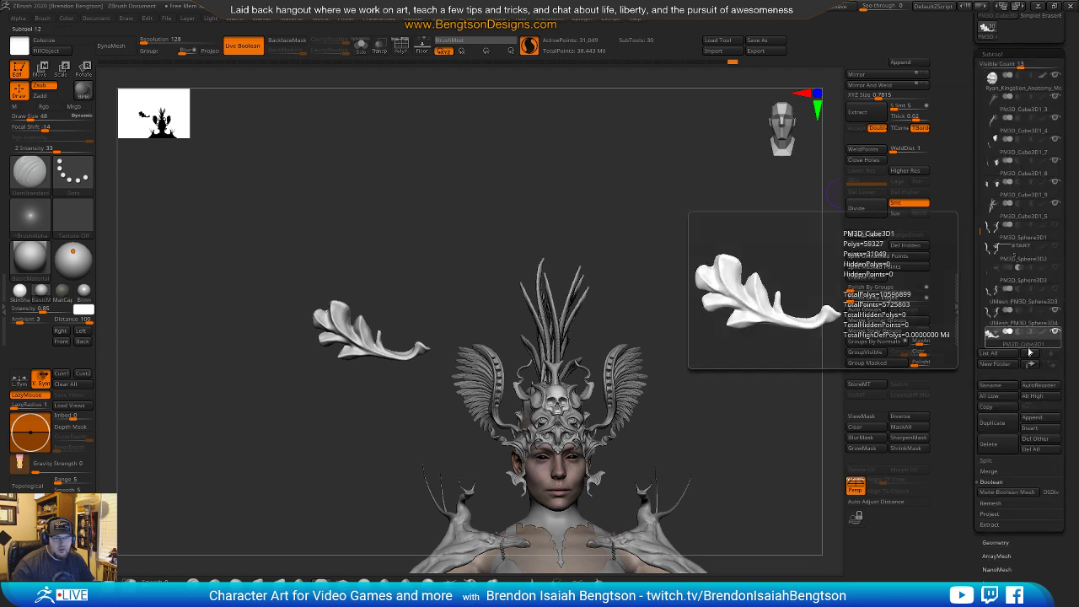
click(1002, 429)
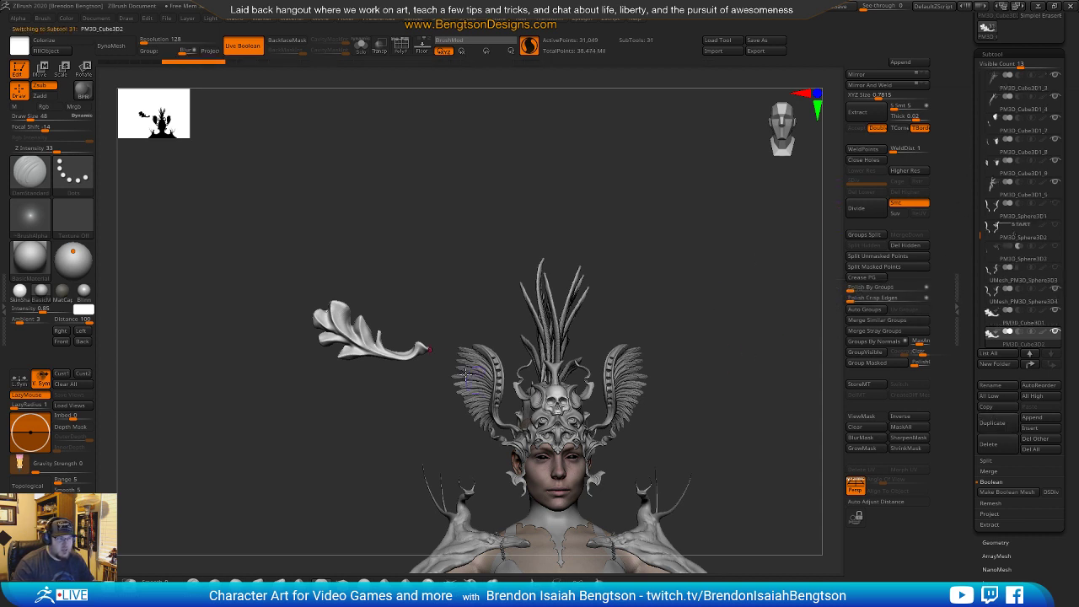
key(w)
click(752, 248)
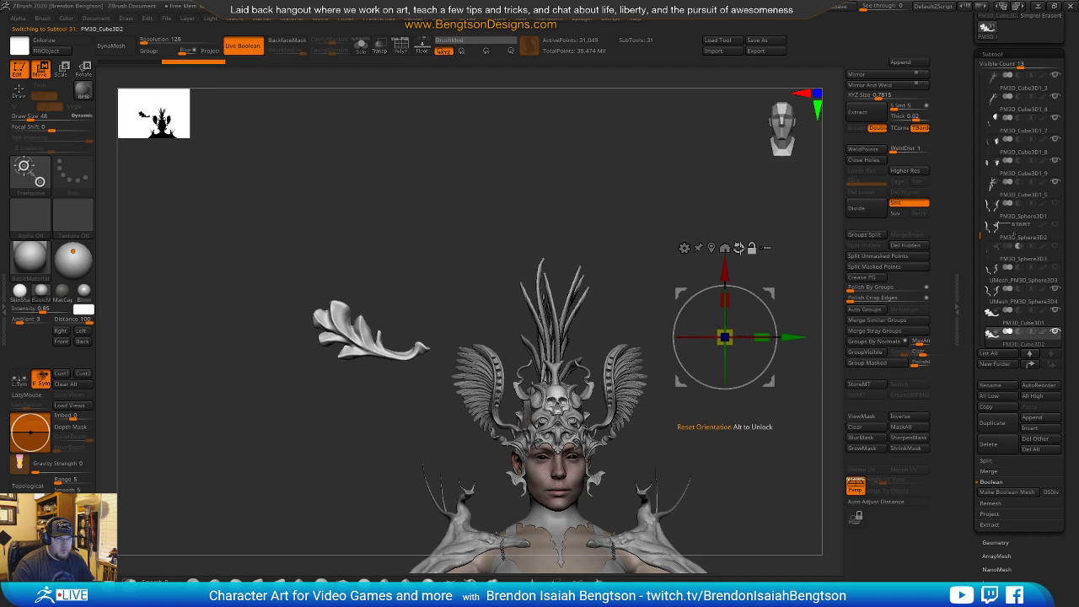
click(712, 248)
Move the leaf copy onto the center of the headdress and scale it down to an XYZ size of about 0.104.
drag(416, 288, 600, 351)
drag(678, 322, 519, 339)
drag(717, 242, 700, 497)
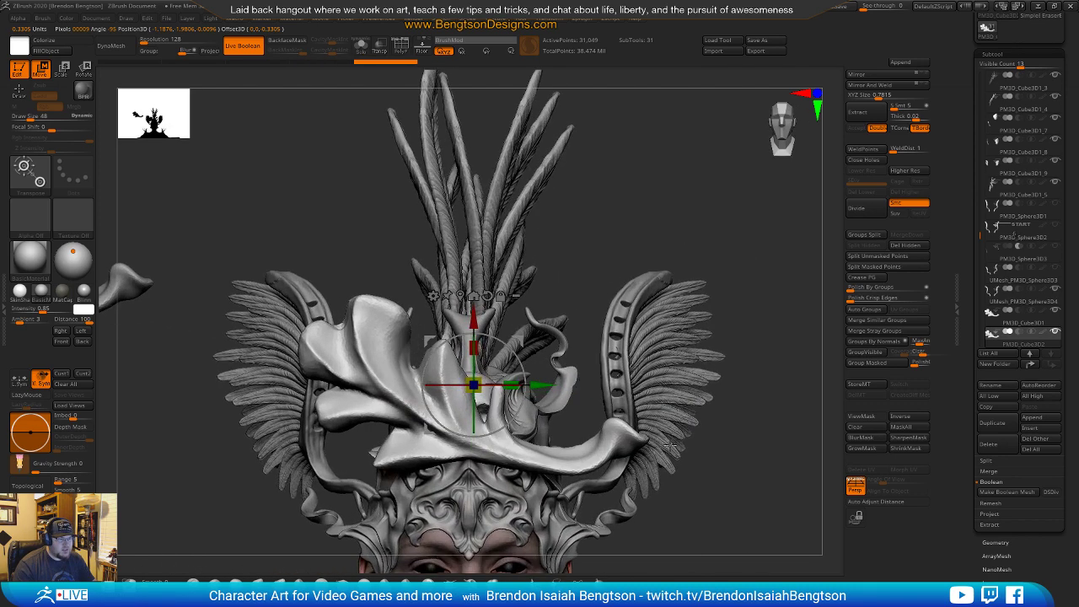
drag(477, 379, 444, 424)
alt+drag(616, 251, 652, 94)
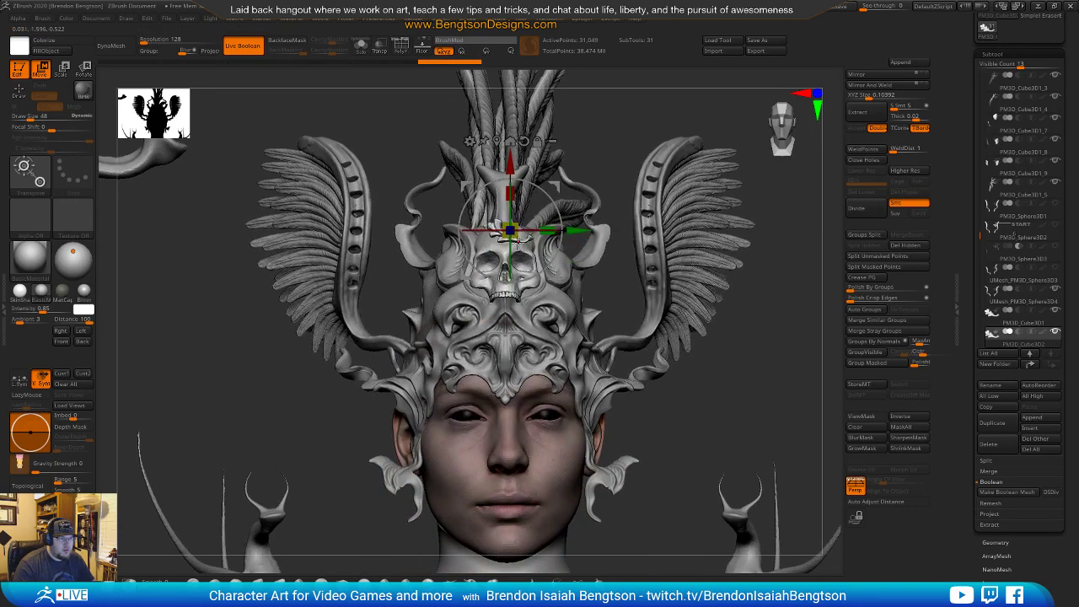
Move the small leaf off the skull and down to the side of the headdress's brow plate.
drag(553, 185, 519, 199)
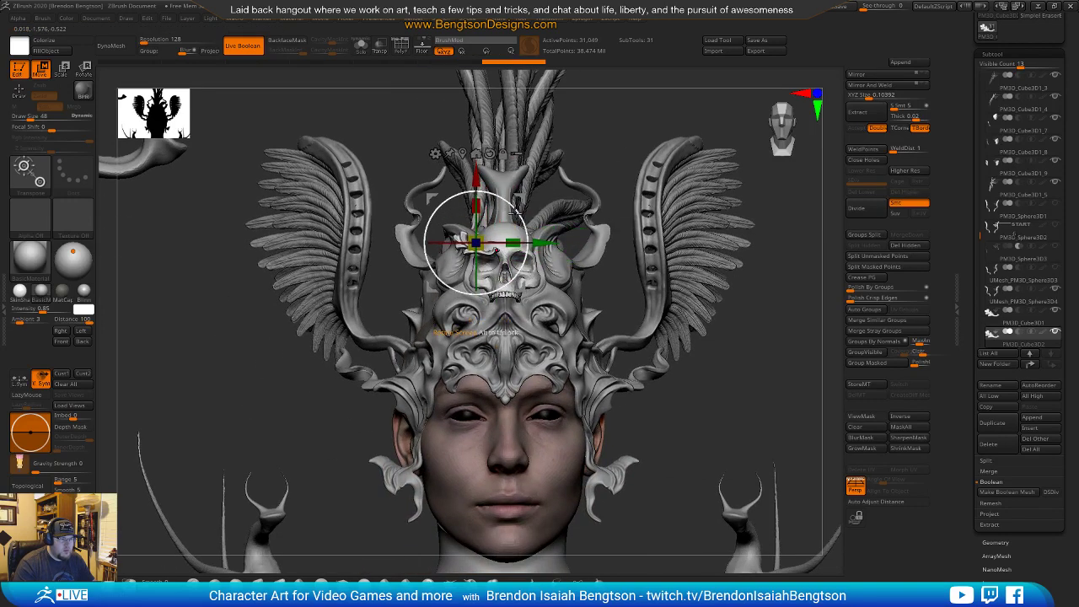
mouse_move(474, 339)
ctrl+right_down()
mouse_move(478, 371)
mouse_move(478, 352)
ctrl+right_up()
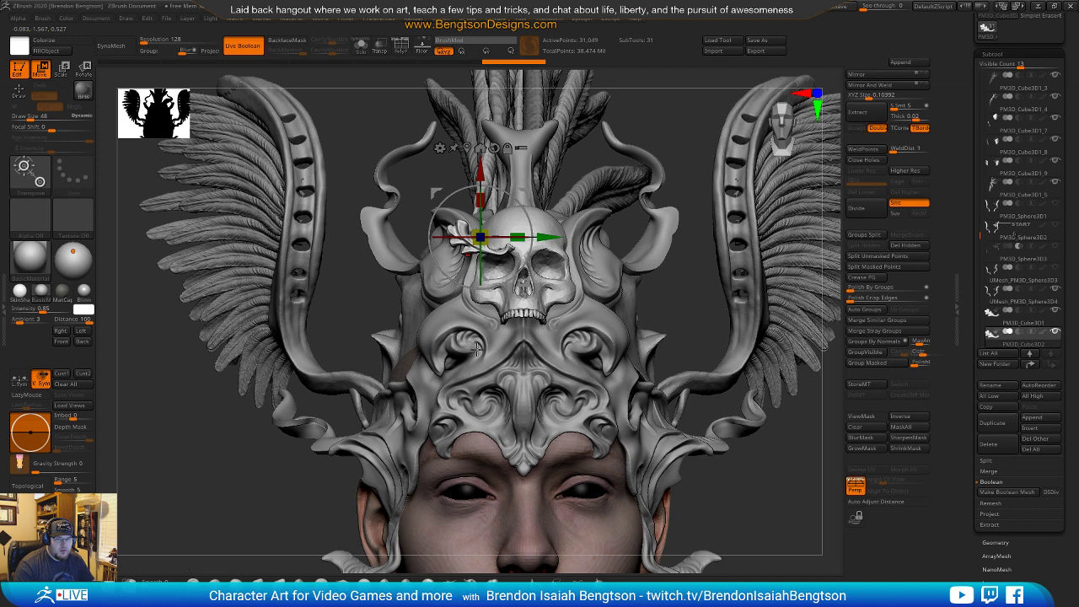
right_drag(478, 357, 485, 364)
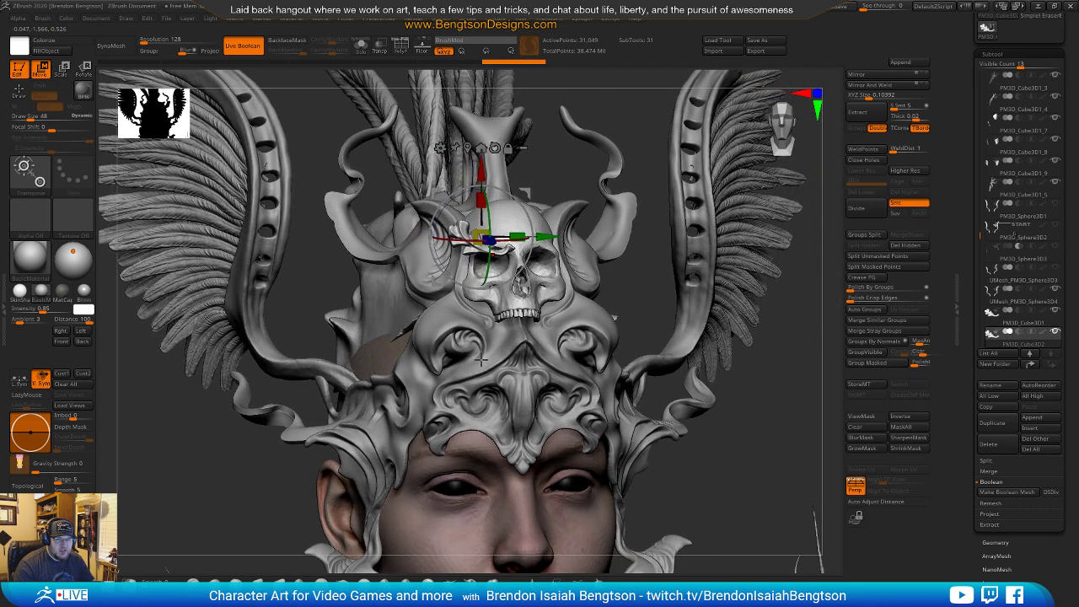
drag(525, 194, 477, 302)
right_drag(477, 302, 455, 339)
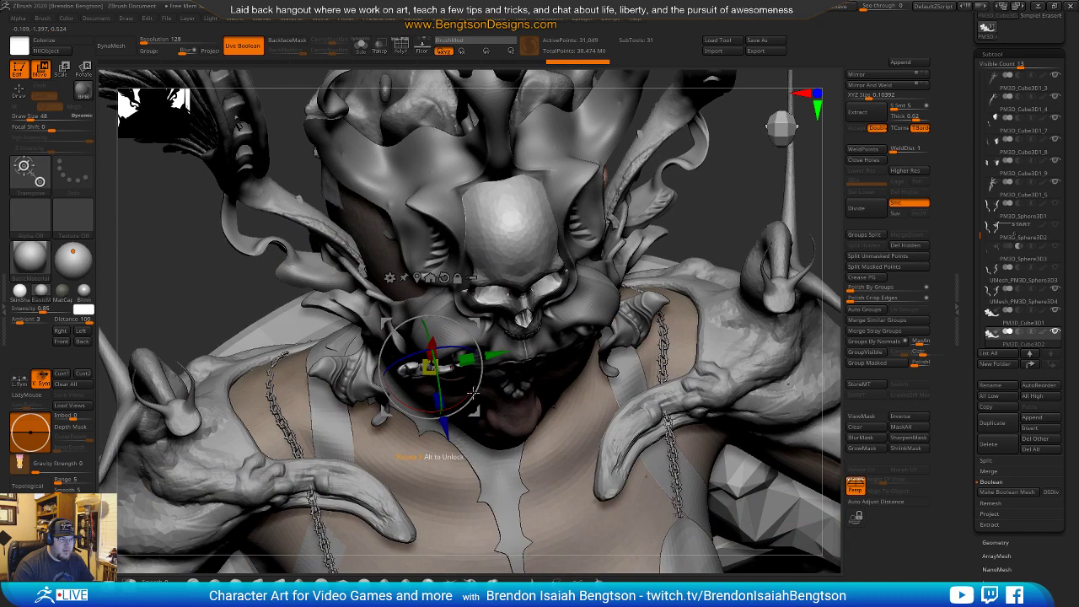
right_drag(464, 419, 553, 296)
Isolate the small leaf and bend it into a shallow arc with a transpose line along its length.
key(shift+s)
right_drag(567, 193, 571, 251)
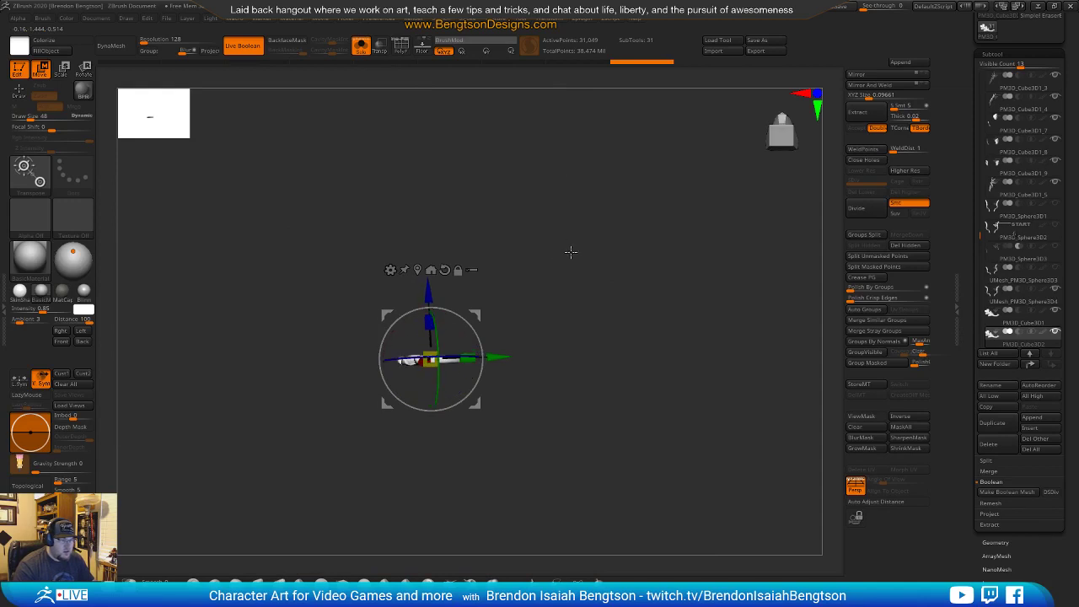
alt+right_drag(570, 419, 558, 371)
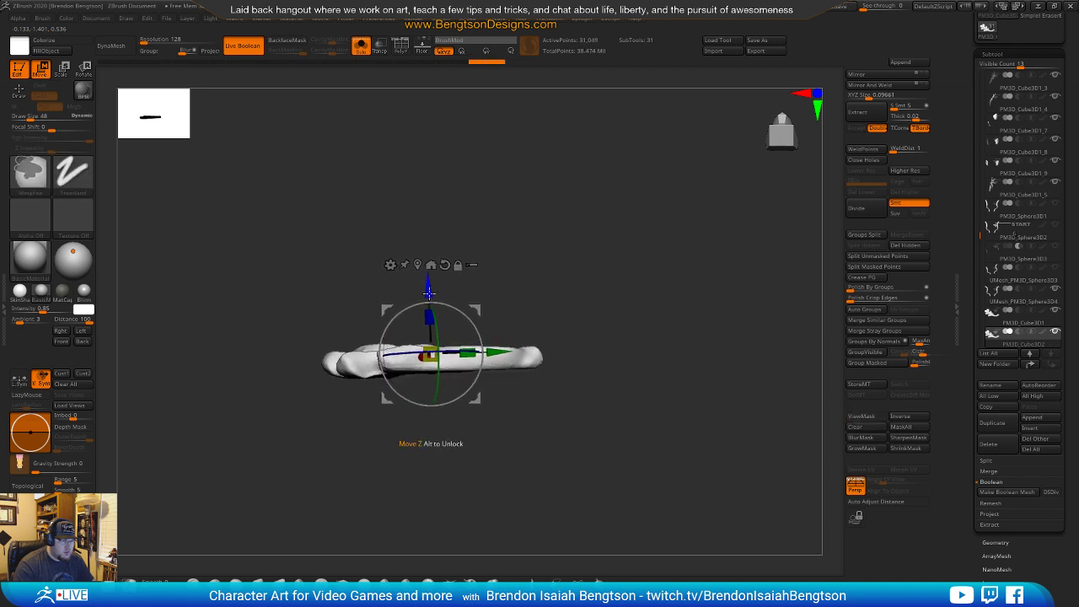
drag(571, 212, 579, 272)
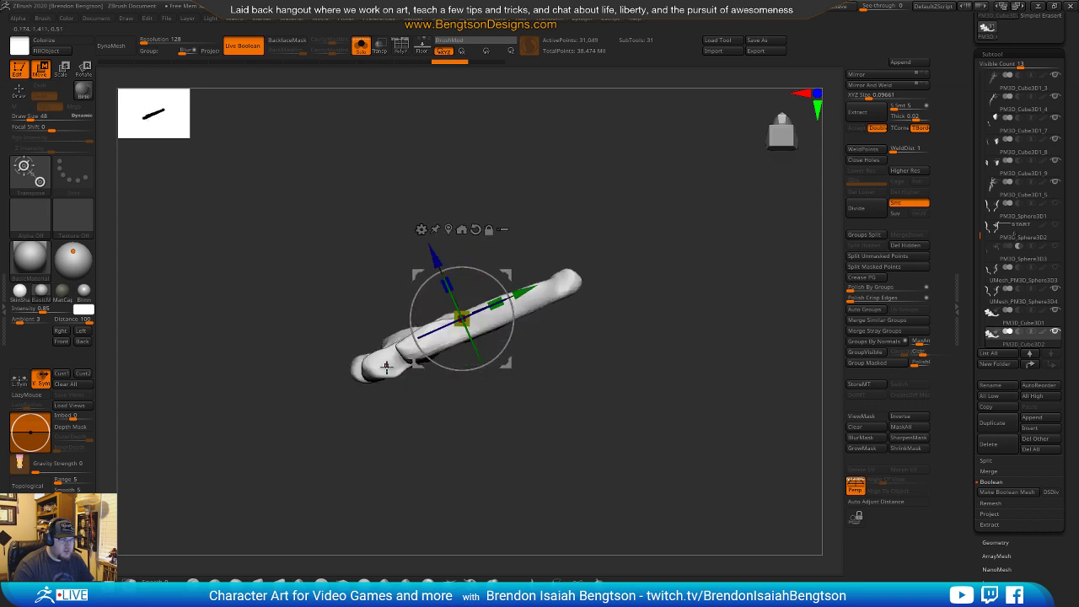
alt+drag(587, 161, 599, 232)
key(y)
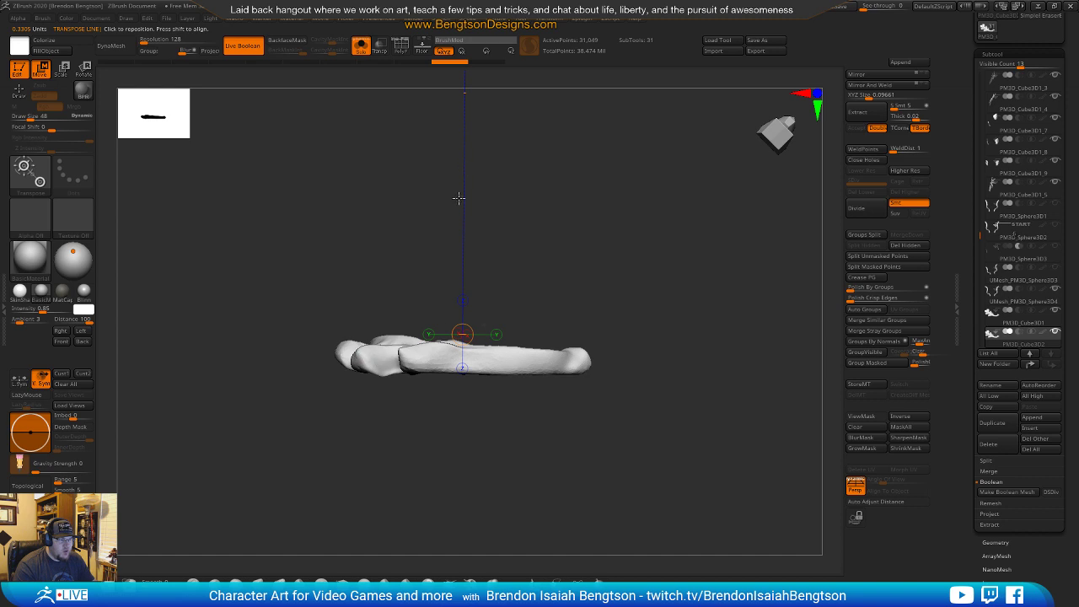
mouse_move(344, 350)
mouse_down()
mouse_move(396, 364)
mouse_move(588, 360)
mouse_up()
mouse_move(627, 233)
mouse_down()
mouse_move(635, 344)
mouse_move(624, 198)
mouse_move(630, 236)
mouse_up()
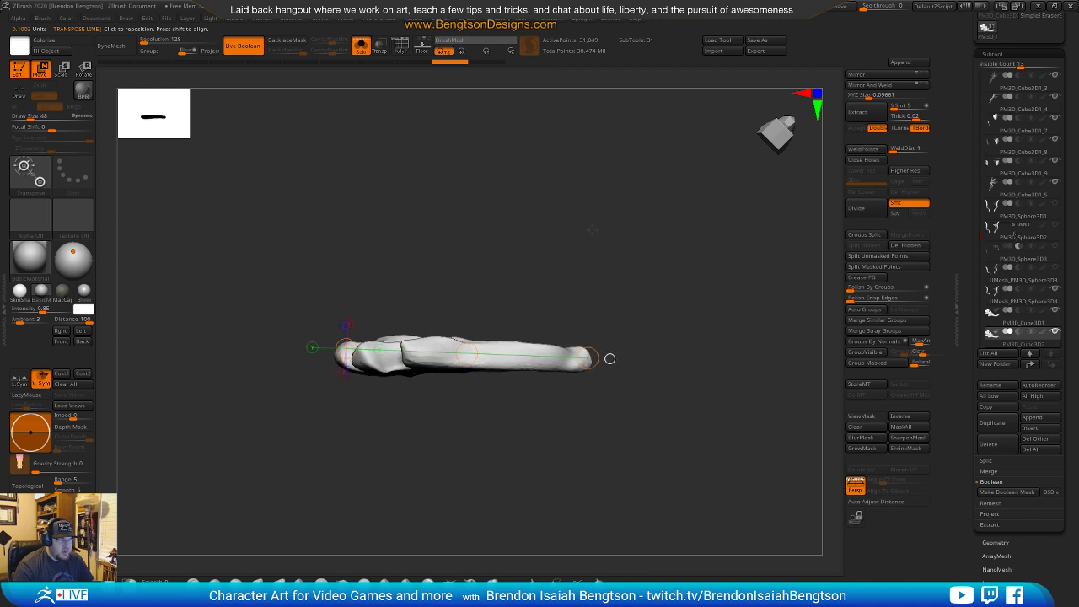
drag(466, 353, 466, 350)
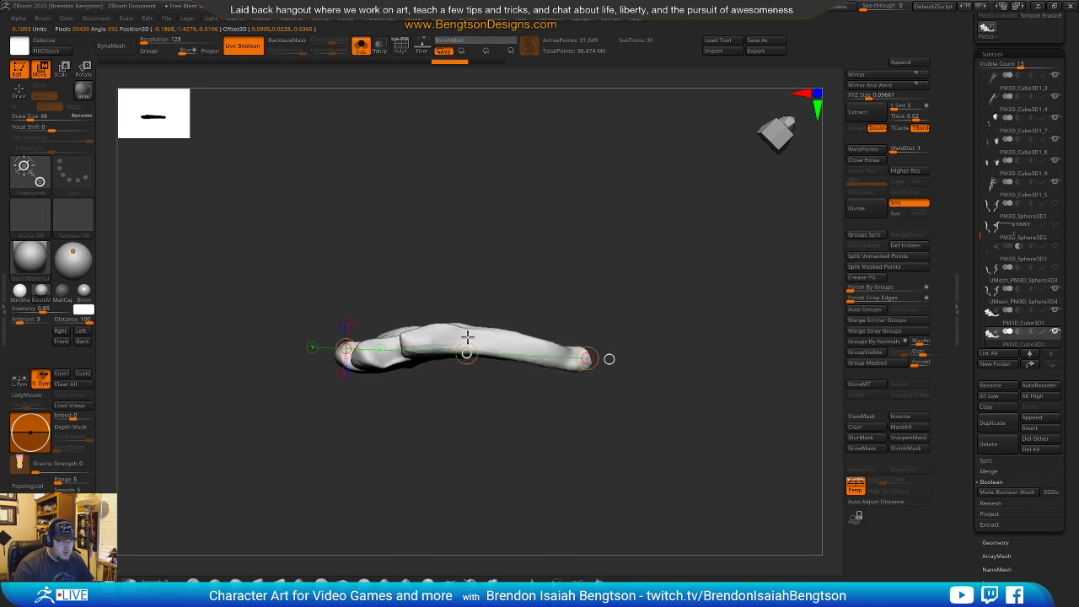
drag(467, 334, 468, 339)
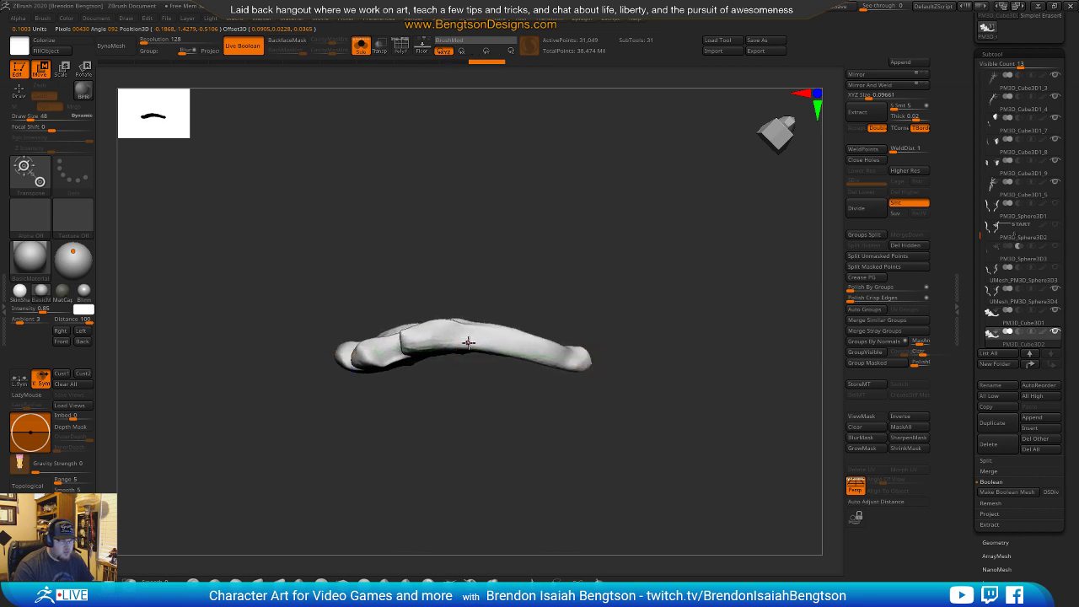
drag(547, 212, 537, 392)
key(y)
Show the full model again and rotate the bent leaf against the side of the headdress beneath the brow scroll.
drag(523, 268, 584, 165)
drag(573, 200, 571, 362)
key(alt+shift+s)
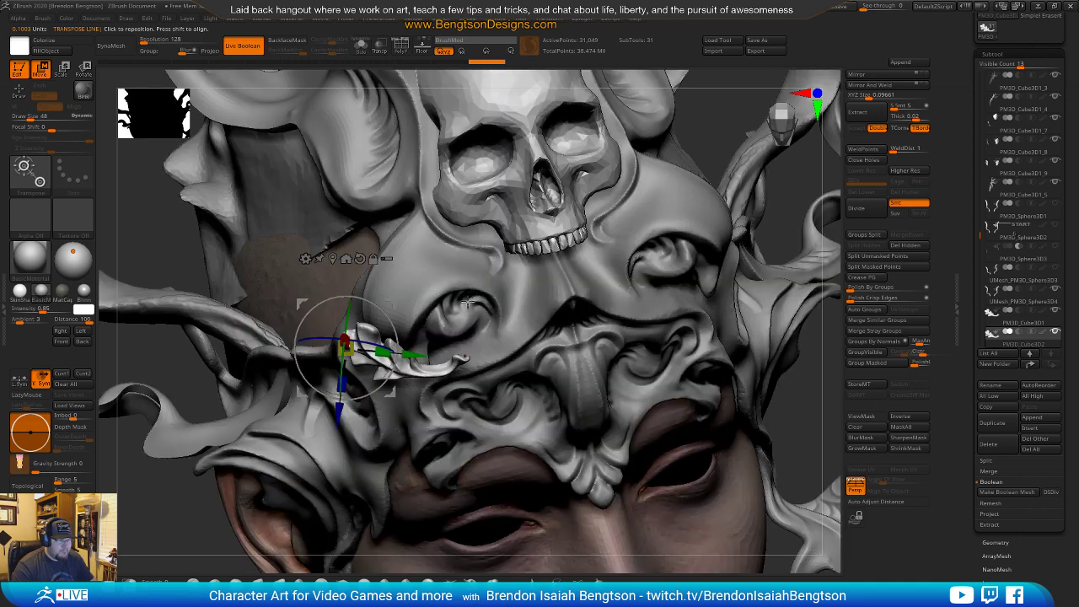
right_drag(465, 393, 467, 344)
drag(393, 393, 382, 456)
right_drag(387, 452, 481, 489)
right_drag(574, 204, 568, 269)
drag(426, 384, 340, 413)
right_drag(423, 459, 412, 433)
drag(325, 304, 312, 313)
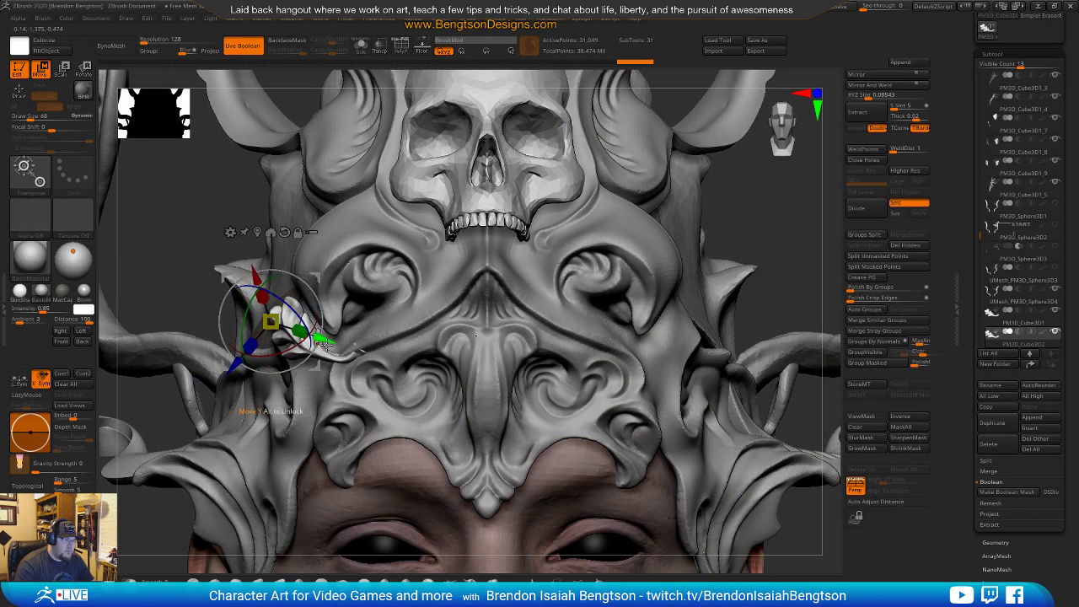
Set the gizmo at the leaf's stem tip and reposition and rotate the leaf along the brow plate's ridge.
alt+click(352, 356)
mouse_move(319, 347)
mouse_down()
mouse_move(324, 362)
mouse_move(310, 364)
mouse_up()
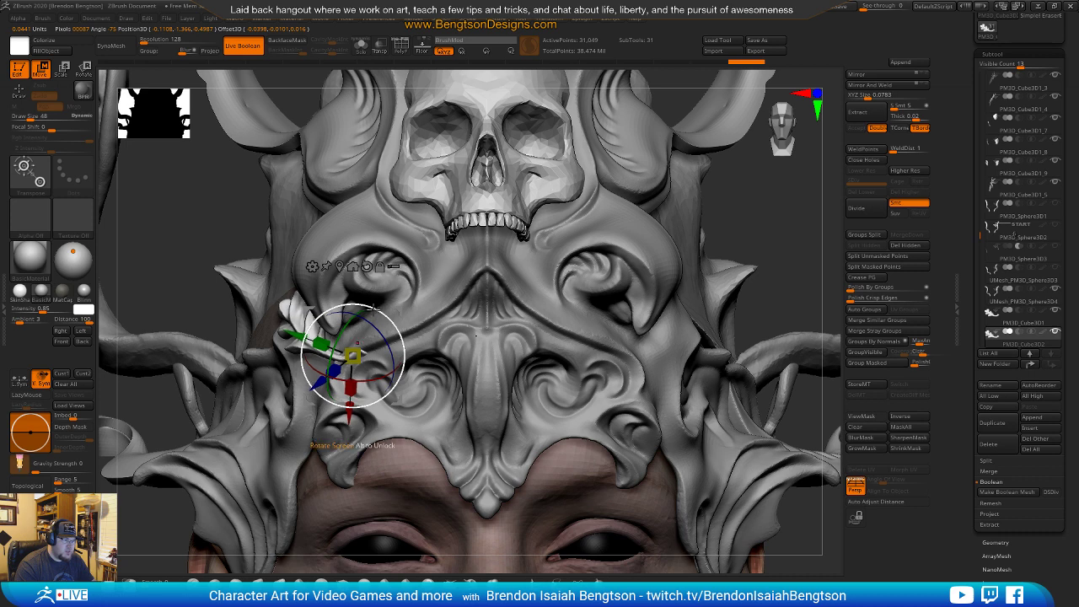
mouse_move(399, 312)
mouse_down()
mouse_move(384, 295)
mouse_move(372, 307)
mouse_up()
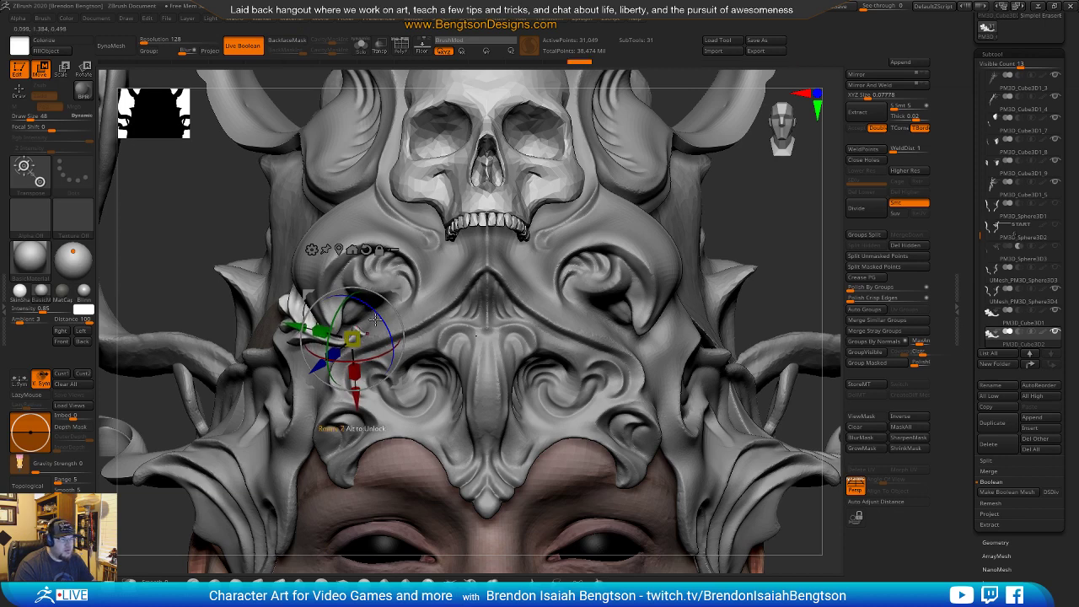
Try to place a second copy of the small leaf beside the first on the headdress's side.
ctrl+drag(394, 296, 370, 298)
mouse_move(369, 298)
right_down()
mouse_move(397, 307)
mouse_move(337, 429)
right_up()
drag(333, 363, 305, 346)
right_drag(419, 333, 358, 293)
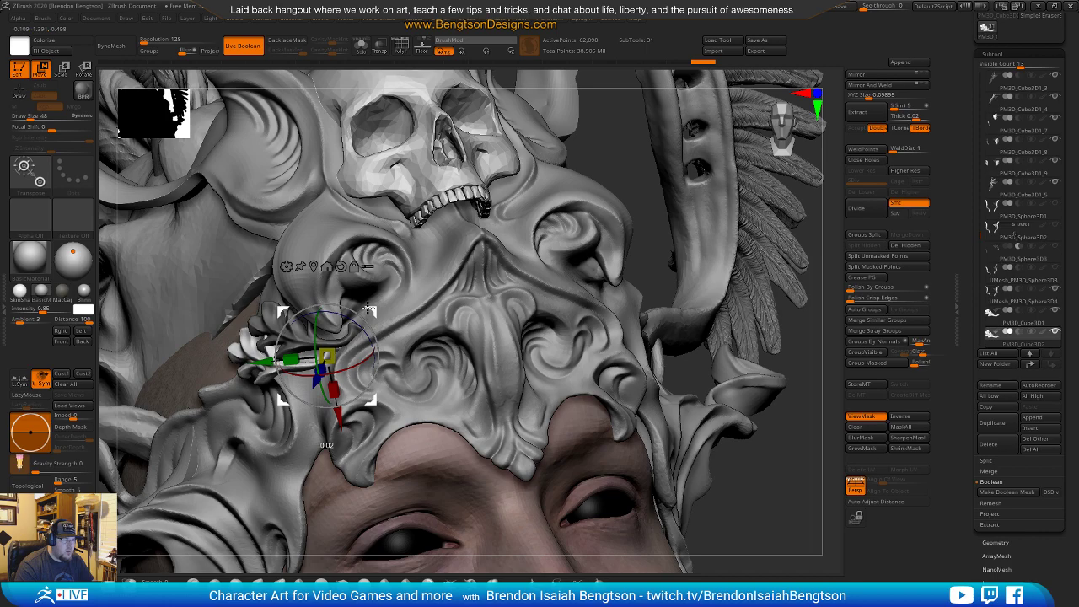
right_drag(425, 348, 409, 193)
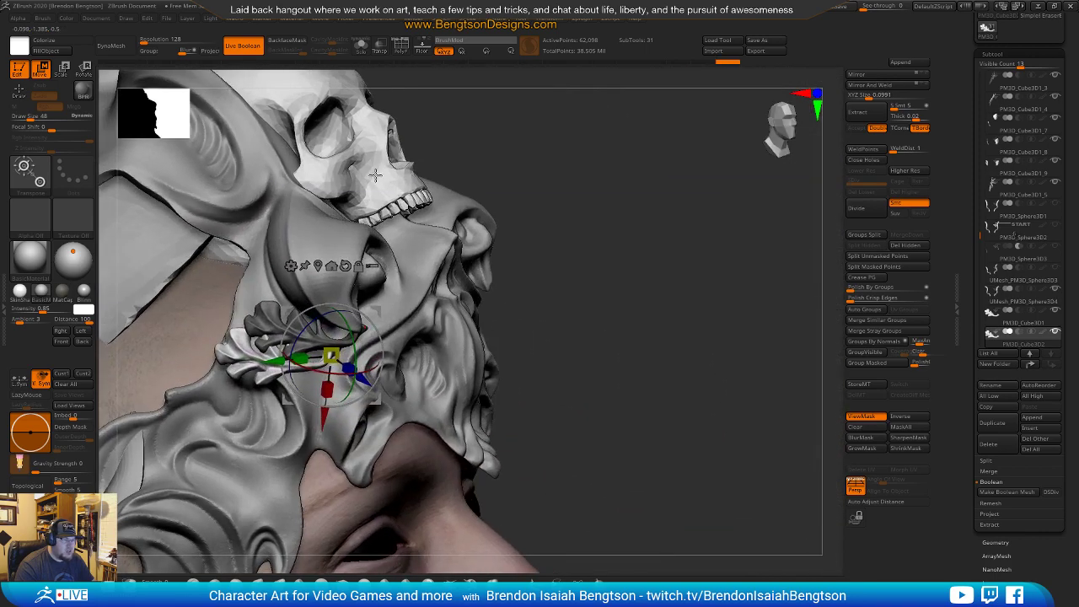
right_drag(598, 319, 493, 359)
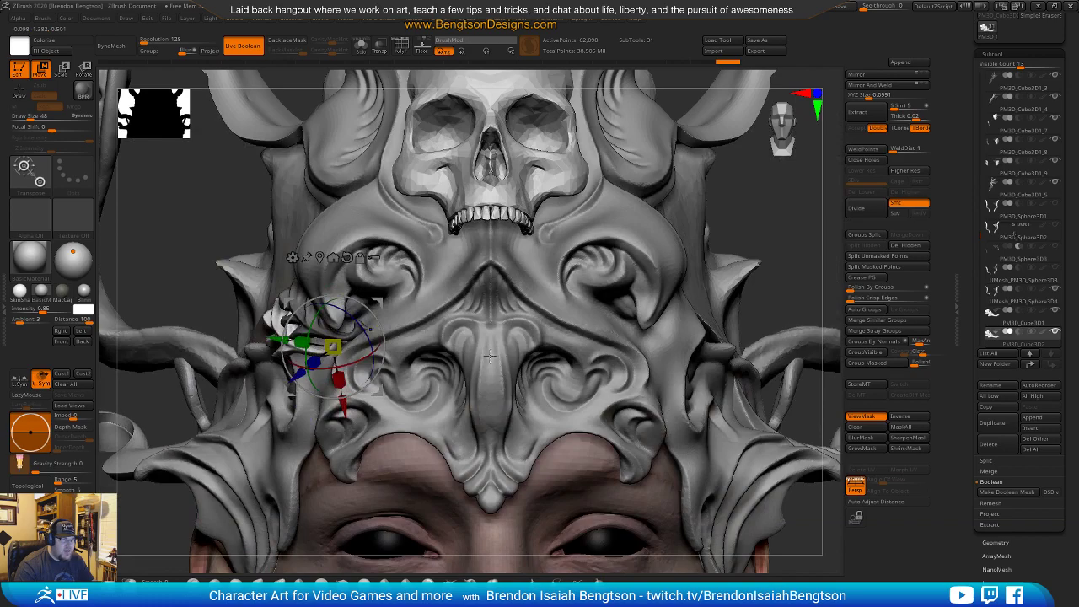
mouse_move(467, 317)
right_down()
mouse_move(482, 289)
mouse_move(443, 301)
mouse_move(450, 322)
right_up()
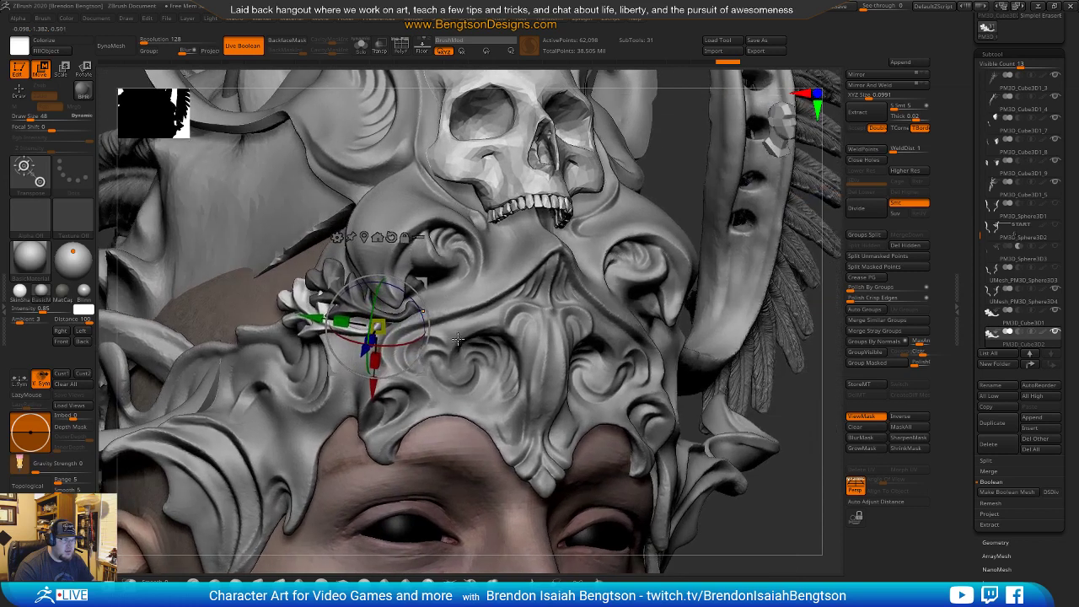
Undo the second leaf copy and its adjustments.
key(ctrl+z)
key(ctrl+z)
key(ctrl+z)
key(ctrl+z)
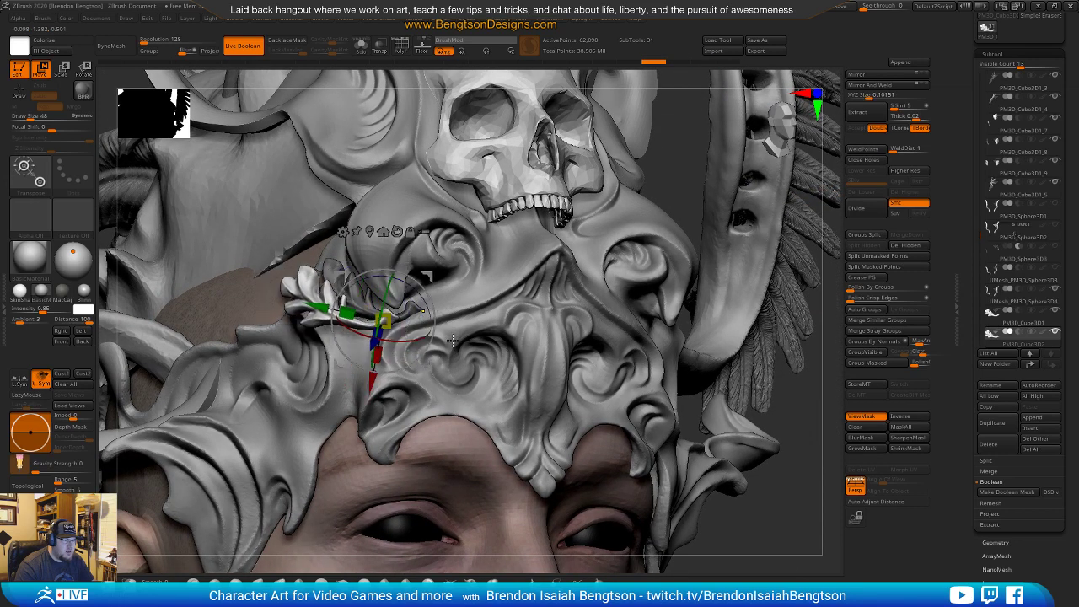
key(ctrl+z)
key(ctrl+z)
key(ctrl+z)
key(ctrl+z)
Move the small leaf up beside the headdress's side scroll and rotate it to follow the surface.
shift+right_drag(494, 398, 484, 407)
drag(460, 267, 538, 257)
drag(452, 328, 410, 362)
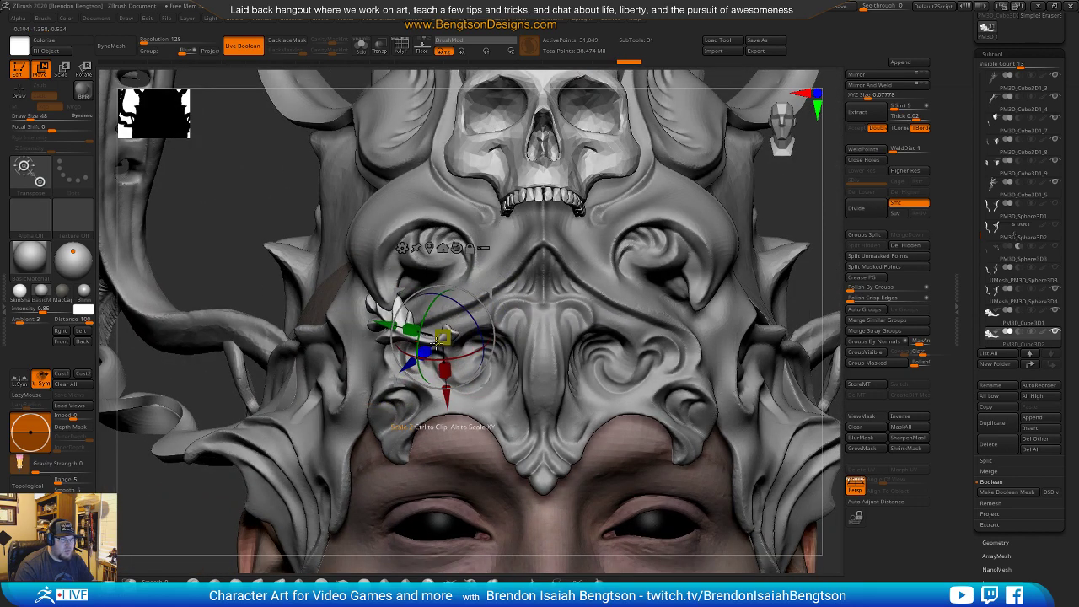
drag(476, 299, 366, 239)
ctrl+right_drag(466, 271, 471, 188)
Isolate the small leaf, return to the DamStandard brush and save the file.
key(alt+s)
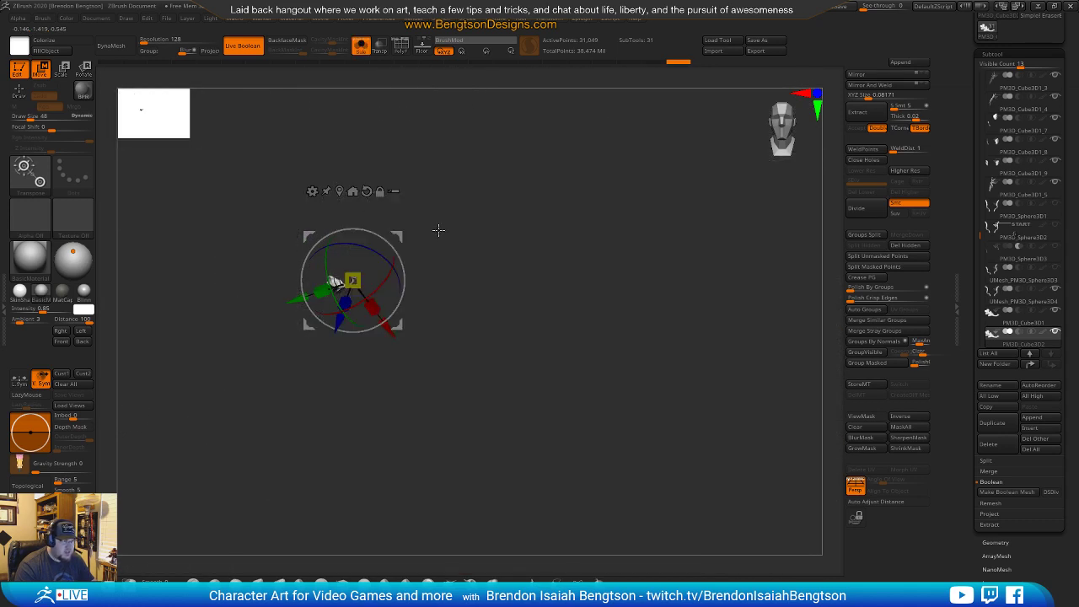
alt+right_drag(480, 212, 582, 208)
mouse_move(581, 209)
mouse_down()
mouse_move(587, 285)
mouse_move(603, 246)
mouse_move(590, 236)
mouse_move(585, 193)
mouse_move(591, 273)
mouse_move(614, 241)
mouse_move(633, 279)
mouse_up()
key(q)
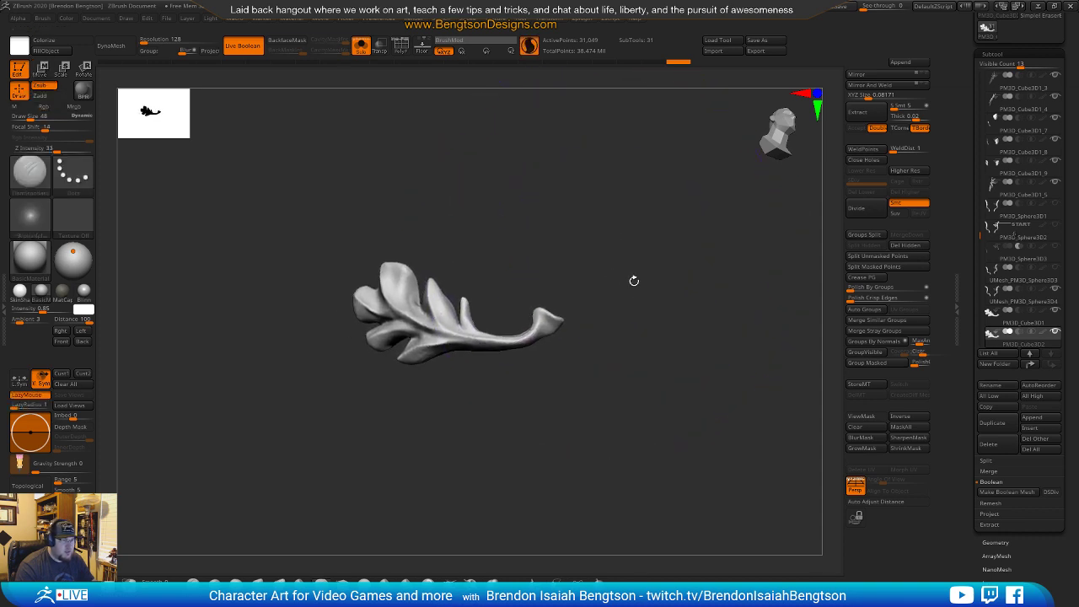
click(3, 320)
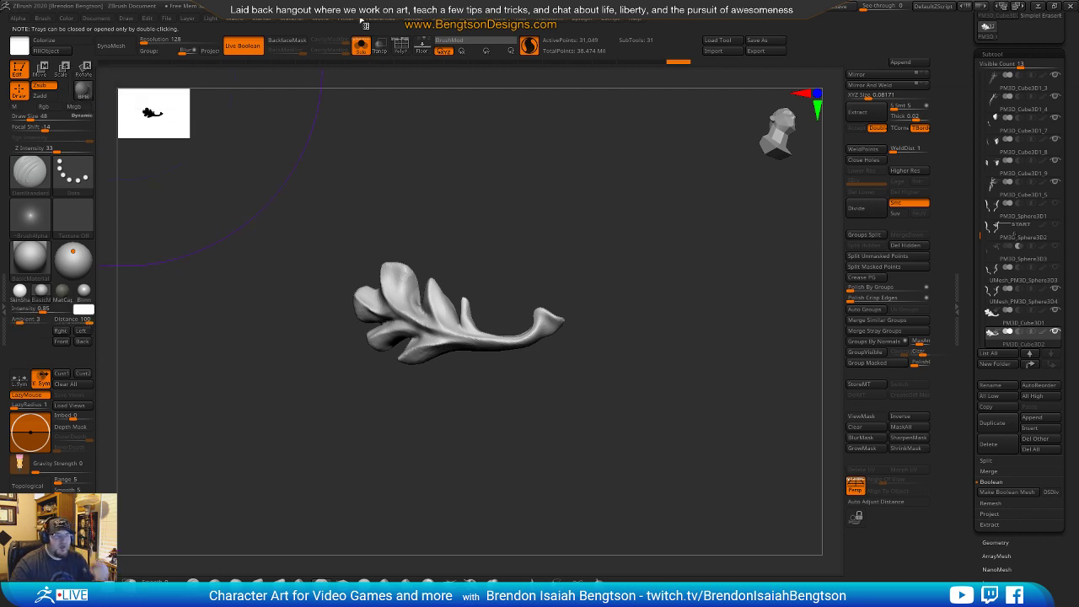
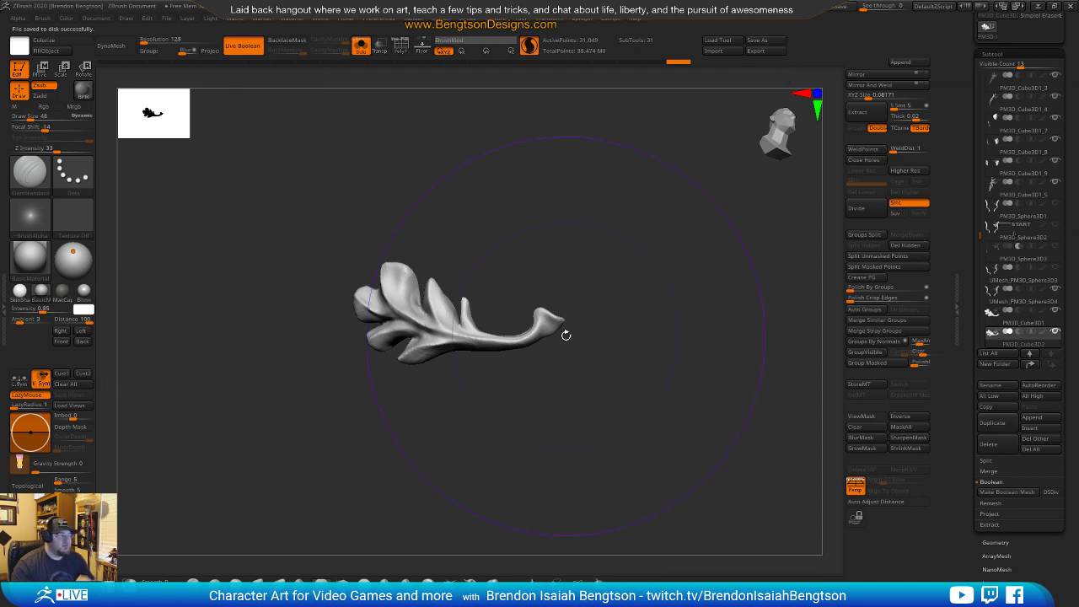
Set the brush's draw size to 19 and show the full model again.
key(space)
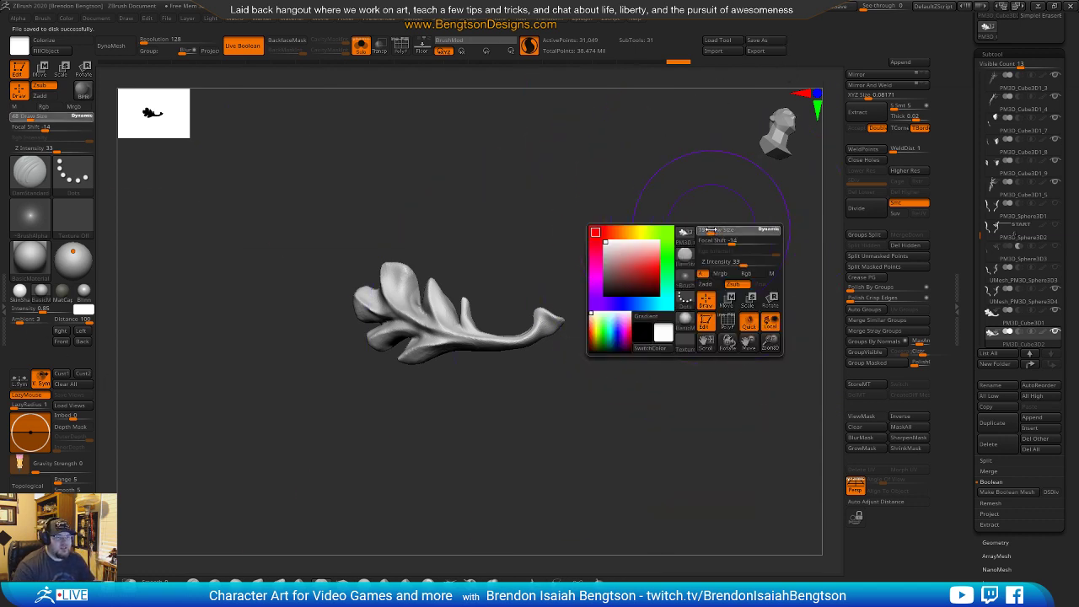
drag(708, 266, 632, 194)
key(alt+s)
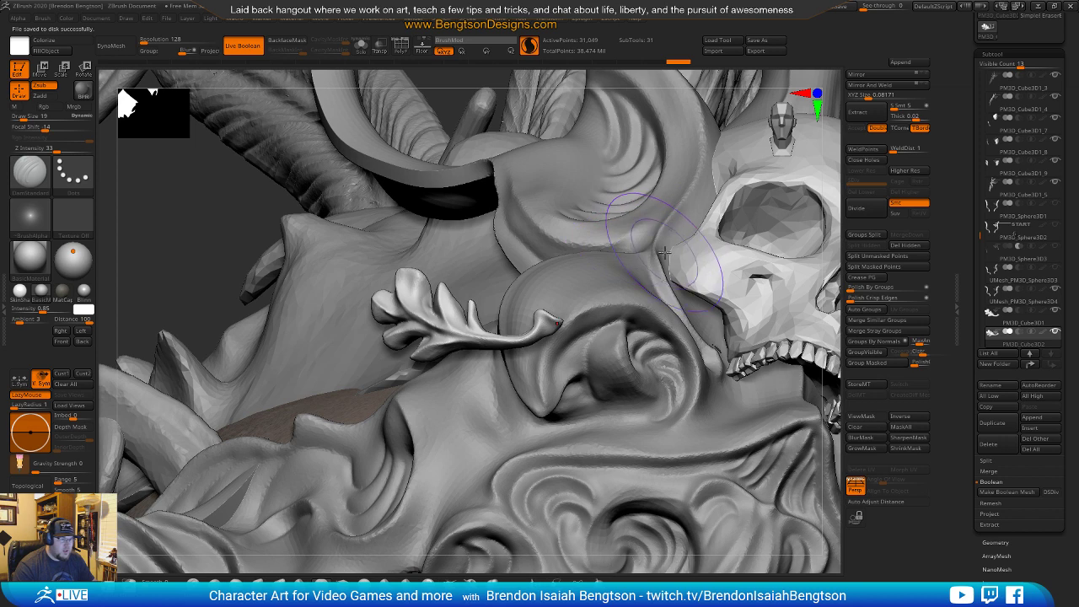
Isolate the small leaf and create a new InsertMesh brush from it.
key(alt+s)
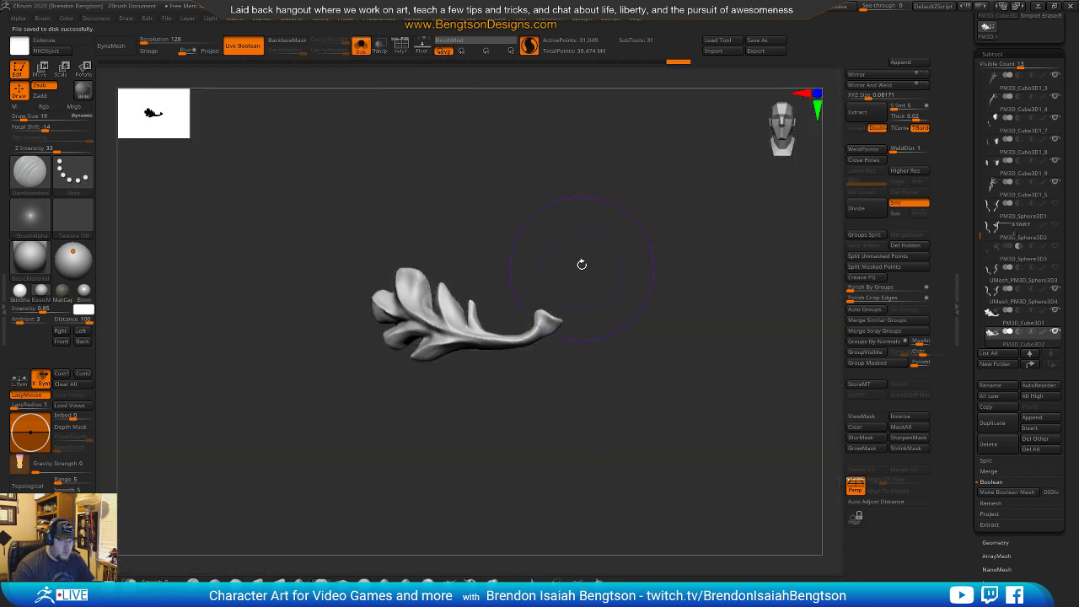
drag(620, 280, 651, 301)
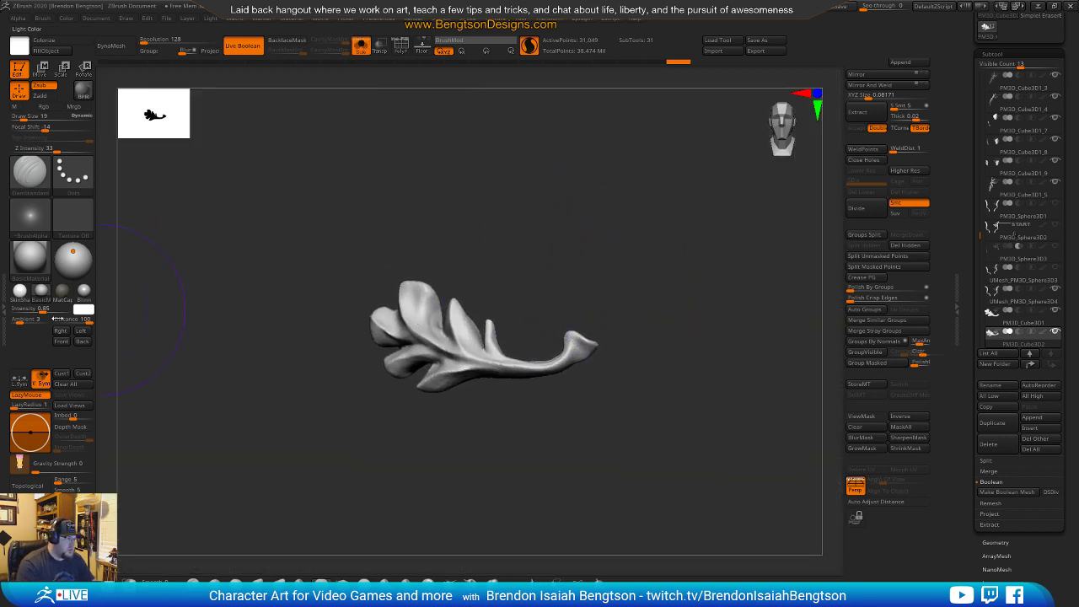
click(4, 309)
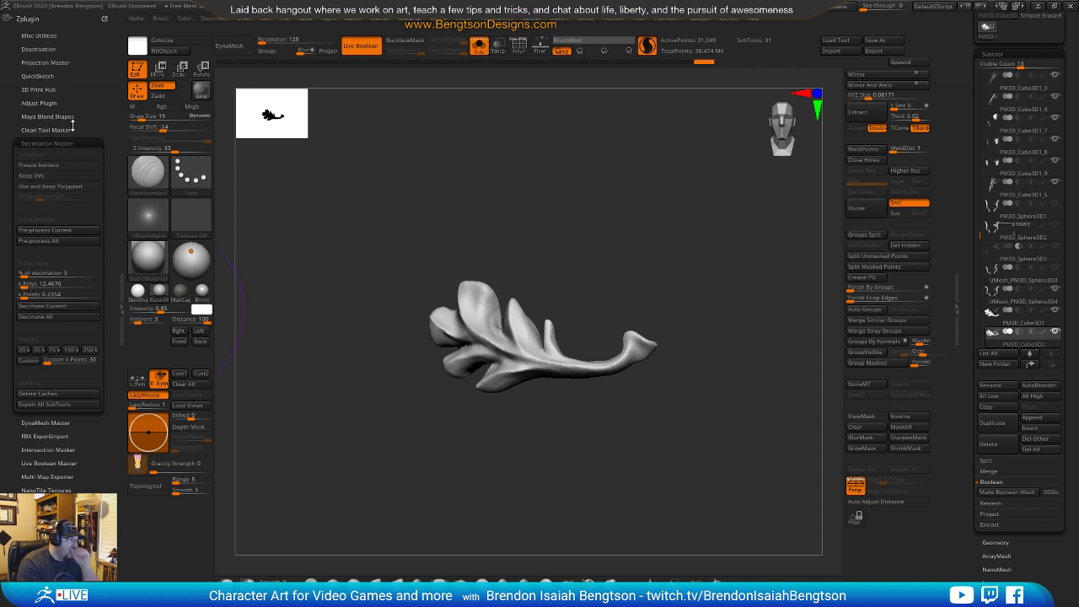
scroll(61, 357, down, 10)
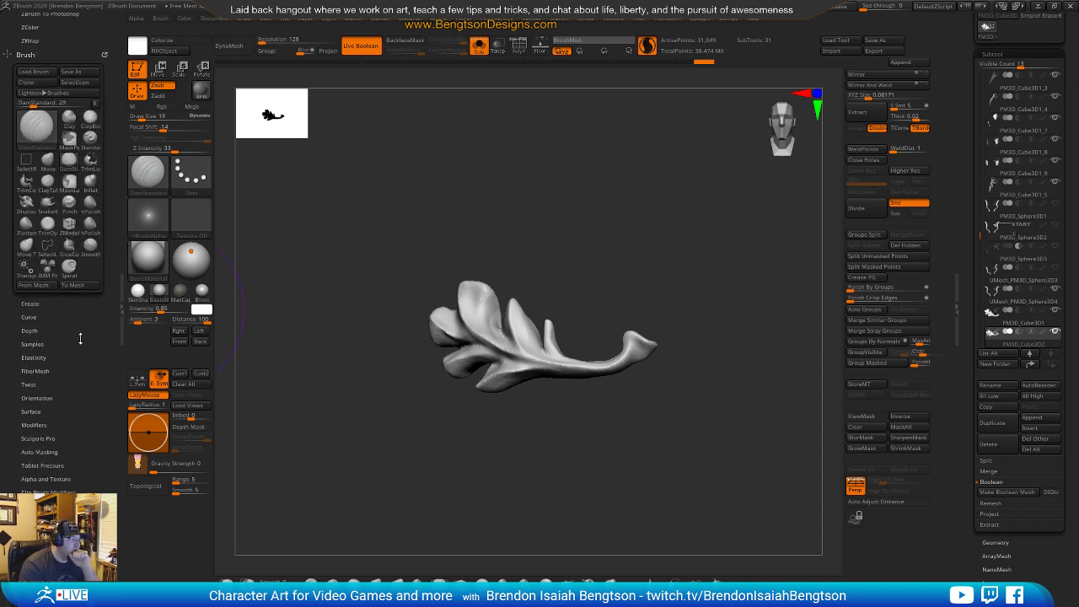
click(30, 262)
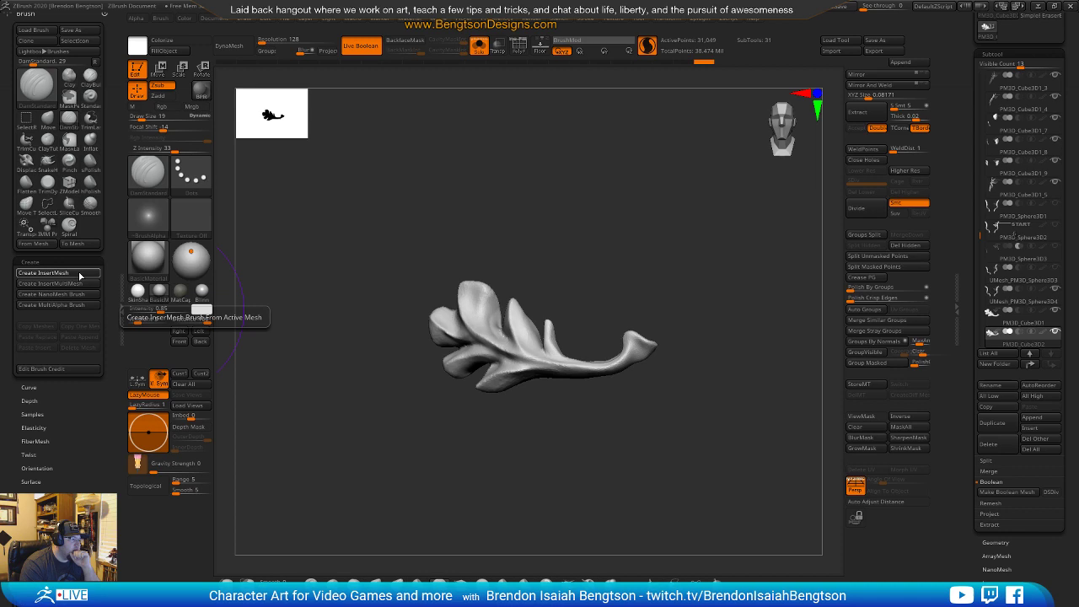
click(80, 273)
click(493, 200)
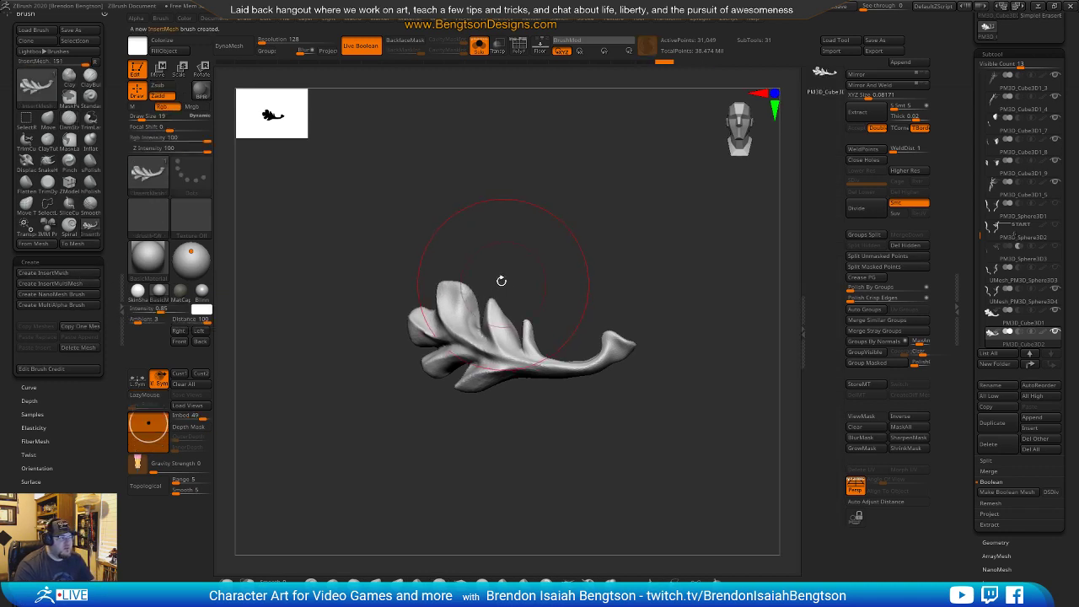
Show the full model again and delete the small leaf's subtool.
alt+drag(463, 239, 537, 202)
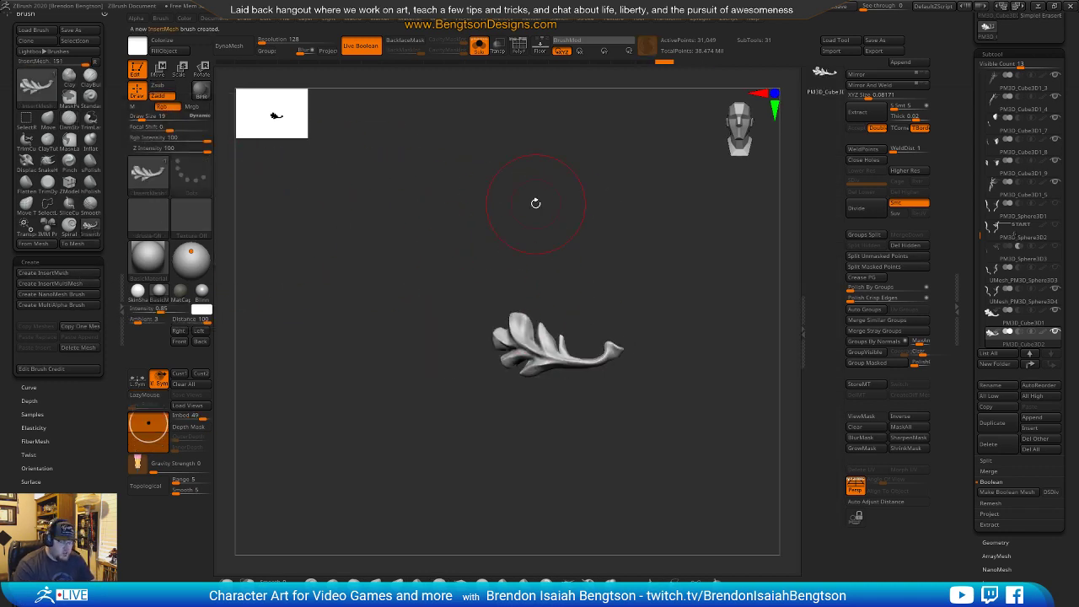
key(alt+s)
right_drag(666, 288, 639, 232)
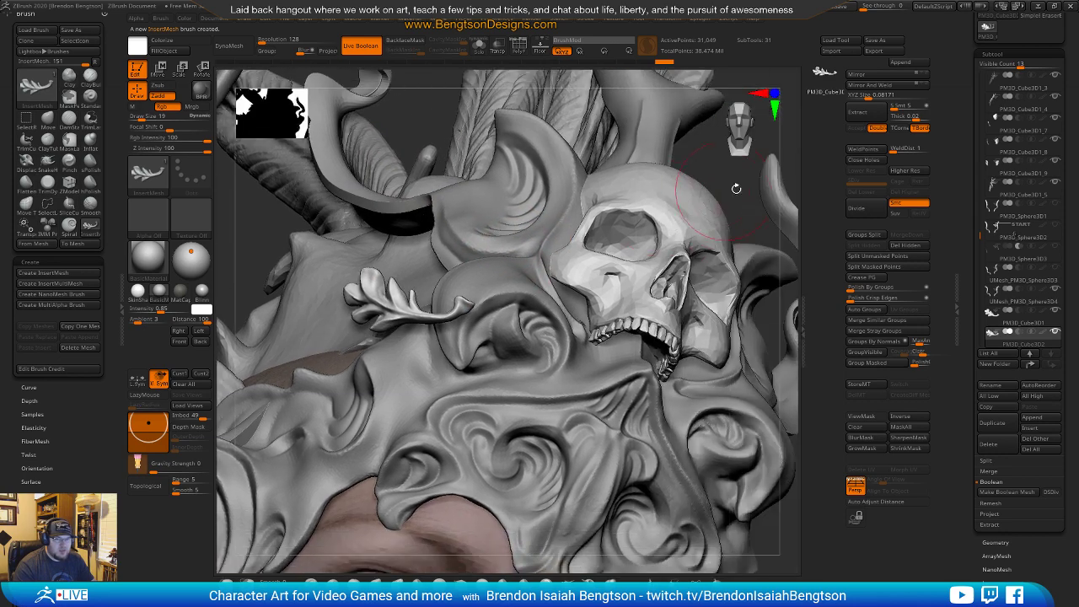
mouse_move(421, 363)
right_down()
mouse_move(477, 388)
mouse_move(464, 371)
mouse_move(492, 363)
mouse_move(485, 378)
right_up()
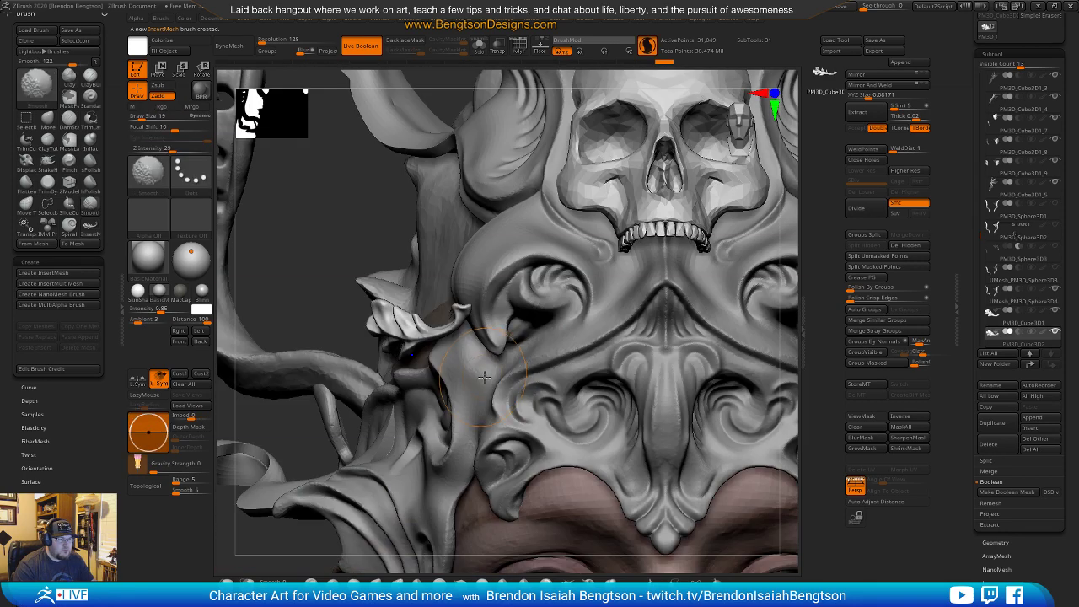
click(1001, 442)
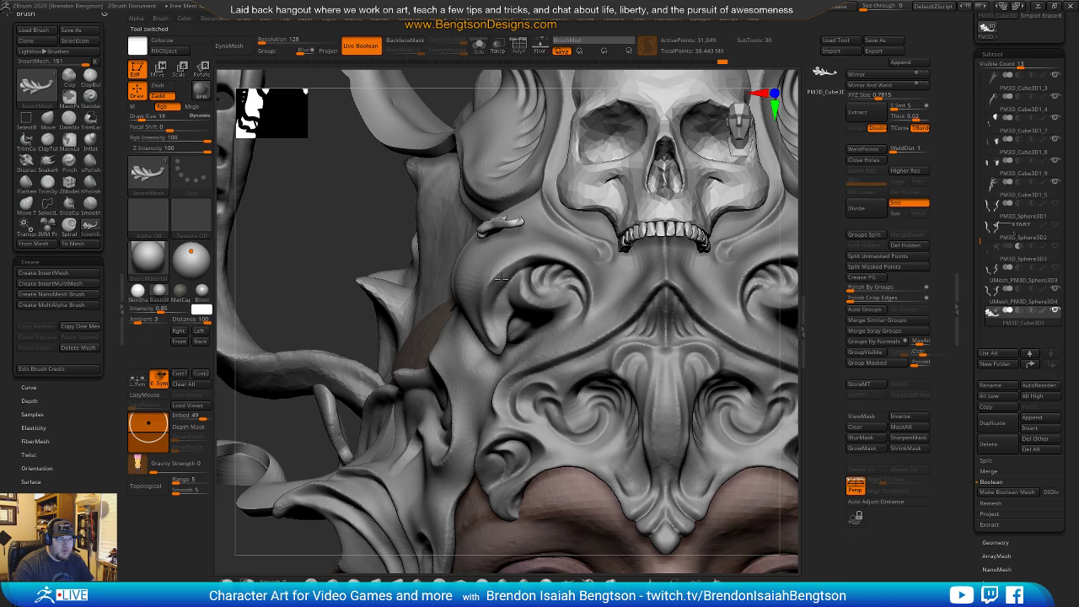
Insert a trial leaf on the headdress's side scroll, set the brush's Imbed to -11 and undo the trial insertion.
drag(501, 282, 502, 284)
mouse_move(498, 266)
right_down()
mouse_move(607, 257)
mouse_move(509, 251)
mouse_move(519, 181)
mouse_move(482, 263)
right_up()
drag(148, 422, 149, 438)
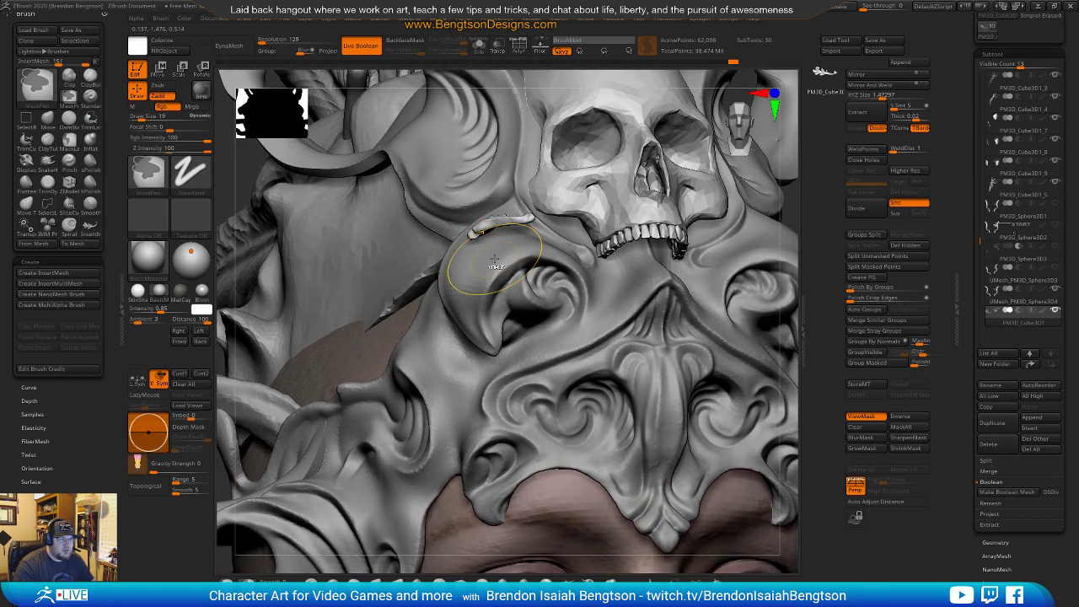
key(ctrl+z)
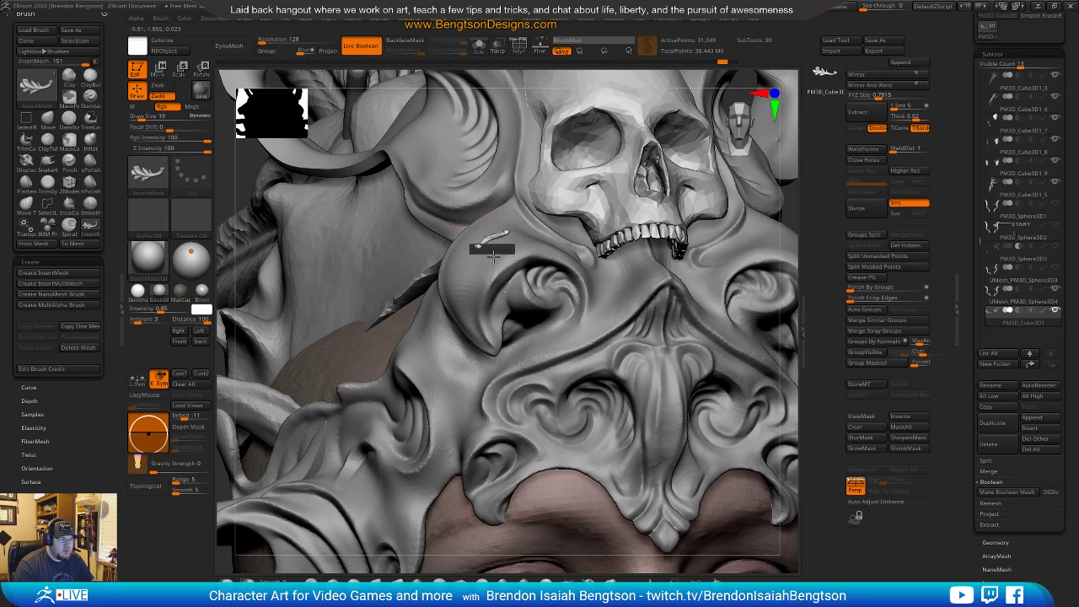
Insert a leaf on the side scroll, undo it and insert a larger one lying across the scroll's upper edge.
drag(493, 273, 494, 276)
mouse_move(553, 277)
right_down()
mouse_move(542, 351)
mouse_move(563, 283)
mouse_move(571, 287)
mouse_move(553, 274)
right_up()
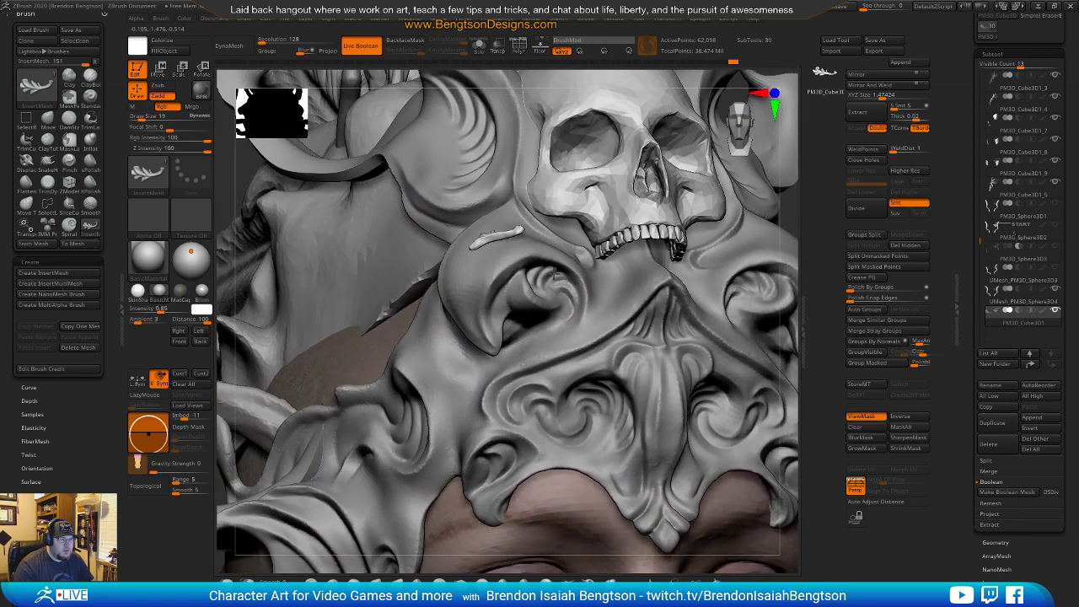
key(ctrl+z)
drag(500, 280, 500, 327)
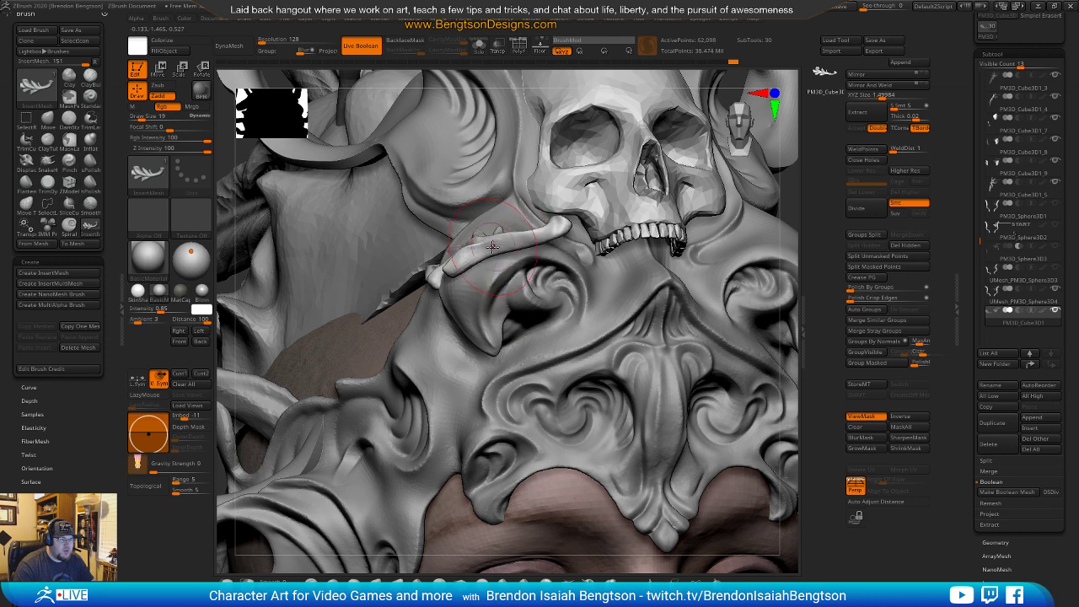
Isolate the leaf subtool and split it by polygroups so the inserted copy becomes its own subtool.
key(ctrl+shift+s)
mouse_move(574, 151)
mouse_down()
mouse_move(599, 233)
mouse_move(588, 211)
mouse_move(620, 219)
mouse_up()
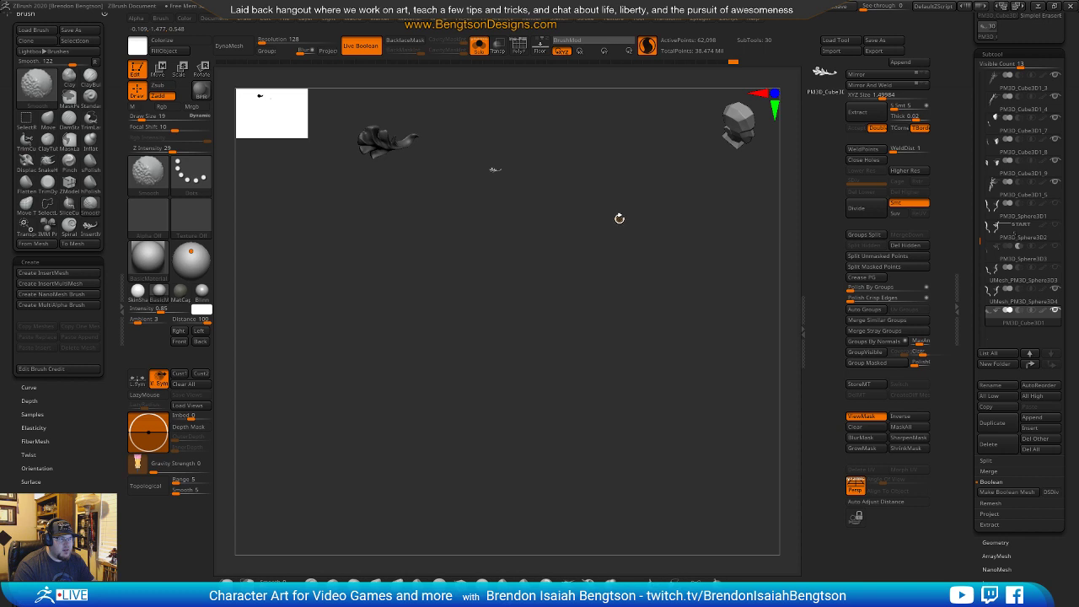
key(f)
mouse_move(636, 296)
alt+mouse_down()
mouse_move(335, 262)
mouse_move(324, 239)
alt+mouse_up()
drag(349, 315, 365, 342)
drag(410, 391, 345, 315)
alt+drag(397, 285, 611, 249)
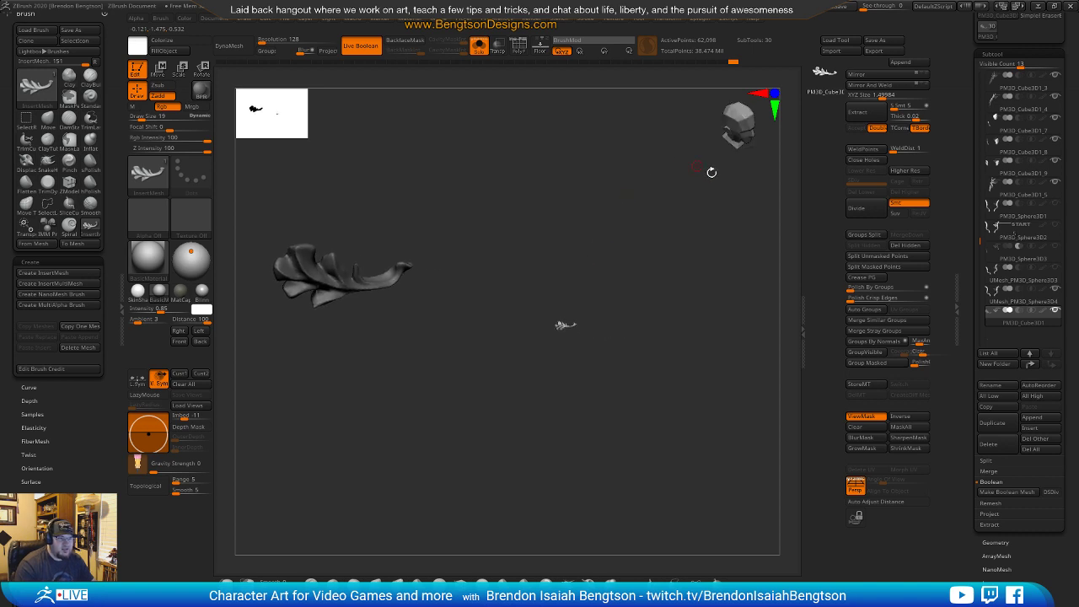
click(885, 237)
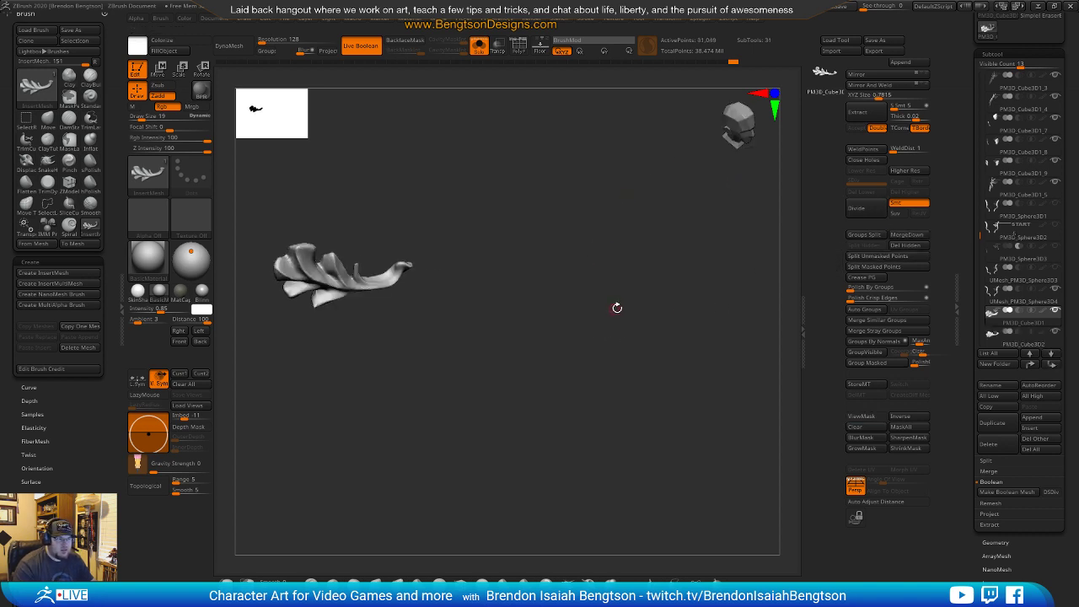
Select the split-off leaf, turn its front face toward the view and create a second InsertMesh brush from it.
click(1002, 332)
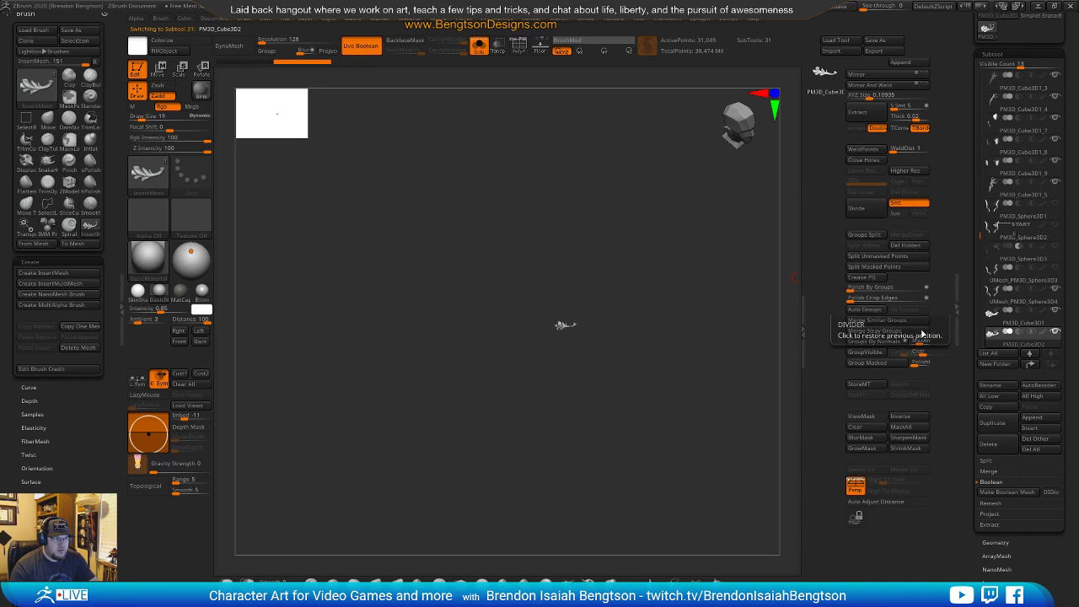
key(f)
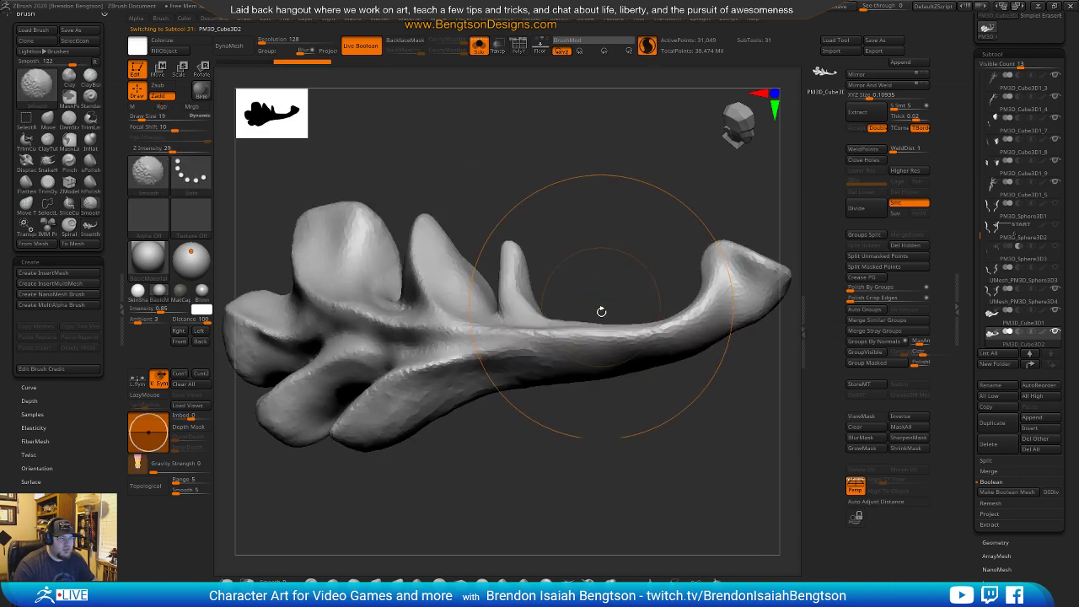
drag(581, 424, 585, 450)
alt+drag(622, 281, 592, 232)
drag(597, 275, 577, 212)
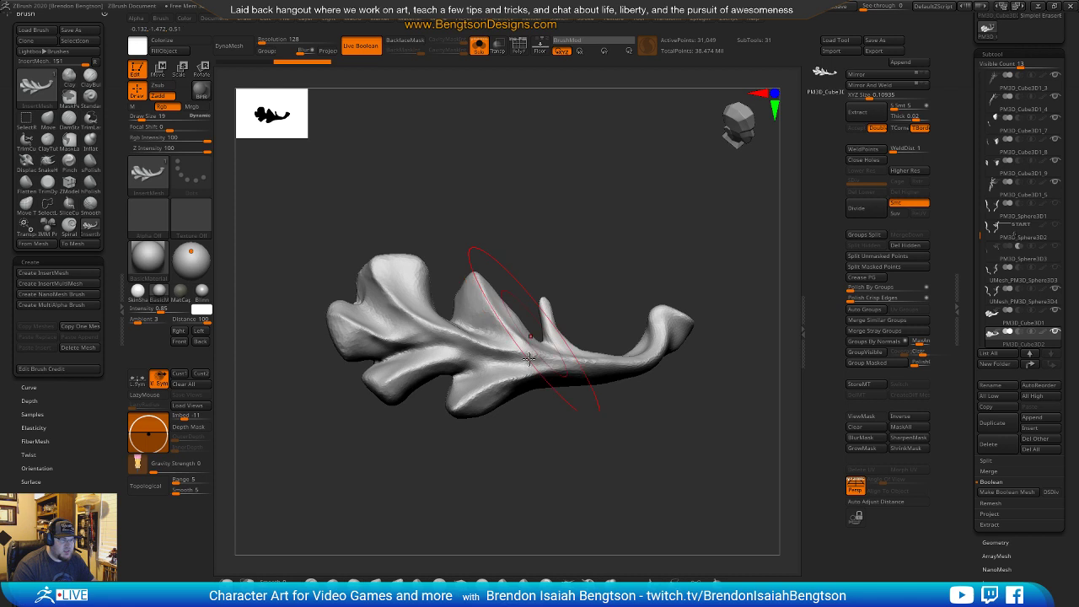
drag(585, 240, 586, 228)
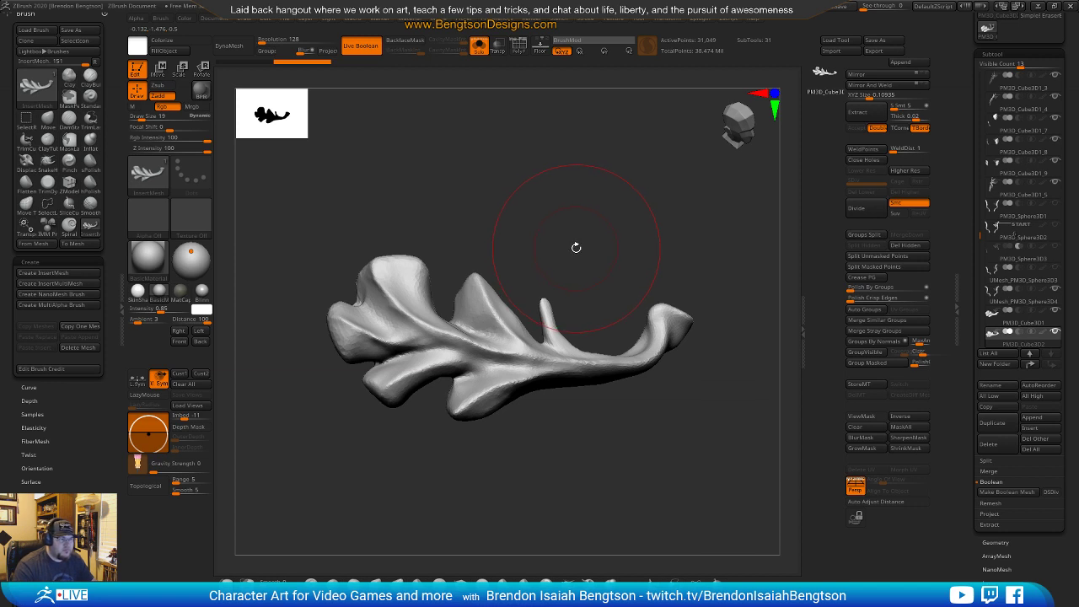
drag(583, 247, 578, 241)
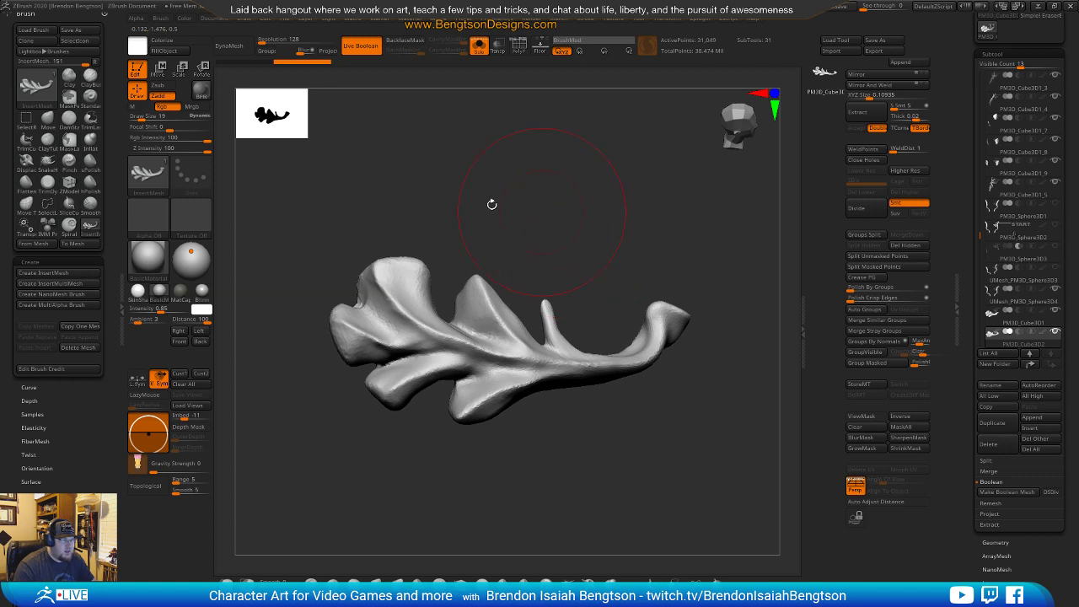
click(46, 273)
click(504, 198)
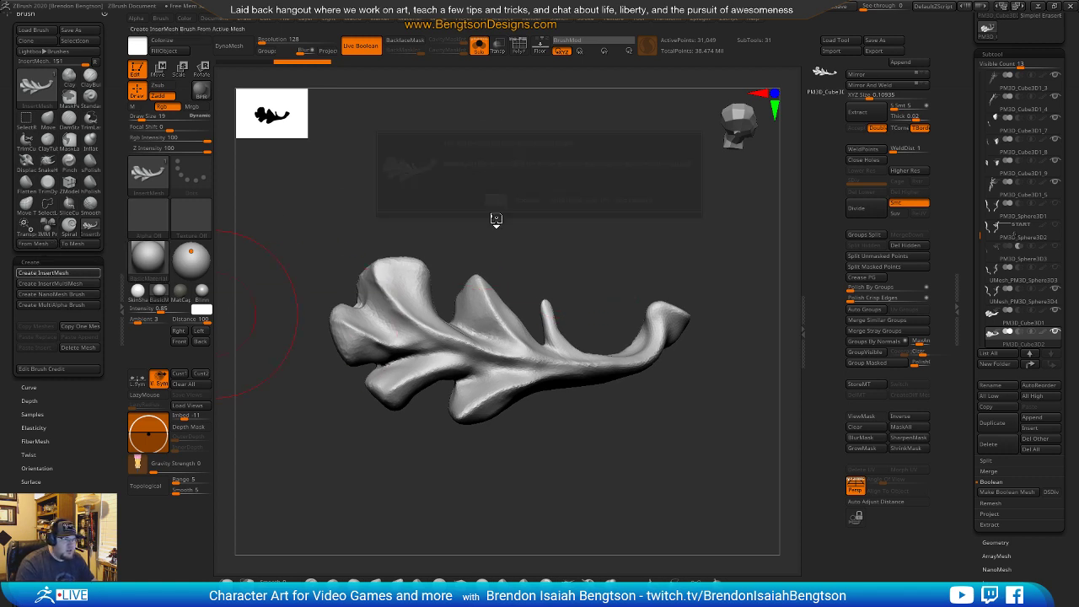
Show the full model, undo a trial leaf near the skull's jaw and insert a small leaf below the side scroll.
alt+drag(701, 254, 626, 118)
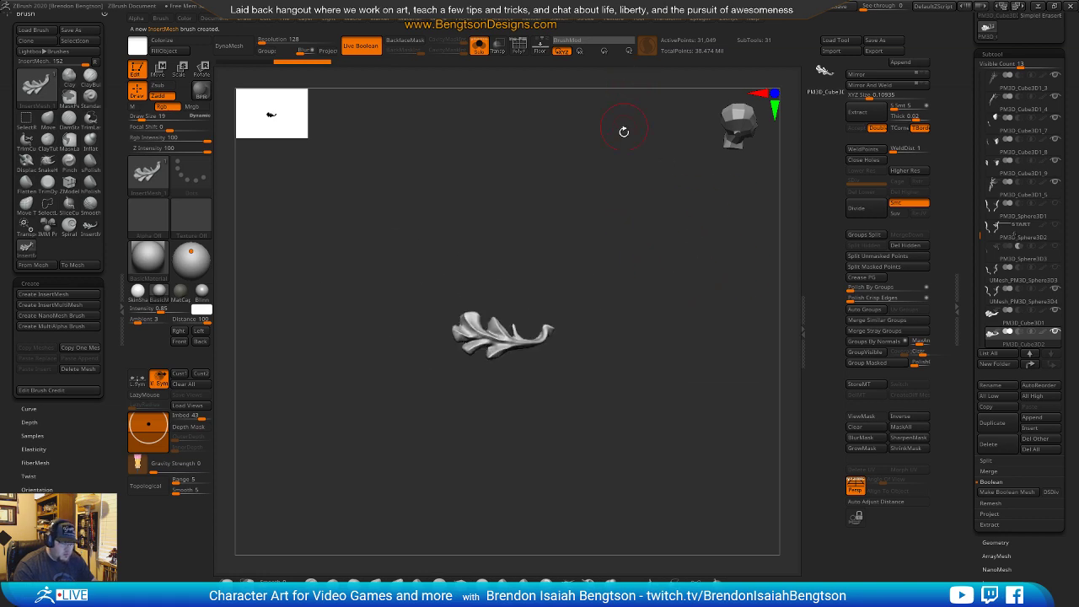
key(shift+alt+s)
mouse_move(618, 309)
mouse_down()
mouse_move(658, 337)
mouse_move(581, 367)
mouse_move(594, 380)
mouse_up()
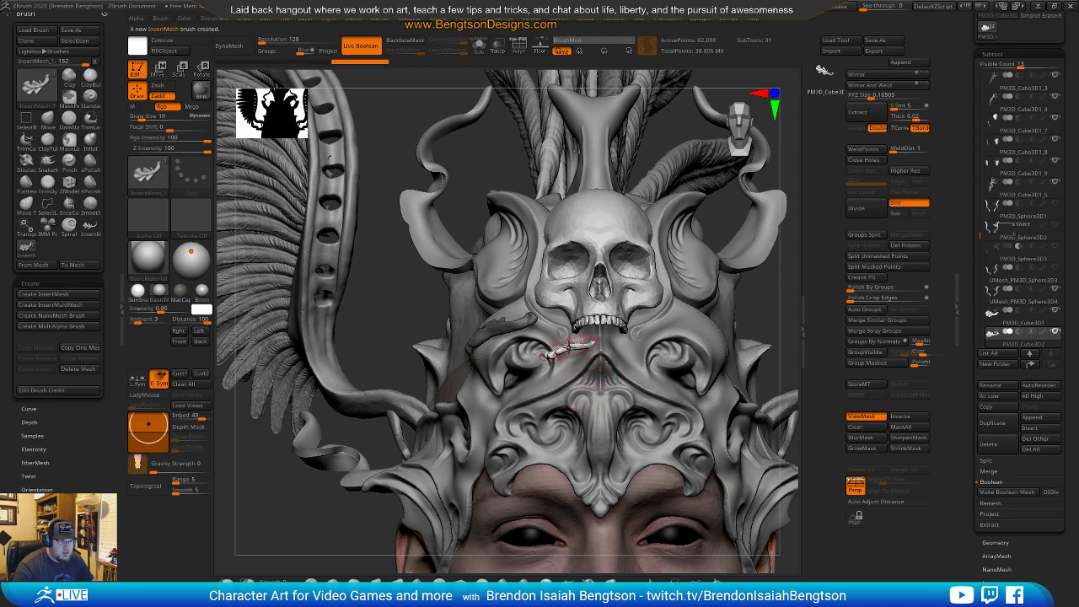
key(ctrl+z)
right_drag(488, 406, 485, 405)
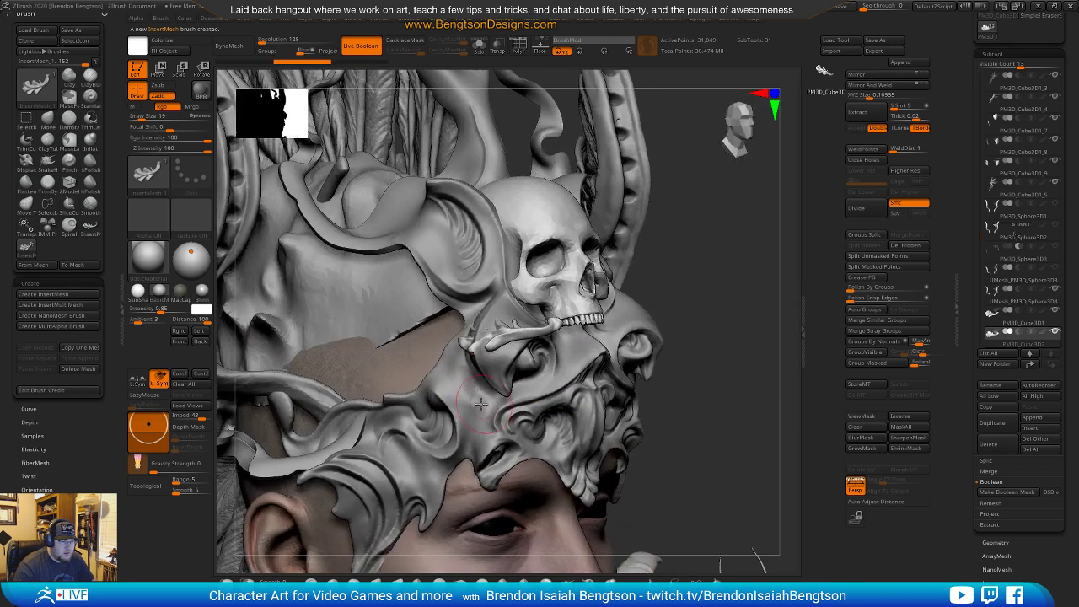
drag(468, 411, 470, 419)
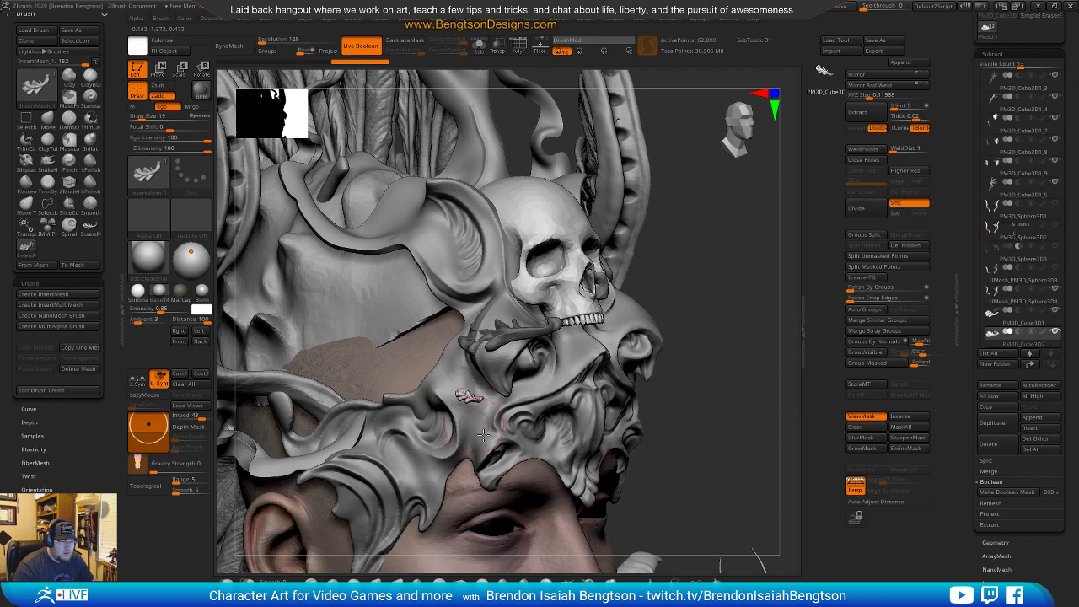
Adjust the new small leaf's position and rotation so it sits against the surface below the side scroll.
drag(730, 327, 676, 429)
mouse_move(455, 511)
right_down()
mouse_move(483, 390)
mouse_move(498, 421)
right_up()
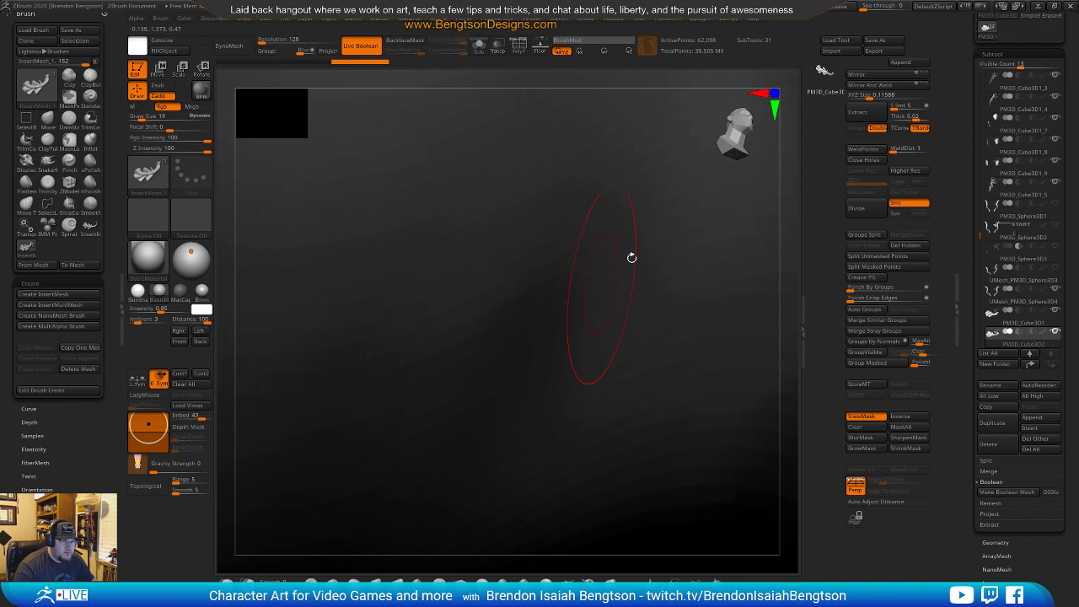
drag(790, 177, 759, 245)
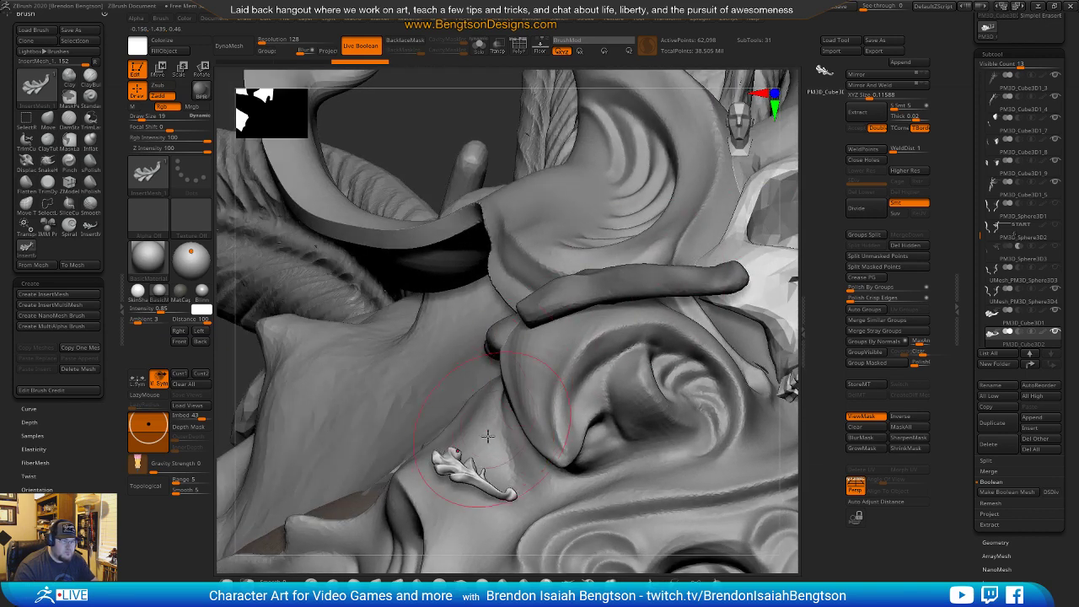
key(e)
mouse_move(471, 465)
mouse_down()
mouse_move(460, 470)
mouse_move(479, 471)
mouse_move(452, 463)
mouse_up()
mouse_move(584, 373)
right_down()
mouse_move(605, 464)
mouse_move(603, 451)
mouse_move(582, 447)
right_up()
drag(449, 462, 485, 459)
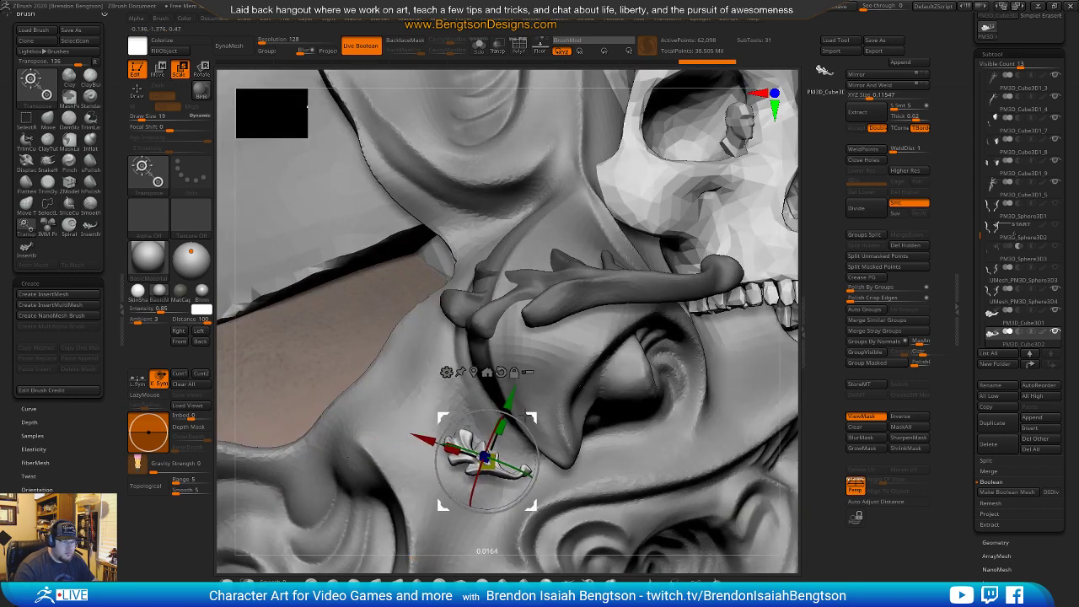
drag(520, 413, 519, 412)
drag(484, 457, 470, 441)
Insert two more leaves, each larger than the last, in a descending row below the first small leaf.
mouse_move(588, 397)
ctrl+right_down()
mouse_move(575, 447)
mouse_move(569, 343)
mouse_move(584, 325)
mouse_move(580, 299)
ctrl+right_up()
key(q)
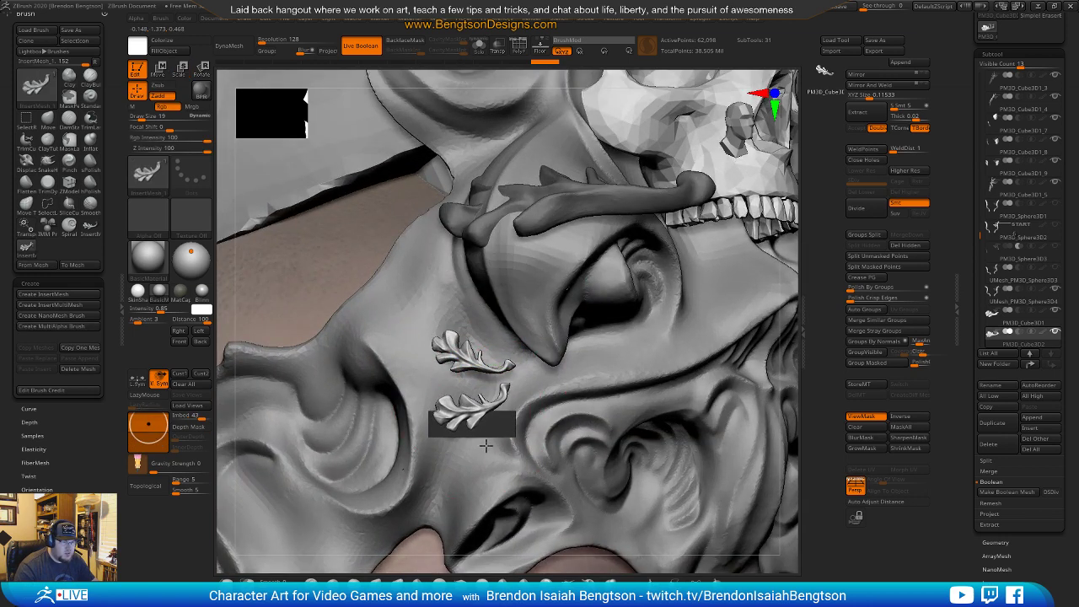
drag(489, 451, 474, 450)
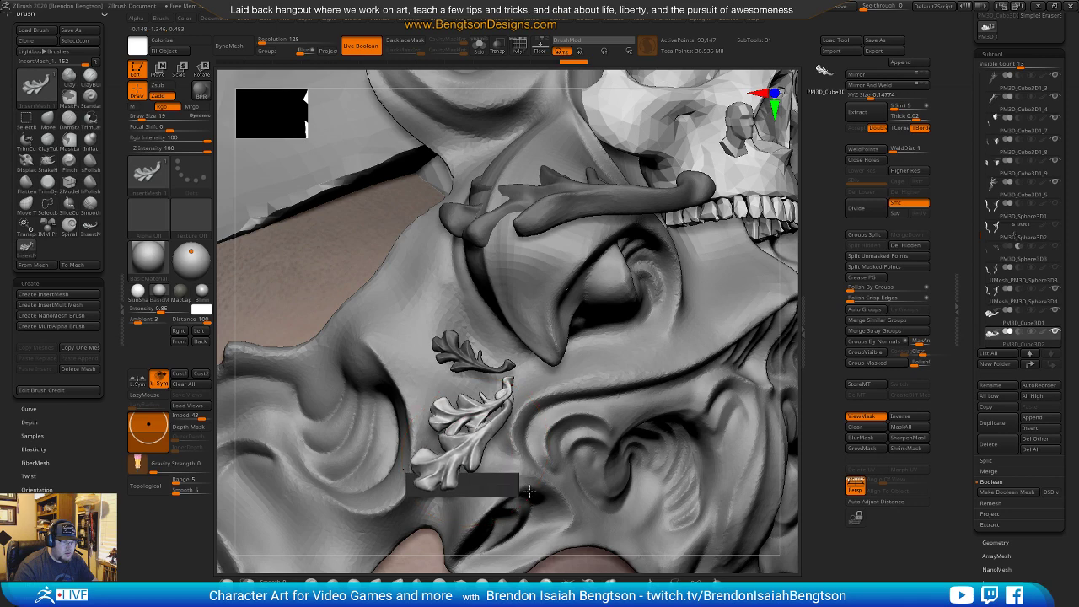
drag(521, 483, 521, 484)
ctrl+right_drag(530, 422, 540, 506)
right_drag(611, 413, 542, 408)
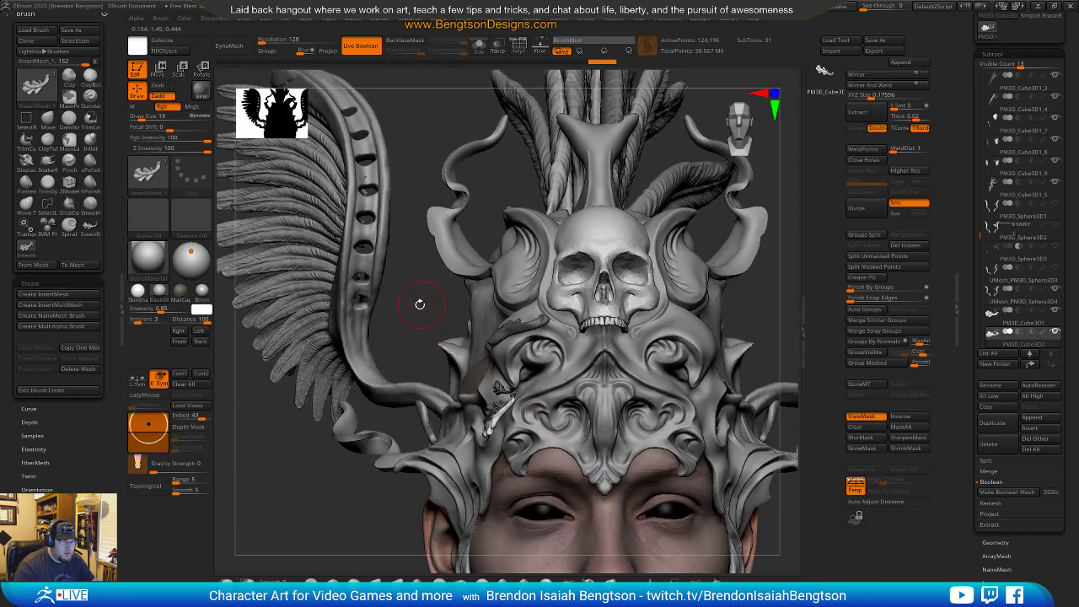
Rotate all the inserted leaves together slightly against the headdress's side and return to the insert brush.
key(w)
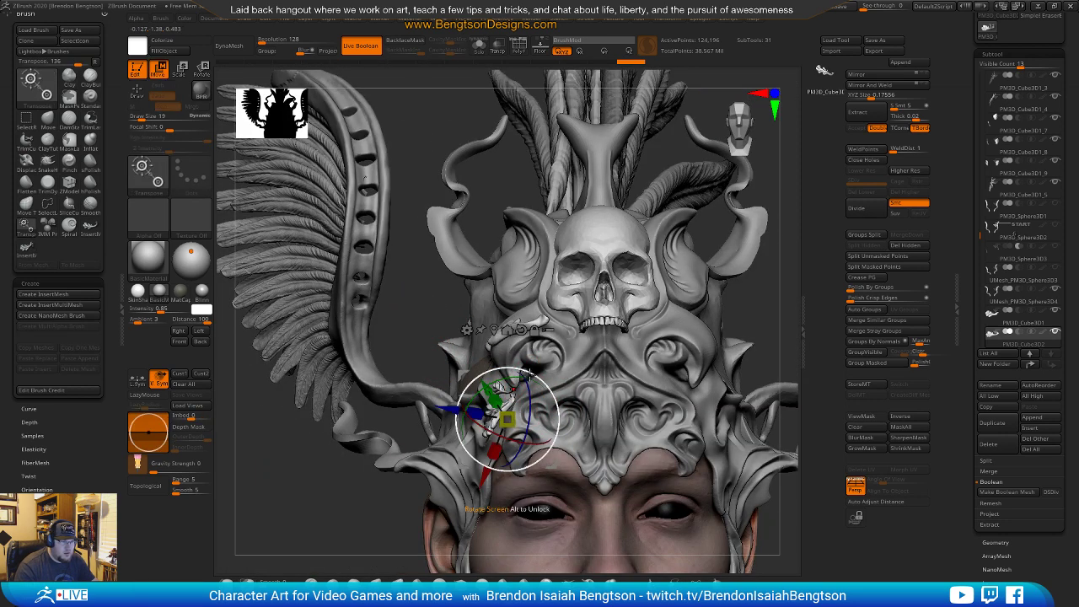
mouse_move(527, 374)
mouse_down()
mouse_move(538, 380)
mouse_move(521, 380)
mouse_up()
key(q)
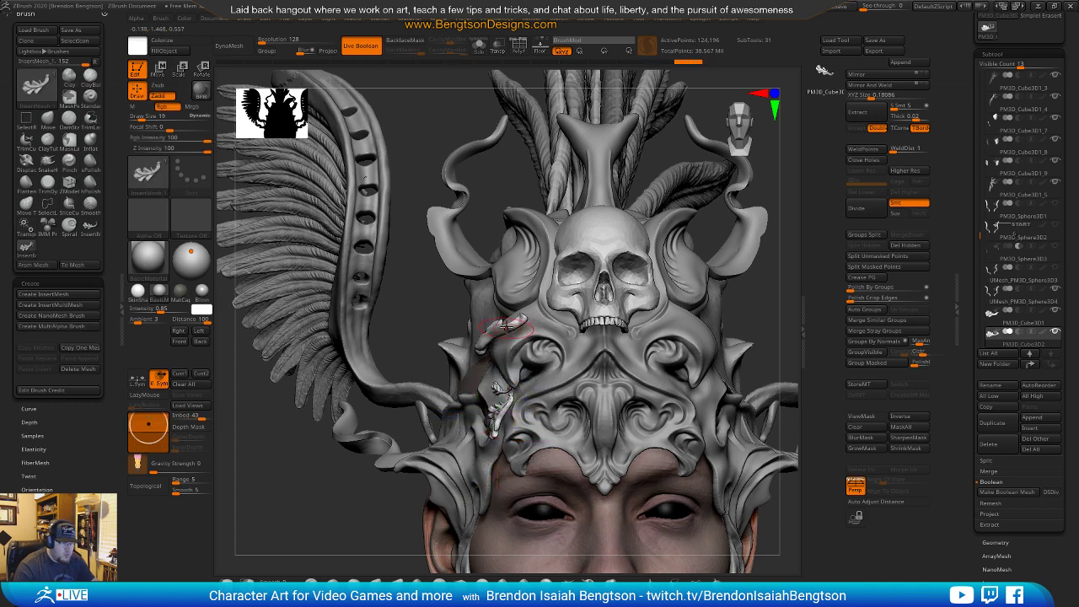
Isolate the inserted leaves, hide the large leaf above the lower row and delete its hidden geometry.
key(alt+s)
mouse_move(557, 283)
ctrl+alt+shift+mouse_down()
mouse_move(429, 329)
mouse_move(498, 346)
ctrl+alt+shift+mouse_up()
click(910, 245)
key(alt+s)
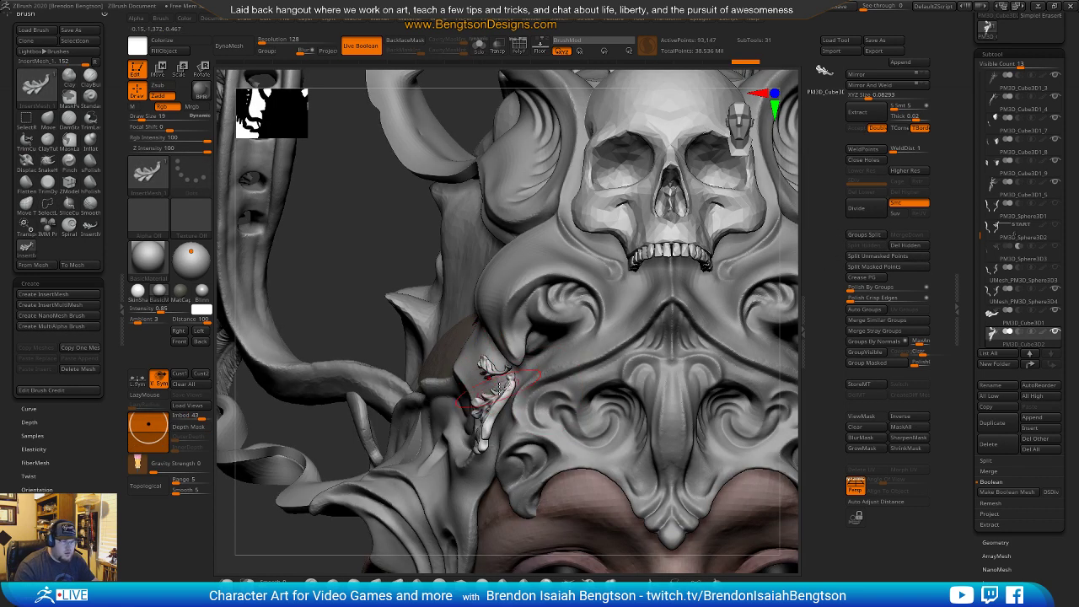
Move and rotate the remaining leaf row so it lies against the headdress surface below the side scroll.
key(w)
drag(561, 366, 574, 356)
drag(539, 395, 540, 397)
right_drag(456, 393, 544, 388)
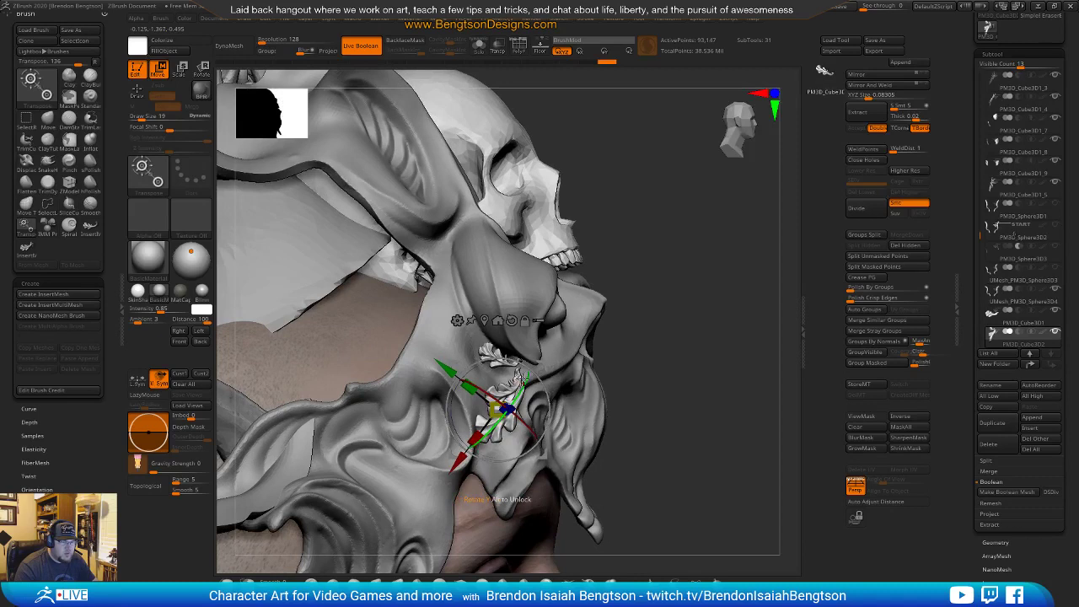
drag(532, 374, 533, 376)
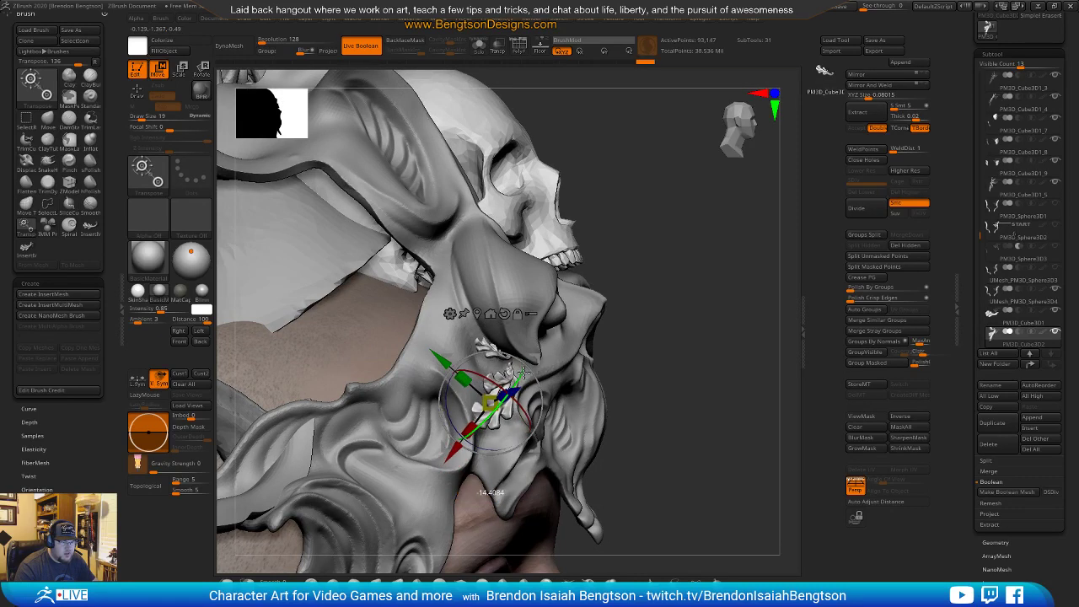
mouse_move(530, 369)
right_down()
mouse_move(640, 334)
mouse_move(539, 346)
mouse_move(559, 359)
right_up()
key(q)
key(w)
key(q)
Bend the leaf row towards the headdress surface with the Move Topological brush and undo the last two changes.
key(b)
key(m)
key(t)
key(space)
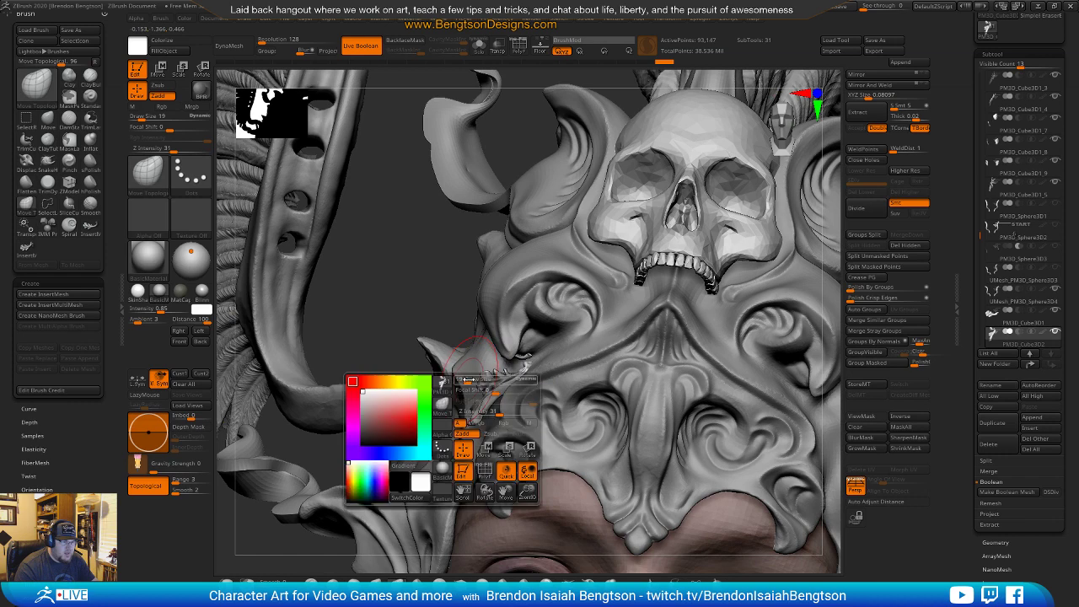
drag(466, 382, 487, 421)
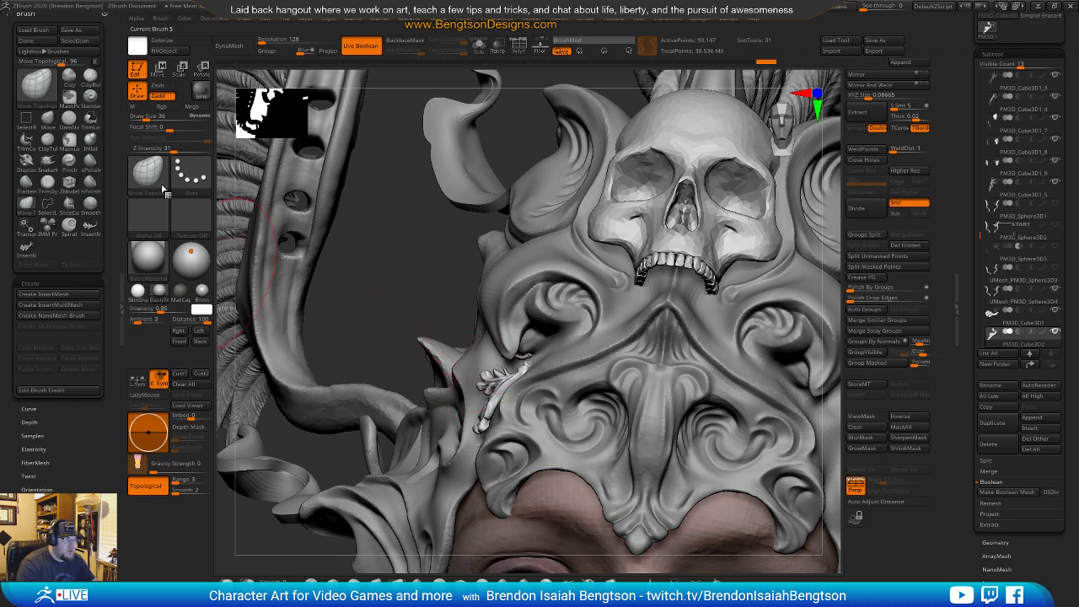
right_drag(472, 381, 486, 409)
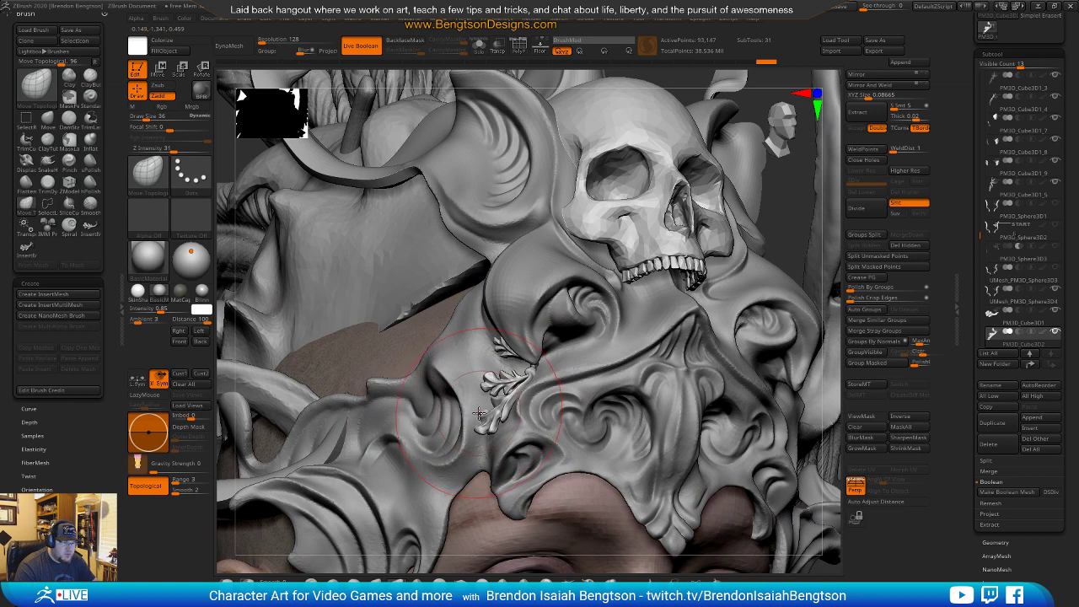
right_drag(465, 416, 477, 416)
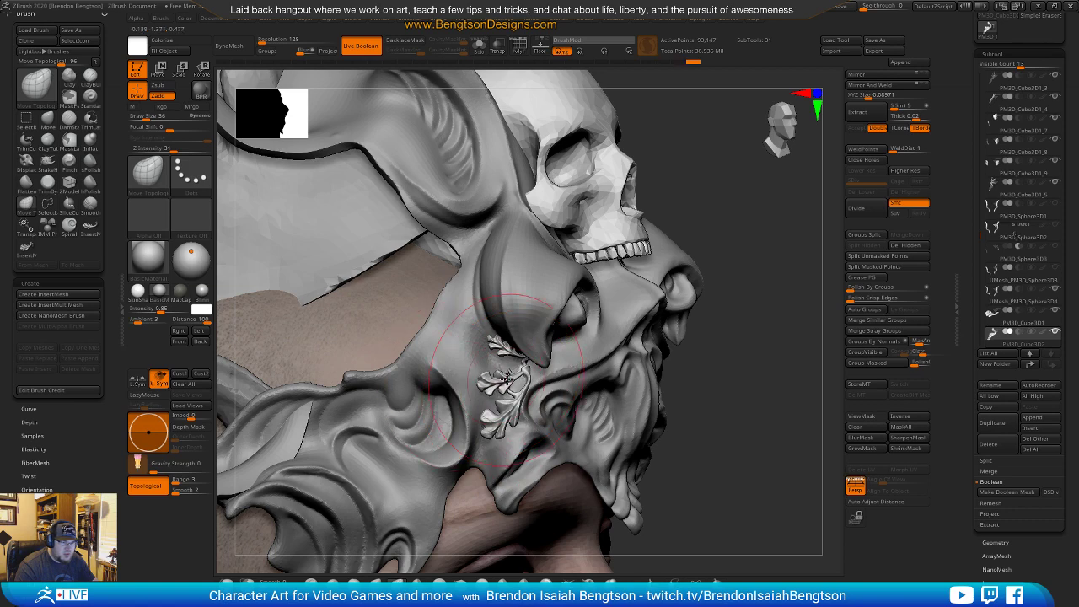
key(space)
mouse_move(498, 385)
mouse_down()
mouse_move(522, 388)
mouse_move(495, 392)
mouse_move(527, 371)
mouse_up()
key(ctrl+z)
key(ctrl+z)
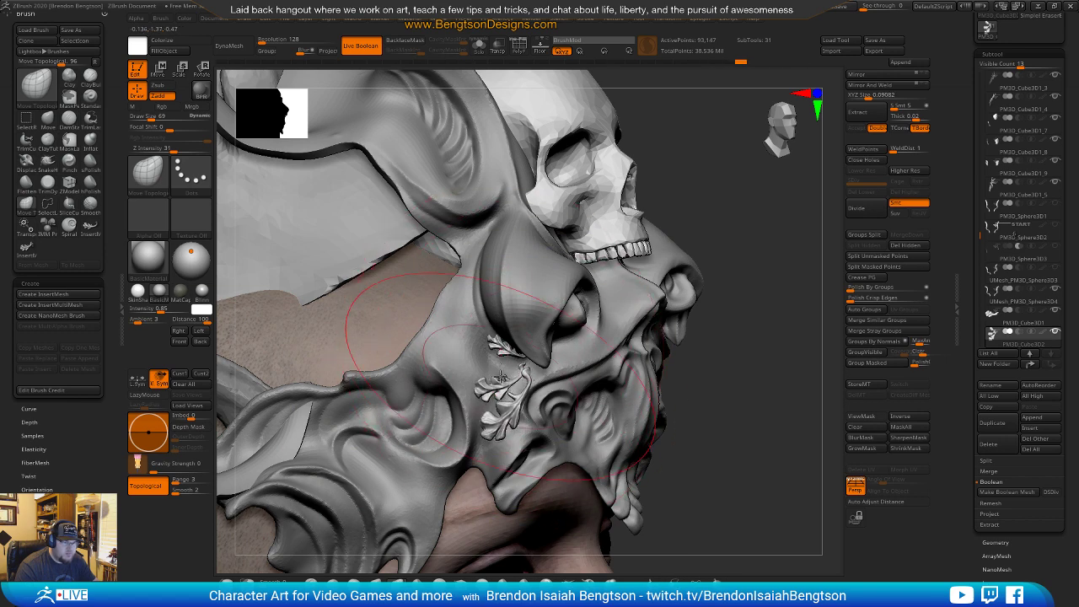
Select the main headdress subtool and insert a mirrored pair of leaves under the skull's teeth.
key(f)
mouse_move(711, 193)
mouse_down()
mouse_move(747, 356)
mouse_move(734, 371)
mouse_move(771, 361)
mouse_up()
mouse_move(746, 413)
alt+mouse_down()
mouse_move(780, 435)
mouse_move(788, 424)
mouse_move(732, 359)
mouse_move(748, 434)
alt+mouse_up()
alt+click(572, 297)
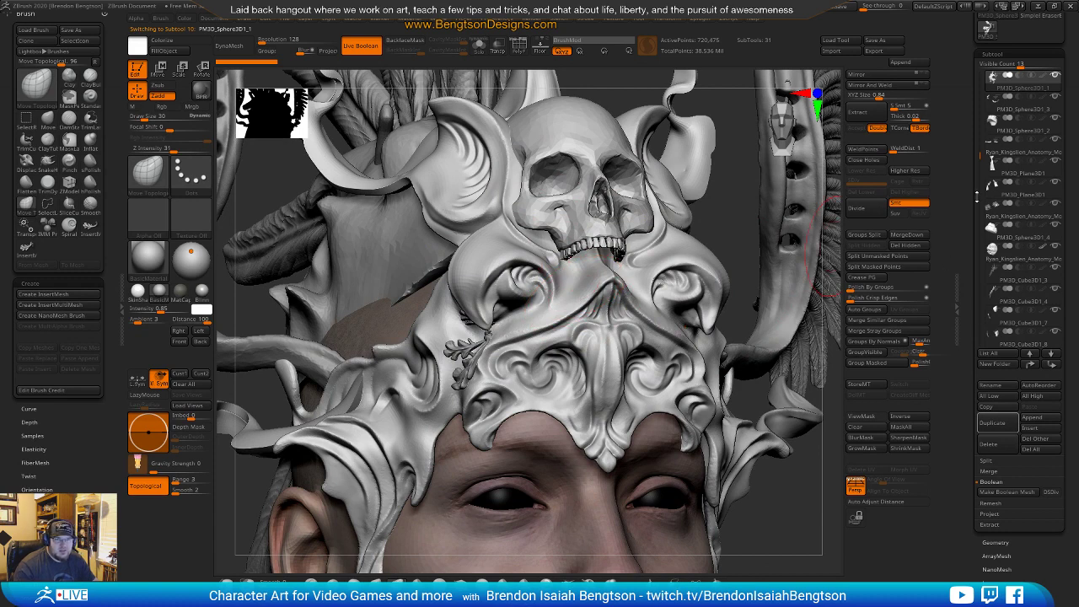
mouse_move(993, 88)
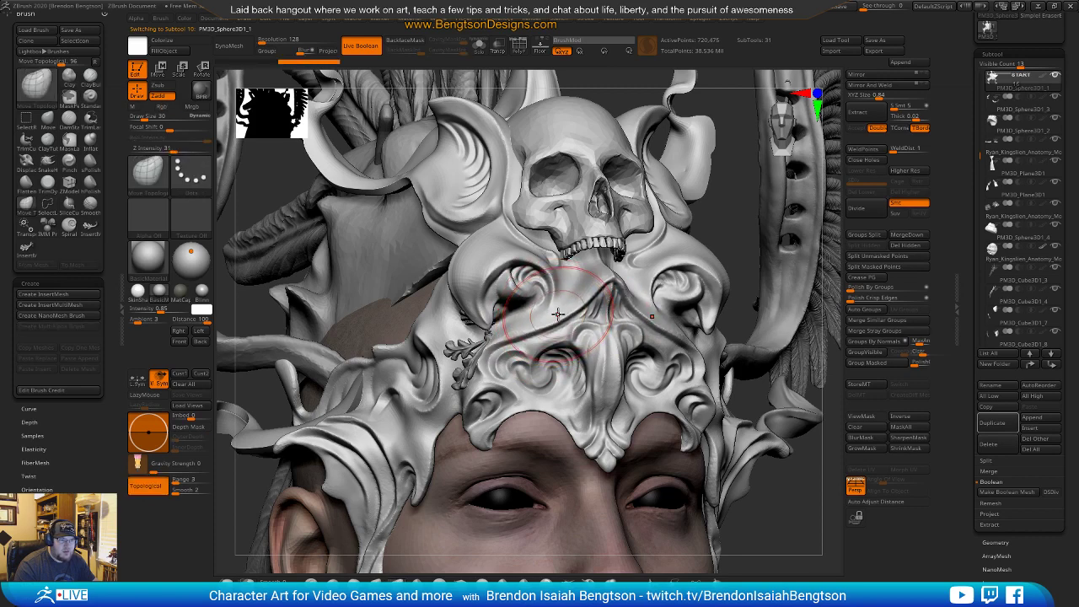
click(26, 247)
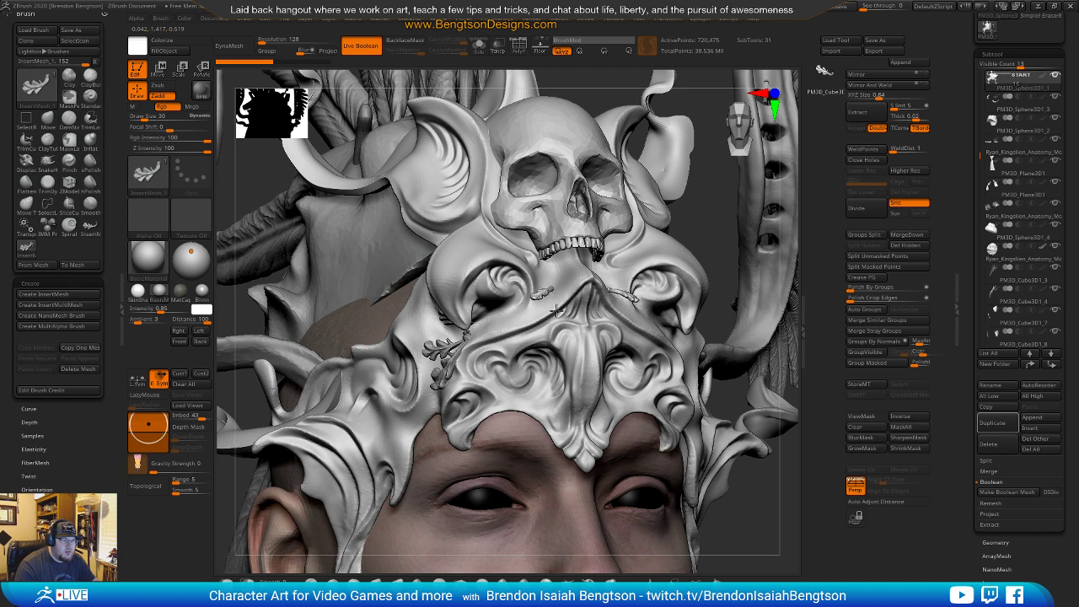
drag(558, 323, 560, 331)
Scale and rotate the new leaf pair so it follows the slope of the ridges beneath the skull's teeth.
key(e)
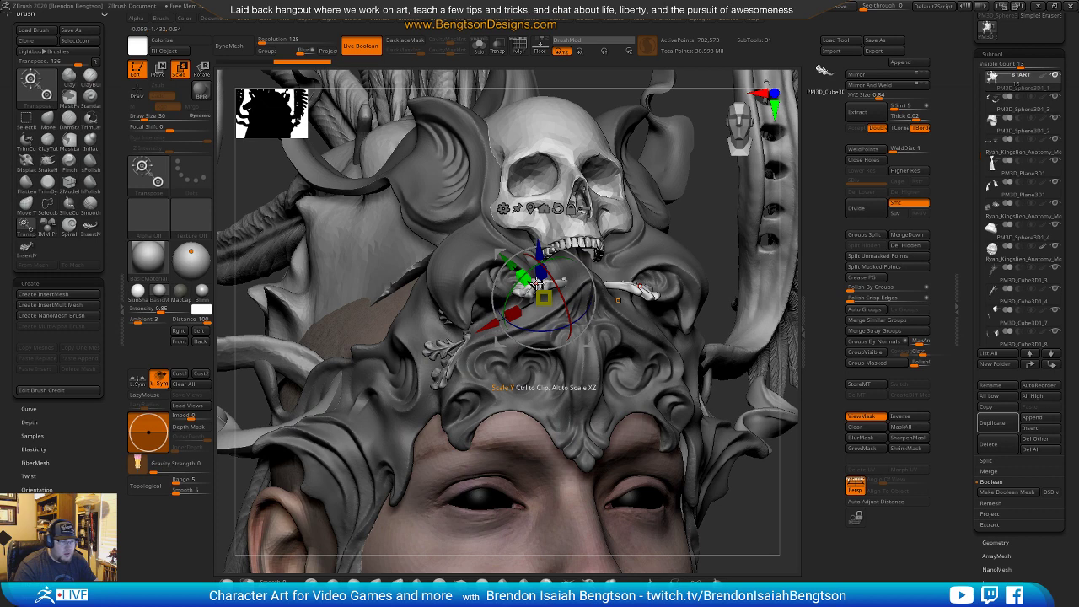
drag(546, 273, 416, 390)
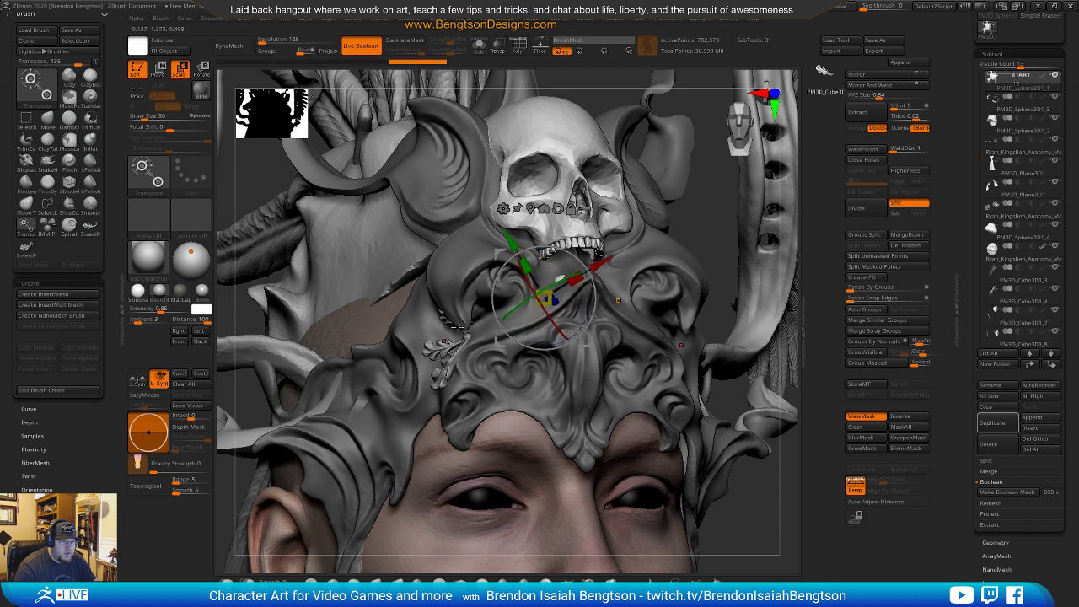
drag(523, 260, 523, 260)
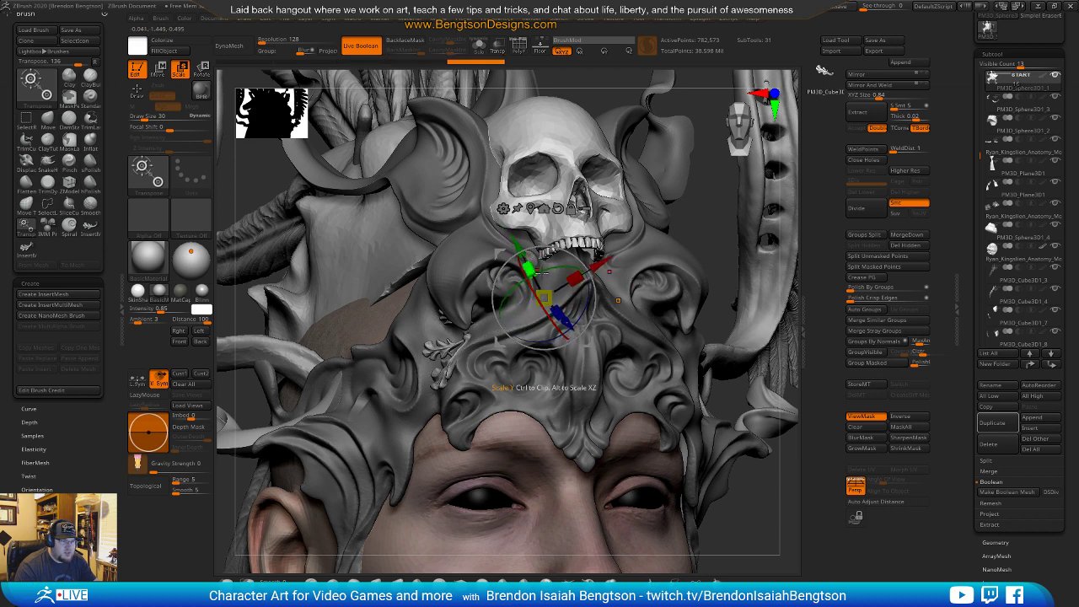
drag(571, 320, 567, 312)
ctrl+right_drag(555, 303, 546, 280)
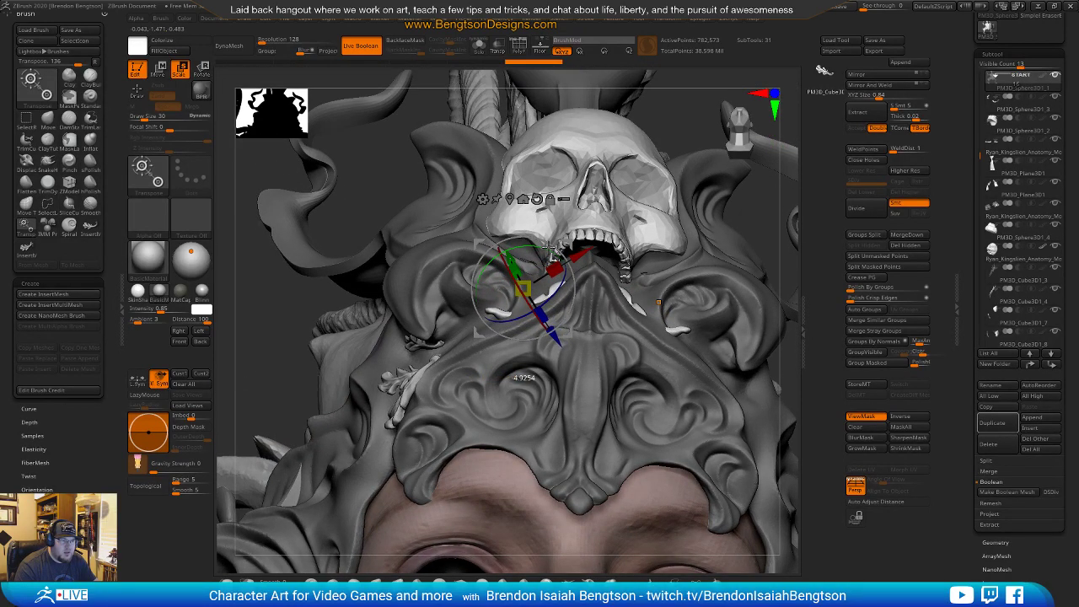
drag(556, 342, 534, 240)
right_drag(585, 250, 691, 312)
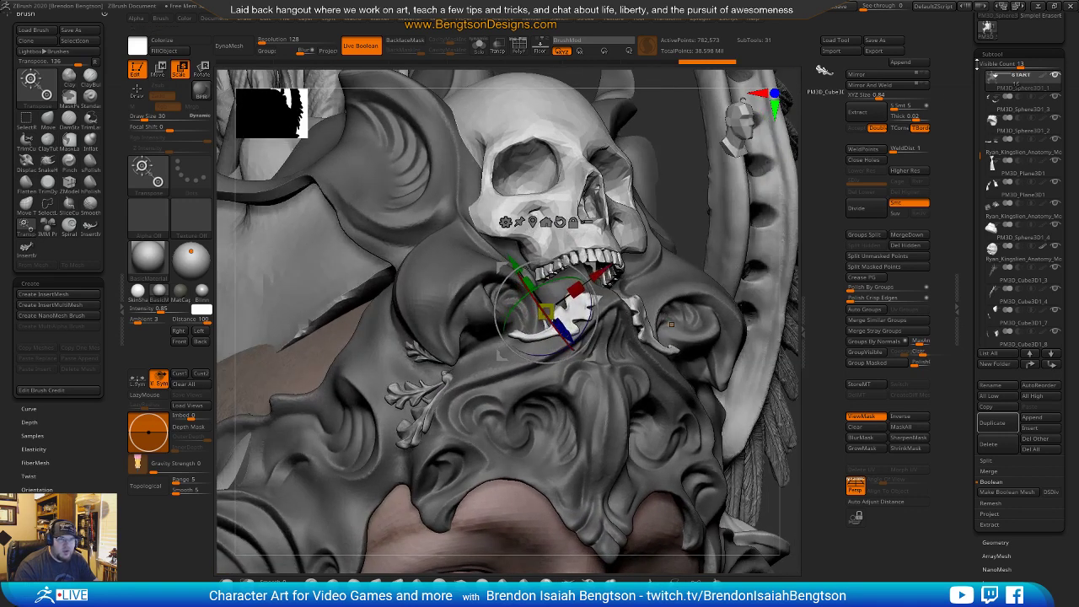
Split the unmasked leaf pair from the headdress into its own subtool, undo a stray transform and select the new subtool.
click(1010, 99)
drag(785, 314, 732, 325)
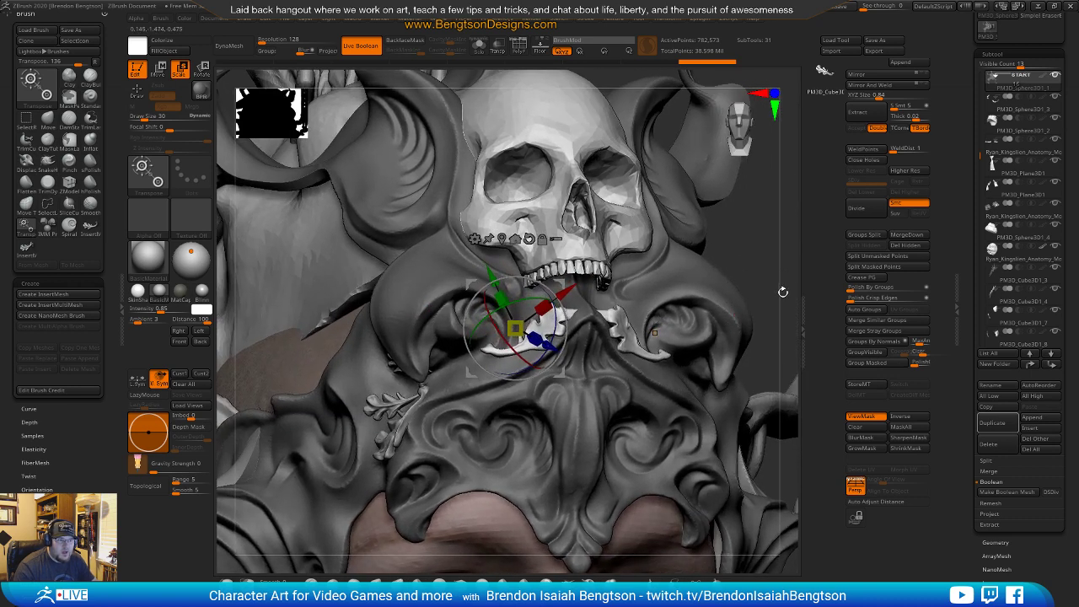
click(878, 271)
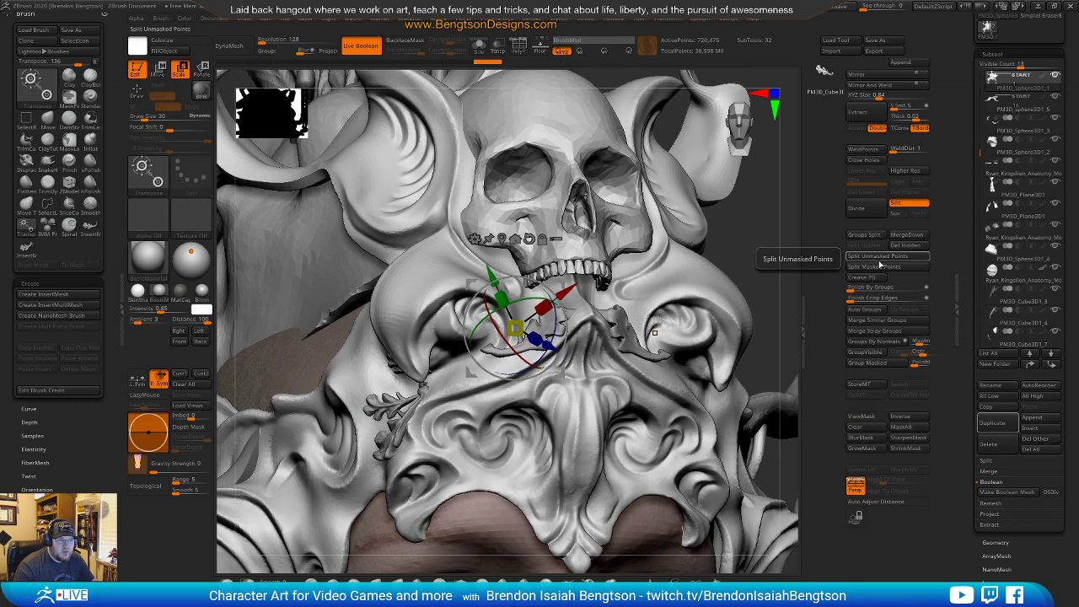
click(1020, 100)
mouse_move(592, 437)
right_down()
mouse_move(597, 405)
mouse_move(614, 429)
mouse_move(594, 432)
right_up()
drag(554, 313, 544, 305)
key(ctrl+z)
click(988, 112)
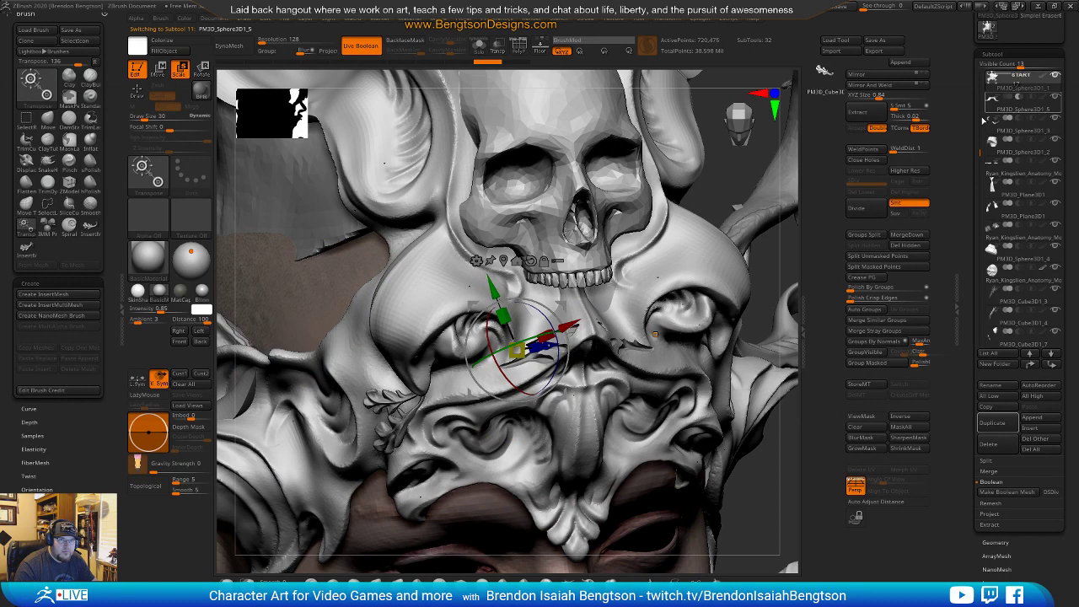
Rotate the separated leaf pair to line up with the ridges running down from the skull's jaw.
drag(555, 315, 526, 330)
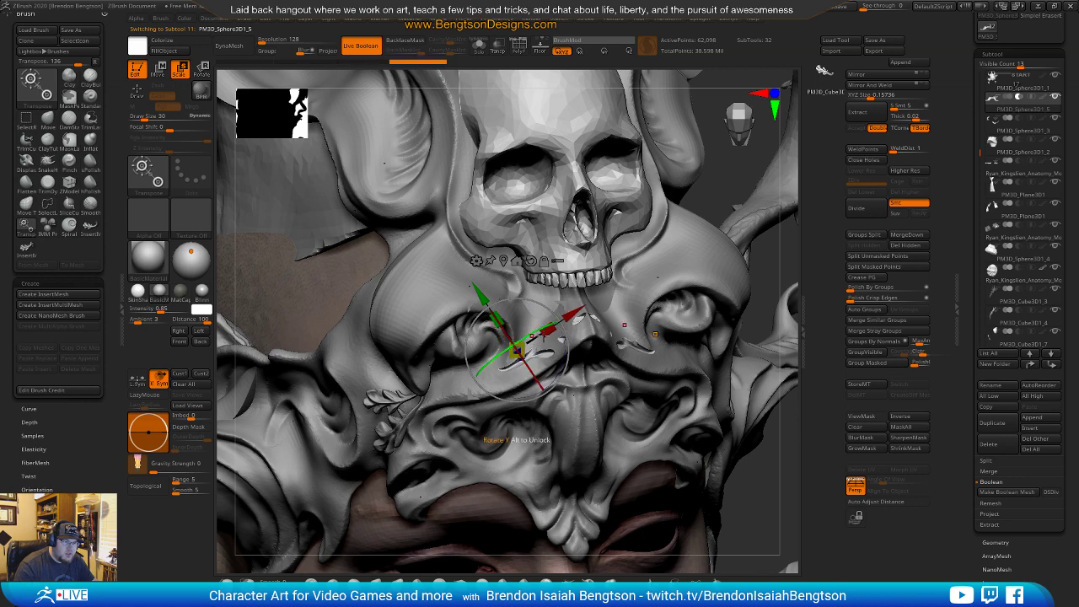
right_drag(614, 405, 592, 355)
drag(531, 368, 529, 364)
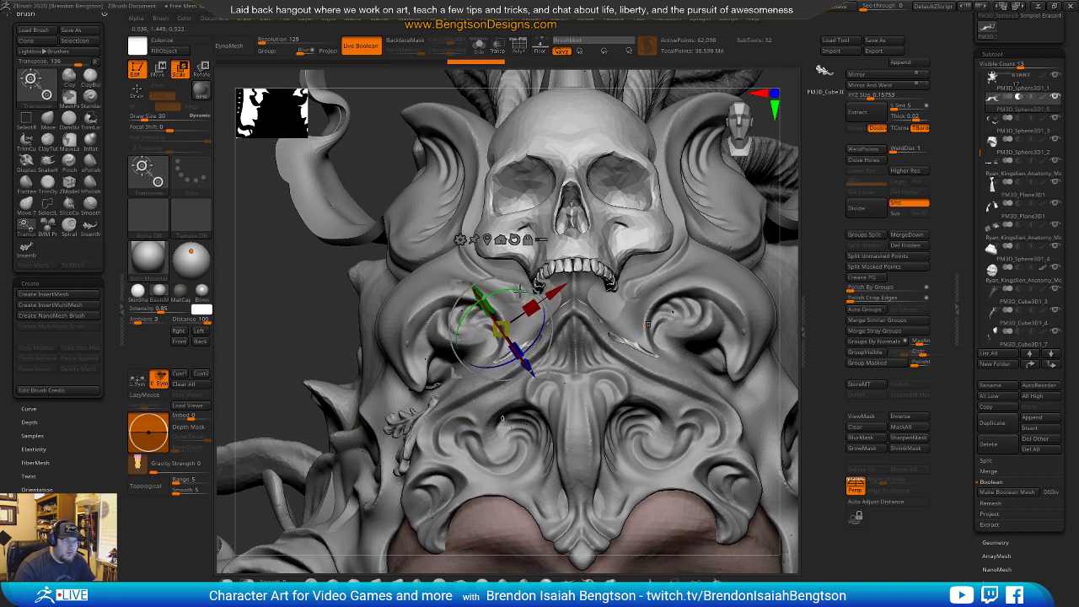
drag(525, 296, 526, 296)
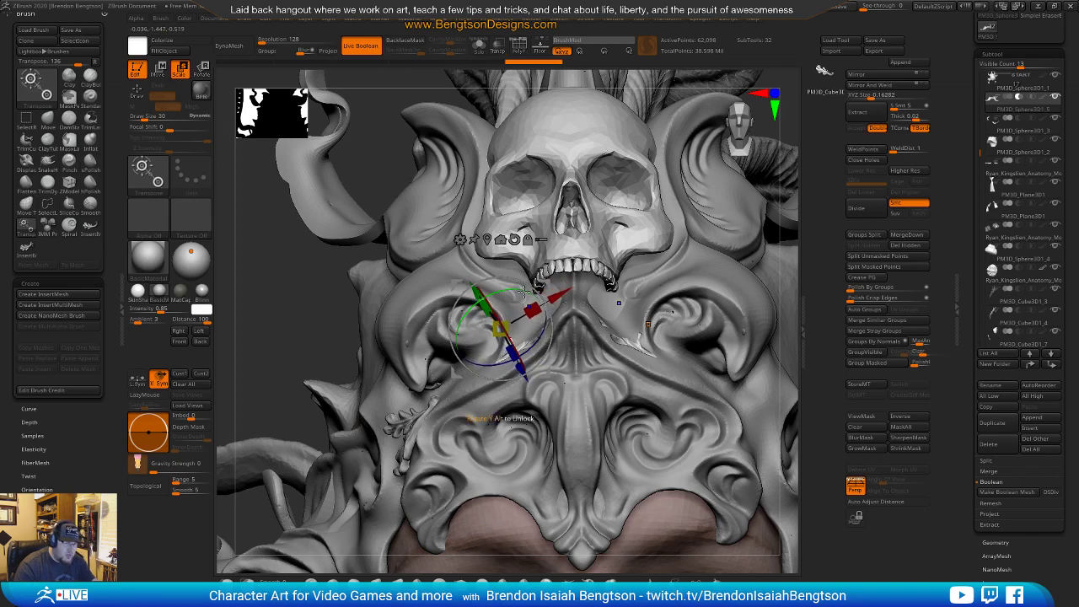
Tilt and shift the leaf pair in side view to seat it against the surface under the teeth.
key(shift+f)
right_drag(535, 317, 556, 299)
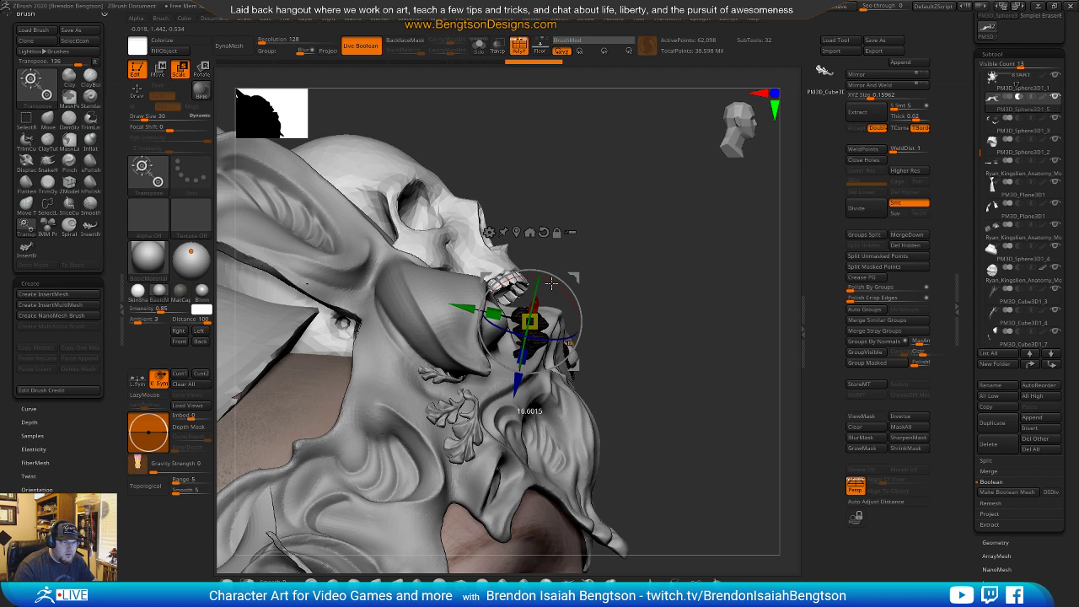
drag(549, 282, 547, 281)
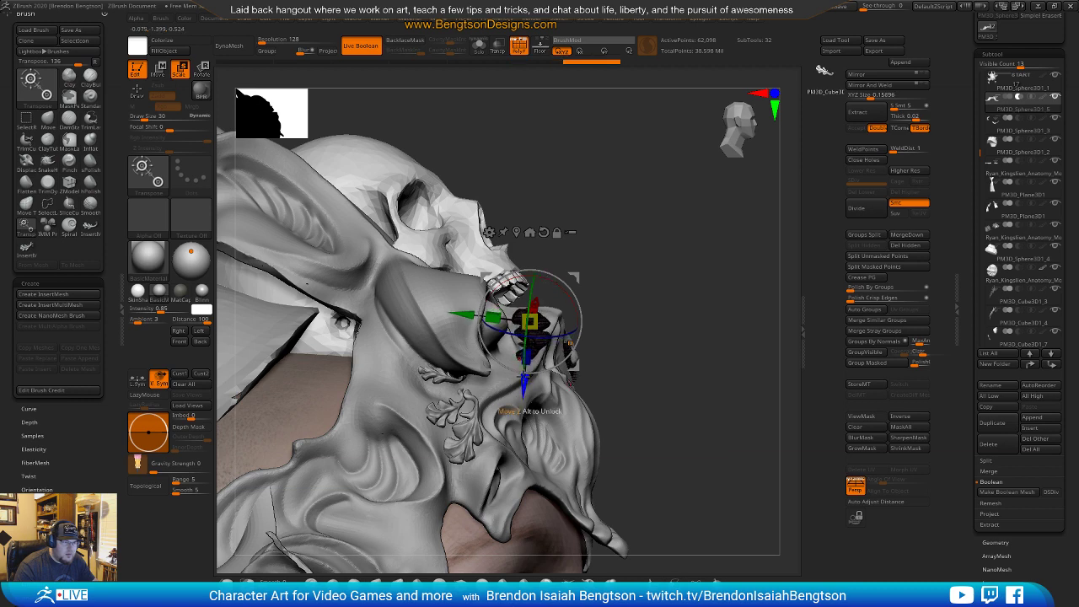
drag(524, 383, 523, 384)
key(shift+f)
drag(756, 288, 713, 270)
right_drag(712, 270, 642, 265)
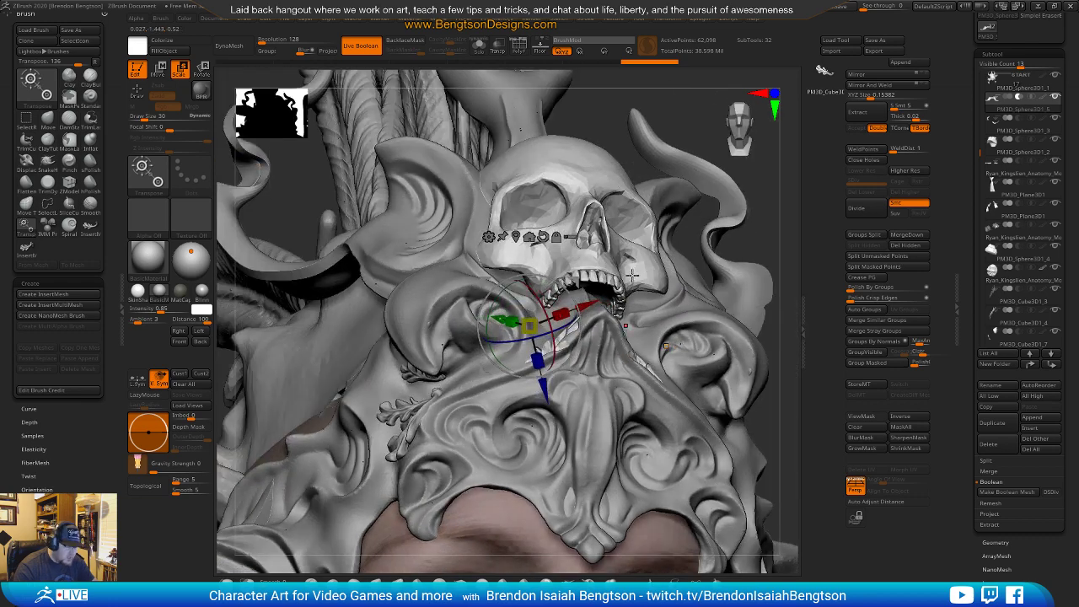
Reposition the leaf pair so the leaves emerge from the surface just above the central ridge.
key(q)
mouse_move(602, 349)
right_down()
mouse_move(595, 433)
mouse_move(558, 328)
right_up()
key(w)
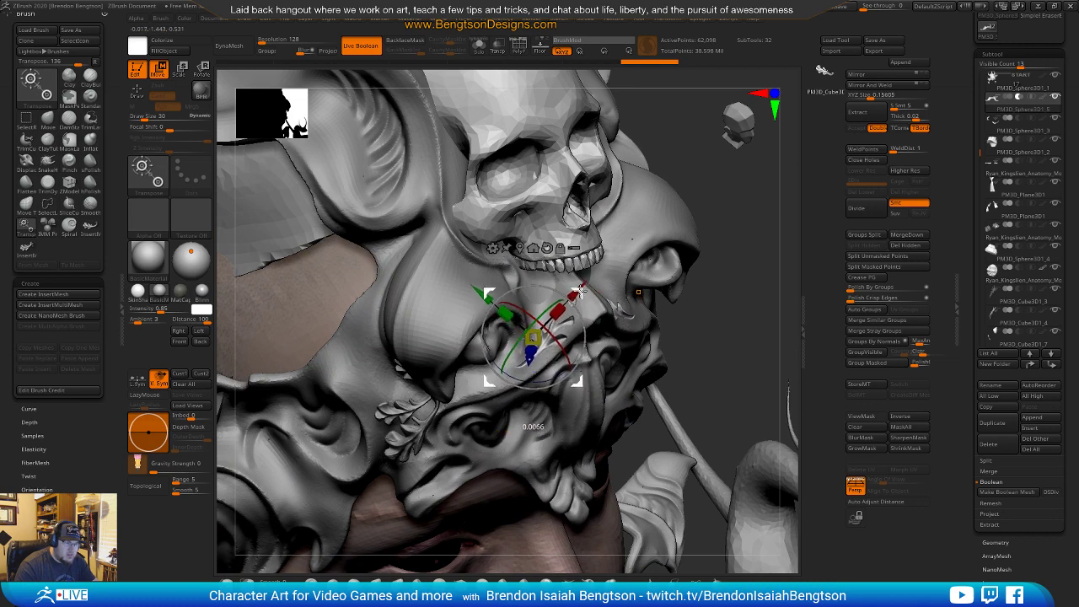
mouse_move(594, 358)
right_down()
mouse_move(596, 314)
mouse_move(612, 323)
mouse_move(590, 355)
mouse_move(569, 347)
right_up()
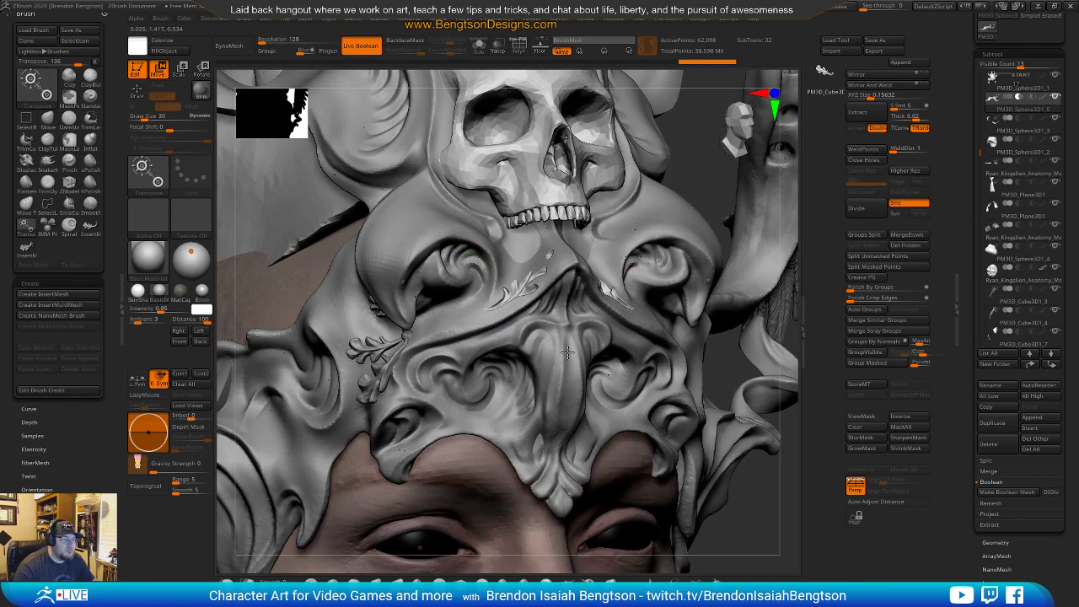
ctrl+right_drag(590, 403, 612, 433)
alt+right_drag(575, 323, 613, 394)
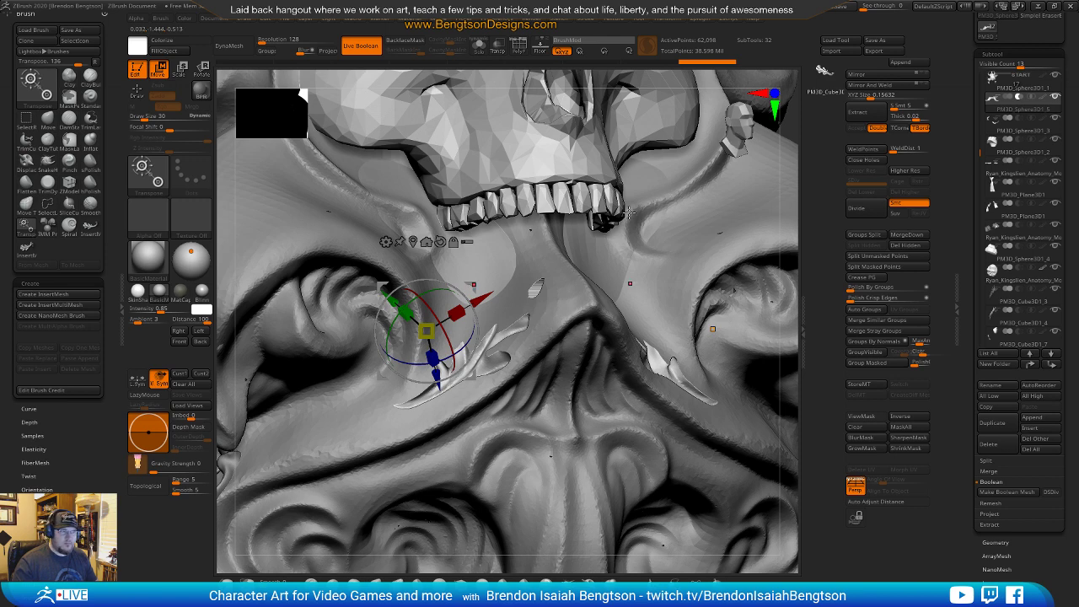
drag(435, 380, 442, 349)
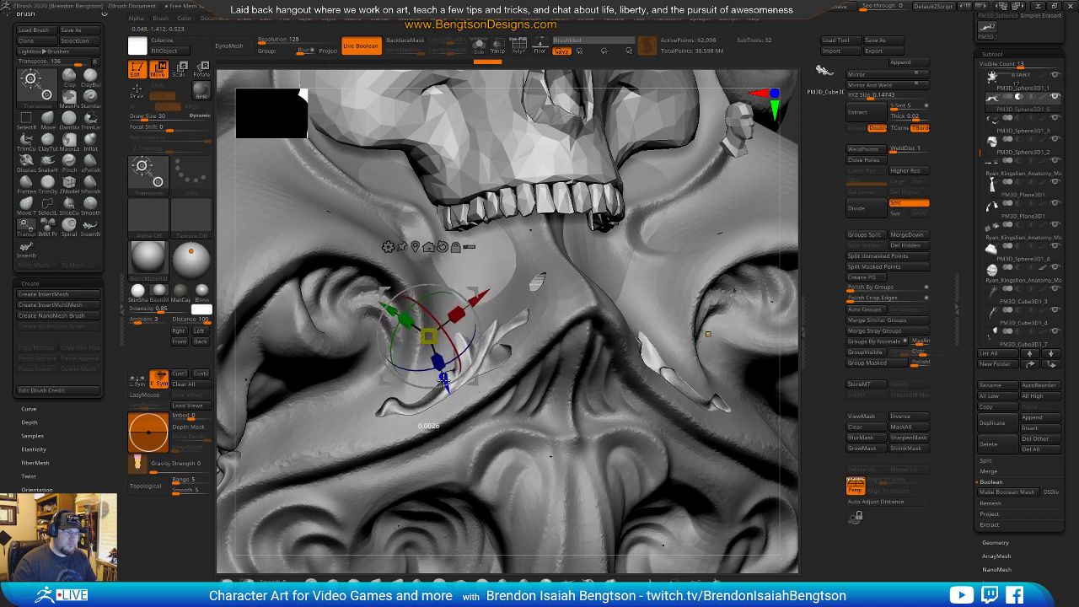
Reshape the tips and stems of the leaf pair with the Move Topological brush to fit along the ridge.
key(q)
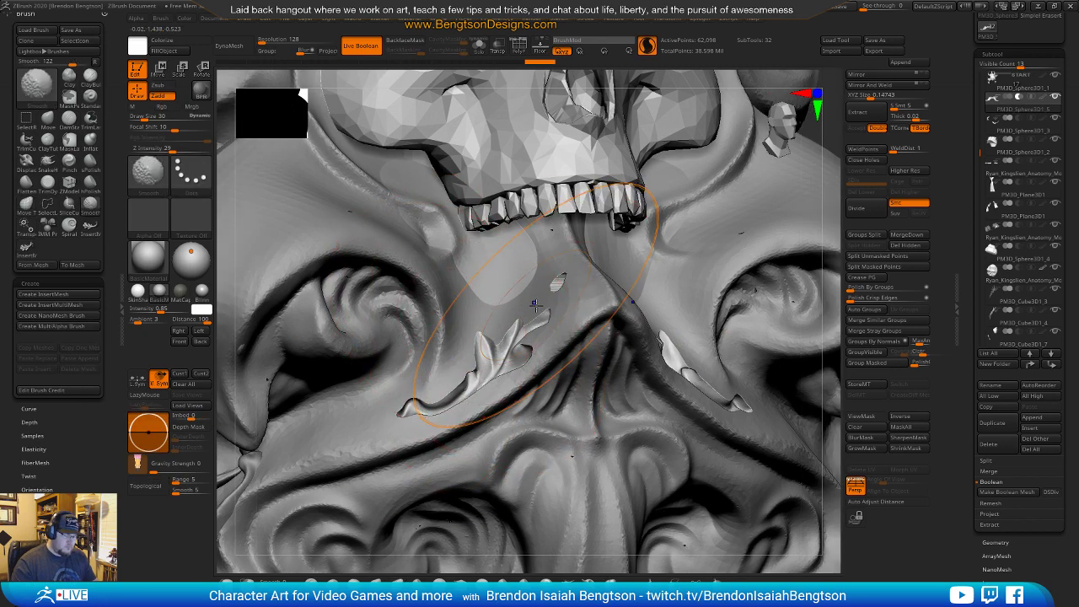
key(shift+f)
right_drag(506, 287, 514, 226)
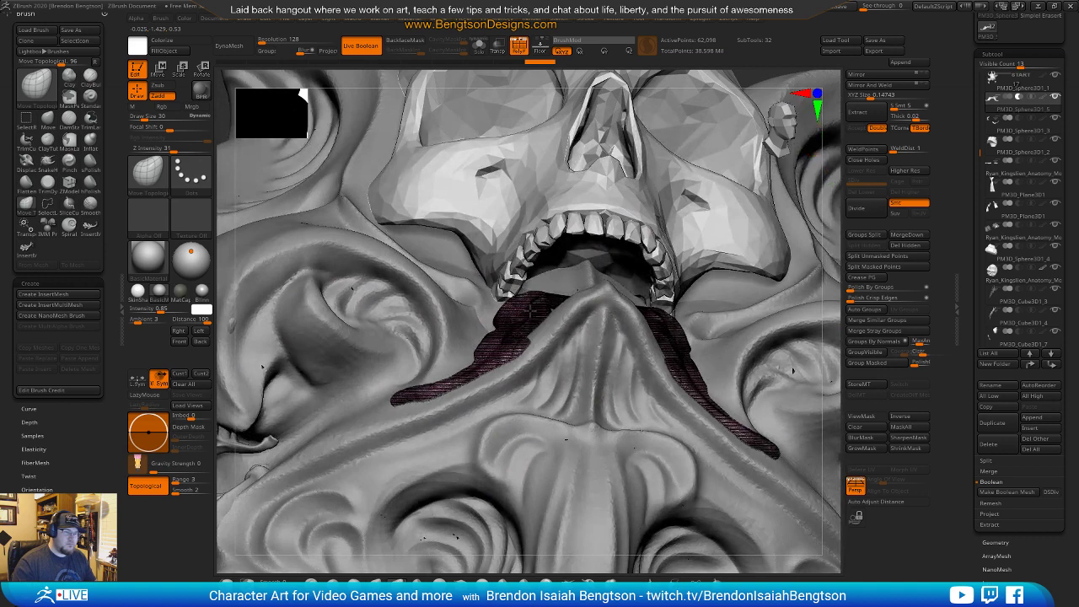
right_drag(525, 305, 514, 297)
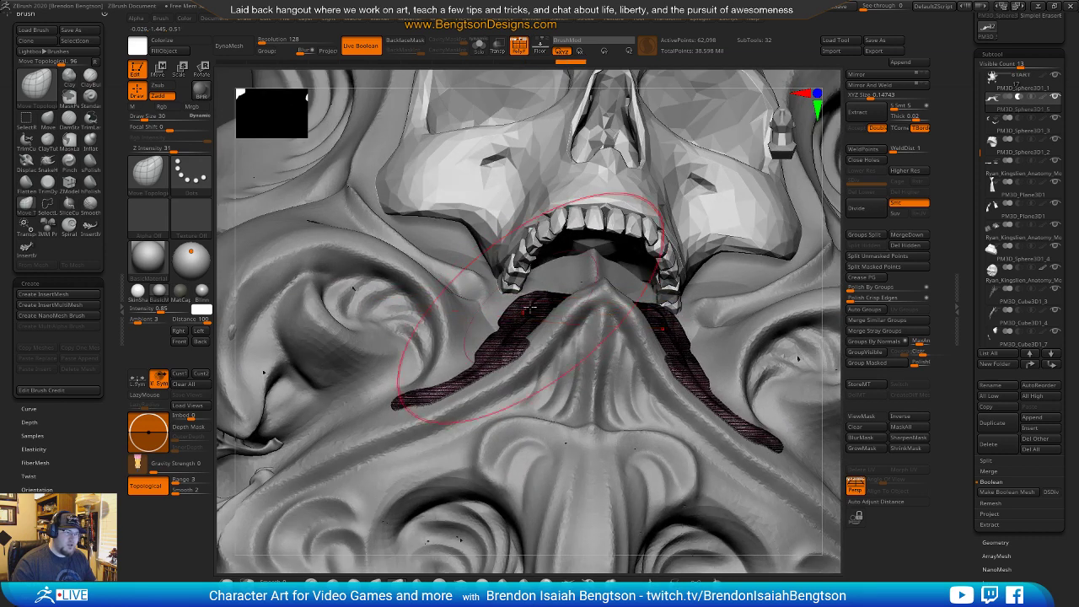
drag(576, 361, 580, 360)
drag(410, 406, 411, 414)
mouse_move(488, 466)
right_down()
mouse_move(571, 455)
mouse_move(496, 291)
right_up()
drag(493, 284, 492, 281)
right_drag(767, 296, 569, 261)
Isolate the leaf pair, hide the stretched strip of polygons joining the two leaves and delete it.
key(alt+s)
alt+right_drag(480, 202, 582, 312)
mouse_move(582, 313)
right_down()
mouse_move(571, 251)
mouse_move(551, 321)
mouse_move(559, 315)
mouse_move(535, 301)
mouse_move(555, 341)
mouse_move(552, 305)
right_up()
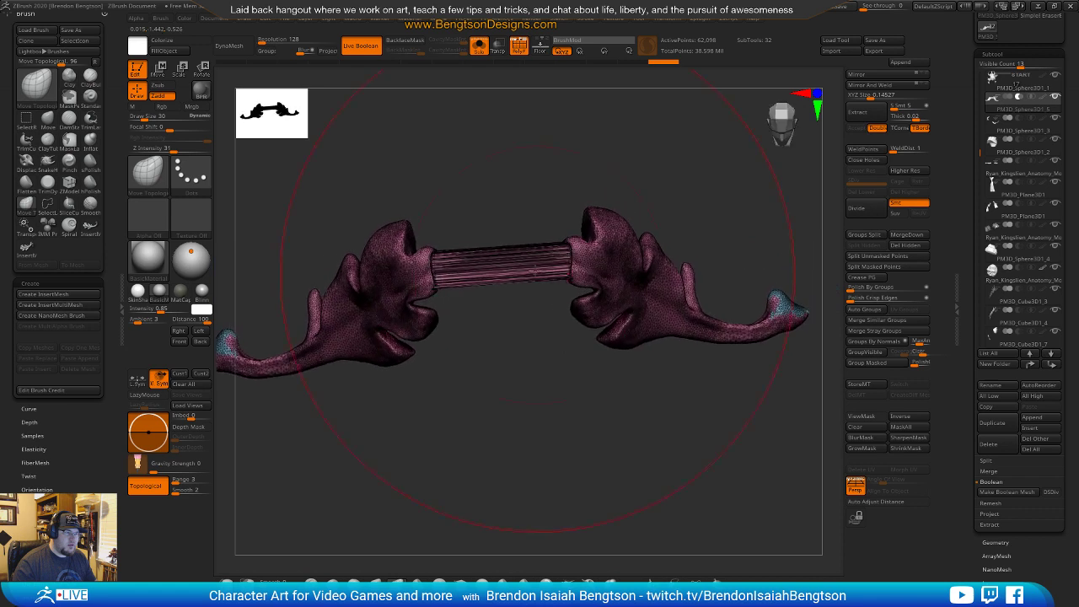
key(ctrl+shift)
mouse_move(429, 255)
ctrl+shift+mouse_down()
mouse_move(427, 283)
mouse_move(498, 297)
mouse_move(569, 288)
ctrl+shift+mouse_up()
mouse_move(477, 211)
ctrl+shift+mouse_down()
mouse_move(497, 207)
mouse_move(494, 258)
ctrl+shift+mouse_up()
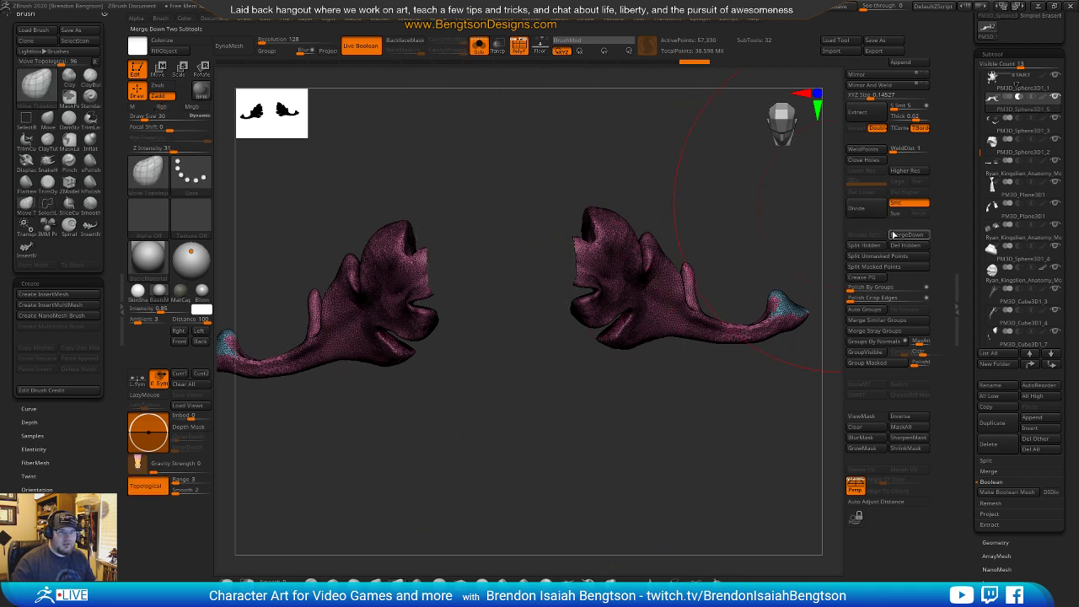
click(903, 247)
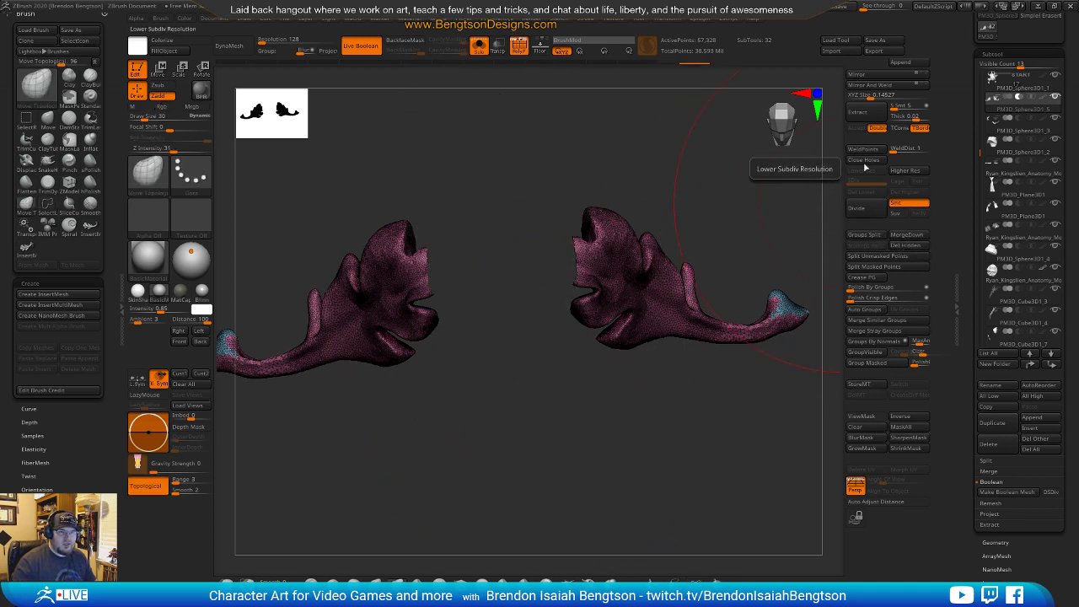
Close the open holes in the isolated leaf pair and clean up the cut inner ends of both leaves.
click(861, 160)
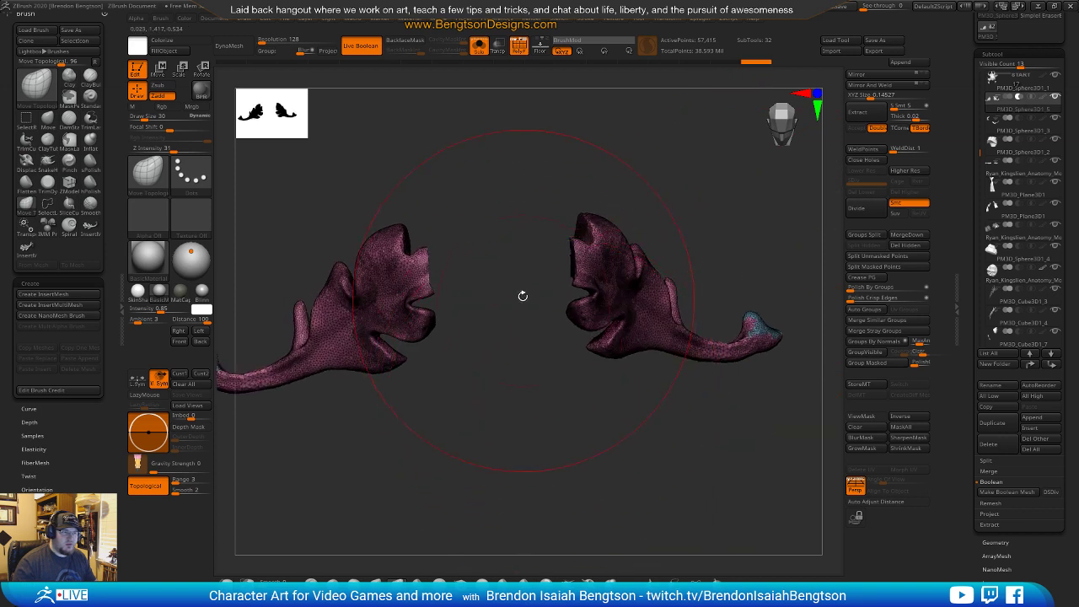
key(space)
mouse_move(571, 260)
mouse_down()
mouse_move(571, 270)
mouse_move(530, 256)
mouse_move(564, 282)
mouse_up()
key(space)
drag(524, 373, 618, 337)
key(b)
key(d)
key(s)
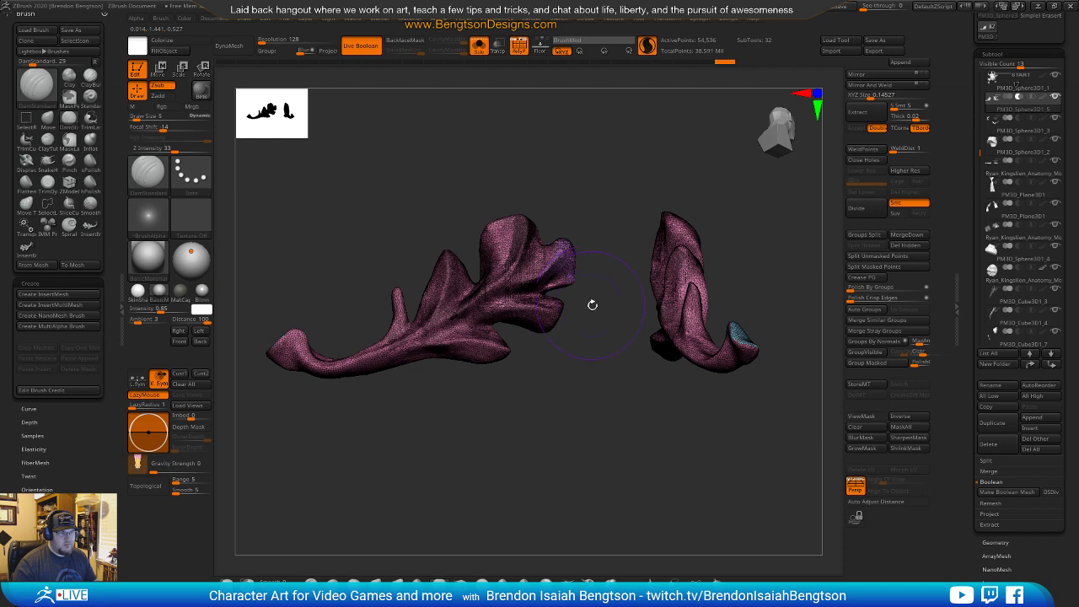
drag(590, 304, 584, 288)
key(b)
key(m)
key(t)
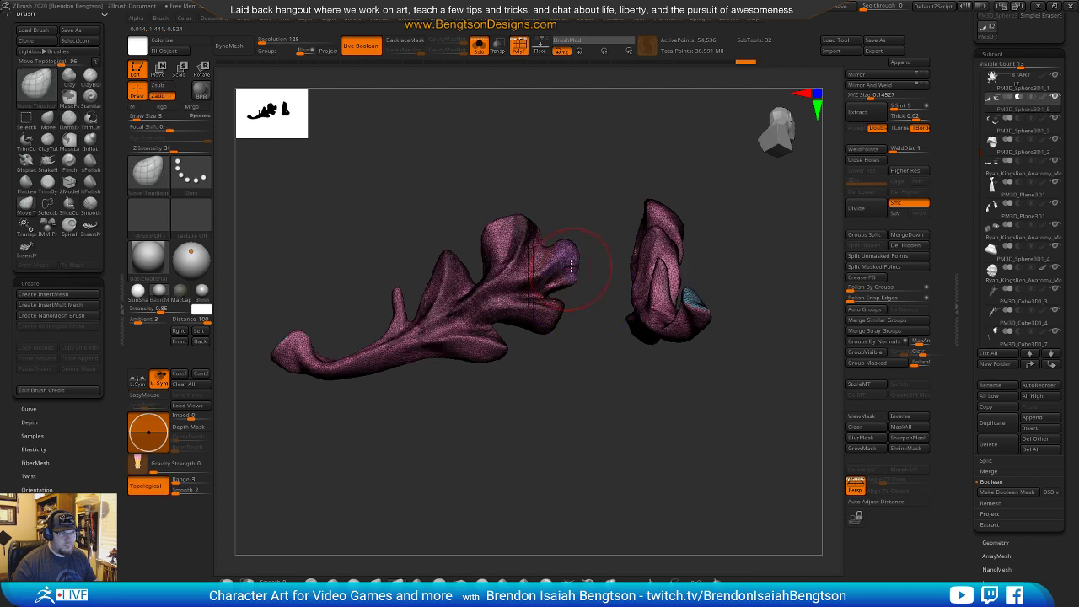
drag(582, 401, 501, 377)
Bring the rest of the model back into view and shift the leaf pair slightly upward beneath the skull's teeth.
key(alt+s)
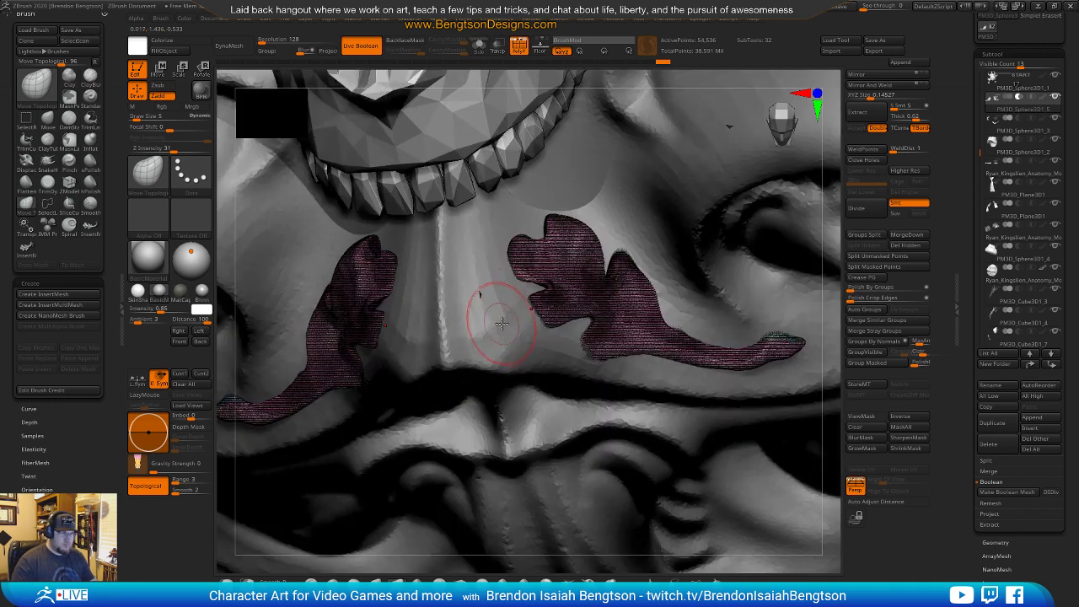
shift+right_drag(518, 335, 496, 391)
key(shift+f)
ctrl+right_drag(509, 244, 513, 312)
key(w)
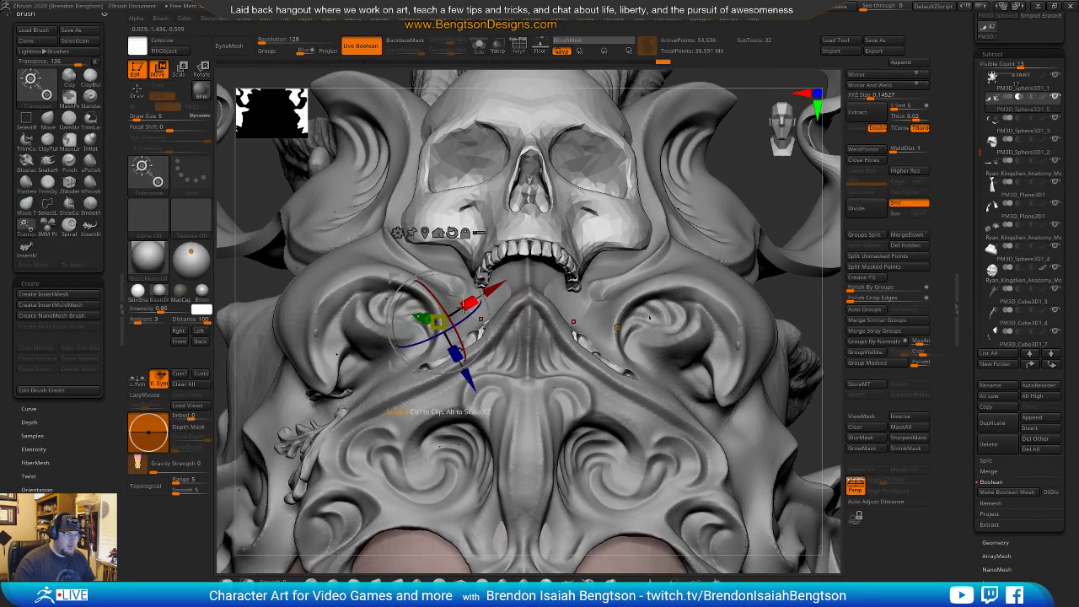
drag(482, 274, 483, 270)
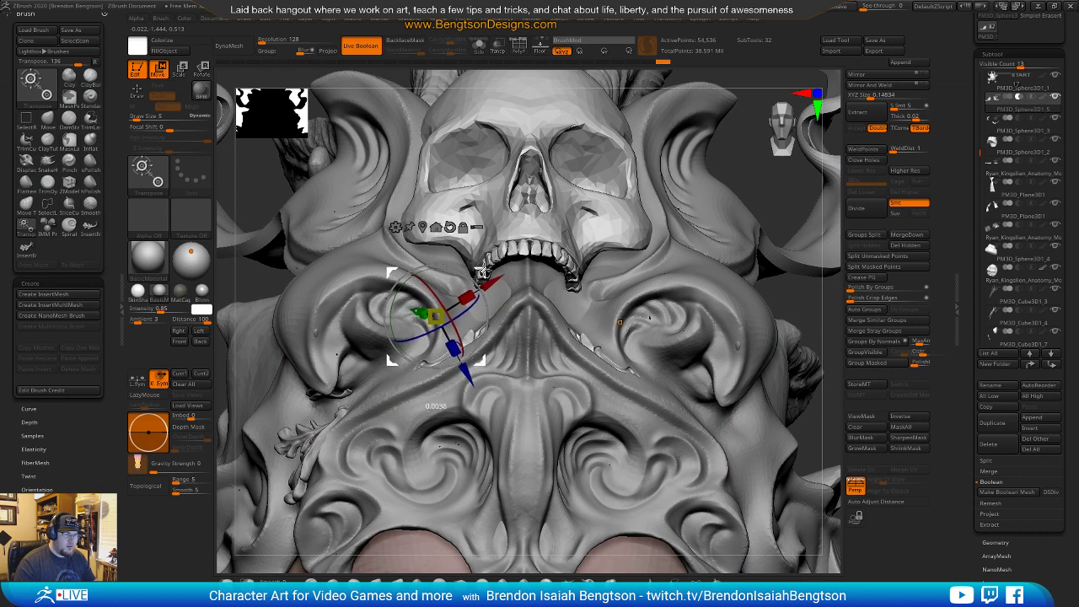
key(shift+f)
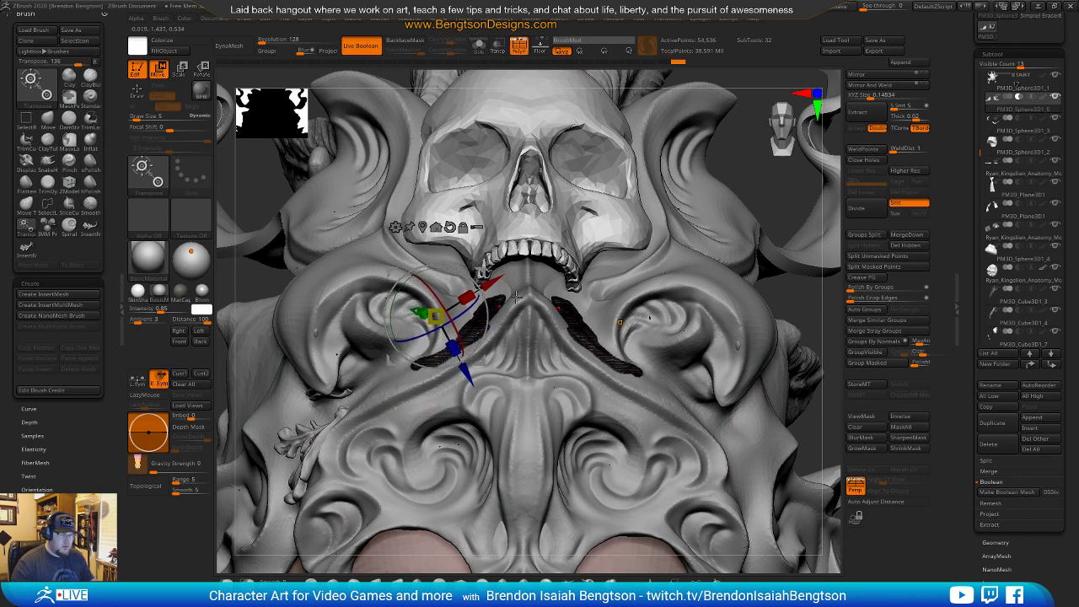
Set the Move Topological brush's draw size to 30 and pull the upper part of the leaves toward the central ridge.
key(q)
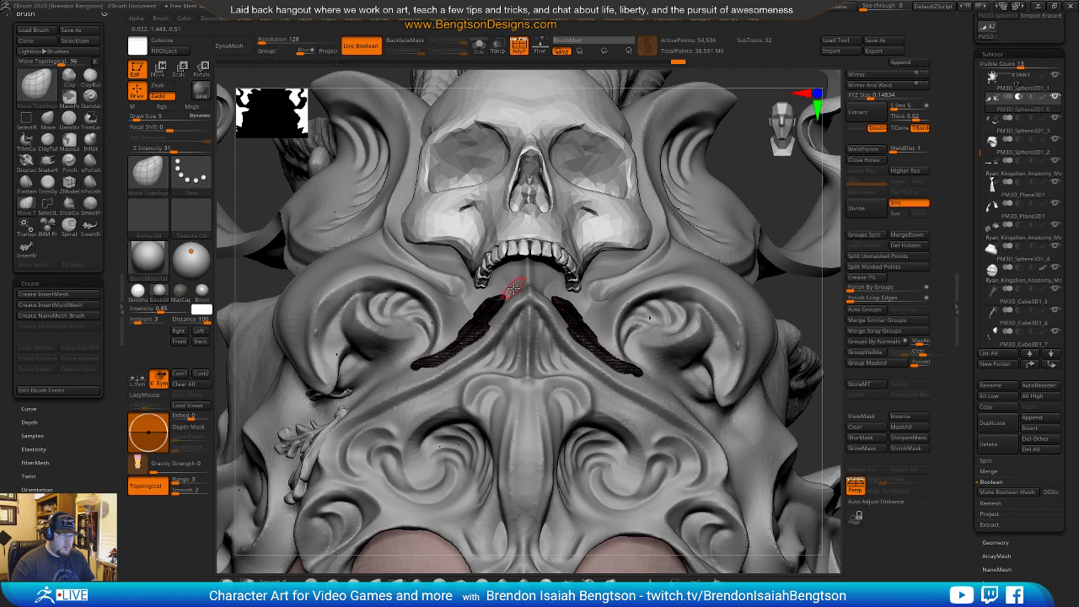
key(space)
drag(519, 304, 530, 305)
mouse_move(525, 325)
right_down()
mouse_move(543, 356)
mouse_move(534, 333)
mouse_move(529, 354)
right_up()
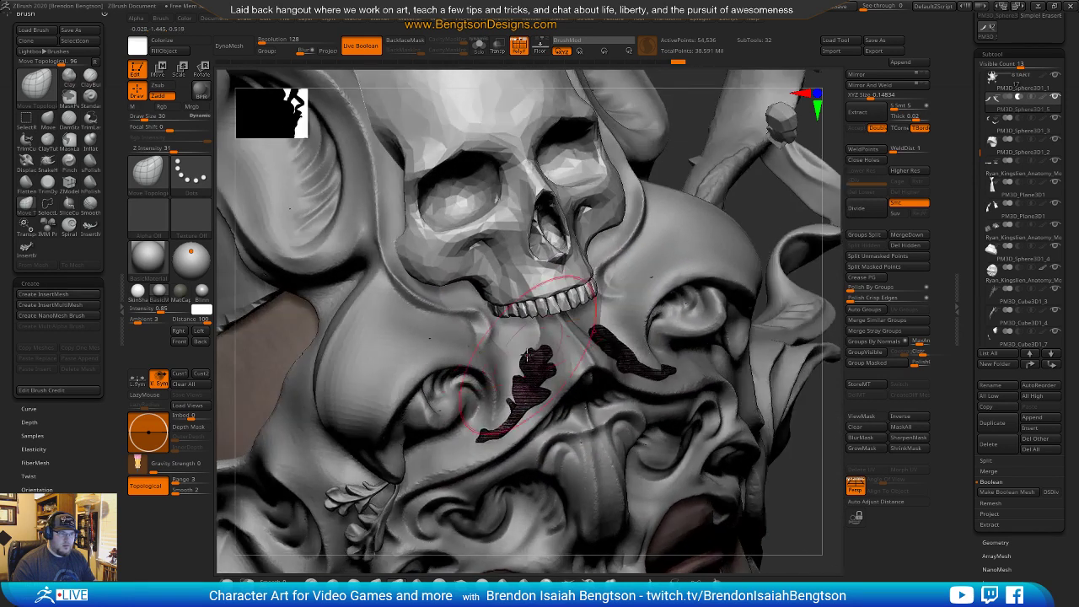
drag(521, 354, 536, 362)
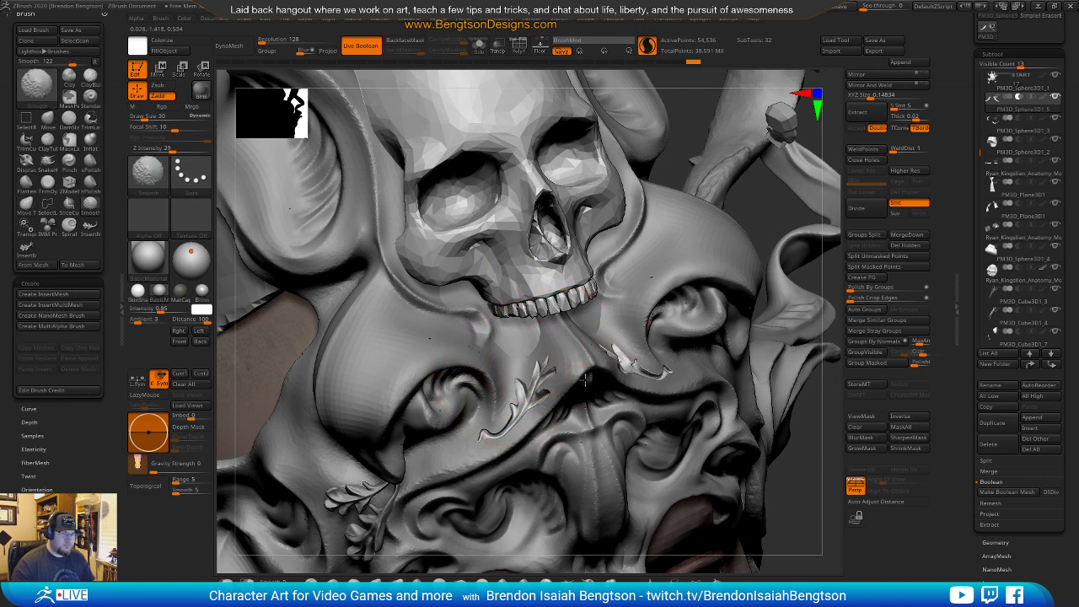
Select the subtool of the small leaf cluster on the side of the headdress above the brow.
shift+right_drag(579, 355, 574, 412)
ctrl+right_drag(579, 464, 600, 384)
mouse_move(613, 451)
alt+right_down()
mouse_move(592, 413)
mouse_move(551, 385)
mouse_move(574, 401)
mouse_move(610, 382)
mouse_move(591, 371)
alt+right_up()
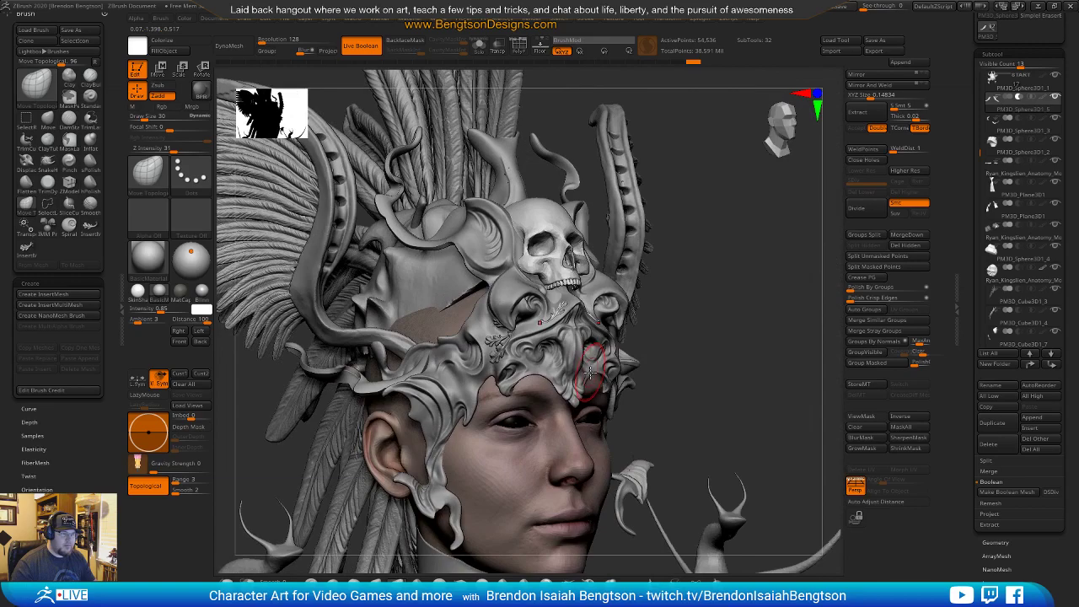
right_drag(693, 285, 647, 285)
alt+click(494, 344)
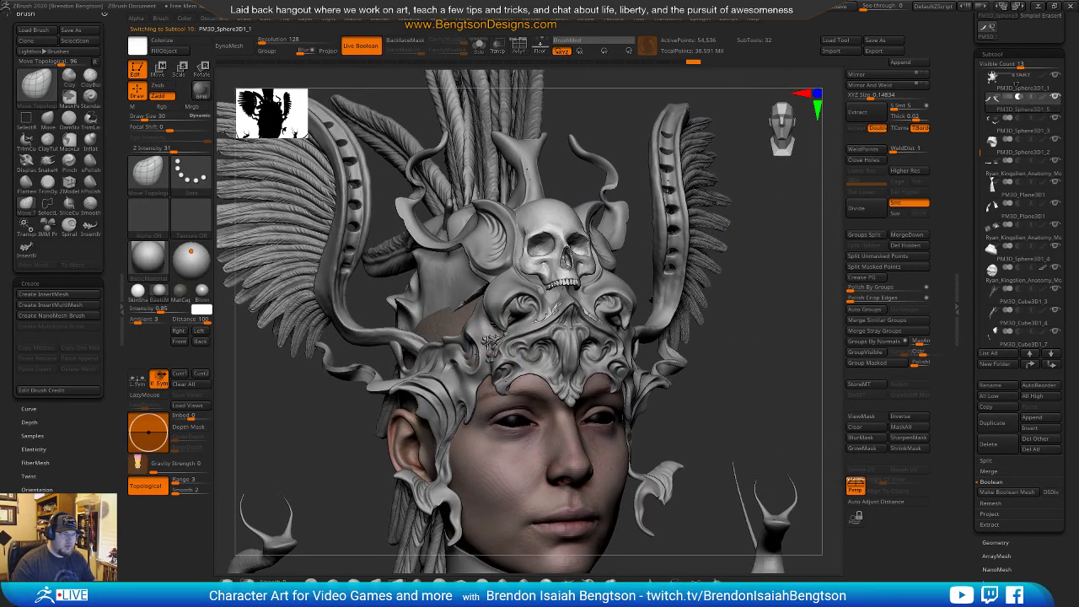
alt+click(491, 341)
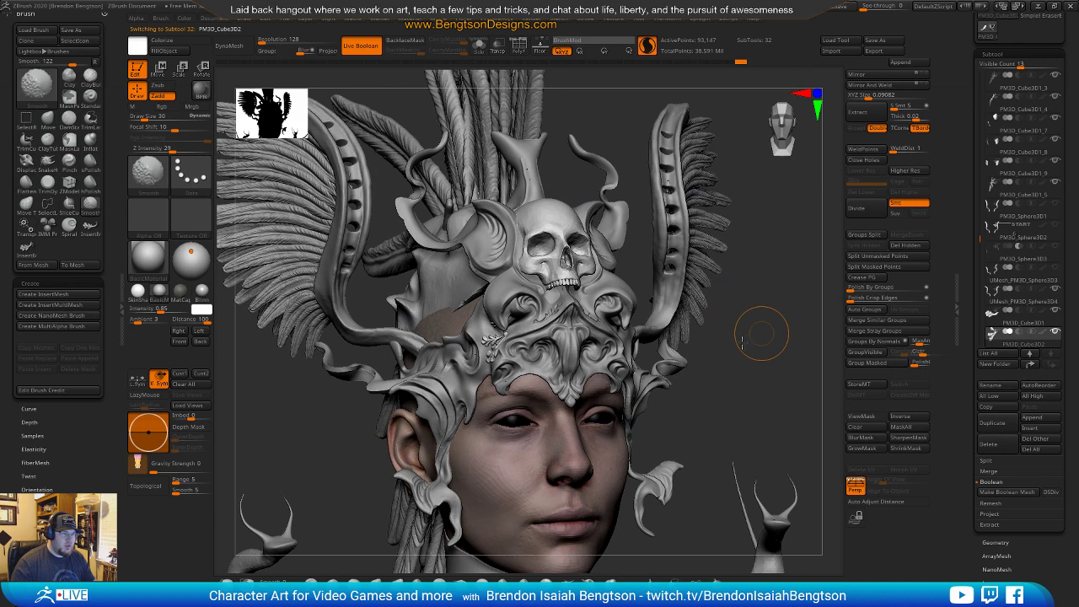
Examine the headdress and the whole seated figure from the front and both sides, at close and full-figure distance.
shift+drag(761, 335, 740, 335)
alt+drag(759, 440, 695, 434)
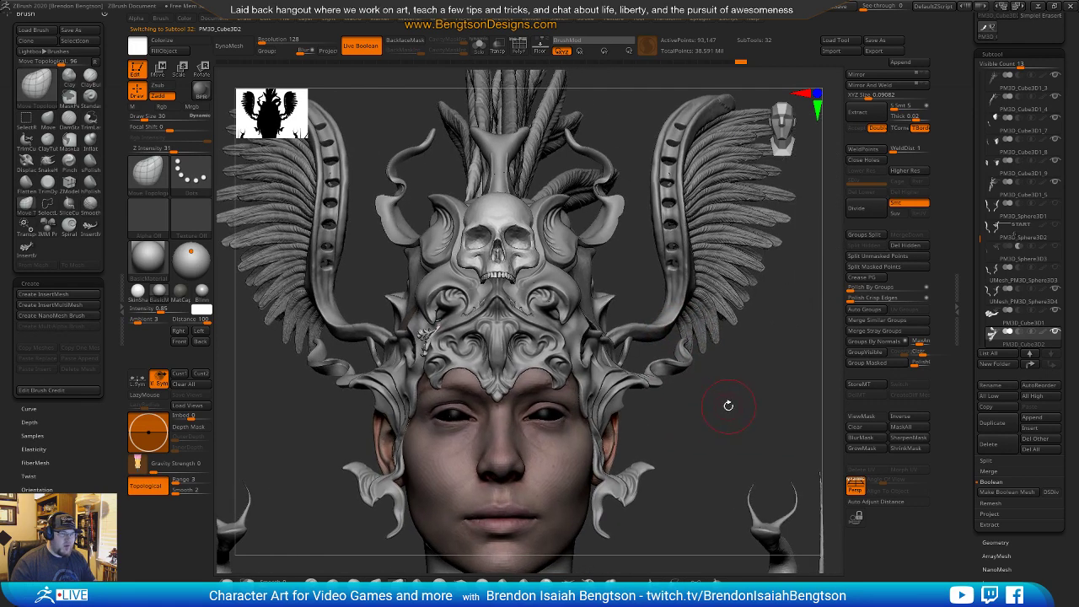
drag(749, 405, 755, 270)
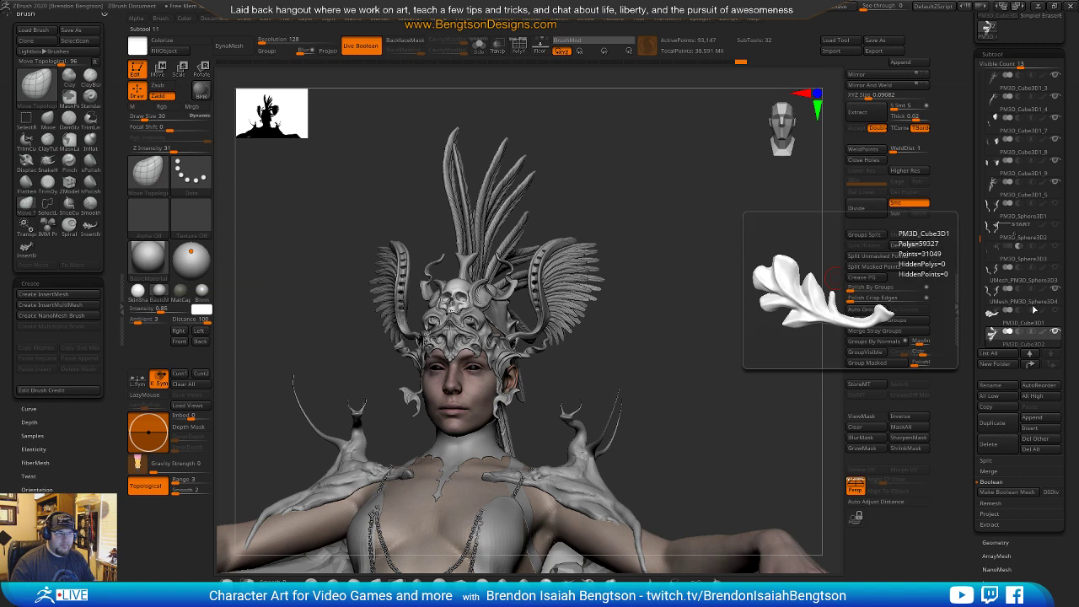
drag(727, 336, 726, 285)
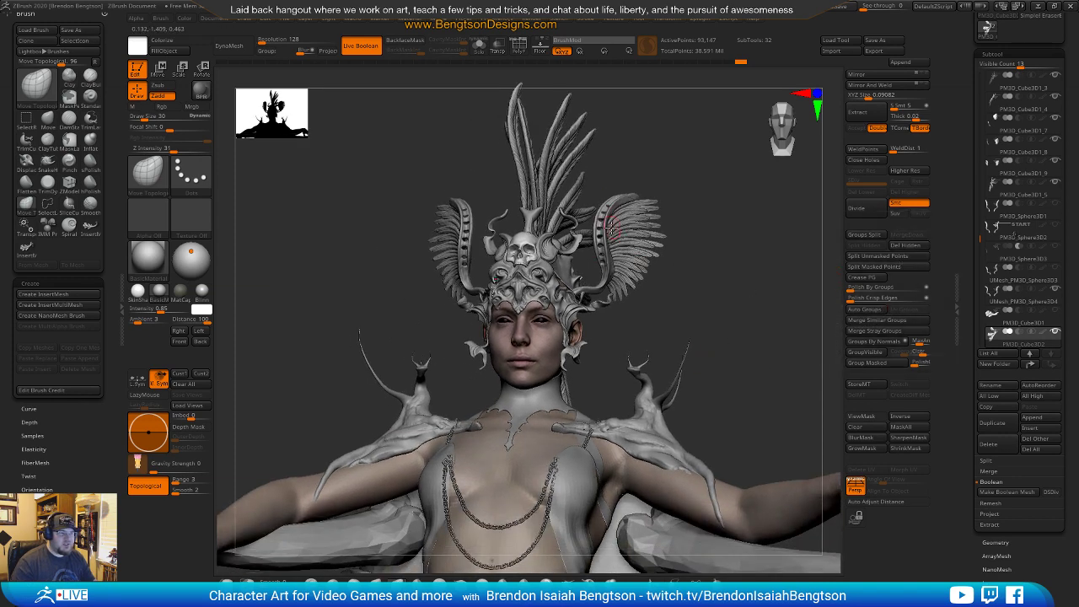
drag(685, 321, 646, 230)
alt+drag(764, 273, 583, 230)
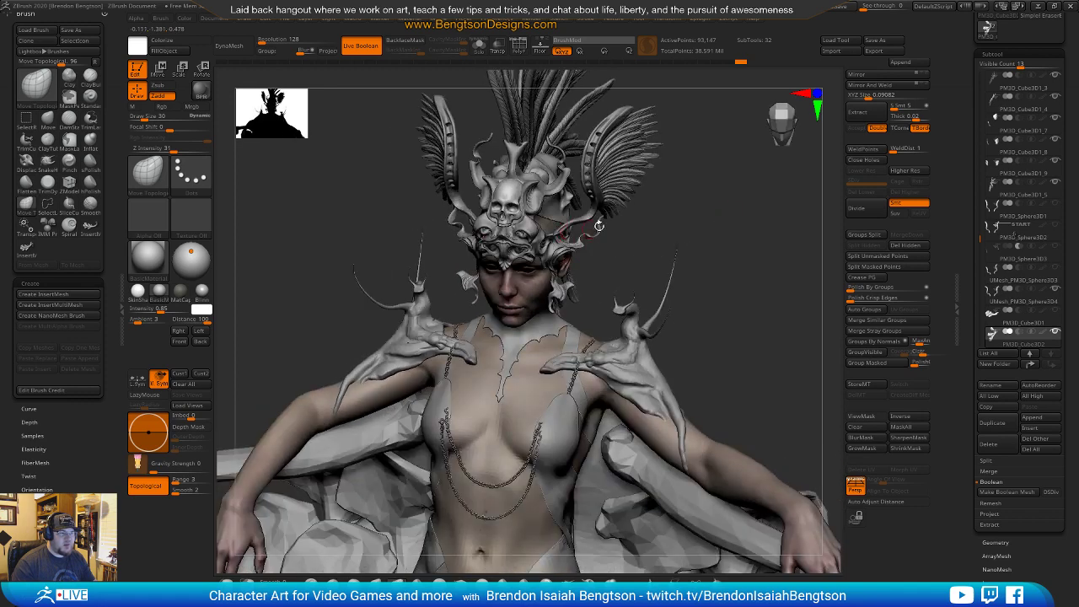
drag(731, 215, 809, 253)
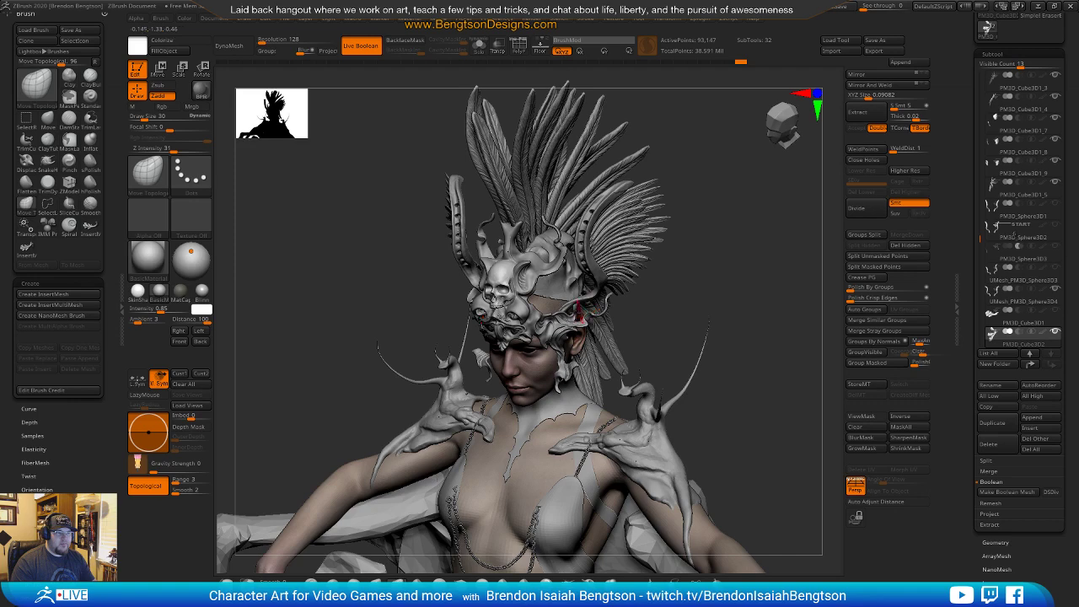
drag(743, 272, 749, 249)
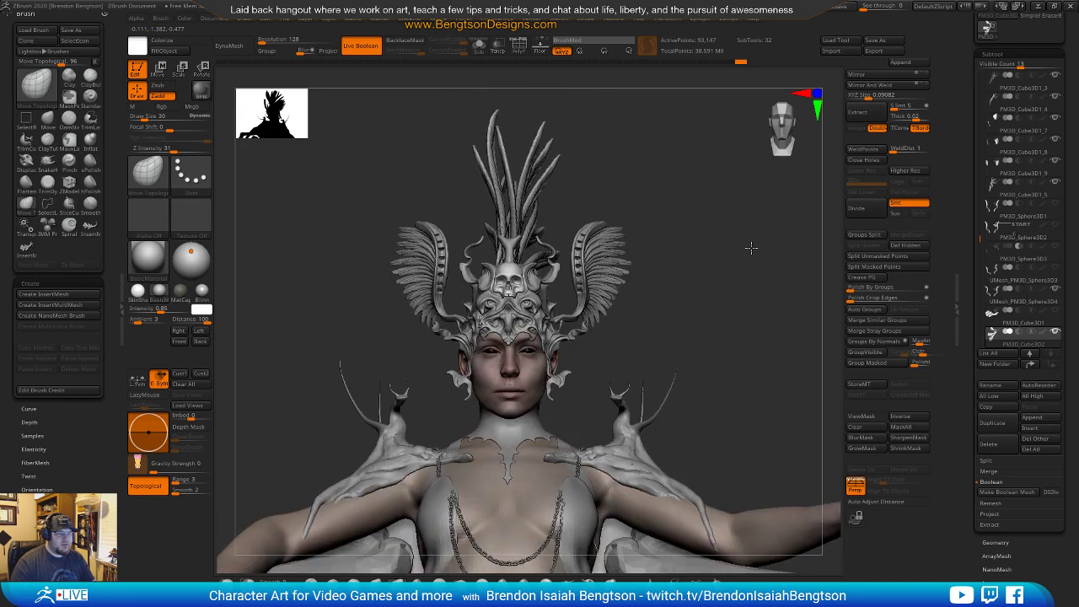
drag(747, 292, 595, 366)
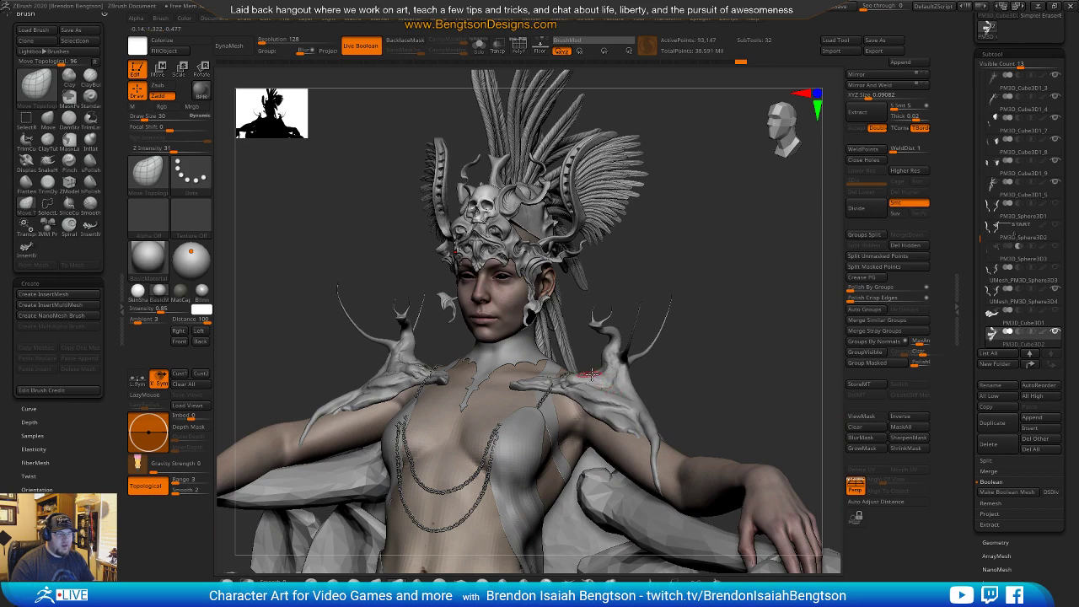
drag(716, 234, 727, 287)
alt+drag(728, 407, 681, 361)
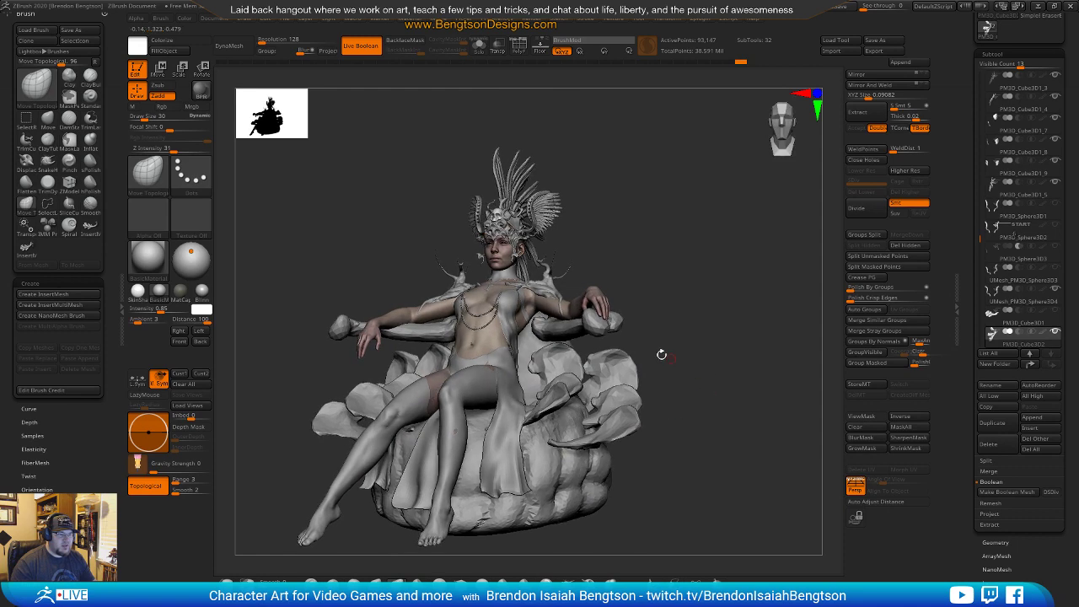
mouse_move(737, 305)
mouse_down()
mouse_move(740, 321)
mouse_move(736, 301)
mouse_up()
drag(741, 317, 767, 274)
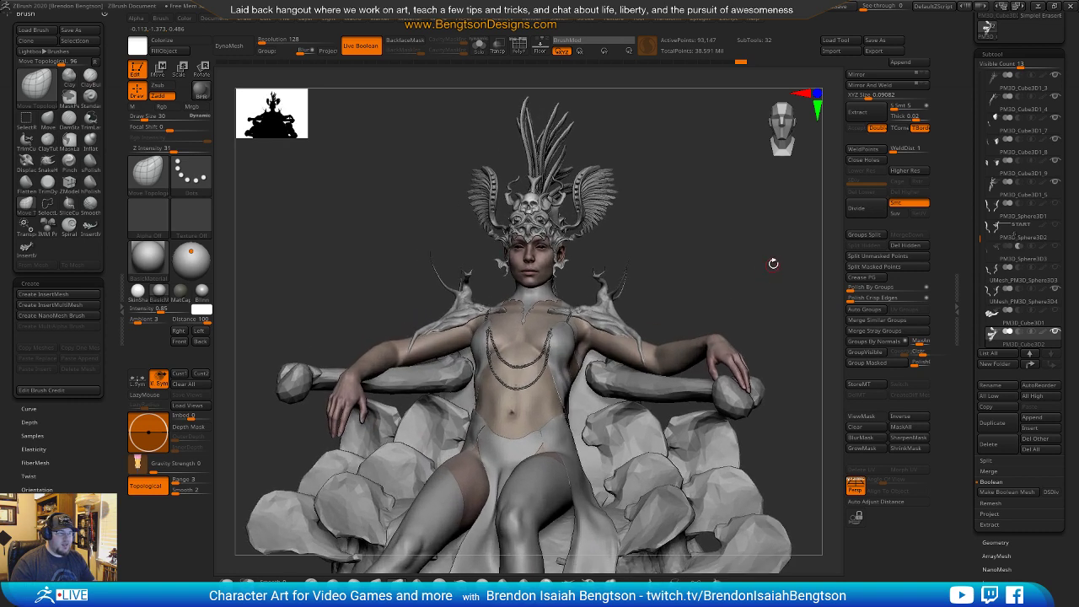
drag(758, 318, 684, 268)
drag(742, 290, 749, 278)
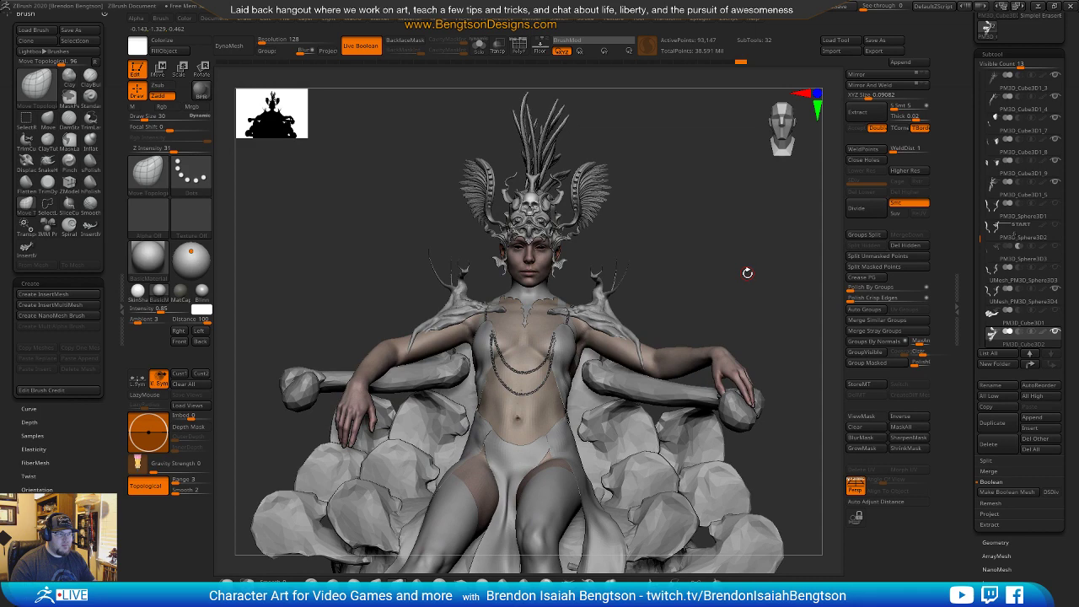
mouse_move(750, 241)
mouse_down()
mouse_move(761, 228)
mouse_move(663, 227)
mouse_move(774, 263)
mouse_up()
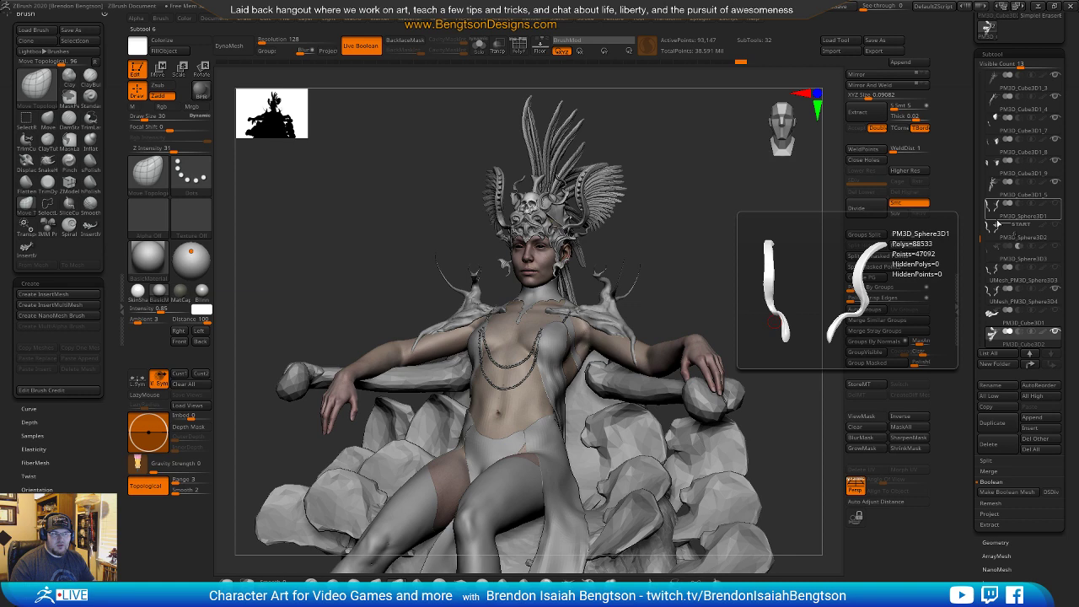
mouse_move(688, 262)
mouse_down()
mouse_move(700, 224)
mouse_move(703, 253)
mouse_move(776, 231)
mouse_move(737, 251)
mouse_move(802, 258)
mouse_move(716, 239)
mouse_up()
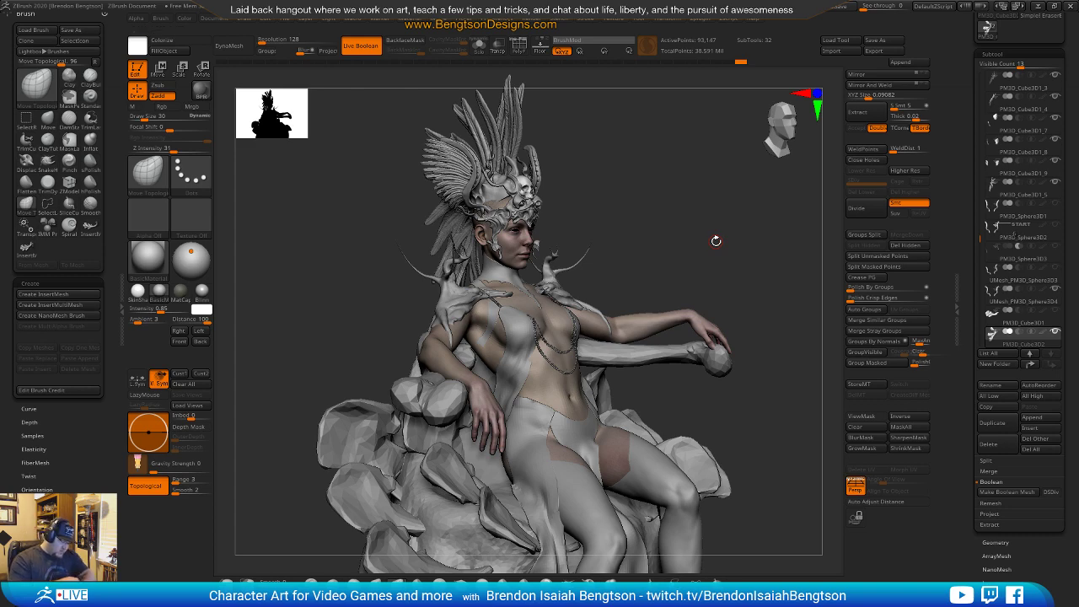
mouse_move(686, 253)
mouse_down()
mouse_move(704, 242)
mouse_move(680, 254)
mouse_move(711, 277)
mouse_move(691, 268)
mouse_move(681, 278)
mouse_move(741, 217)
mouse_up()
drag(746, 261, 744, 168)
drag(725, 281, 731, 227)
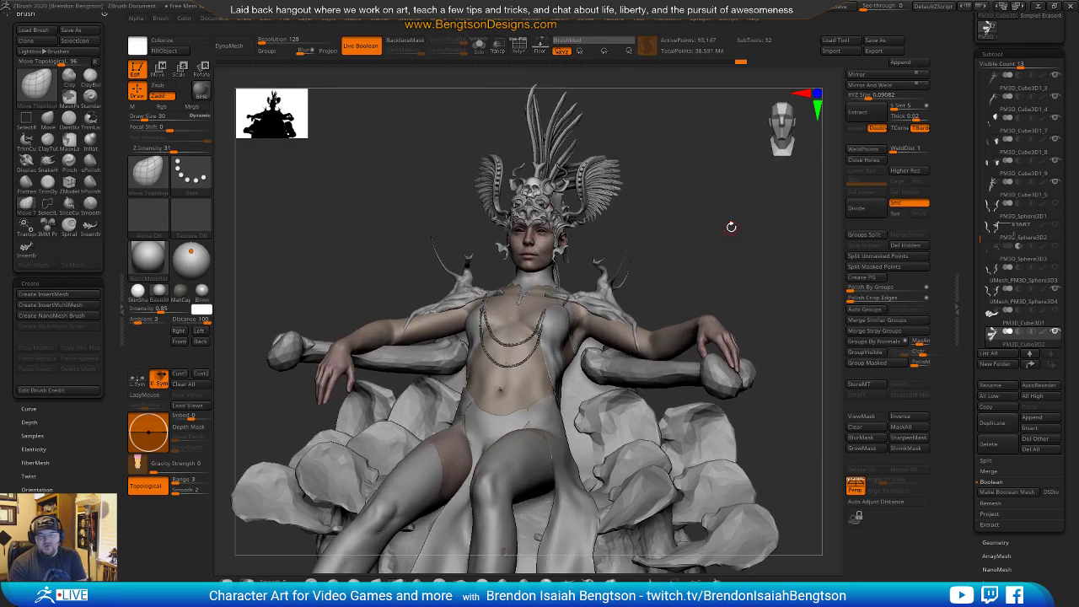